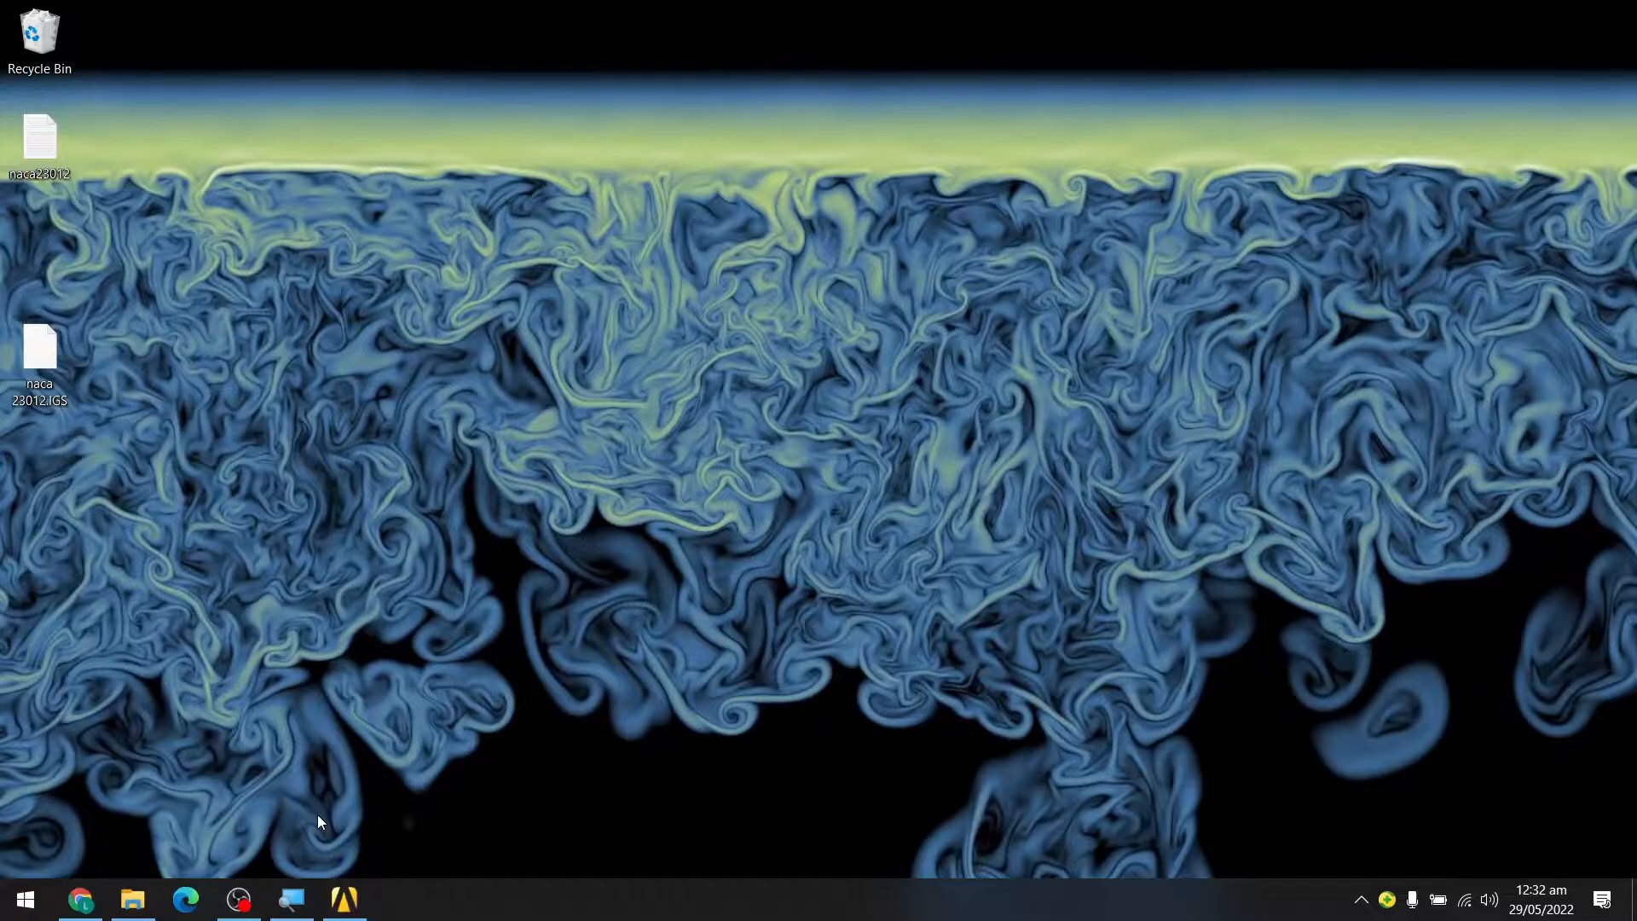
# - Switch to ANSYS Workbench and save the unsaved project to the Desktop as CFD_Tutorial1
pyautogui.click(345, 898)
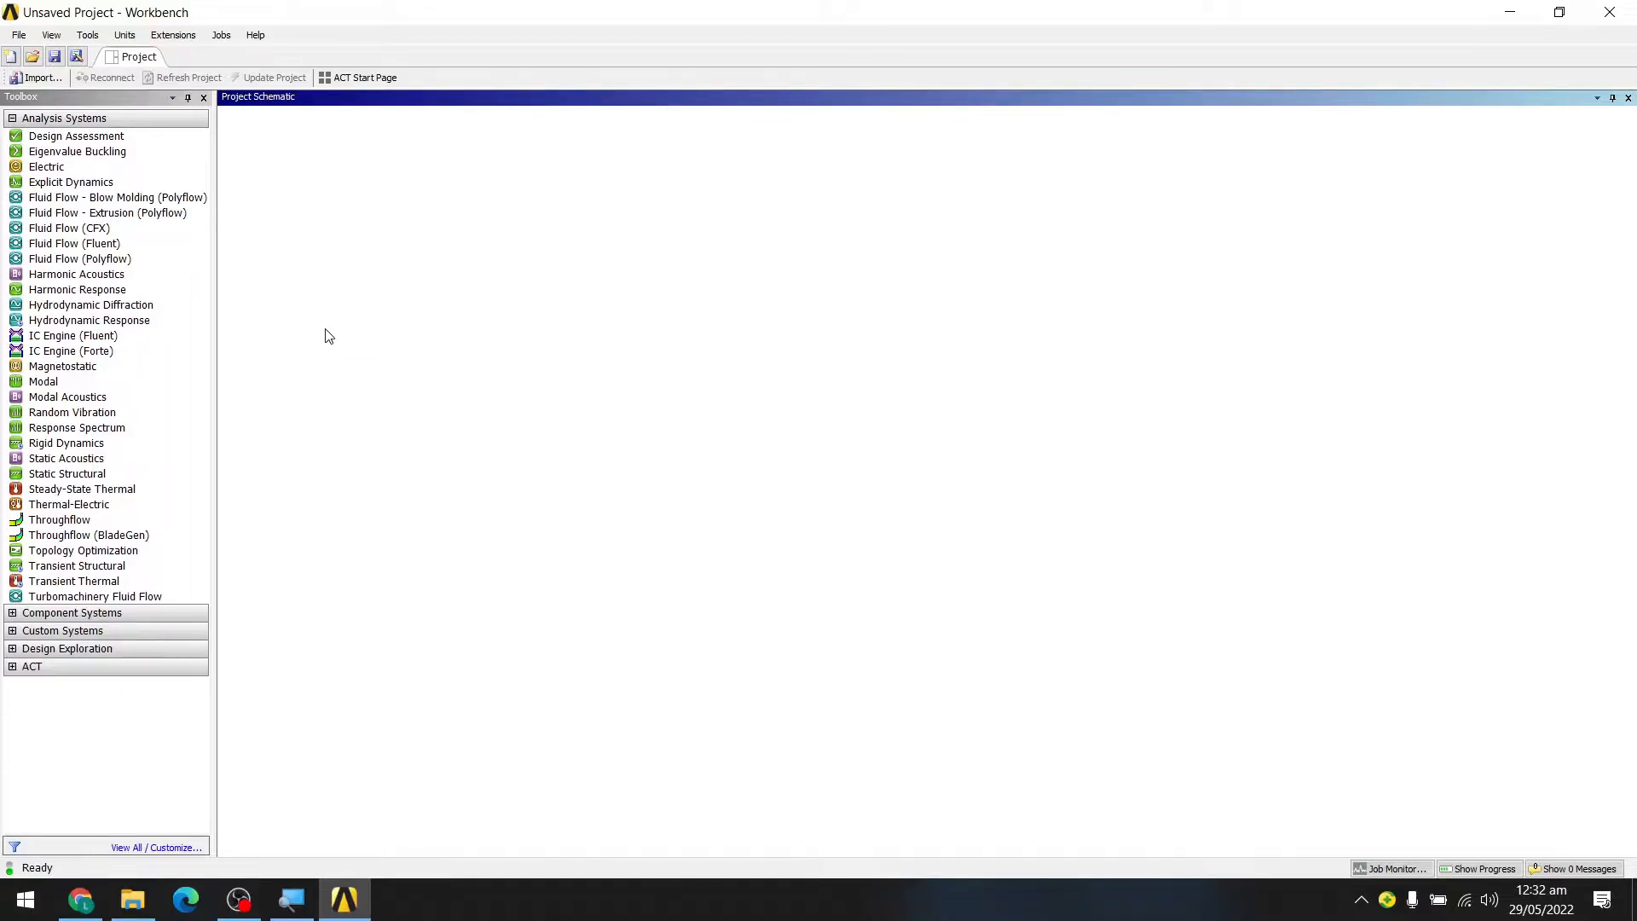
pyautogui.click(18, 35)
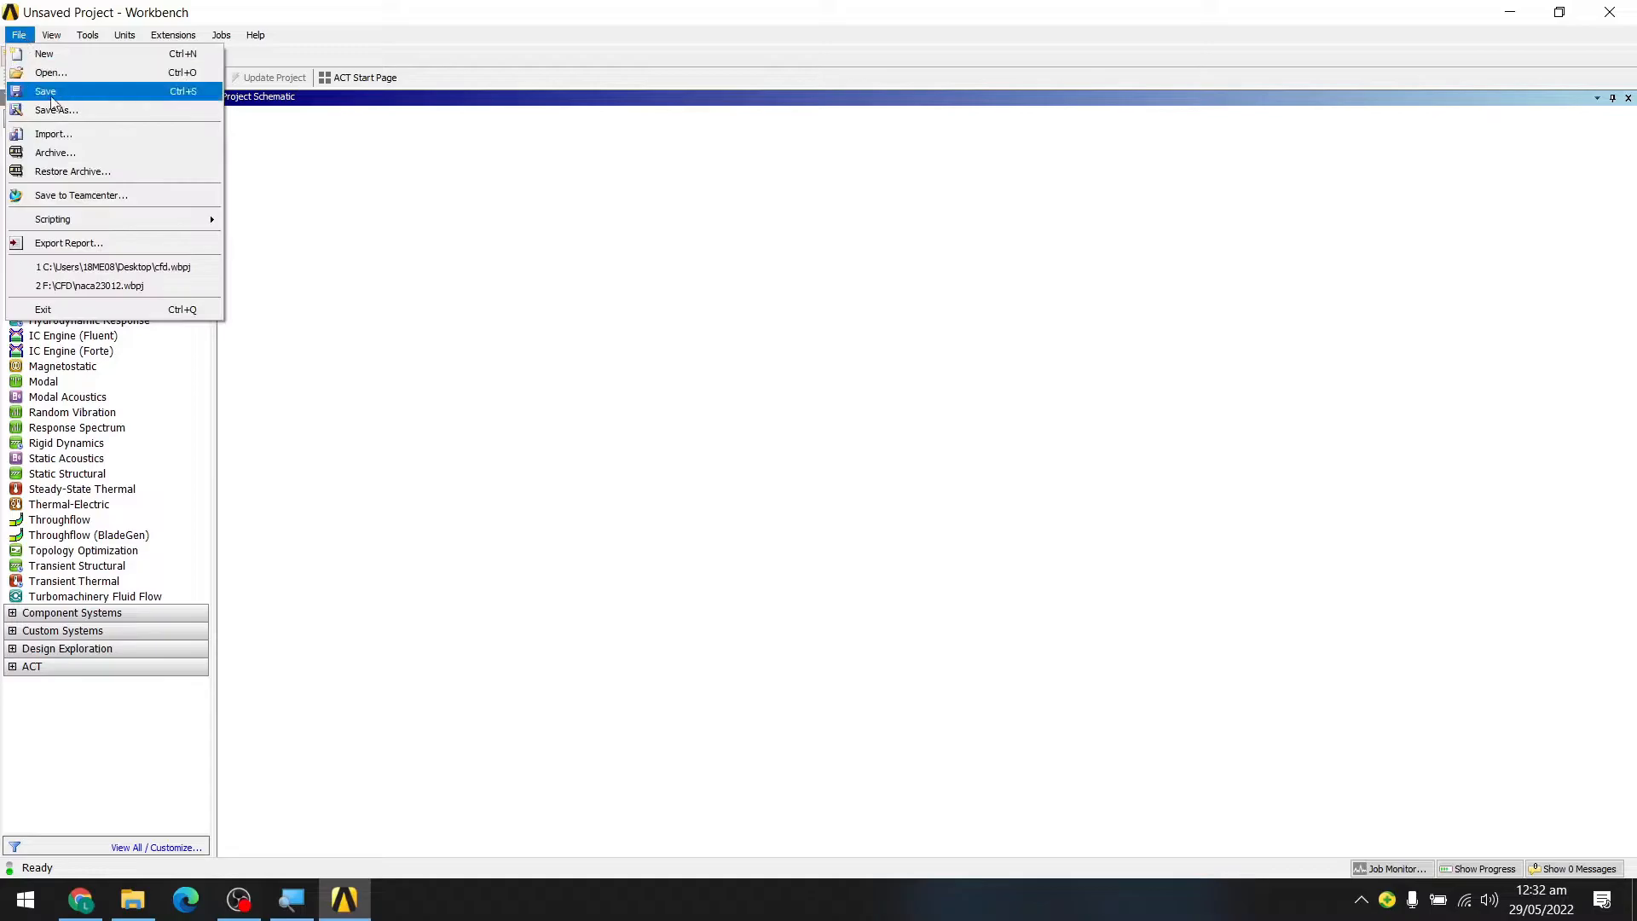
pyautogui.click(91, 114)
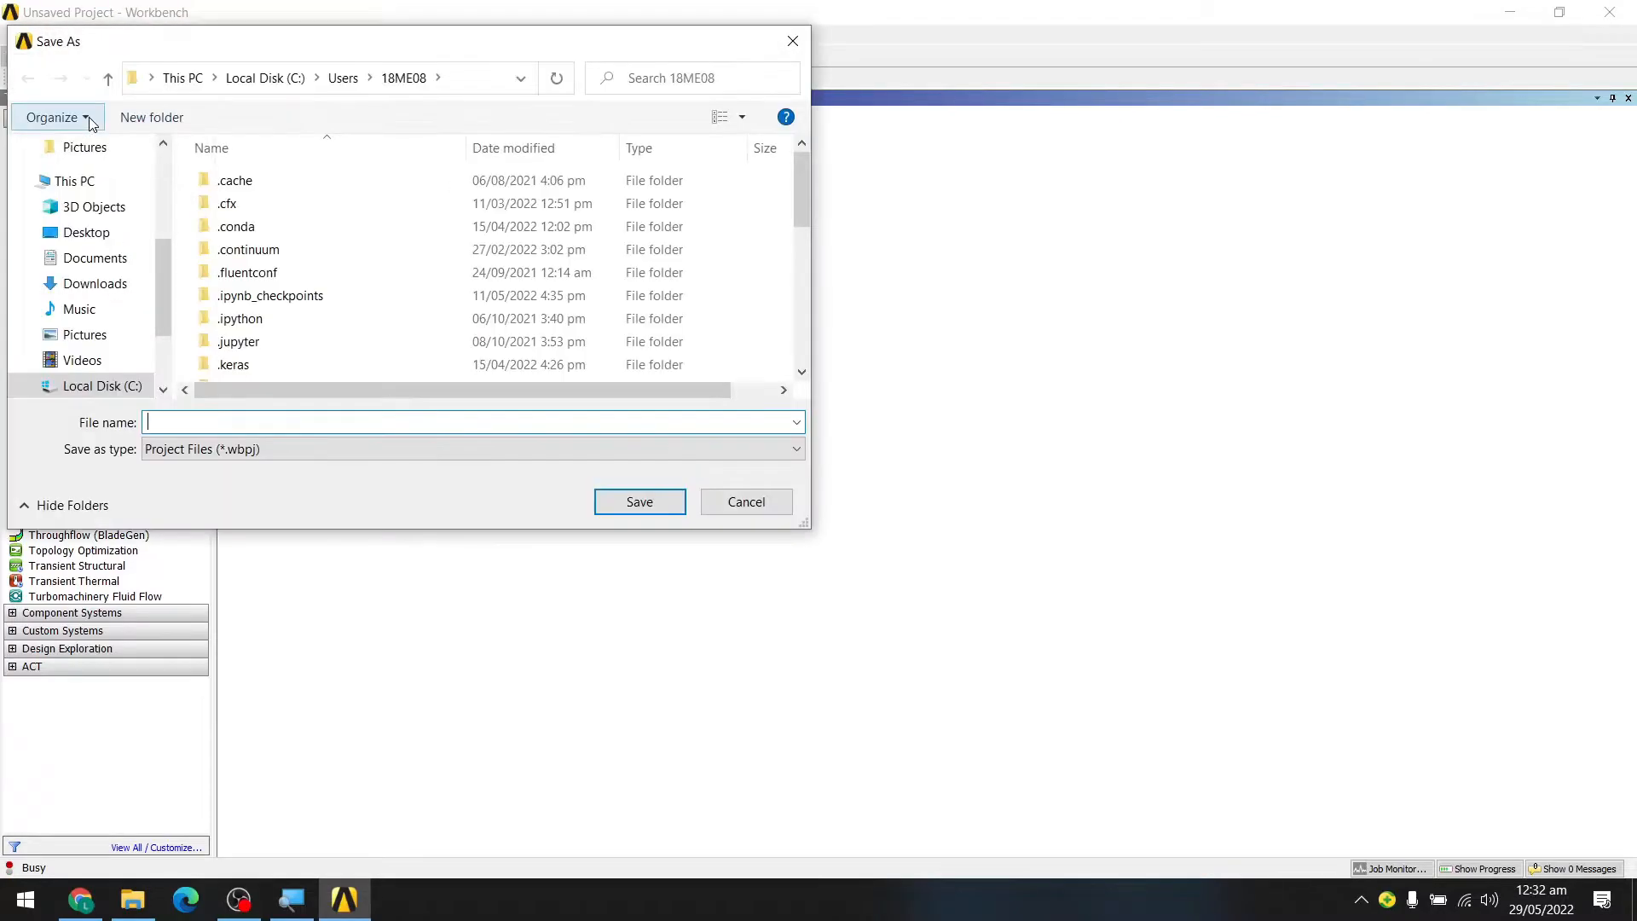
pyautogui.click(101, 232)
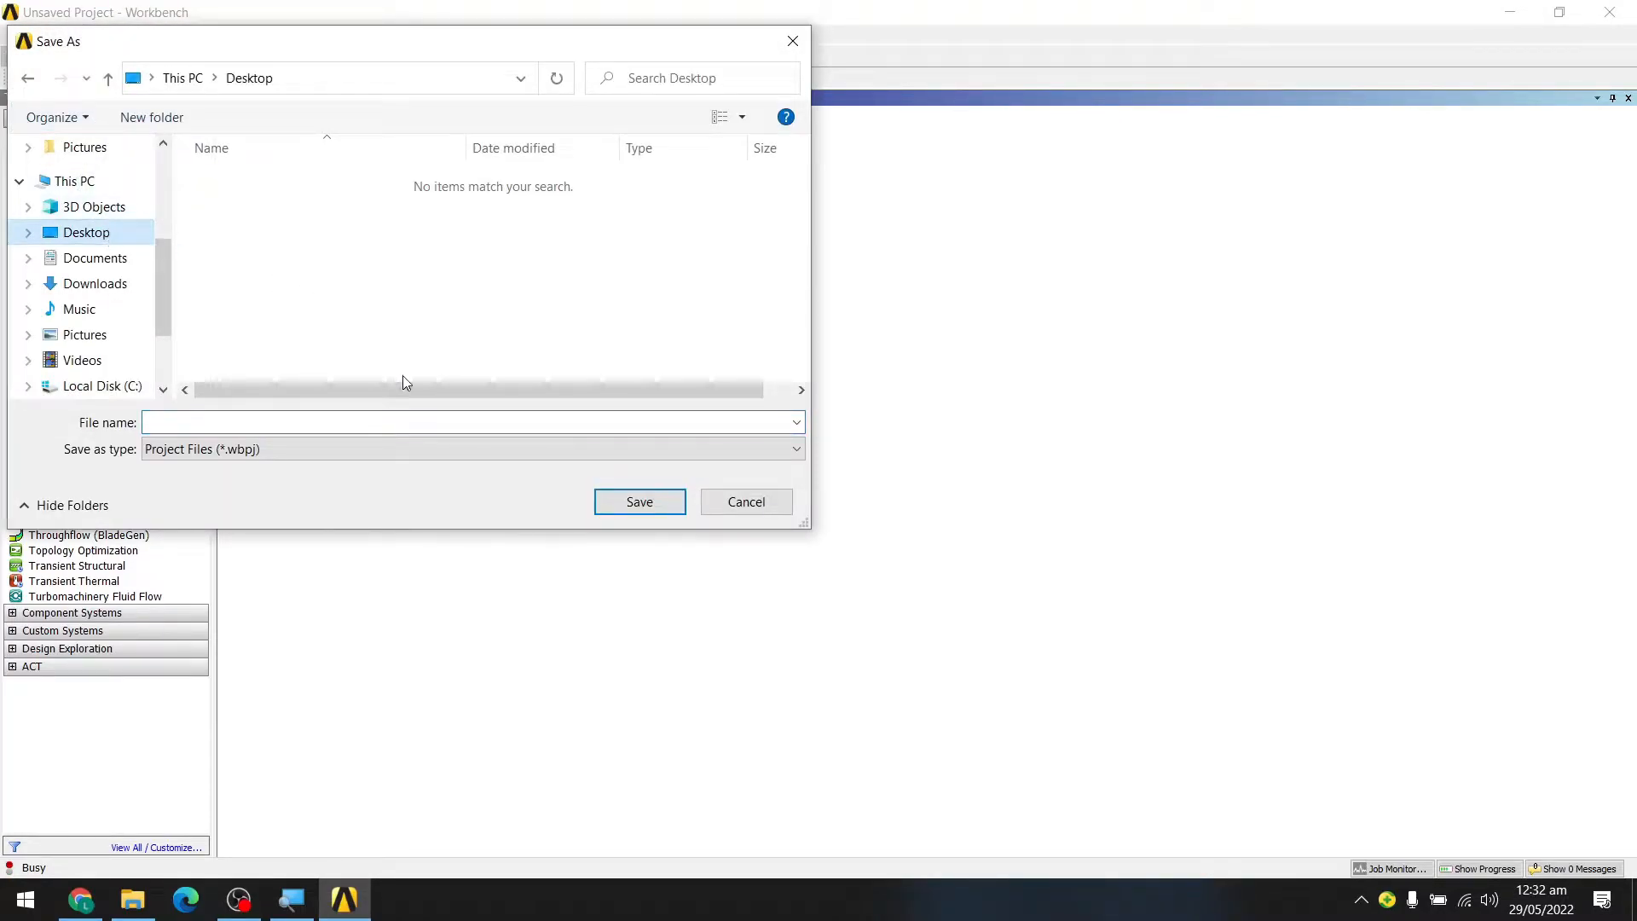
pyautogui.click(367, 415)
pyautogui.write('CF')
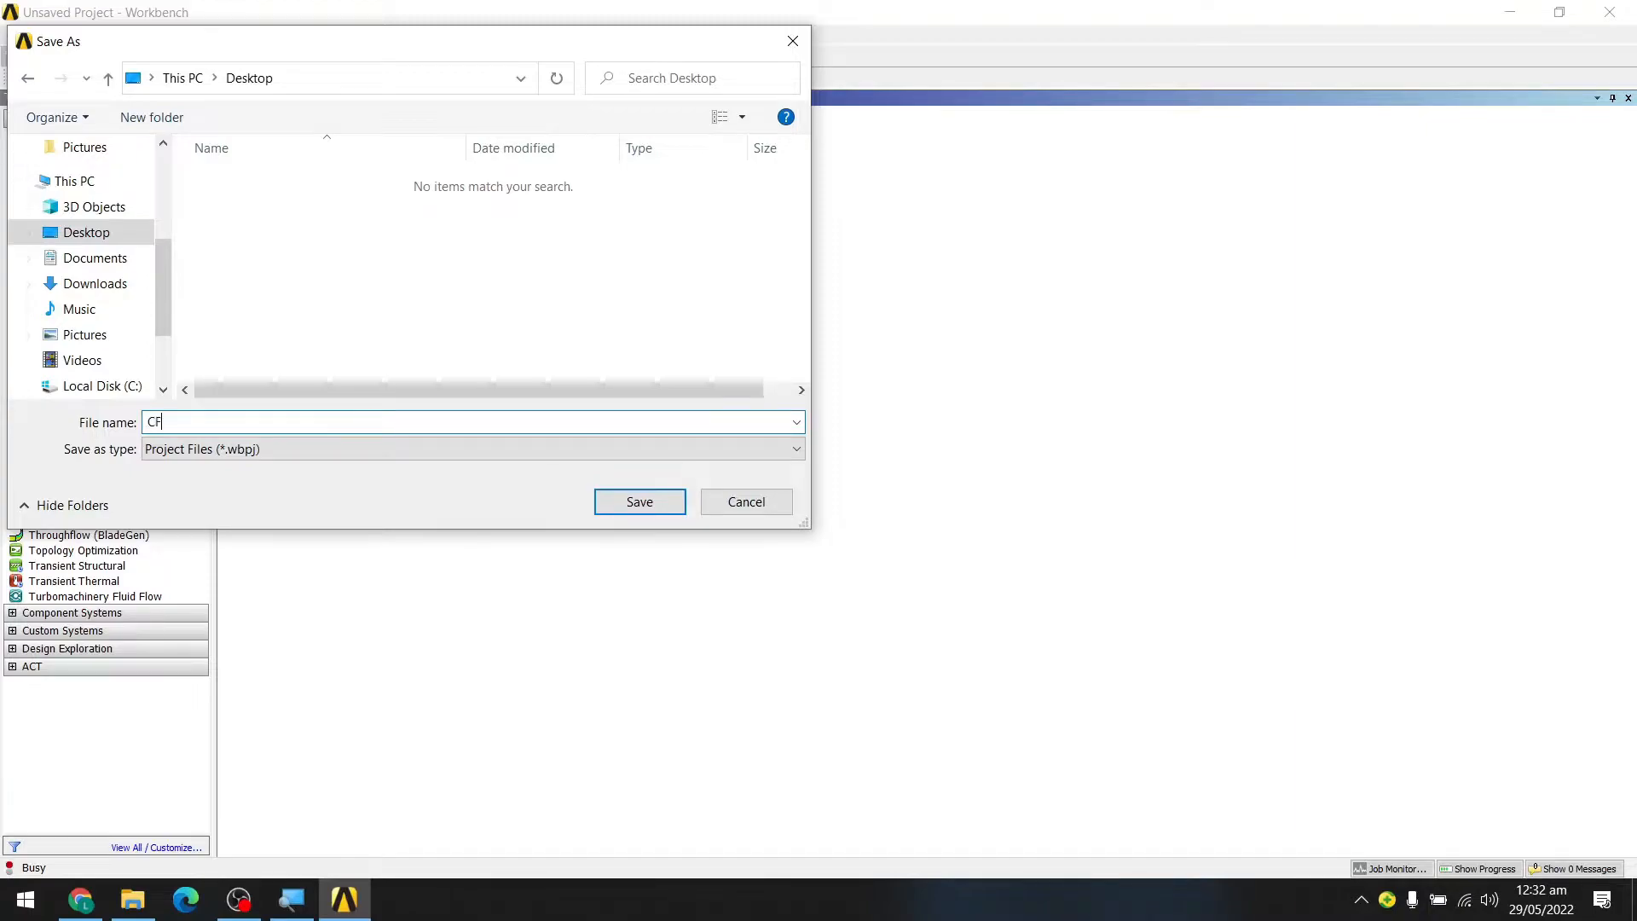
pyautogui.write('D_TuTORIAL')
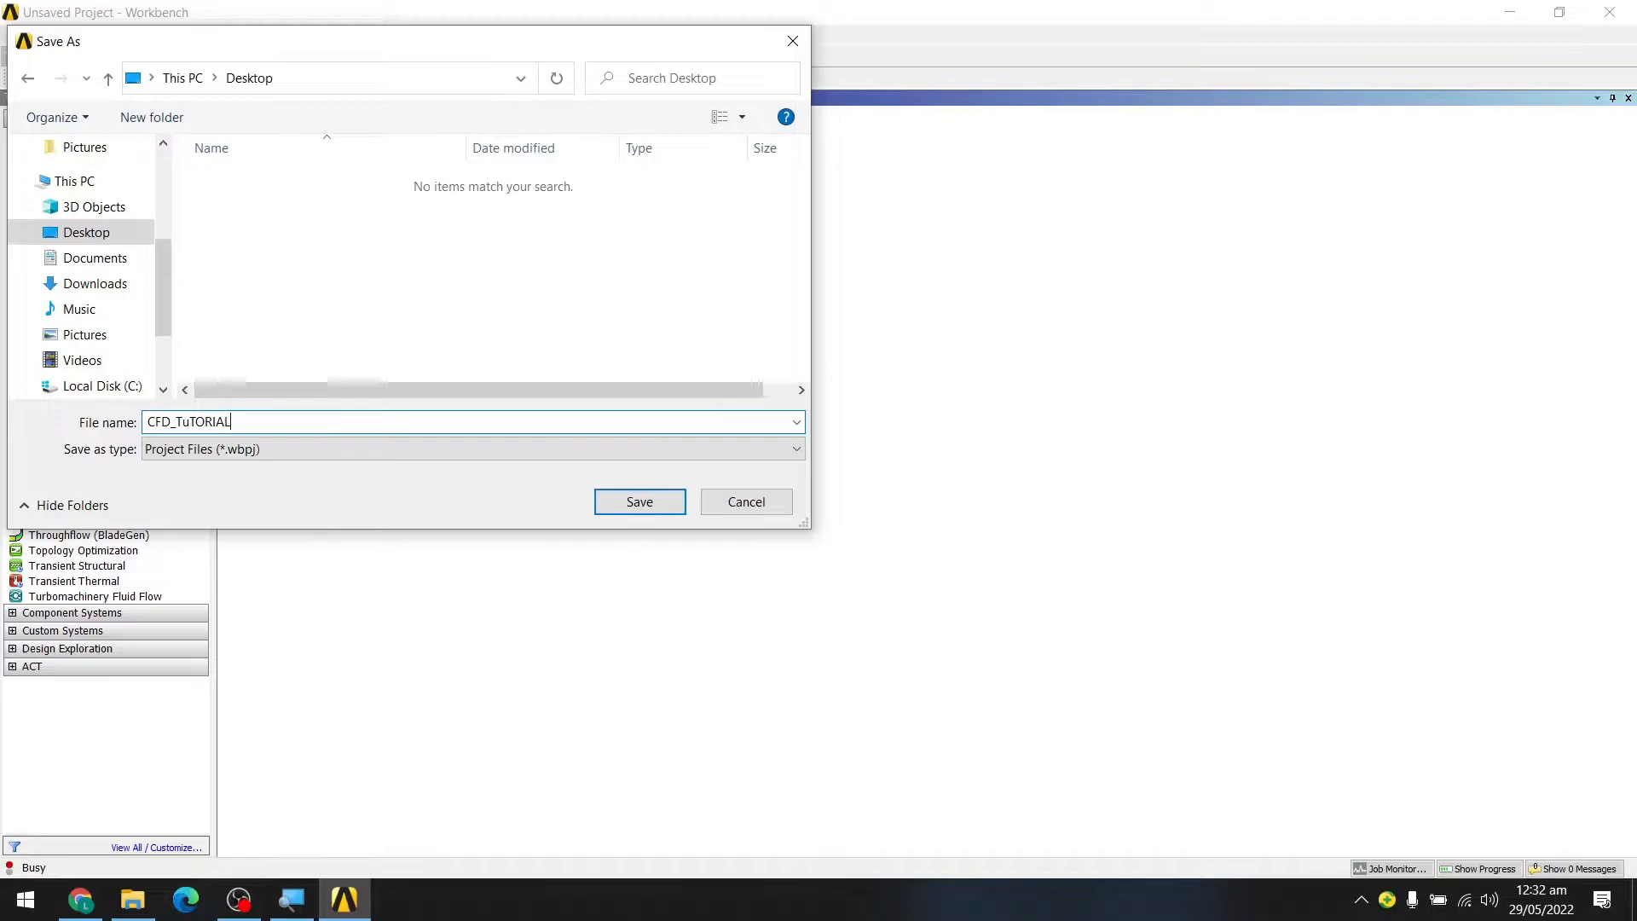
pyautogui.press('BackSpace')
pyautogui.press('BackSpace')
pyautogui.press('BackSpace')
pyautogui.press('BackSpace')
pyautogui.press('BackSpace')
pyautogui.press('BackSpace')
pyautogui.press('BackSpace')
pyautogui.write('utorial1')
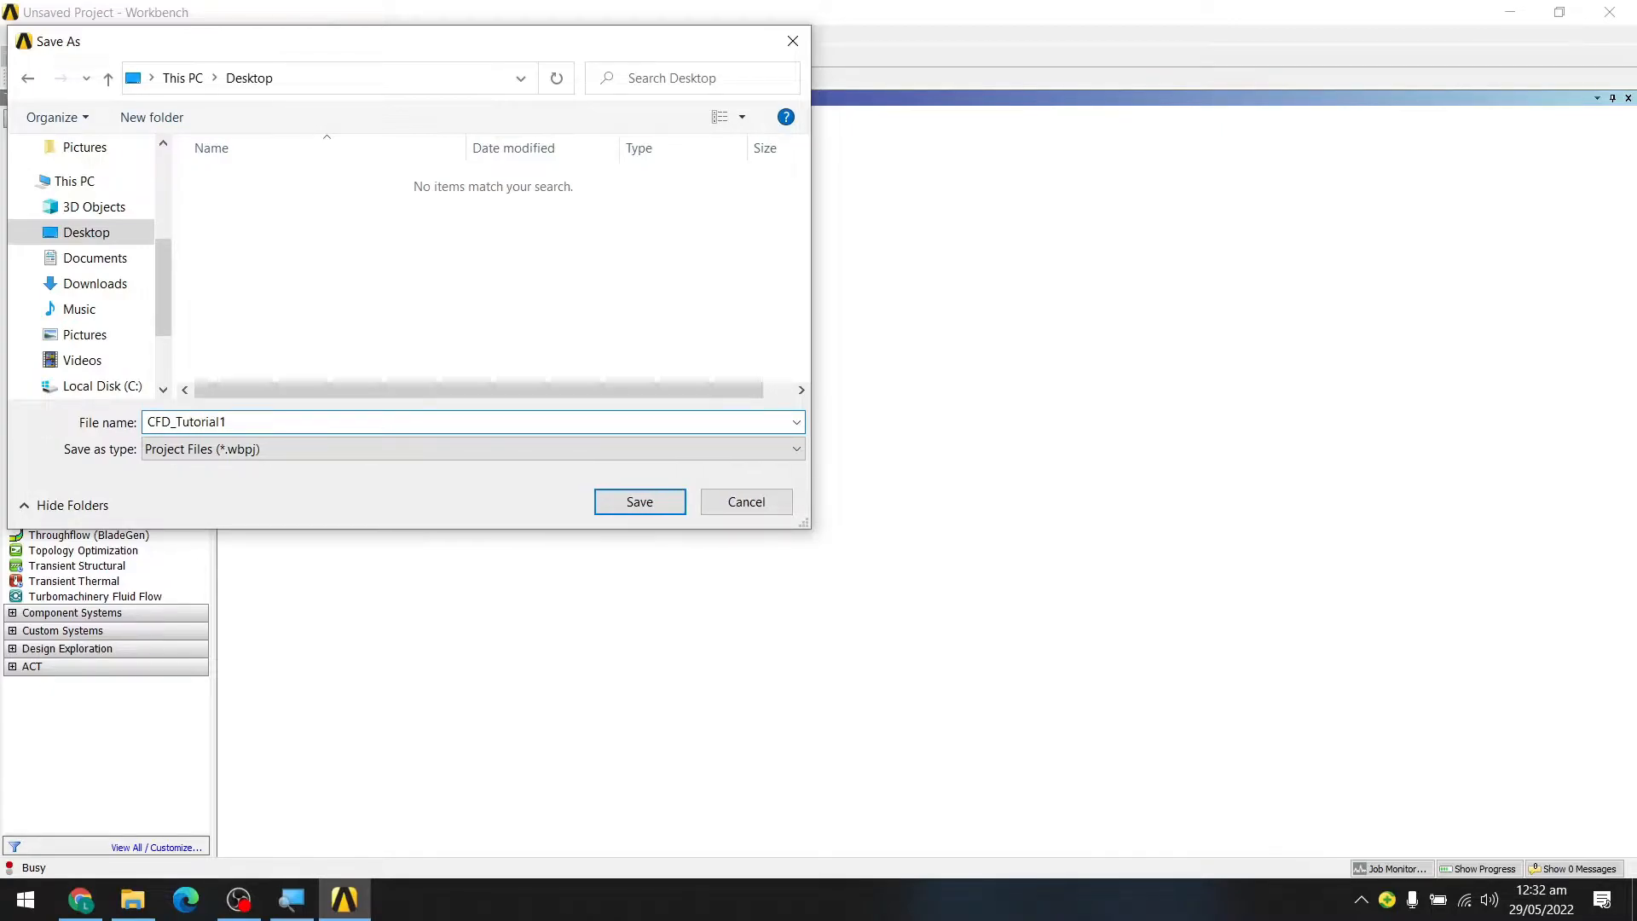
pyautogui.click(625, 497)
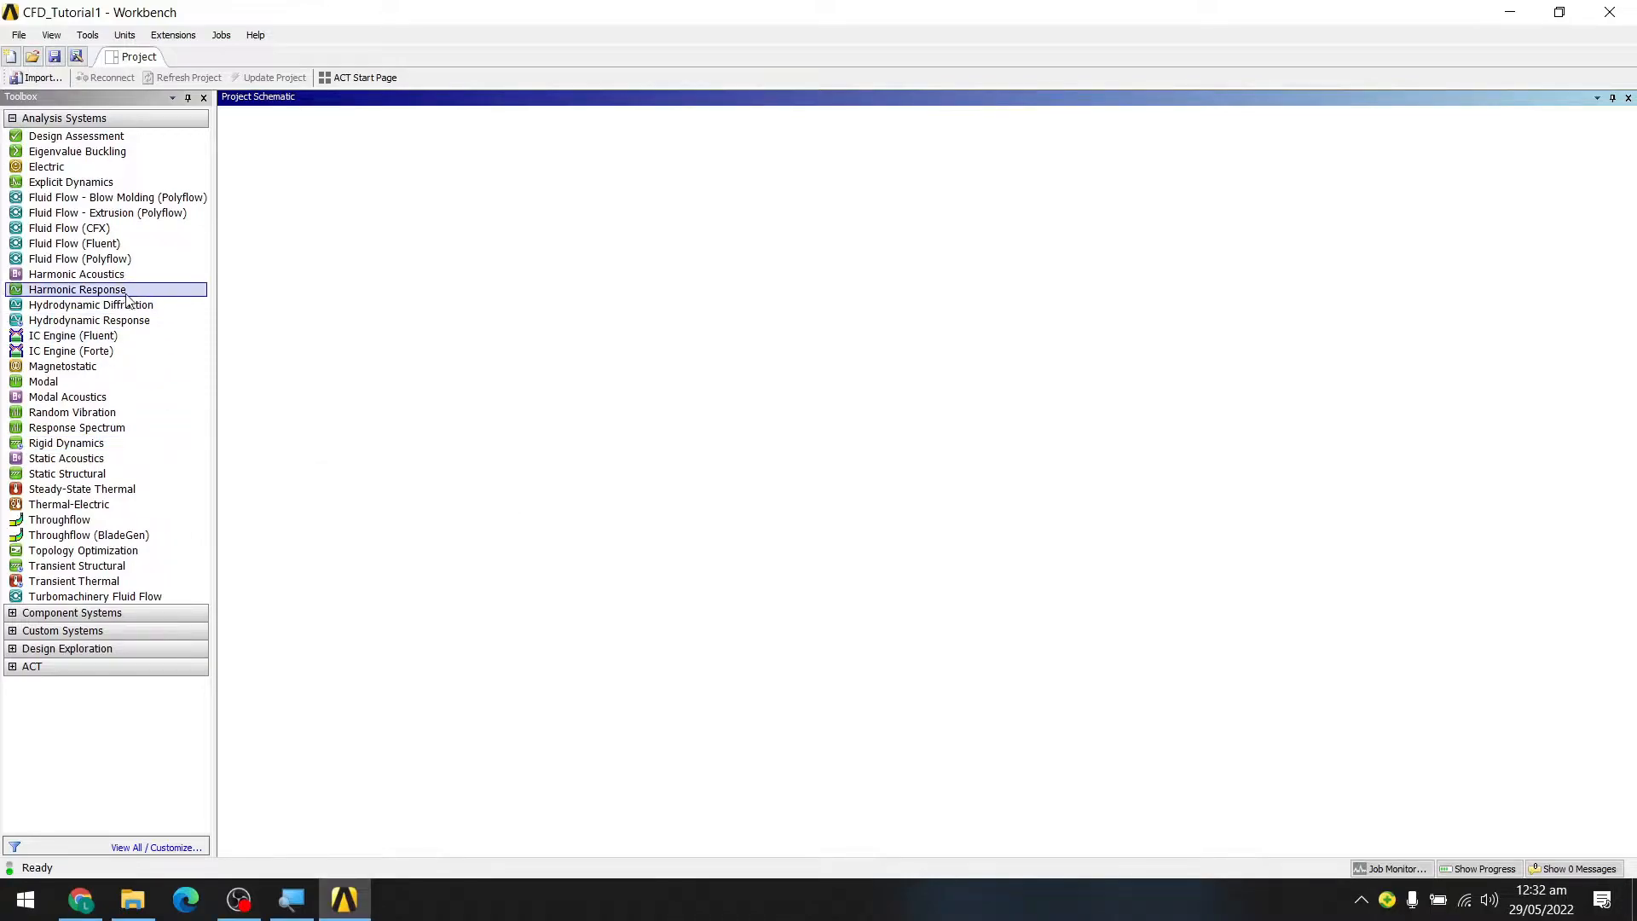
# - Add a Fluid Flow (Fluent) analysis system to the empty project schematic
pyautogui.moveTo(107, 244); pyautogui.dragTo(384, 179)
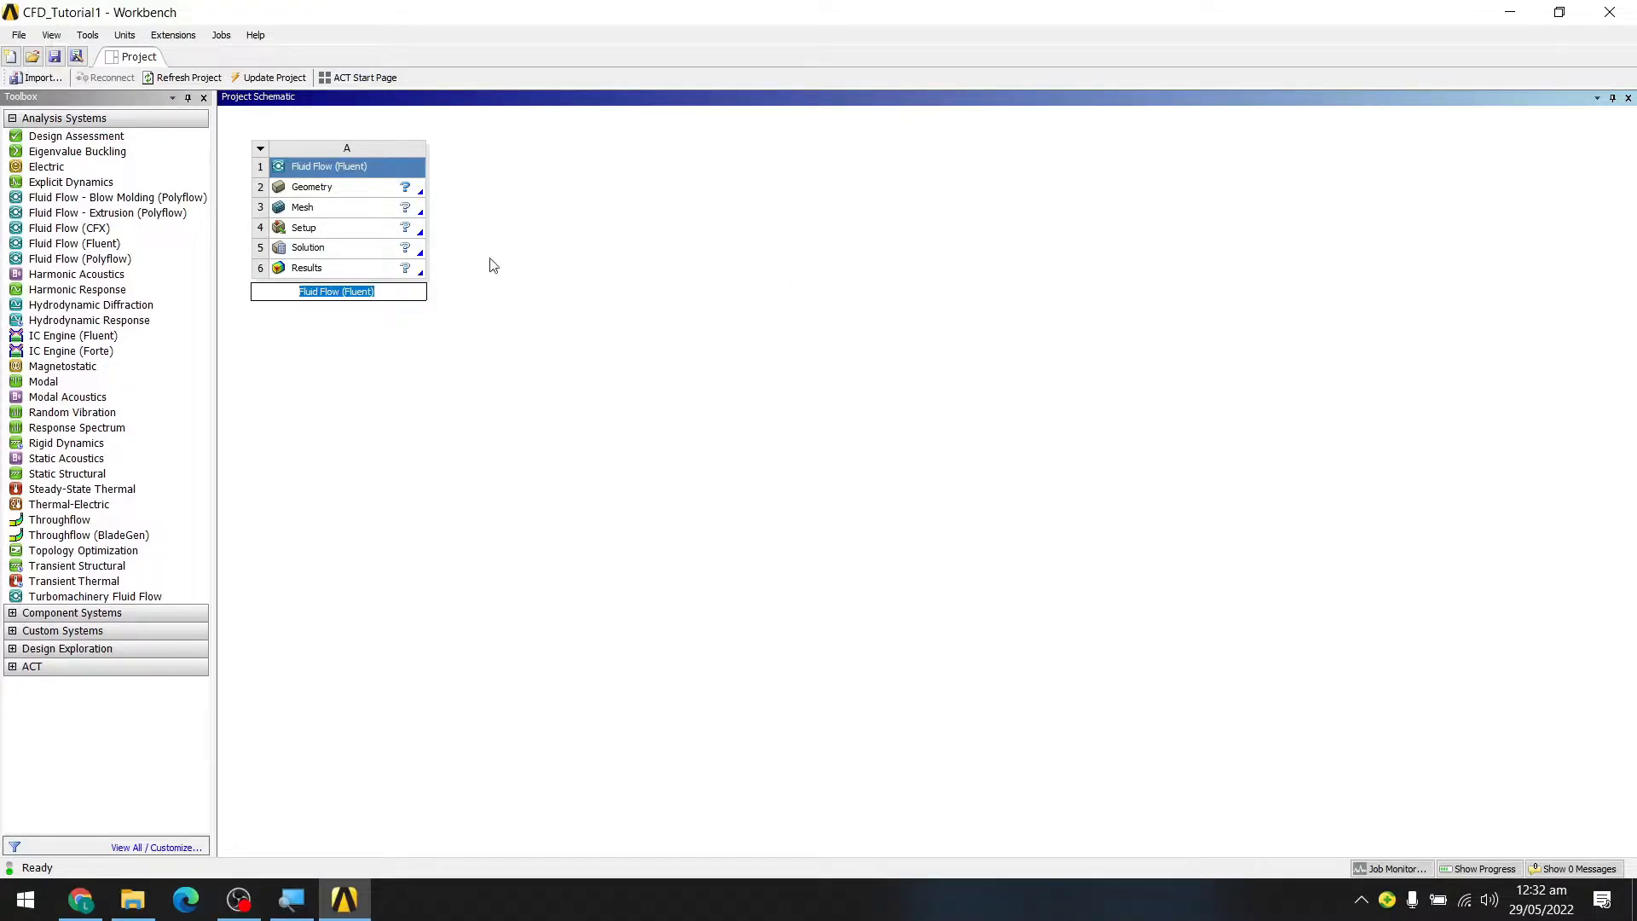
# - Add a Design Assessment system beside the Fluent system and delete it from the schematic
pyautogui.moveTo(81, 136); pyautogui.dragTo(543, 220)
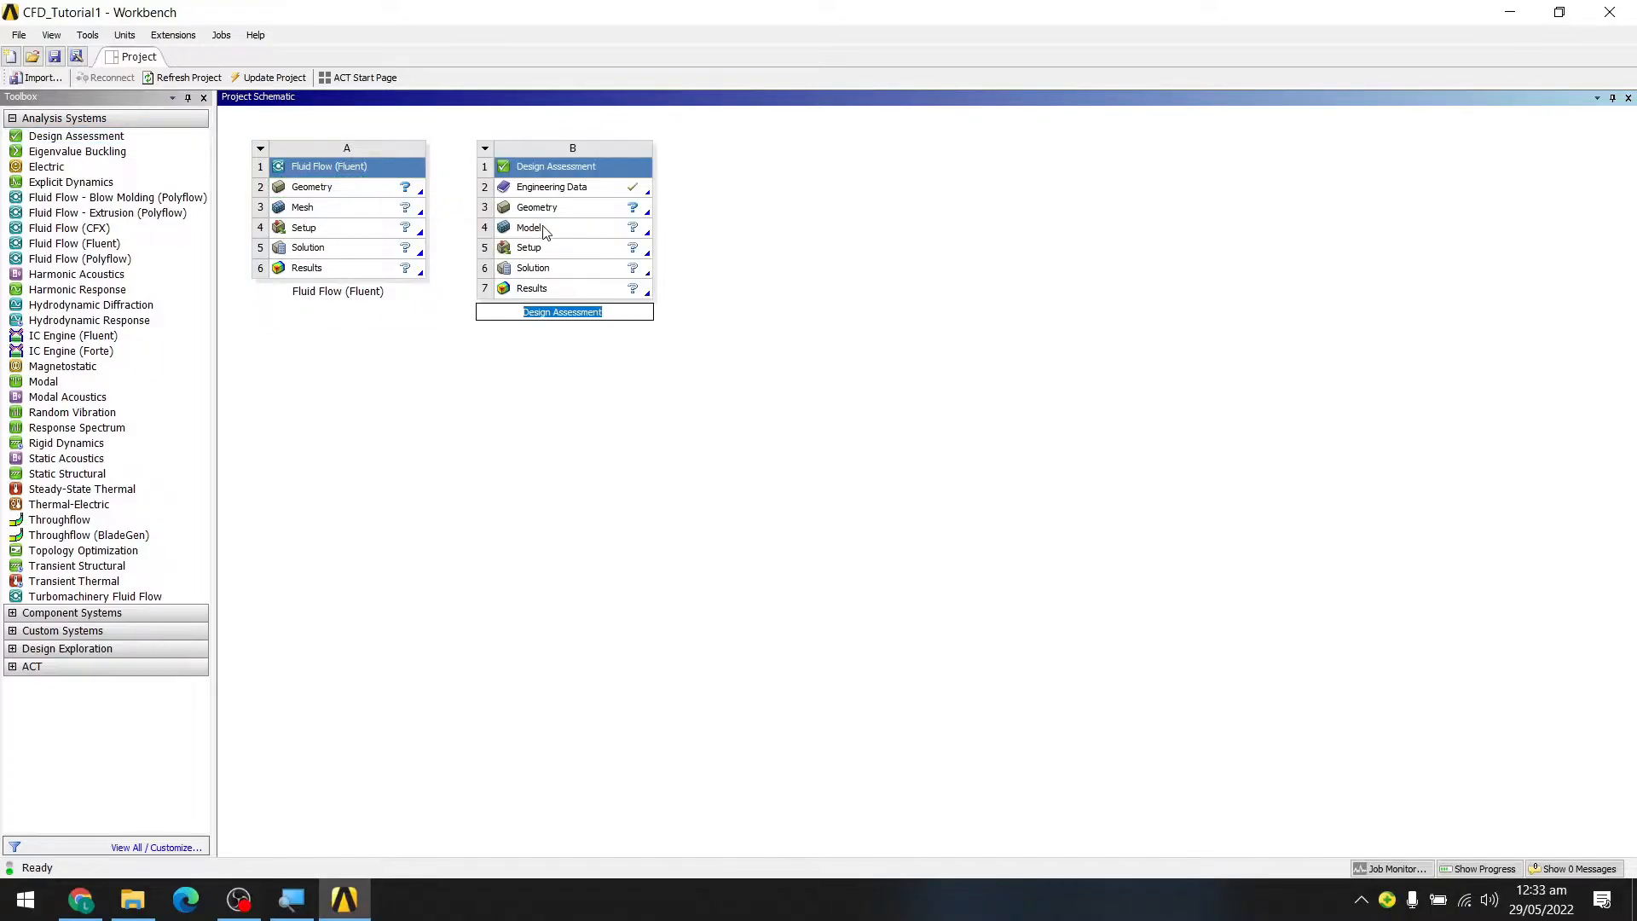
pyautogui.click(609, 151)
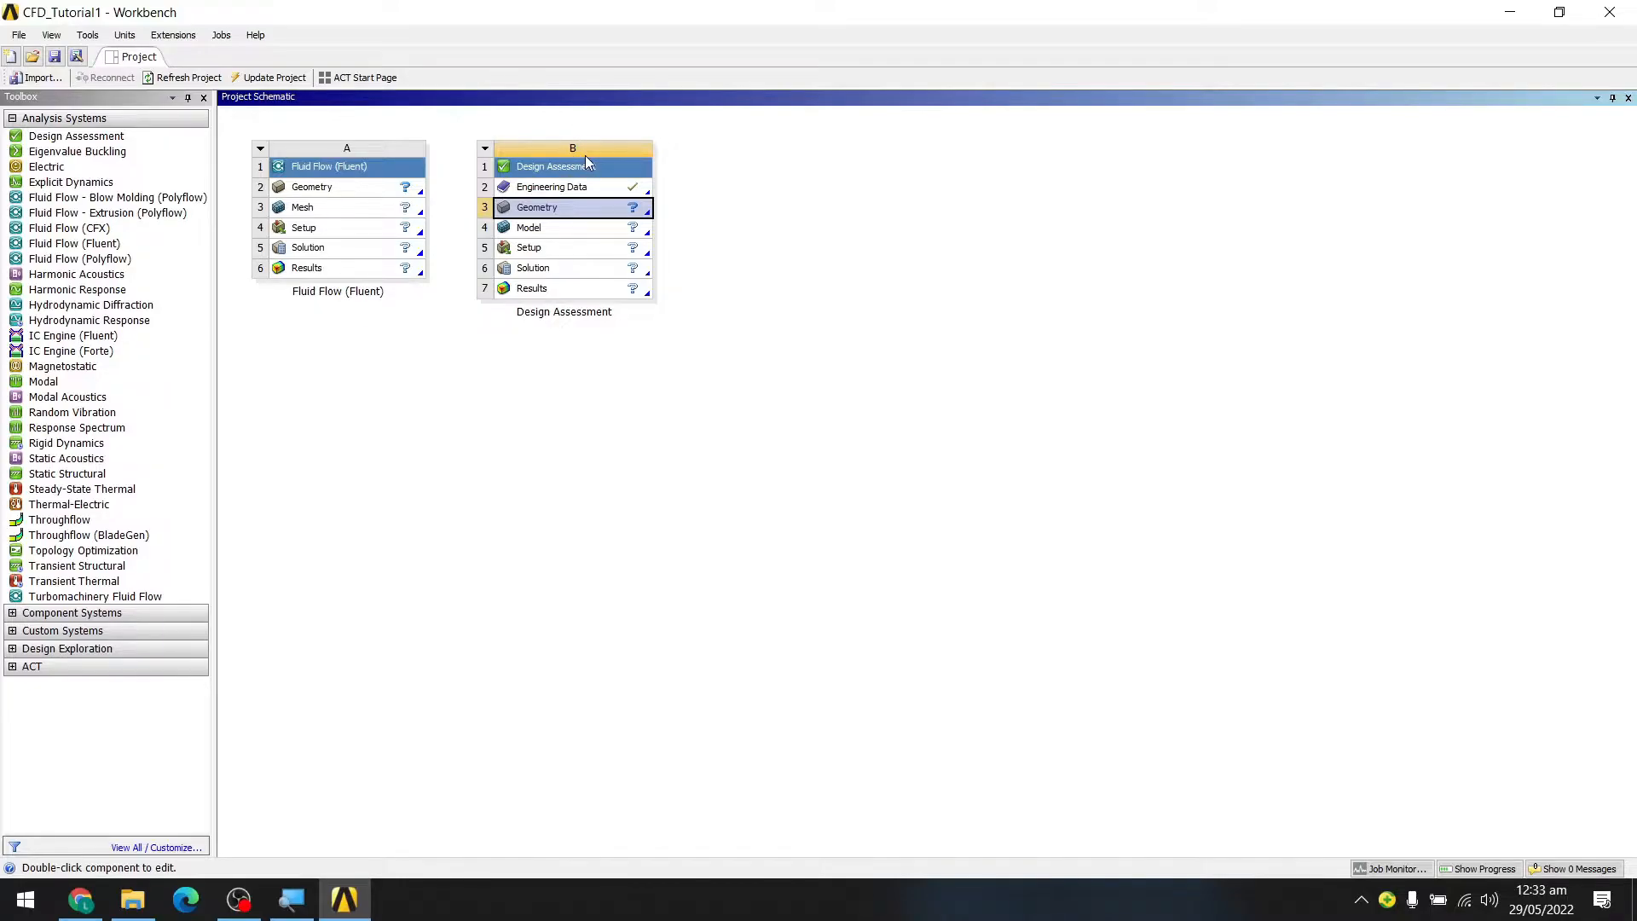
pyautogui.click(485, 149)
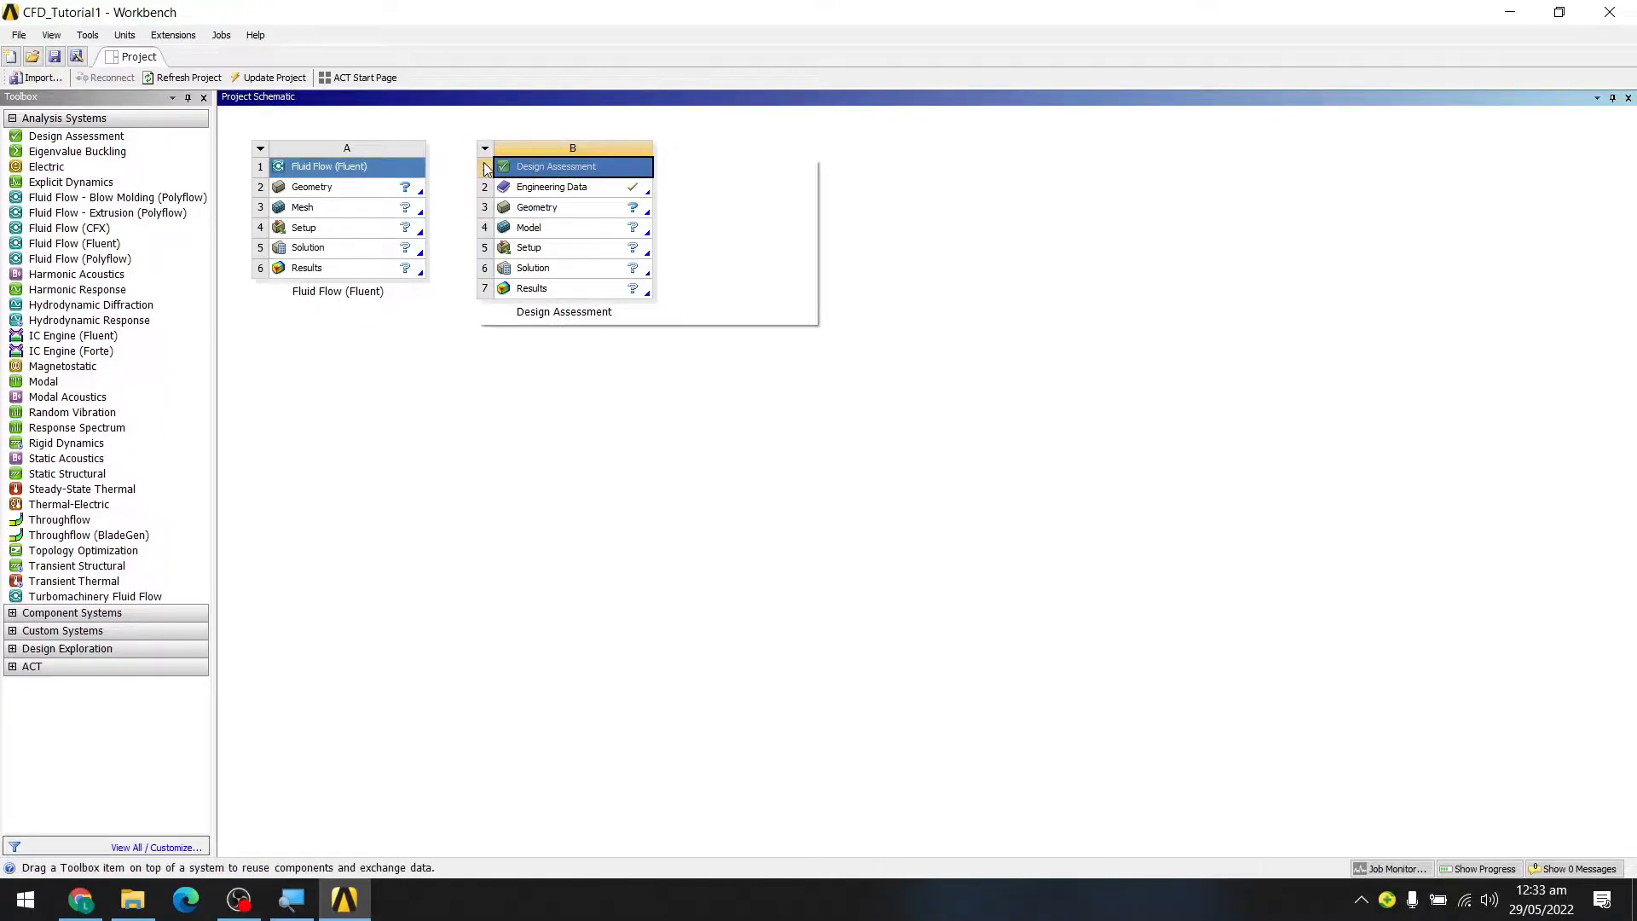
pyautogui.click(528, 254)
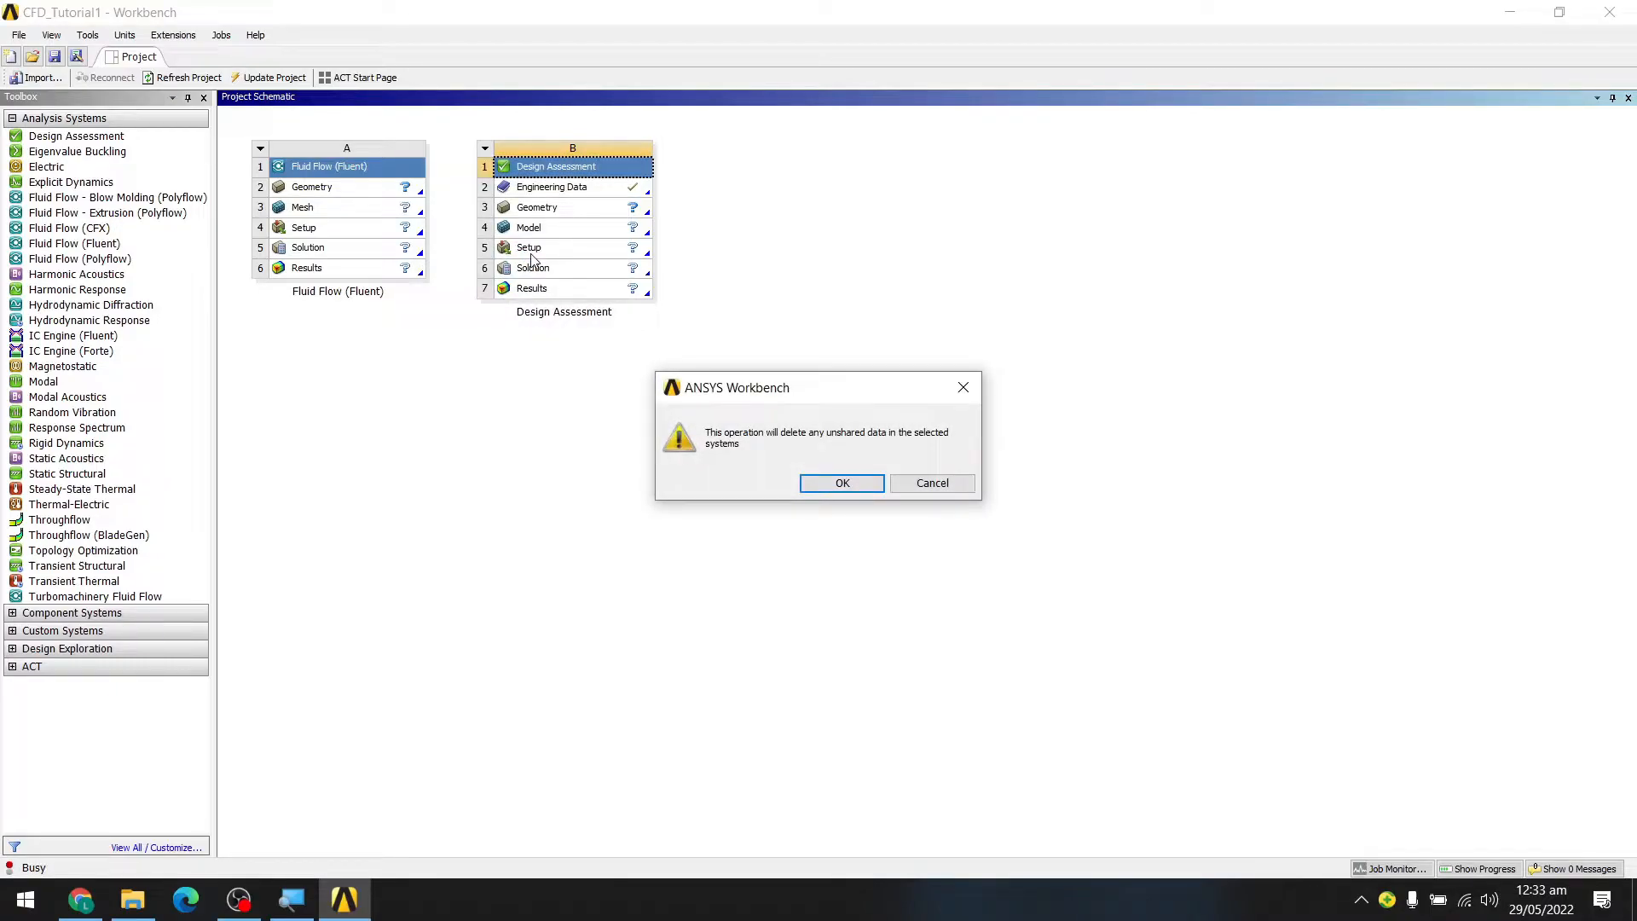
pyautogui.click(866, 488)
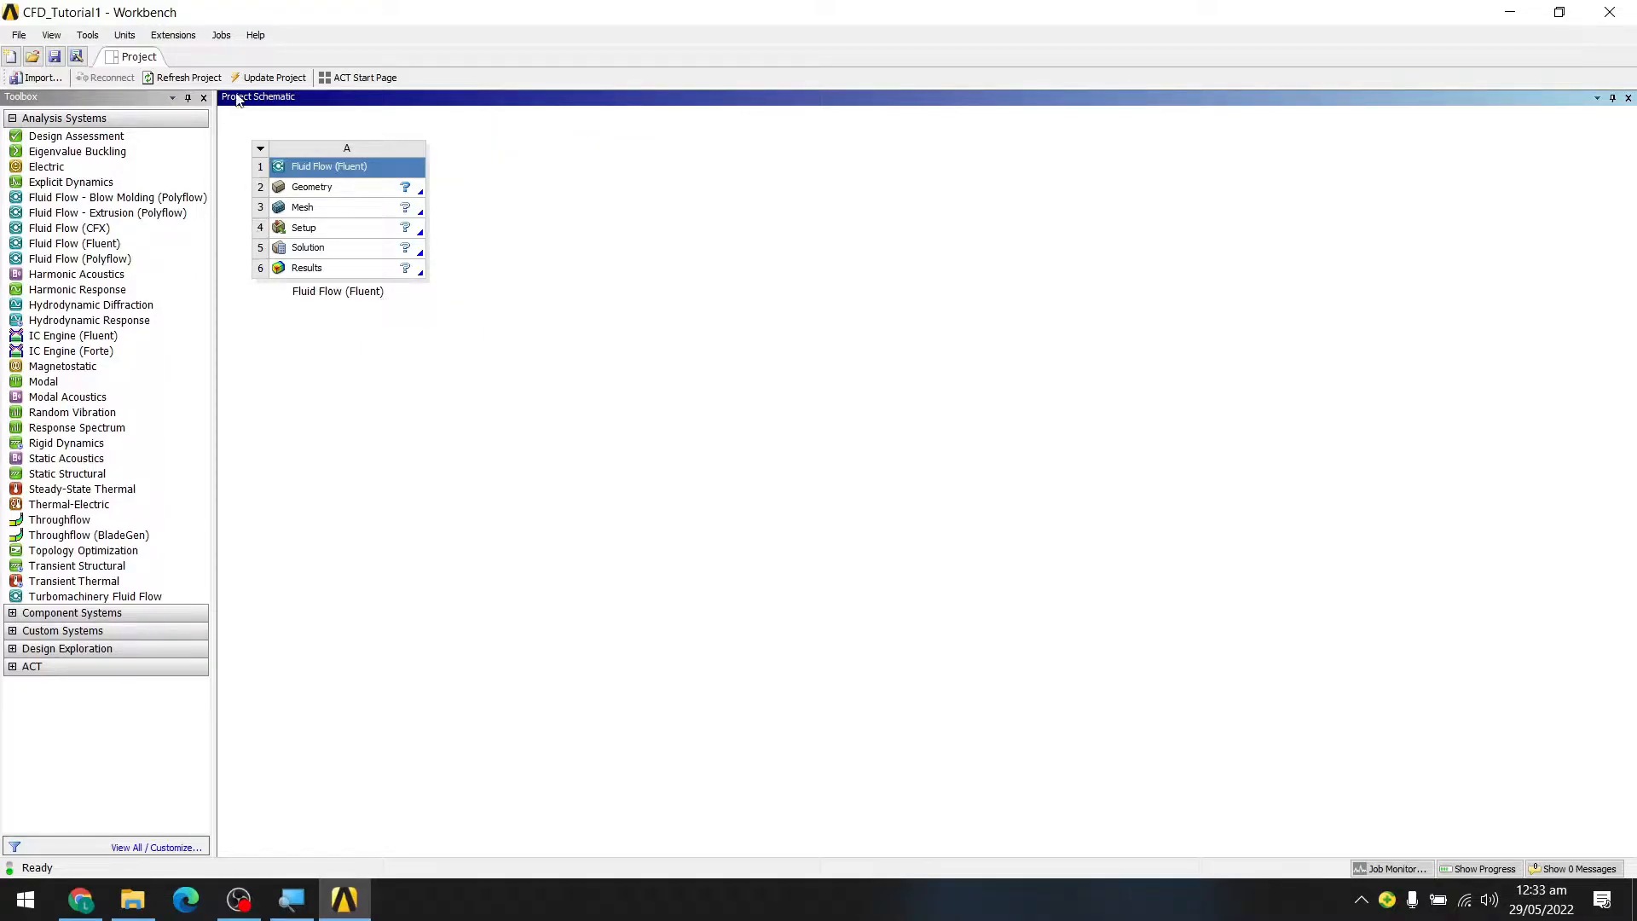
# - Import the file naca 23012.IGS from the Desktop as the geometry of the Fluent system
pyautogui.rightClick(322, 187)
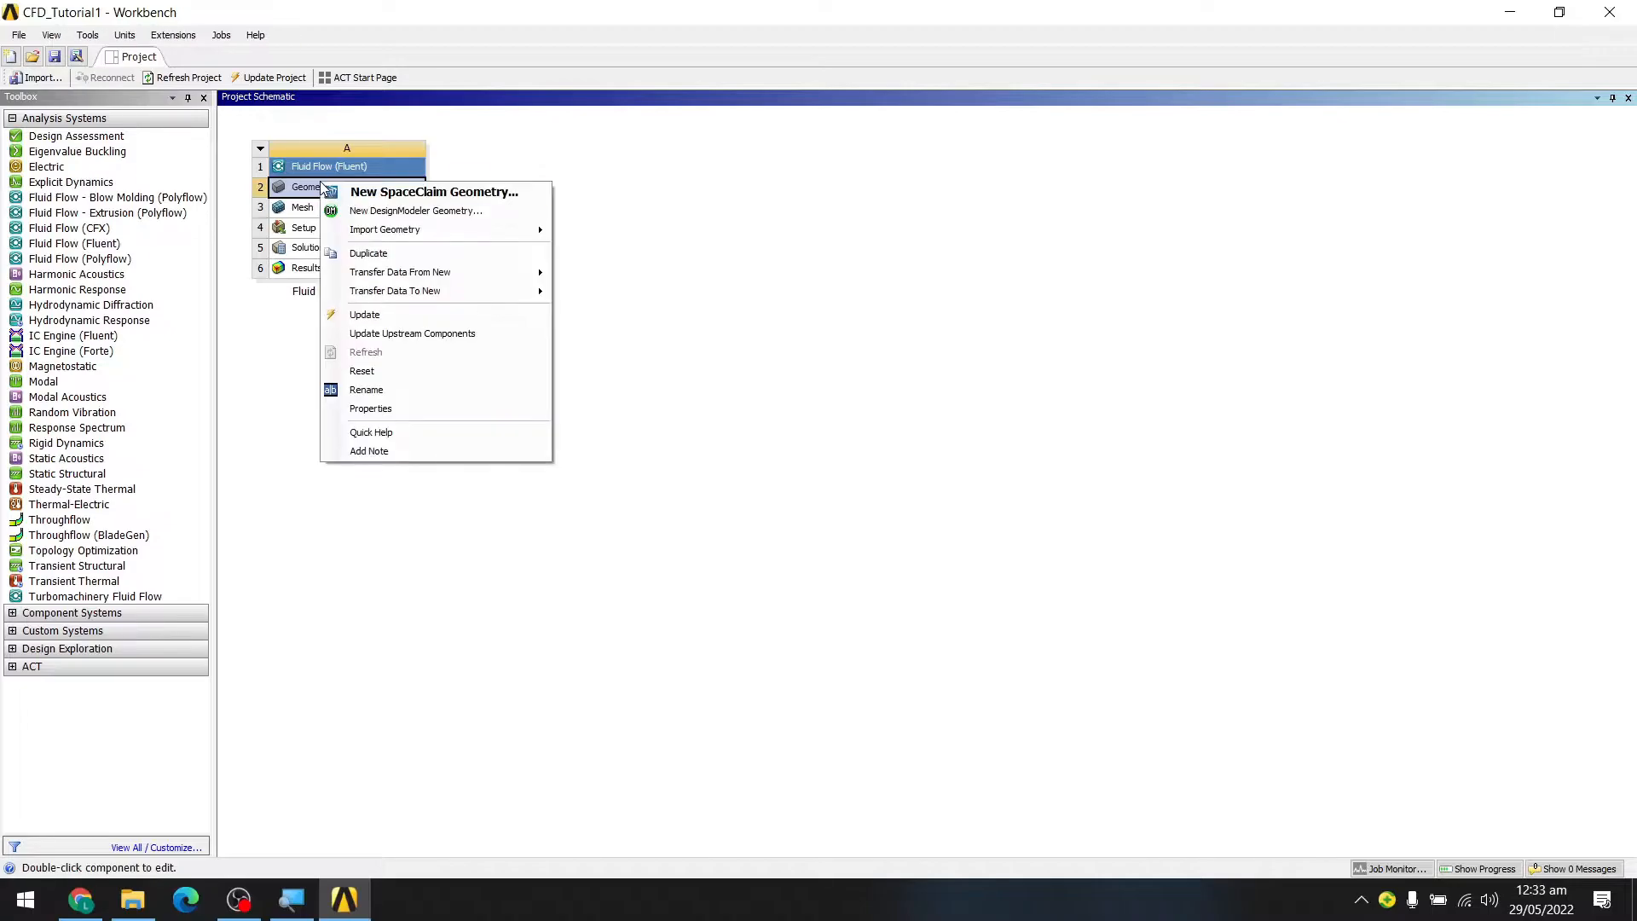
pyautogui.moveTo(449, 228)
pyautogui.click(601, 231)
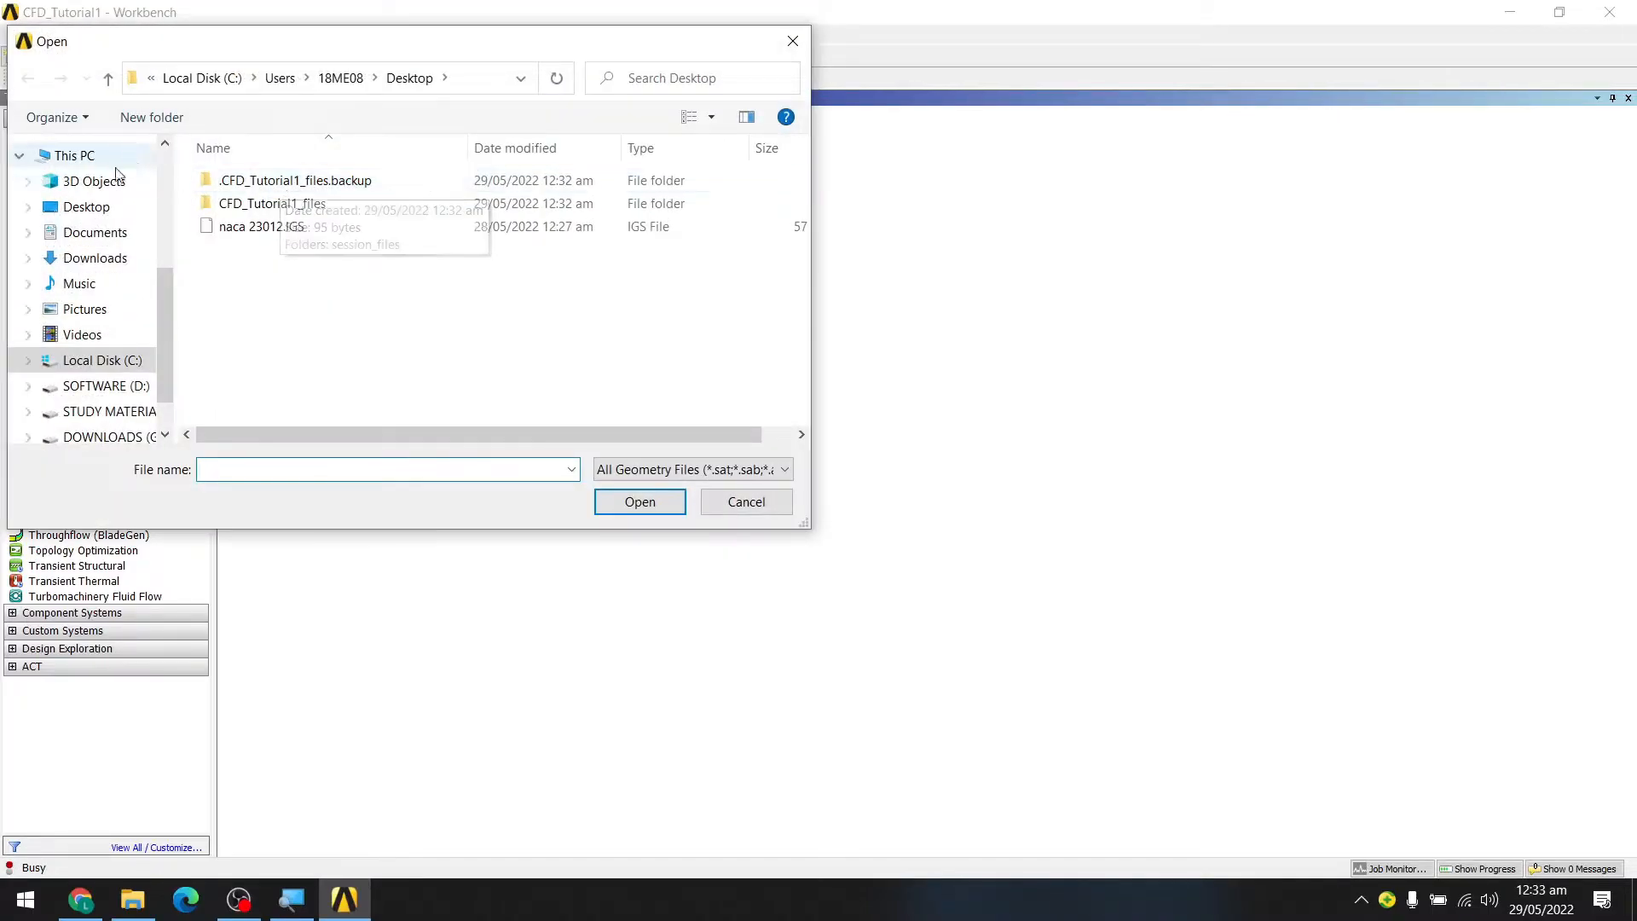
pyautogui.click(271, 226)
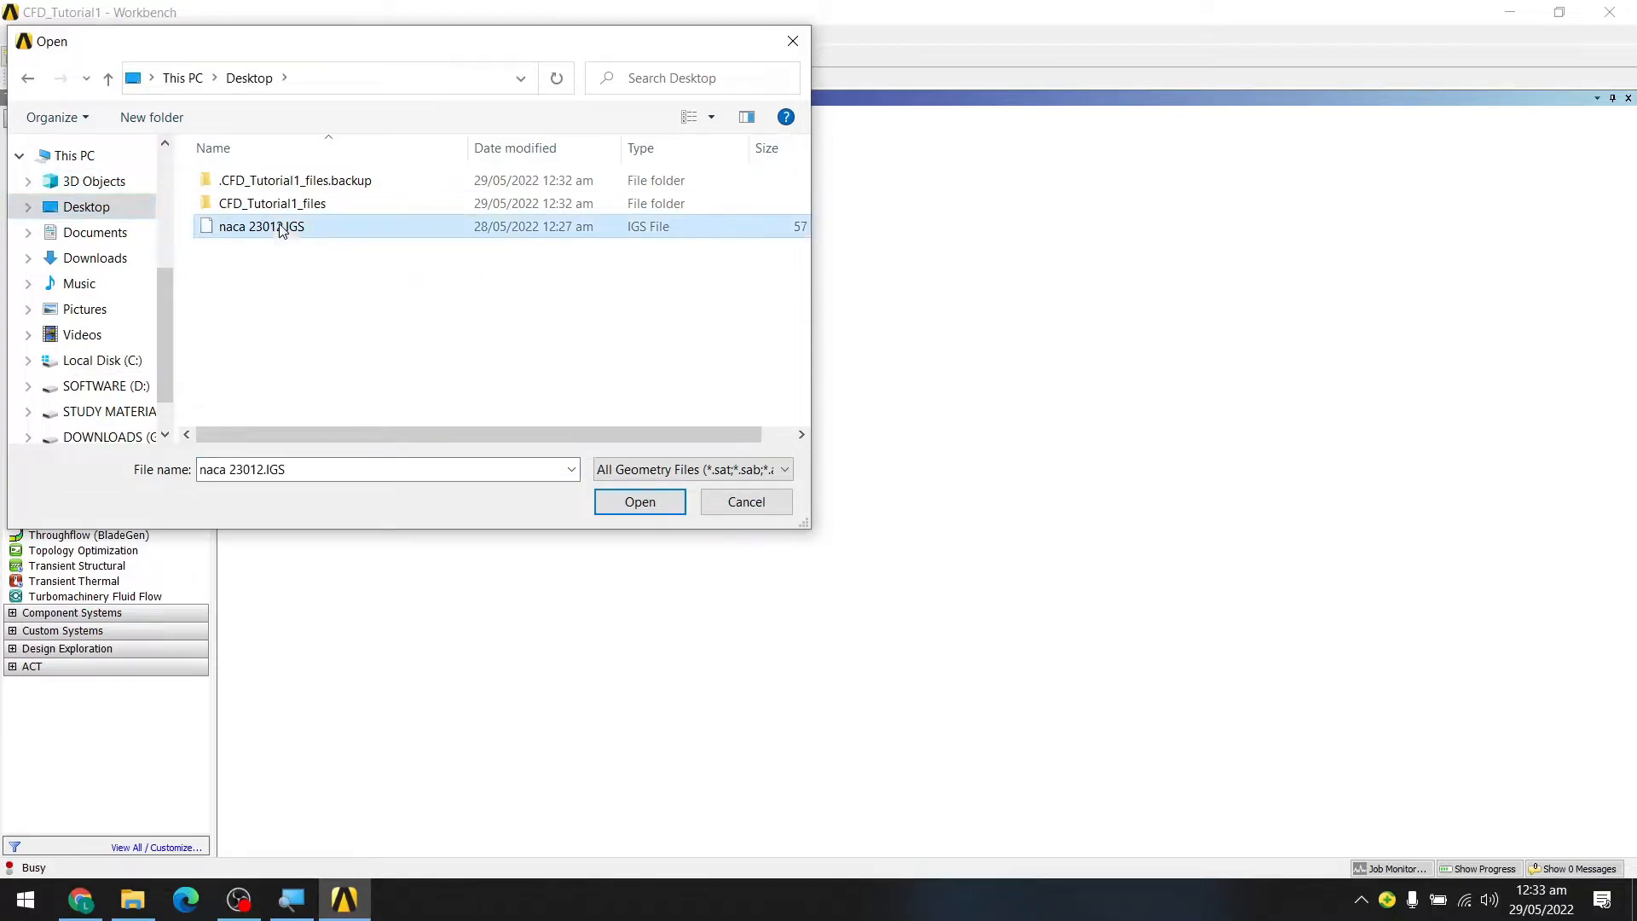
pyautogui.click(628, 506)
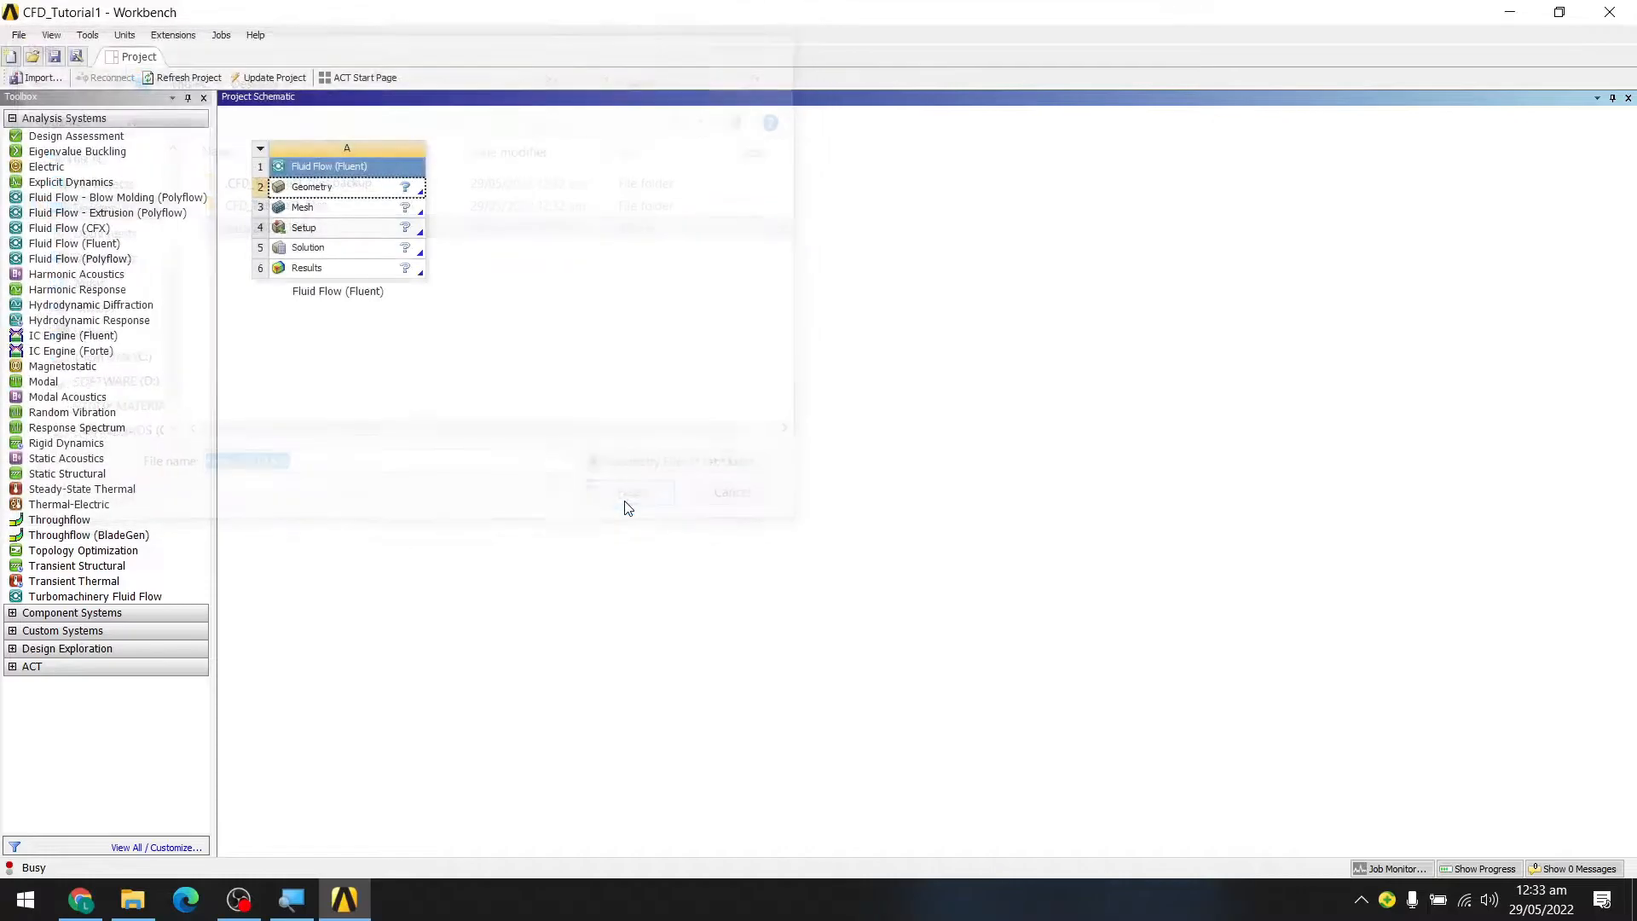
# - Open the imported geometry for editing in DesignModeler and generate the import feature to build the airfoil body
pyautogui.click(344, 198)
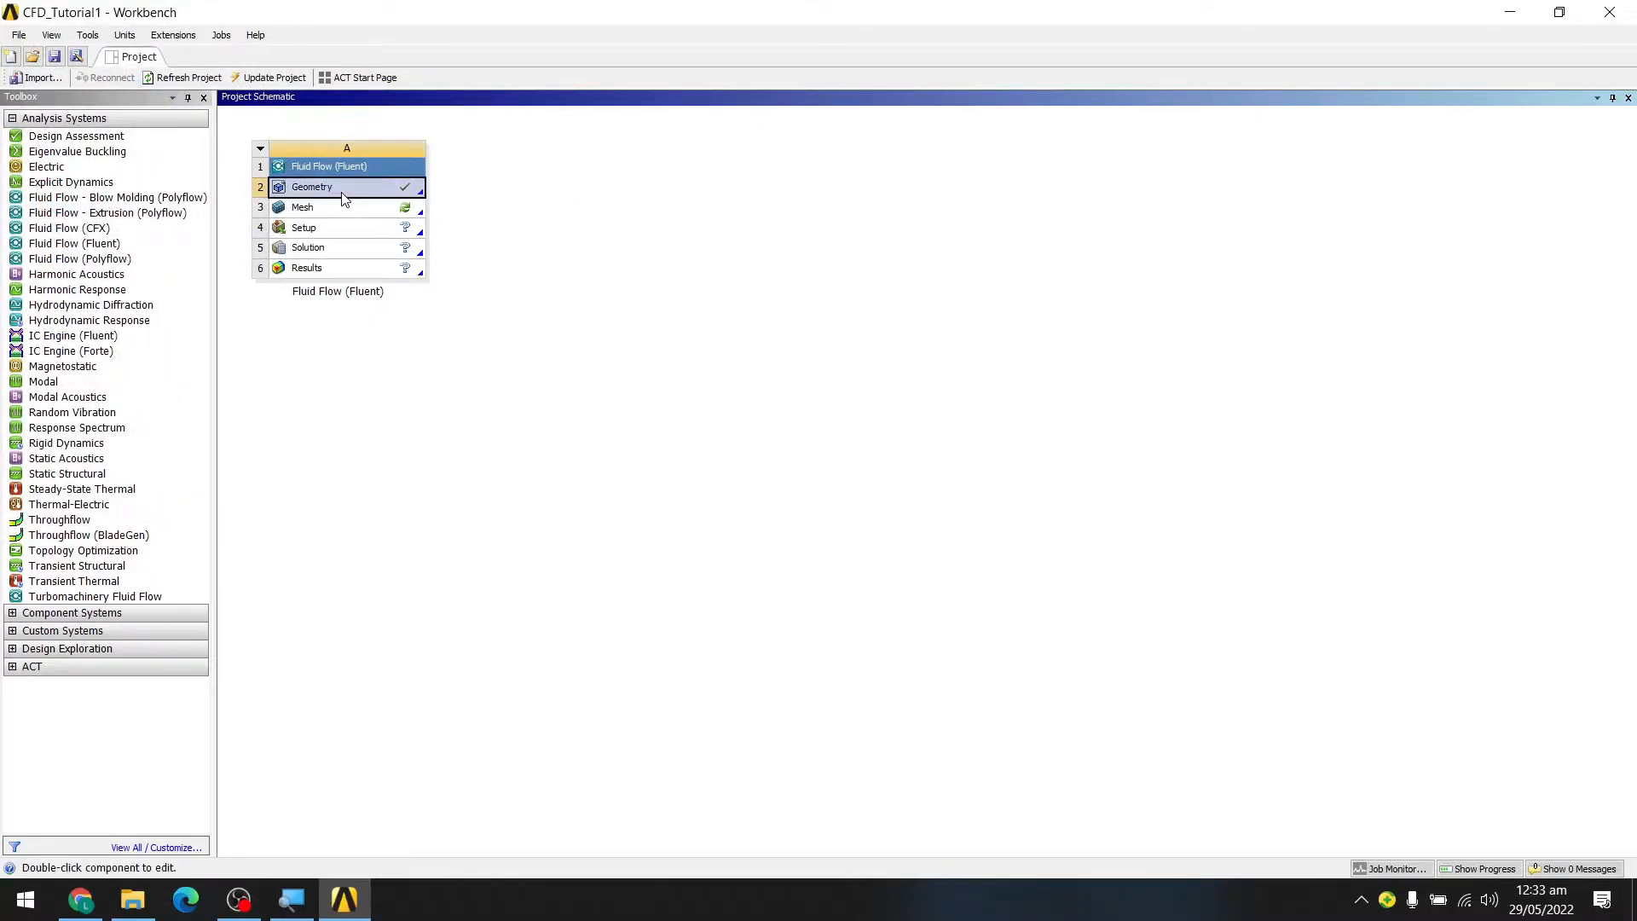
pyautogui.rightClick(345, 198)
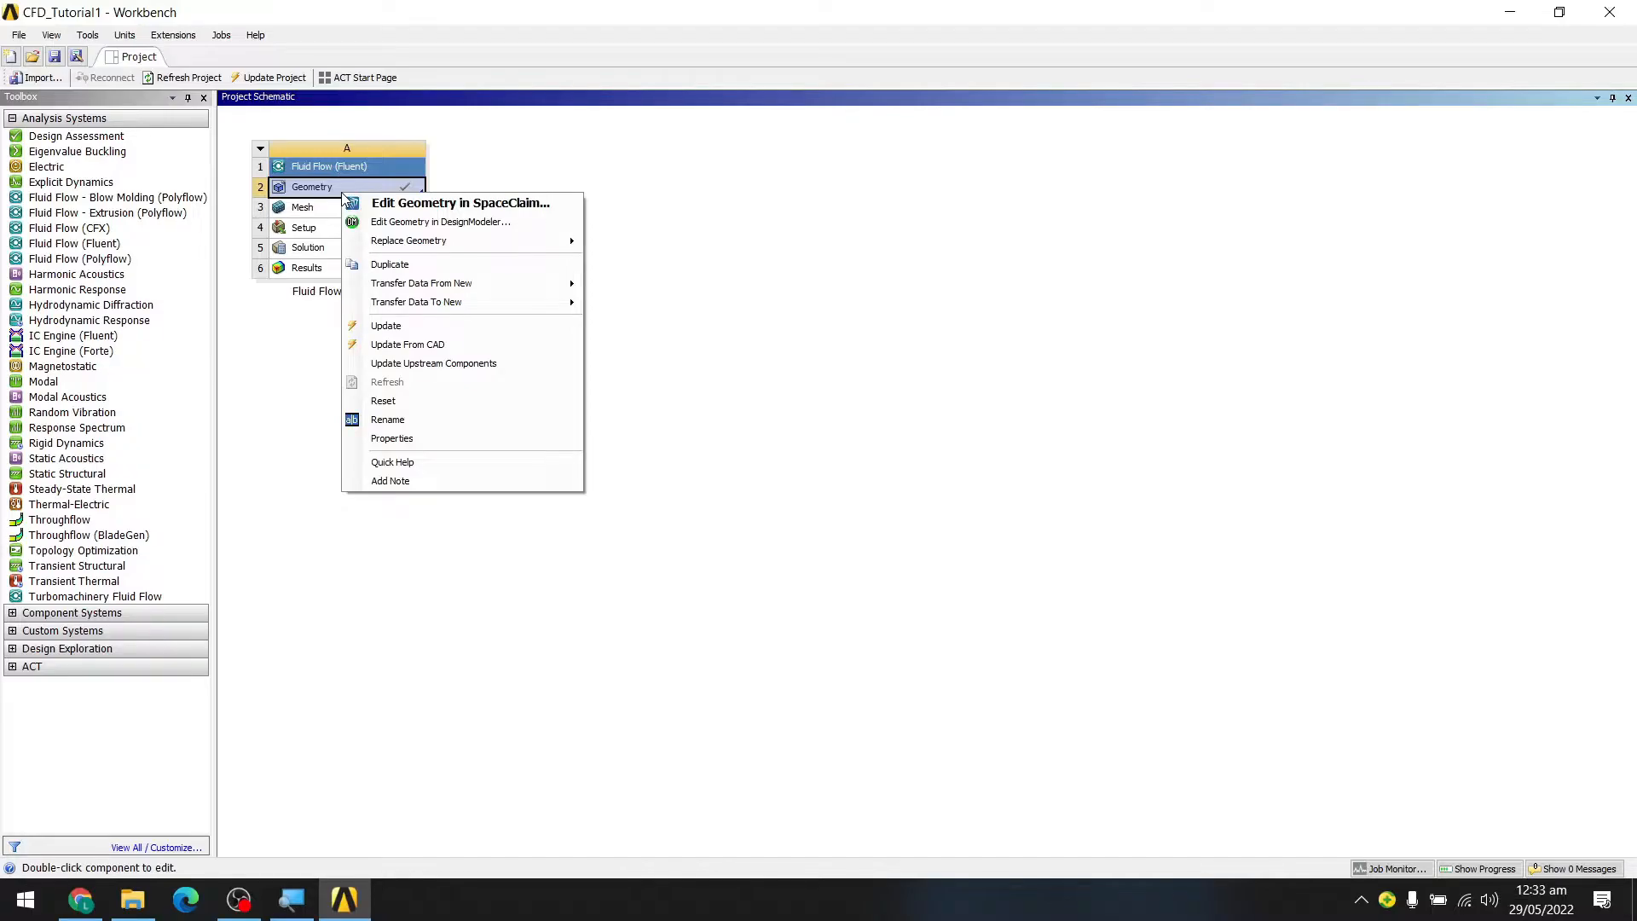
pyautogui.click(398, 224)
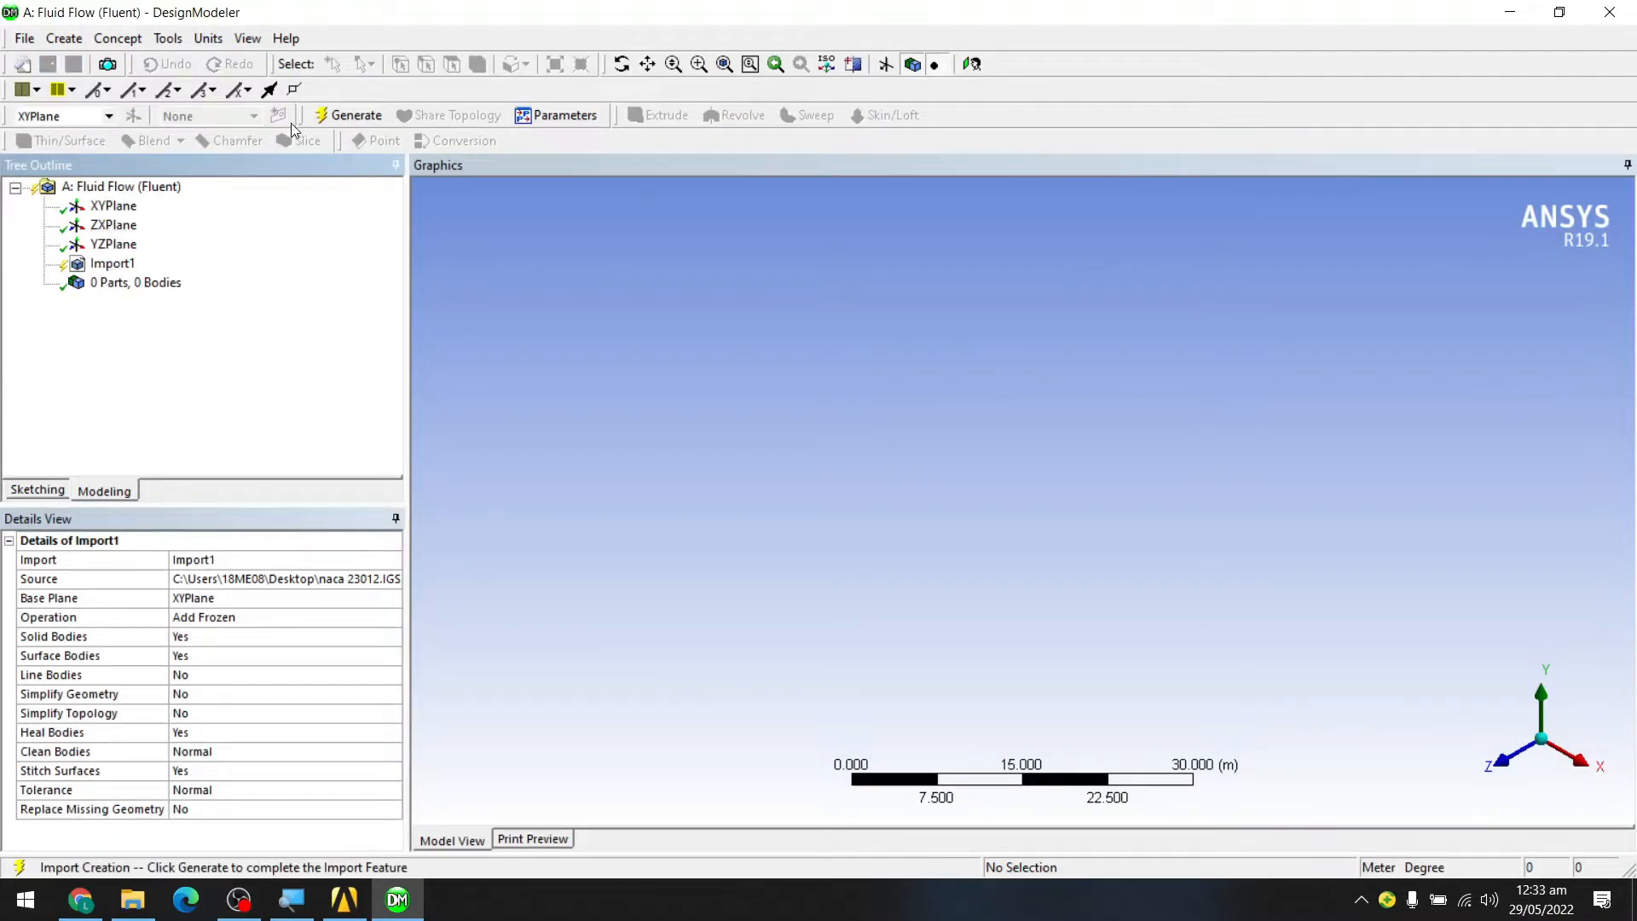
pyautogui.click(346, 116)
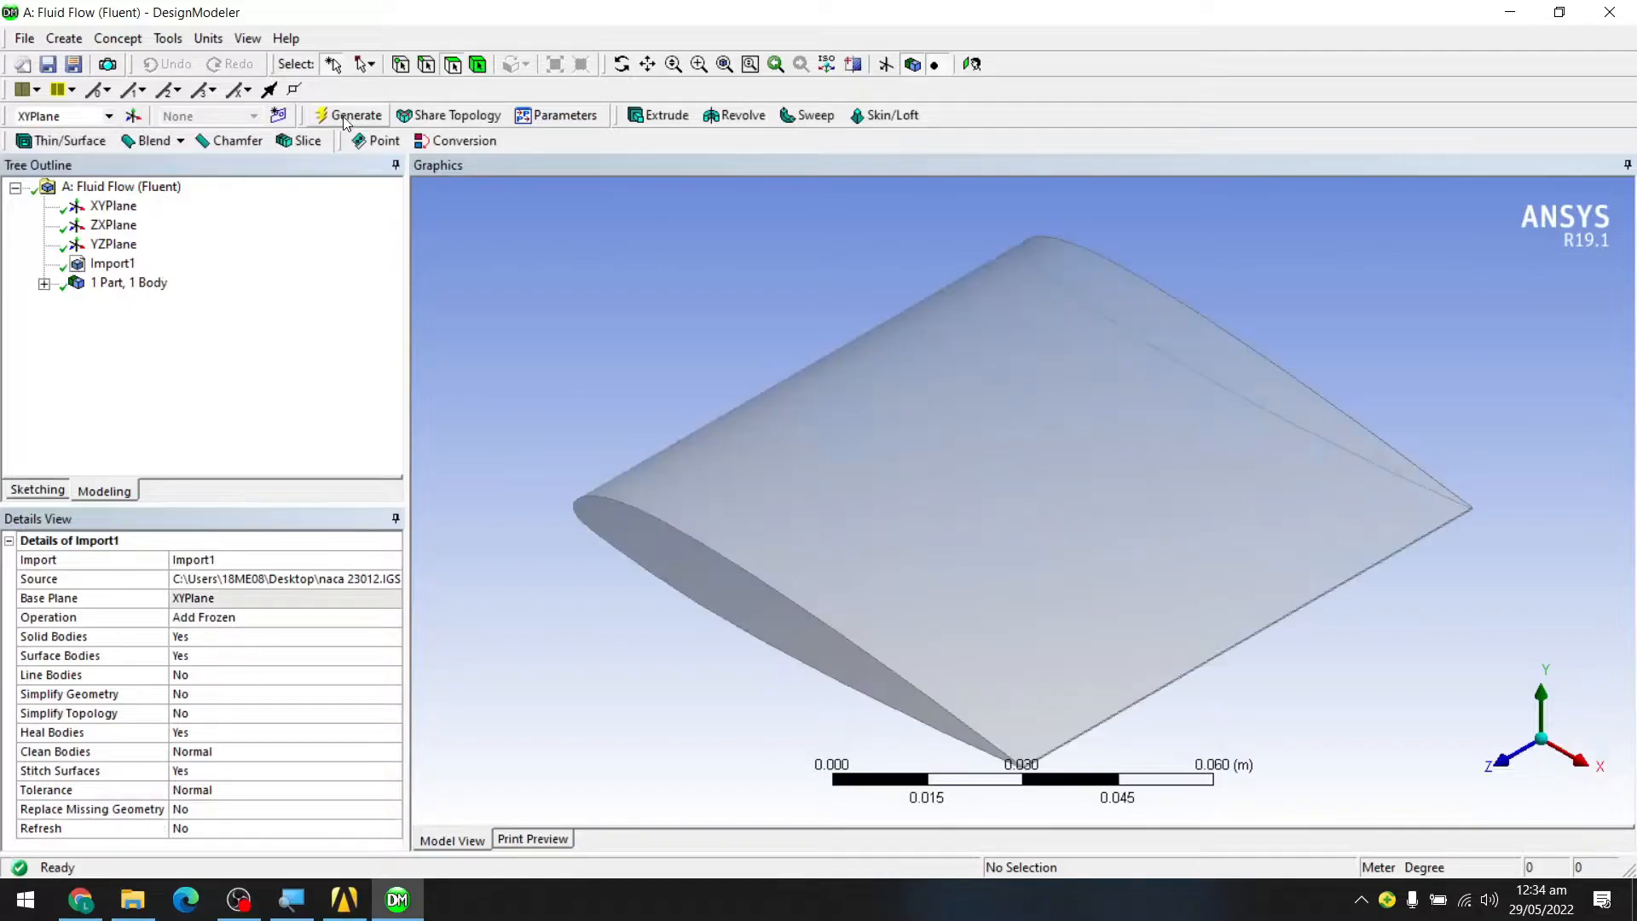
# - Orient the model view to look straight at the XYPlane
pyautogui.scroll(-1, 938, 362)
pyautogui.scroll(1, 1036, 525)
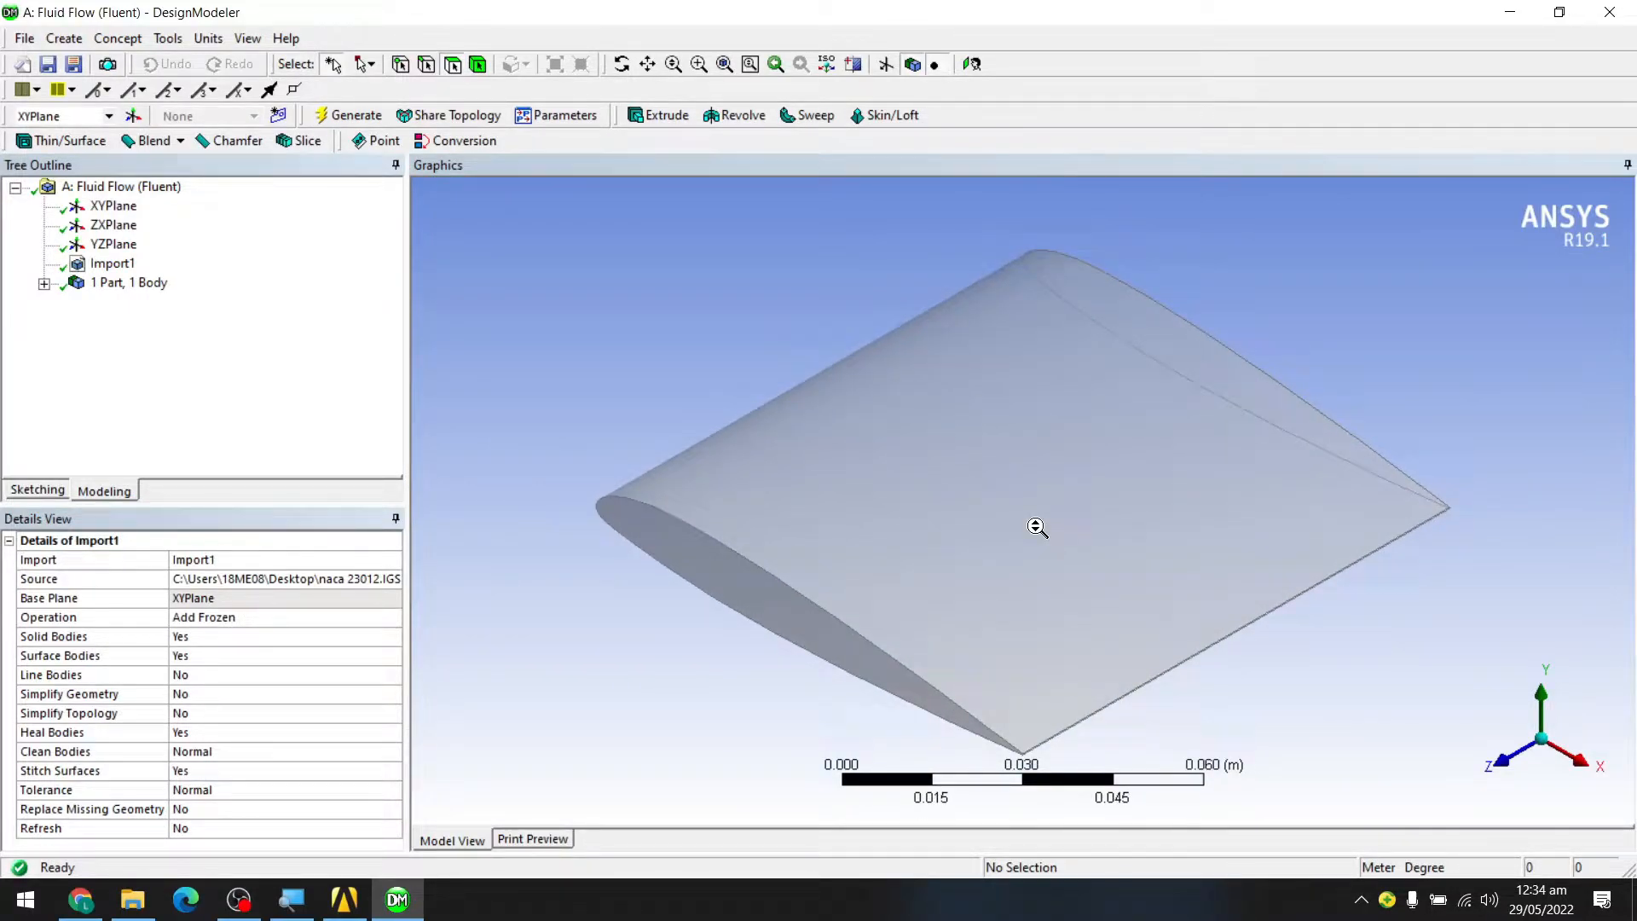
pyautogui.scroll(-2, 1037, 527)
pyautogui.scroll(1, 1034, 528)
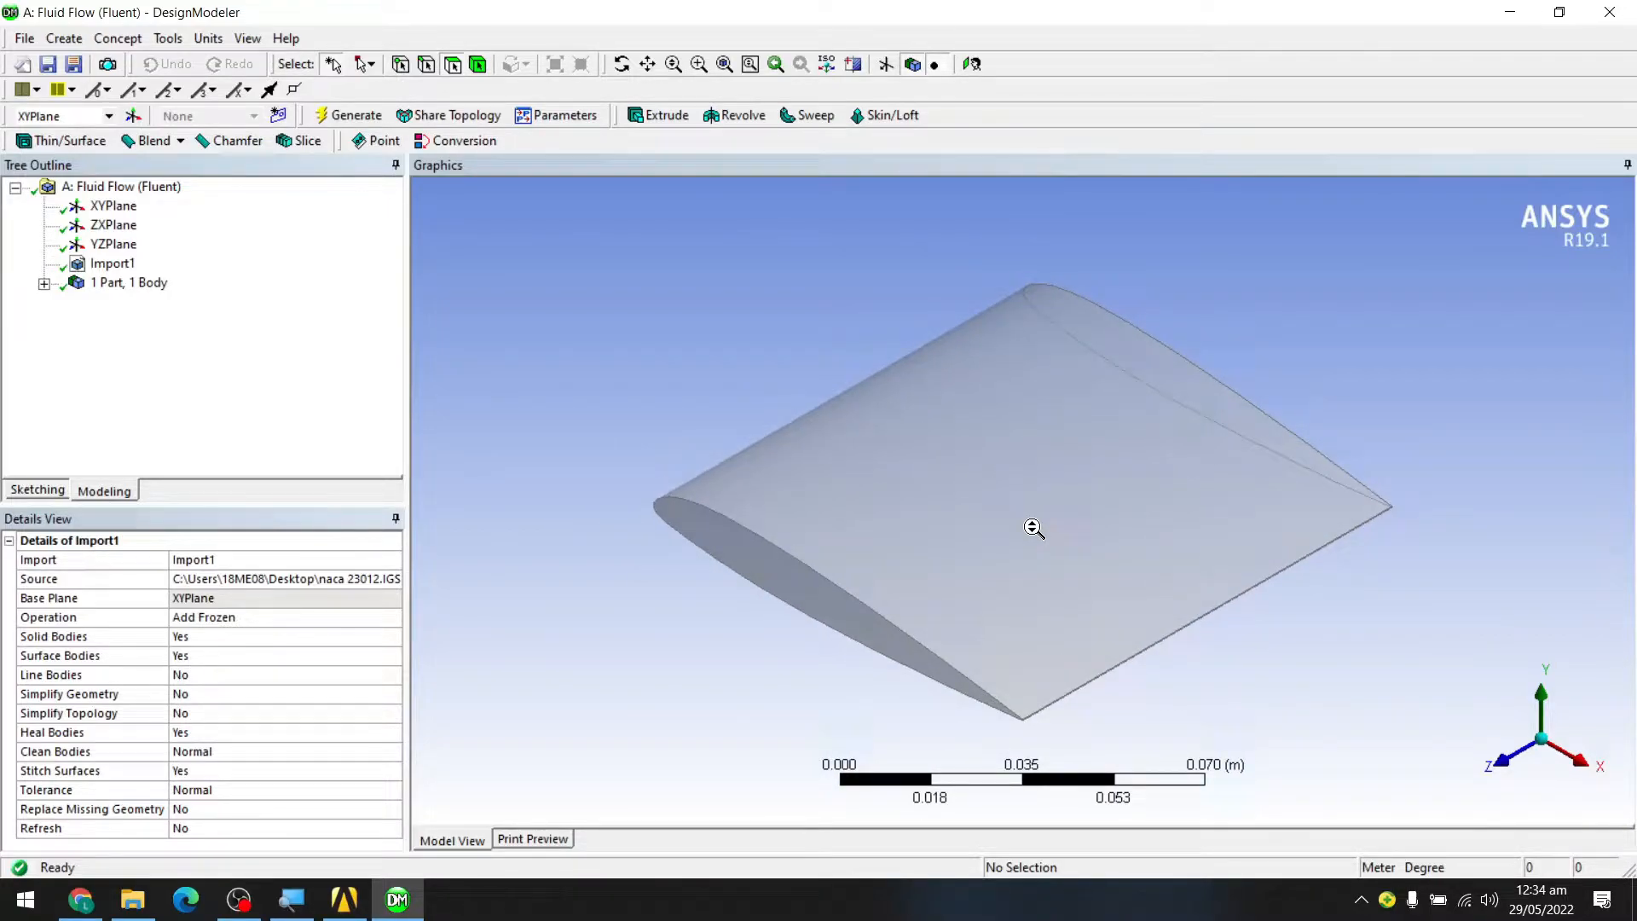
pyautogui.scroll(-2, 1003, 530)
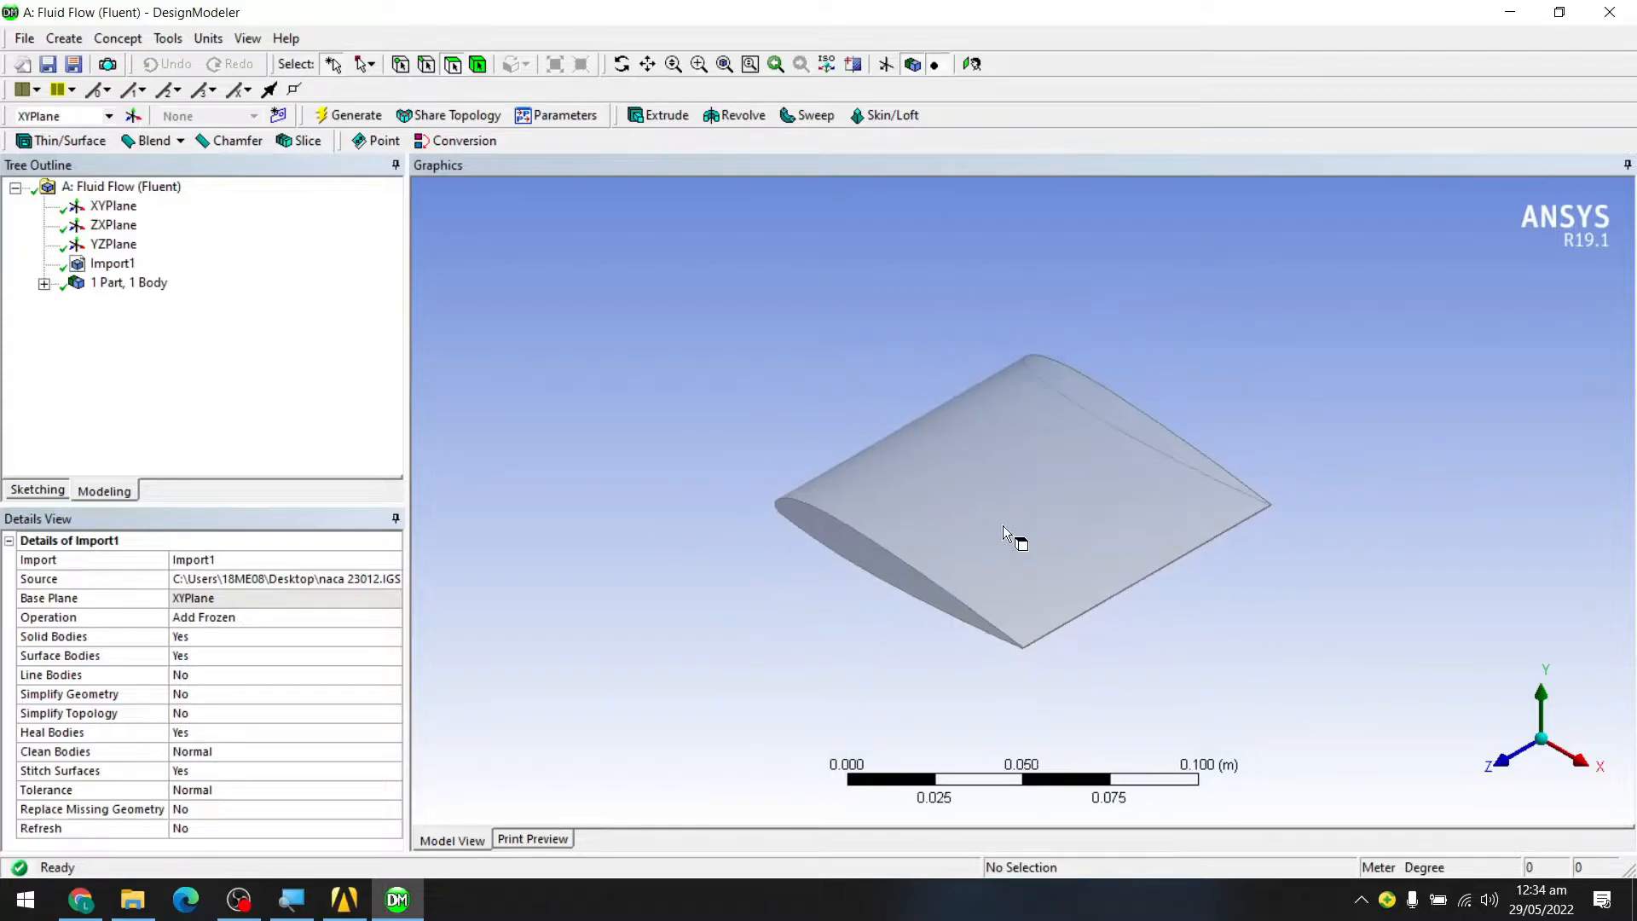
pyautogui.click(113, 213)
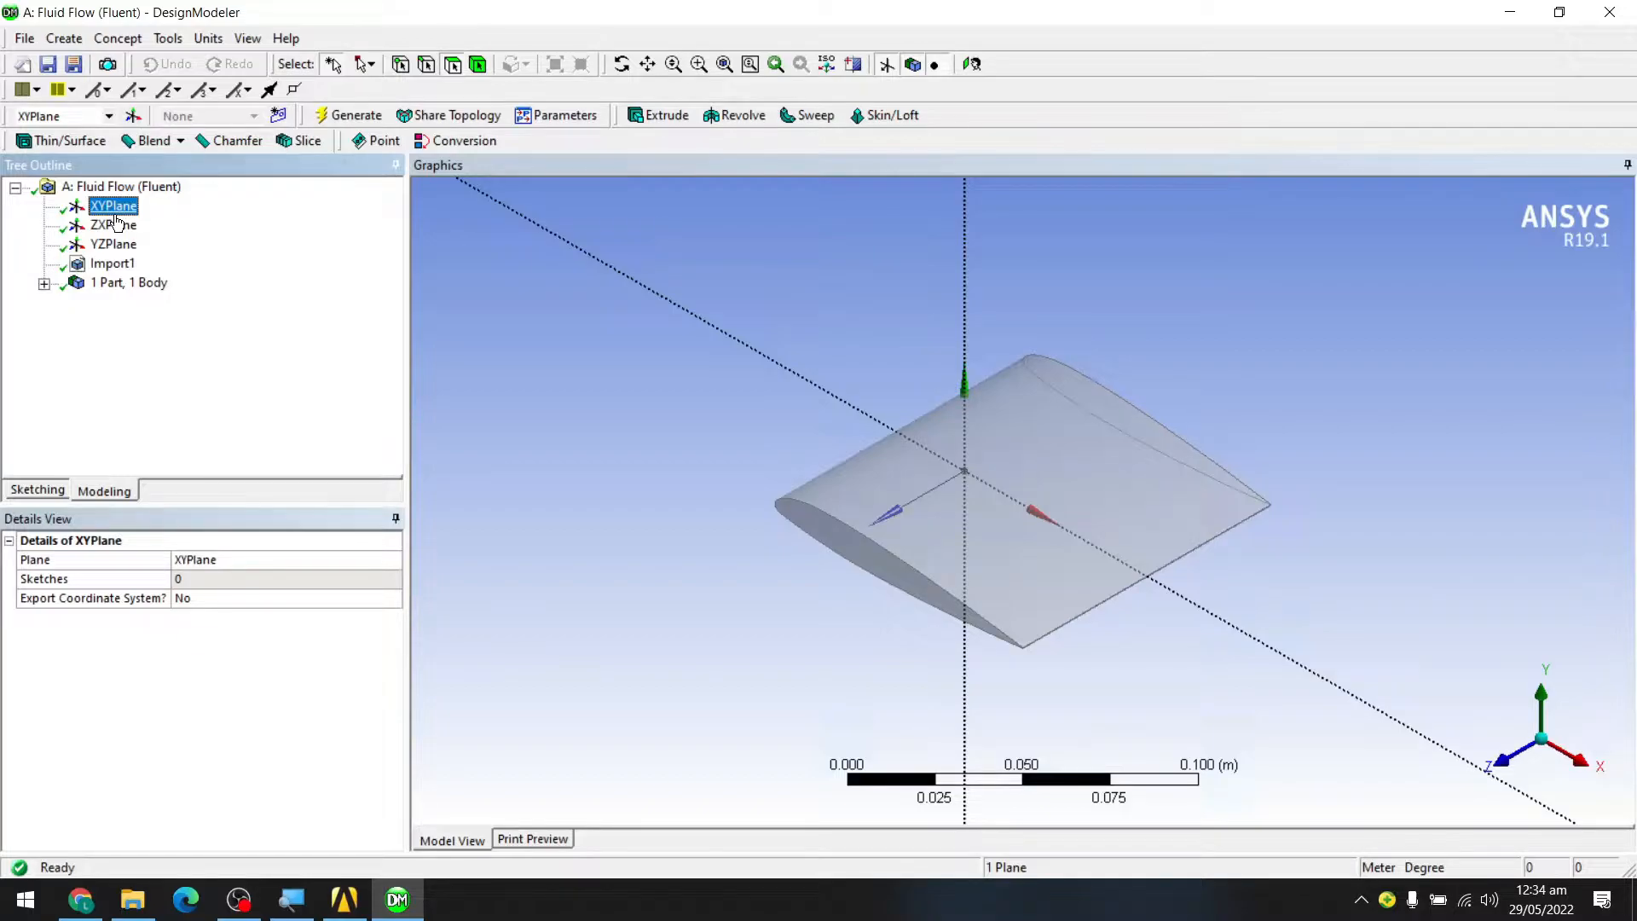
pyautogui.rightClick(116, 214)
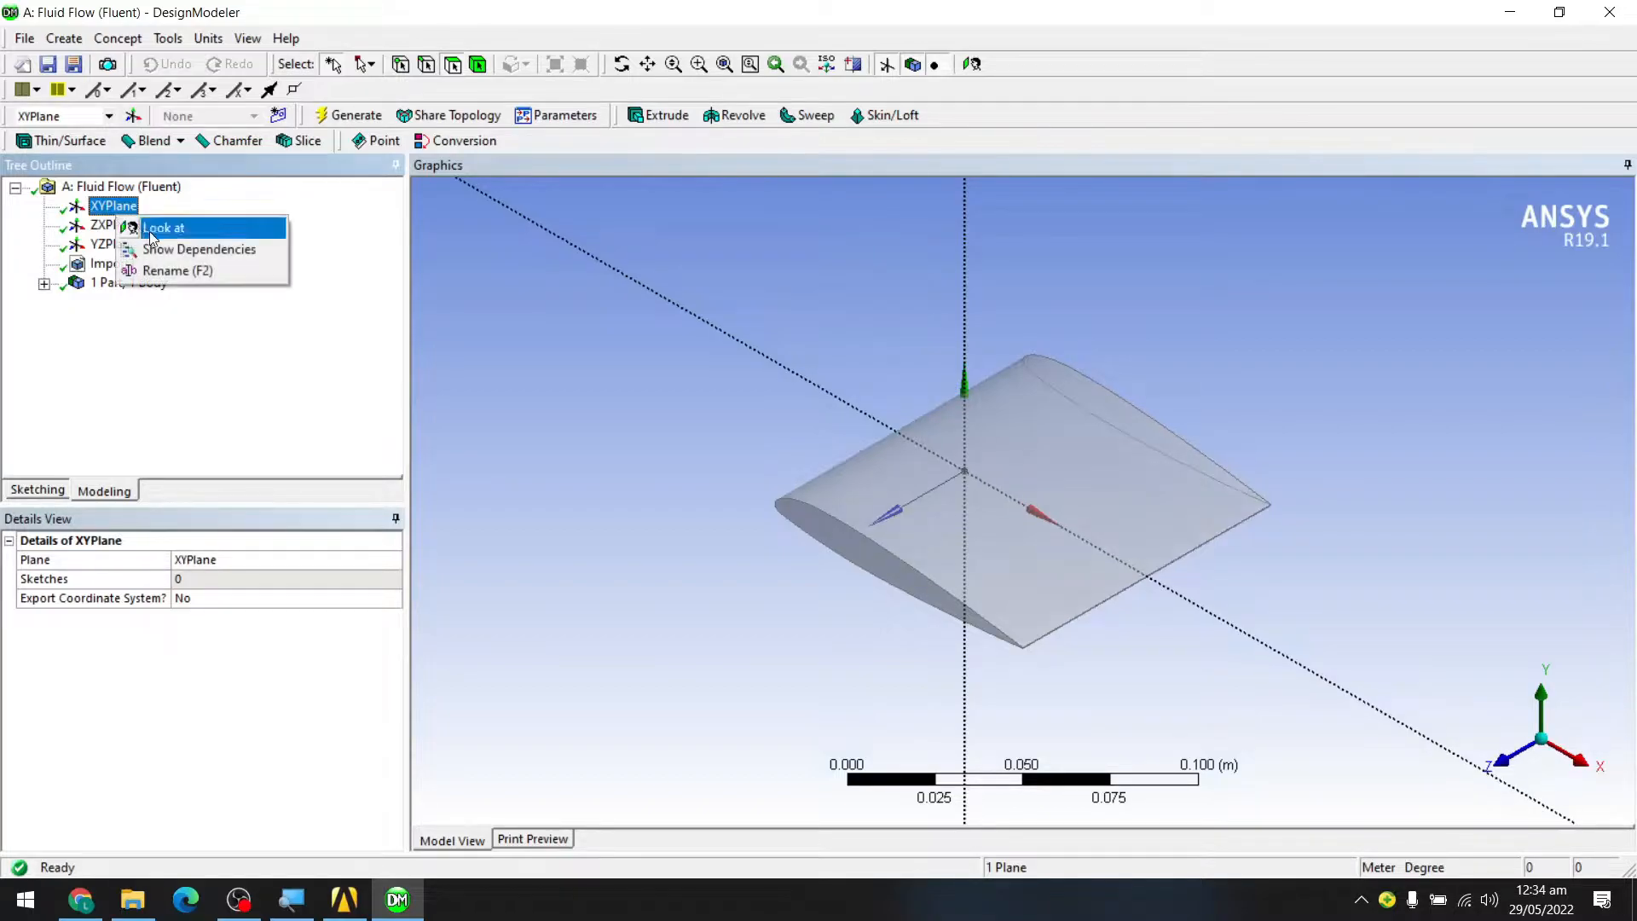
pyautogui.click(97, 208)
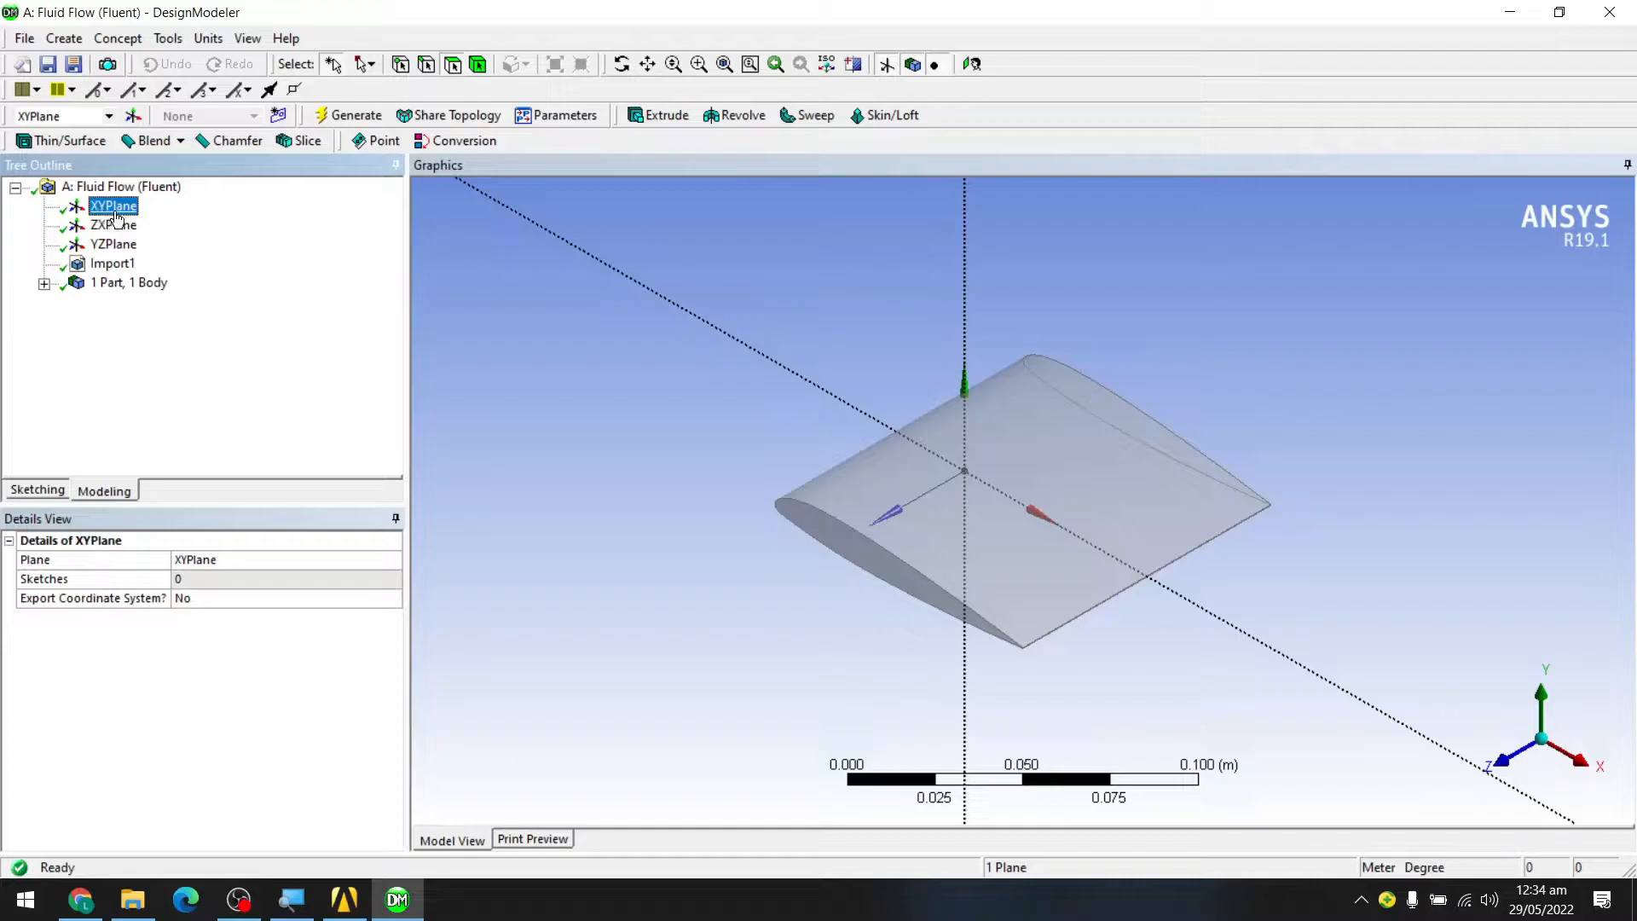
pyautogui.rightClick(103, 211)
pyautogui.click(150, 224)
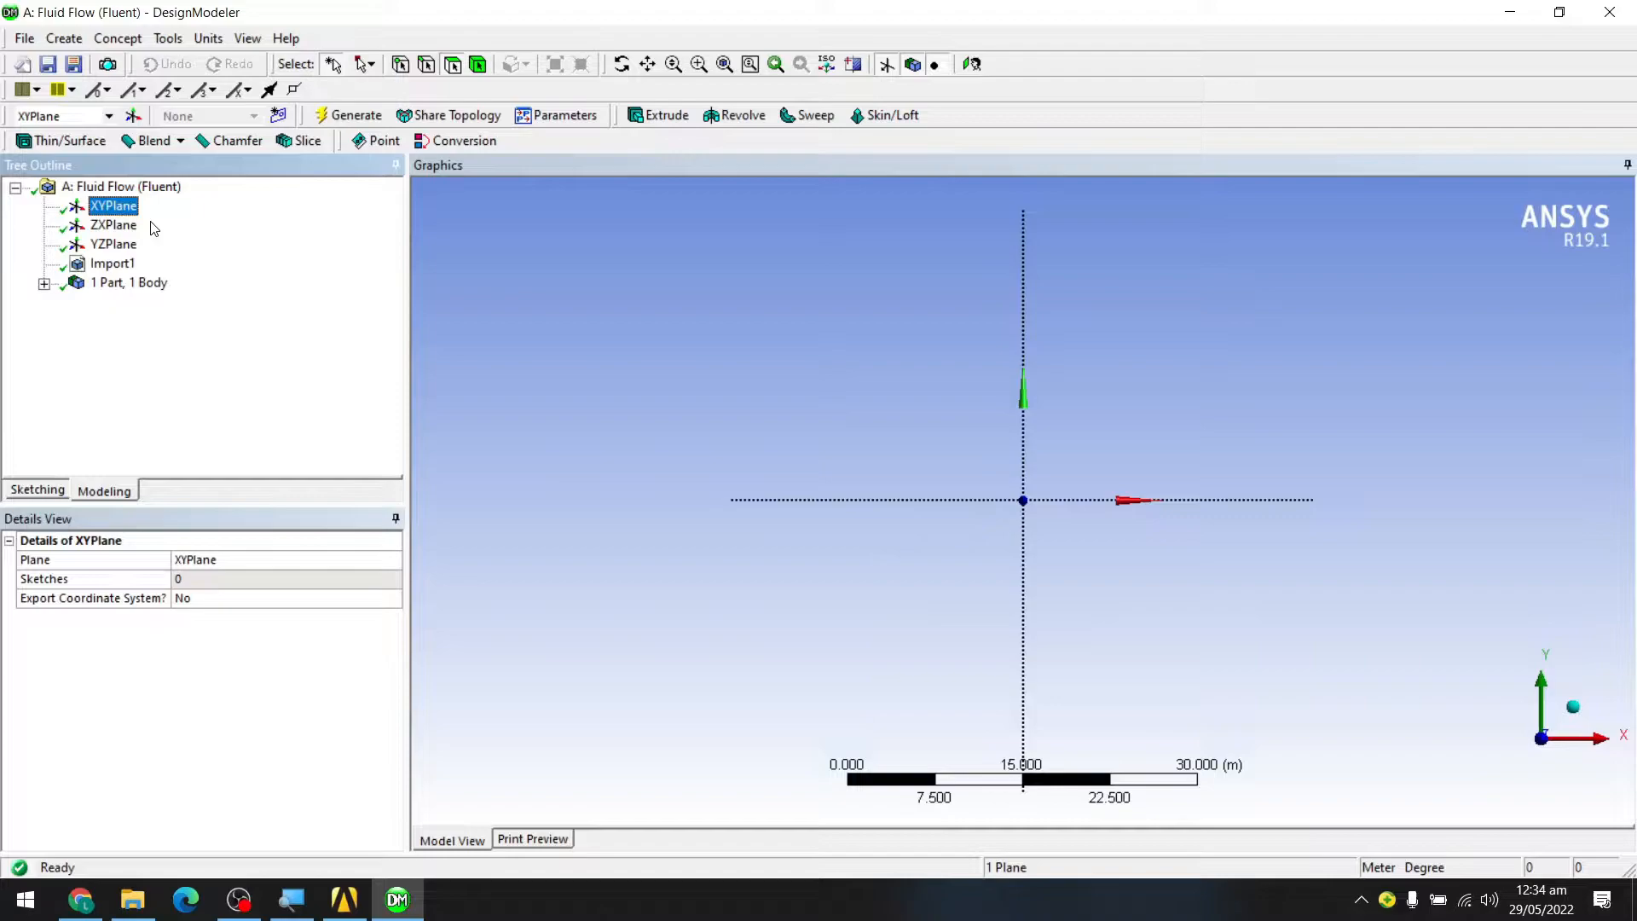
# - Set the DesignModeler length unit to millimetre
pyautogui.click(209, 38)
pyautogui.click(248, 110)
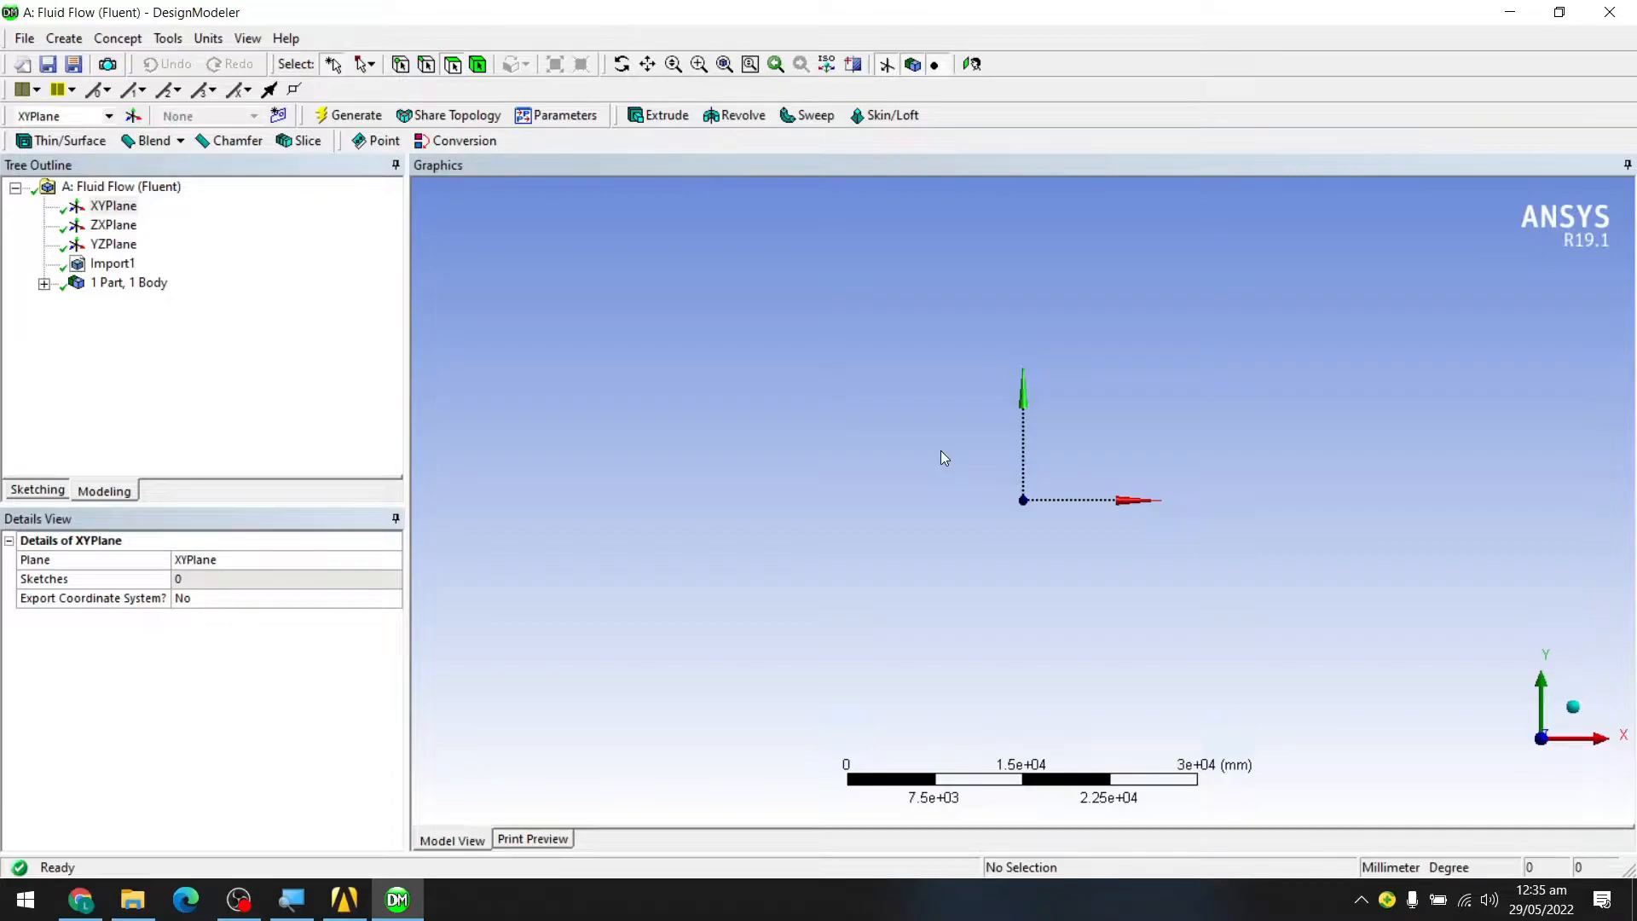
# - Fit the airfoil profile in the view and examine its position relative to the XYPlane origin
pyautogui.scroll(2, 1104, 543)
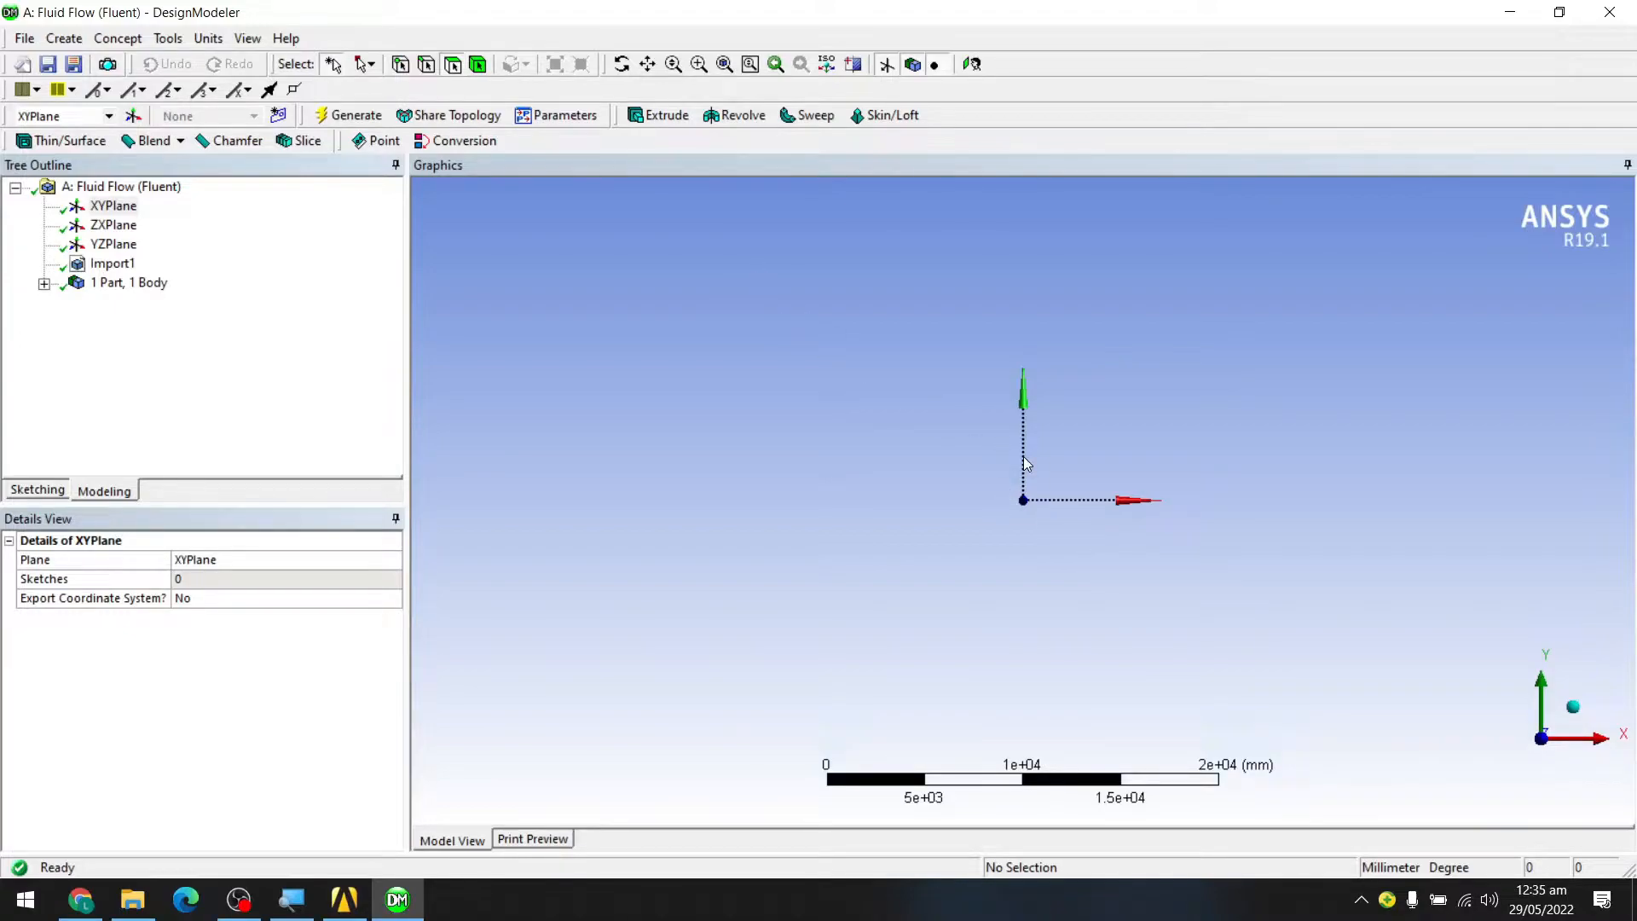
pyautogui.scroll(10, 1023, 457)
pyautogui.scroll(8, 1023, 458)
pyautogui.scroll(-2, 1023, 457)
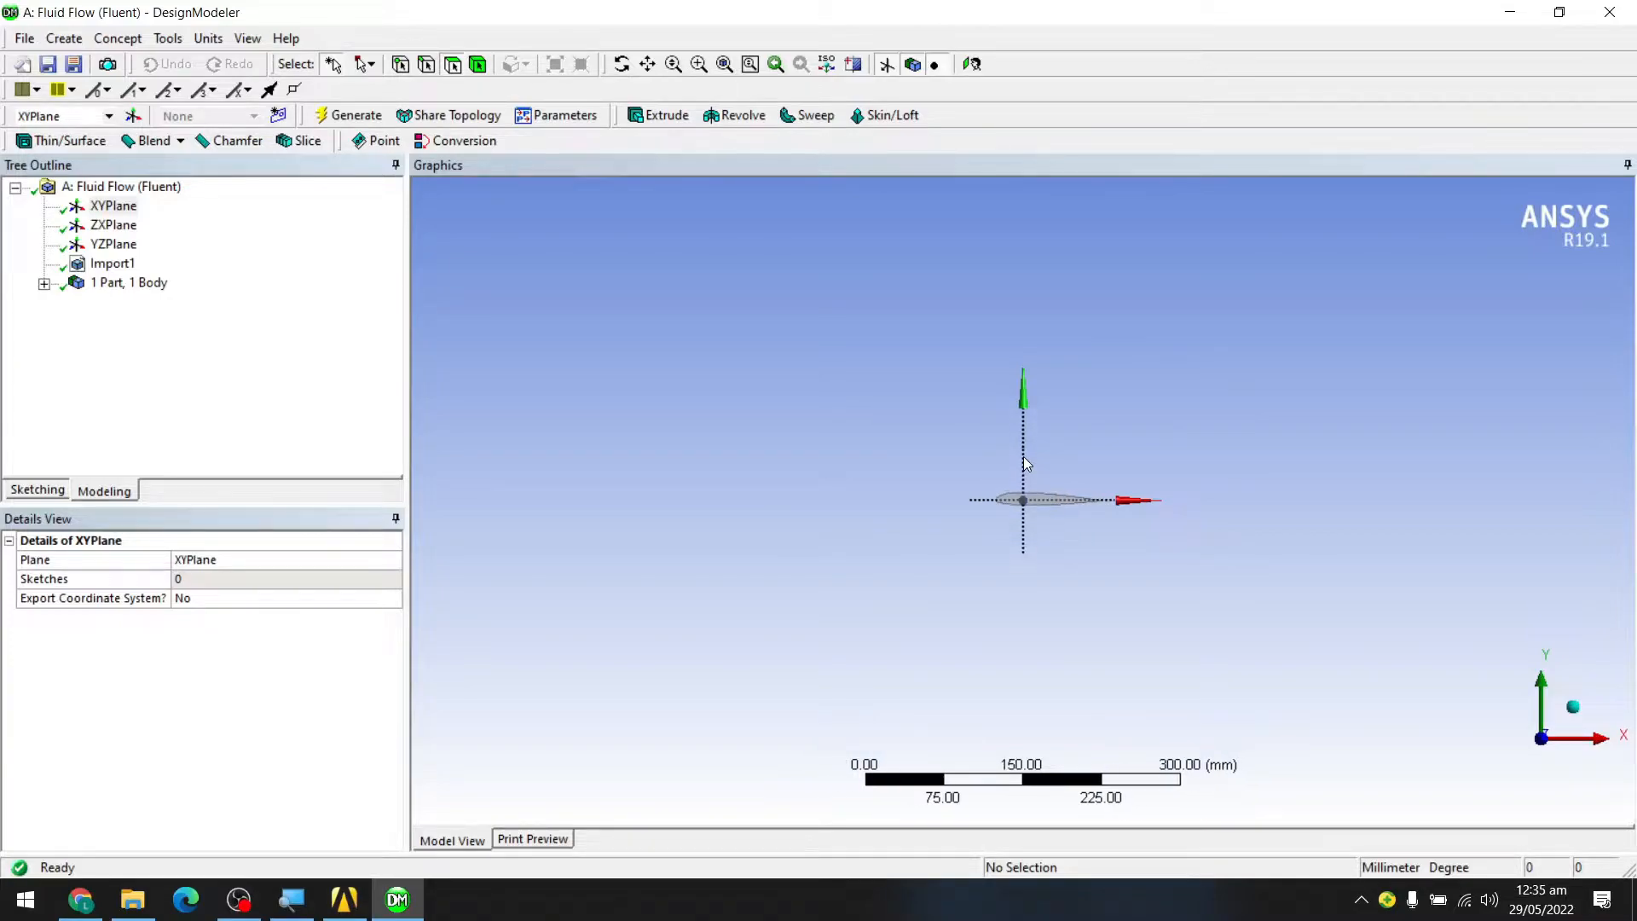
pyautogui.click(724, 66)
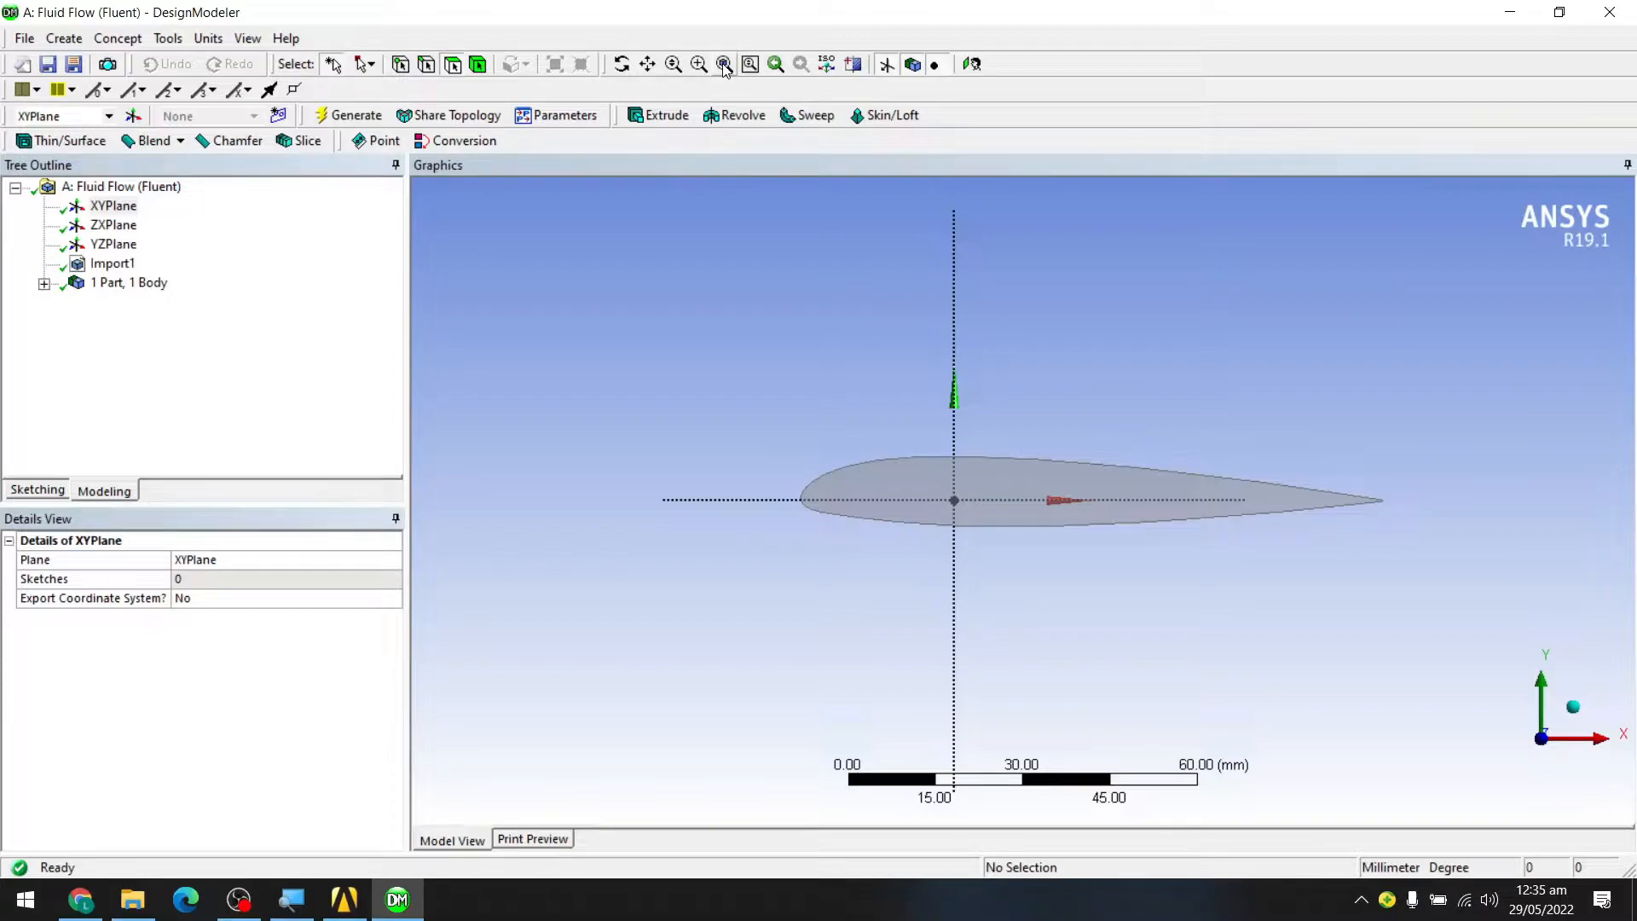
pyautogui.scroll(-2, 1108, 445)
pyautogui.scroll(3, 1109, 450)
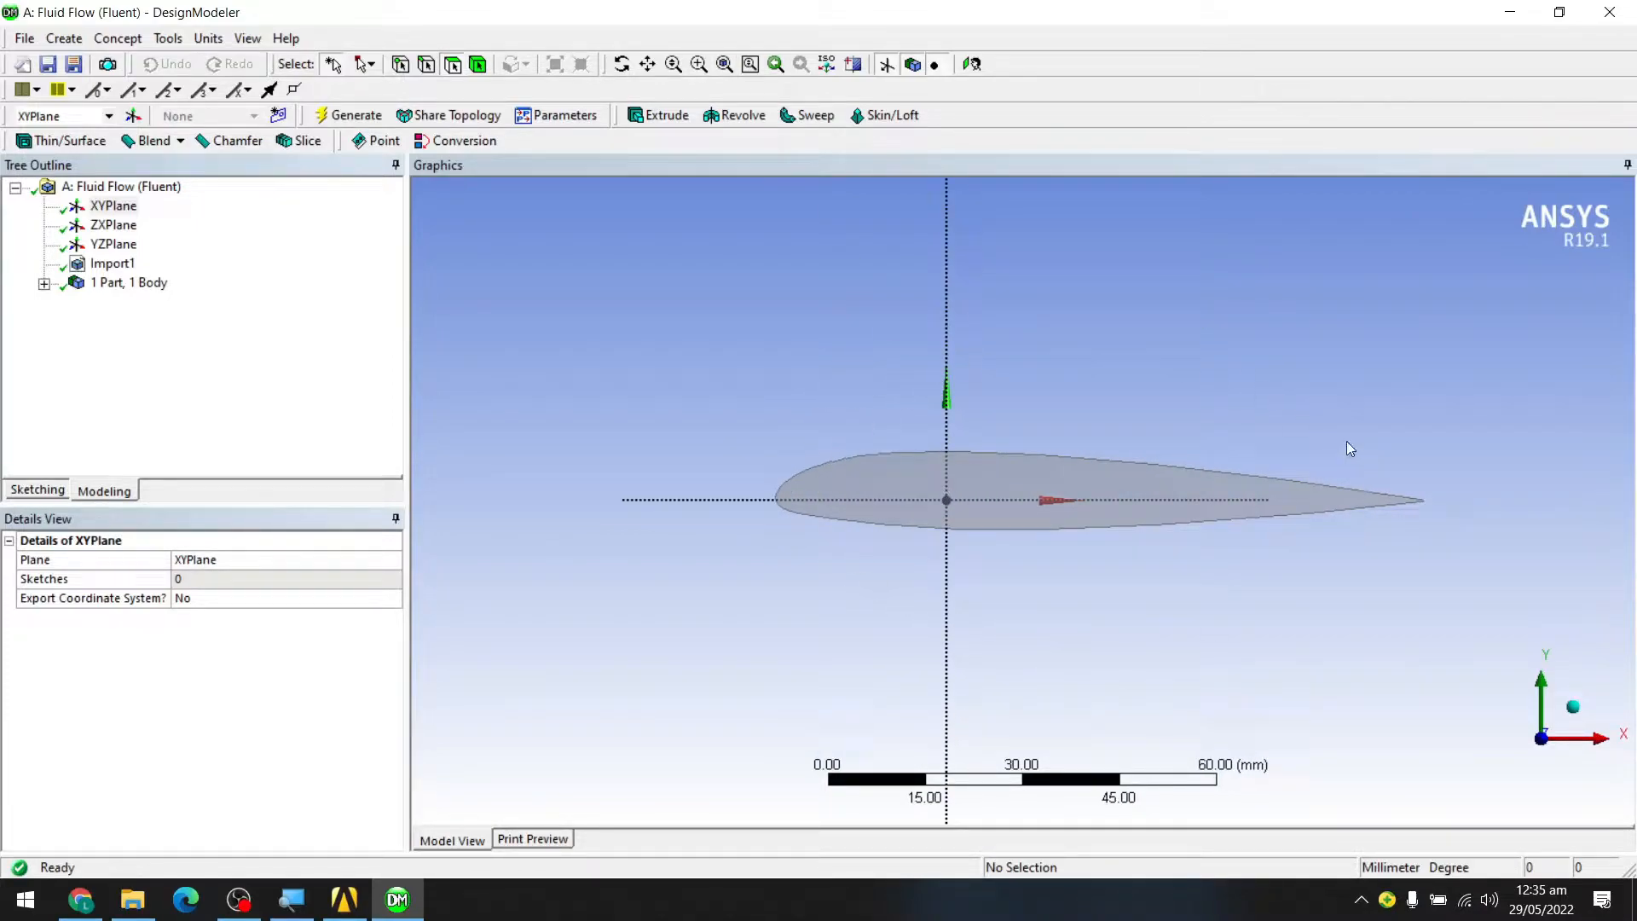
pyautogui.scroll(-2, 927, 468)
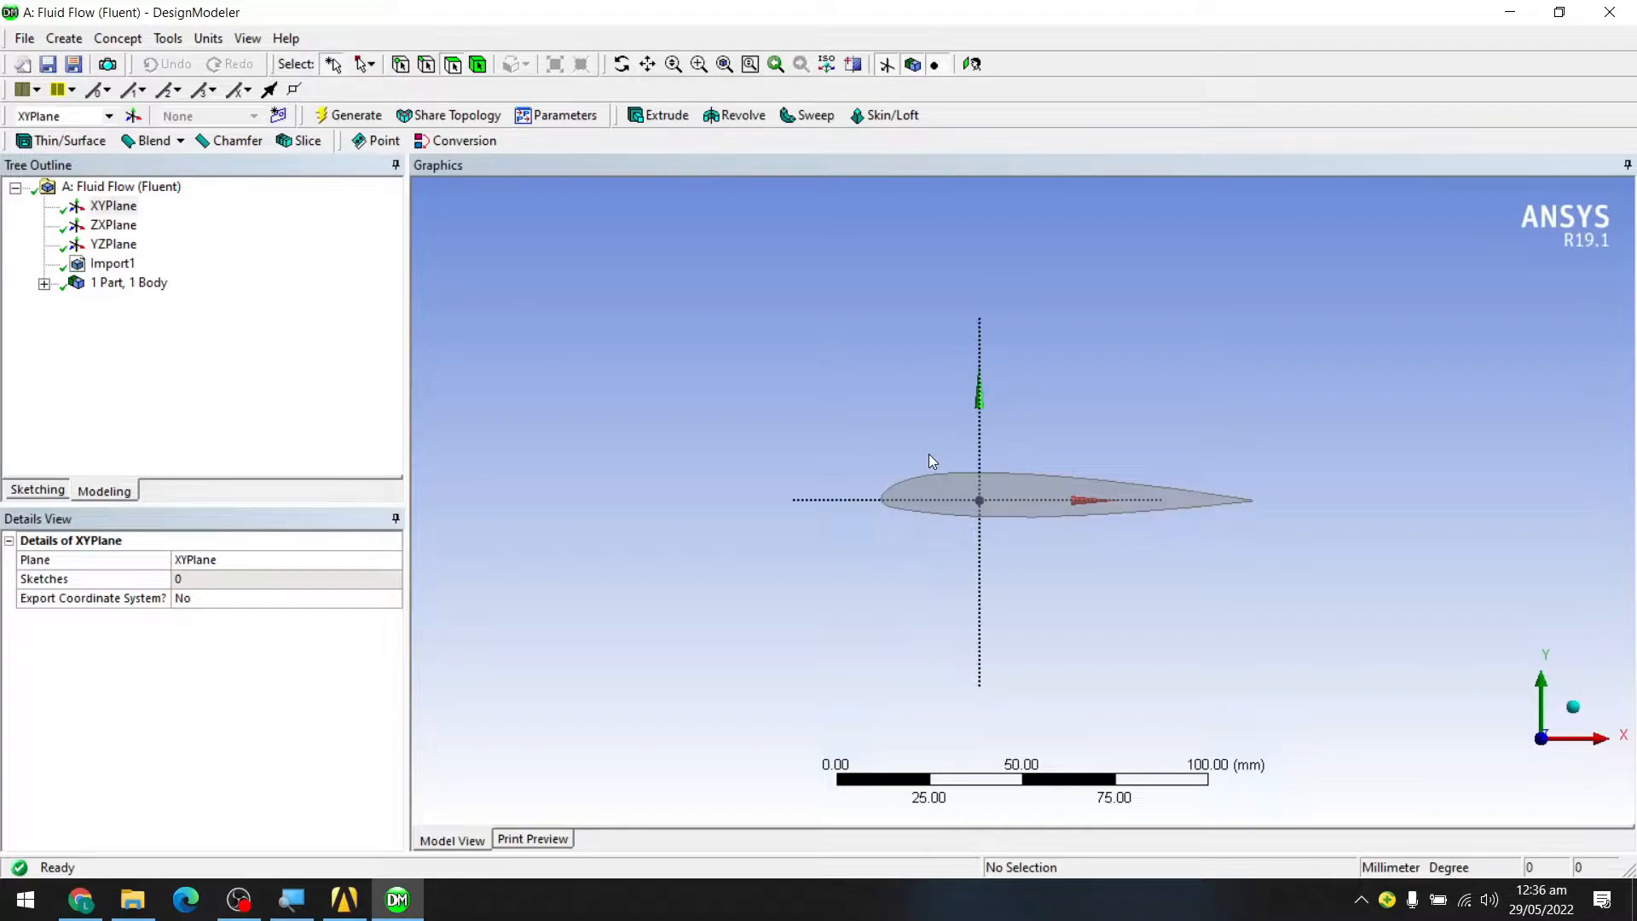
# - Sketch a rectangle about 219 mm by 96 mm on the XYPlane, enclosing the airfoil
pyautogui.scroll(-2, 972, 503)
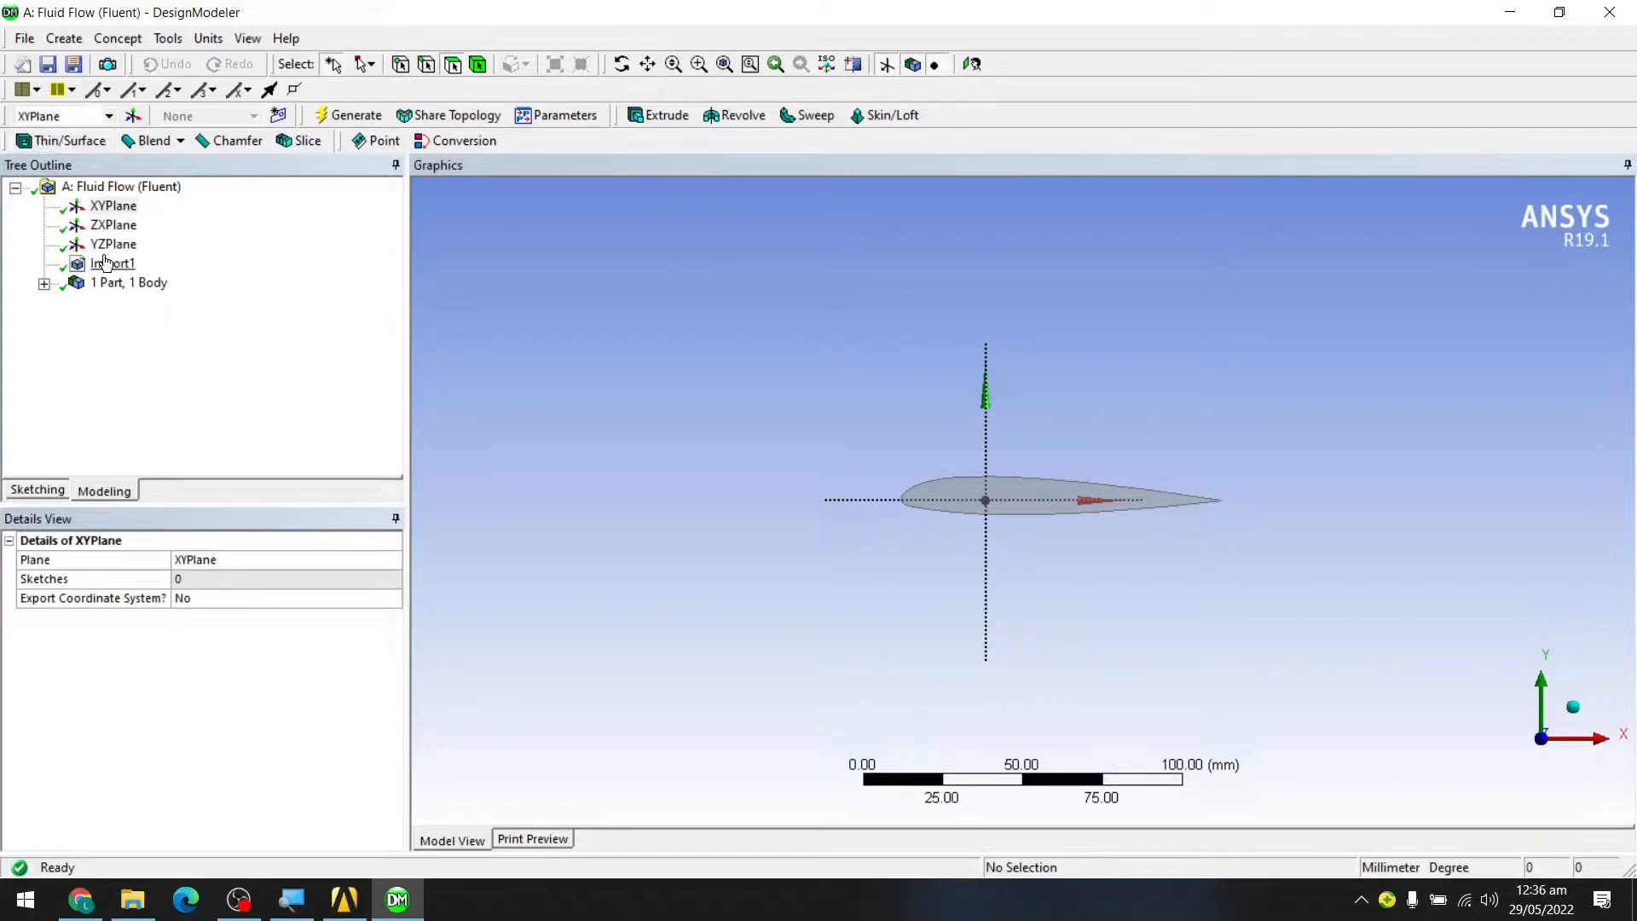
pyautogui.click(113, 206)
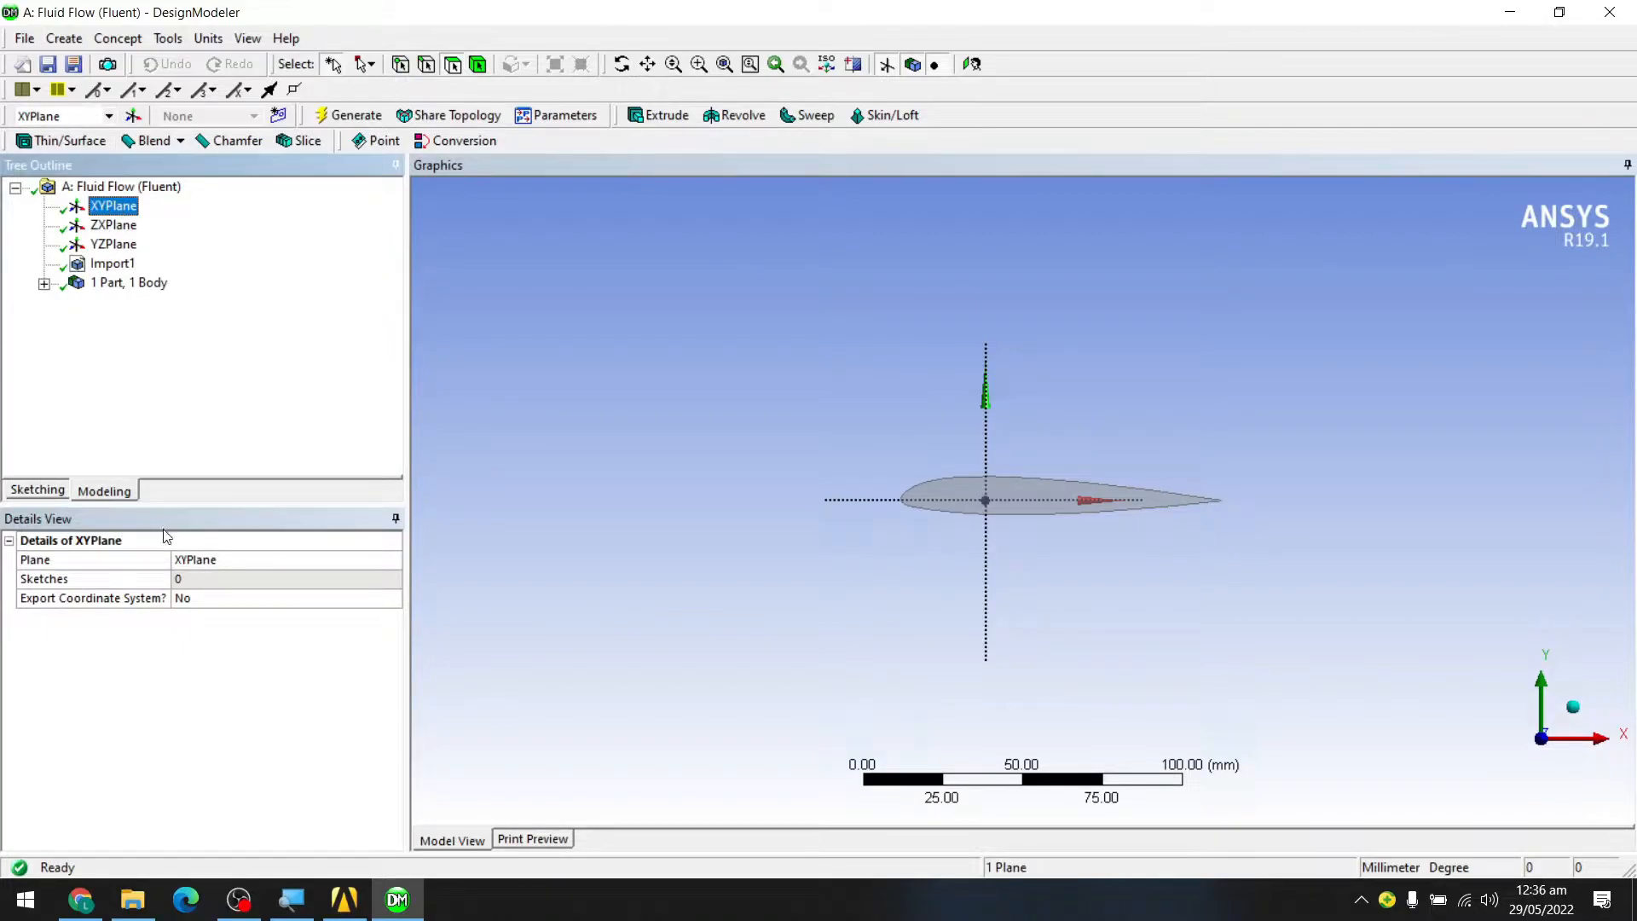
pyautogui.click(46, 491)
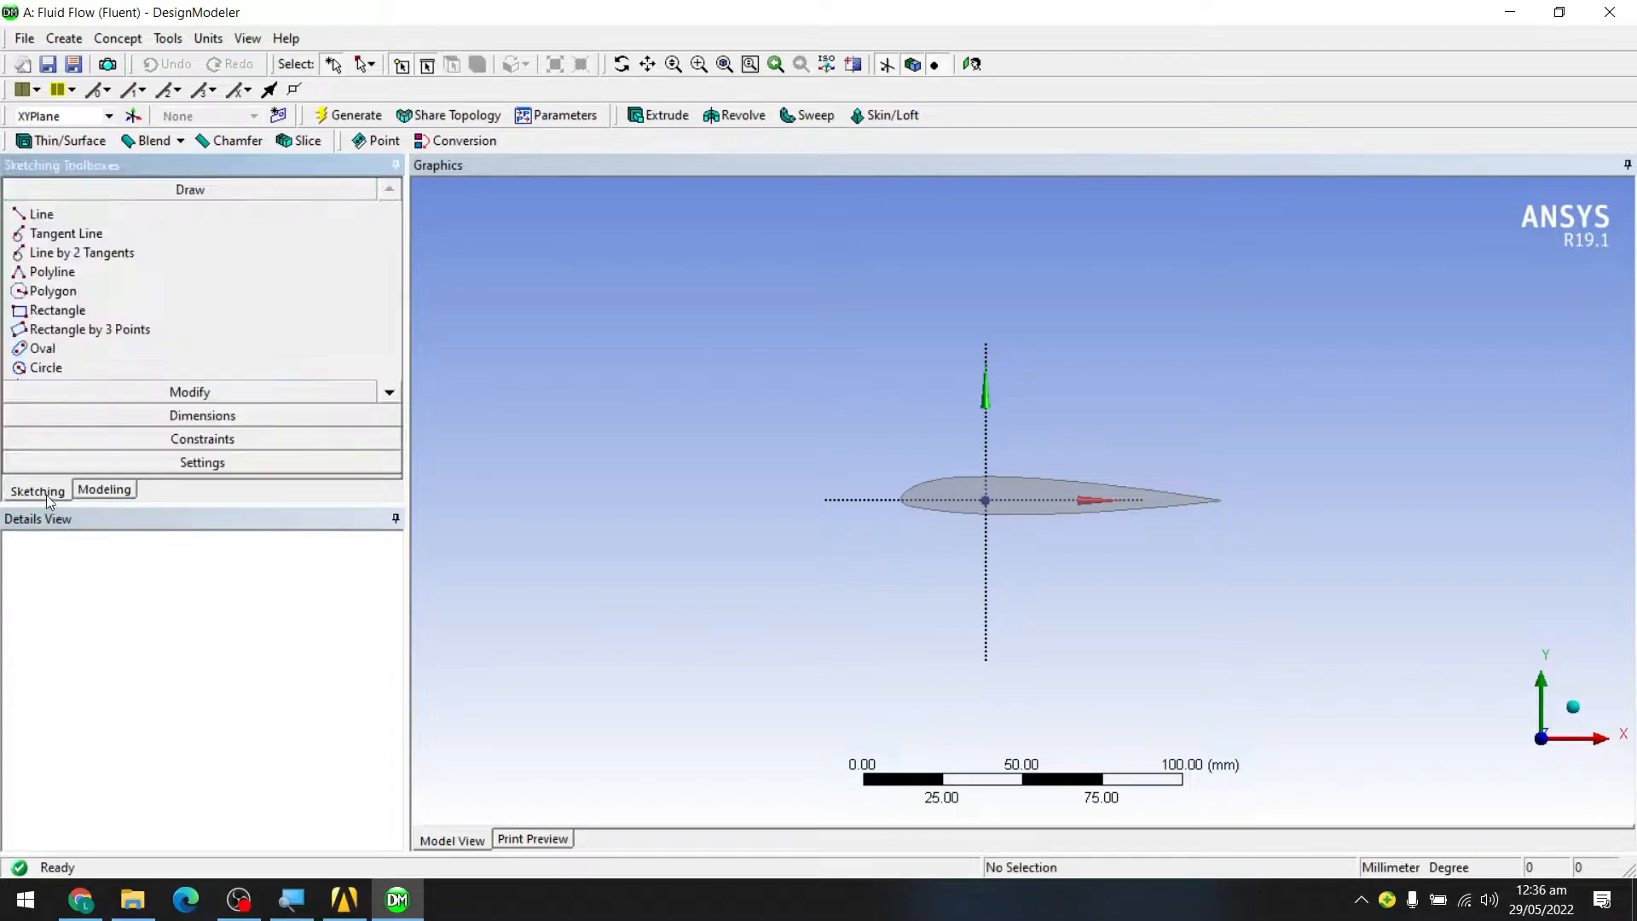
pyautogui.click(67, 313)
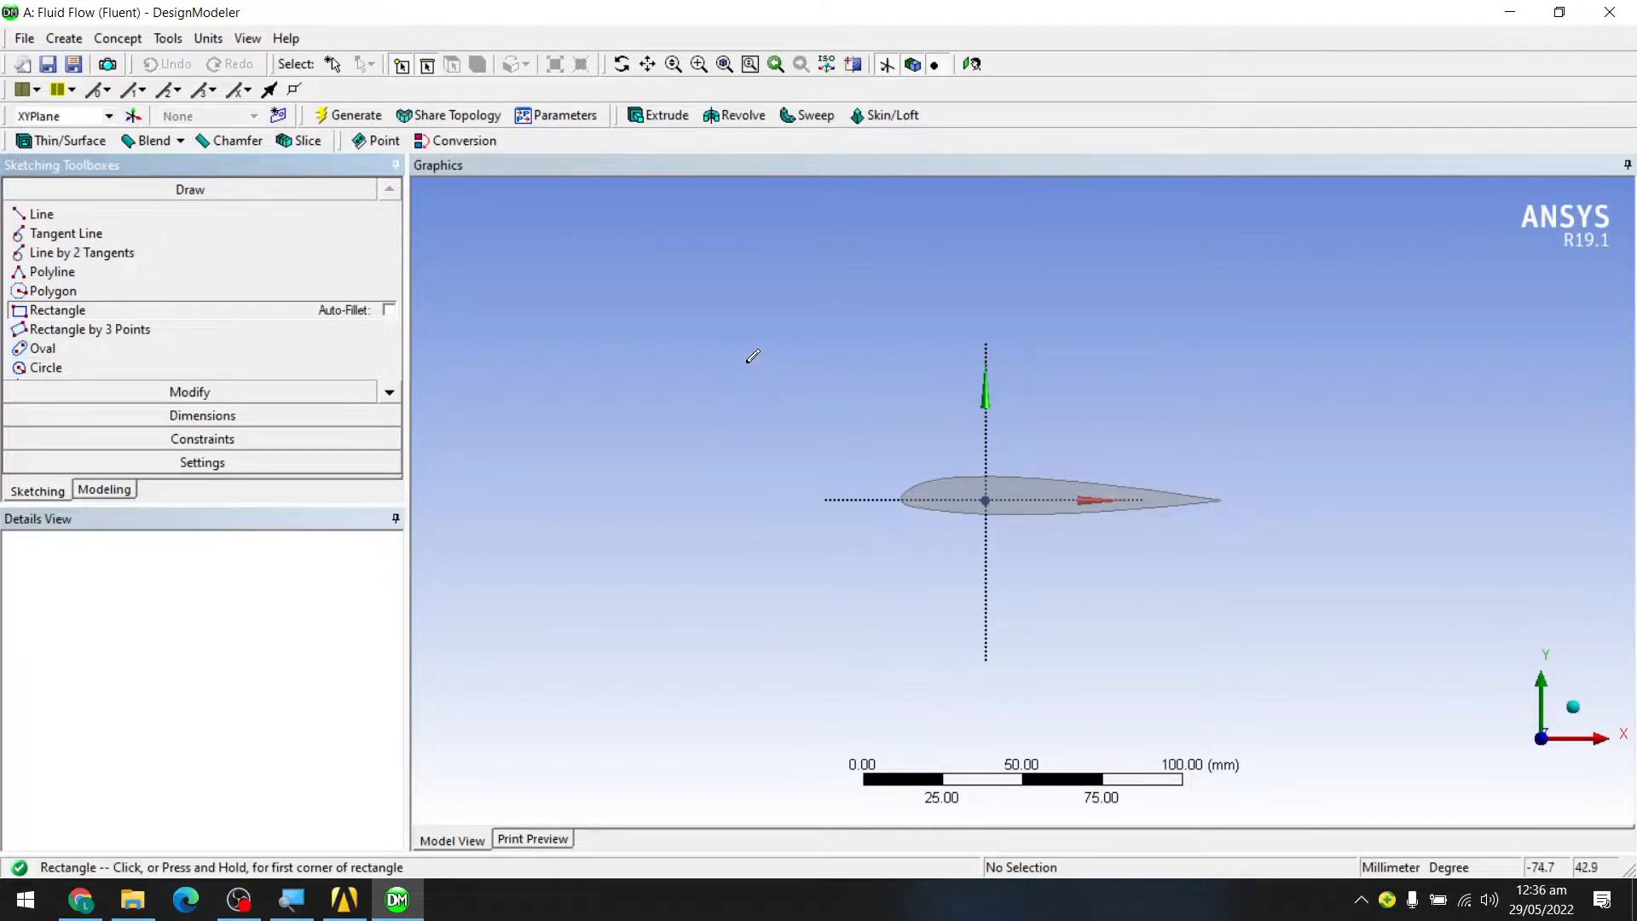
pyautogui.click(692, 336)
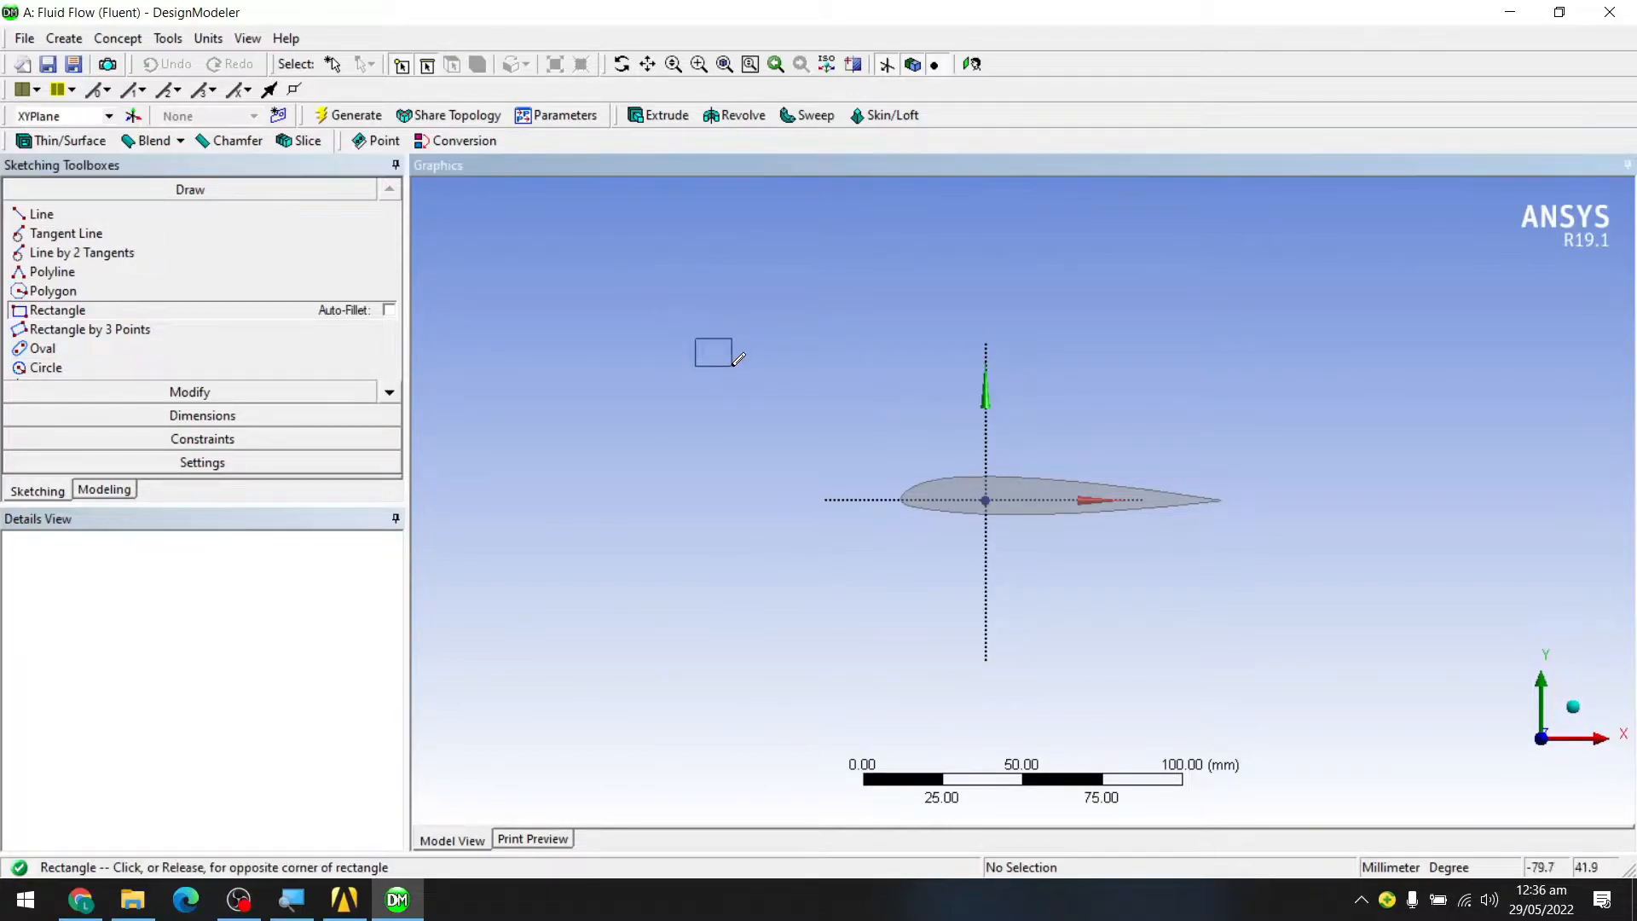
pyautogui.click(1392, 644)
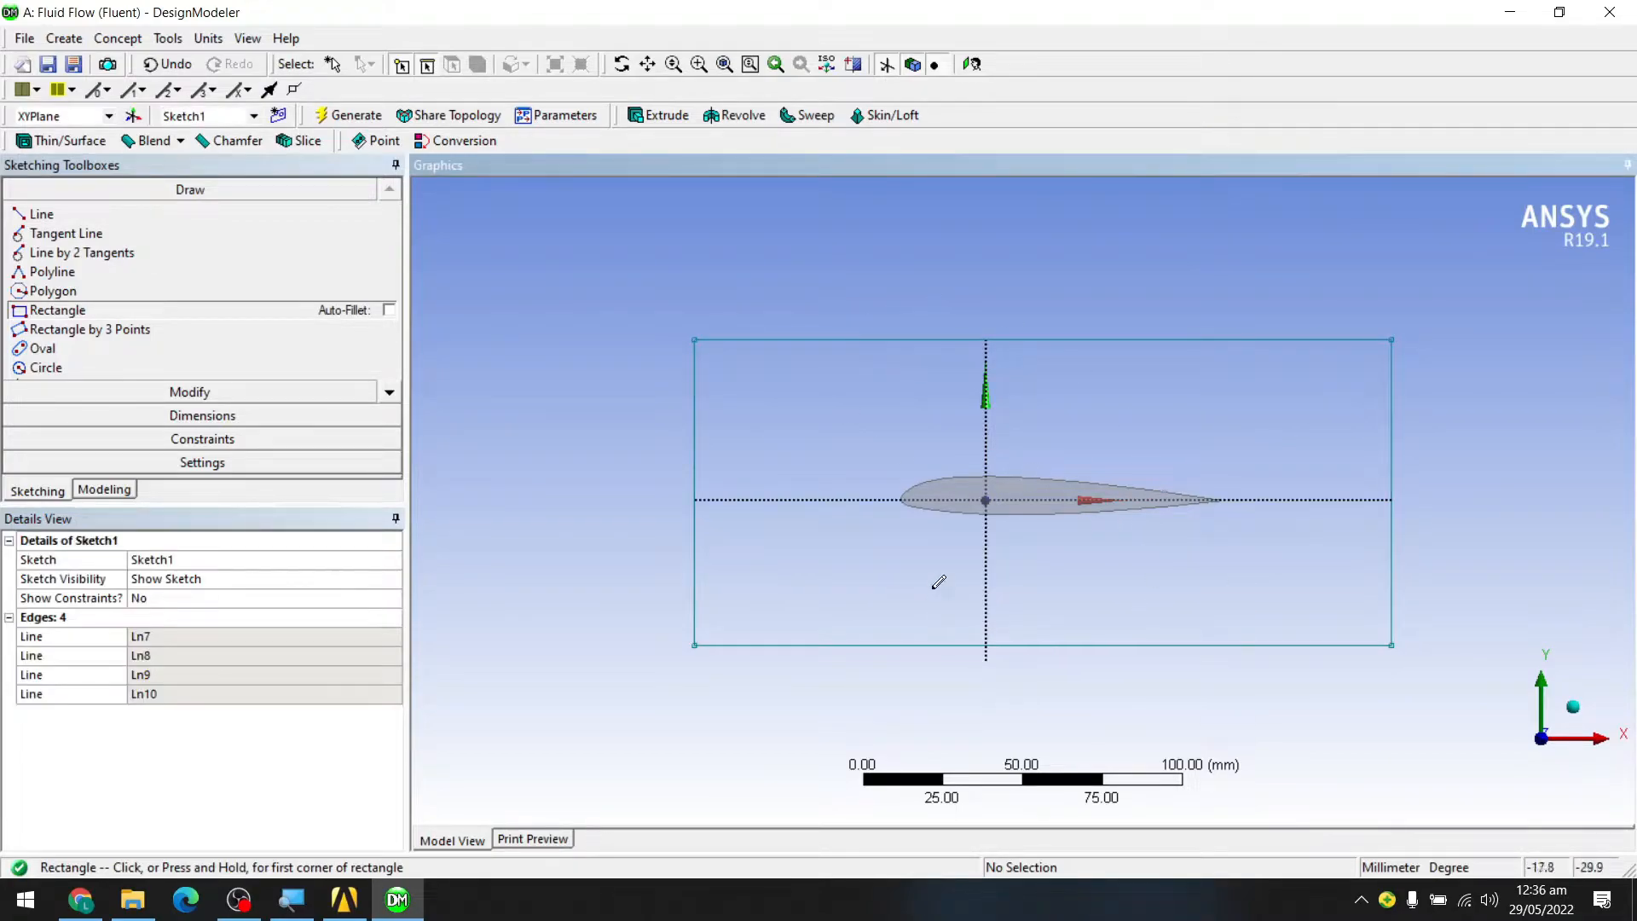
pyautogui.scroll(-3, 981, 497)
pyautogui.scroll(4, 980, 479)
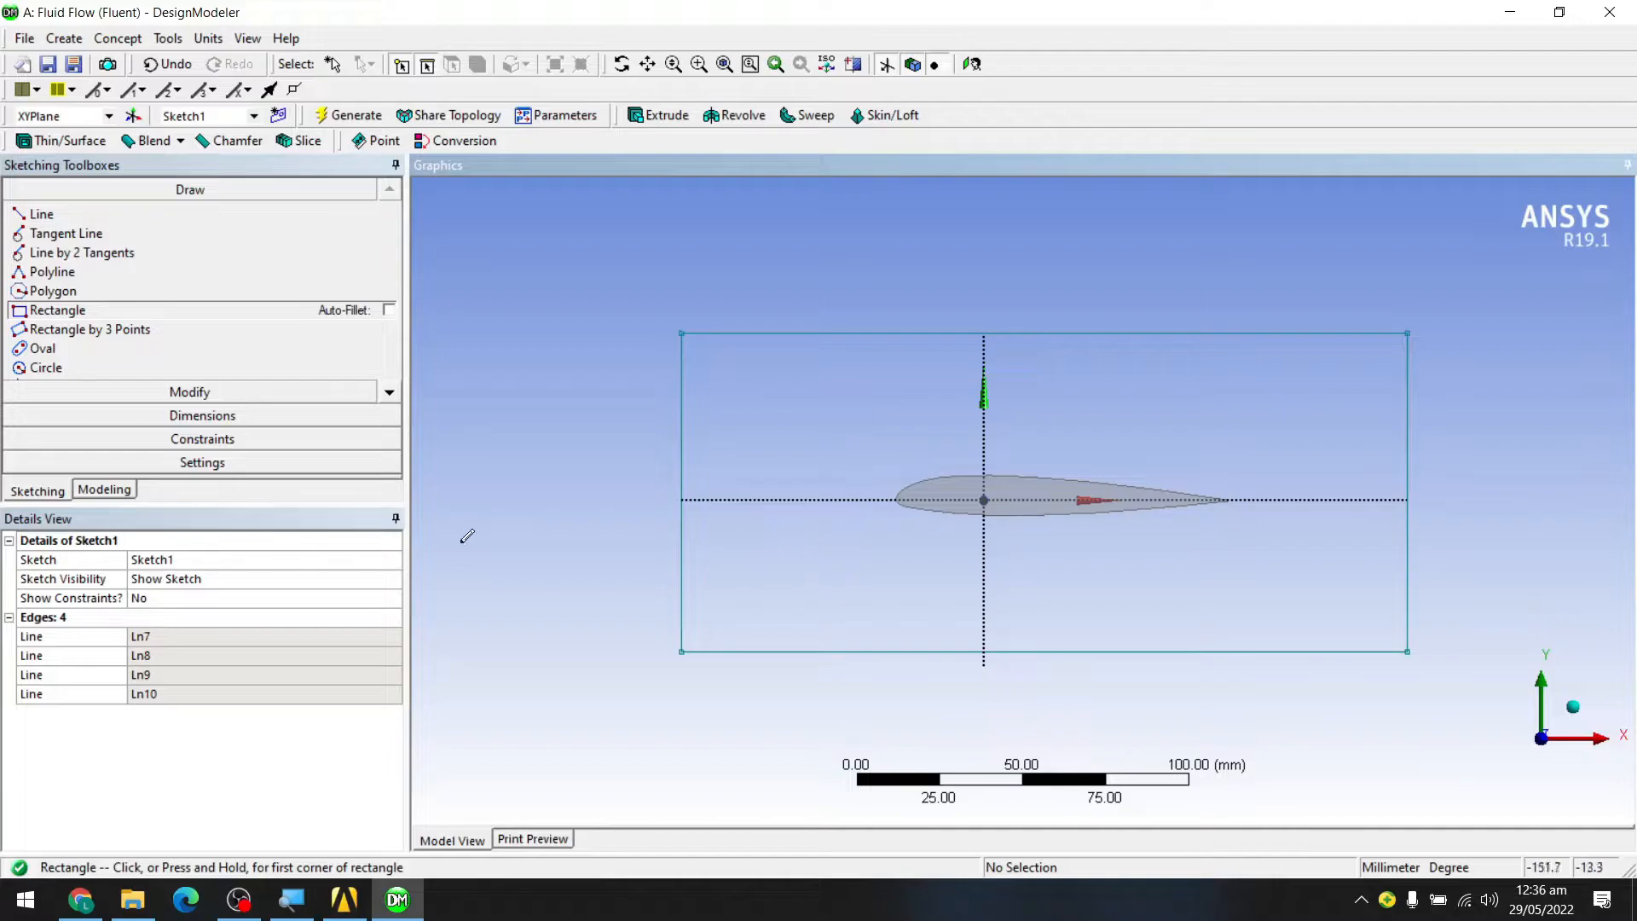
# - Add Length/Distance dimensions from the rectangle's left and right edges to the vertical axis
pyautogui.click(157, 415)
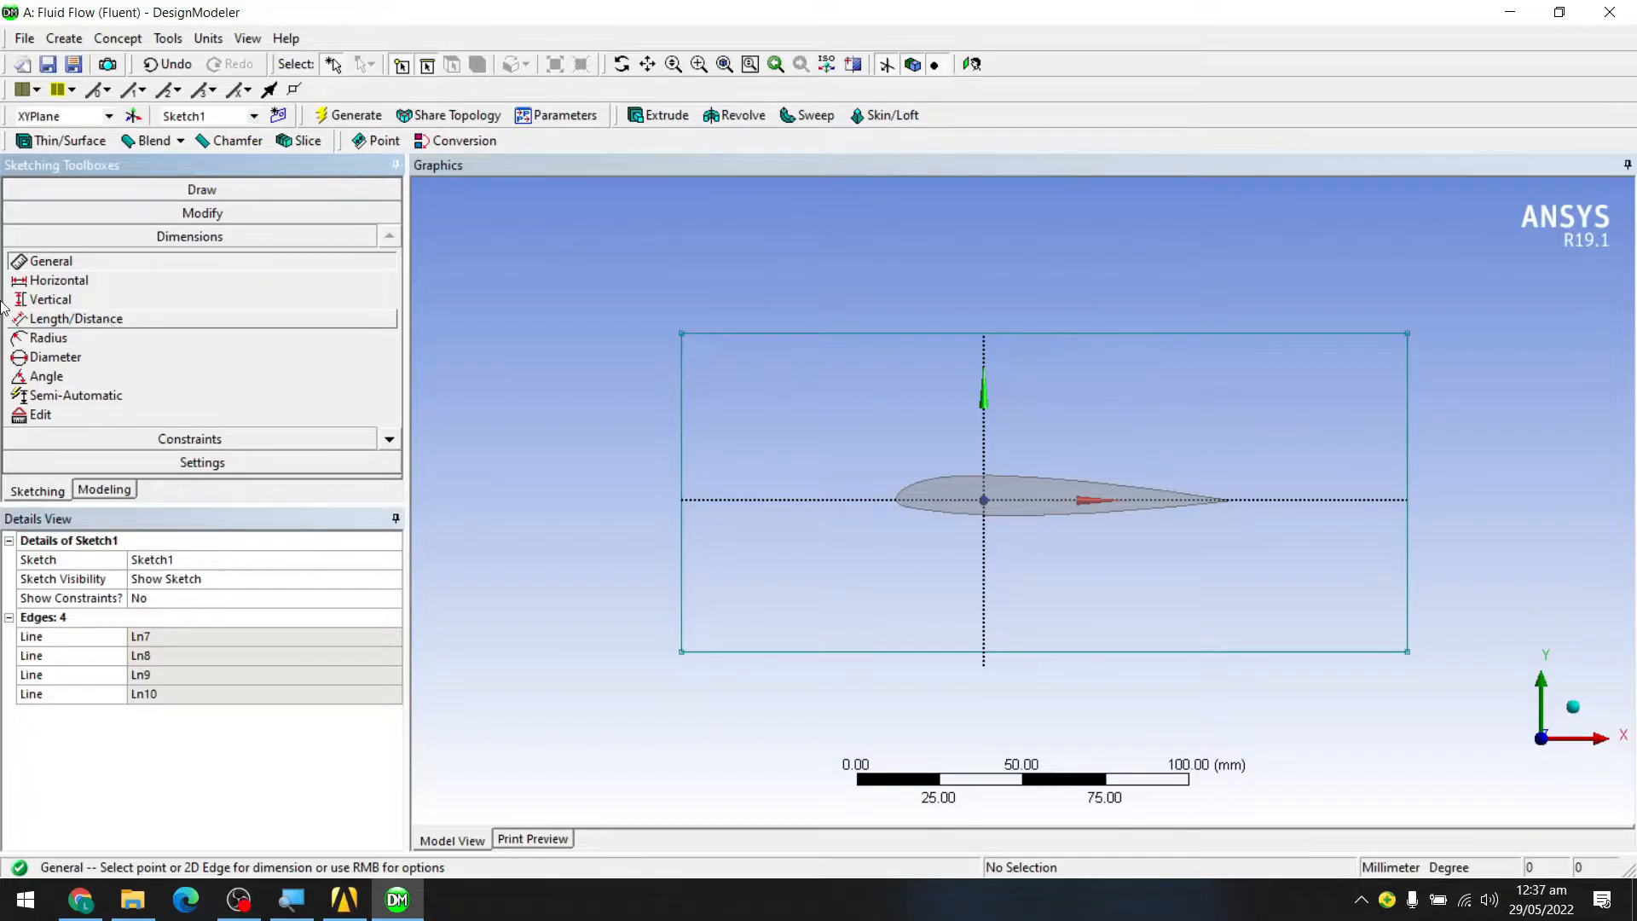
pyautogui.click(213, 193)
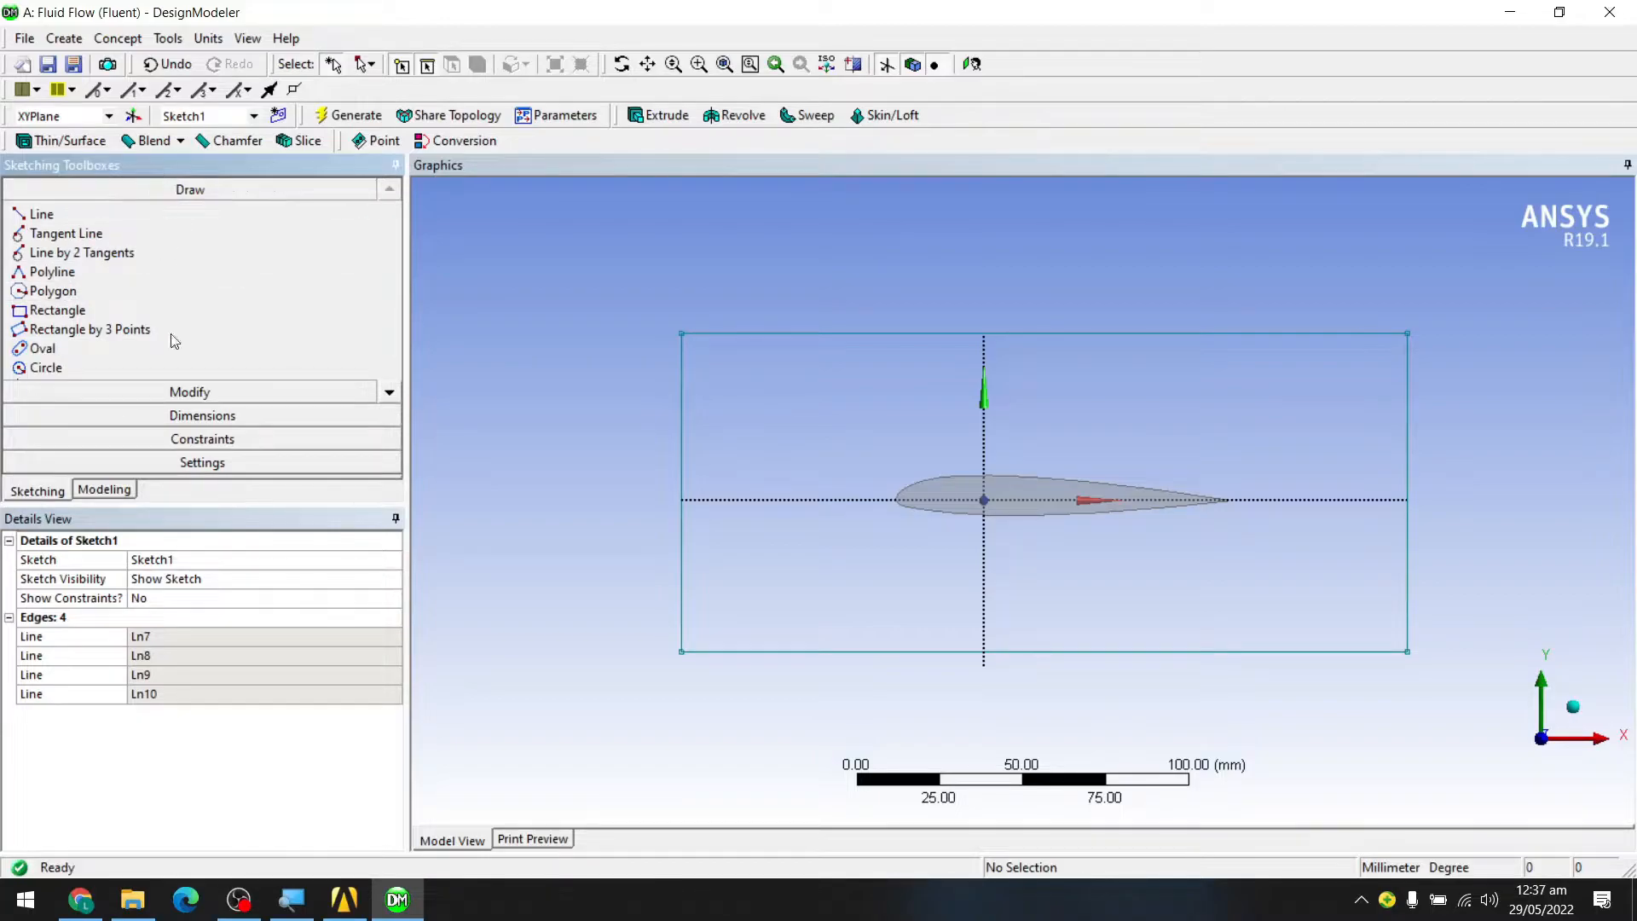
pyautogui.click(195, 416)
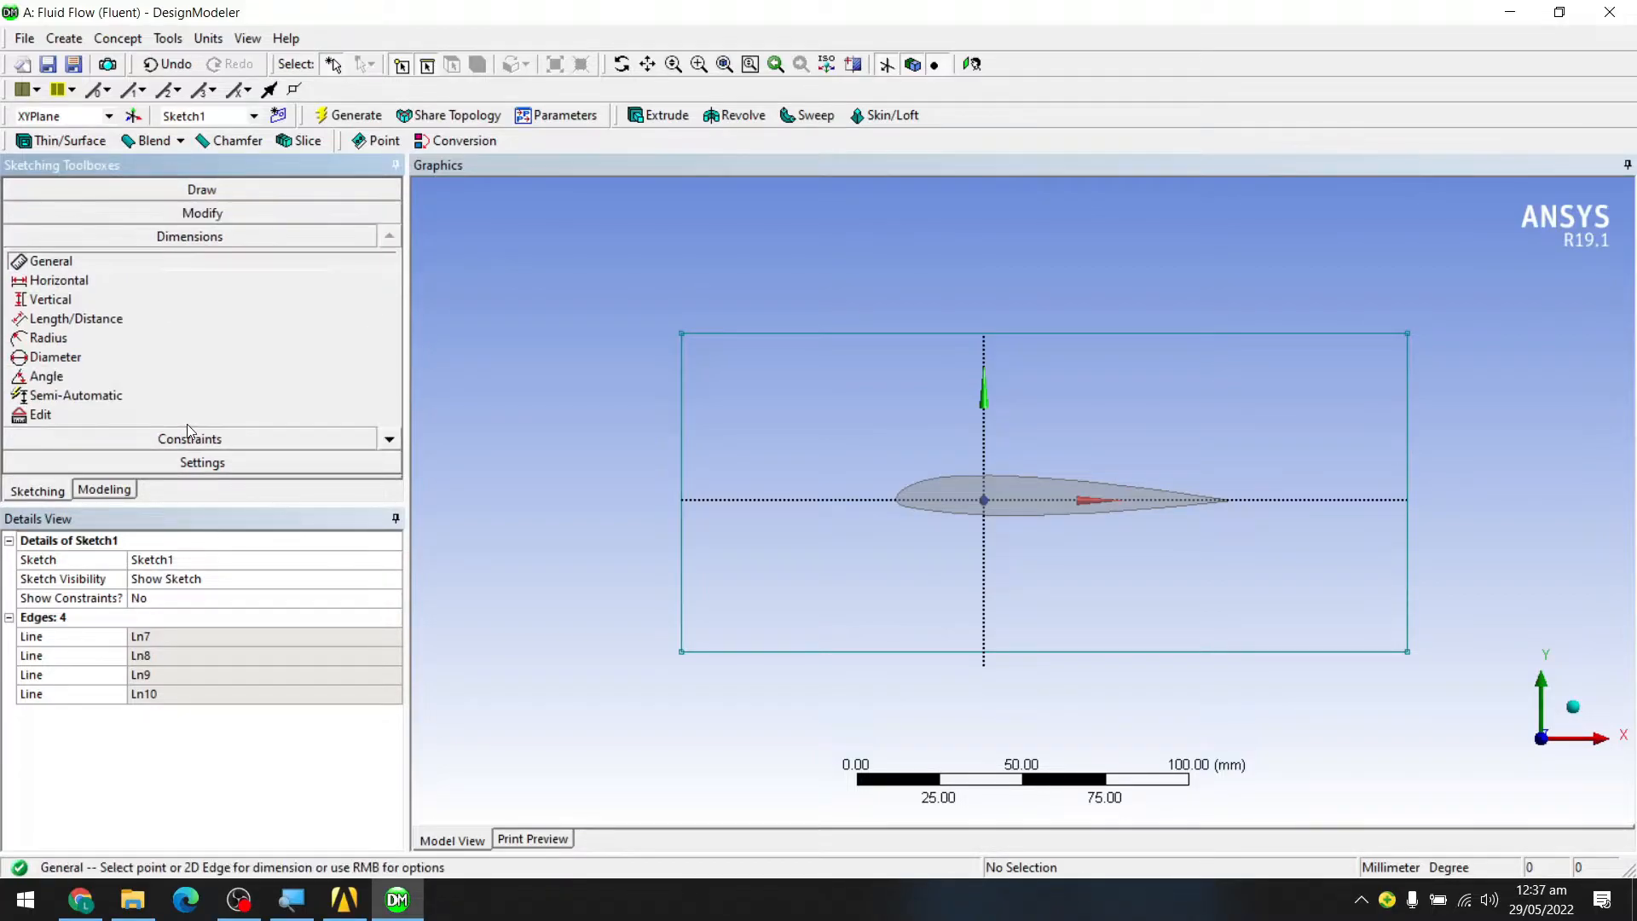
pyautogui.click(73, 319)
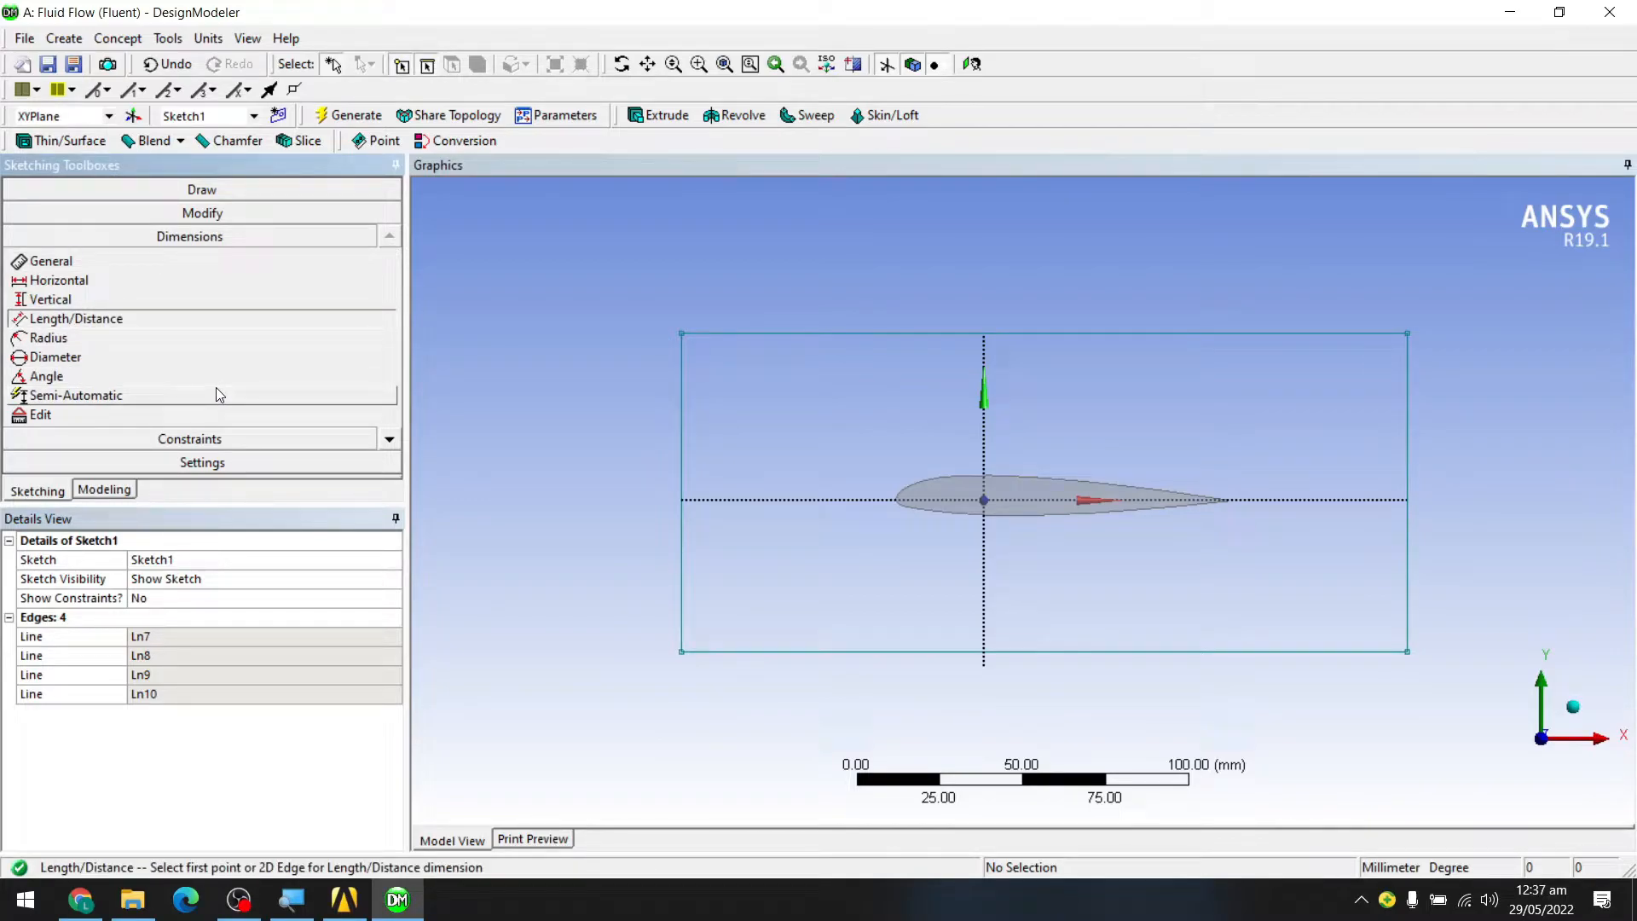
pyautogui.click(680, 426)
pyautogui.click(984, 379)
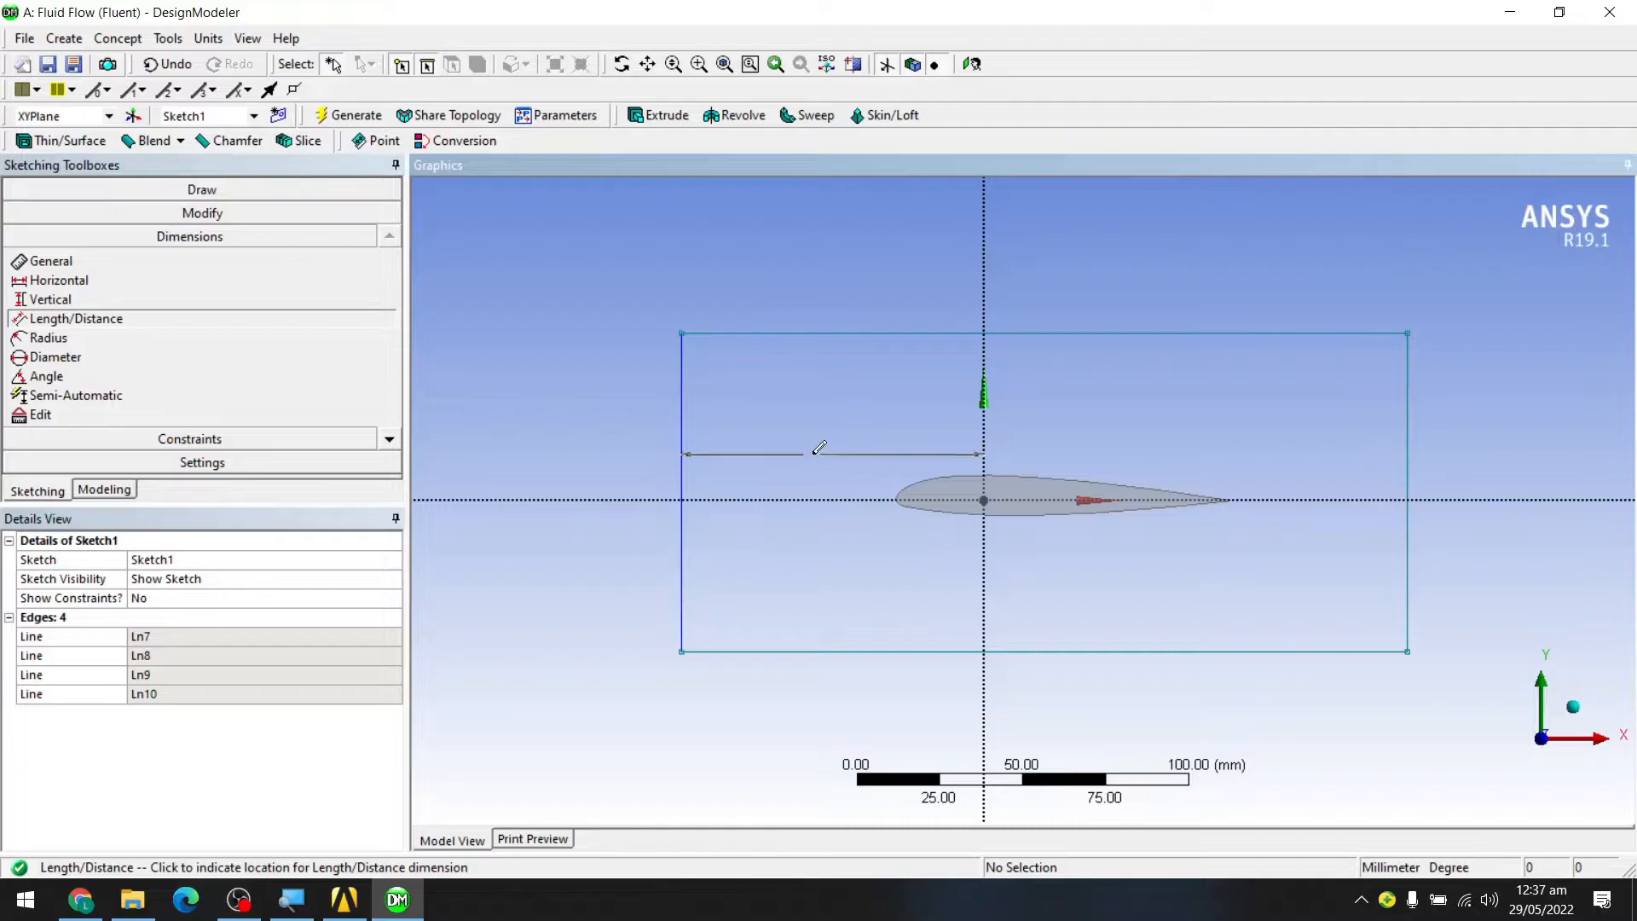
pyautogui.click(845, 425)
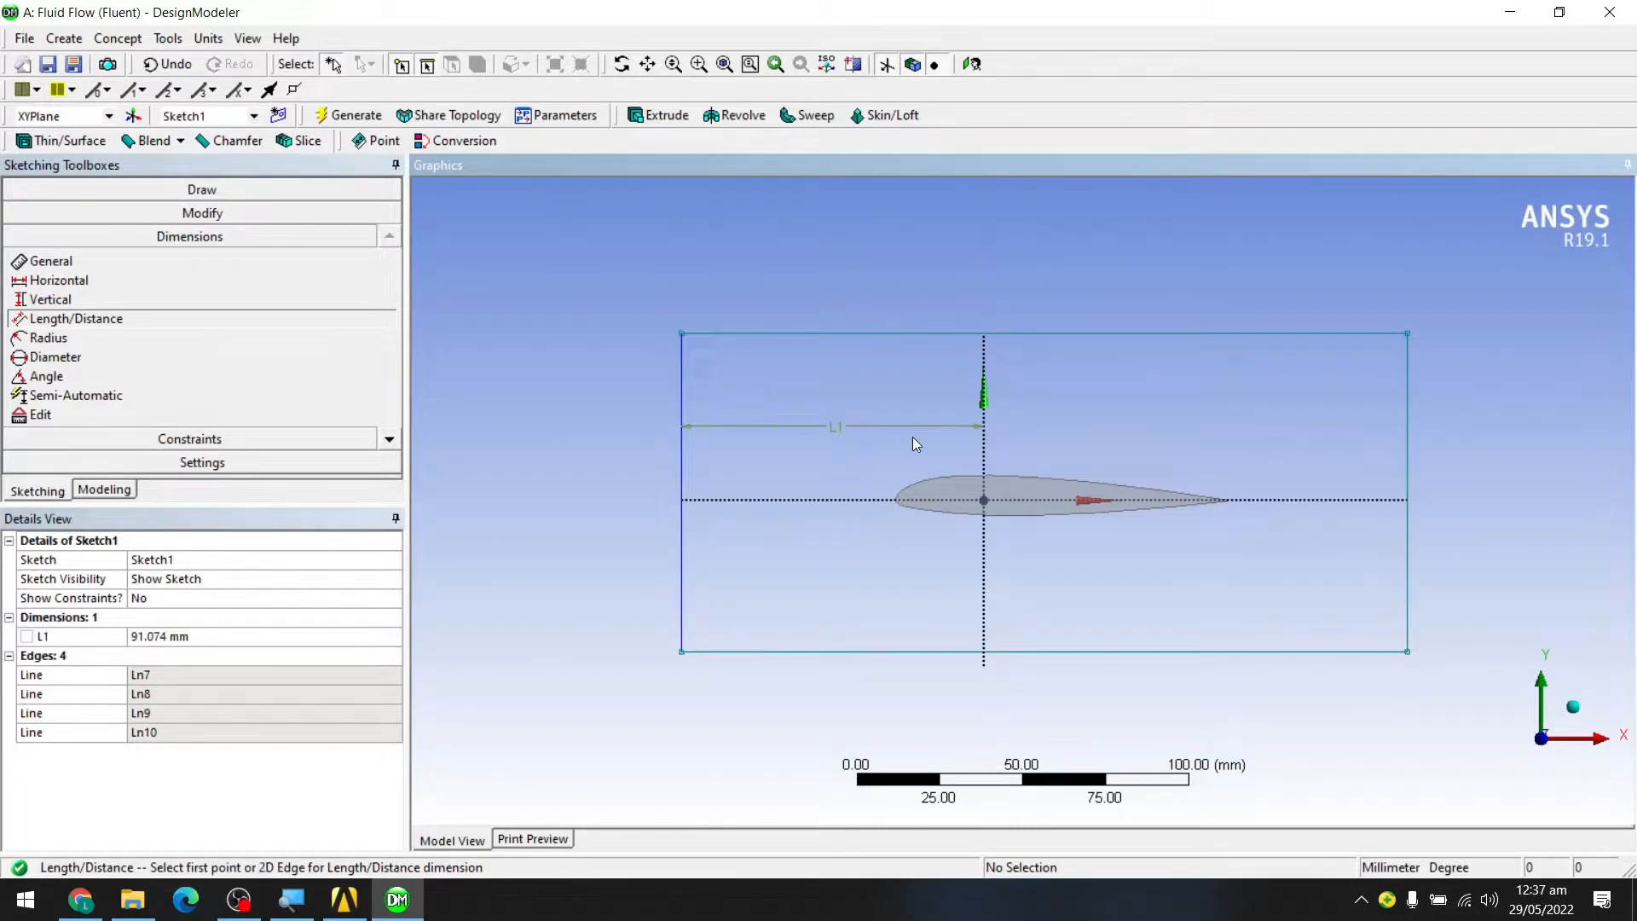
pyautogui.click(981, 365)
pyautogui.click(1407, 375)
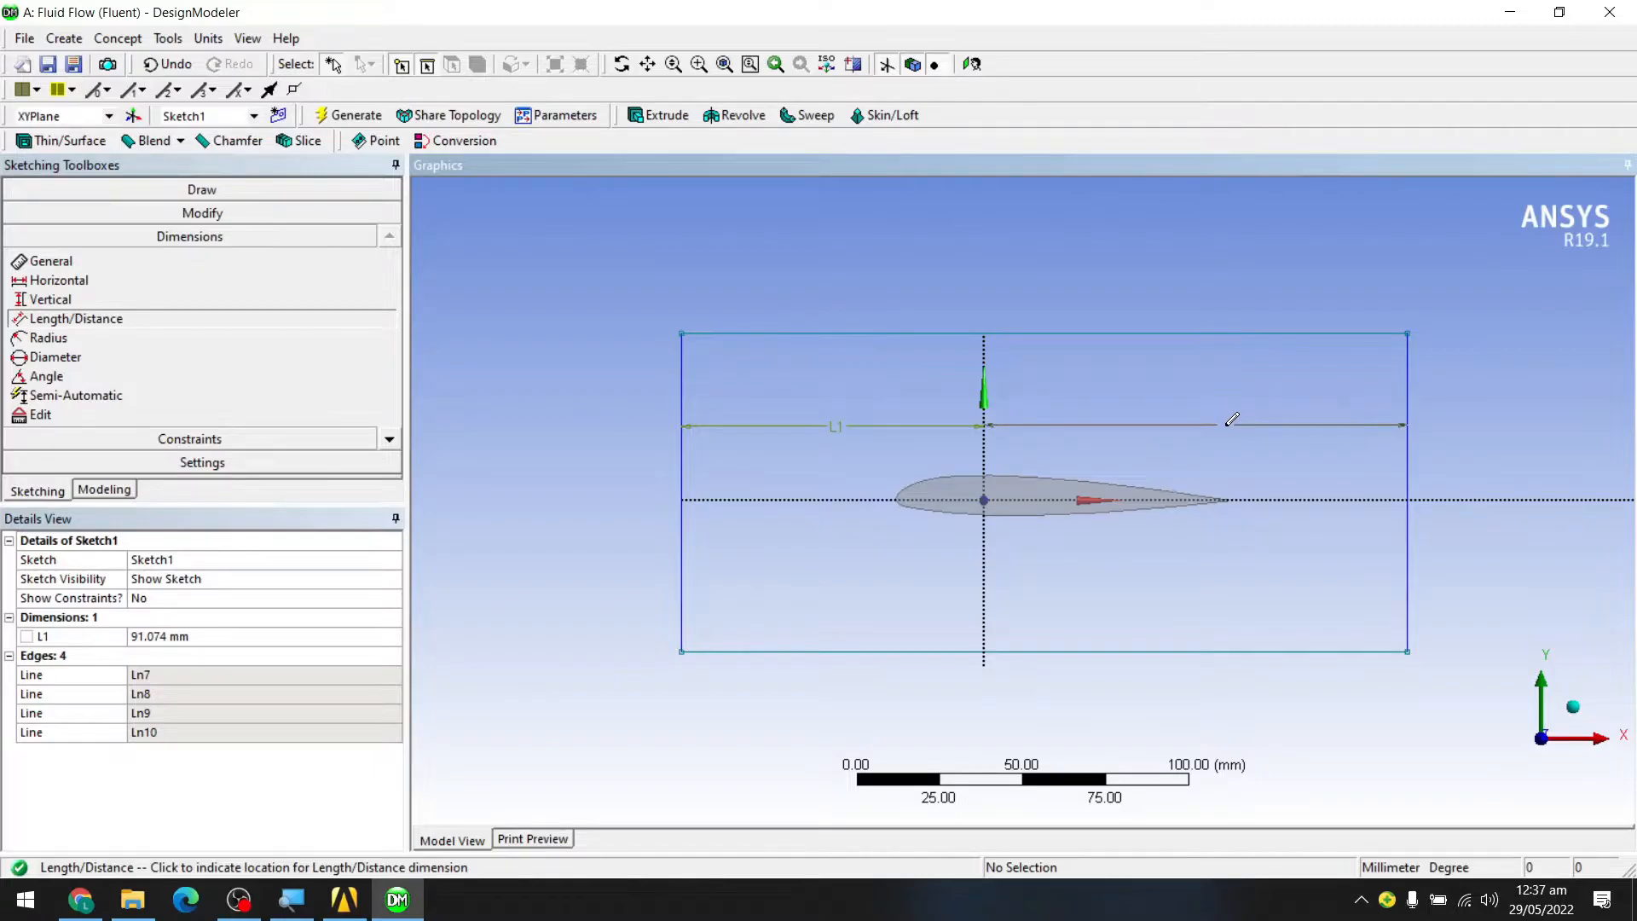
pyautogui.click(1232, 420)
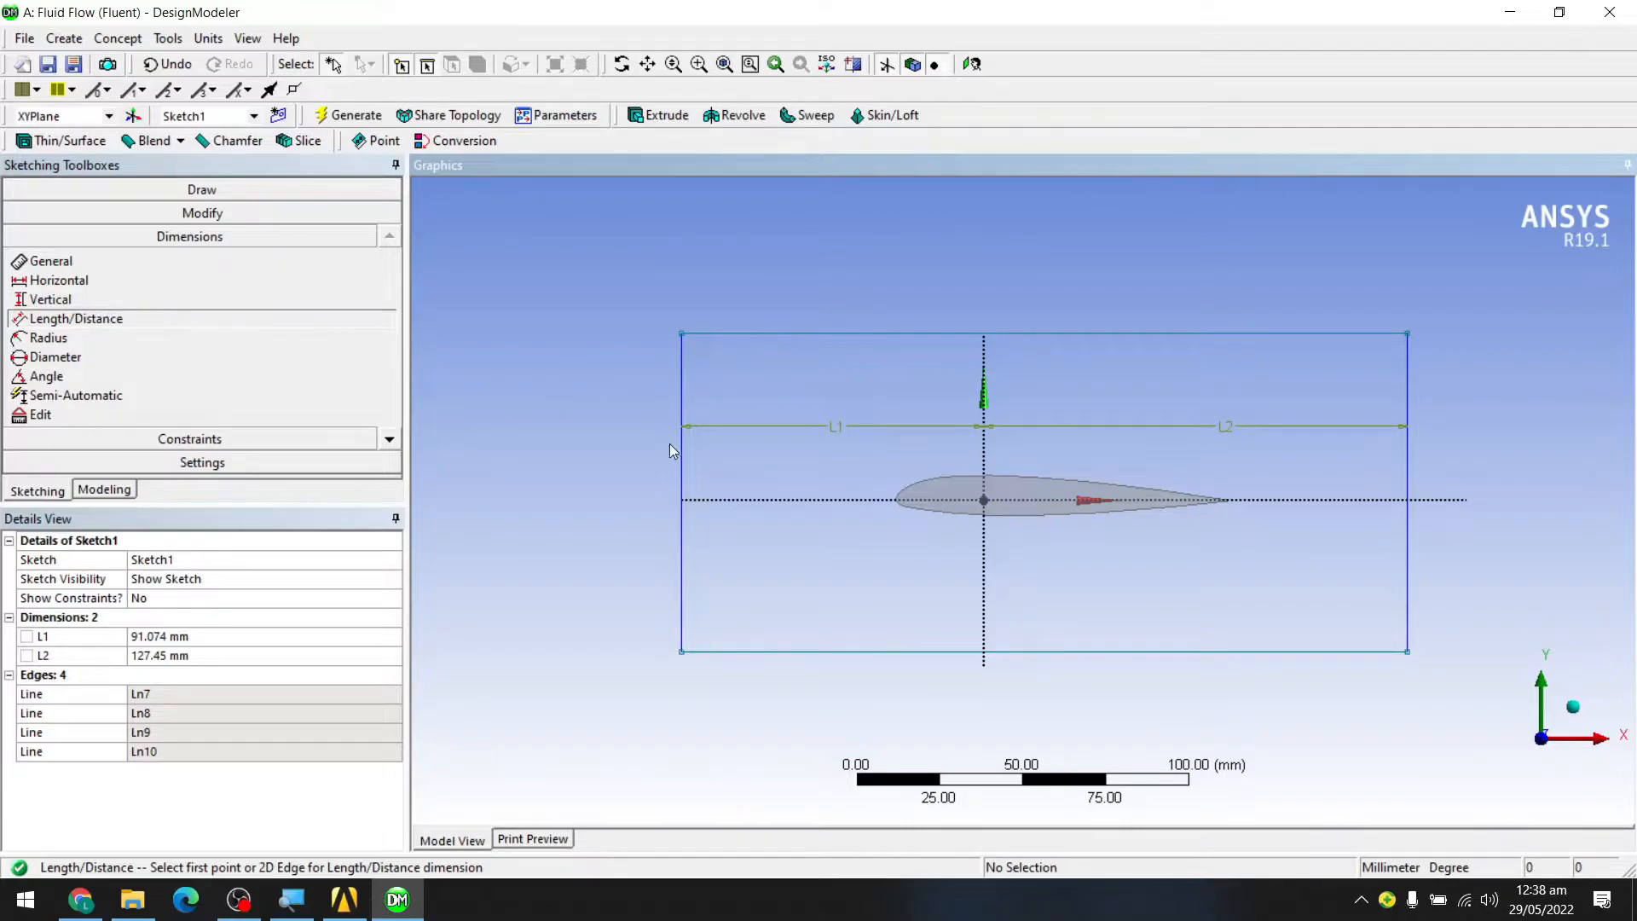
# - Add Length/Distance dimensions from the rectangle's upper and lower edges to the horizontal axis
pyautogui.click(745, 500)
pyautogui.click(739, 334)
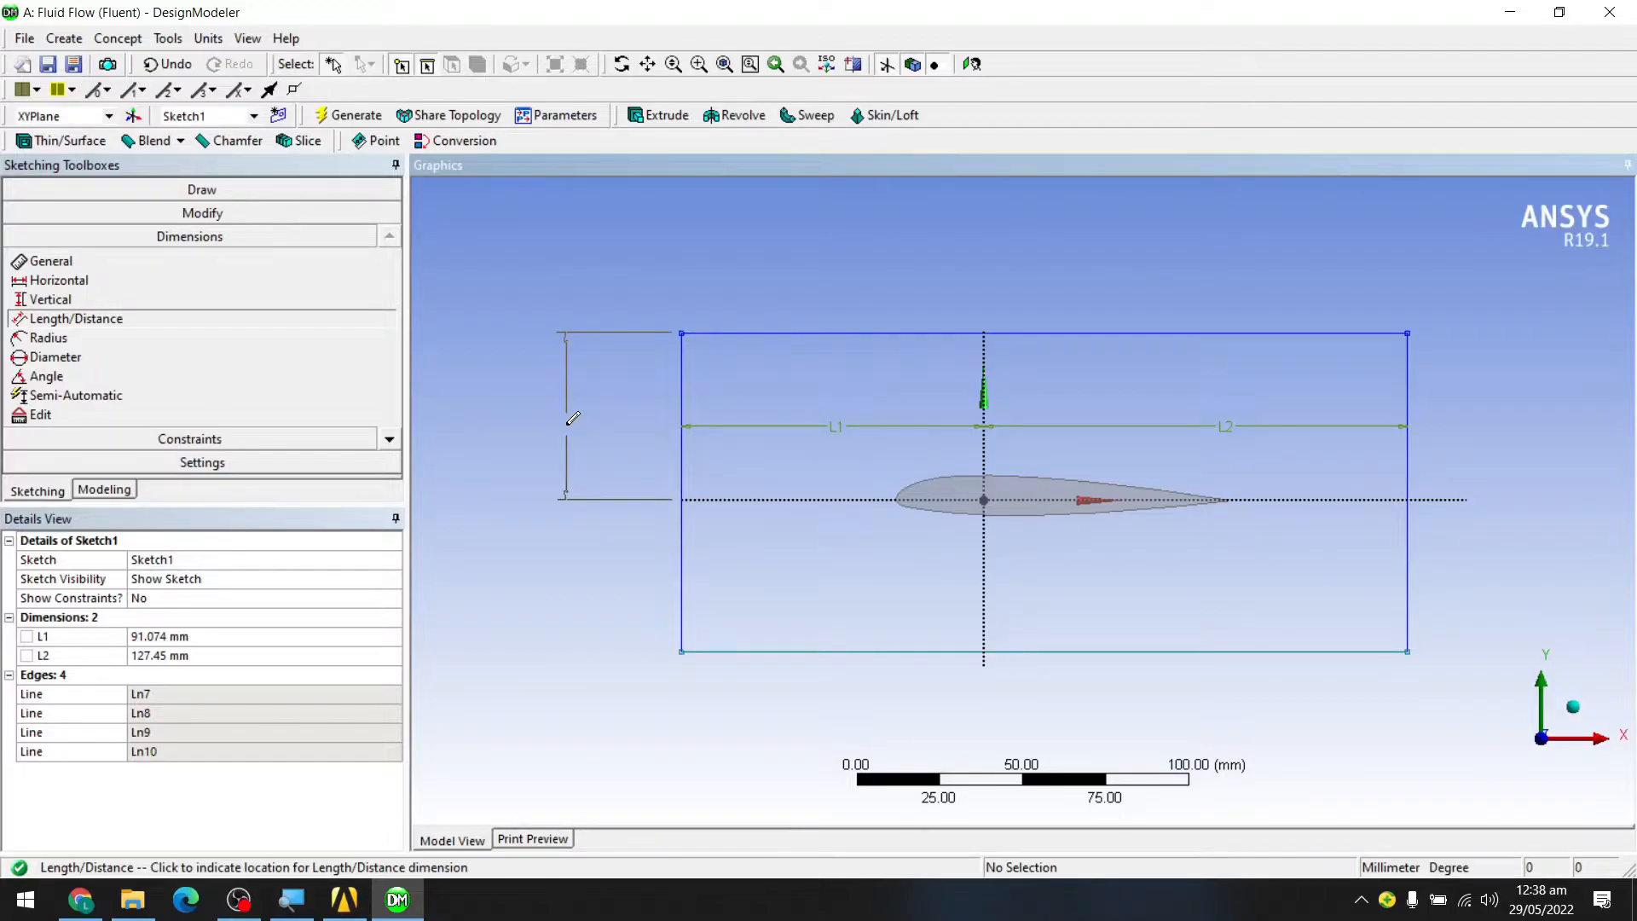
pyautogui.click(573, 418)
pyautogui.click(770, 501)
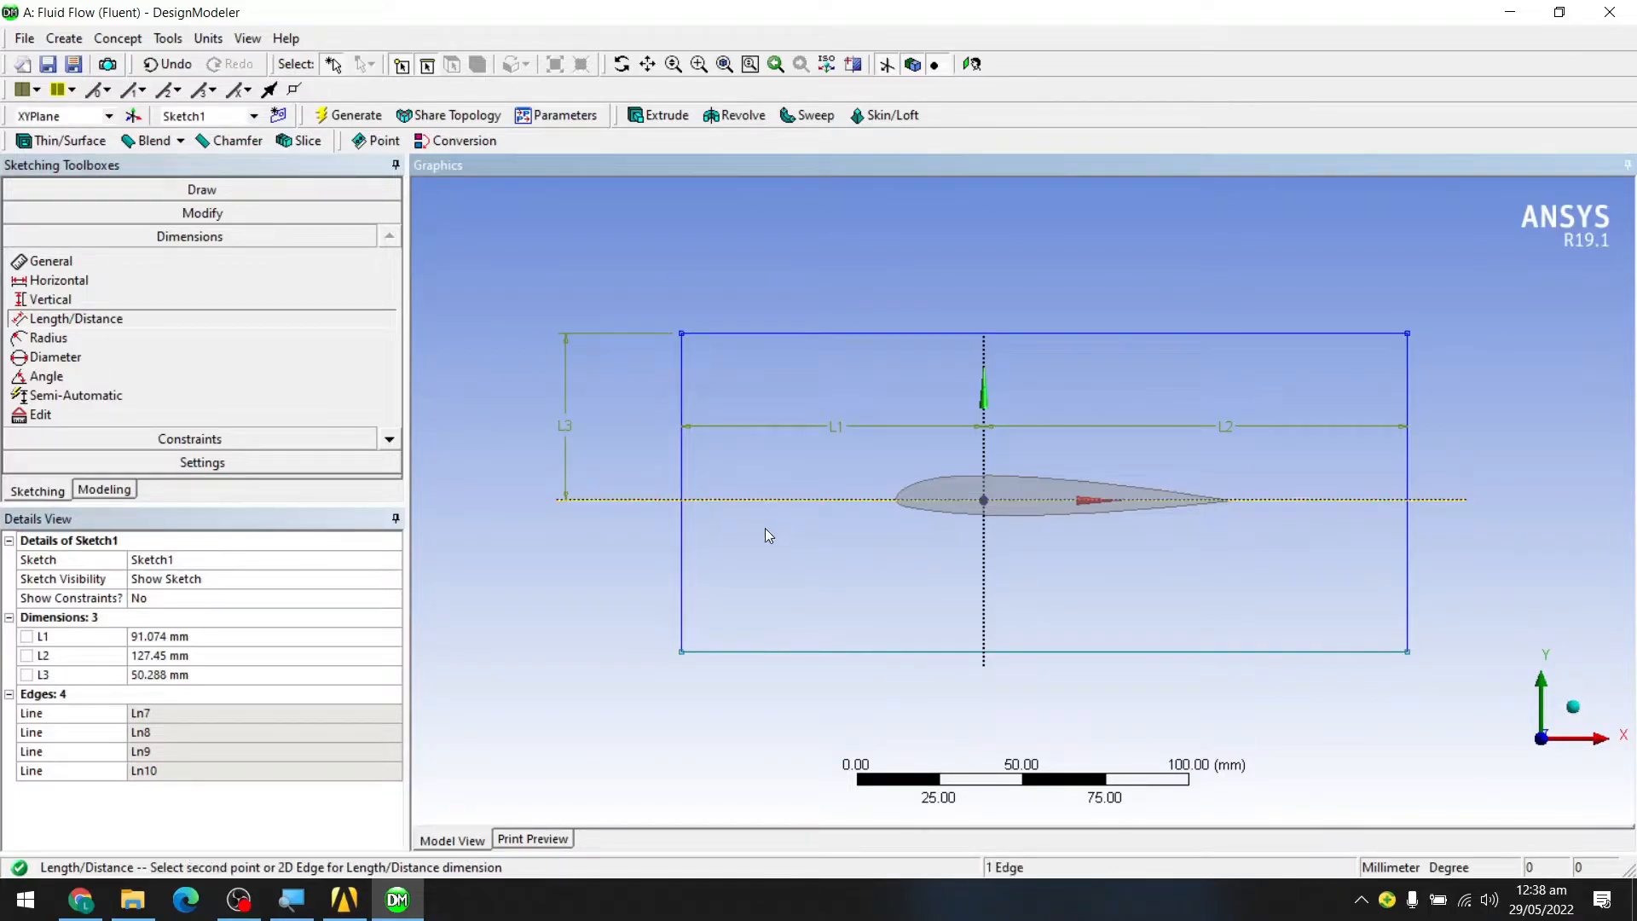
pyautogui.click(769, 651)
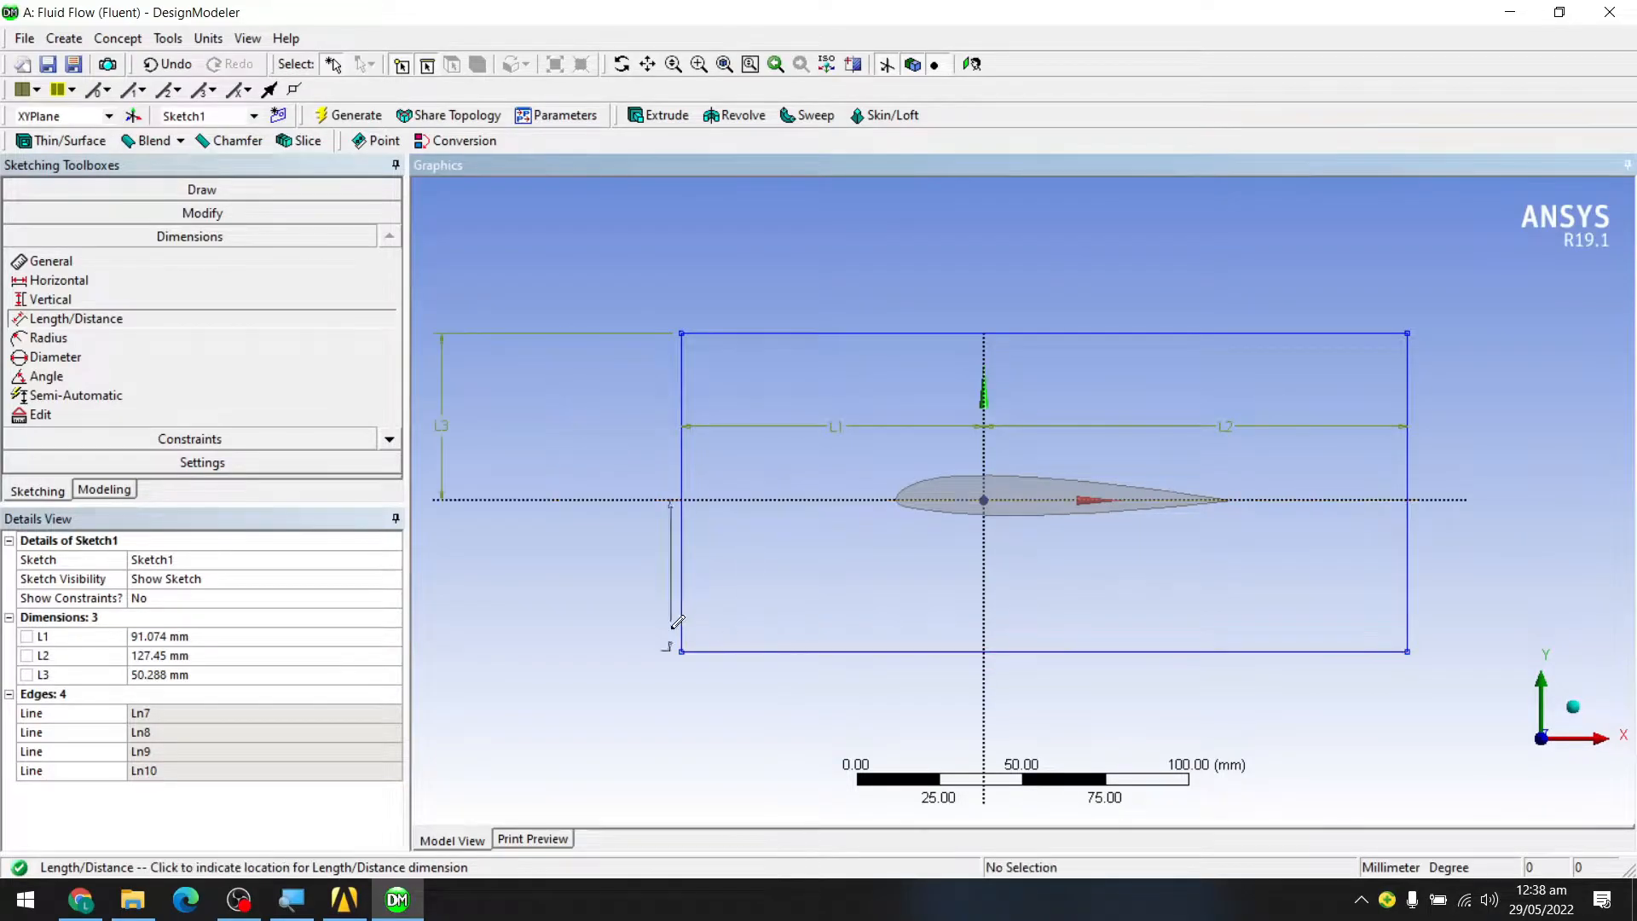
pyautogui.click(442, 598)
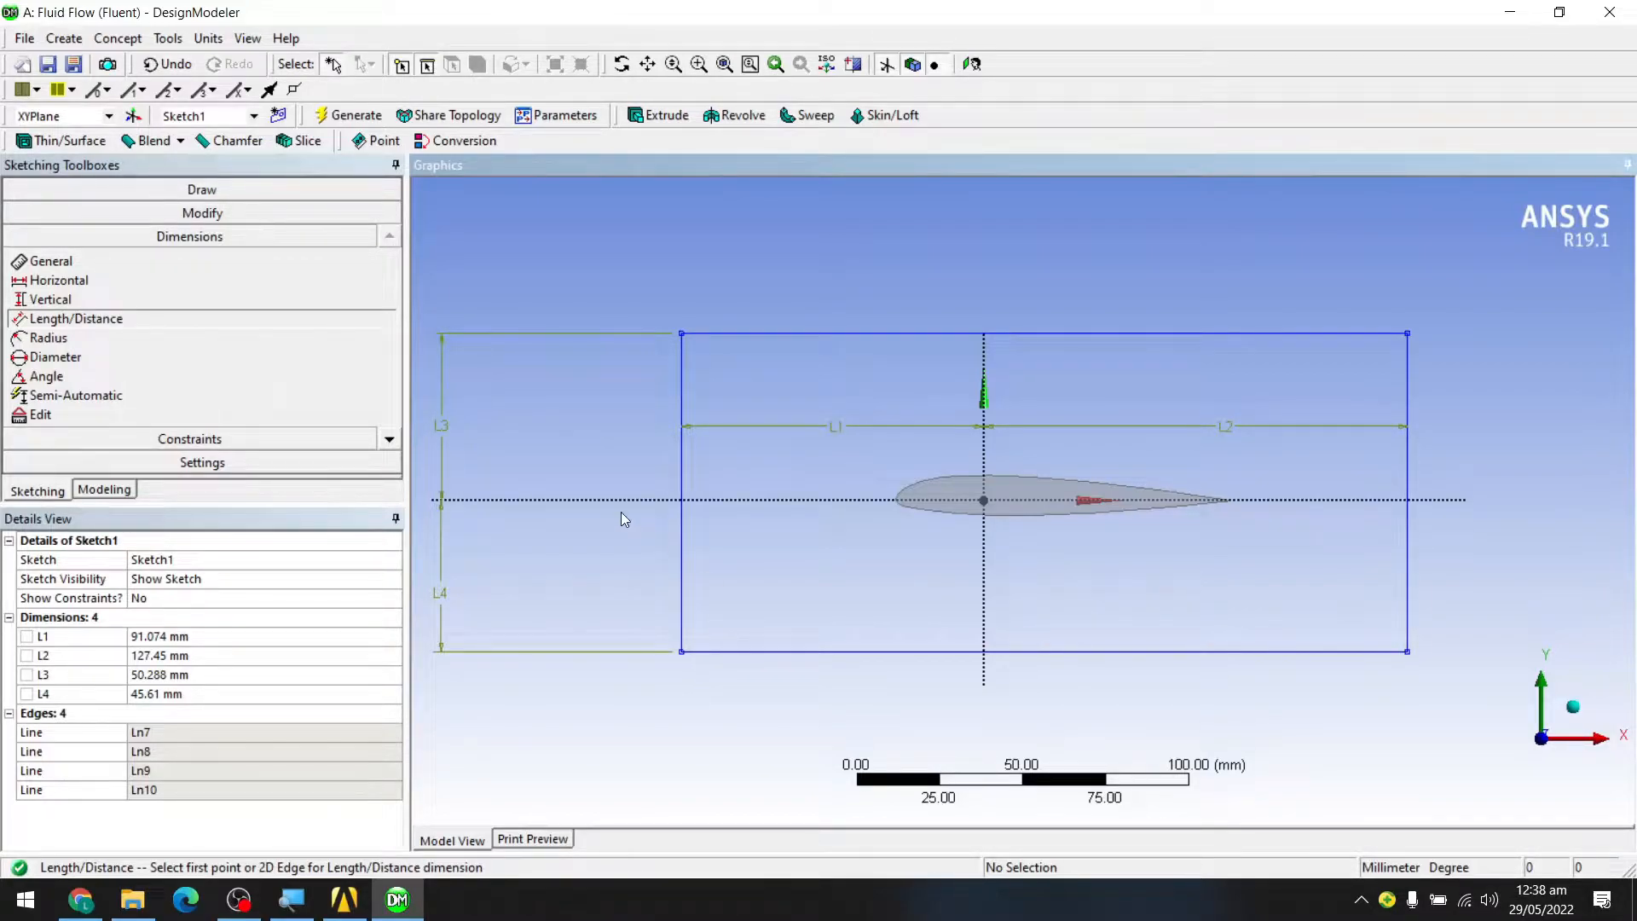
# - Set the rectangle's distance from the vertical axis to 200 mm for the left edge (L1) and 300 mm for the right edge (L2)
pyautogui.click(214, 640)
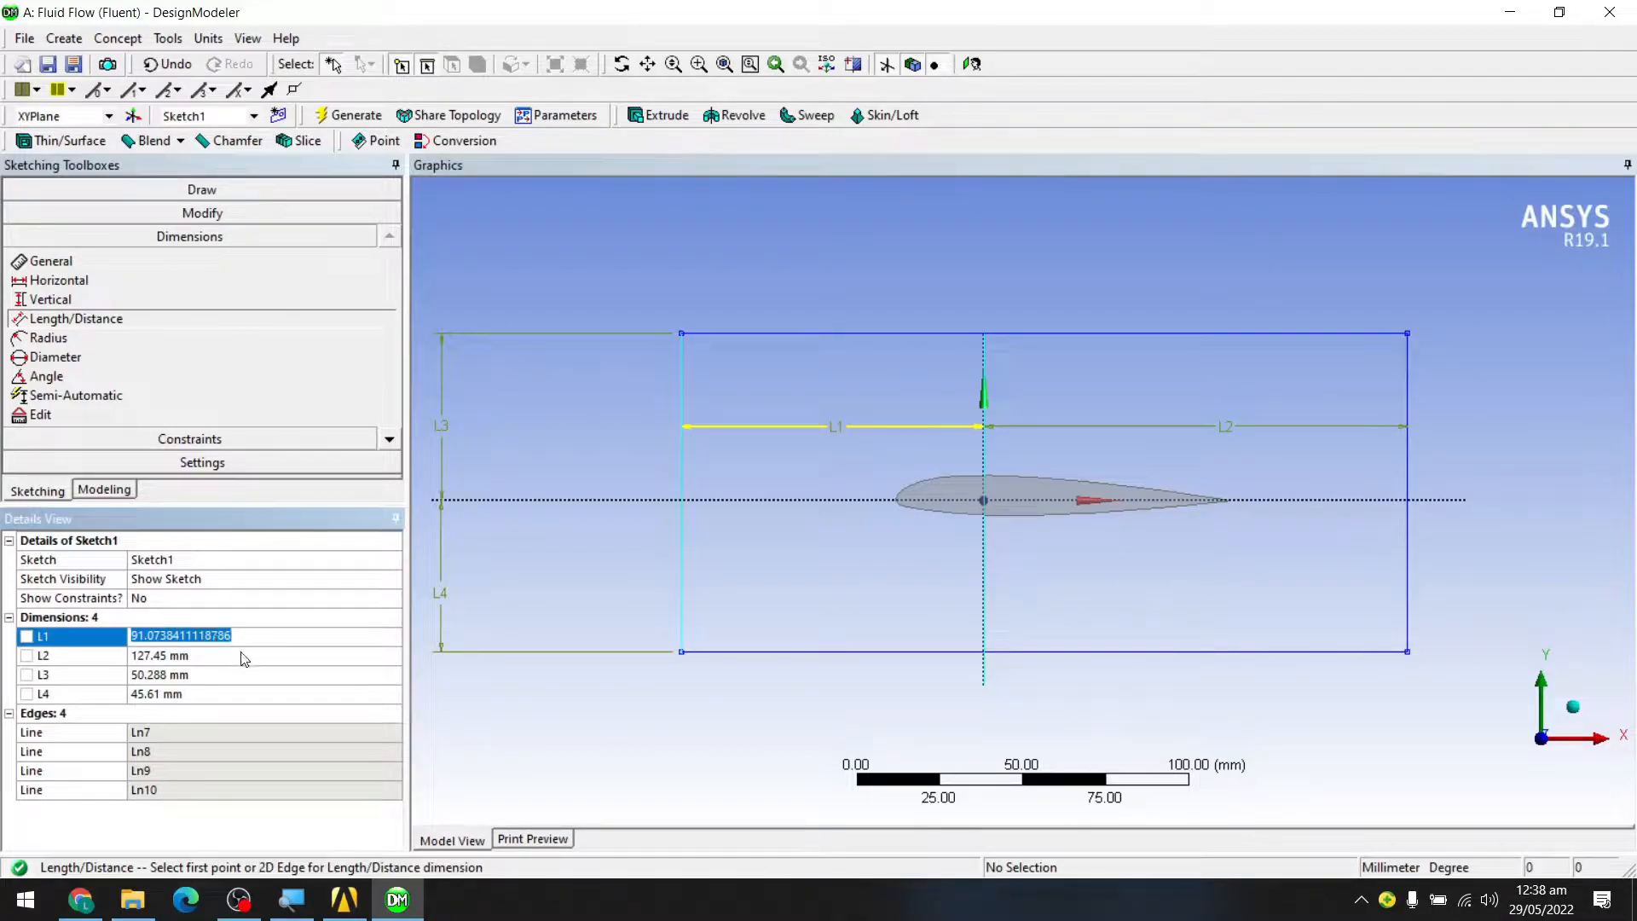
pyautogui.write('200')
pyautogui.press('Return')
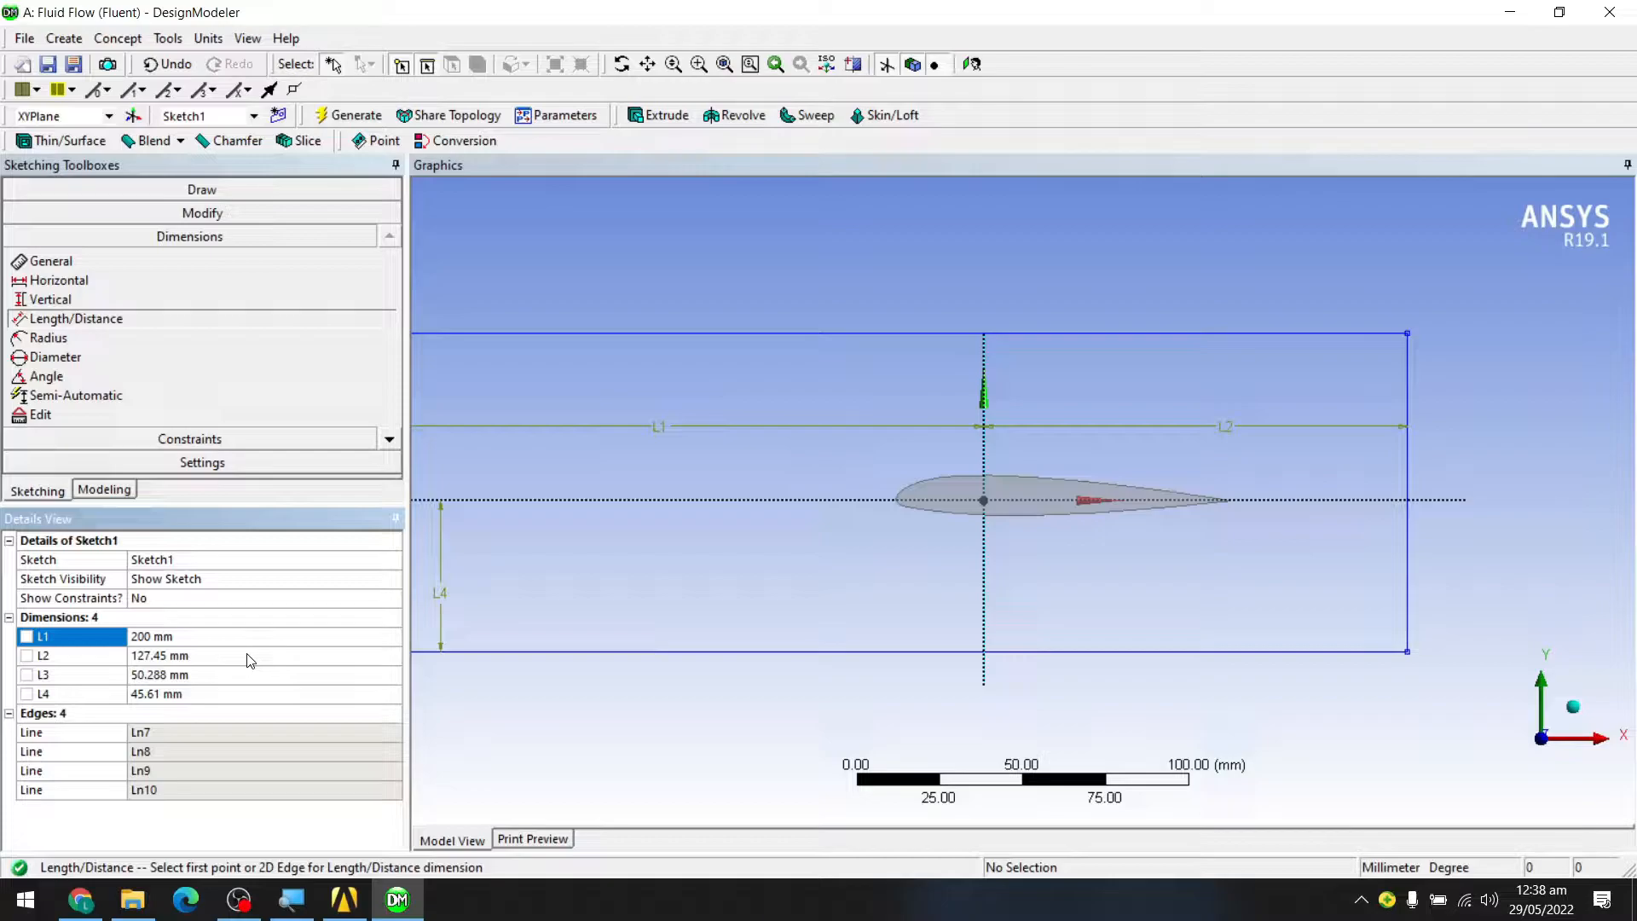
pyautogui.click(234, 664)
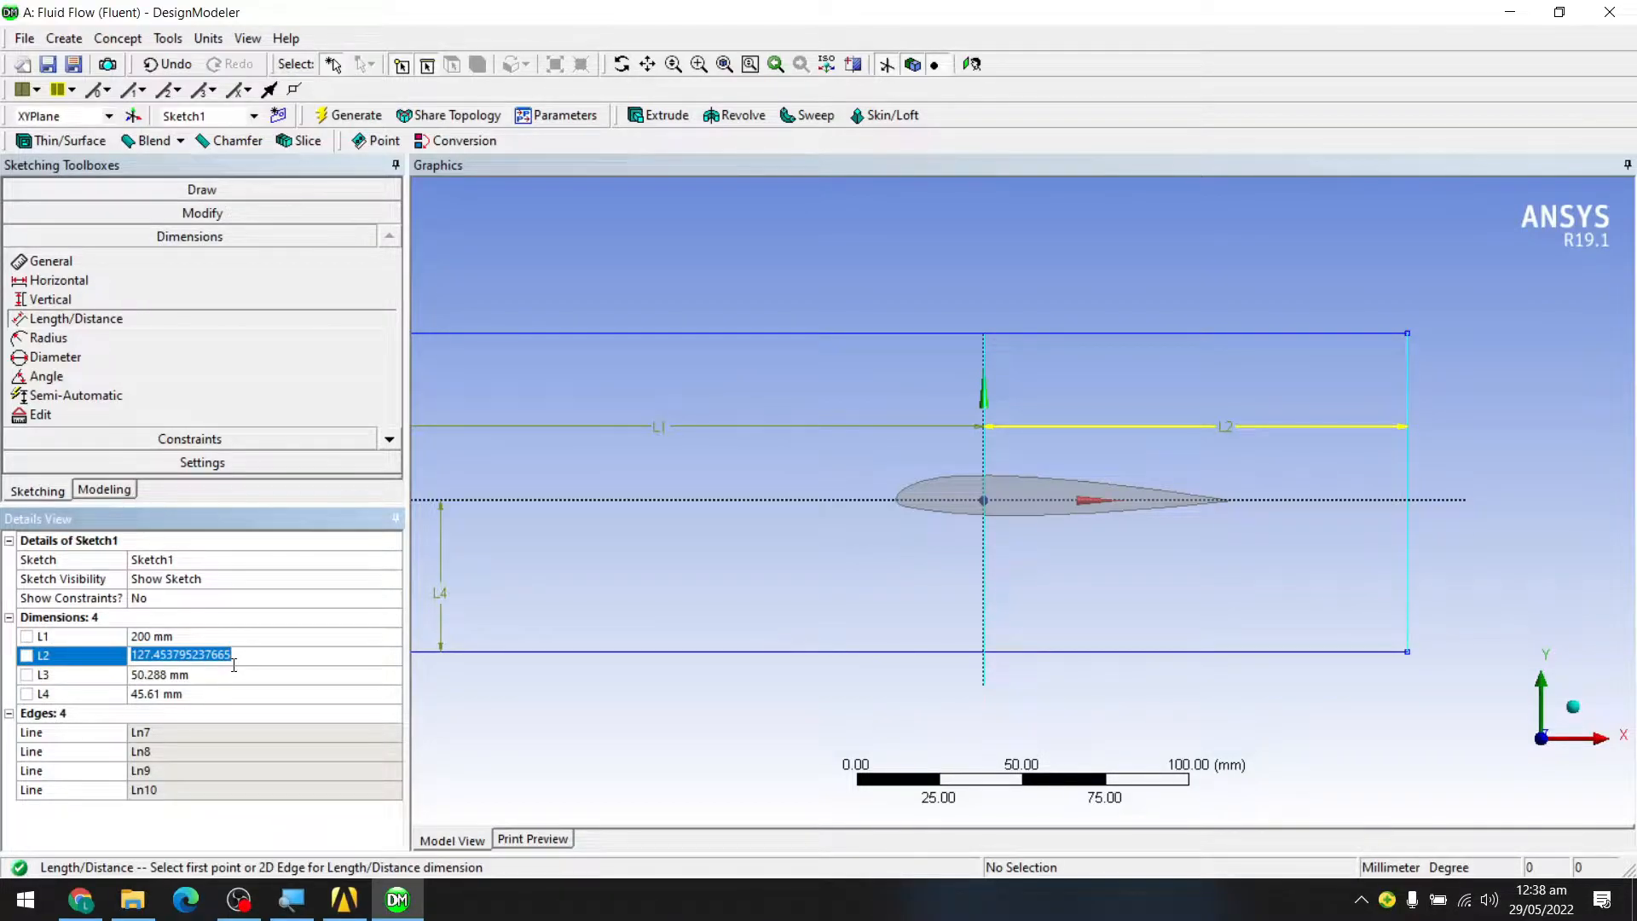
pyautogui.write('300')
pyautogui.press('Return')
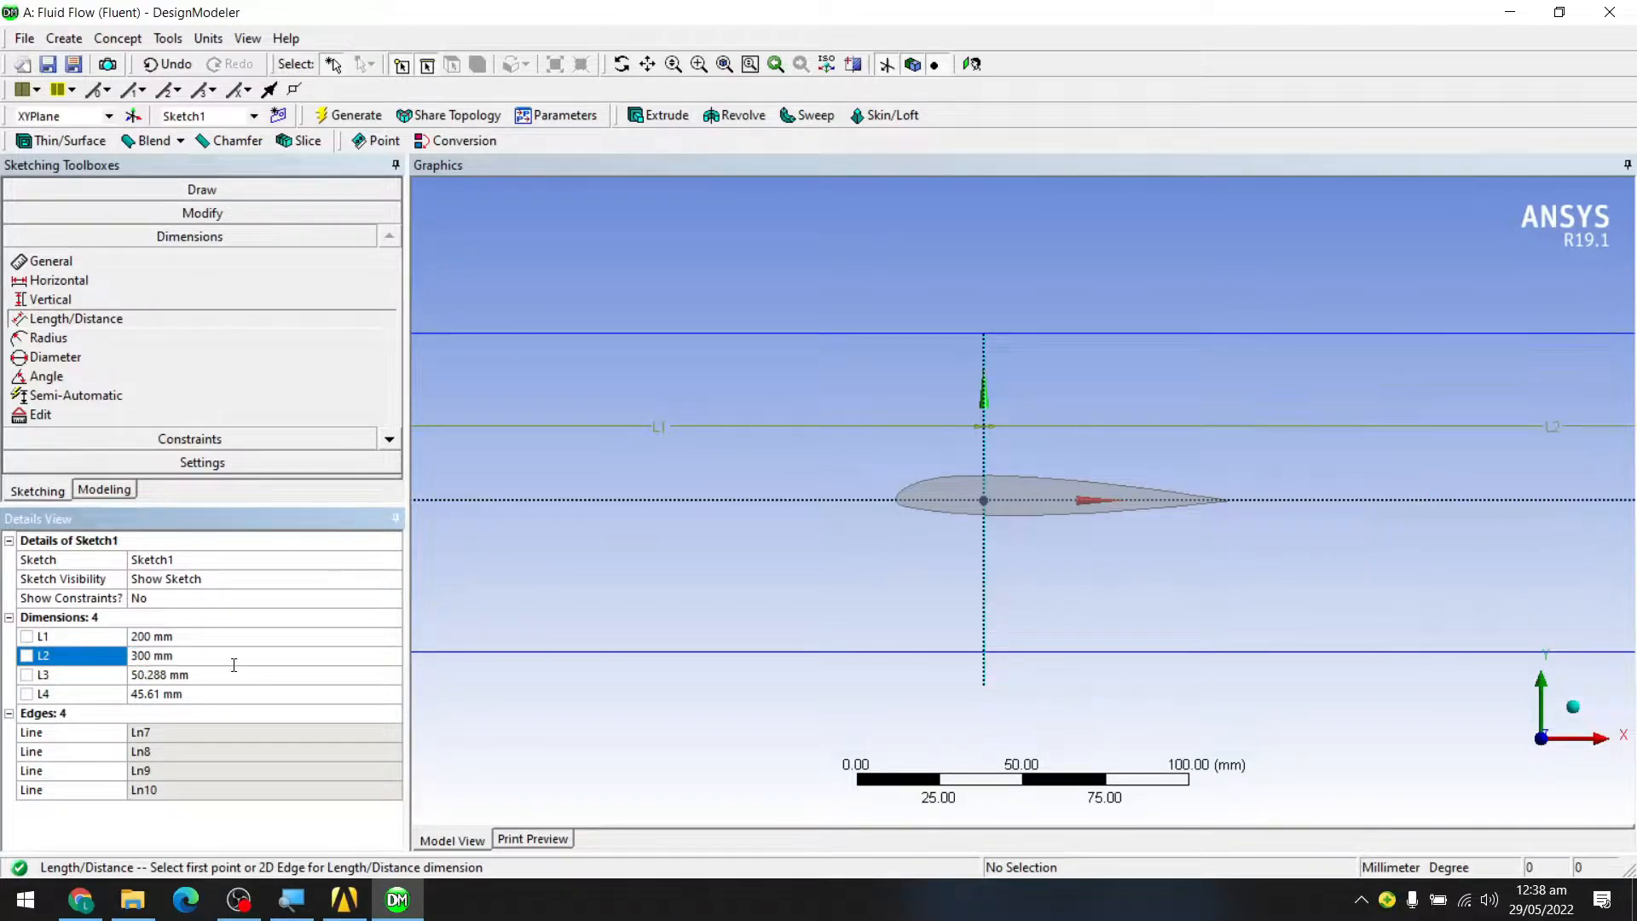
# - Set the distances of the rectangle's upper edge (L3) and lower edge (L4) from the horizontal axis to 100 mm each
pyautogui.click(234, 670)
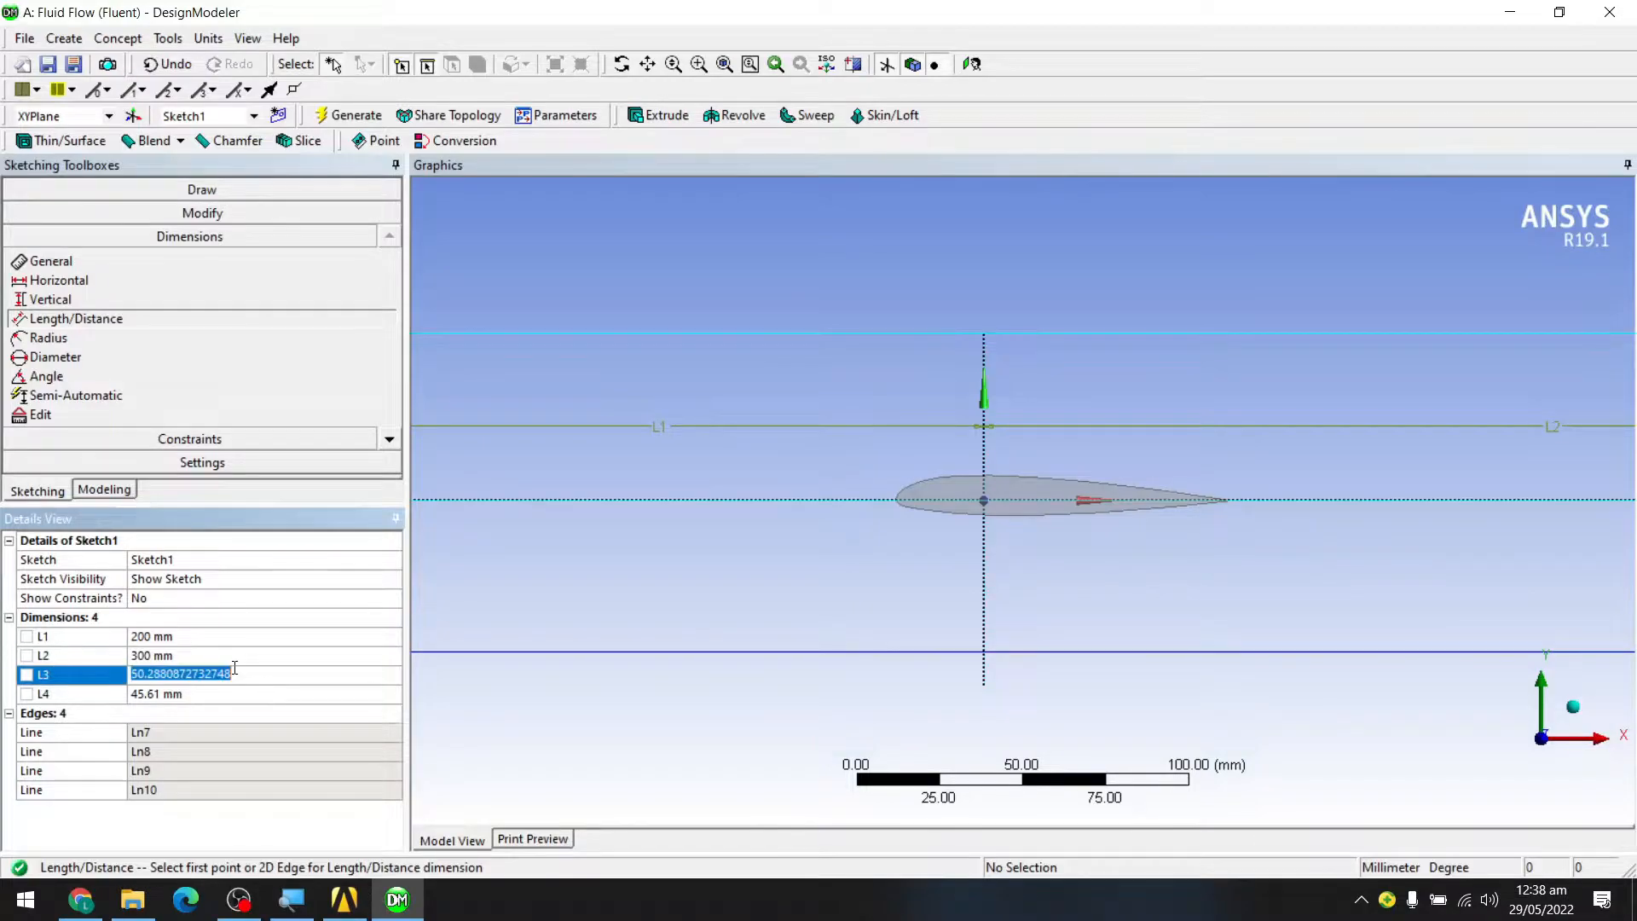
pyautogui.write('100')
pyautogui.press('Return')
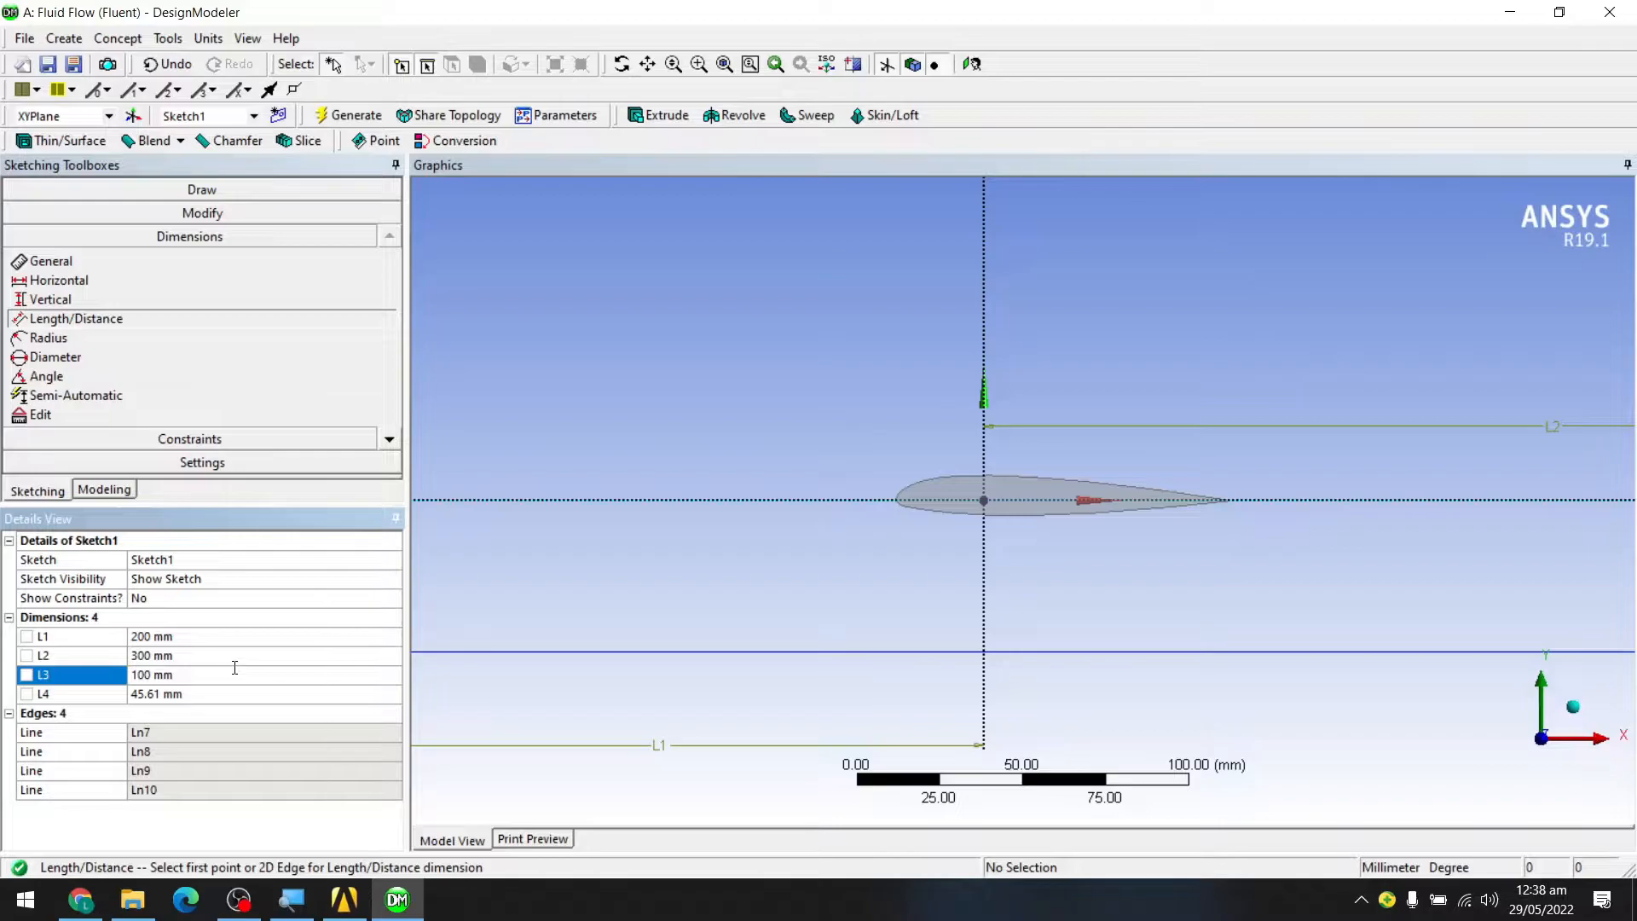
pyautogui.click(214, 694)
pyautogui.write('100')
pyautogui.press('Return')
pyautogui.scroll(-10, 1002, 581)
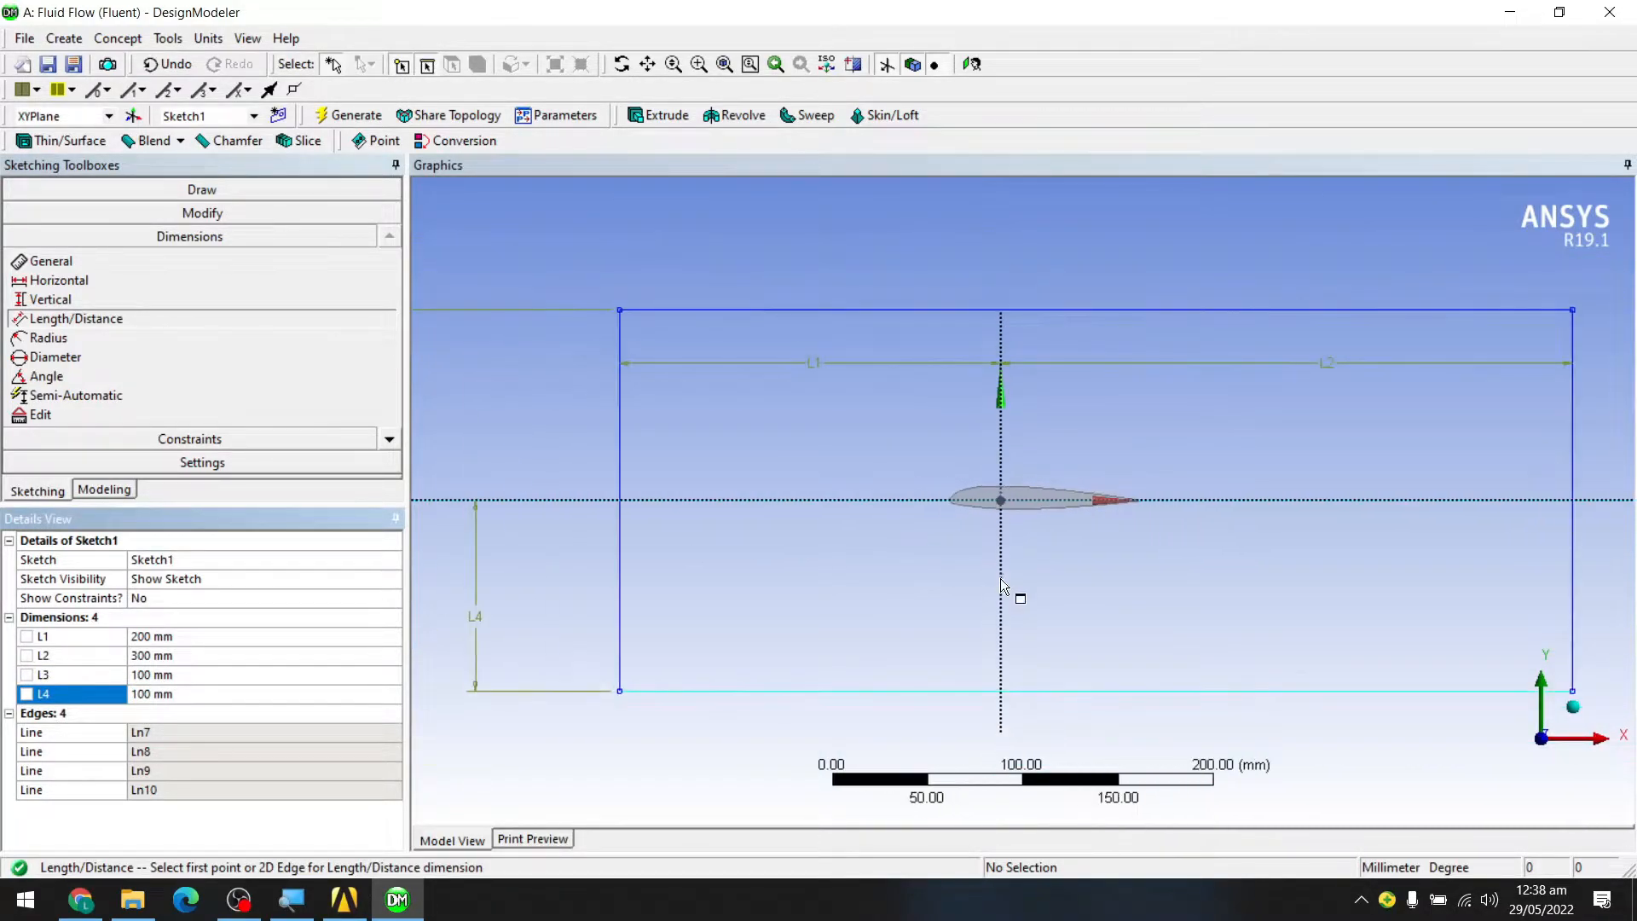
pyautogui.scroll(2, 1182, 559)
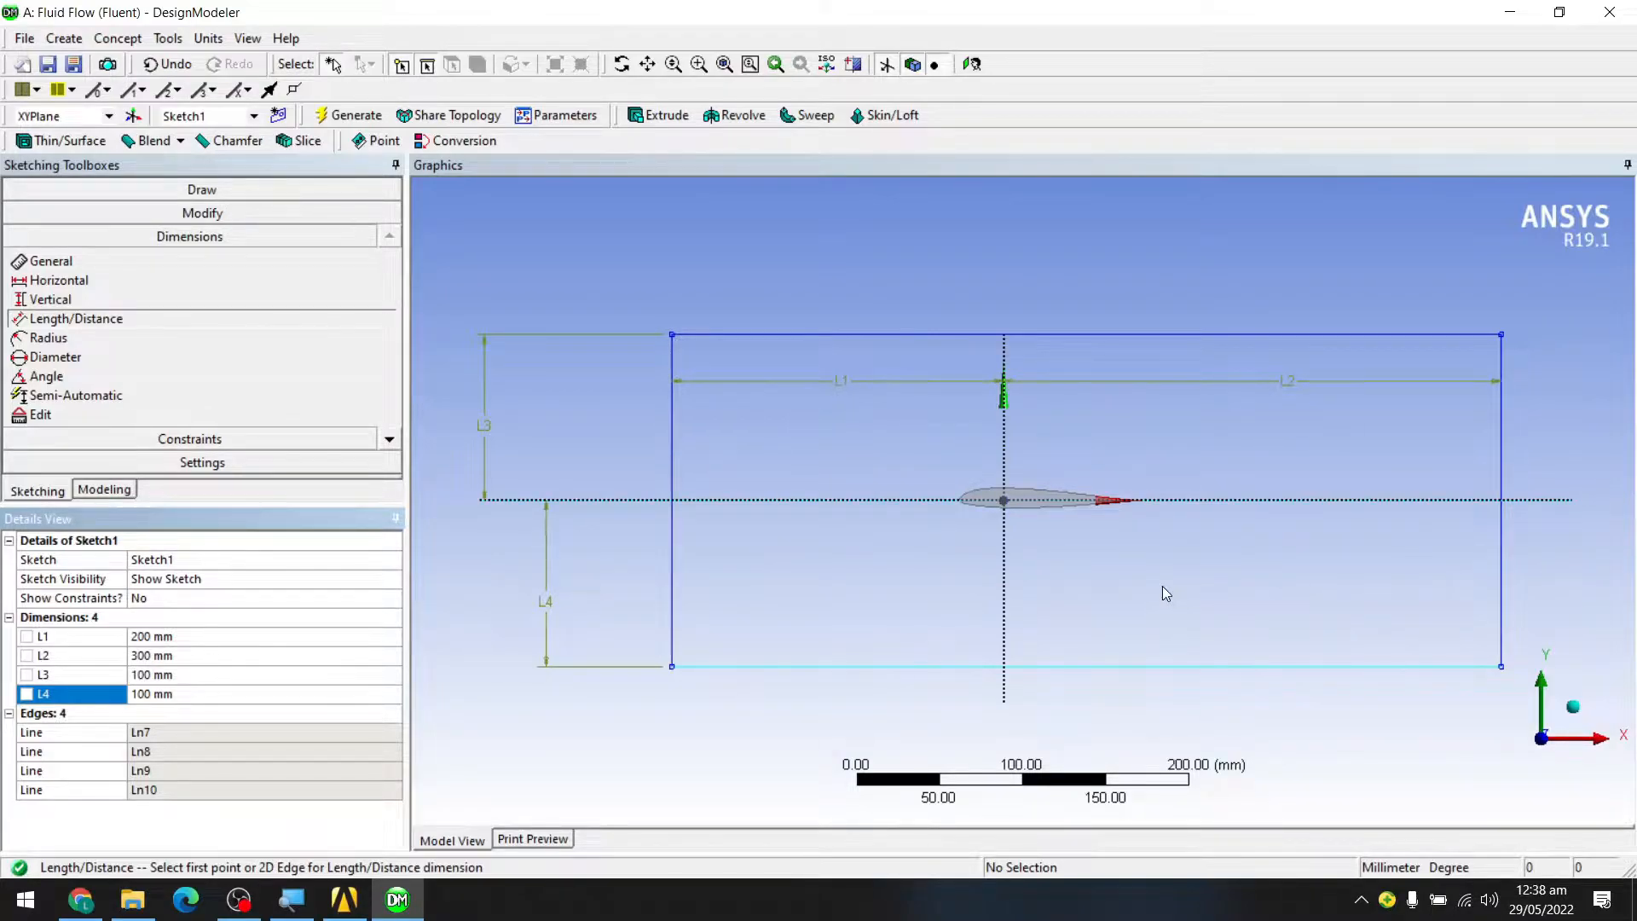
pyautogui.scroll(1, 1096, 525)
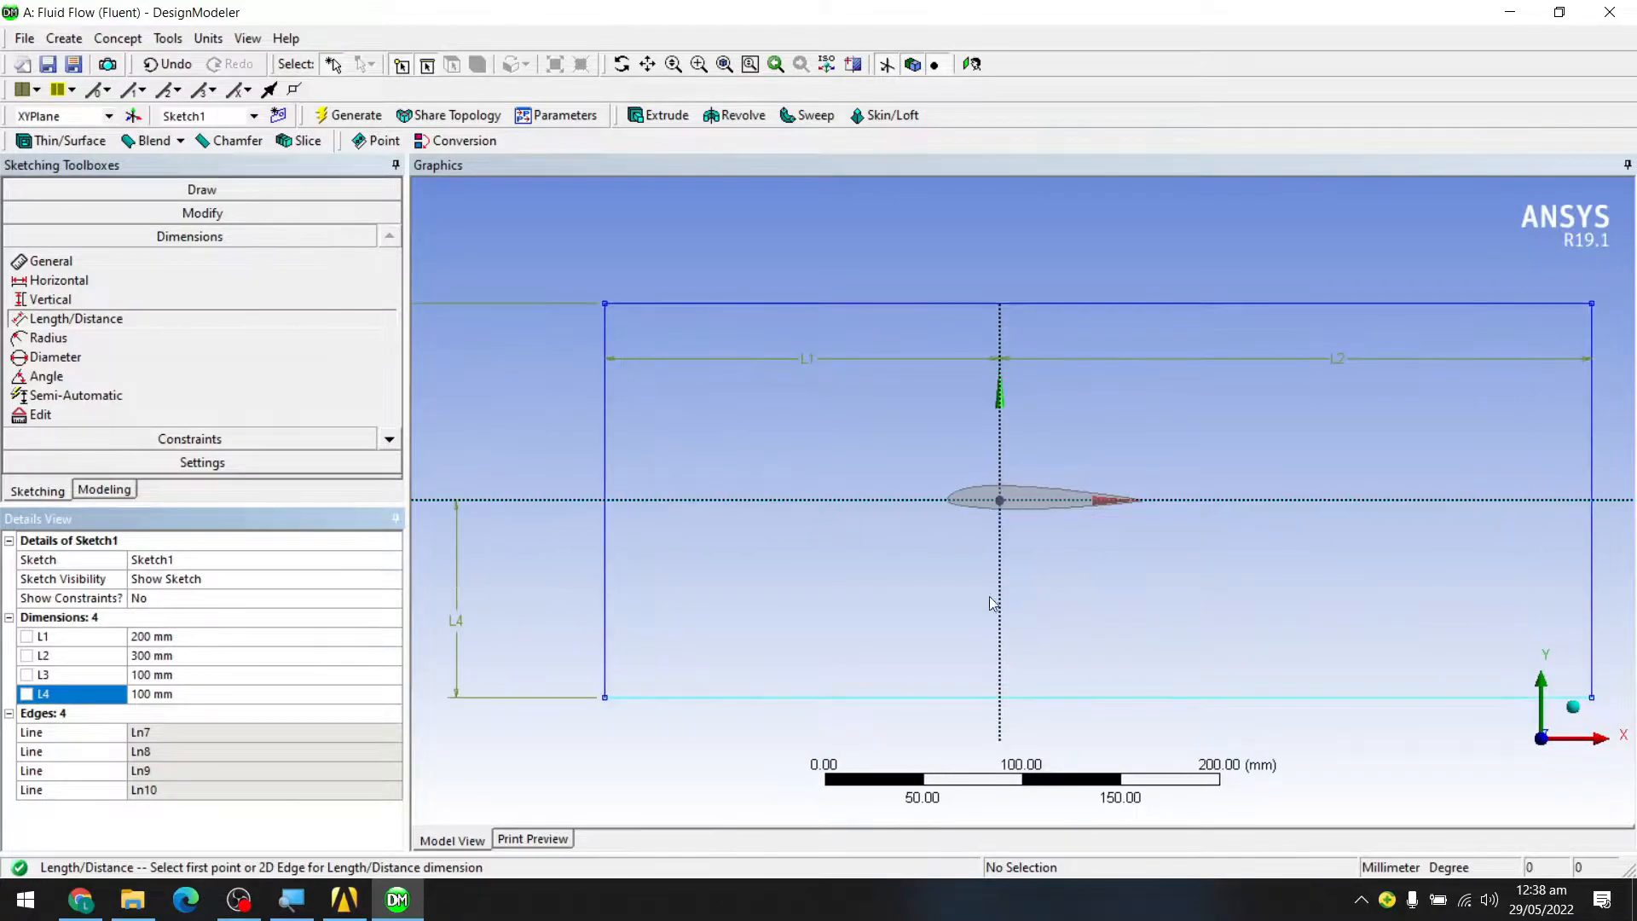
# - Start an Extrude feature and assign the rectangle sketch (Sketch1) as its geometry
pyautogui.moveTo(729, 365)
pyautogui.mouseDown(button='middle')
pyautogui.moveTo(796, 457)
pyautogui.moveTo(785, 486)
pyautogui.moveTo(829, 477)
pyautogui.mouseUp(button='middle')
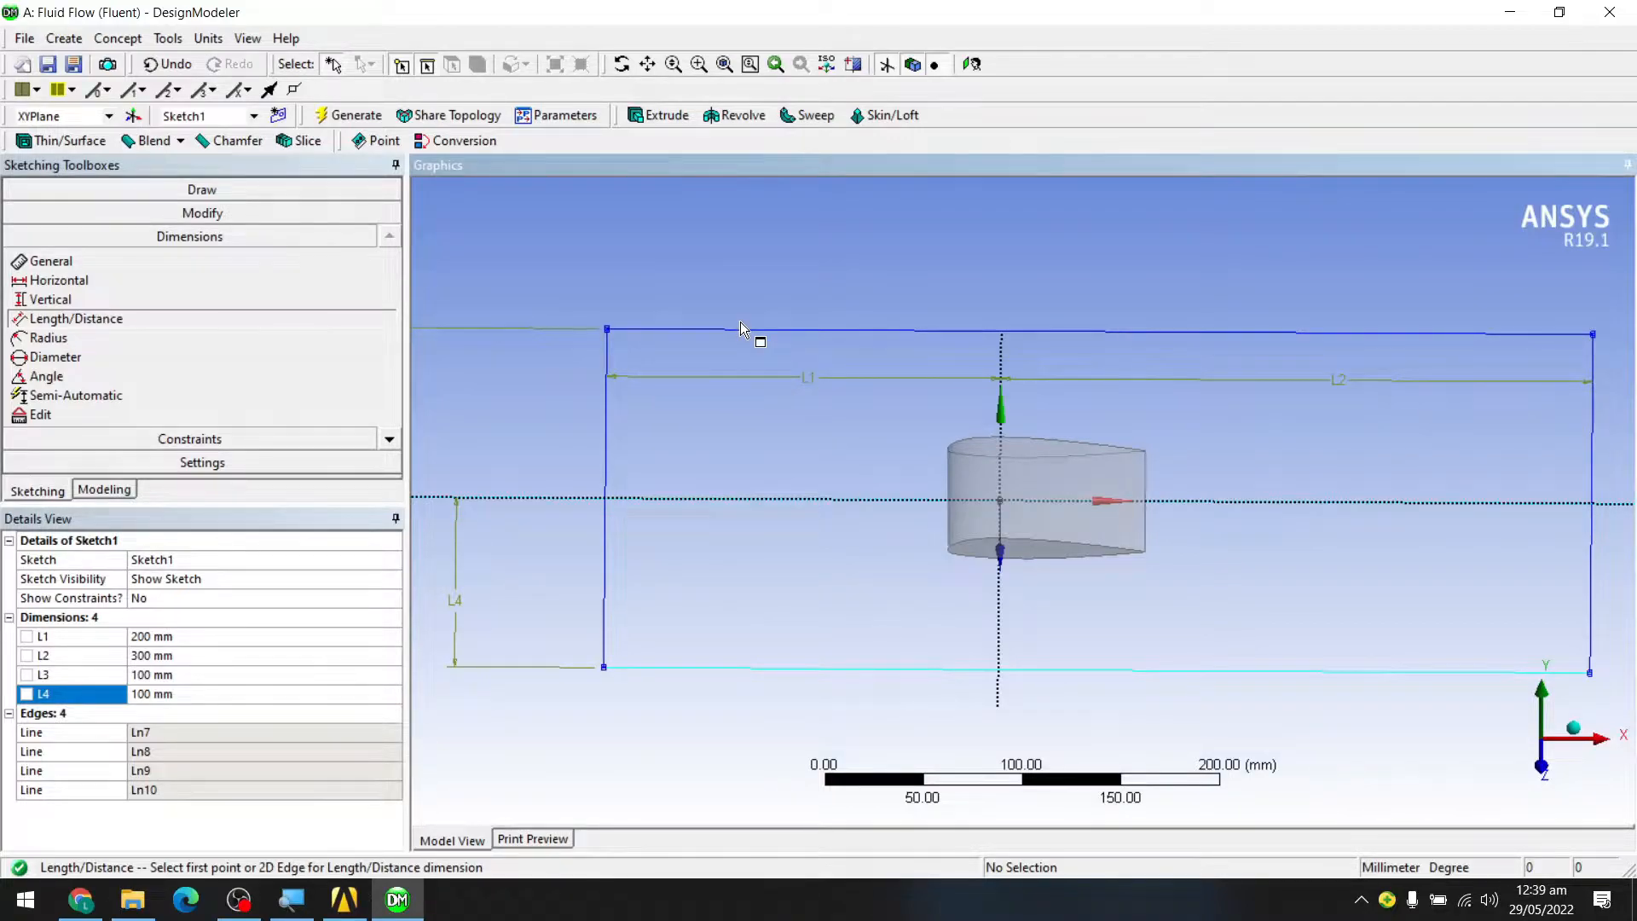
pyautogui.click(656, 116)
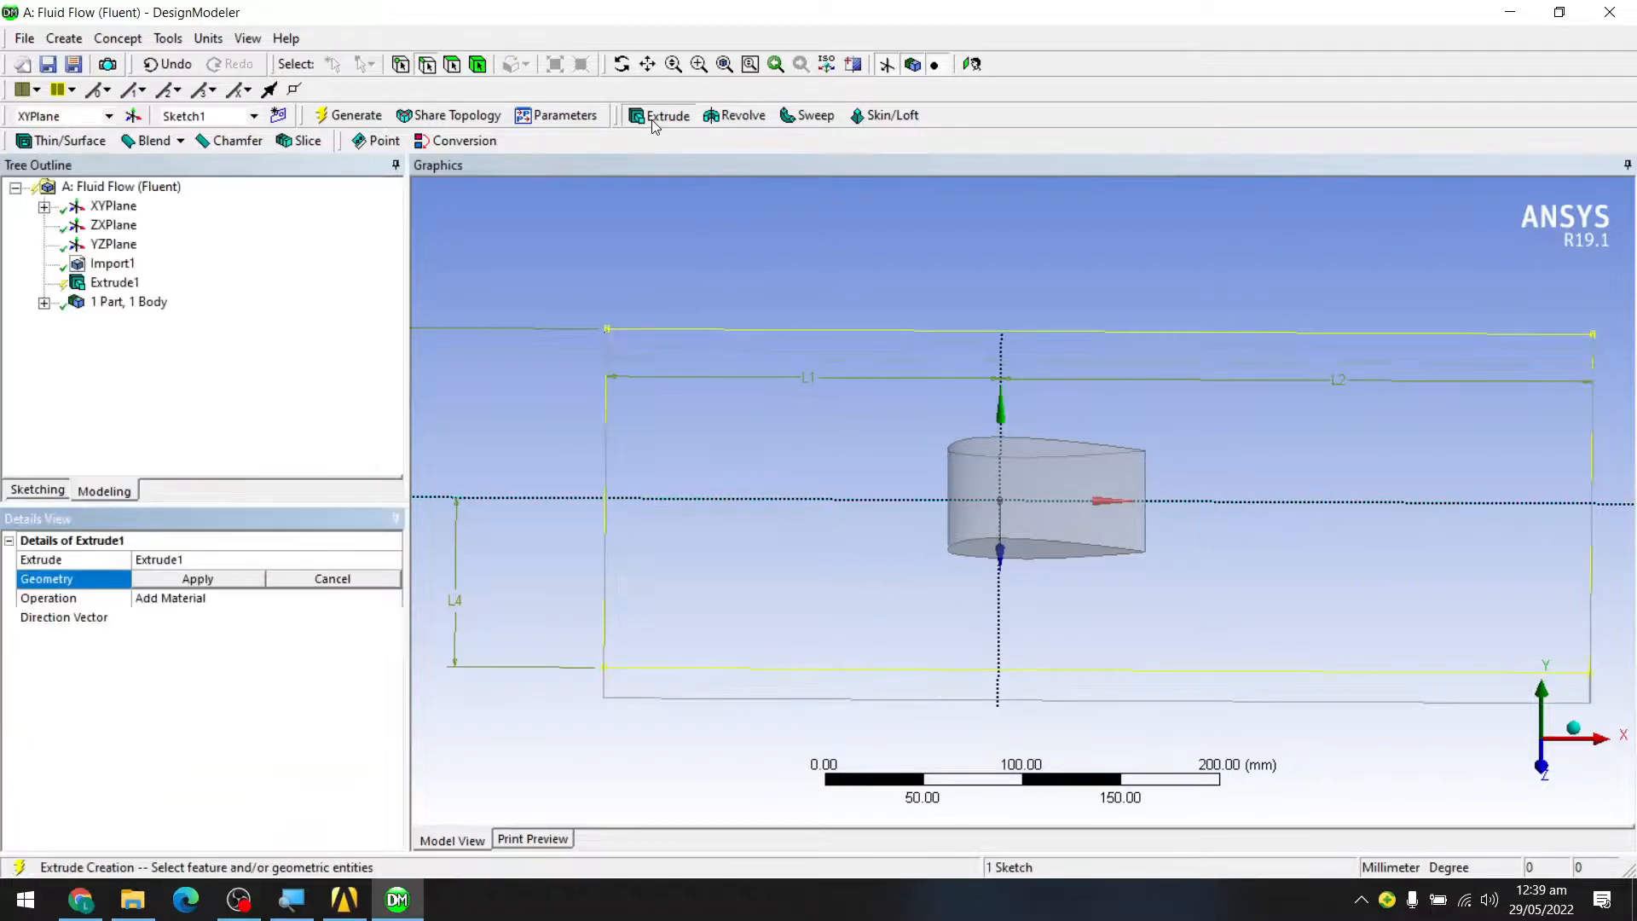
pyautogui.moveTo(936, 511); pyautogui.dragTo(720, 529, button='middle')
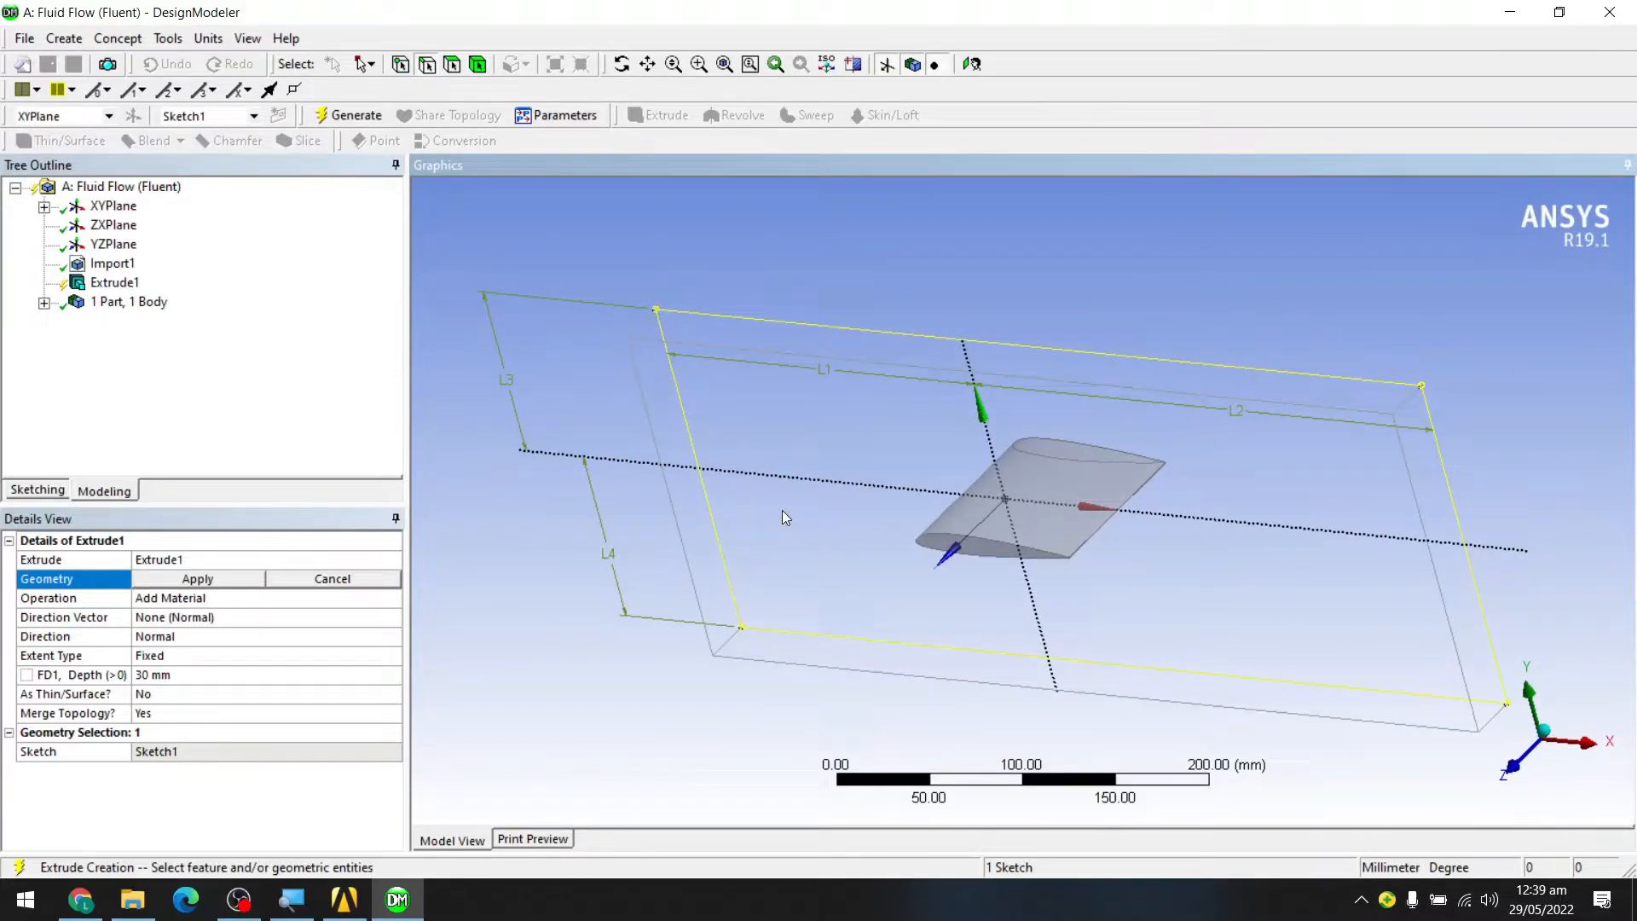
pyautogui.moveTo(830, 508); pyautogui.dragTo(1037, 499, button='middle')
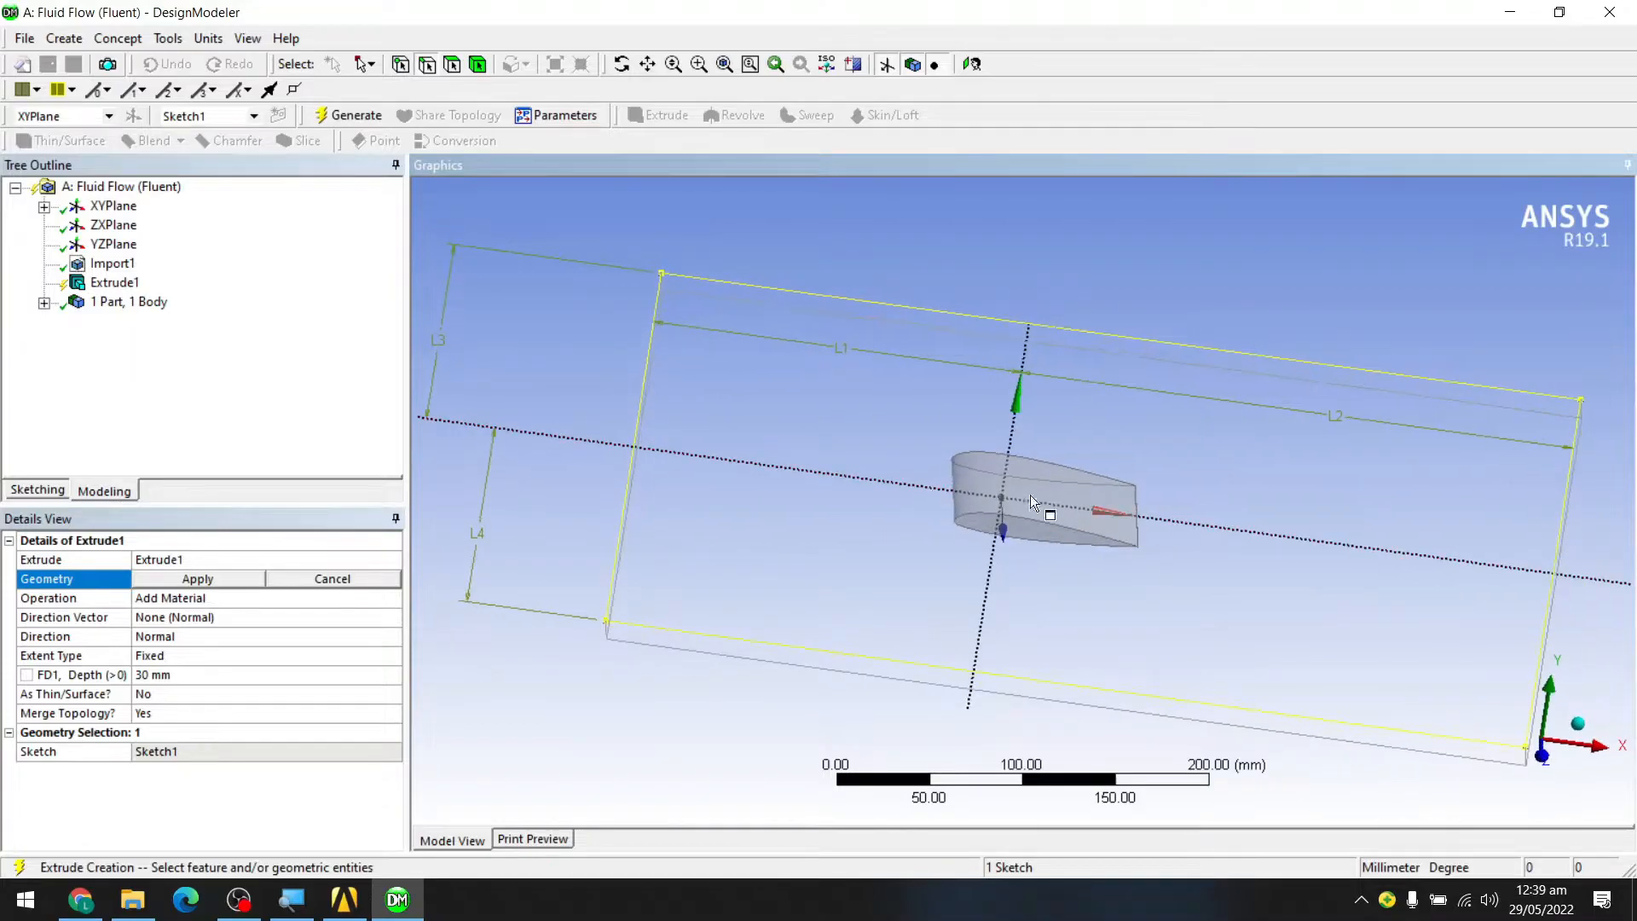
pyautogui.moveTo(1183, 589); pyautogui.dragTo(1122, 610, button='middle')
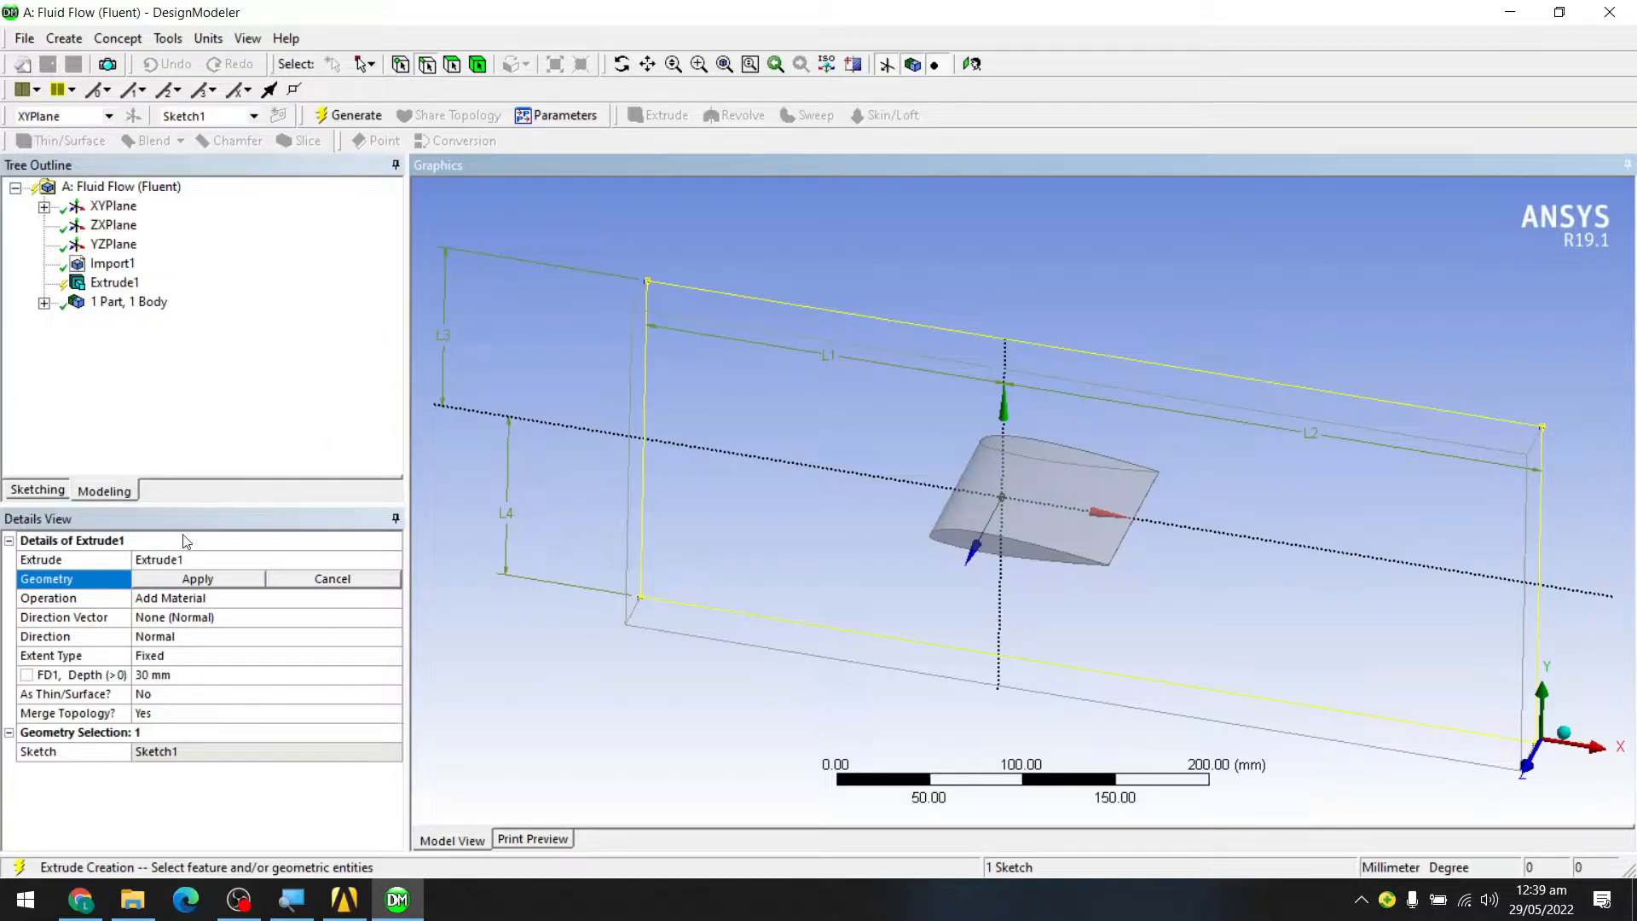
pyautogui.click(202, 579)
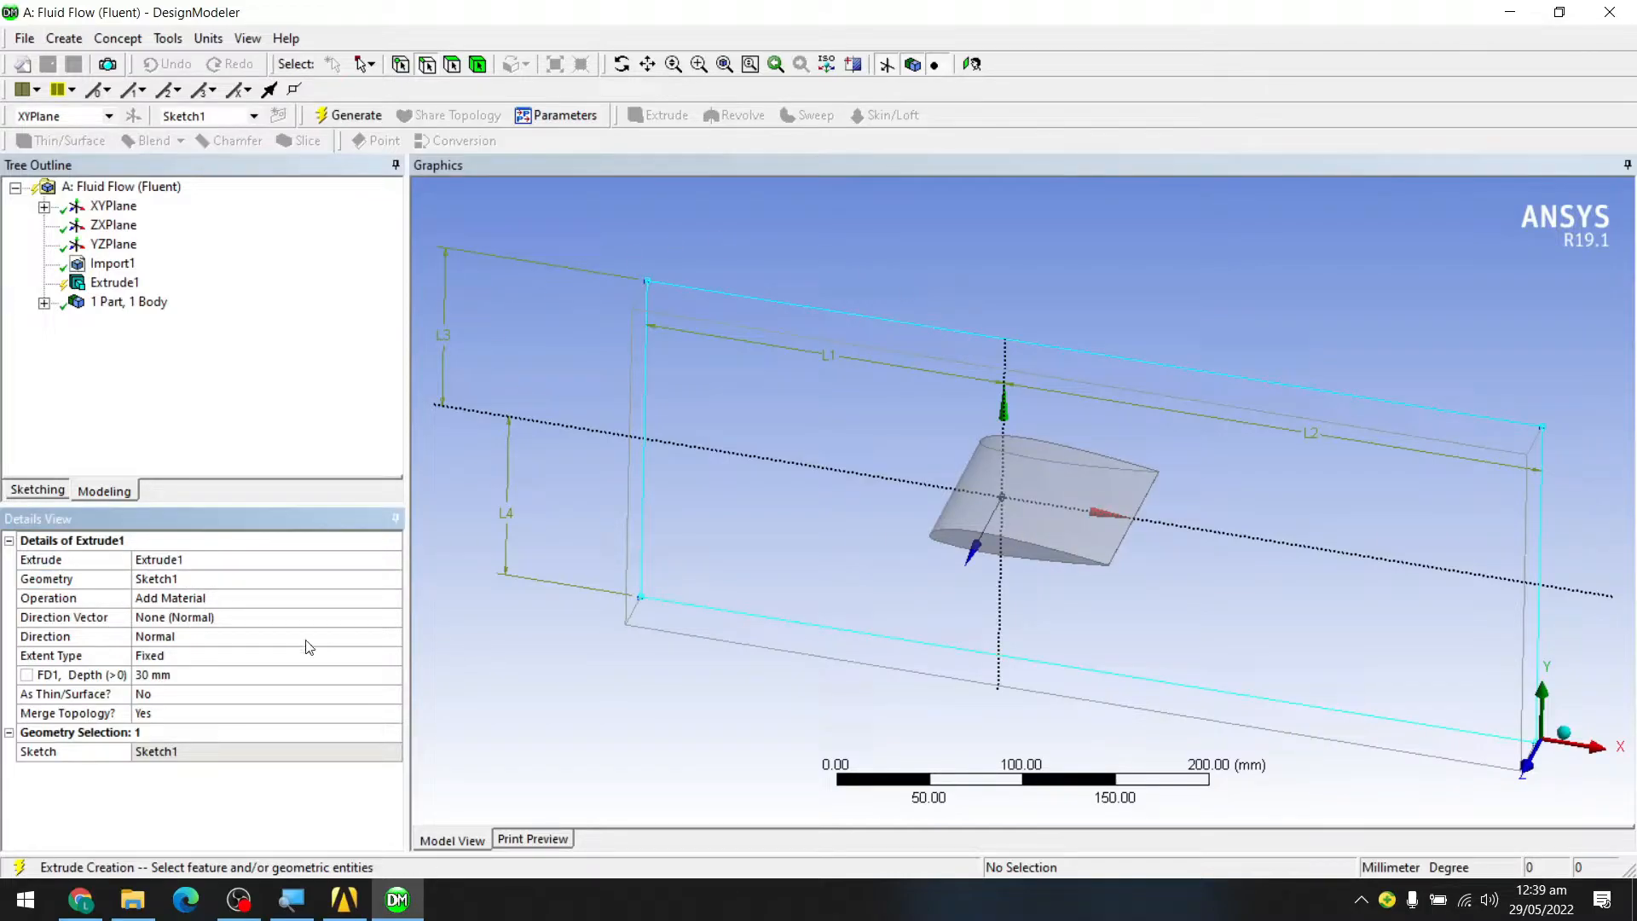
# - Set the extrusion's operation to Add Frozen and its direction to Both - Symmetric
pyautogui.click(238, 600)
pyautogui.click(391, 599)
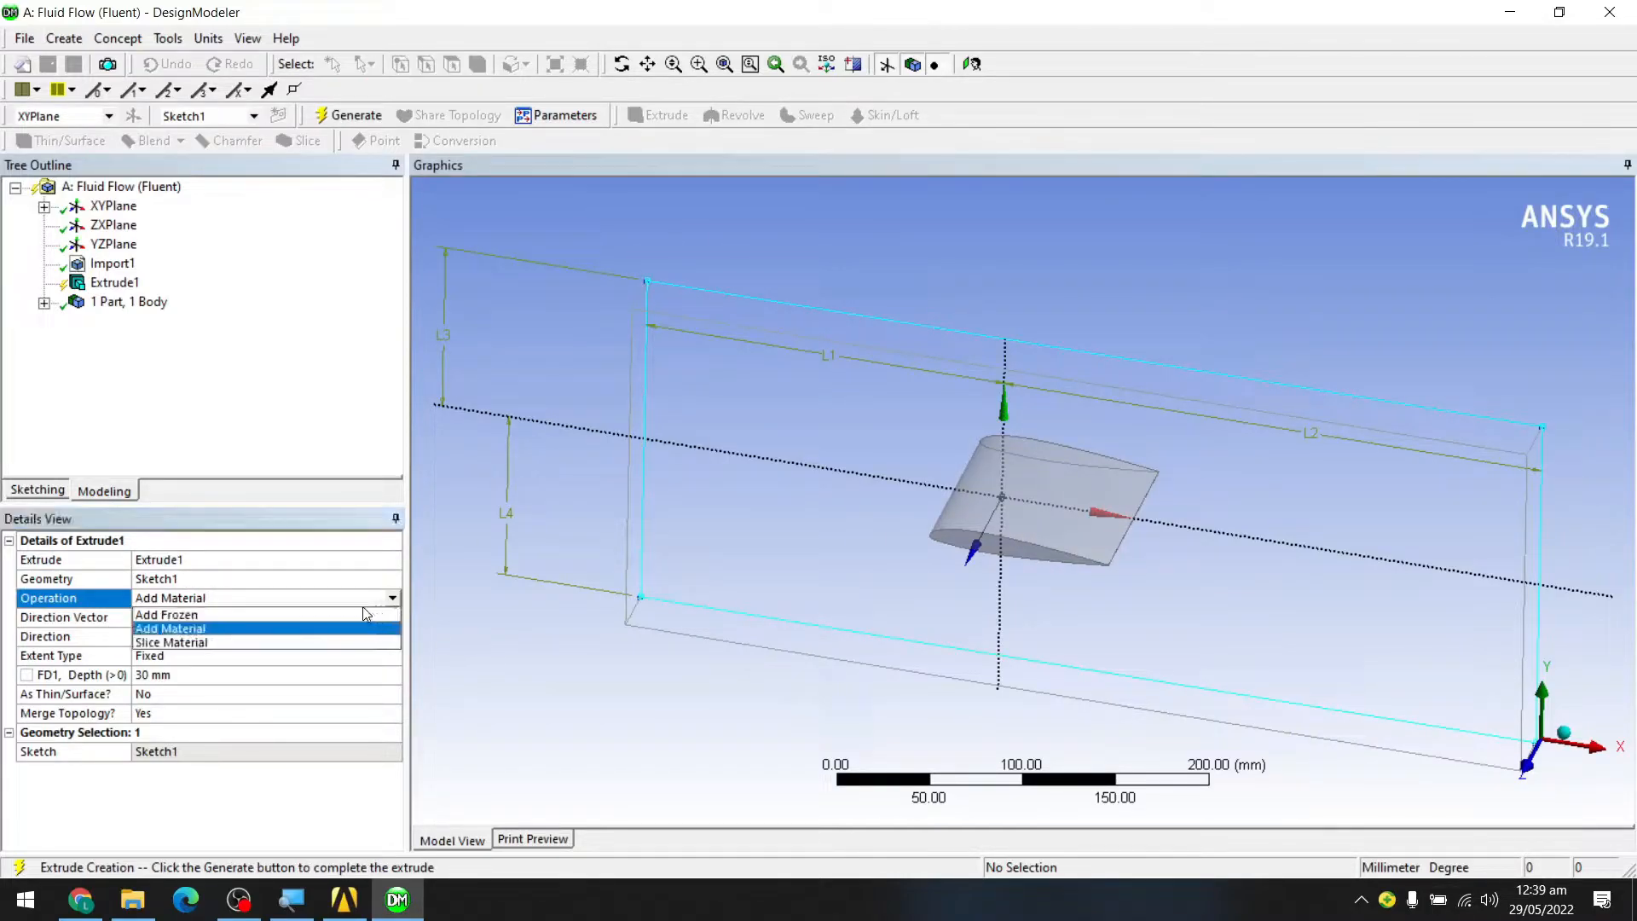
pyautogui.click(321, 615)
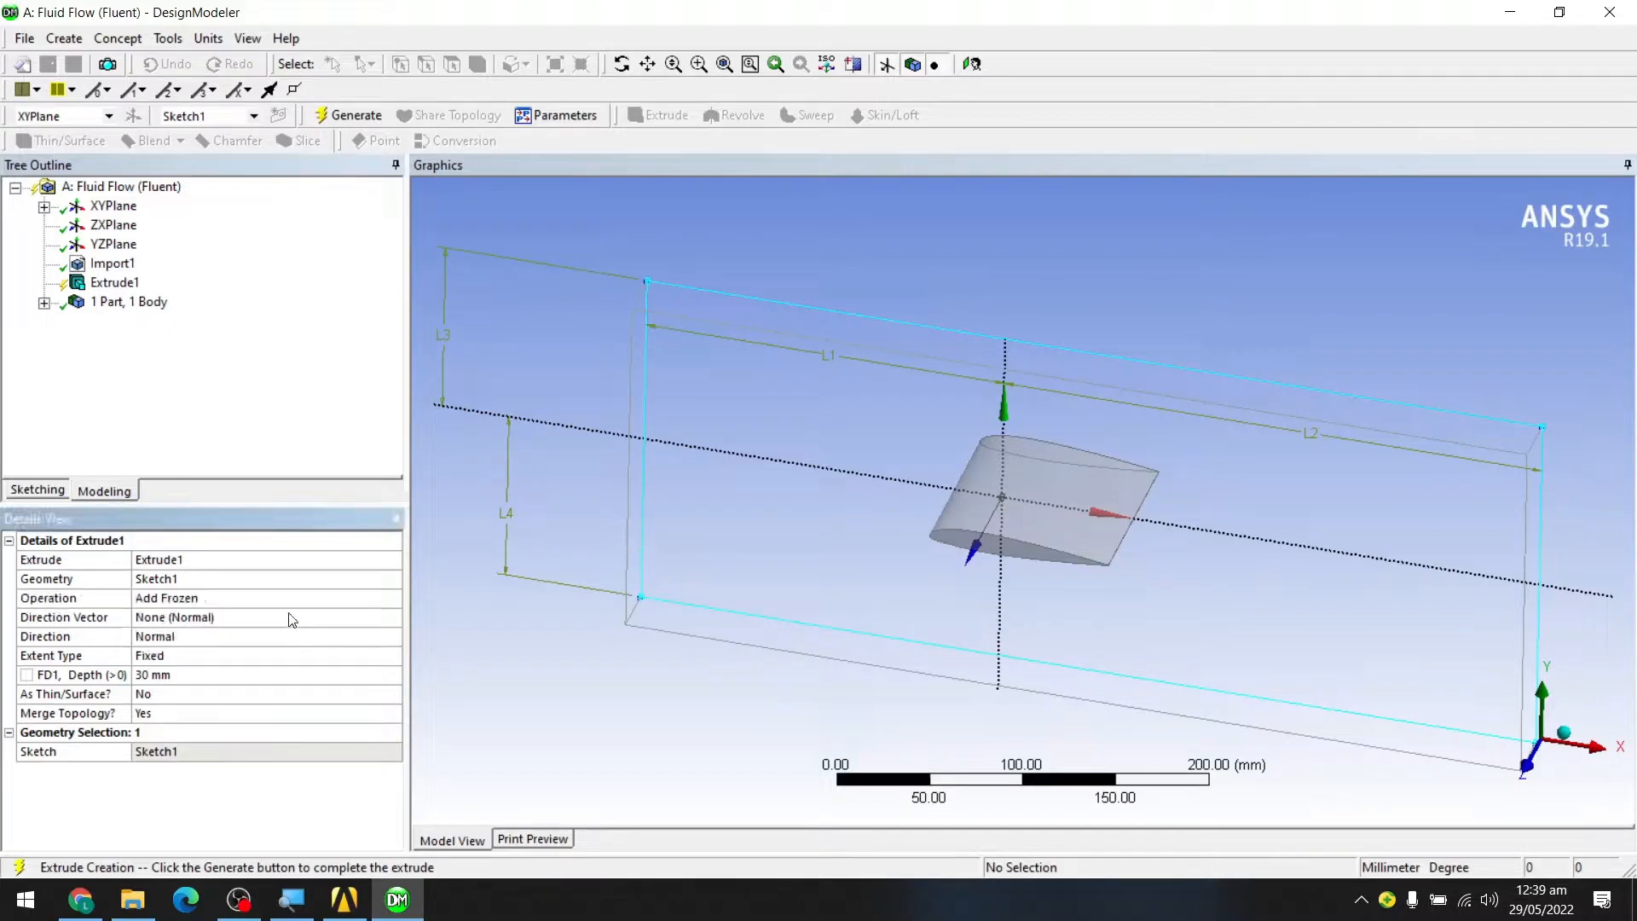
pyautogui.click(204, 636)
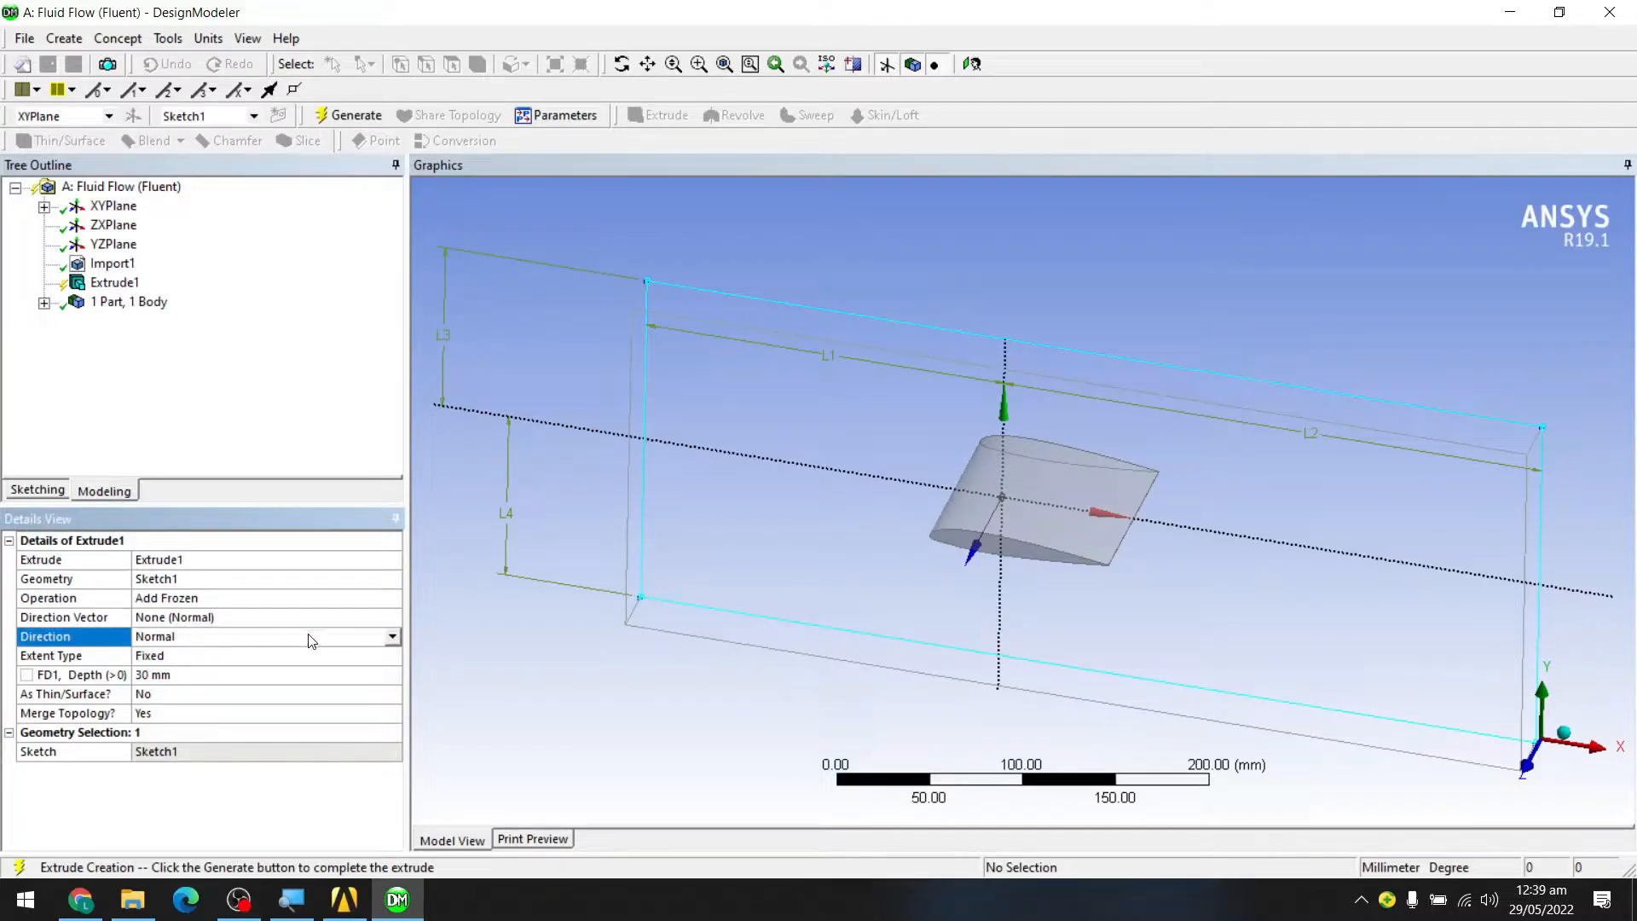
pyautogui.click(392, 637)
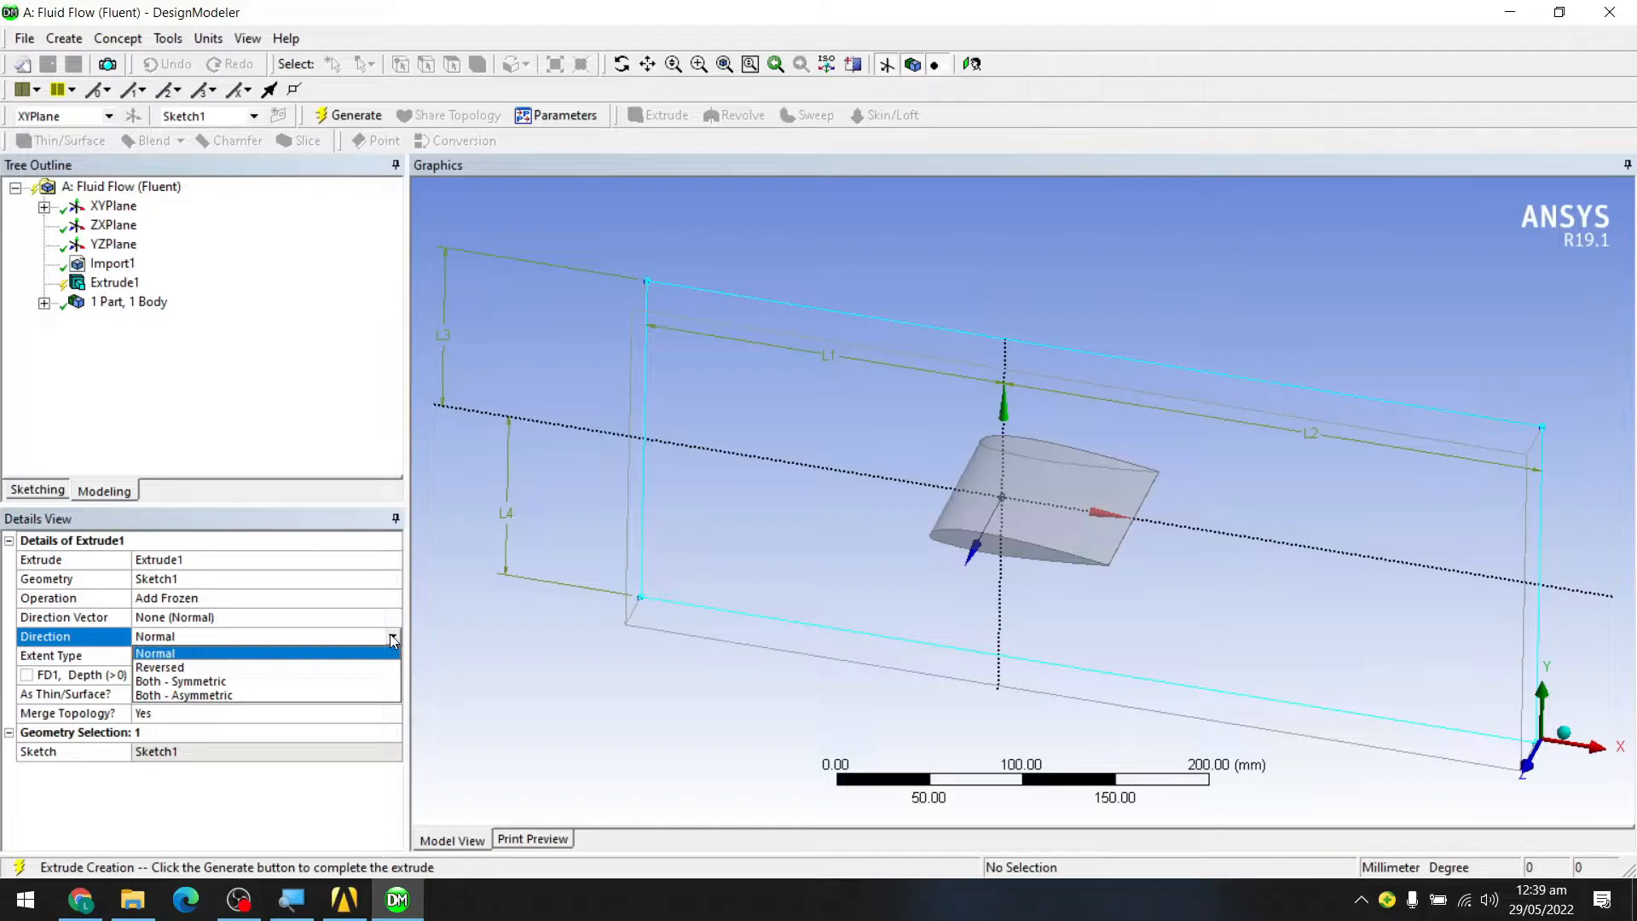
pyautogui.click(300, 681)
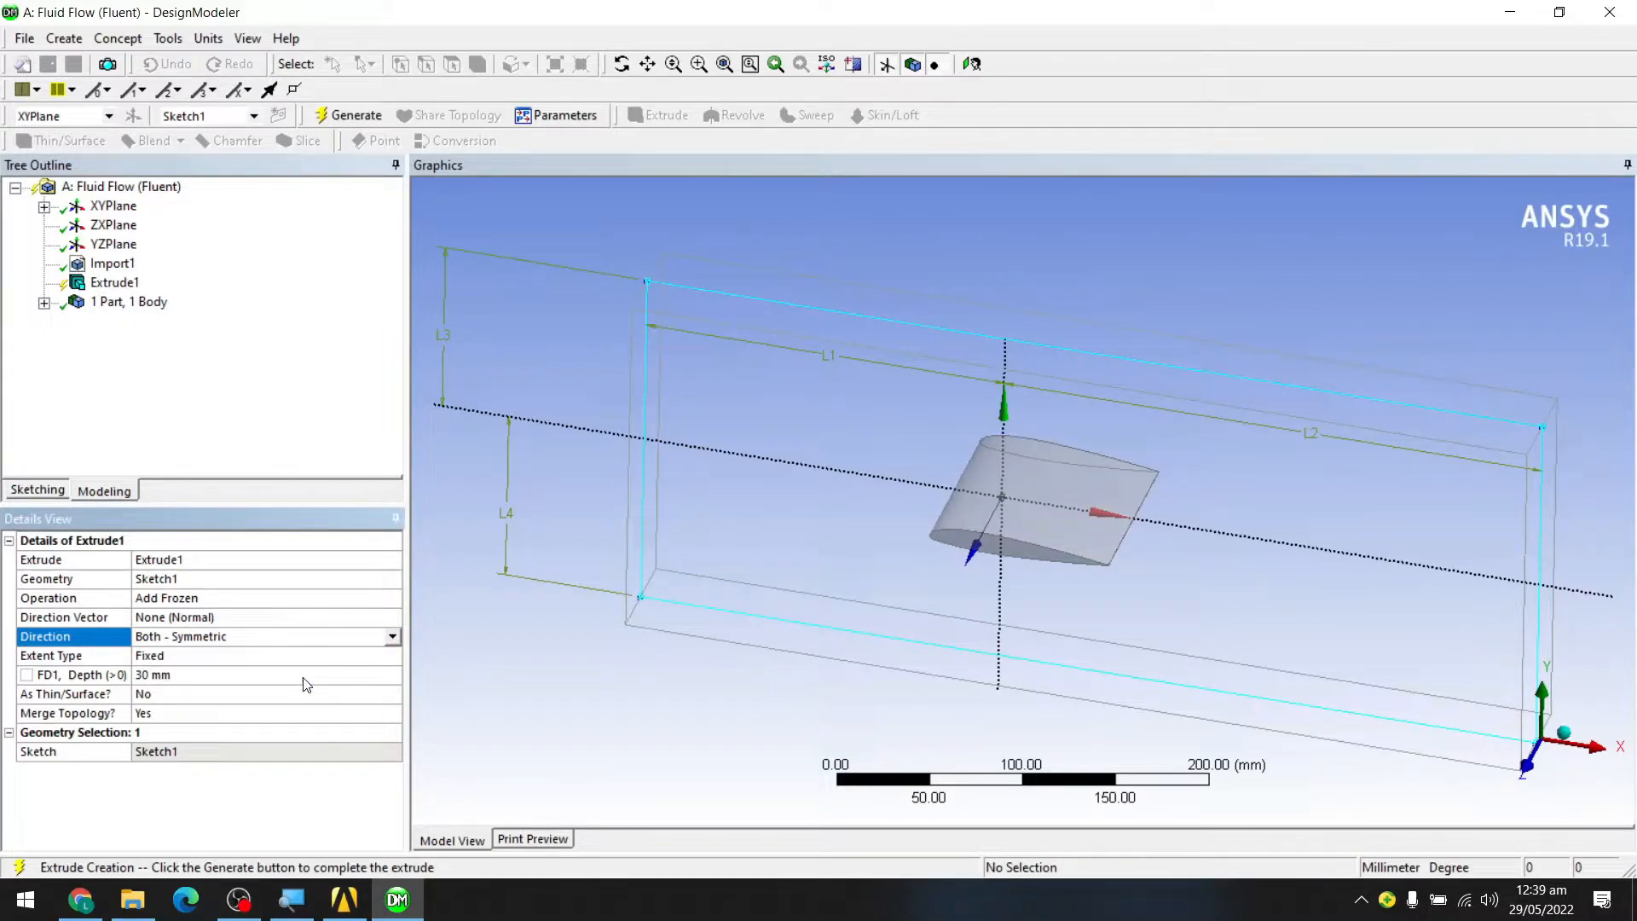
# - Set the extrusion depth to 50 mm and generate the flow domain body around the airfoil
pyautogui.click(299, 677)
pyautogui.write('50')
pyautogui.press('Return')
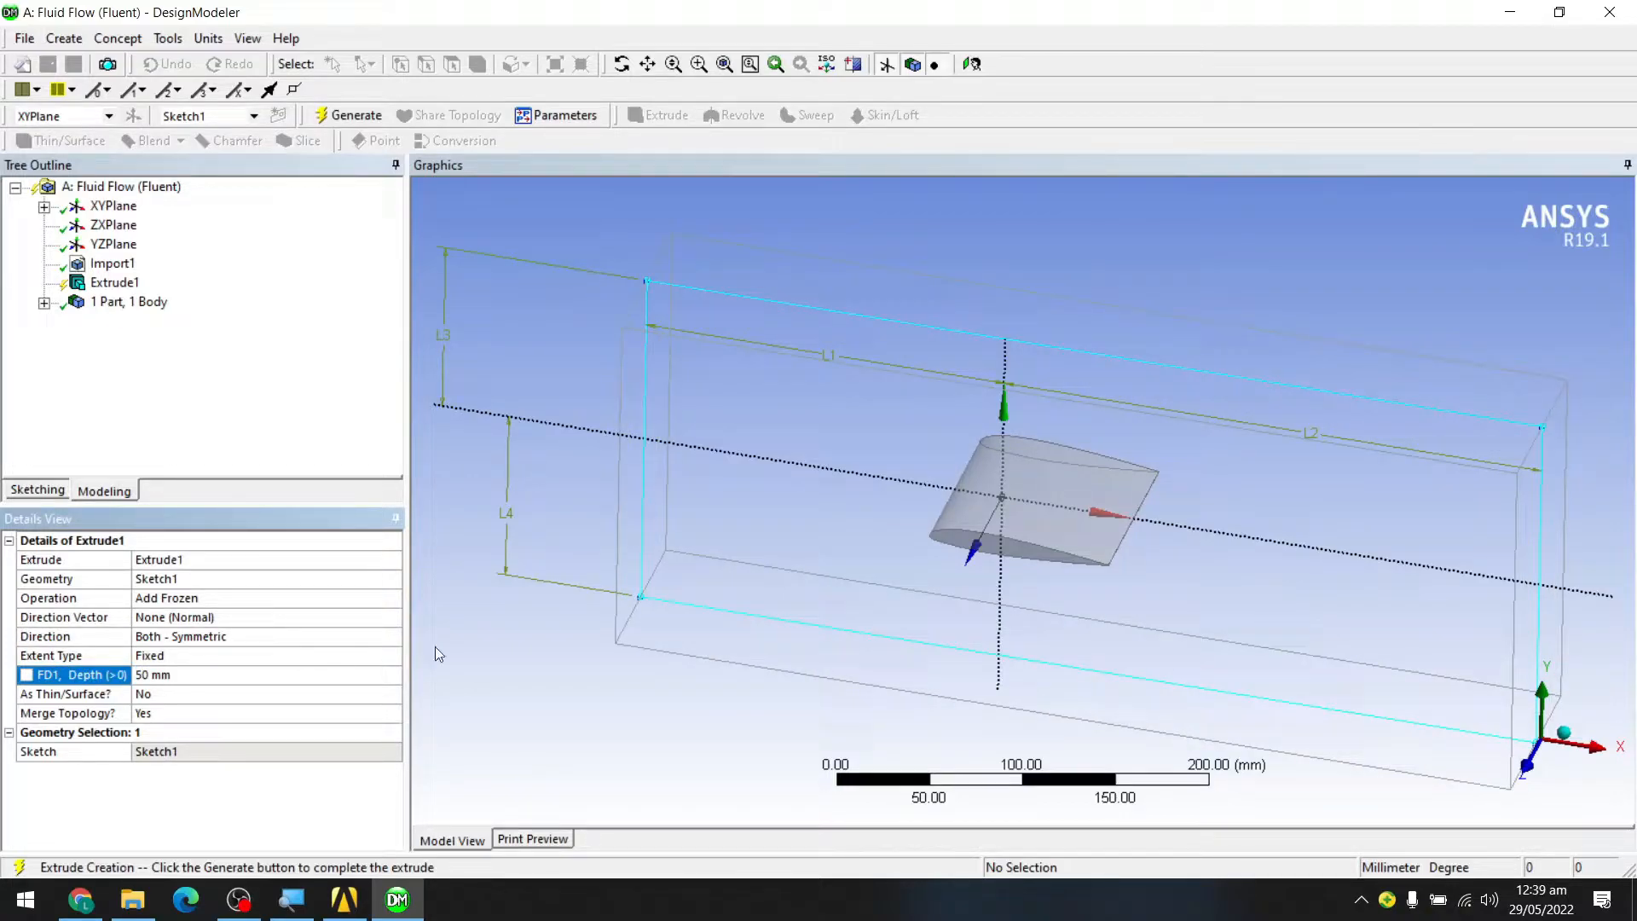
pyautogui.moveTo(938, 679)
pyautogui.mouseDown(button='middle')
pyautogui.moveTo(774, 621)
pyautogui.moveTo(746, 670)
pyautogui.moveTo(847, 637)
pyautogui.moveTo(938, 650)
pyautogui.mouseUp(button='middle')
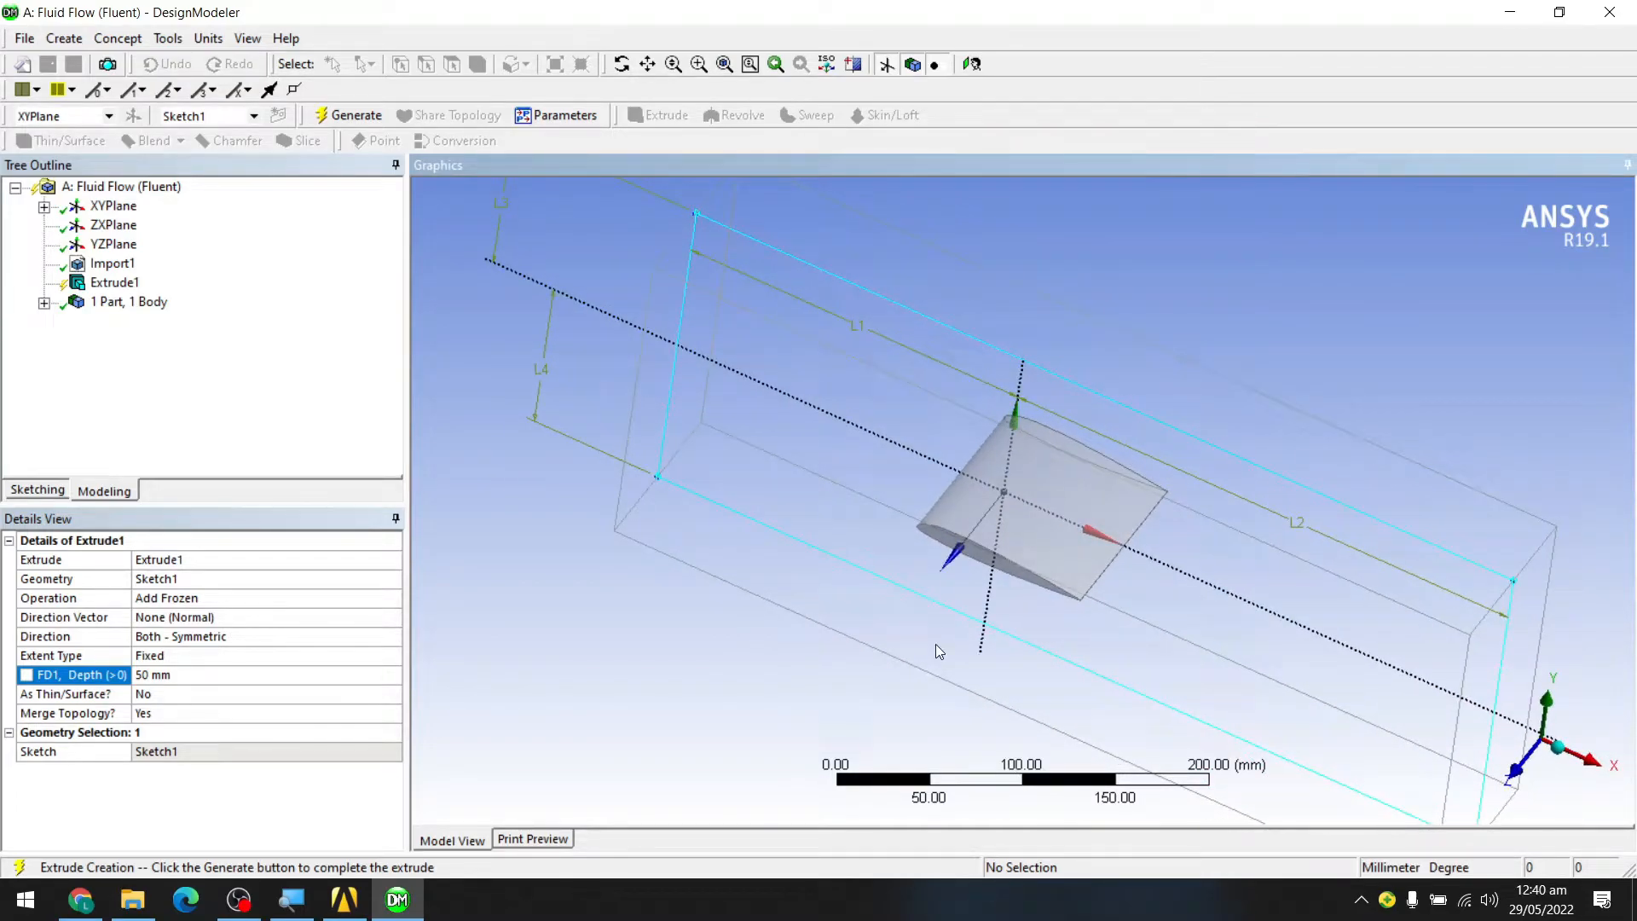
pyautogui.scroll(2, 936, 650)
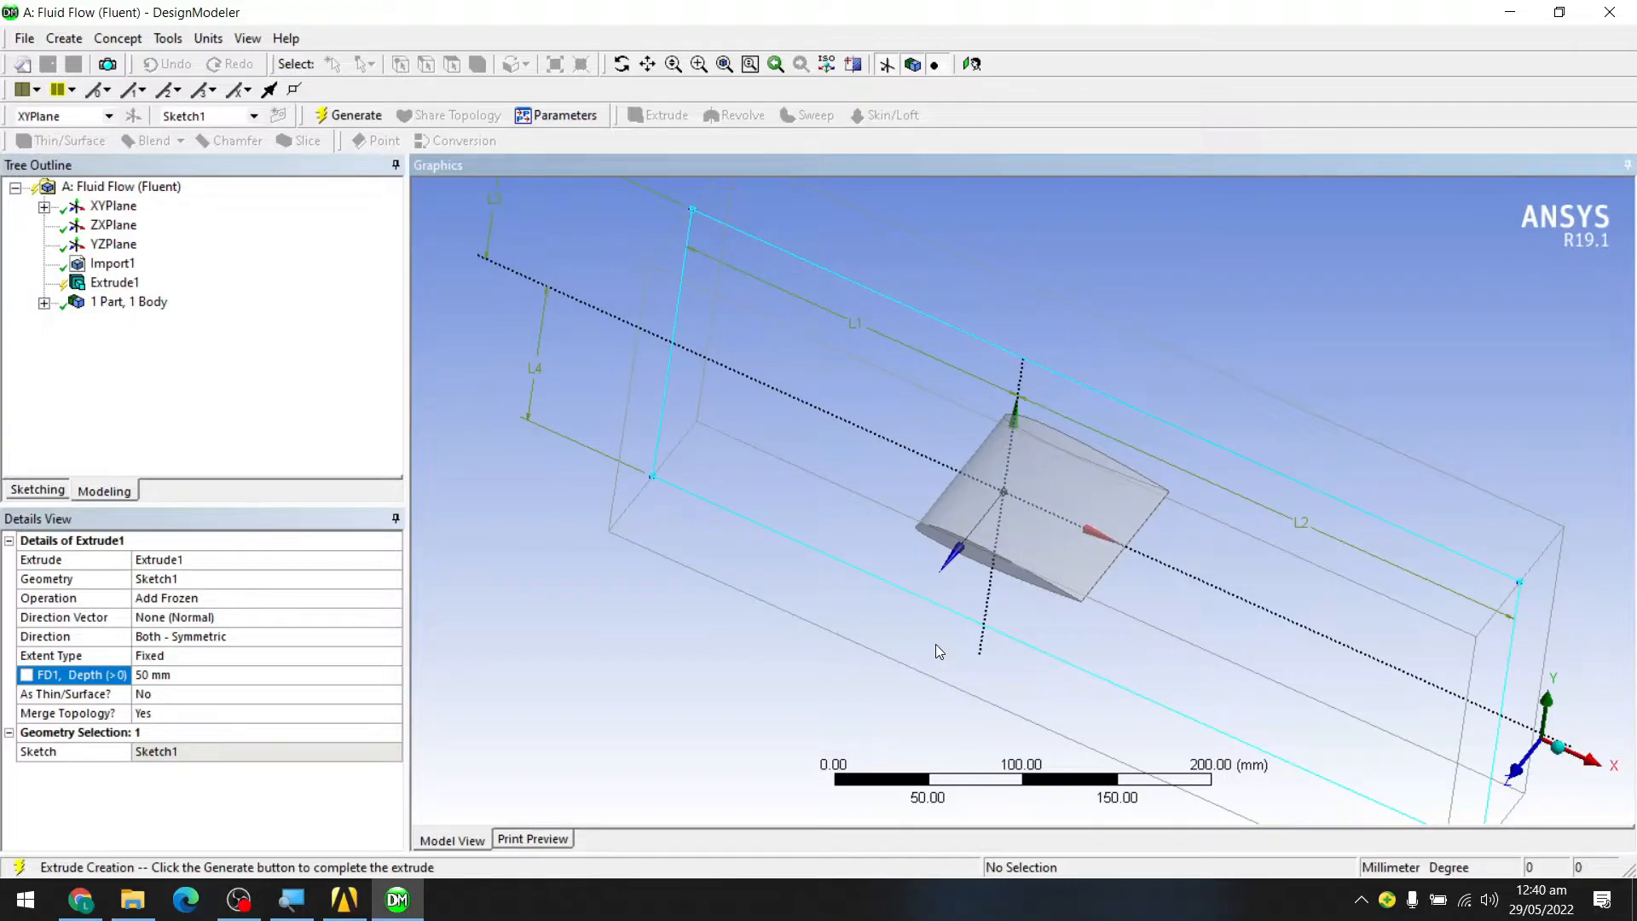
pyautogui.scroll(-1, 936, 650)
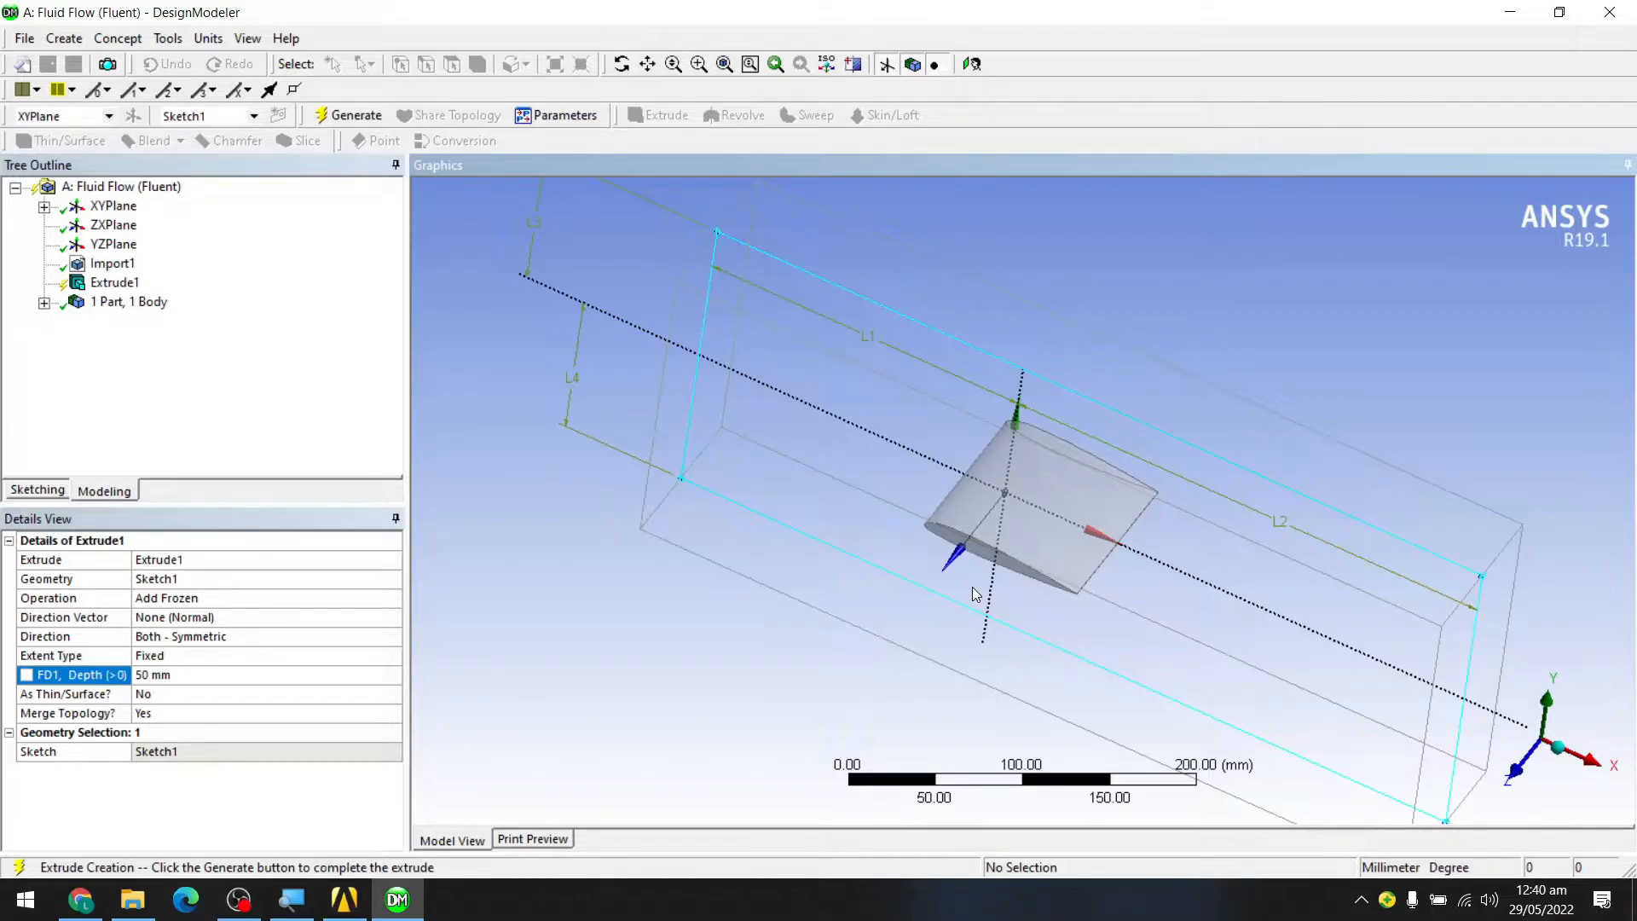
pyautogui.scroll(-3, 1056, 578)
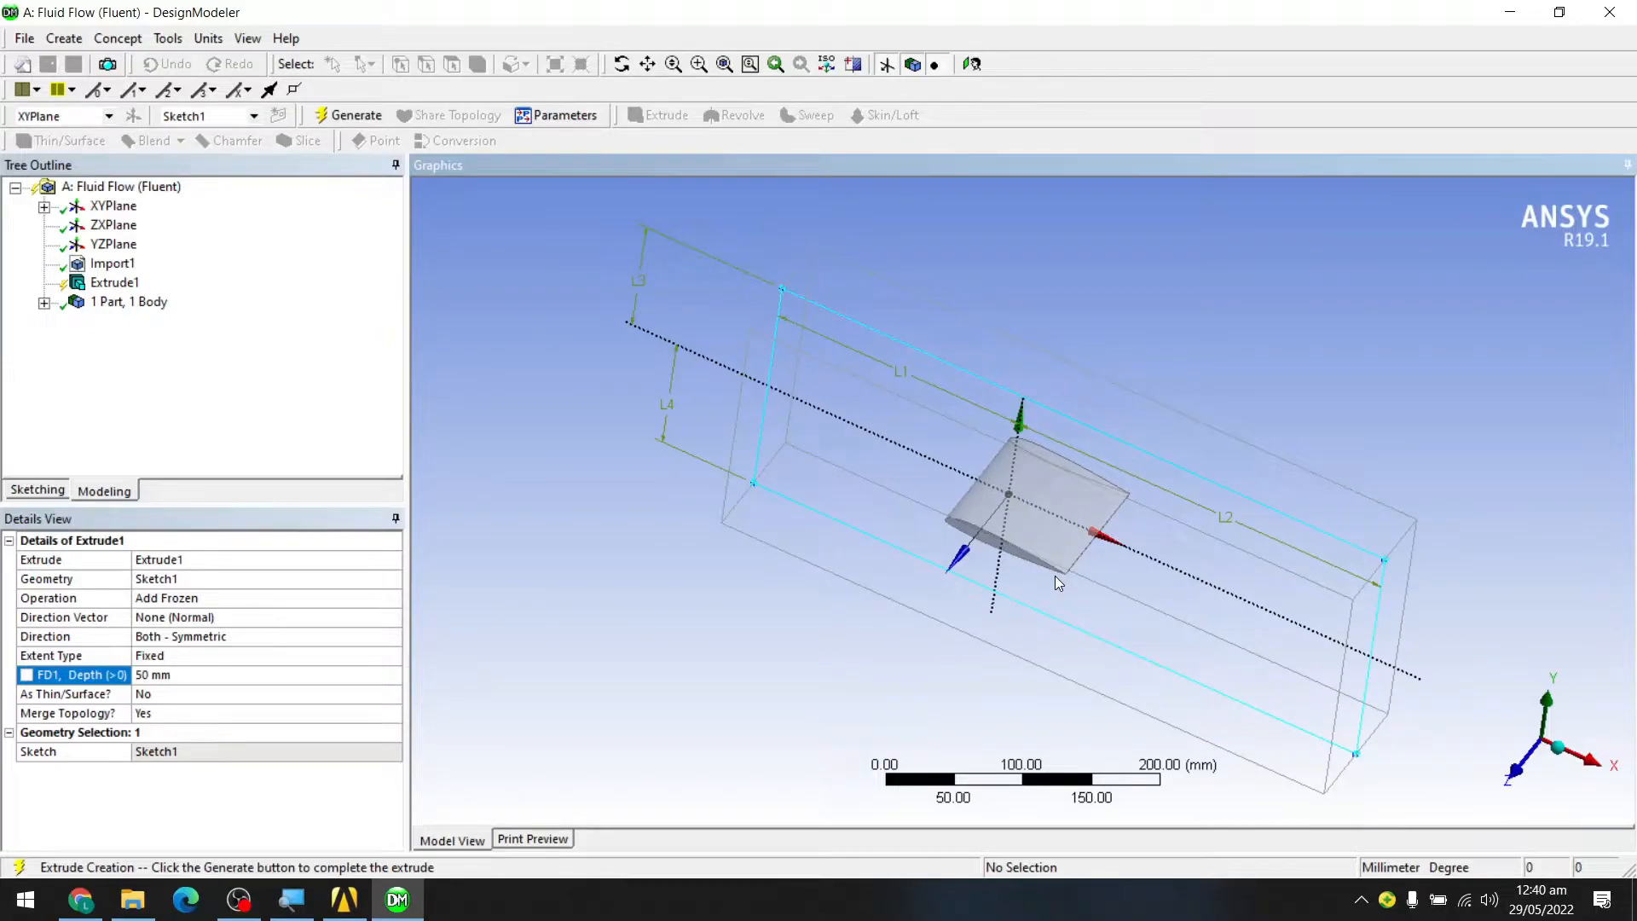
pyautogui.moveTo(1055, 576); pyautogui.dragTo(1003, 495, button='middle')
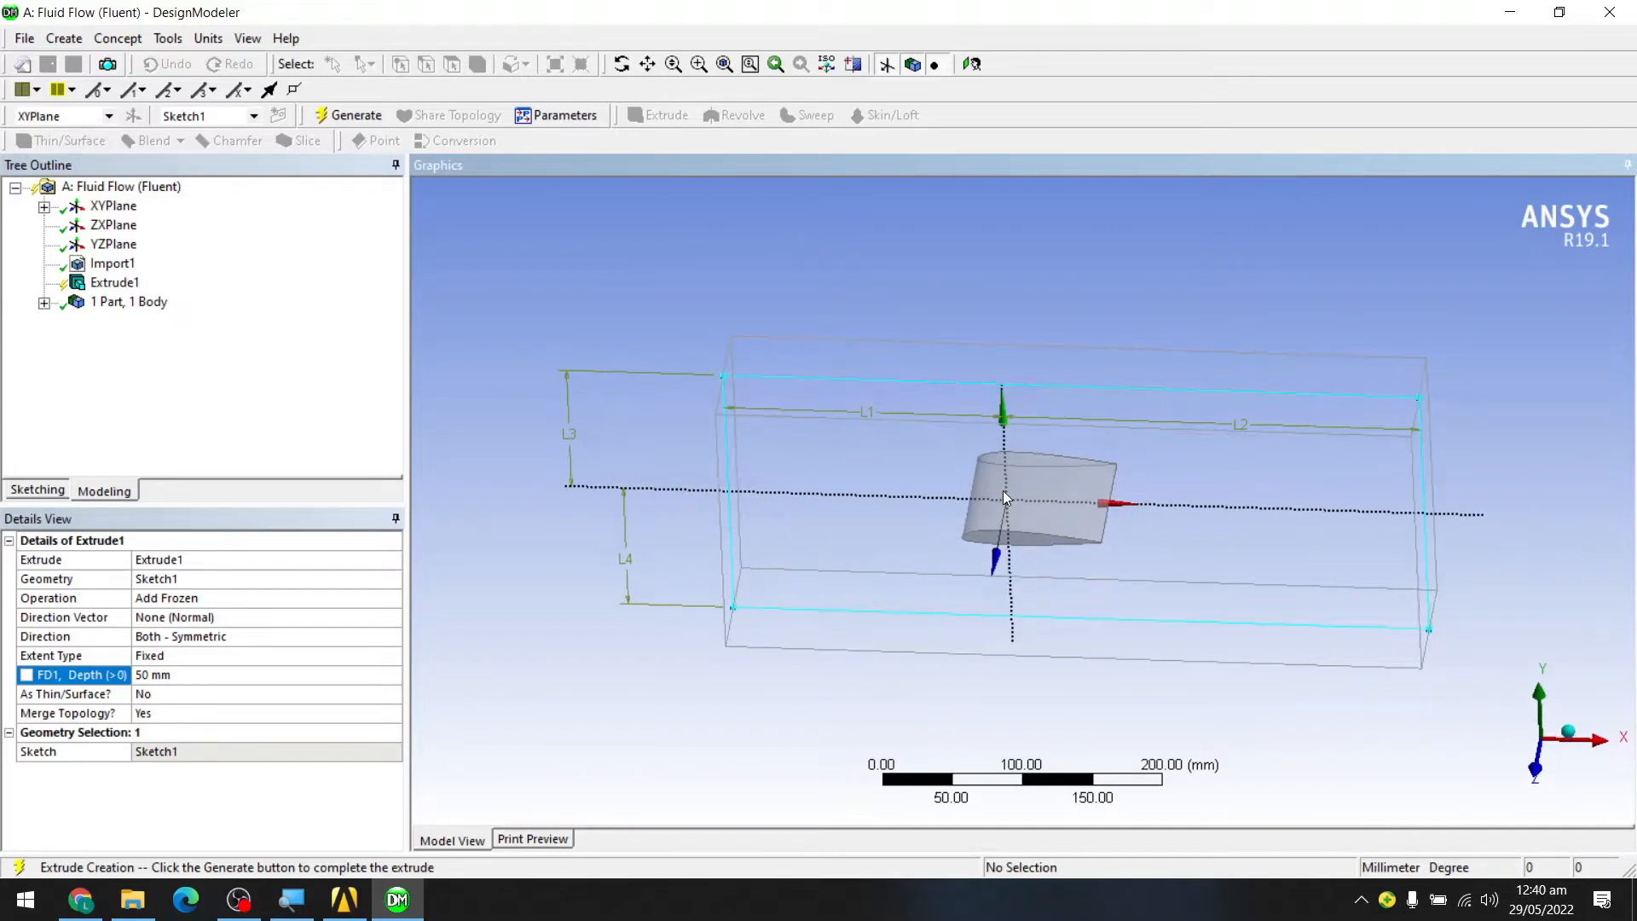
pyautogui.scroll(-2, 1004, 498)
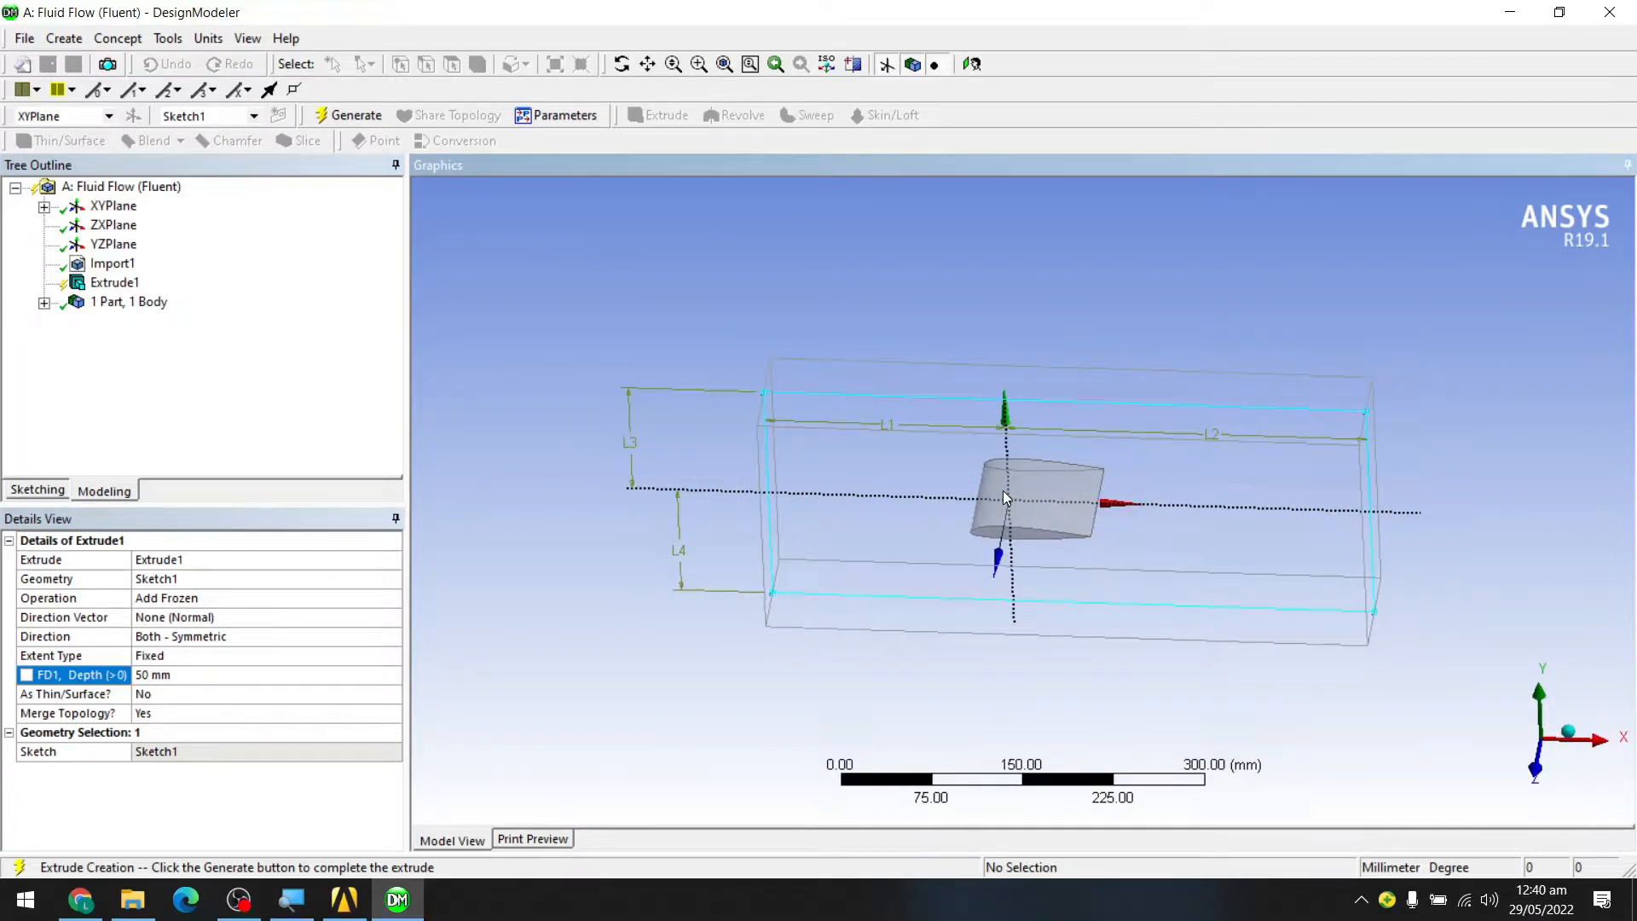
pyautogui.moveTo(1002, 498); pyautogui.dragTo(1088, 534, button='middle')
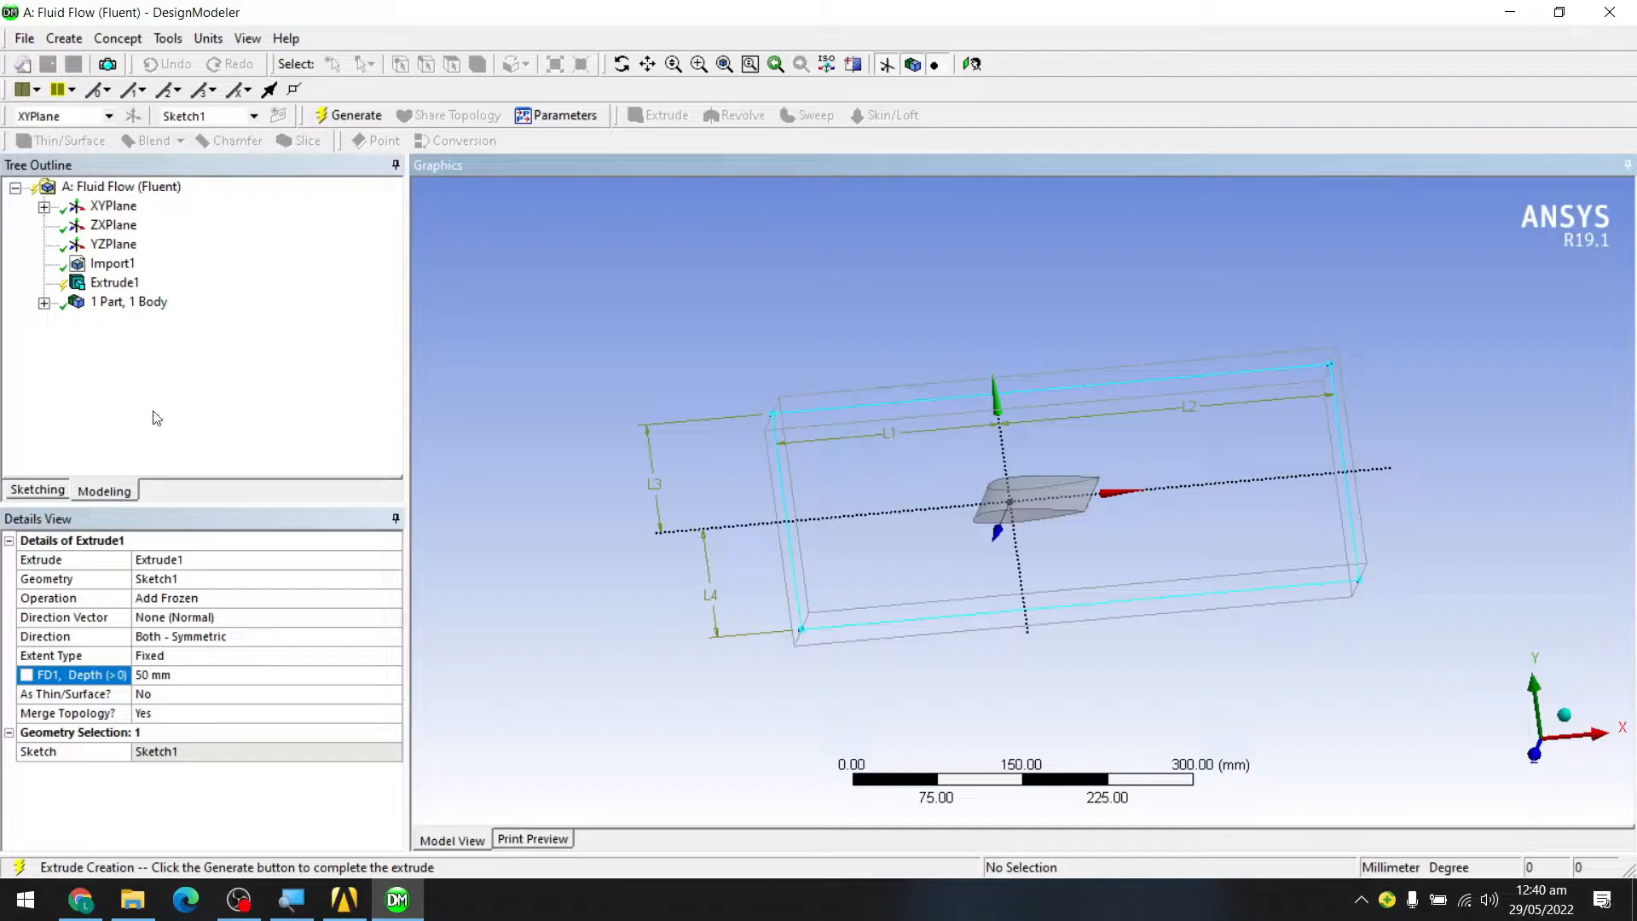
pyautogui.click(352, 117)
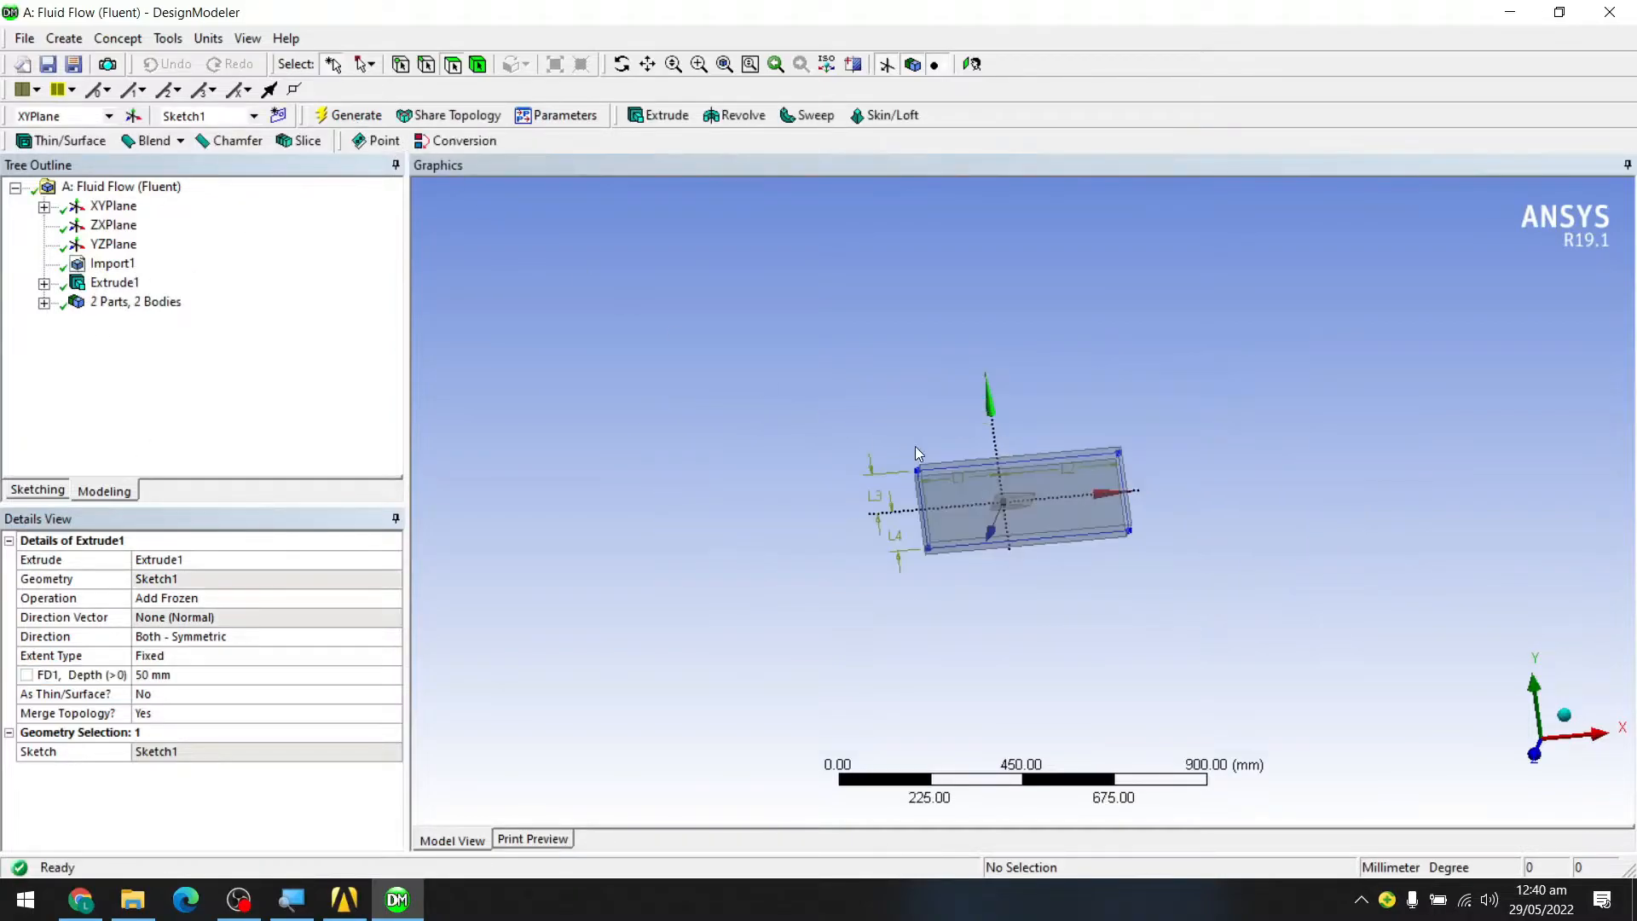
# - Examine the generated flow domain from several sides, including the airfoil's position and profile inside it
pyautogui.scroll(6, 1034, 558)
pyautogui.moveTo(1032, 556); pyautogui.dragTo(497, 380, button='middle')
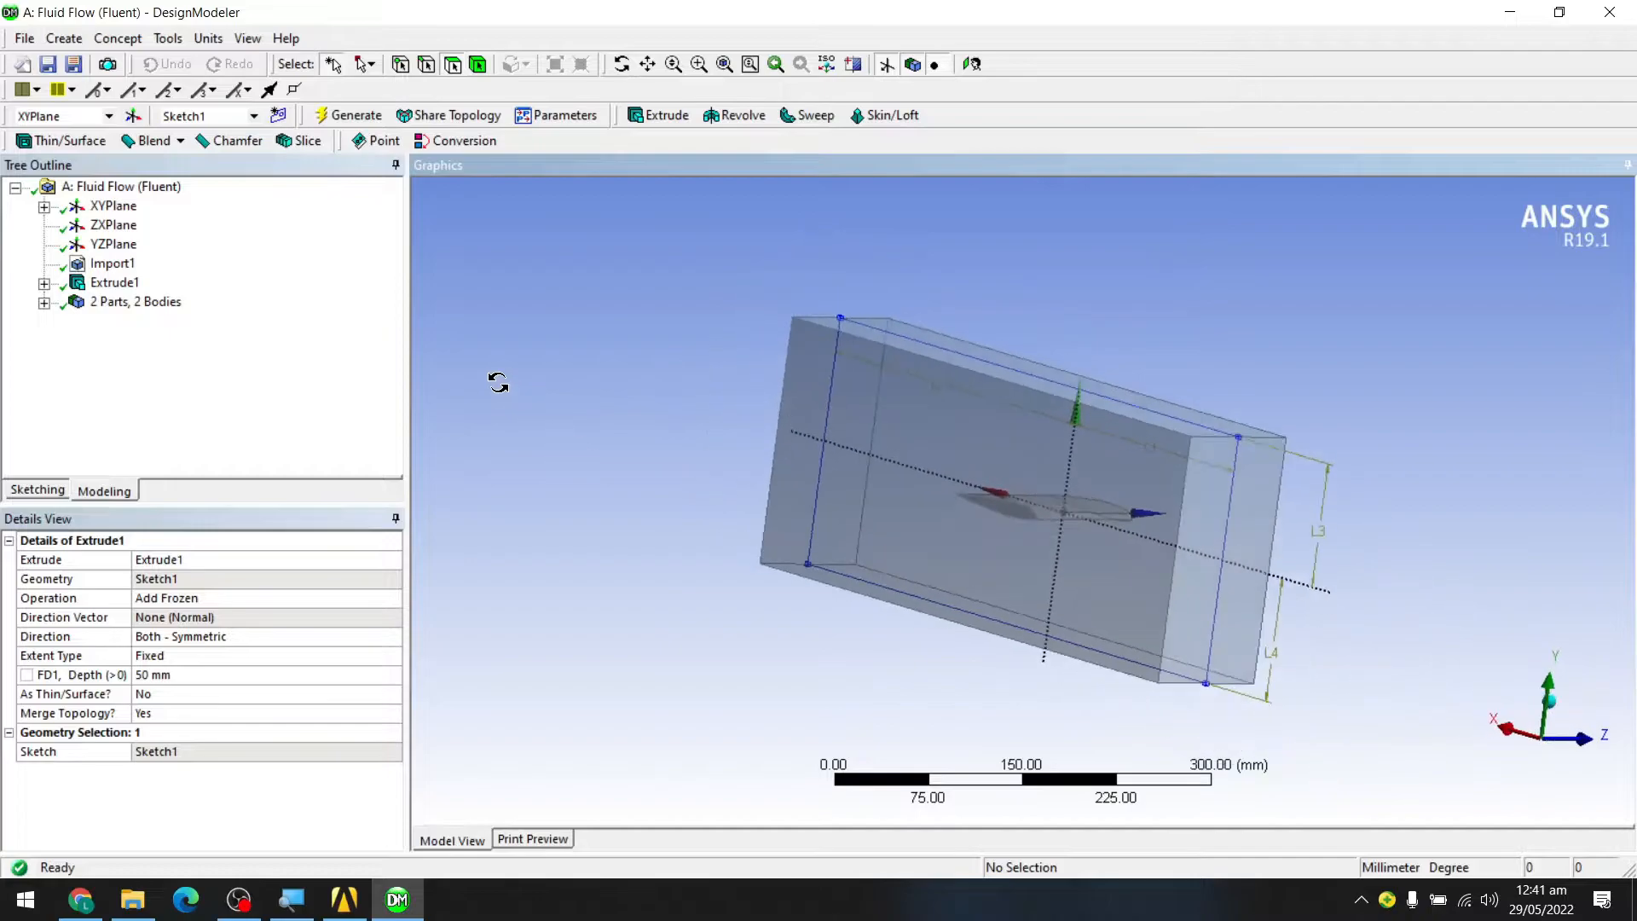
pyautogui.moveTo(1049, 489); pyautogui.dragTo(601, 470, button='middle')
pyautogui.scroll(-1, 1052, 493)
pyautogui.scroll(8, 998, 511)
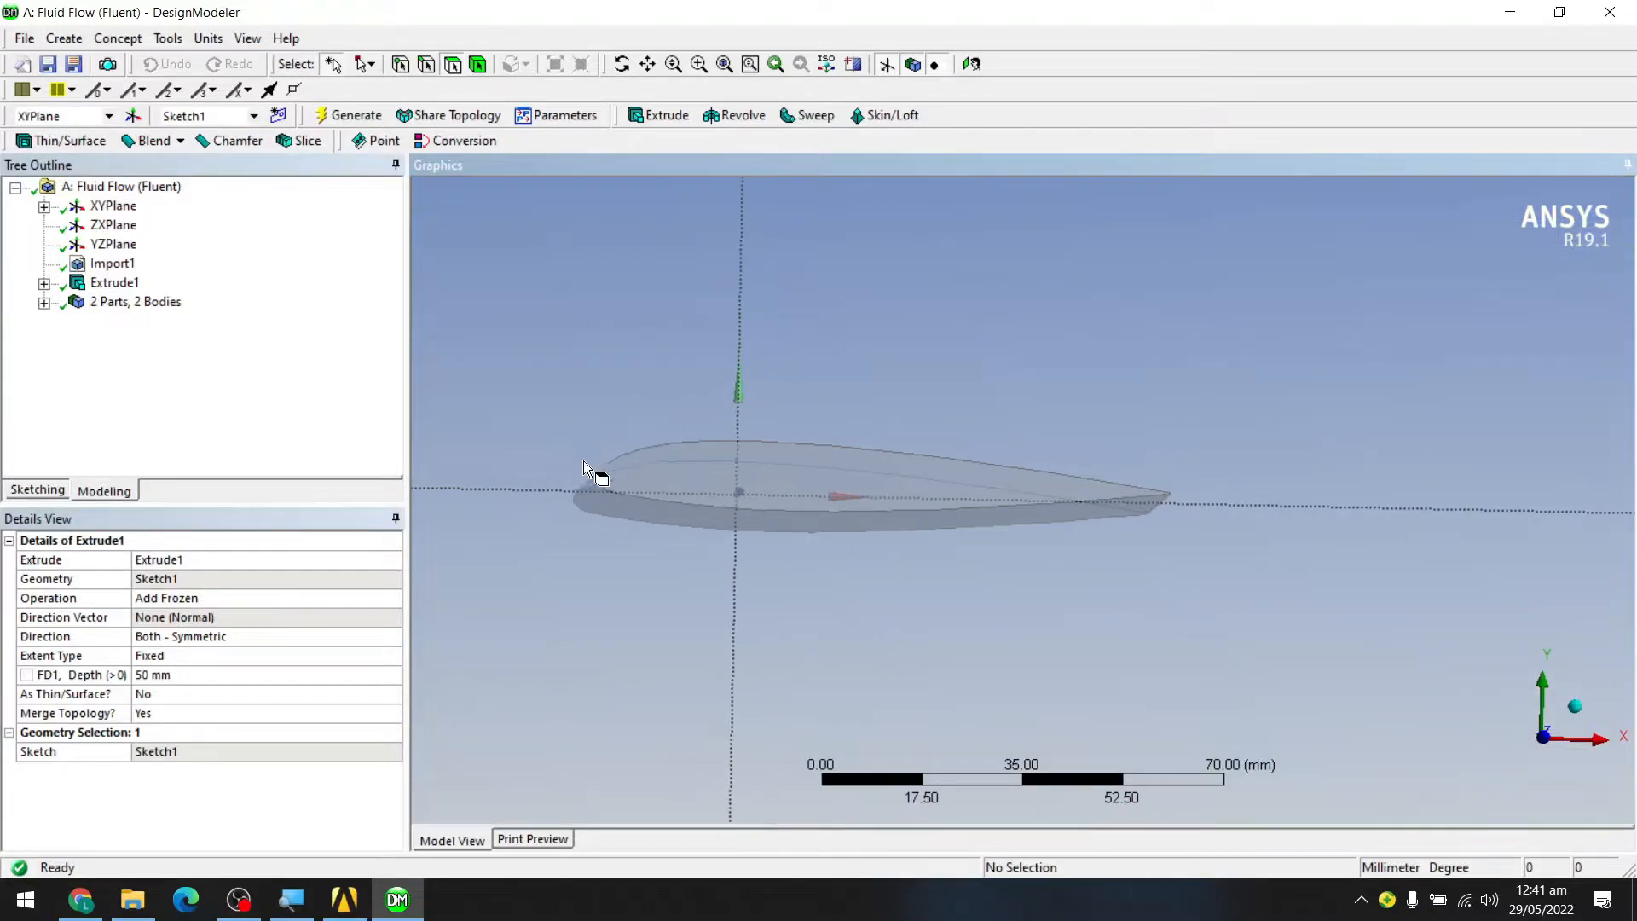
pyautogui.moveTo(631, 497)
pyautogui.mouseDown(button='middle')
pyautogui.moveTo(650, 555)
pyautogui.moveTo(639, 494)
pyautogui.moveTo(611, 522)
pyautogui.moveTo(632, 491)
pyautogui.moveTo(652, 505)
pyautogui.mouseUp(button='middle')
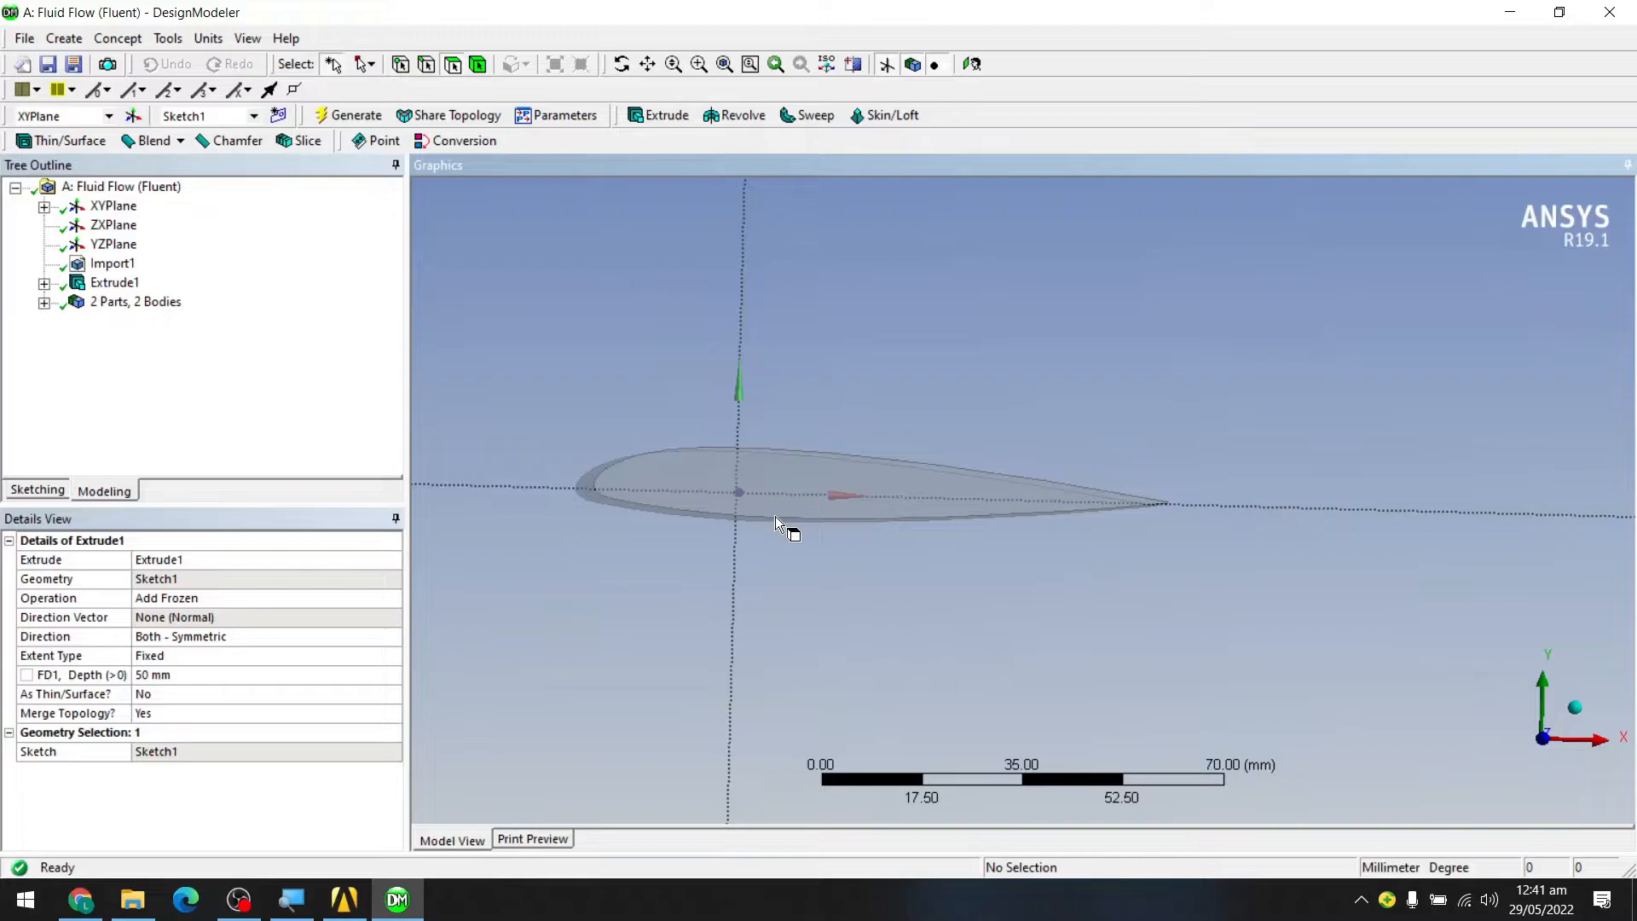
pyautogui.scroll(-3, 775, 516)
pyautogui.scroll(2, 775, 516)
pyautogui.scroll(-1, 776, 518)
pyautogui.scroll(-2, 775, 516)
pyautogui.scroll(1, 894, 546)
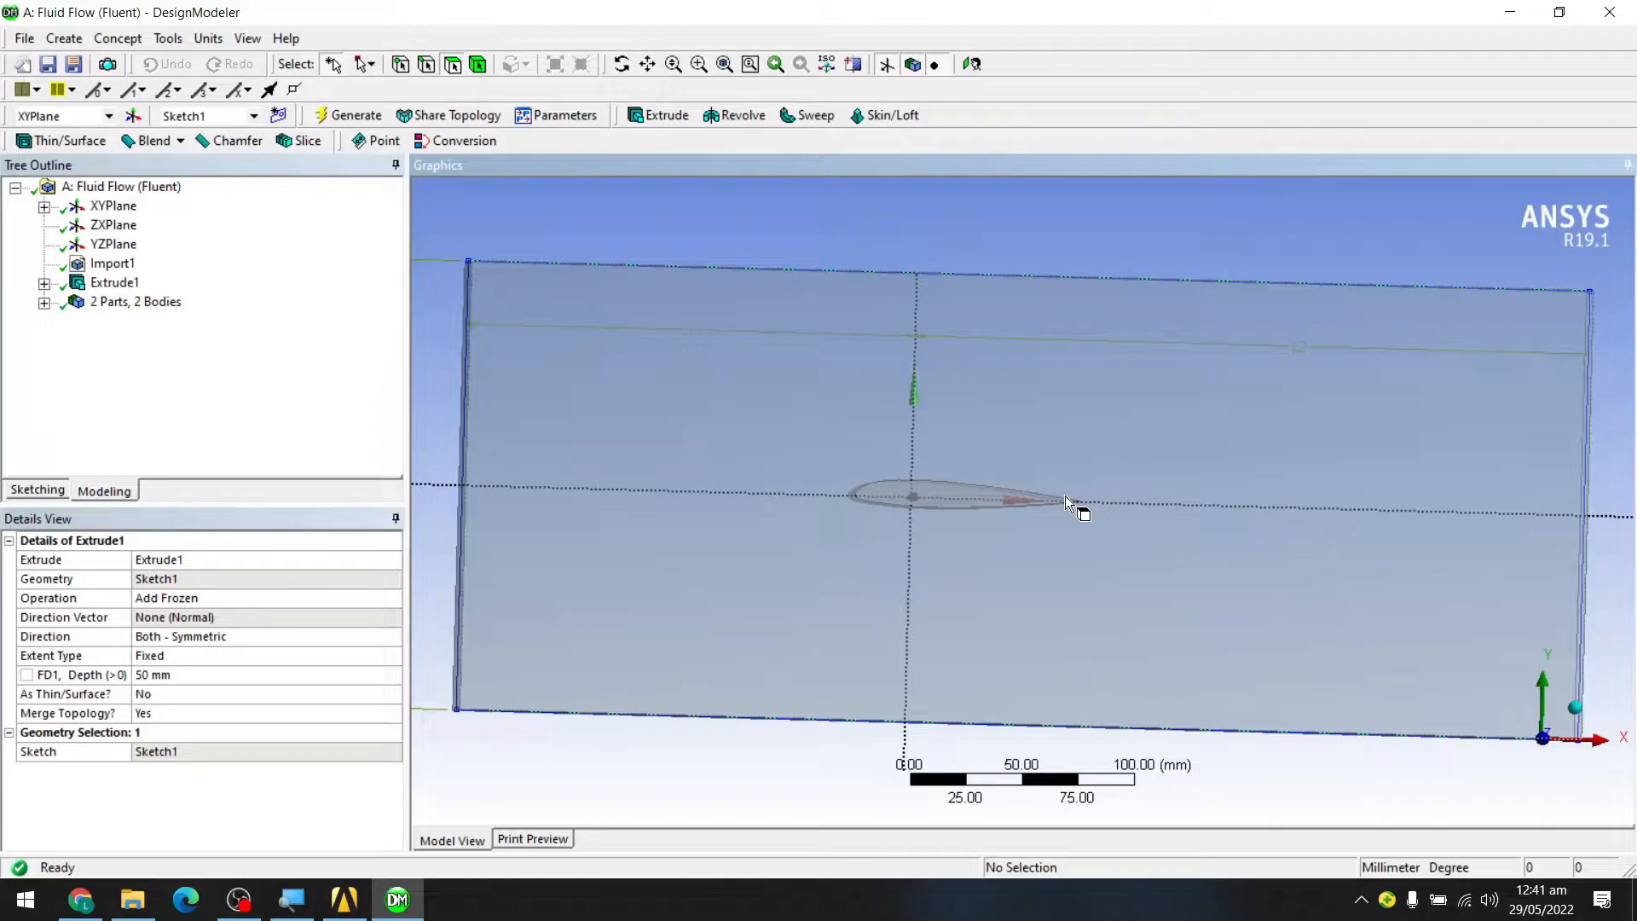
pyautogui.scroll(-1, 938, 483)
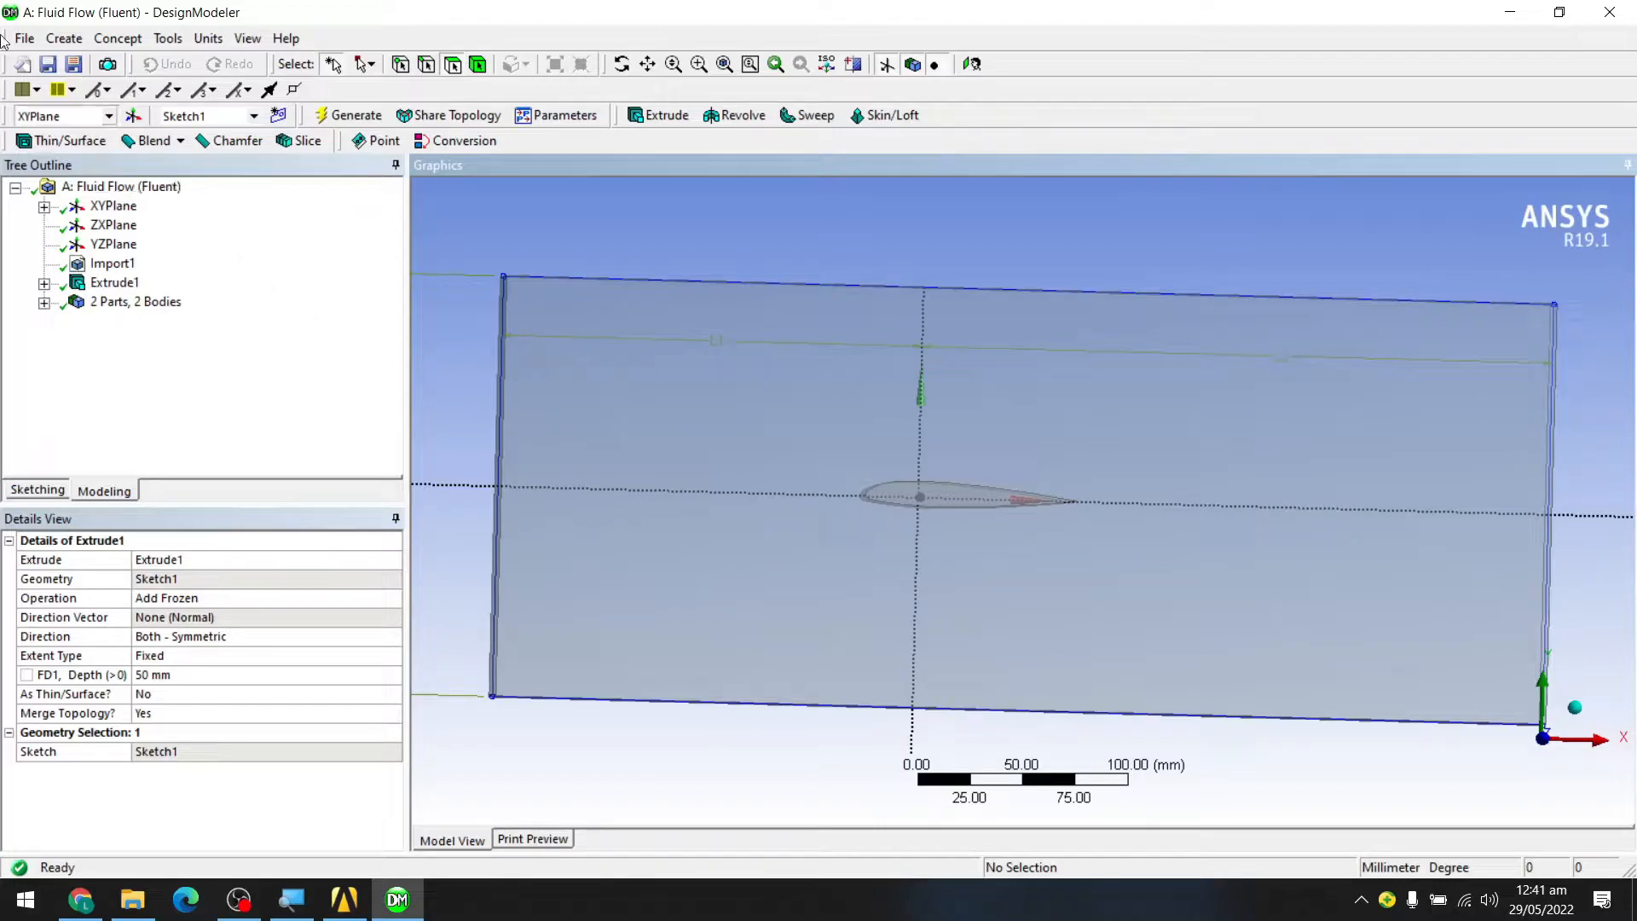
# - Start a Rotate body transformation and assign the airfoil solid as the body to rotate
pyautogui.click(68, 37)
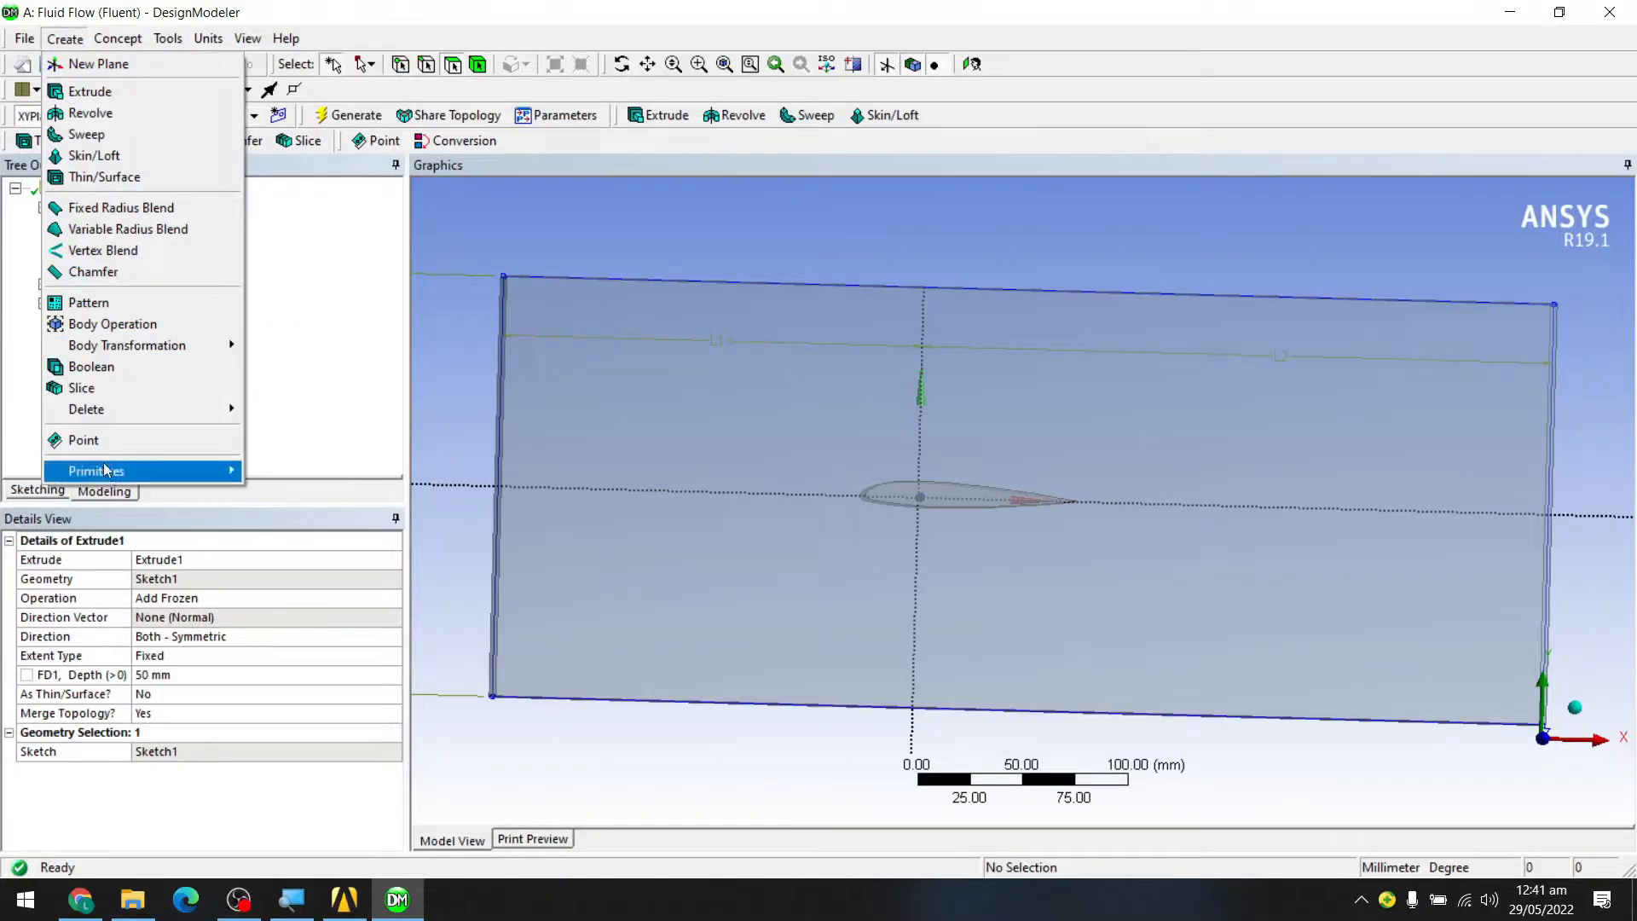
pyautogui.moveTo(212, 353)
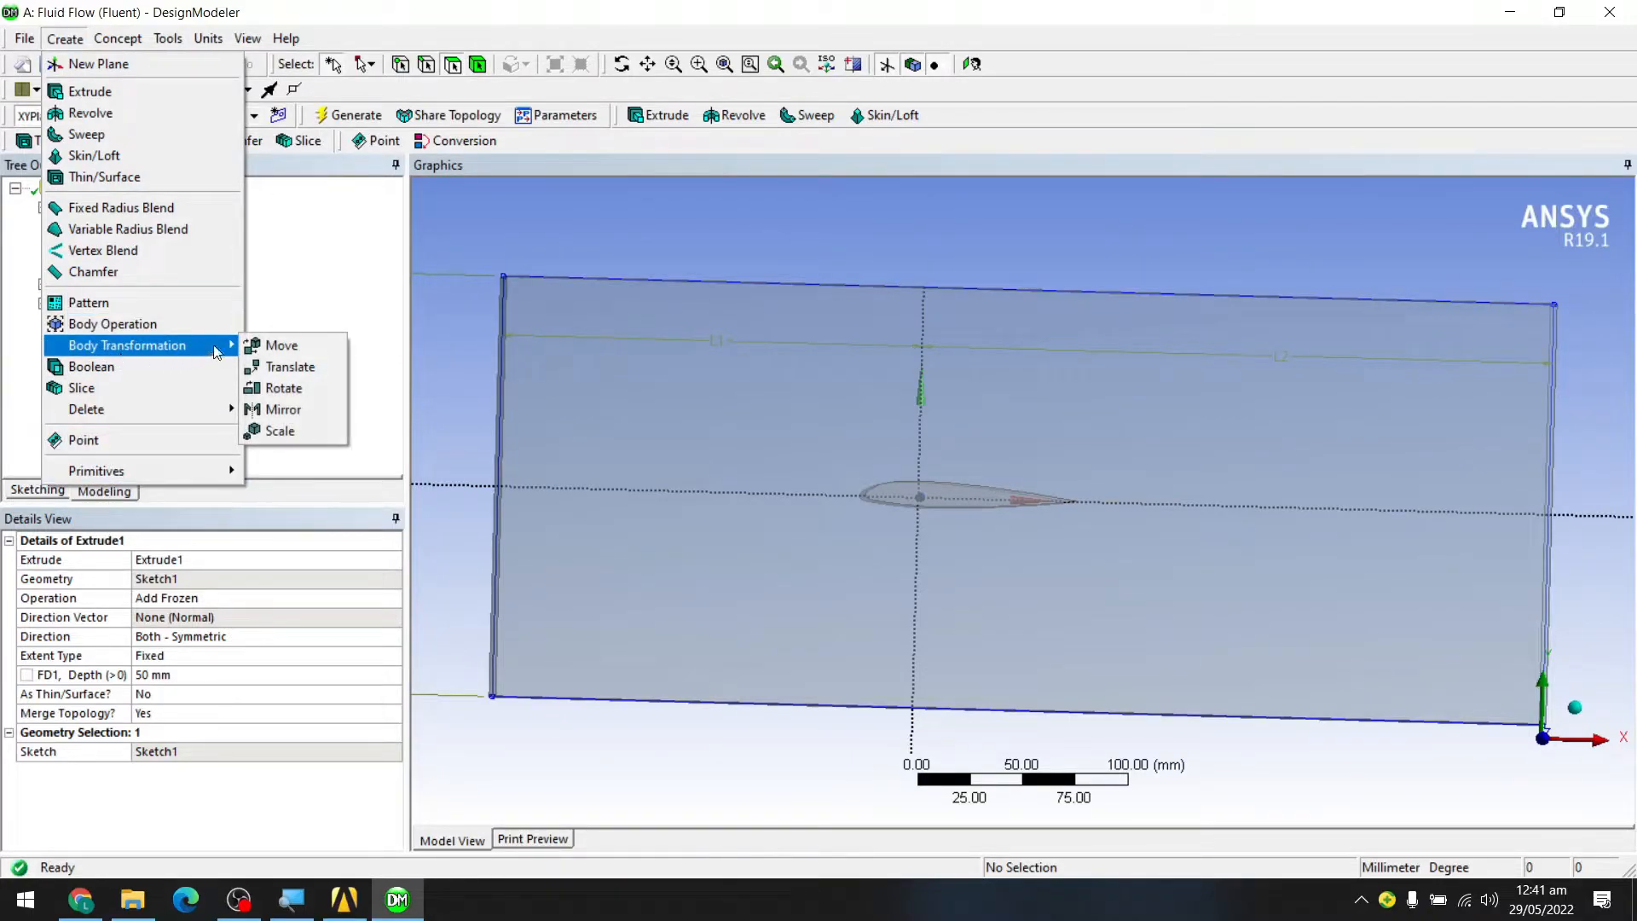
pyautogui.click(311, 389)
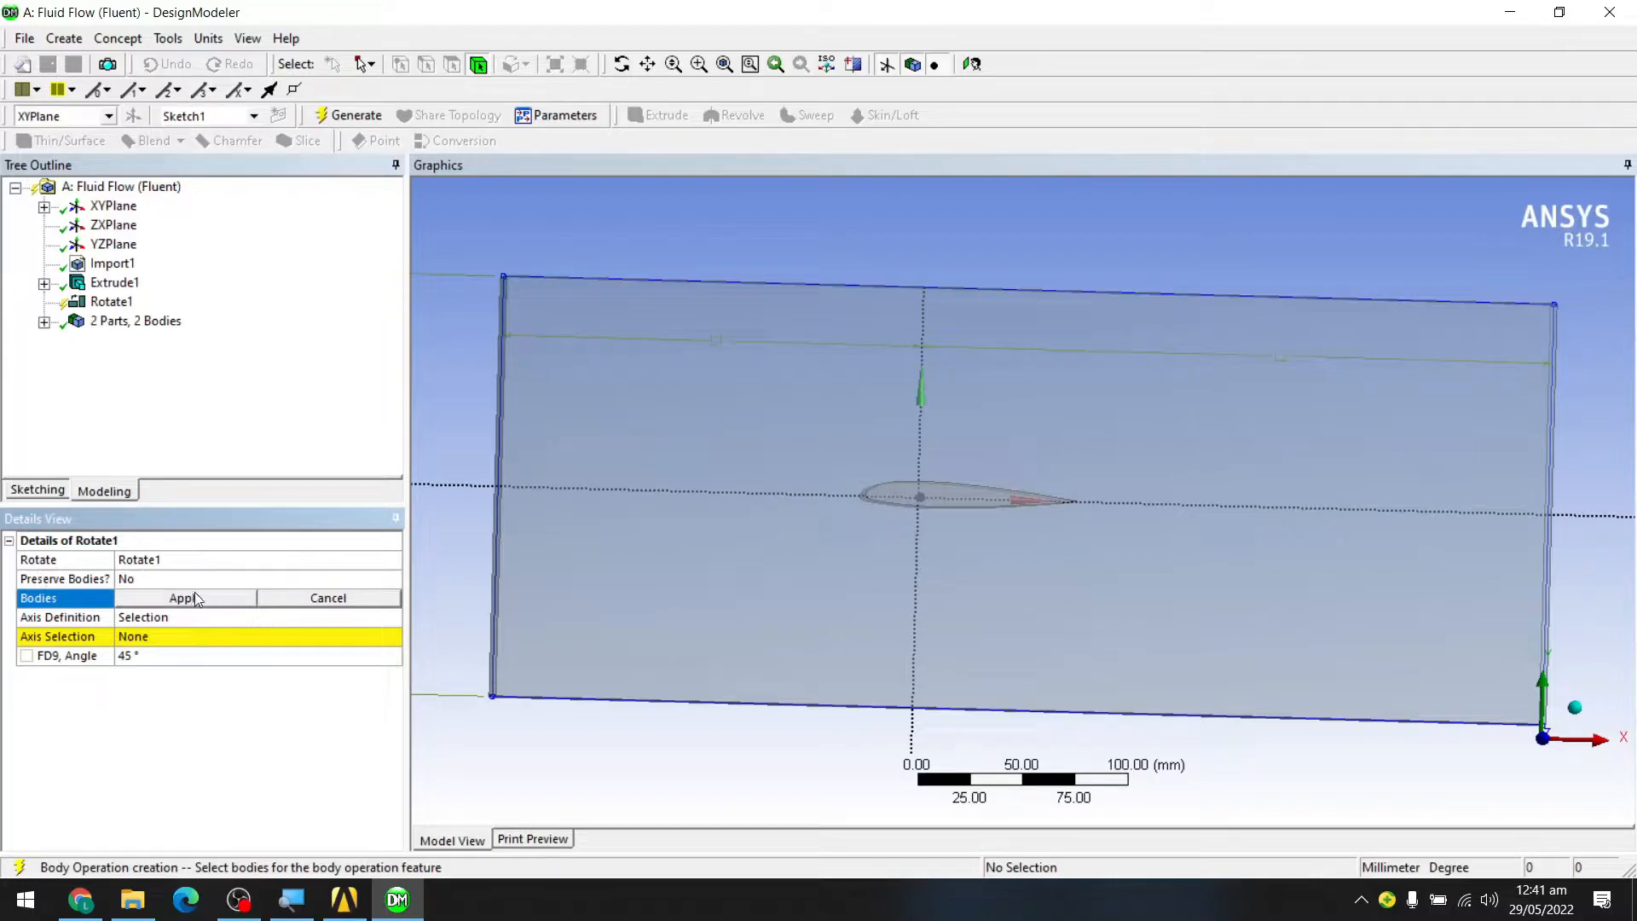
pyautogui.click(45, 322)
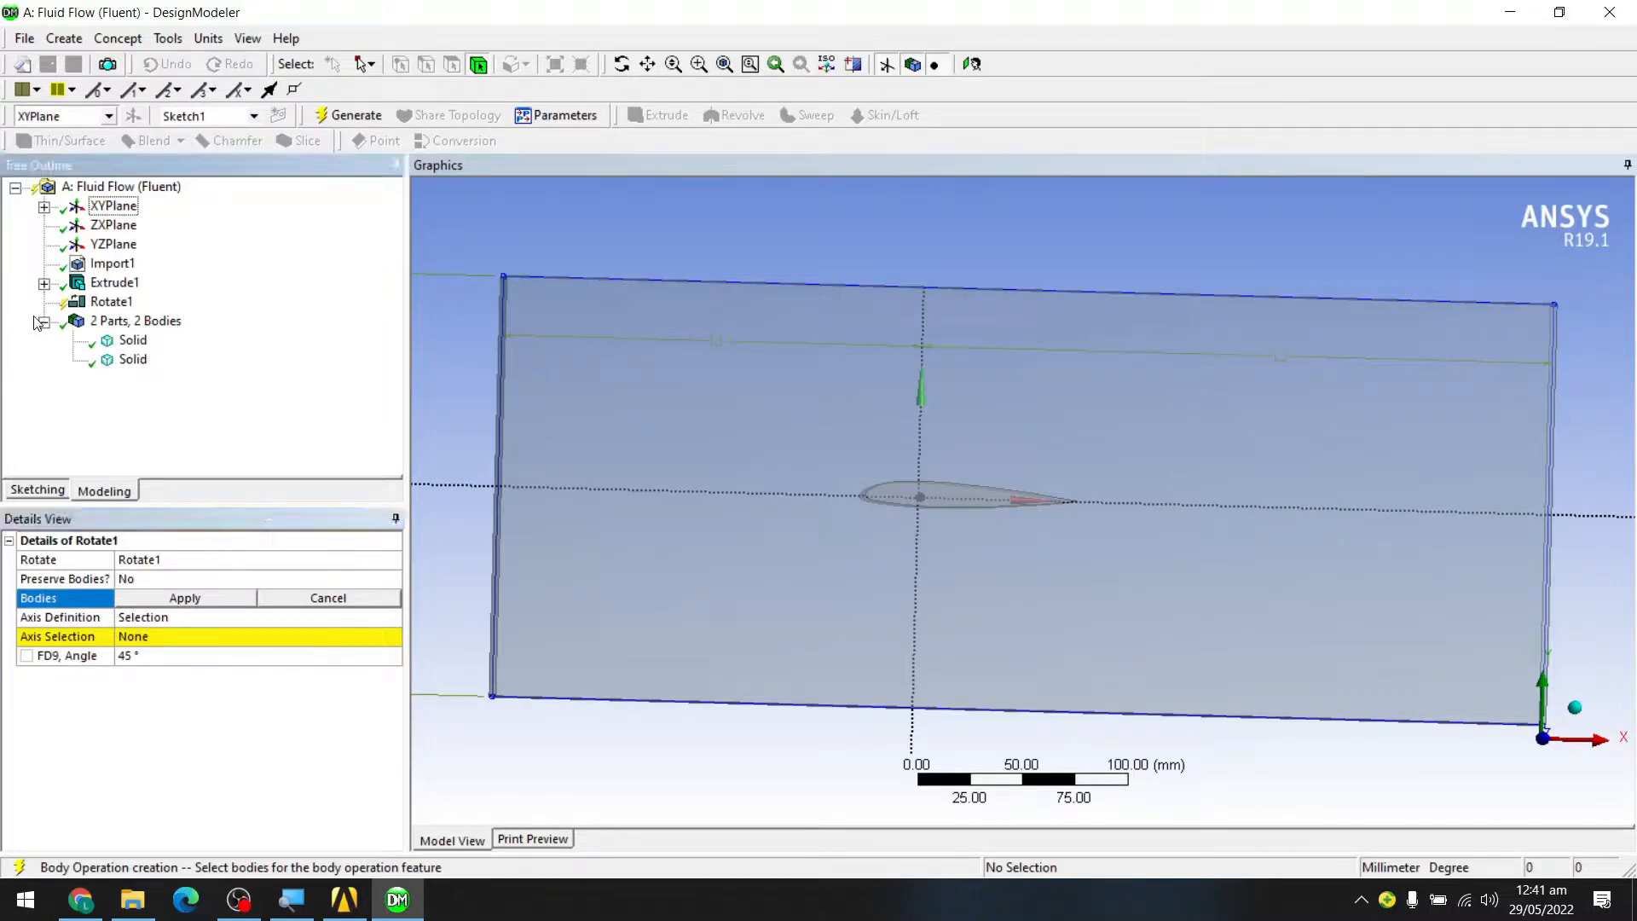
pyautogui.click(133, 340)
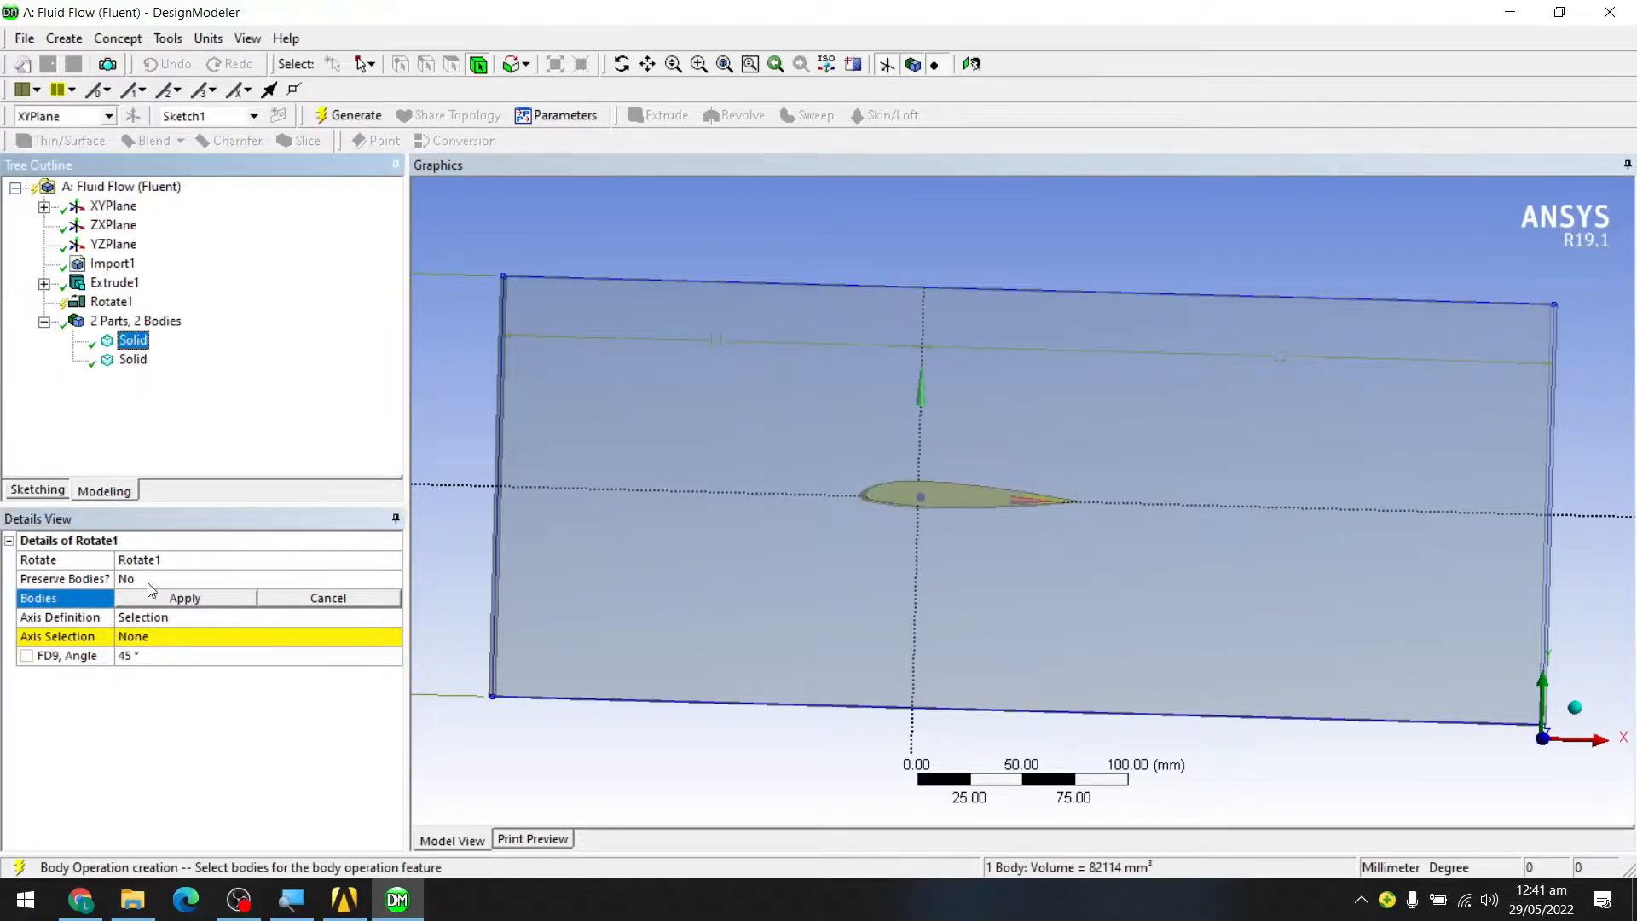
pyautogui.click(186, 604)
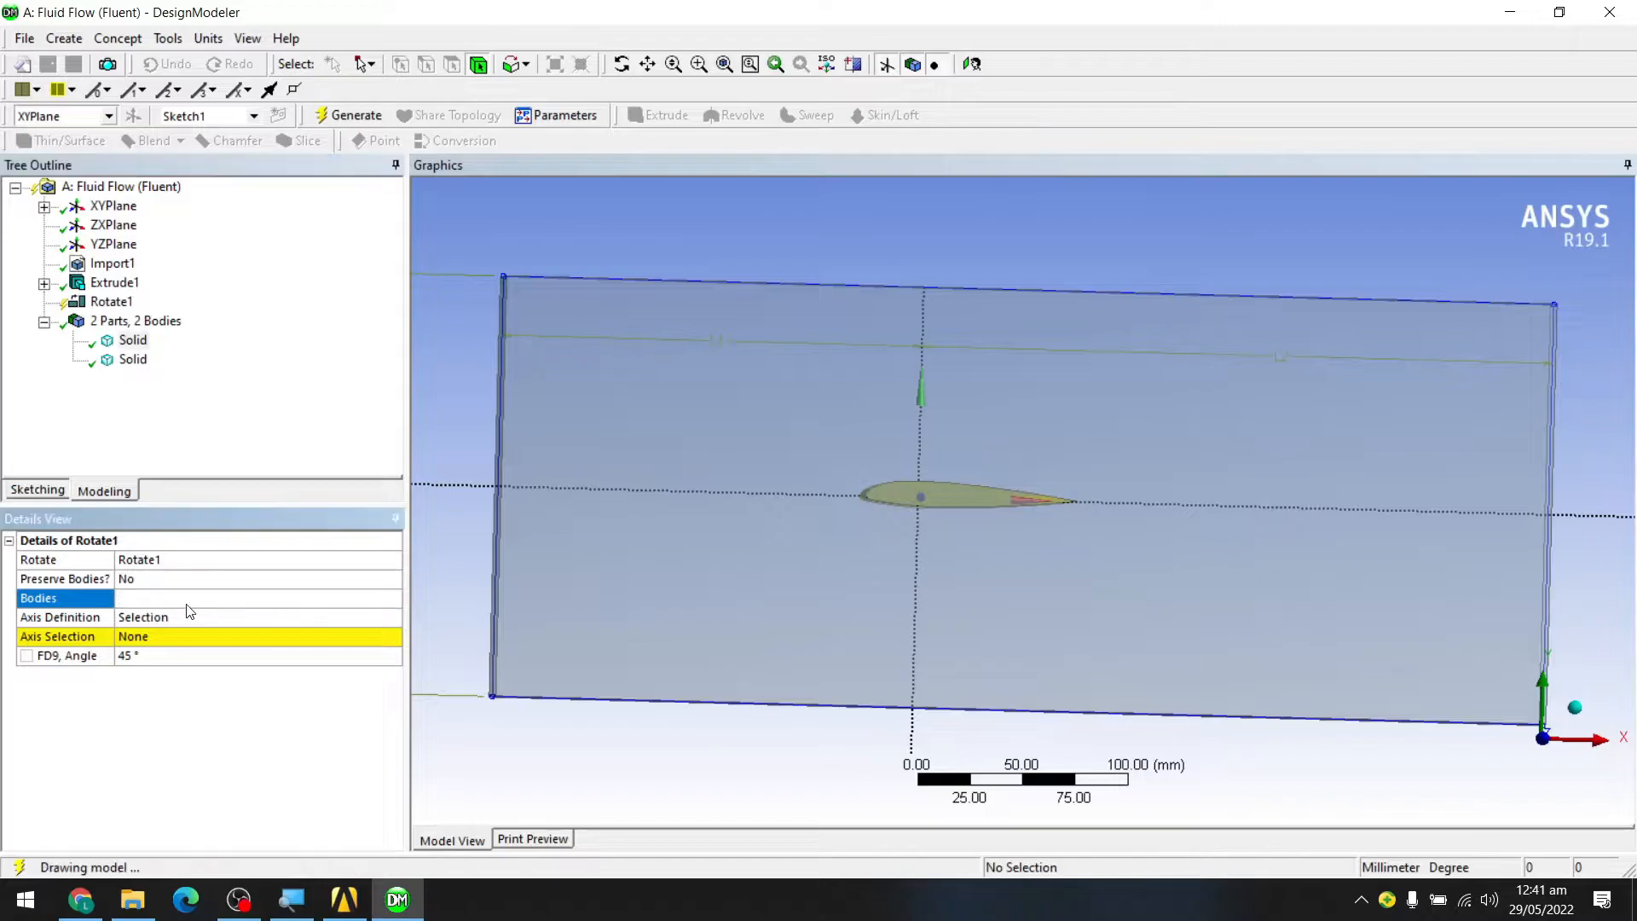
# - Set the rotation axis of the airfoil to the normal of the XY plane
pyautogui.click(152, 640)
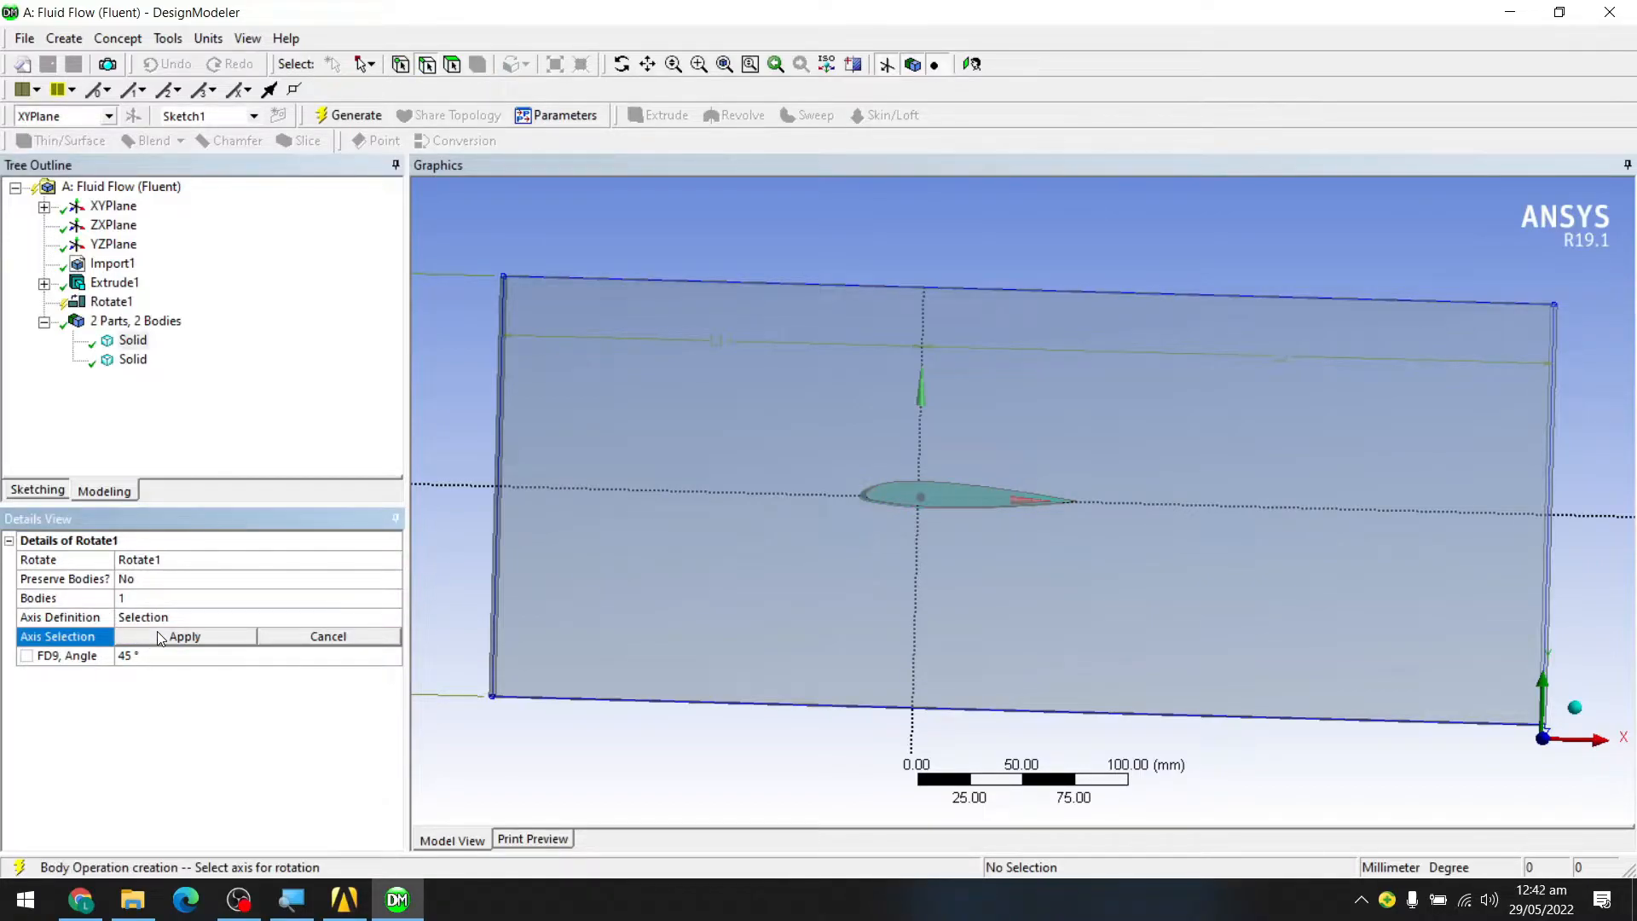
pyautogui.moveTo(766, 556); pyautogui.dragTo(738, 618, button='middle')
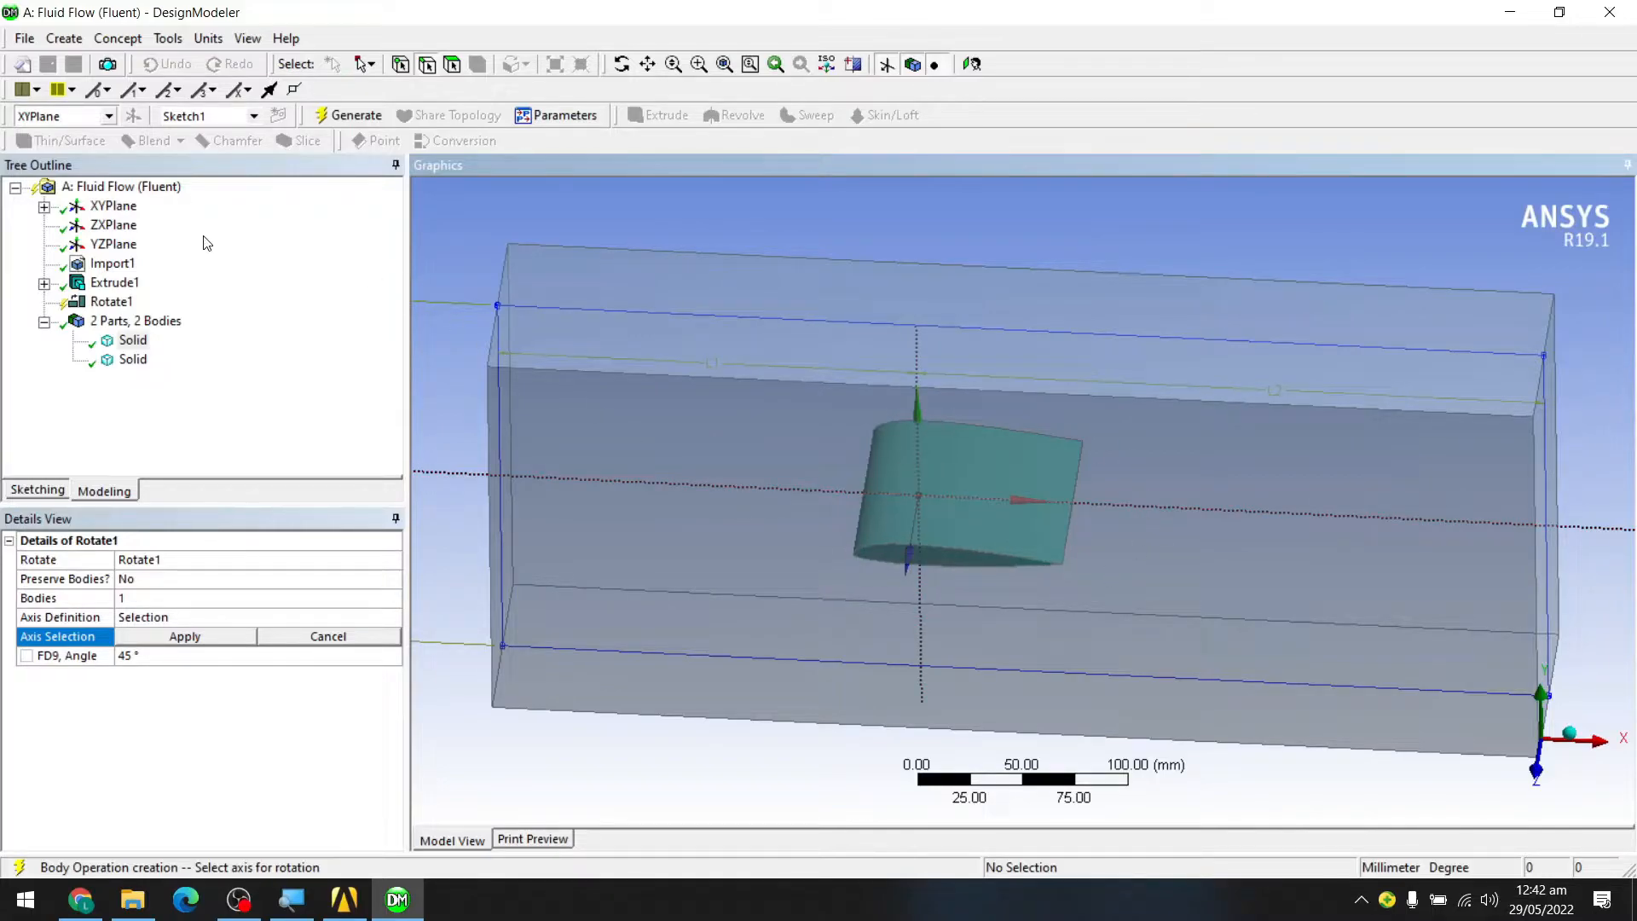
pyautogui.click(113, 206)
pyautogui.moveTo(1045, 566); pyautogui.dragTo(1031, 520, button='middle')
pyautogui.scroll(1, 914, 561)
pyautogui.click(185, 643)
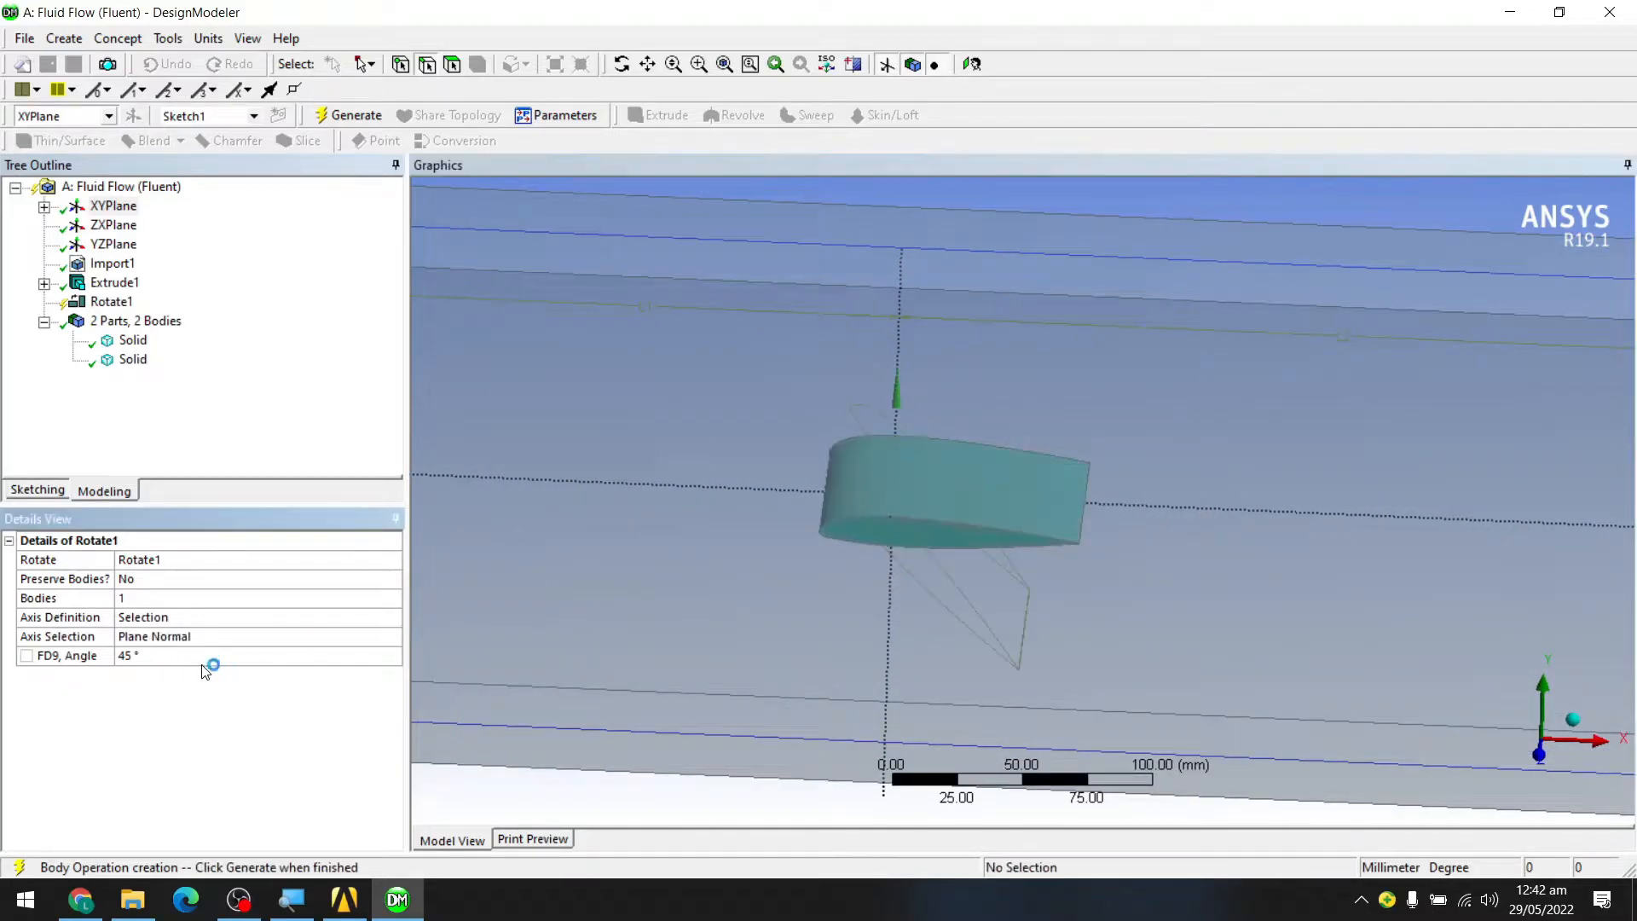
# - Set the rotation angle to 10° and generate the rotated airfoil
pyautogui.click(335, 655)
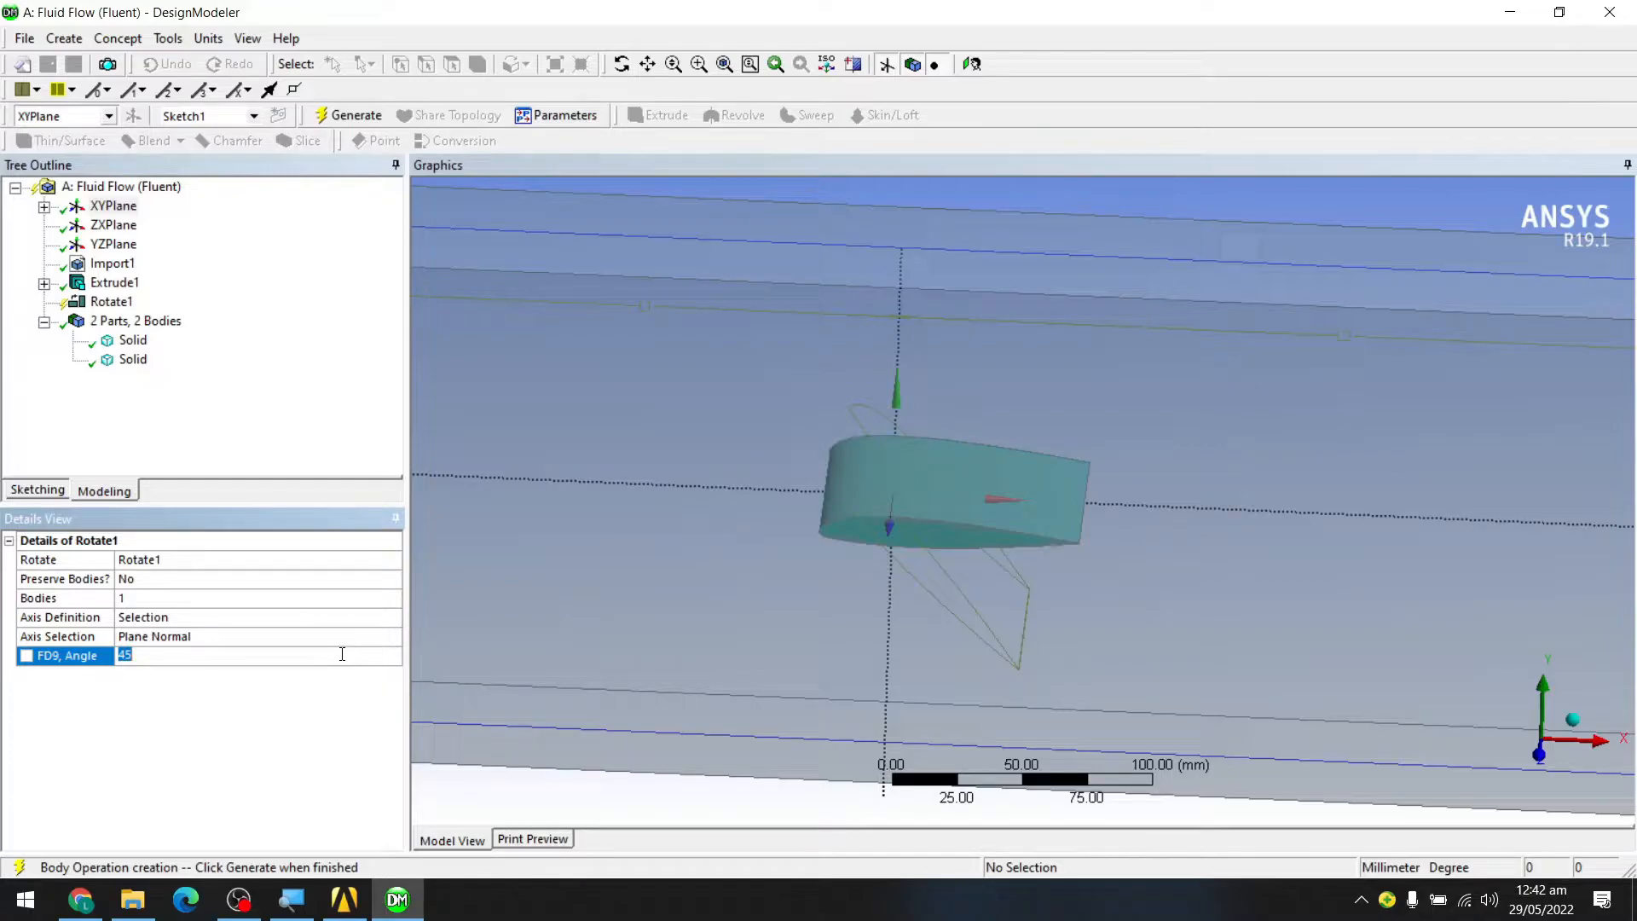
pyautogui.write('10')
pyautogui.press('Return')
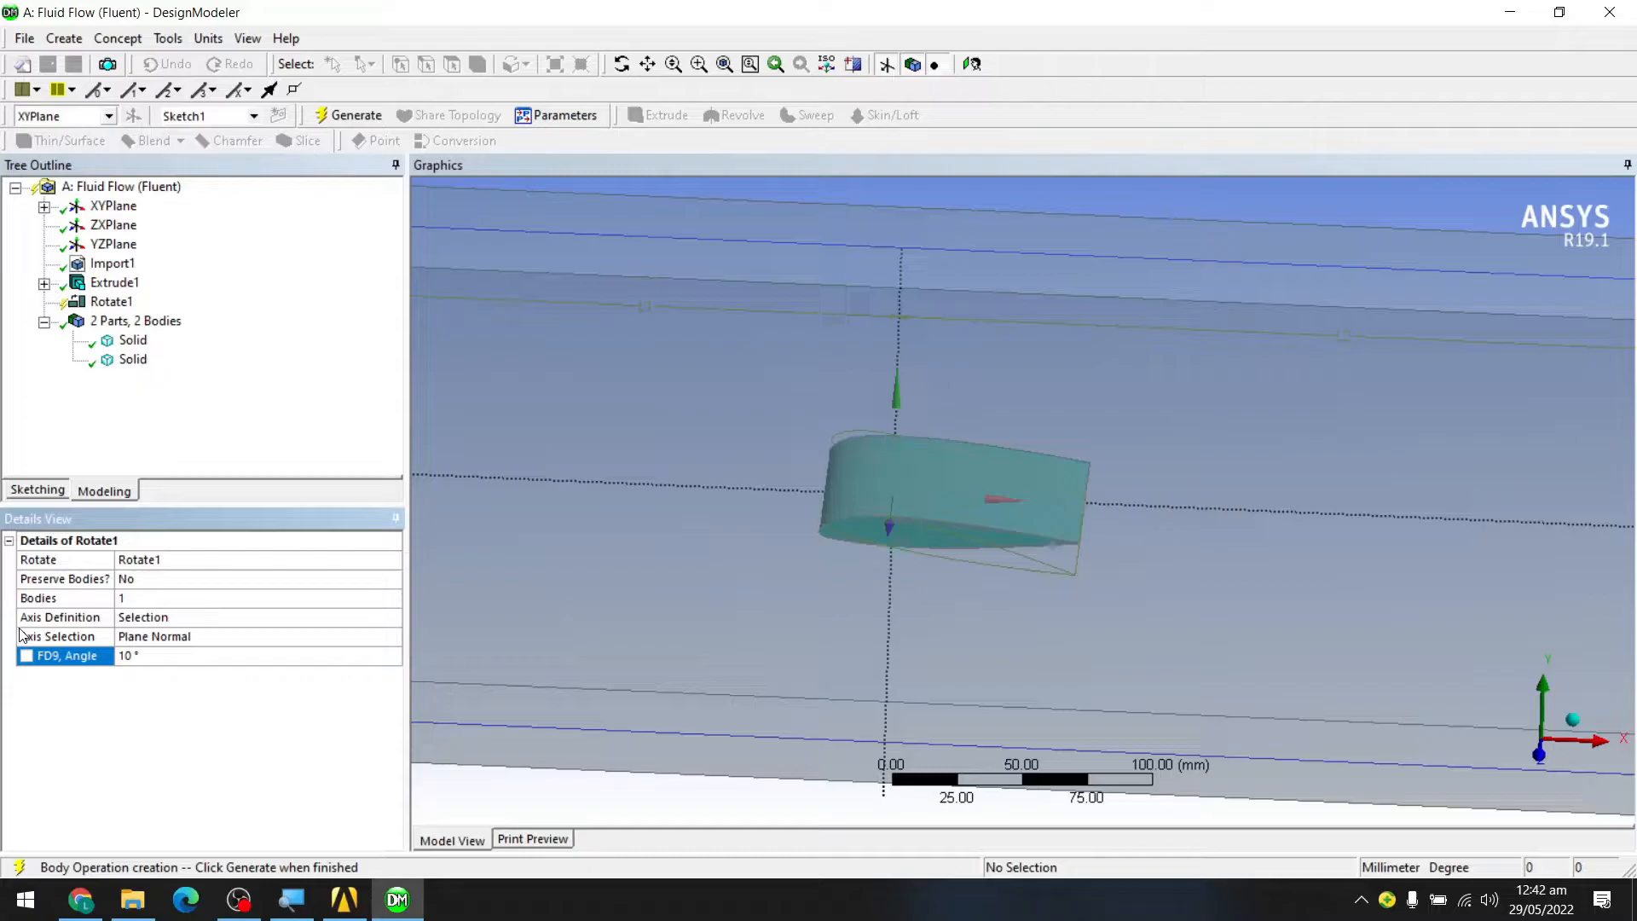
pyautogui.scroll(-2, 962, 541)
pyautogui.scroll(3, 961, 535)
pyautogui.moveTo(954, 579)
pyautogui.mouseDown(button='middle')
pyautogui.moveTo(968, 541)
pyautogui.moveTo(969, 558)
pyautogui.mouseUp(button='middle')
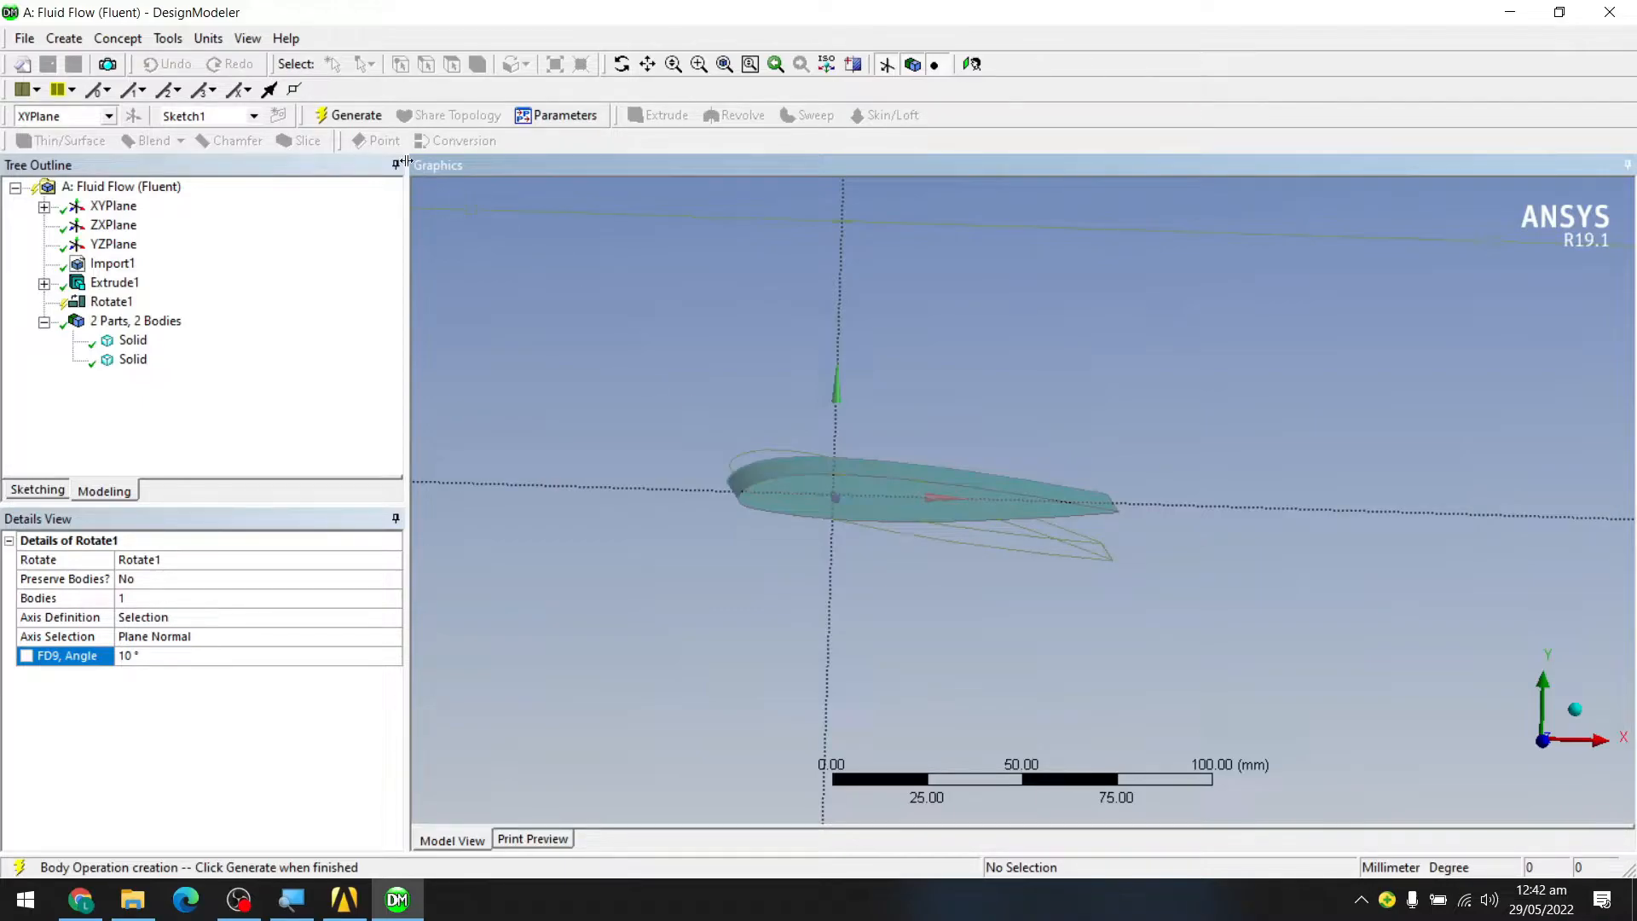
pyautogui.click(349, 117)
# - Examine the rotated airfoil's orientation inside the flow domain from several sides
pyautogui.scroll(-2, 965, 523)
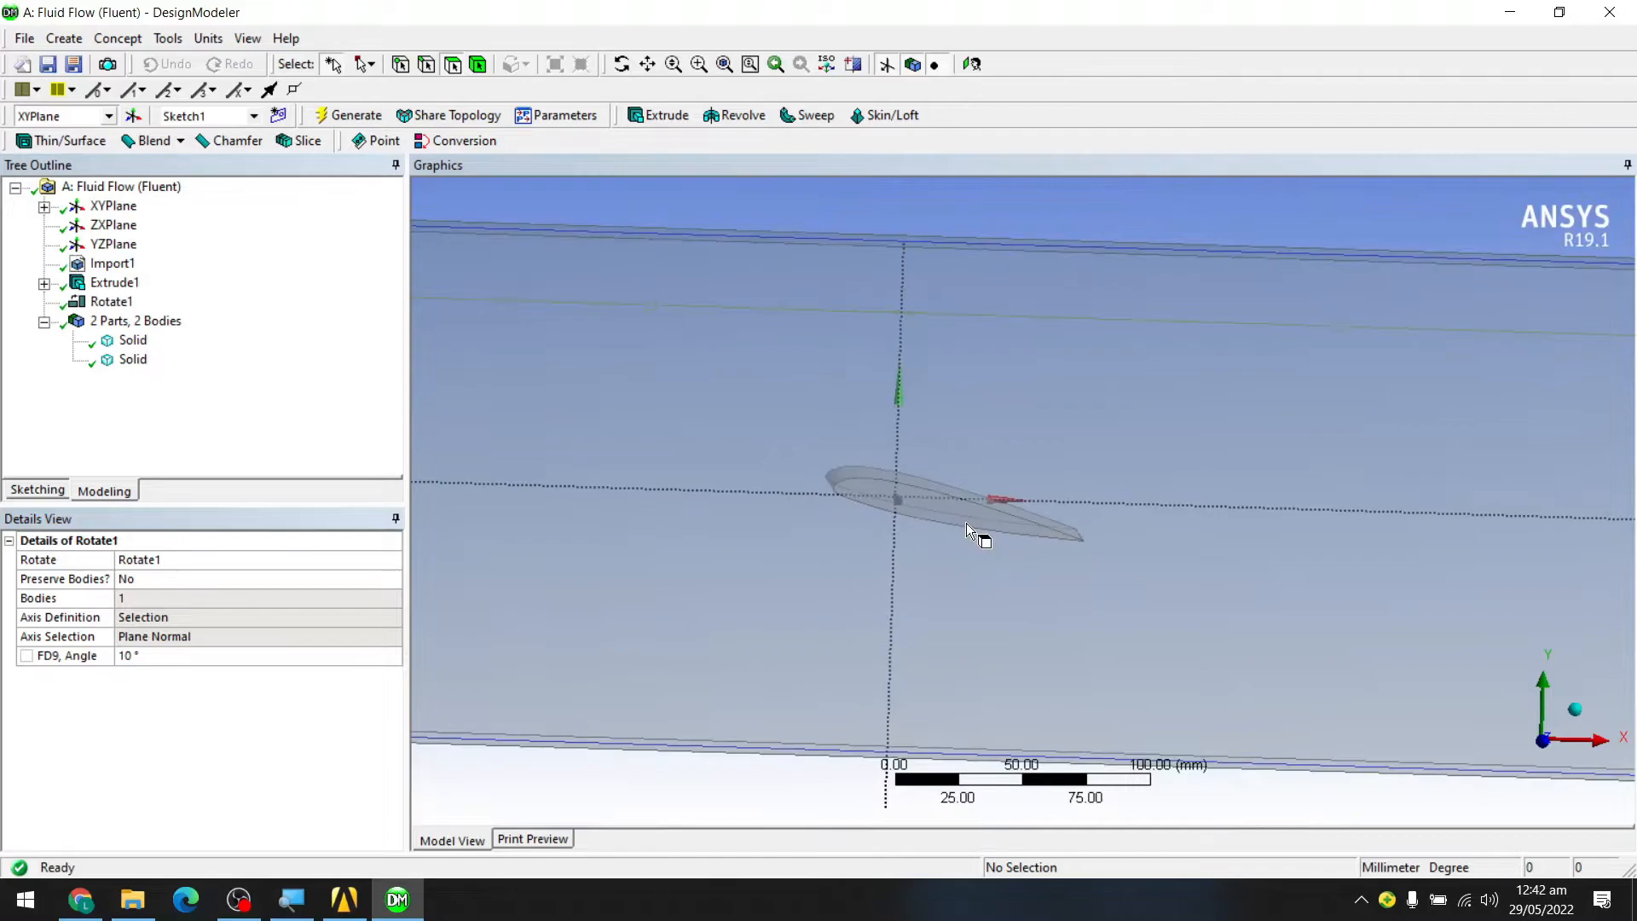
pyautogui.scroll(-2, 965, 524)
pyautogui.moveTo(1012, 555); pyautogui.dragTo(841, 621, button='middle')
pyautogui.scroll(-2, 969, 504)
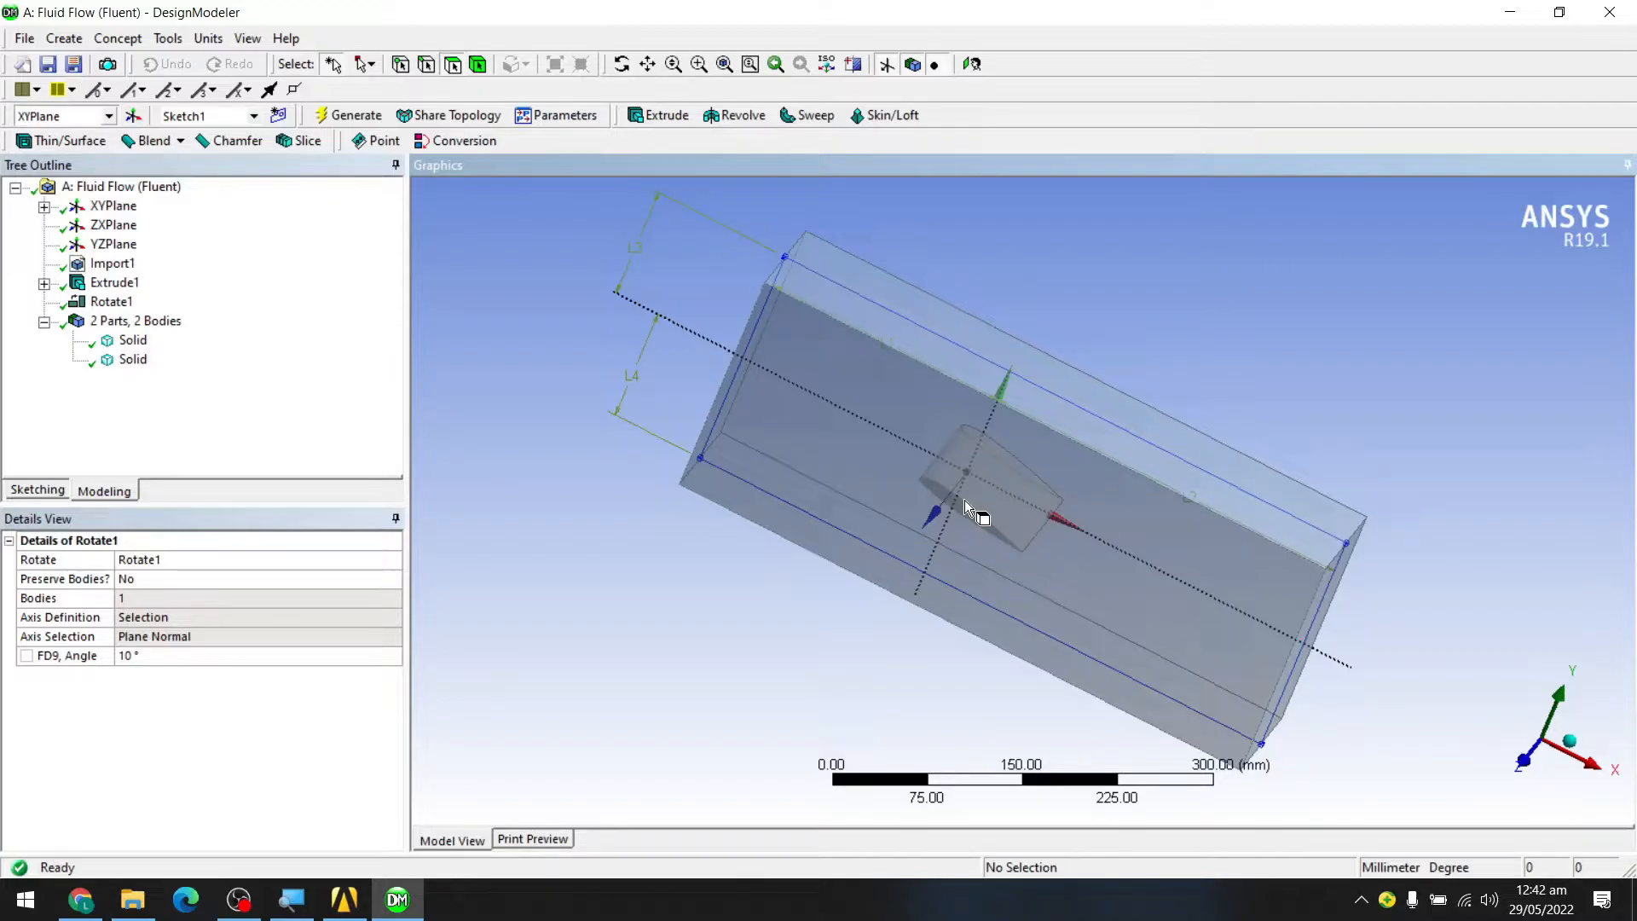
pyautogui.scroll(-1, 963, 498)
pyautogui.scroll(-1, 978, 504)
pyautogui.scroll(2, 980, 503)
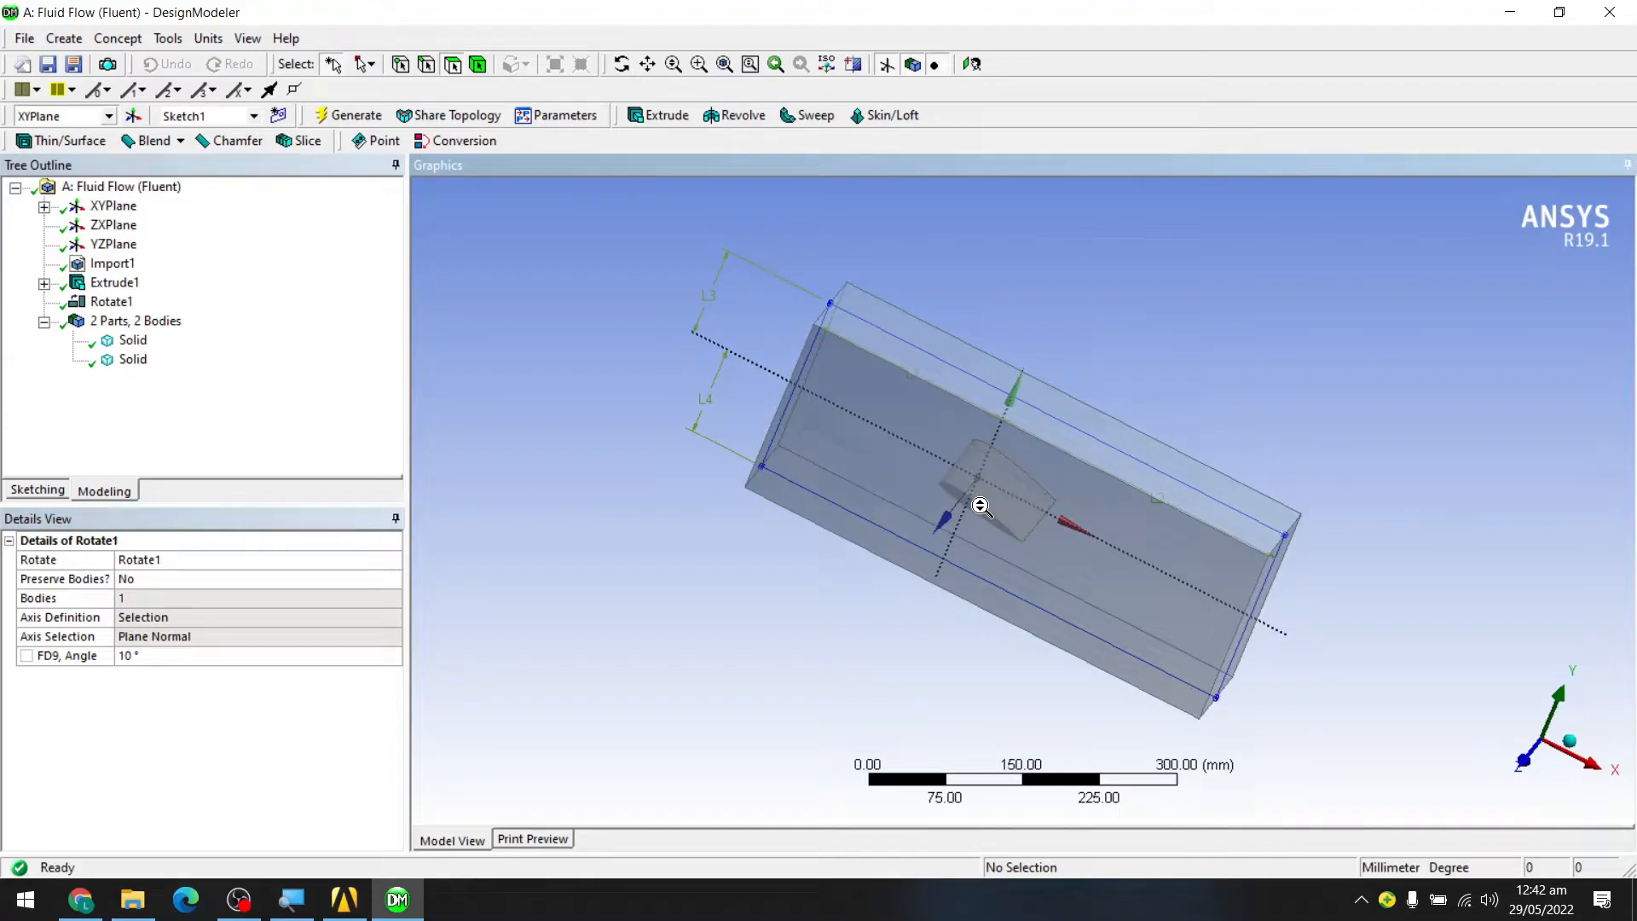
pyautogui.scroll(4, 981, 507)
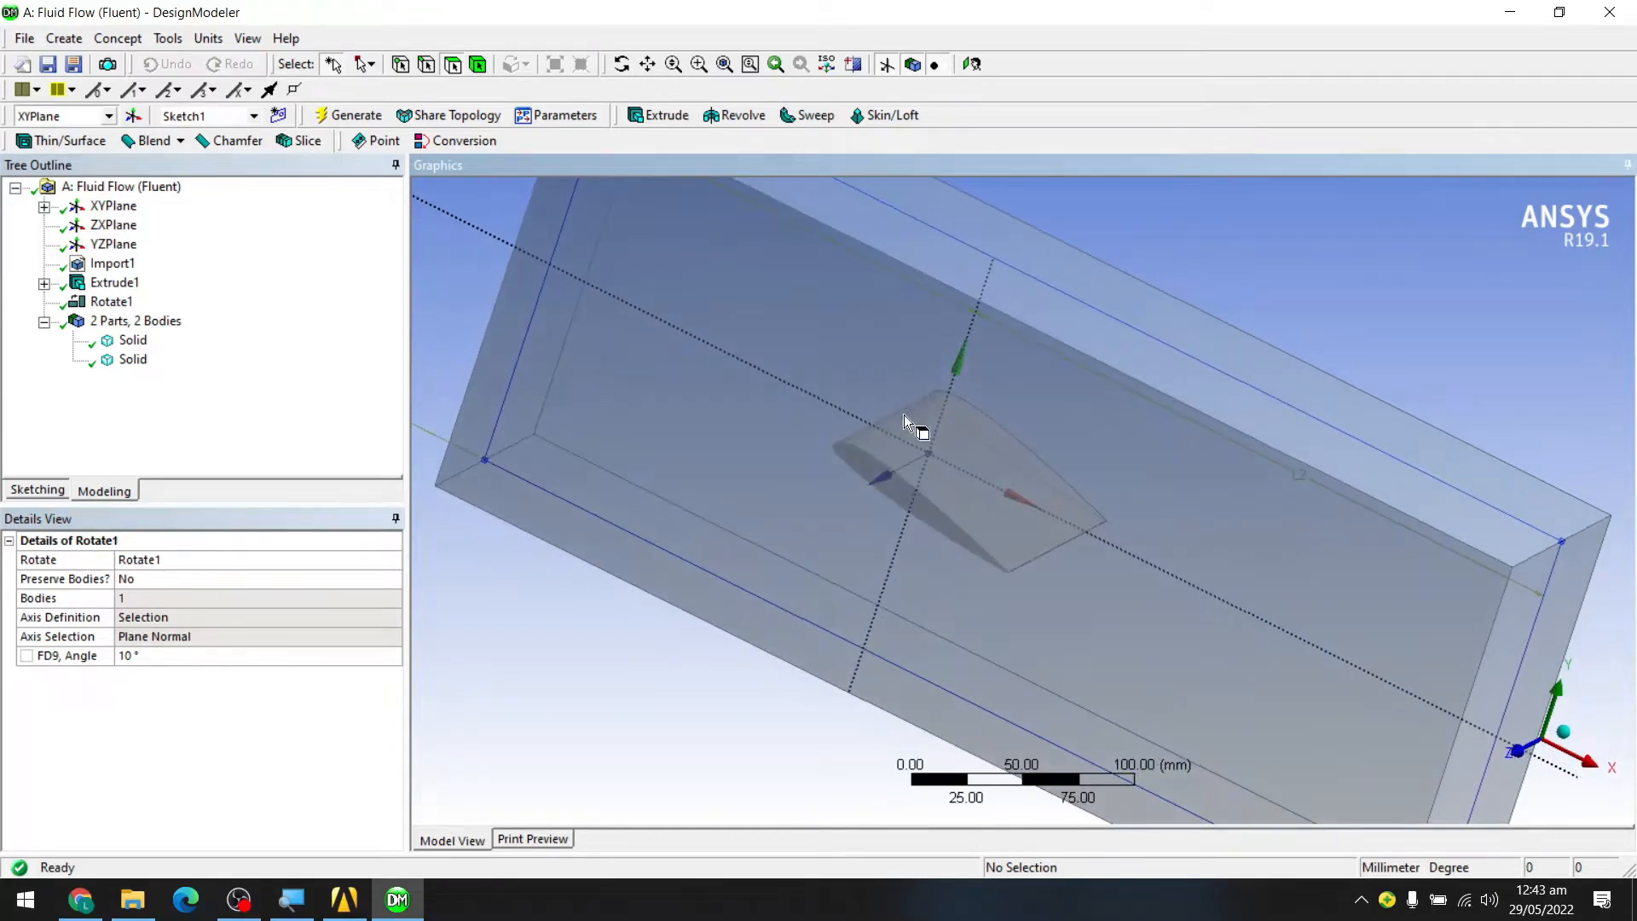
# - Start a Boolean feature and set its operation to Subtract
pyautogui.click(75, 41)
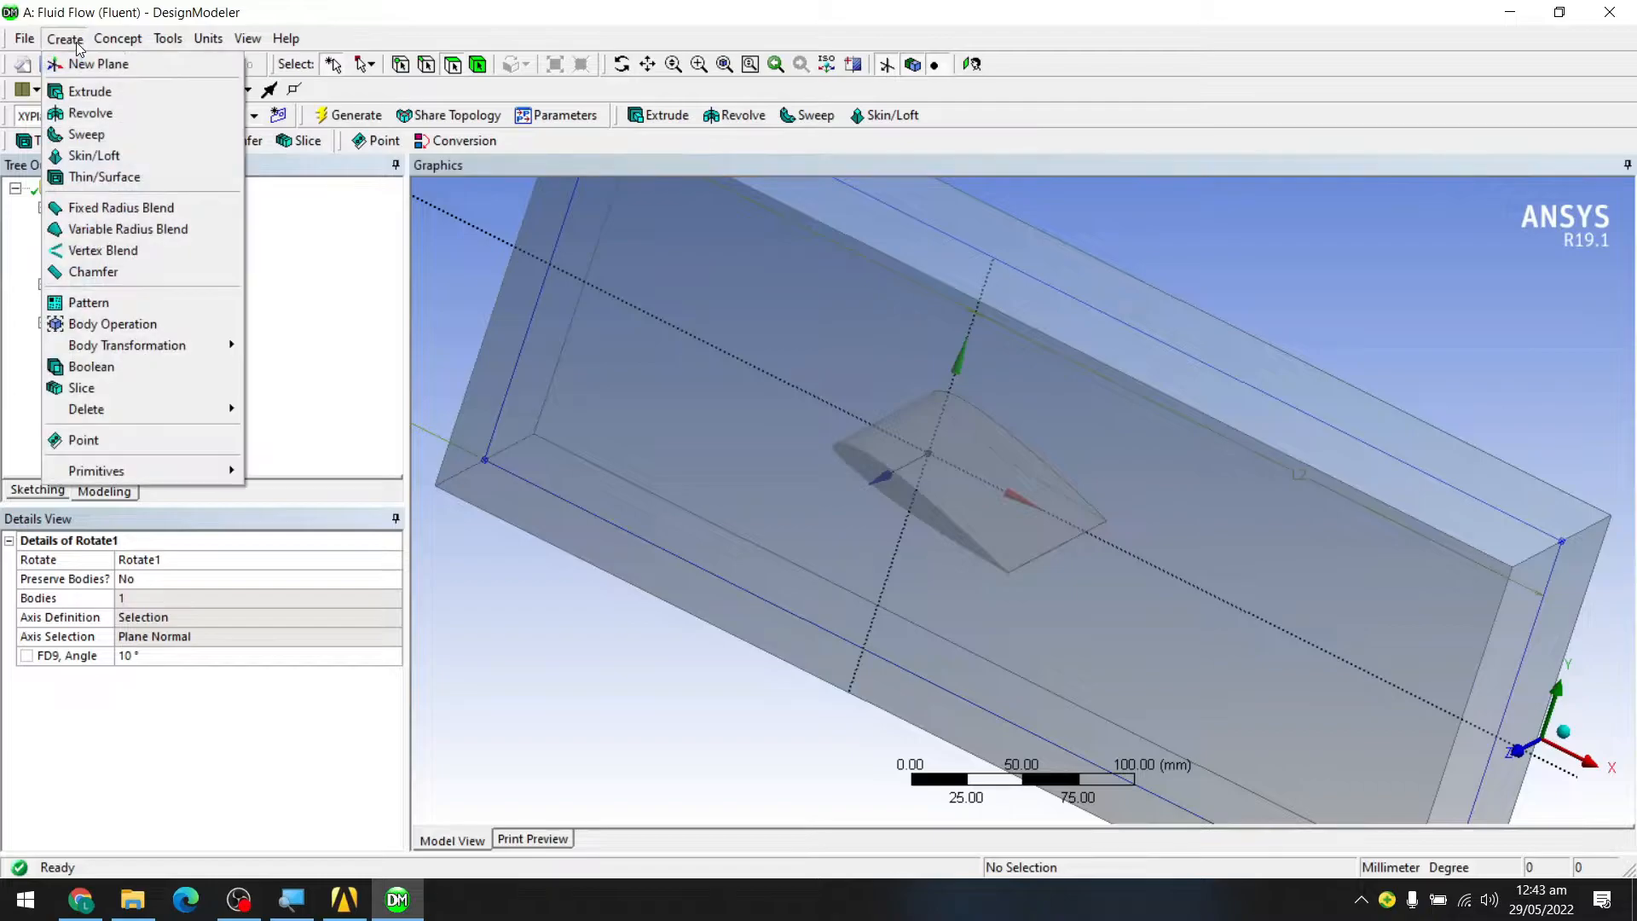
pyautogui.click(115, 366)
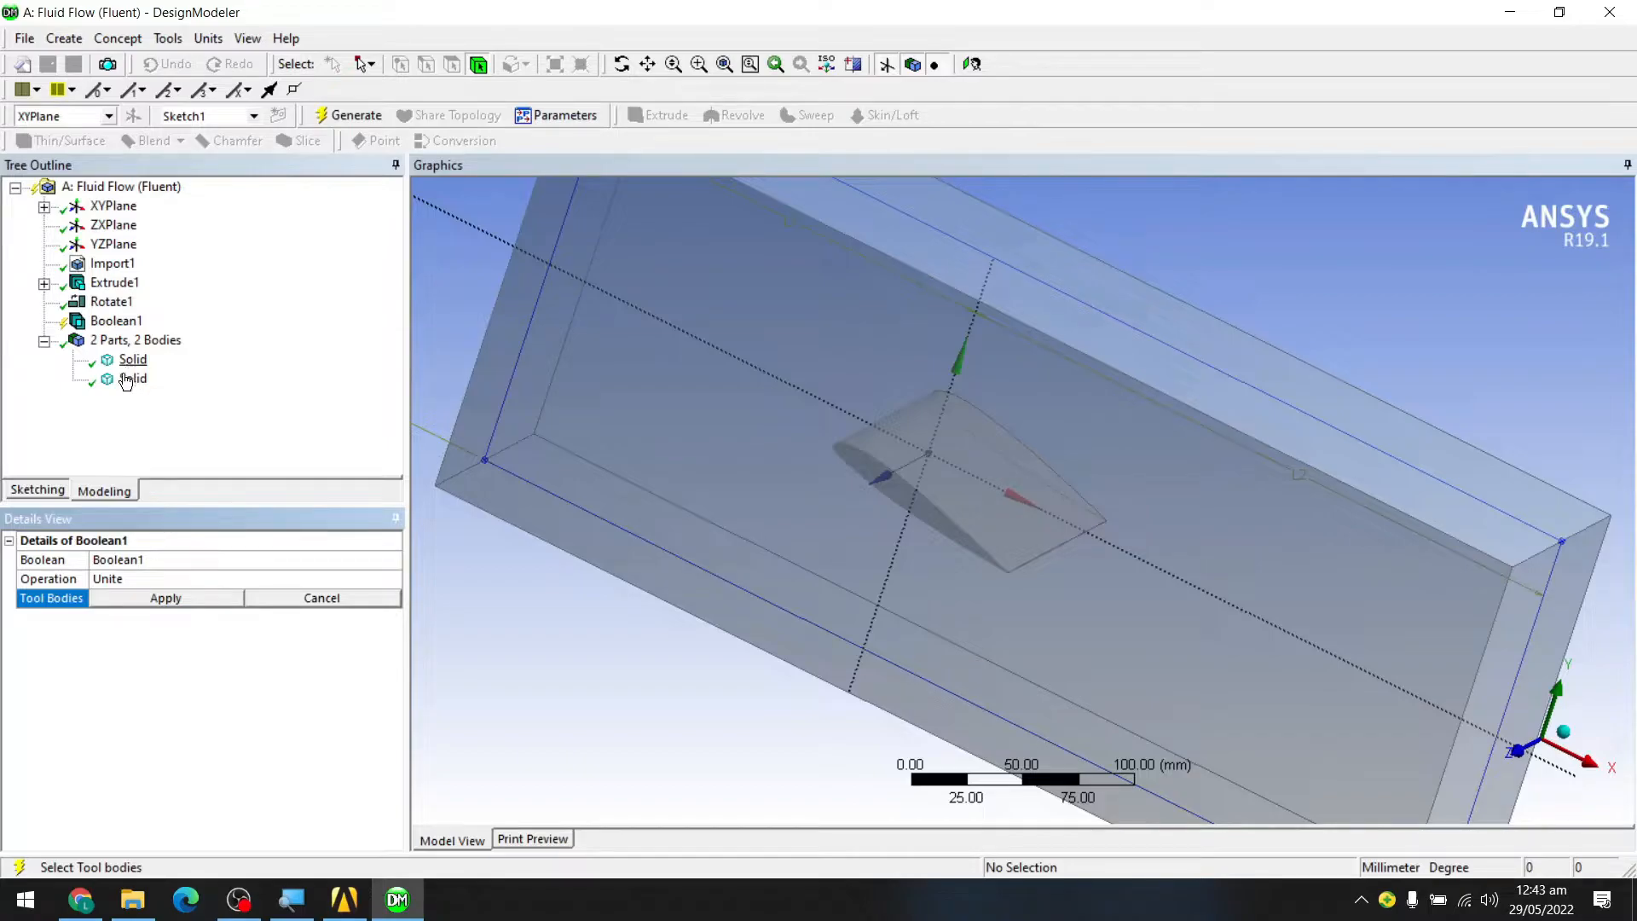
pyautogui.click(155, 580)
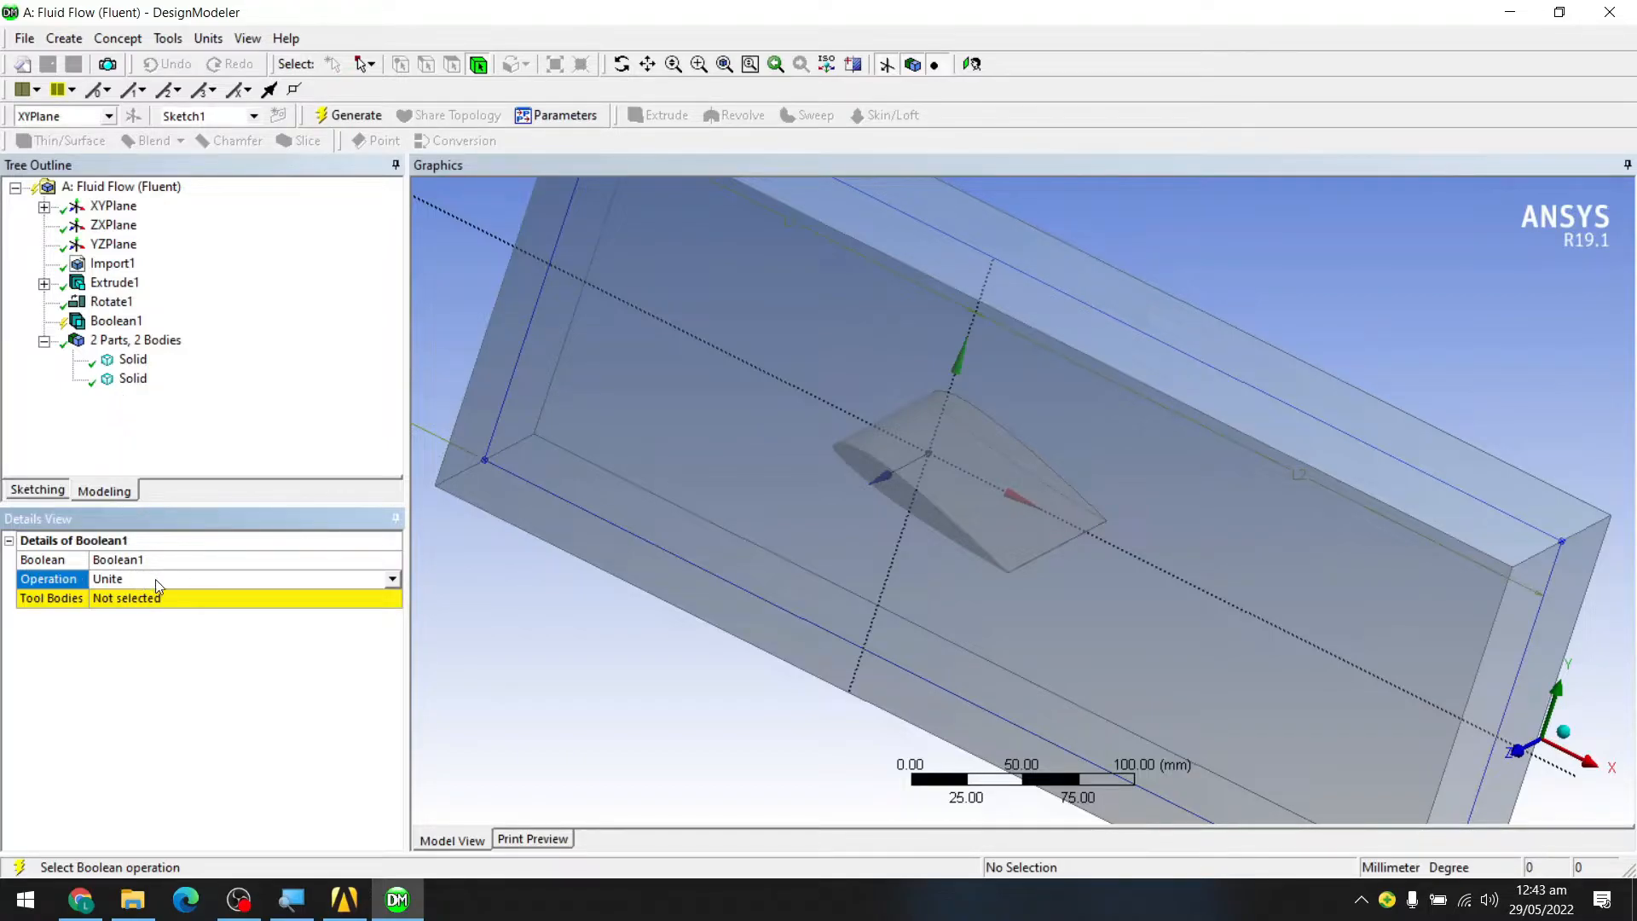
pyautogui.click(387, 580)
pyautogui.click(215, 608)
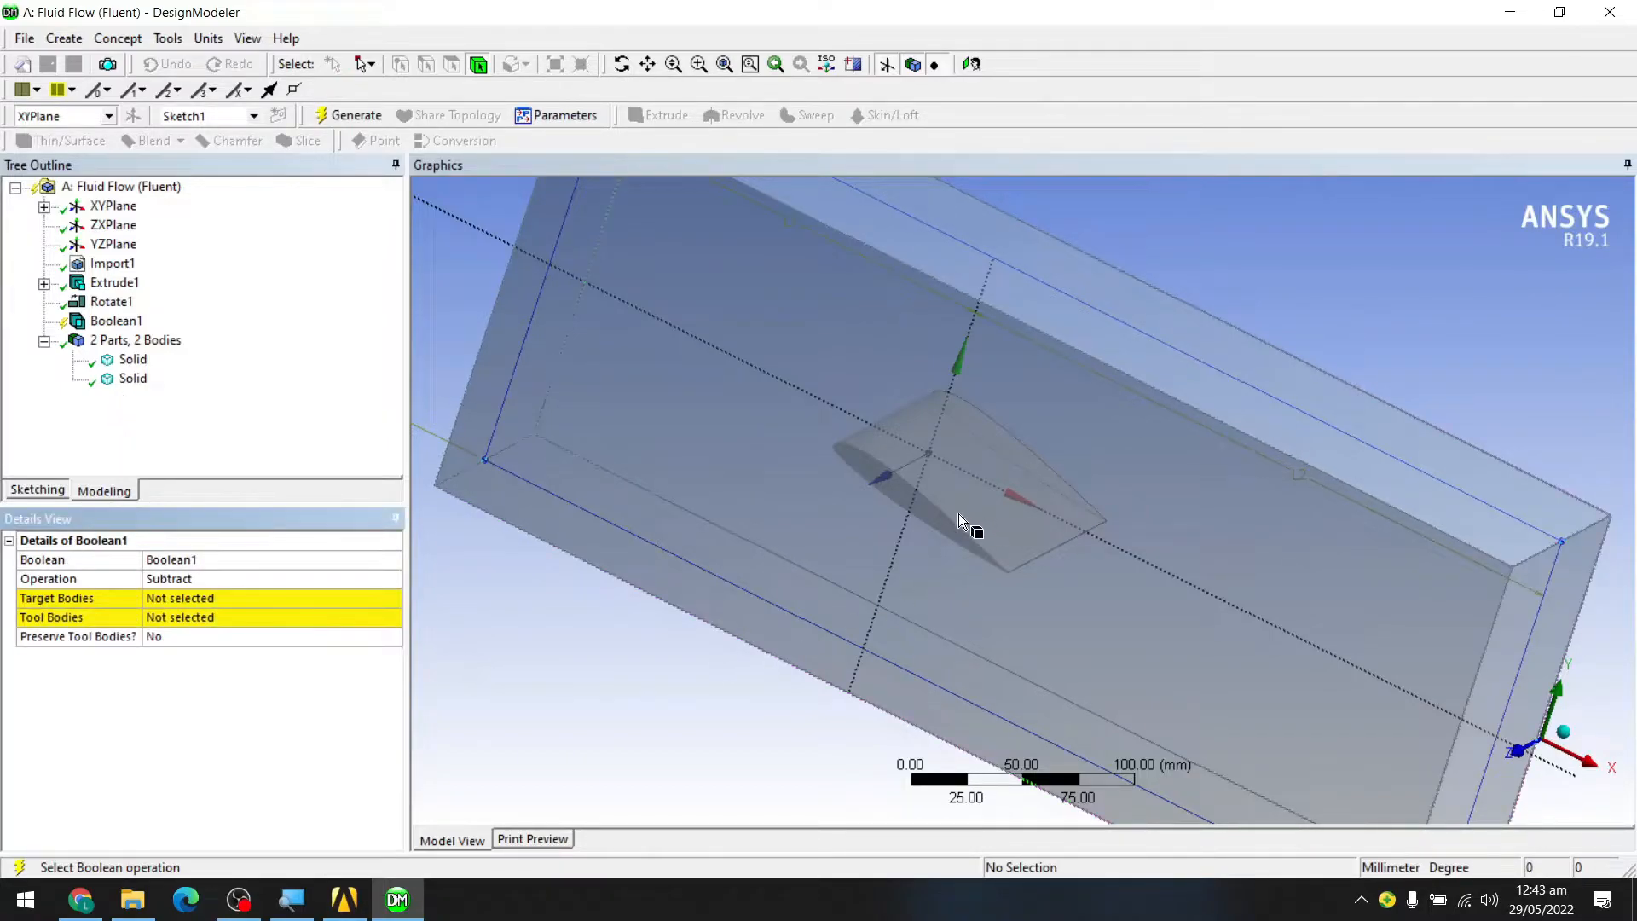
# - Assign the flow domain box as the target body of the Boolean subtraction
pyautogui.moveTo(711, 637); pyautogui.dragTo(657, 457, button='middle')
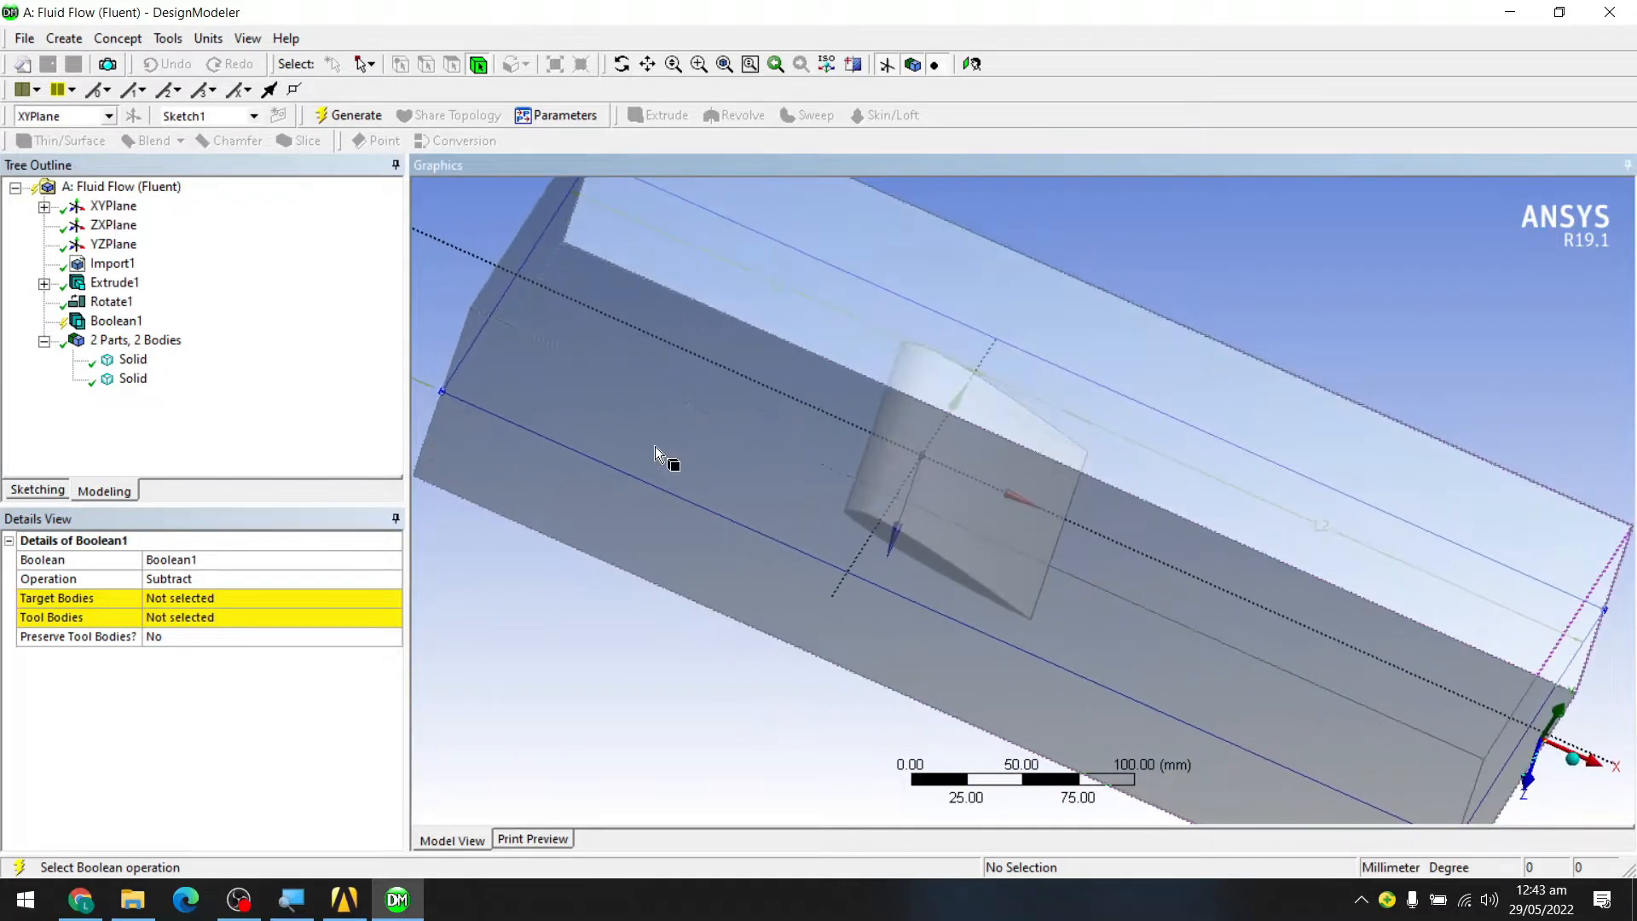
pyautogui.click(770, 546)
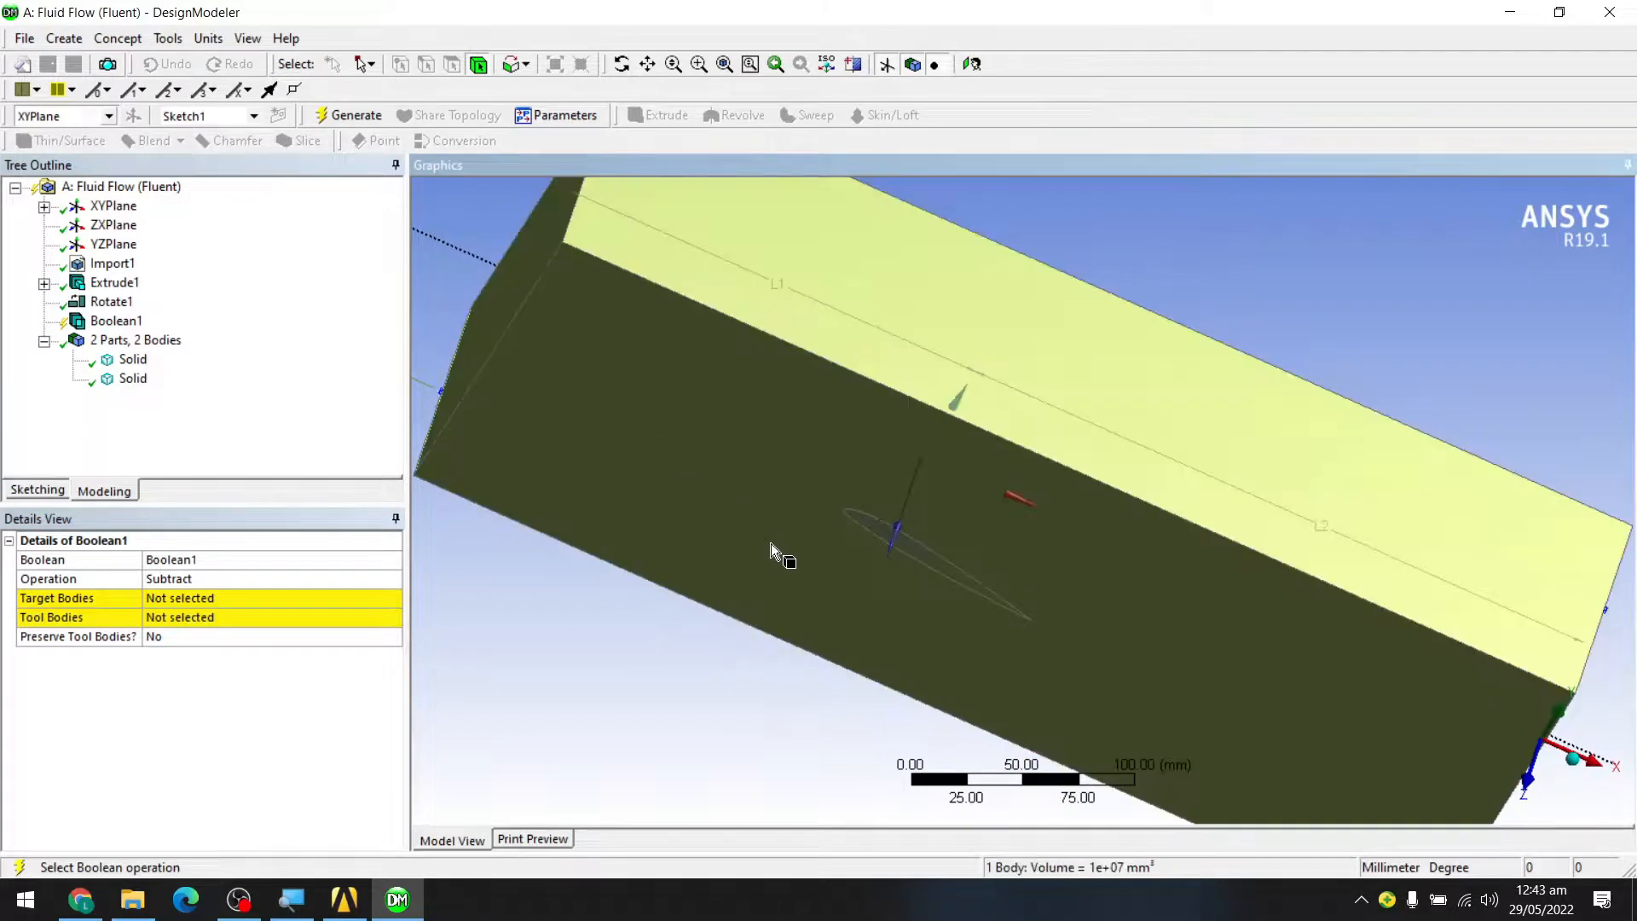
pyautogui.click(197, 600)
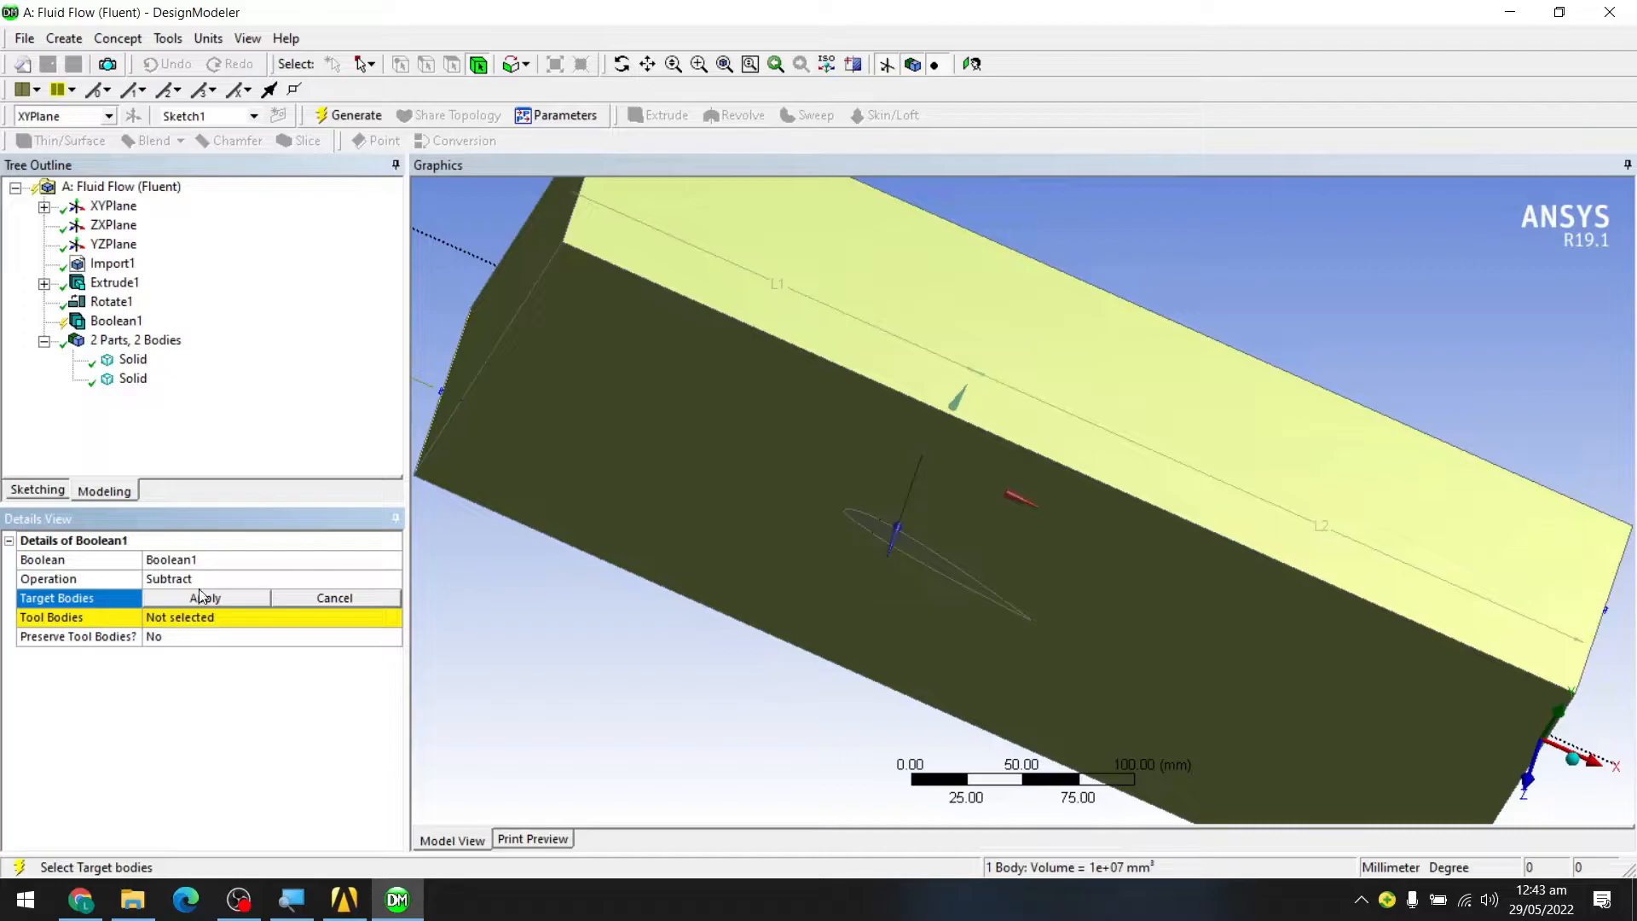
pyautogui.click(201, 597)
# - Pick the tool body of the Boolean subtraction at the airfoil in the model
pyautogui.click(205, 617)
pyautogui.scroll(-3, 913, 556)
pyautogui.scroll(5, 921, 547)
pyautogui.moveTo(915, 583); pyautogui.dragTo(933, 479, button='middle')
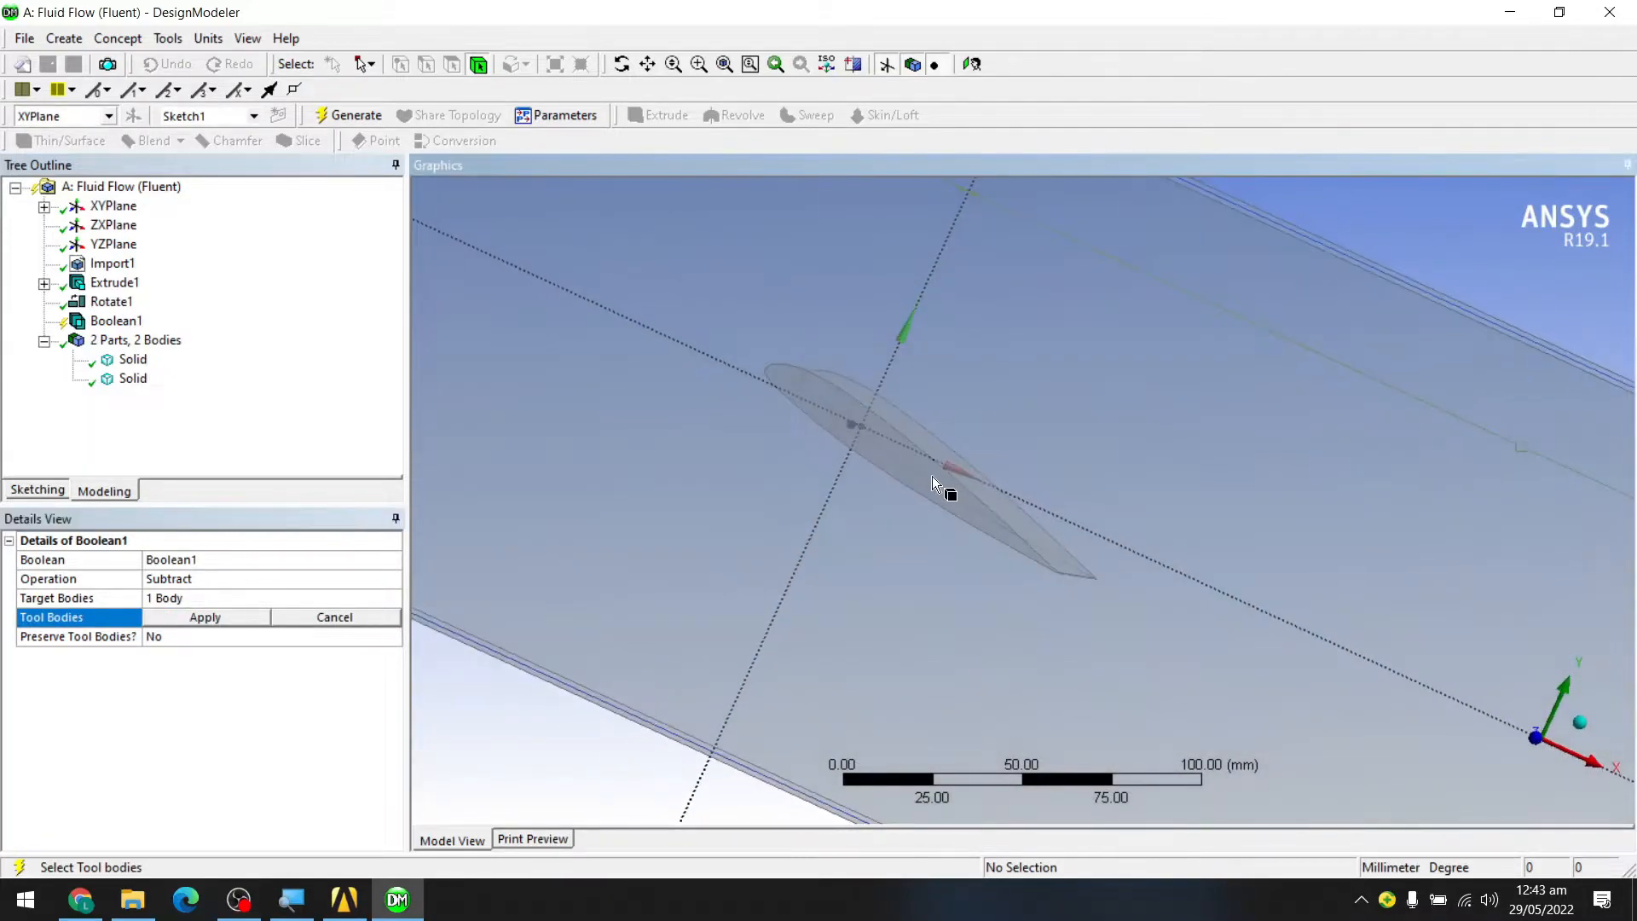
pyautogui.click(932, 479)
pyautogui.click(220, 621)
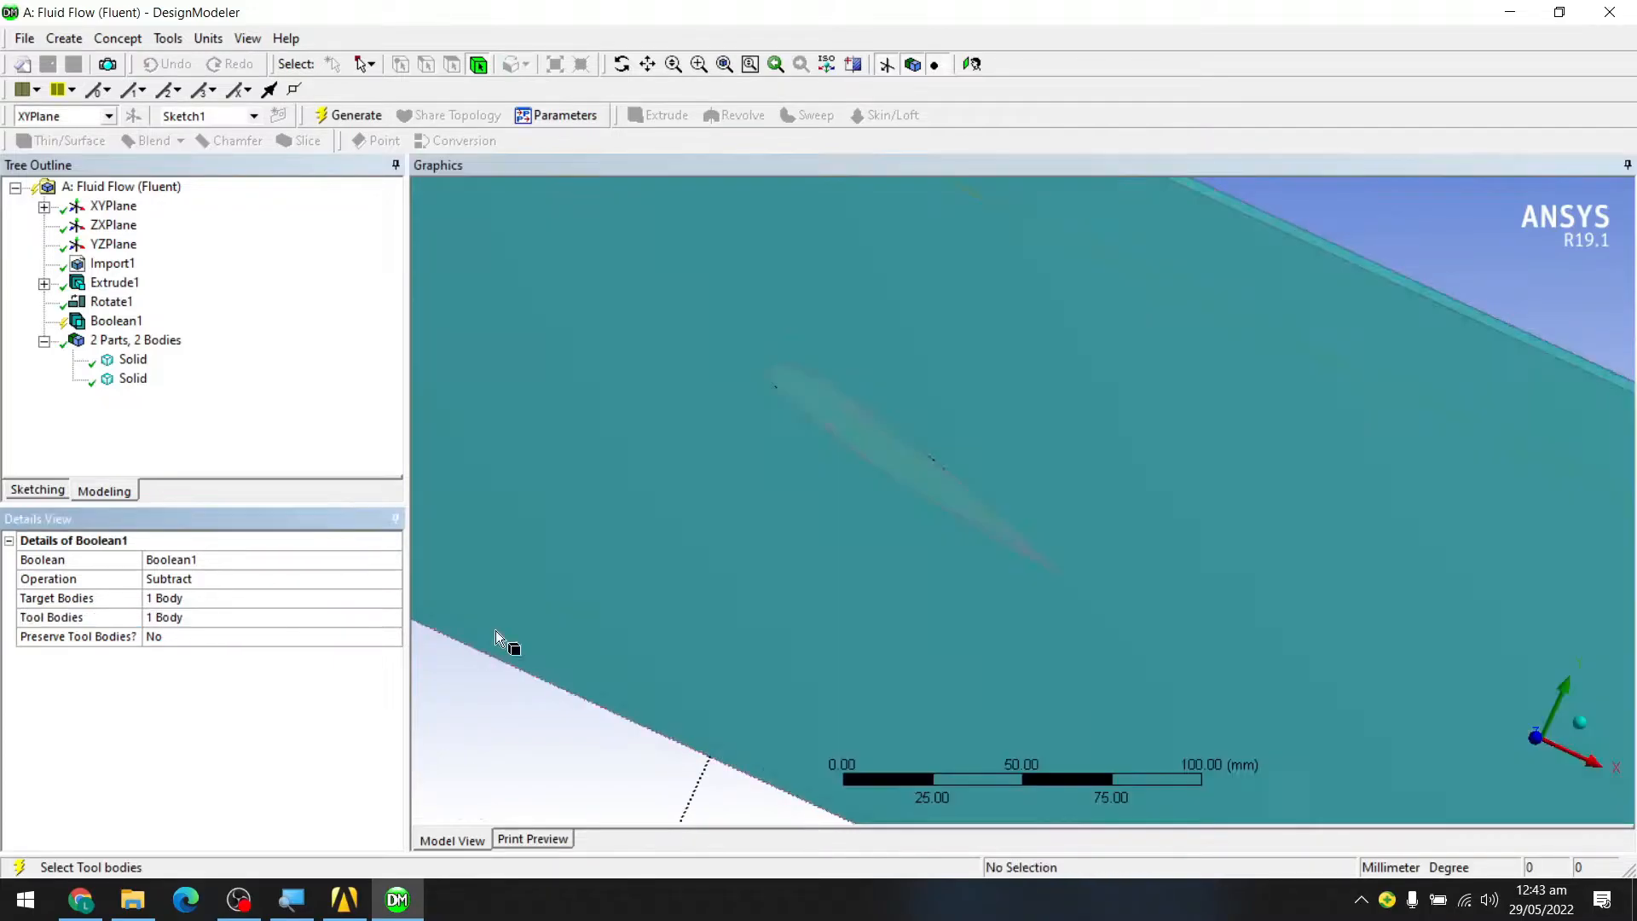
# - Examine the highlighted target and tool bodies of the subtraction from several sides
pyautogui.scroll(-5, 992, 602)
pyautogui.scroll(2, 992, 601)
pyautogui.moveTo(992, 602); pyautogui.dragTo(878, 617, button='middle')
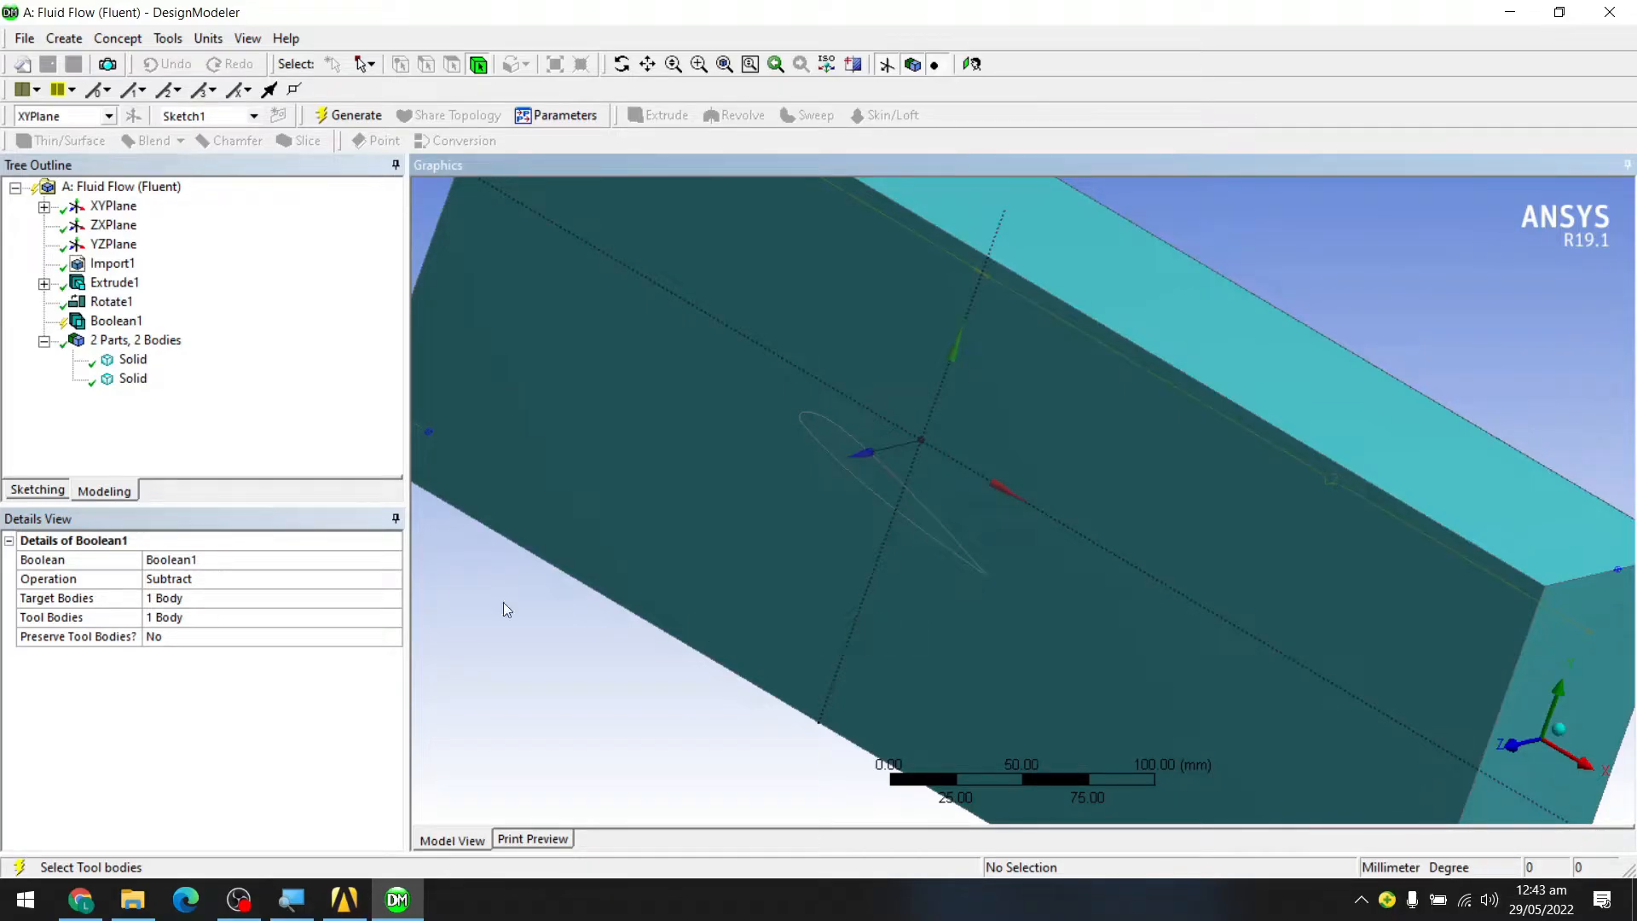
pyautogui.scroll(2, 738, 640)
pyautogui.scroll(-3, 755, 638)
pyautogui.moveTo(757, 635); pyautogui.dragTo(546, 572, button='middle')
pyautogui.scroll(-3, 1046, 500)
pyautogui.moveTo(1045, 498); pyautogui.dragTo(872, 531, button='middle')
pyautogui.scroll(2, 1095, 524)
pyautogui.scroll(-2, 1089, 523)
pyautogui.scroll(3, 1085, 524)
pyautogui.moveTo(1082, 516); pyautogui.dragTo(1152, 549, button='middle')
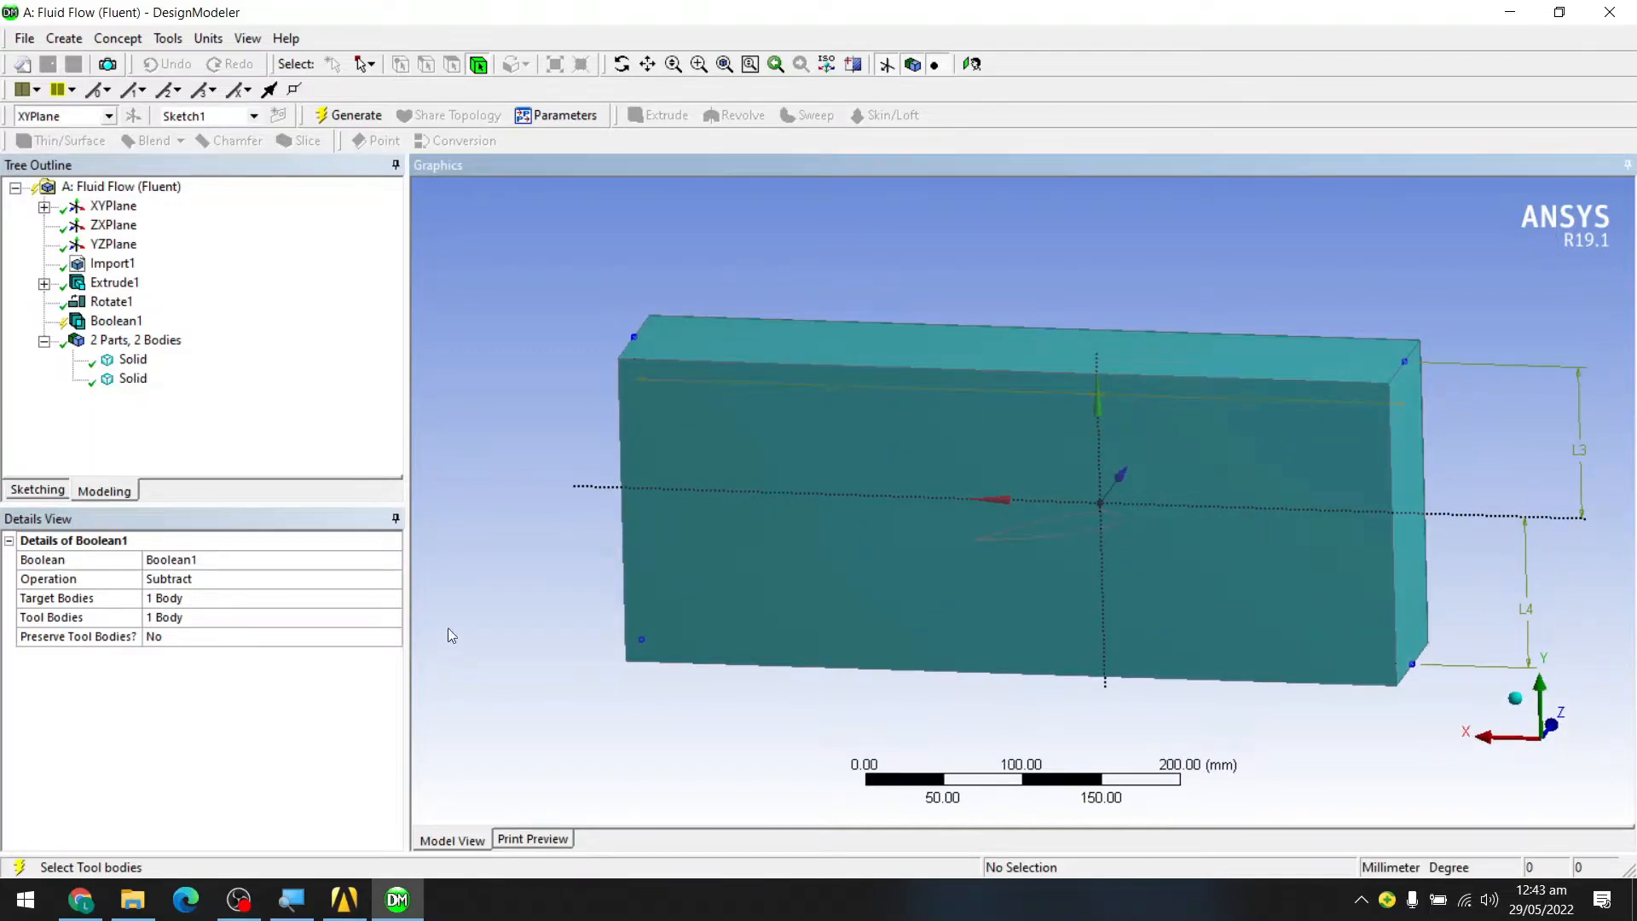
# - Reassign the Boolean's tool body to the airfoil, the first solid in the model tree
pyautogui.click(133, 358)
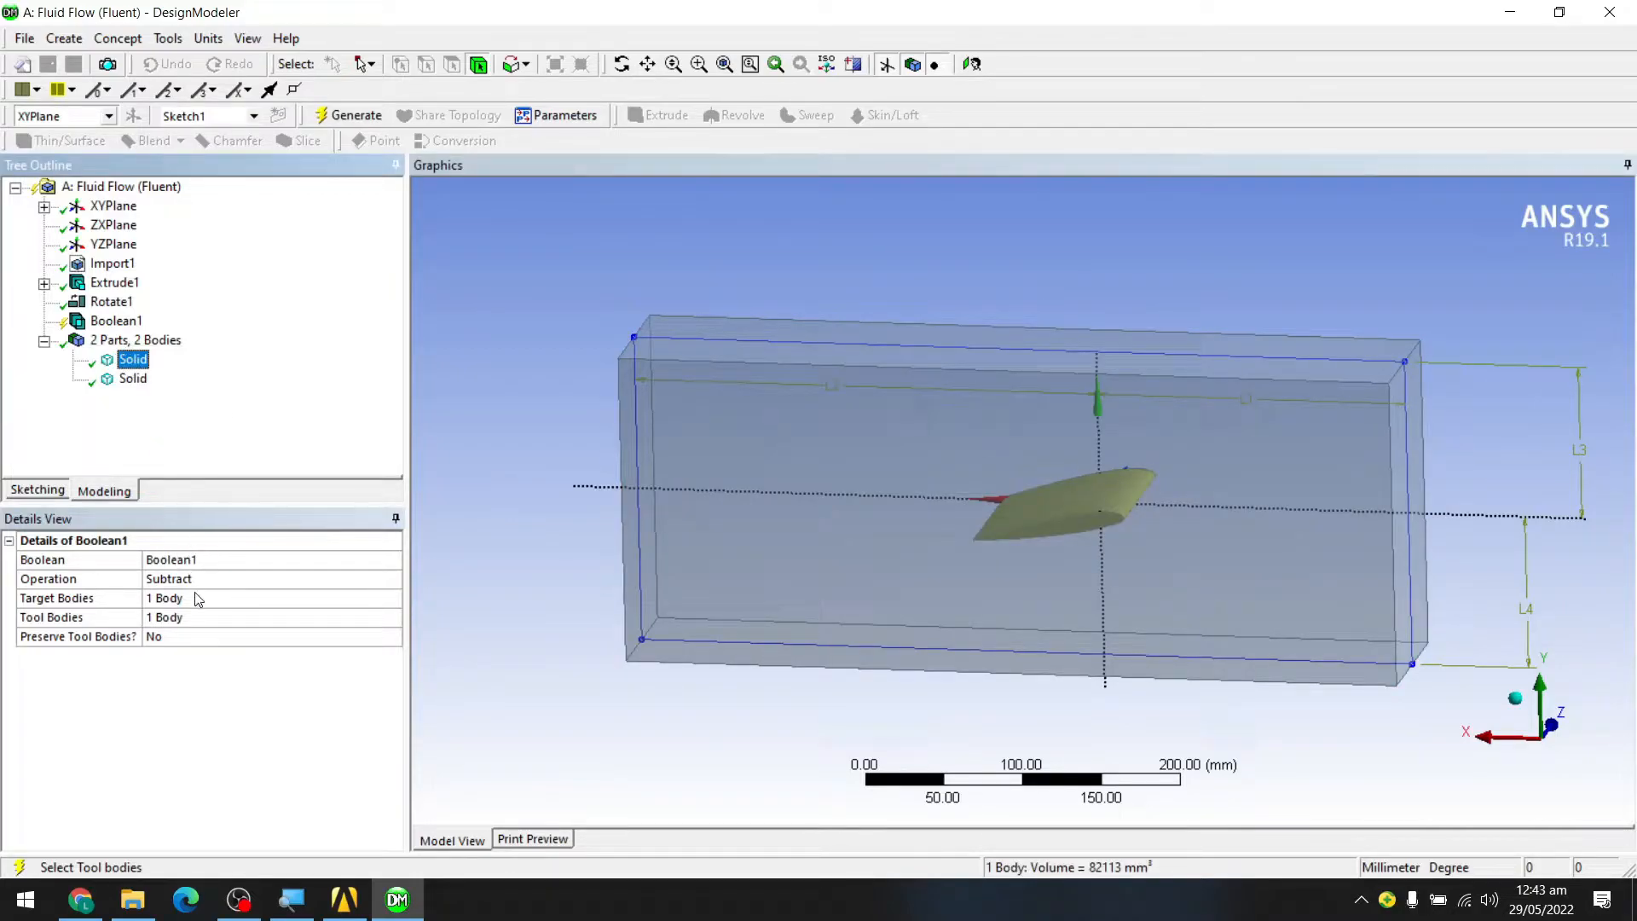
pyautogui.click(194, 617)
pyautogui.click(132, 362)
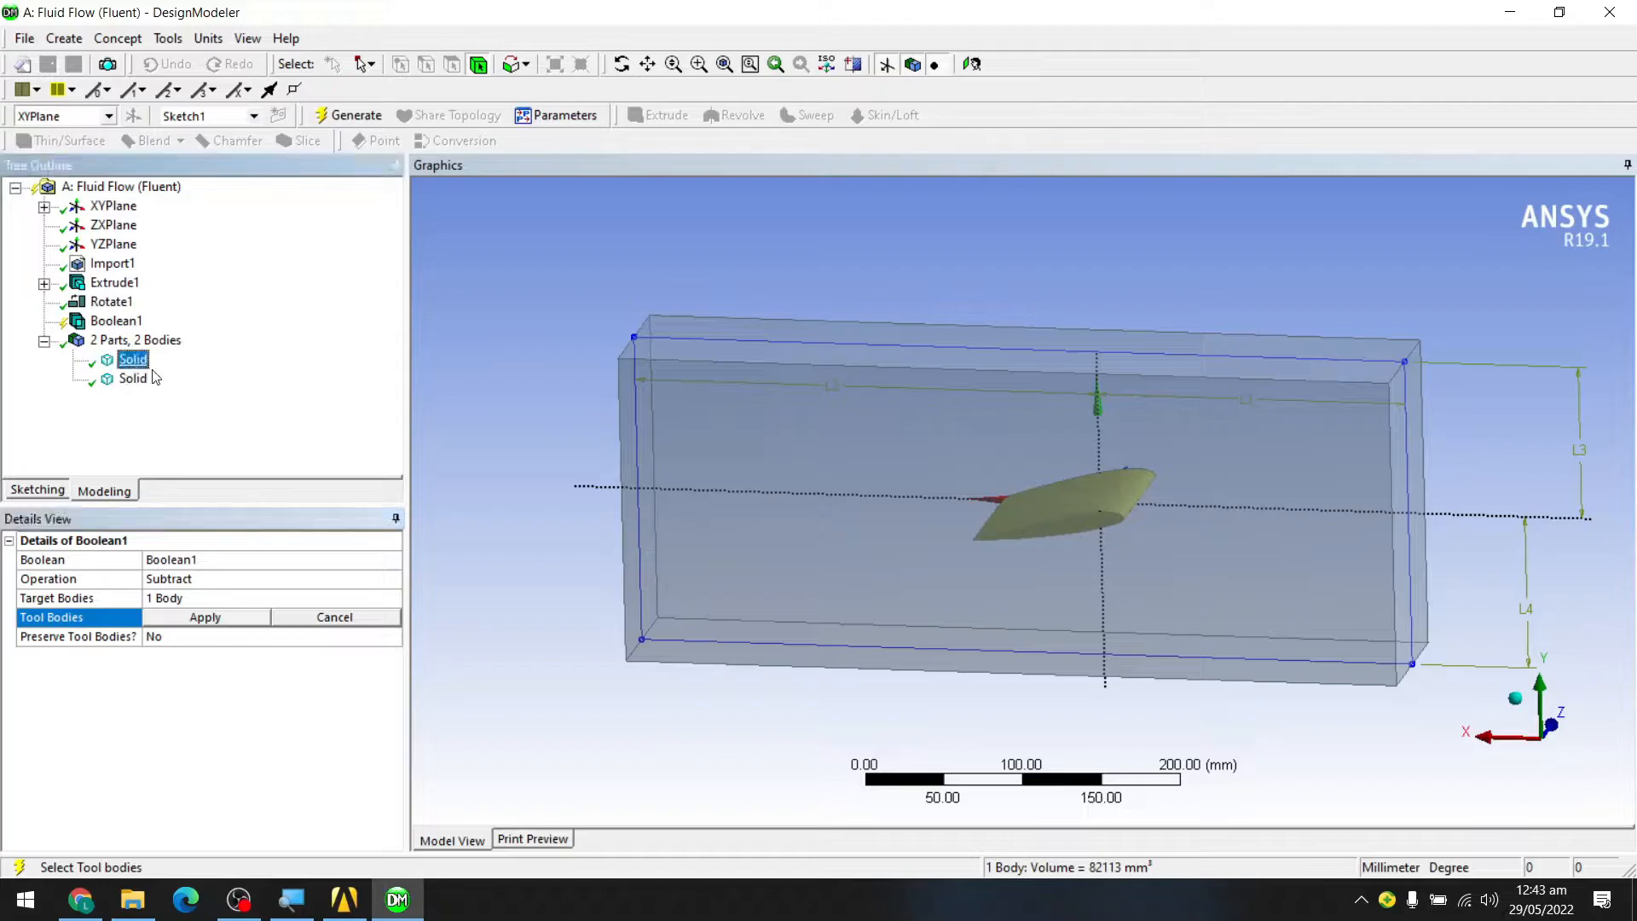
pyautogui.click(205, 617)
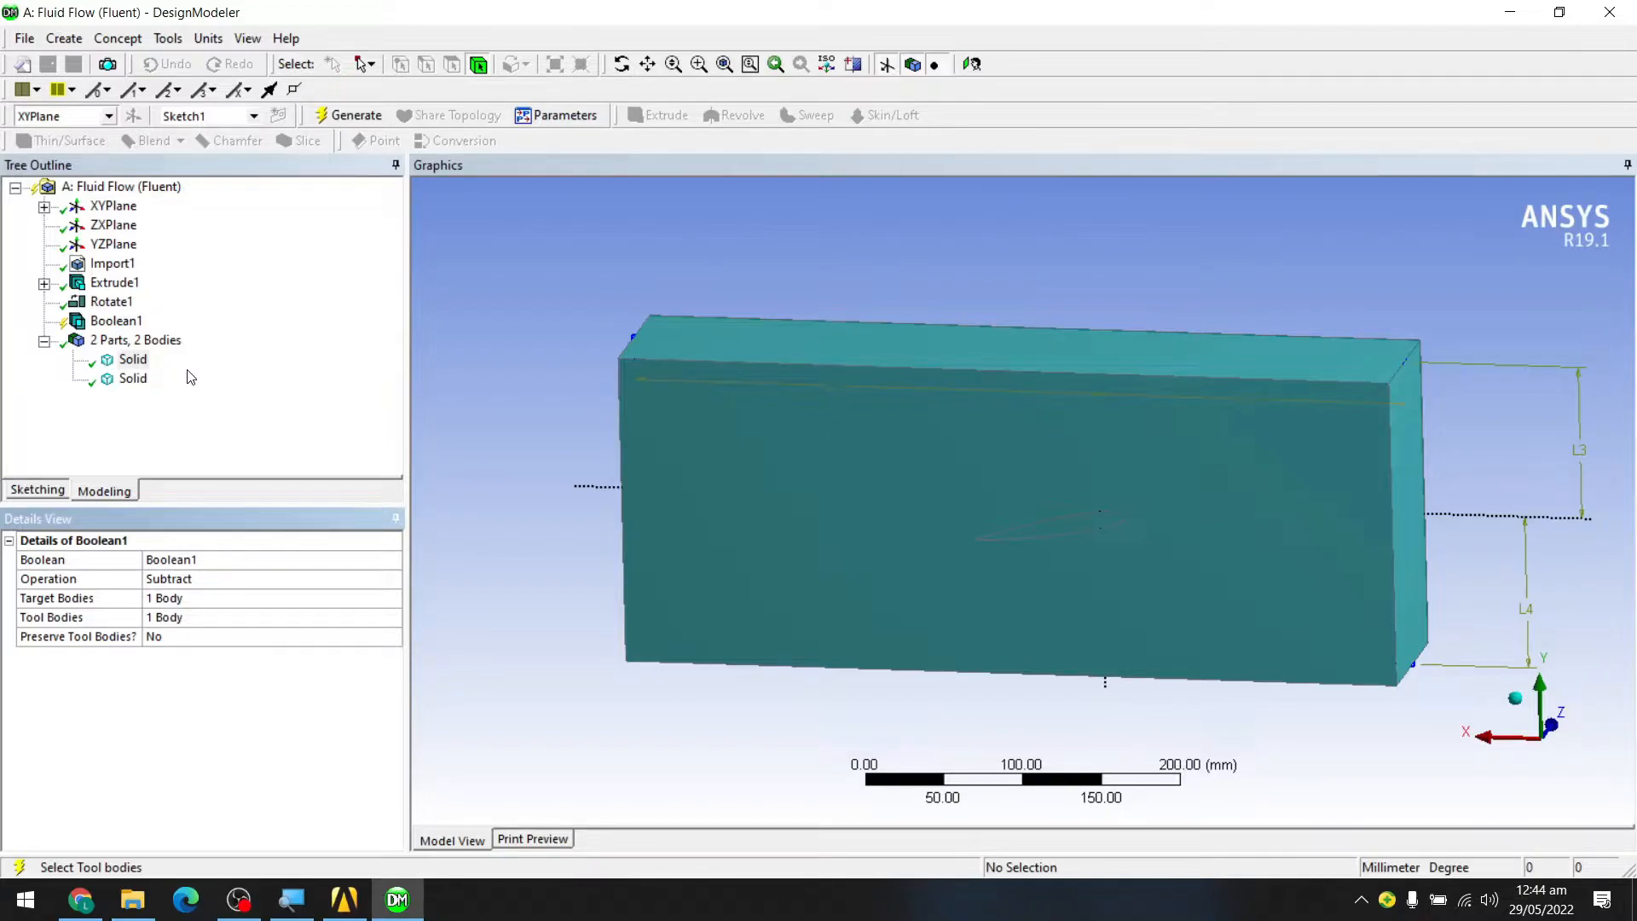
pyautogui.click(173, 615)
pyautogui.click(133, 359)
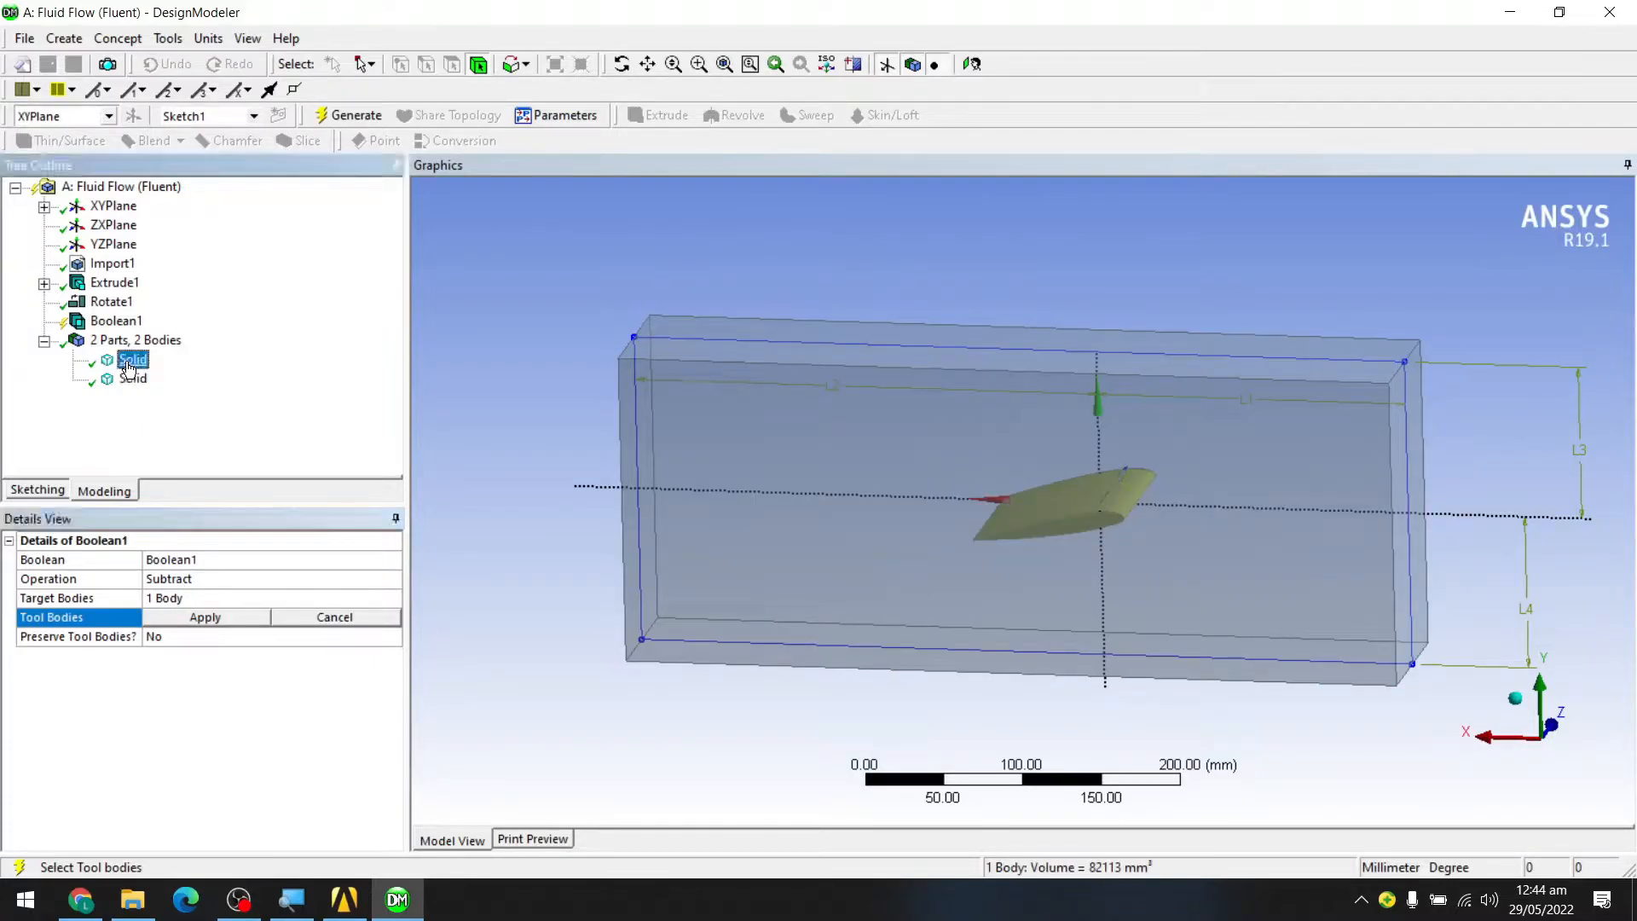
pyautogui.click(189, 619)
# - Generate the Boolean subtraction to cut the airfoil out of the flow domain
pyautogui.scroll(-3, 1129, 514)
pyautogui.scroll(3, 1102, 506)
pyautogui.moveTo(1273, 586); pyautogui.dragTo(835, 546, button='middle')
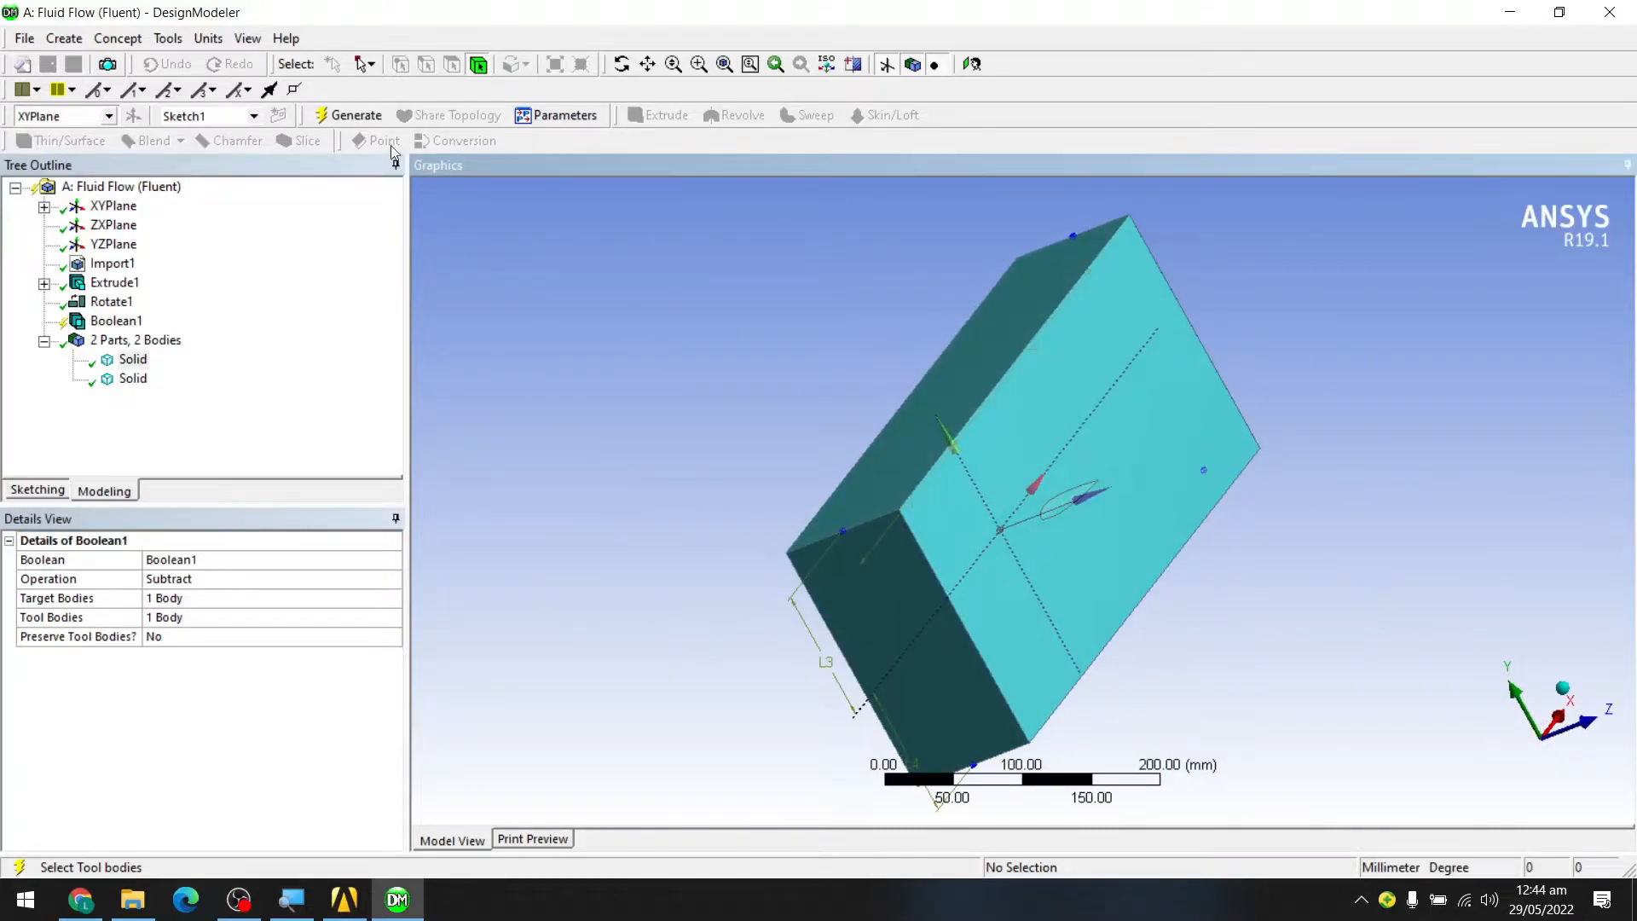
pyautogui.click(344, 111)
# - Examine the airfoil-shaped cavity in the flow domain, up close and from several sides
pyautogui.scroll(-3, 1117, 588)
pyautogui.moveTo(1020, 549); pyautogui.dragTo(817, 644, button='middle')
pyautogui.scroll(-1, 1045, 511)
pyautogui.scroll(5, 1003, 523)
pyautogui.moveTo(1000, 561); pyautogui.dragTo(974, 503, button='middle')
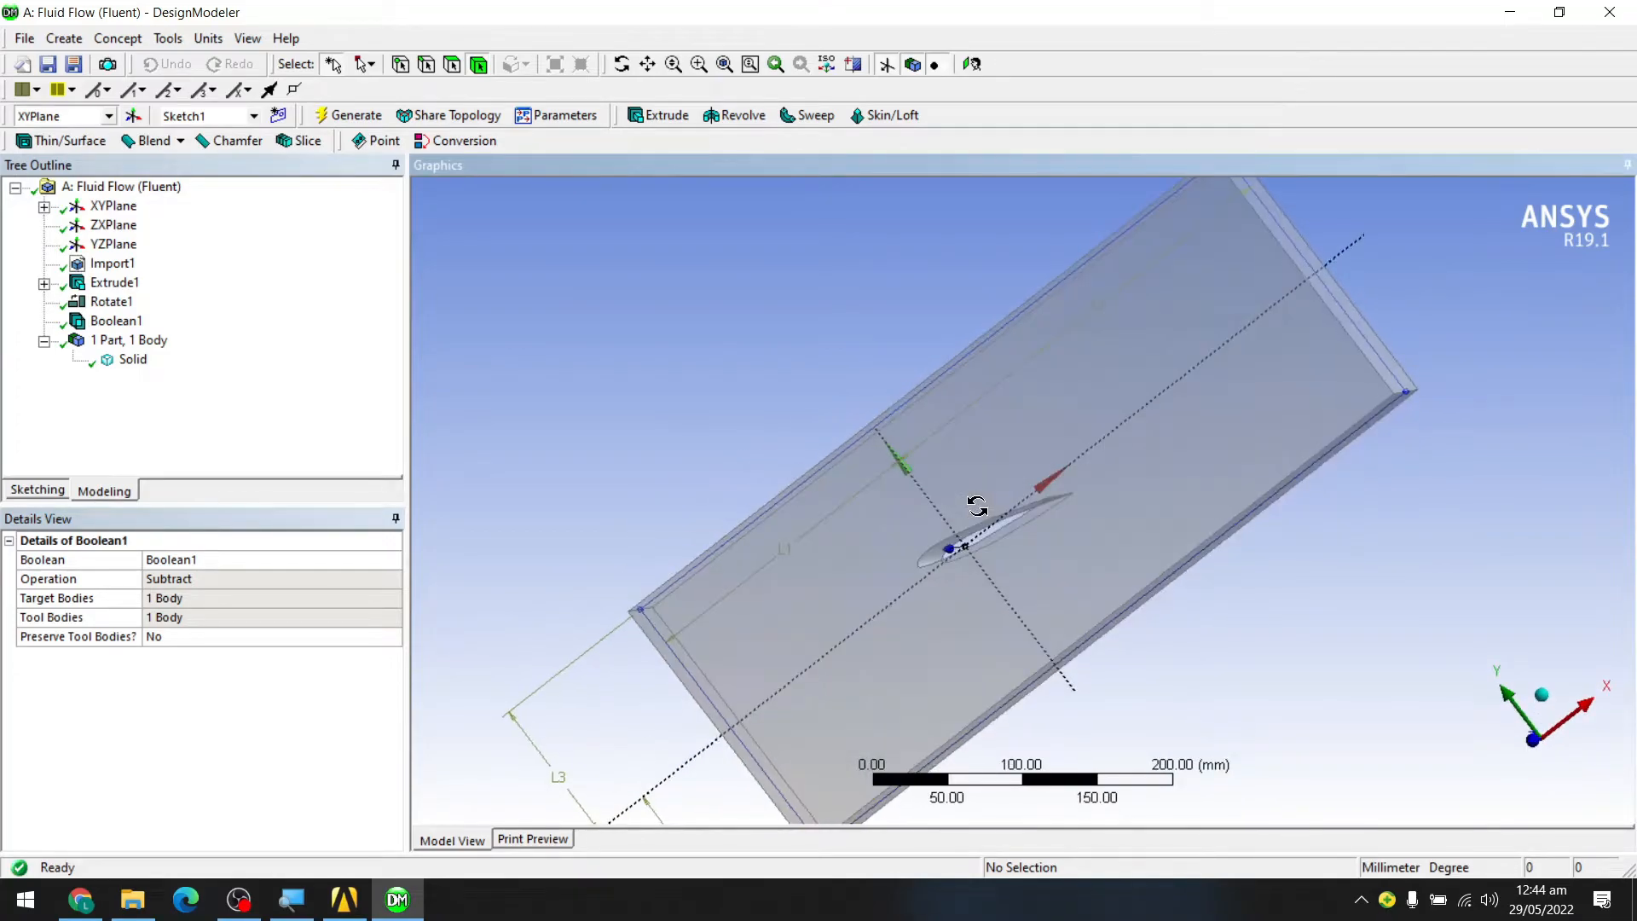
pyautogui.scroll(3, 995, 530)
pyautogui.scroll(2, 995, 530)
pyautogui.moveTo(1004, 561); pyautogui.dragTo(921, 554, button='middle')
pyautogui.scroll(-4, 994, 578)
pyautogui.scroll(2, 914, 579)
pyautogui.scroll(-2, 920, 554)
pyautogui.scroll(8, 920, 554)
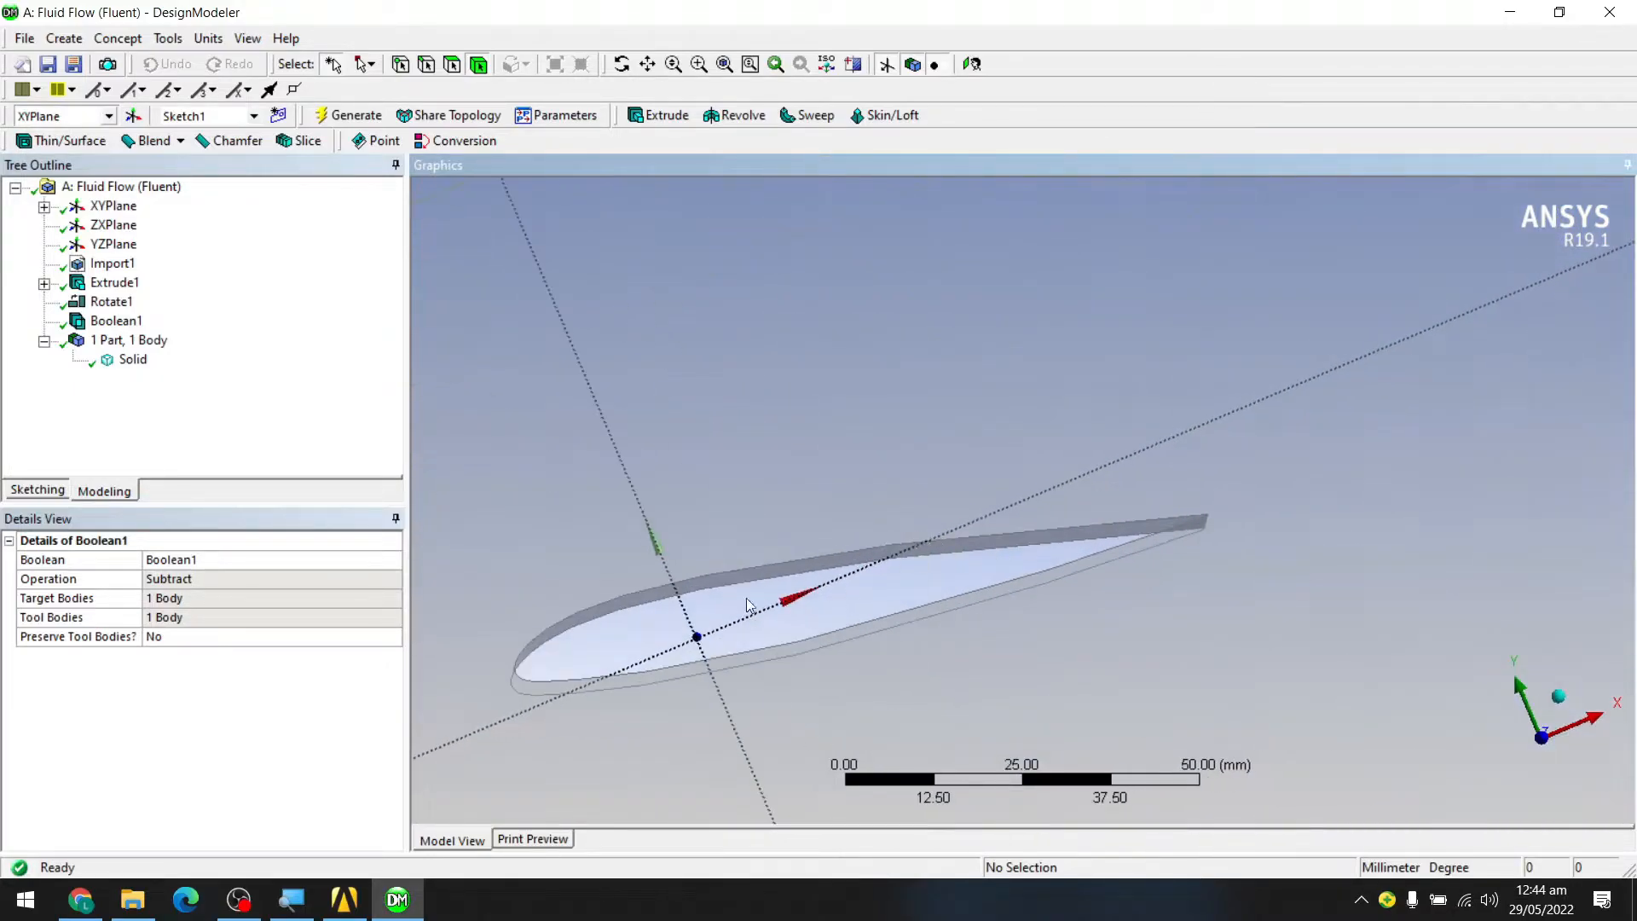
pyautogui.scroll(-2, 721, 590)
pyautogui.moveTo(628, 622); pyautogui.dragTo(833, 574, button='middle')
pyautogui.scroll(-4, 648, 614)
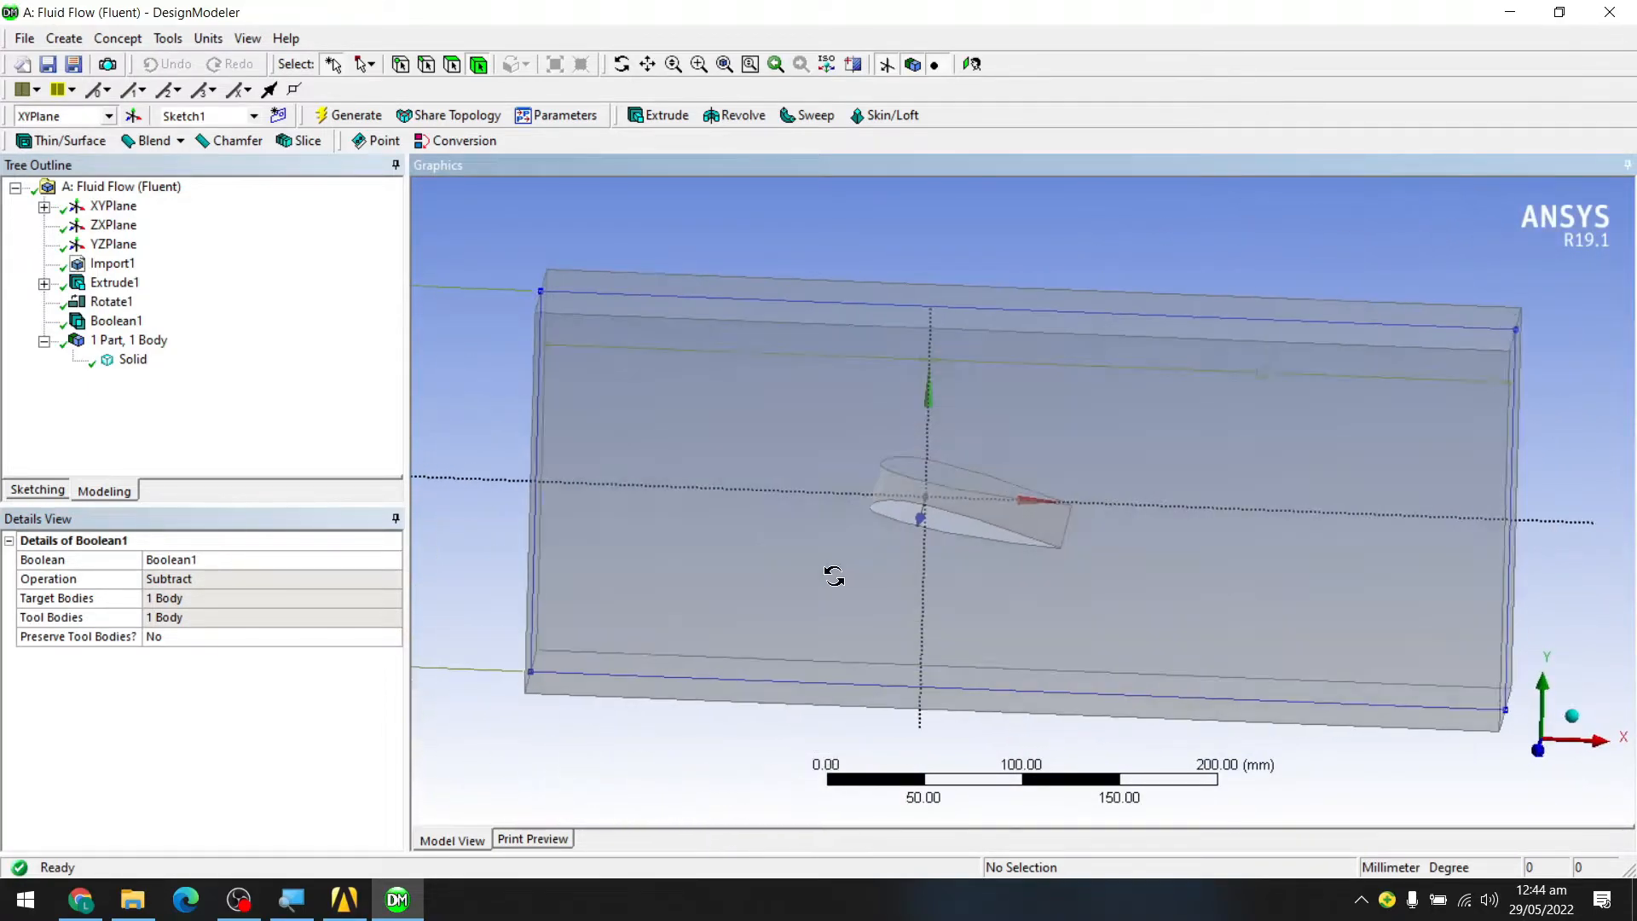
pyautogui.moveTo(554, 344); pyautogui.dragTo(996, 399, button='middle')
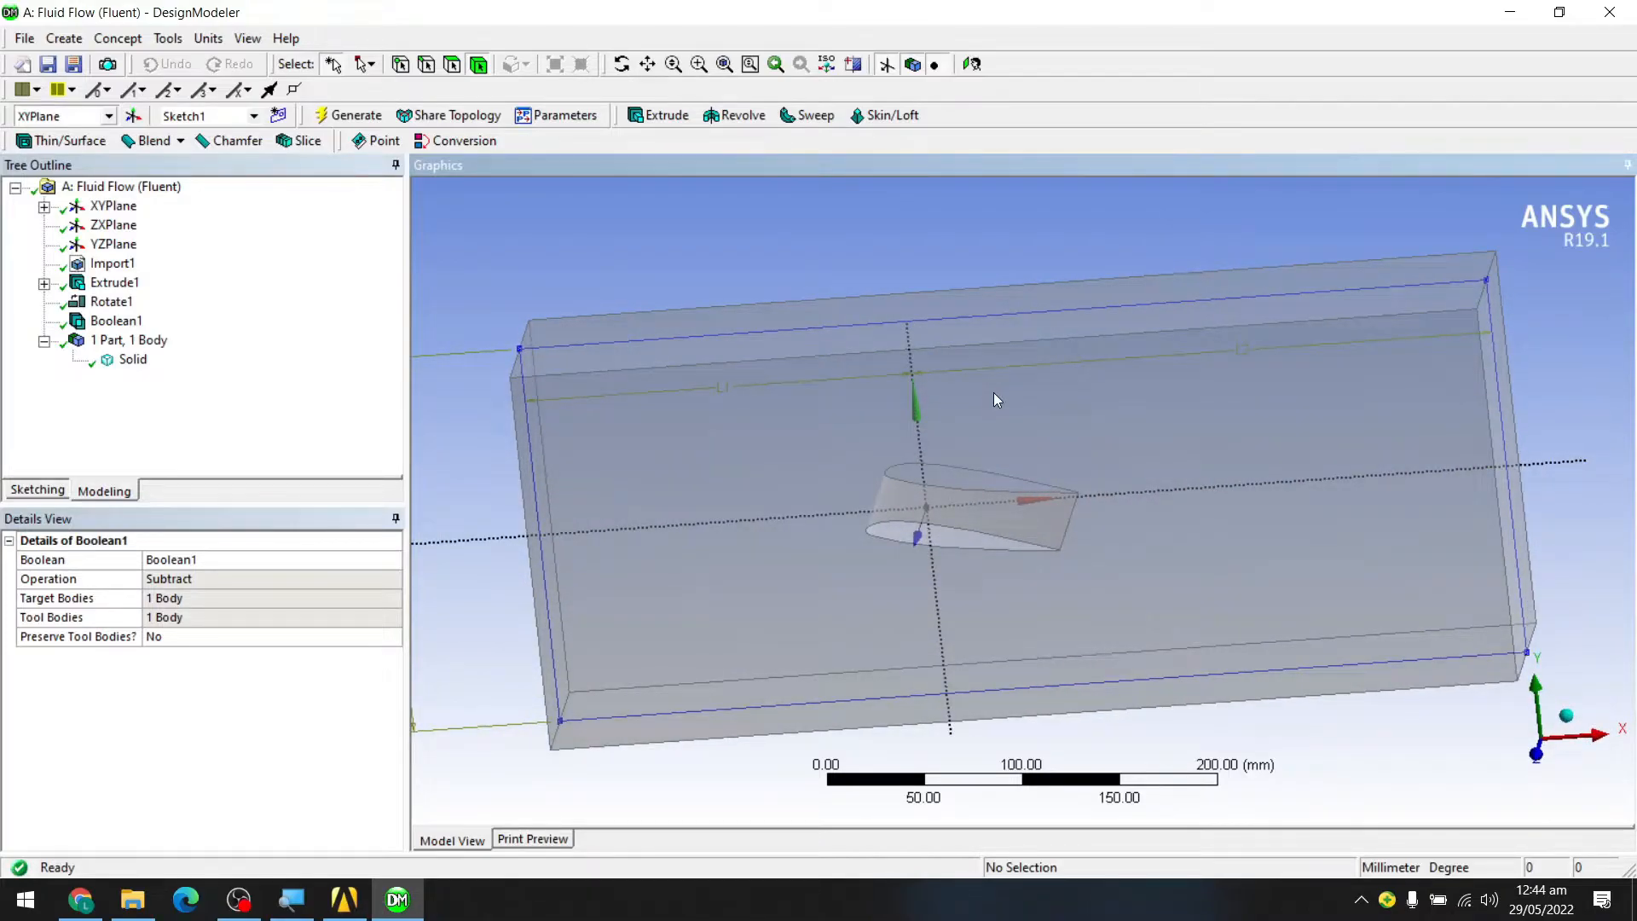
pyautogui.moveTo(990, 394); pyautogui.dragTo(729, 645, button='middle')
# - Check the project schematic in Workbench, then return to DesignModeler and view the flow domain
pyautogui.click(344, 899)
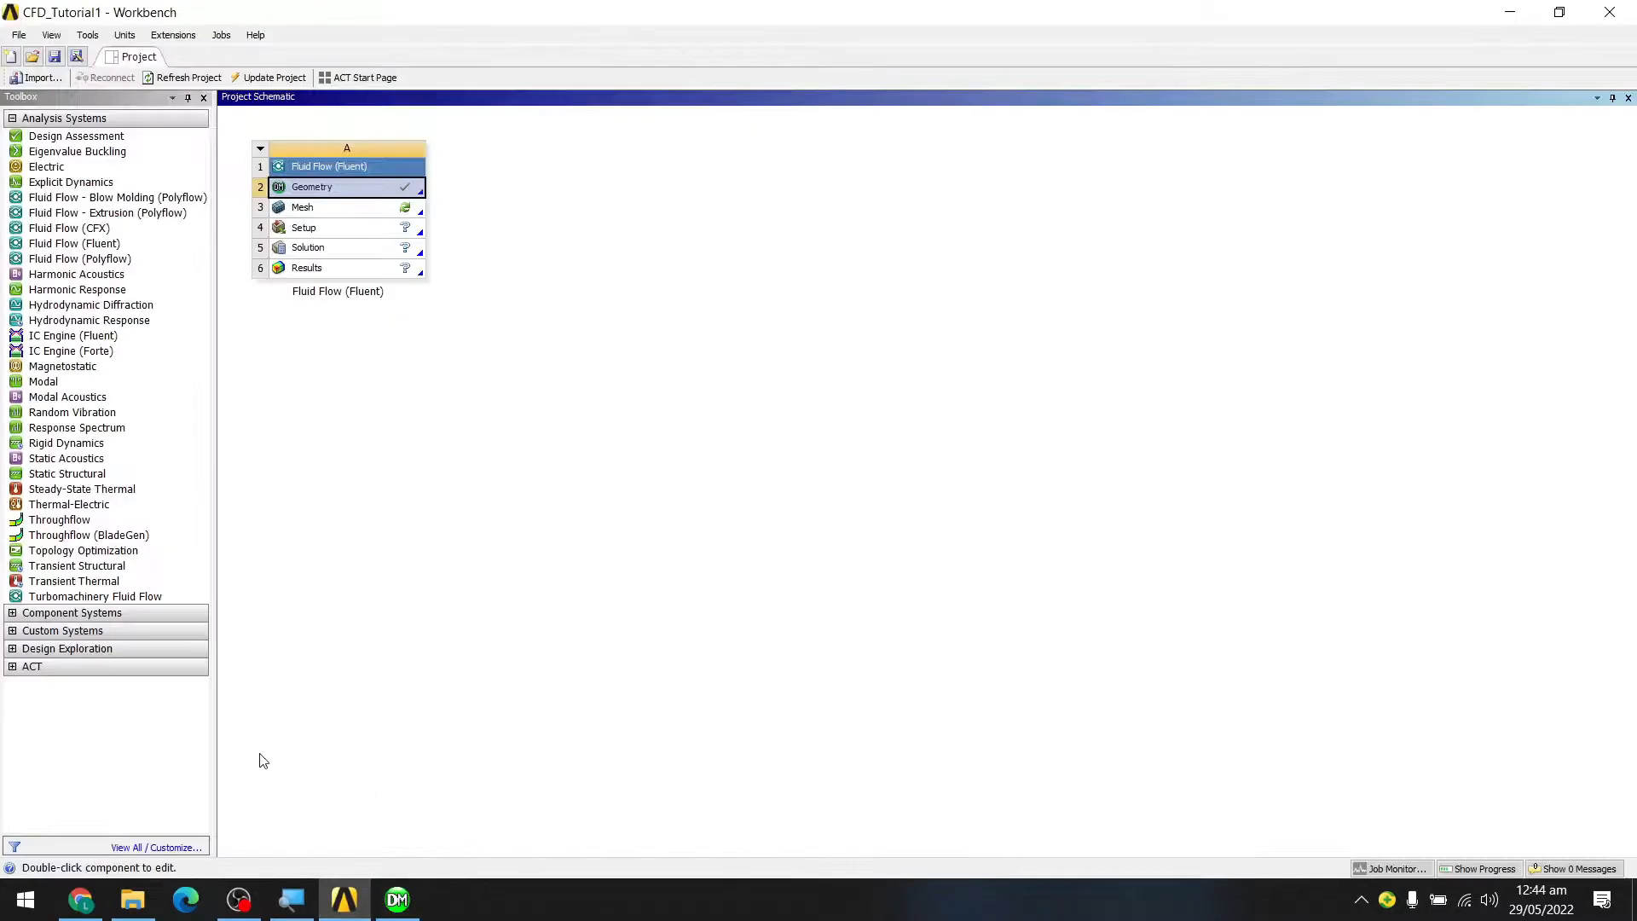
pyautogui.click(397, 899)
pyautogui.scroll(-2, 1005, 470)
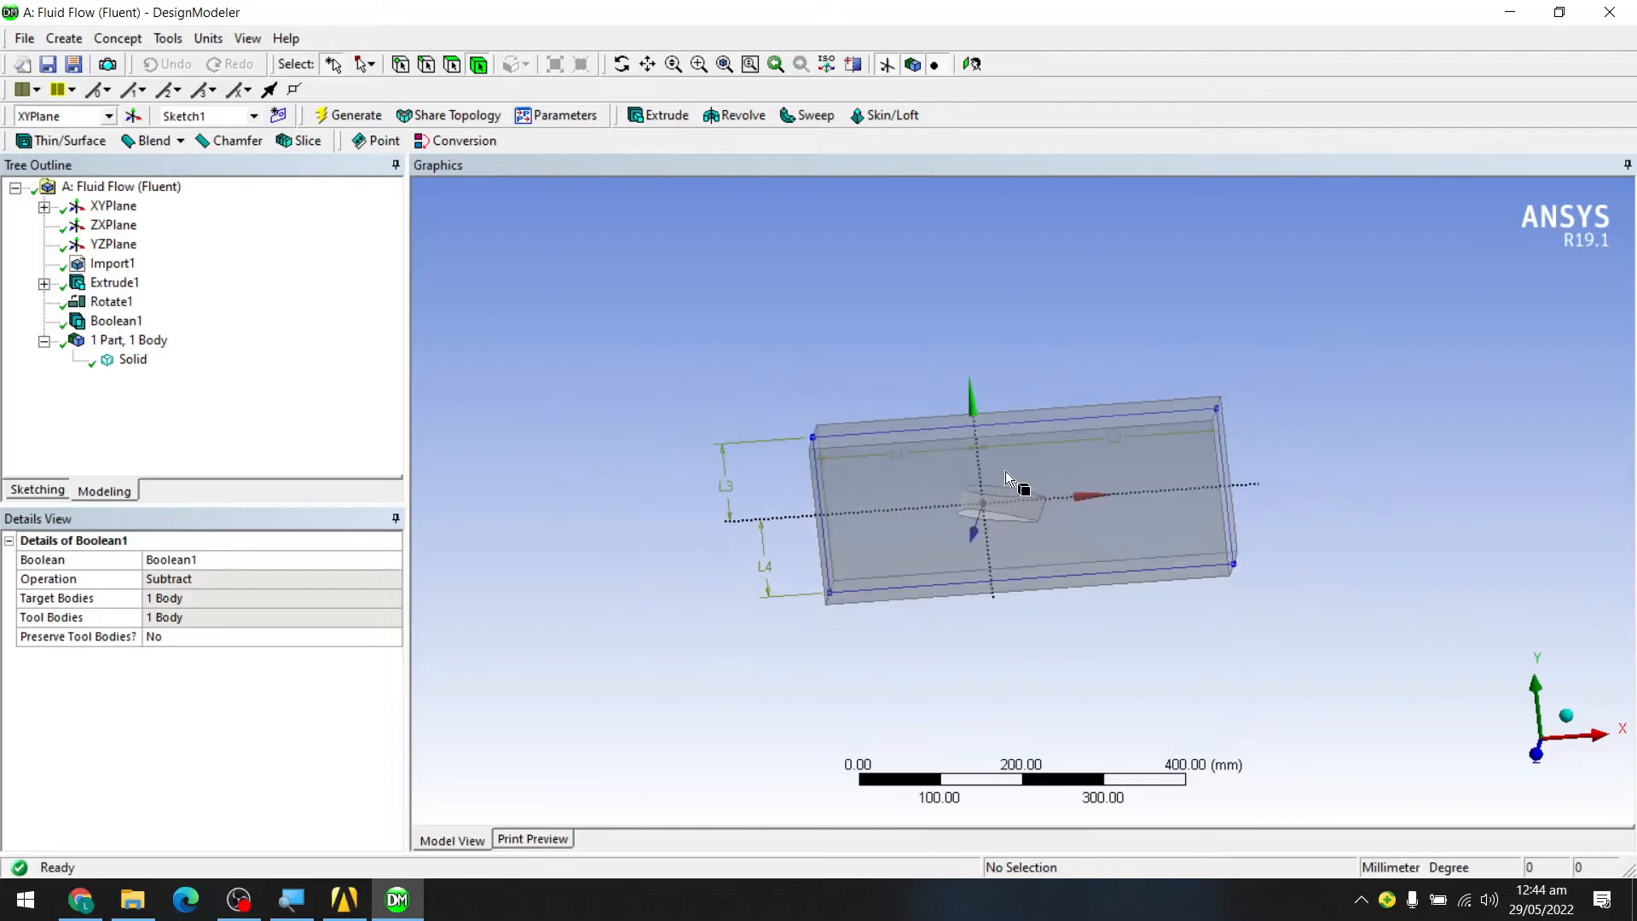
pyautogui.scroll(4, 1005, 471)
pyautogui.moveTo(1005, 470); pyautogui.dragTo(1034, 446, button='middle')
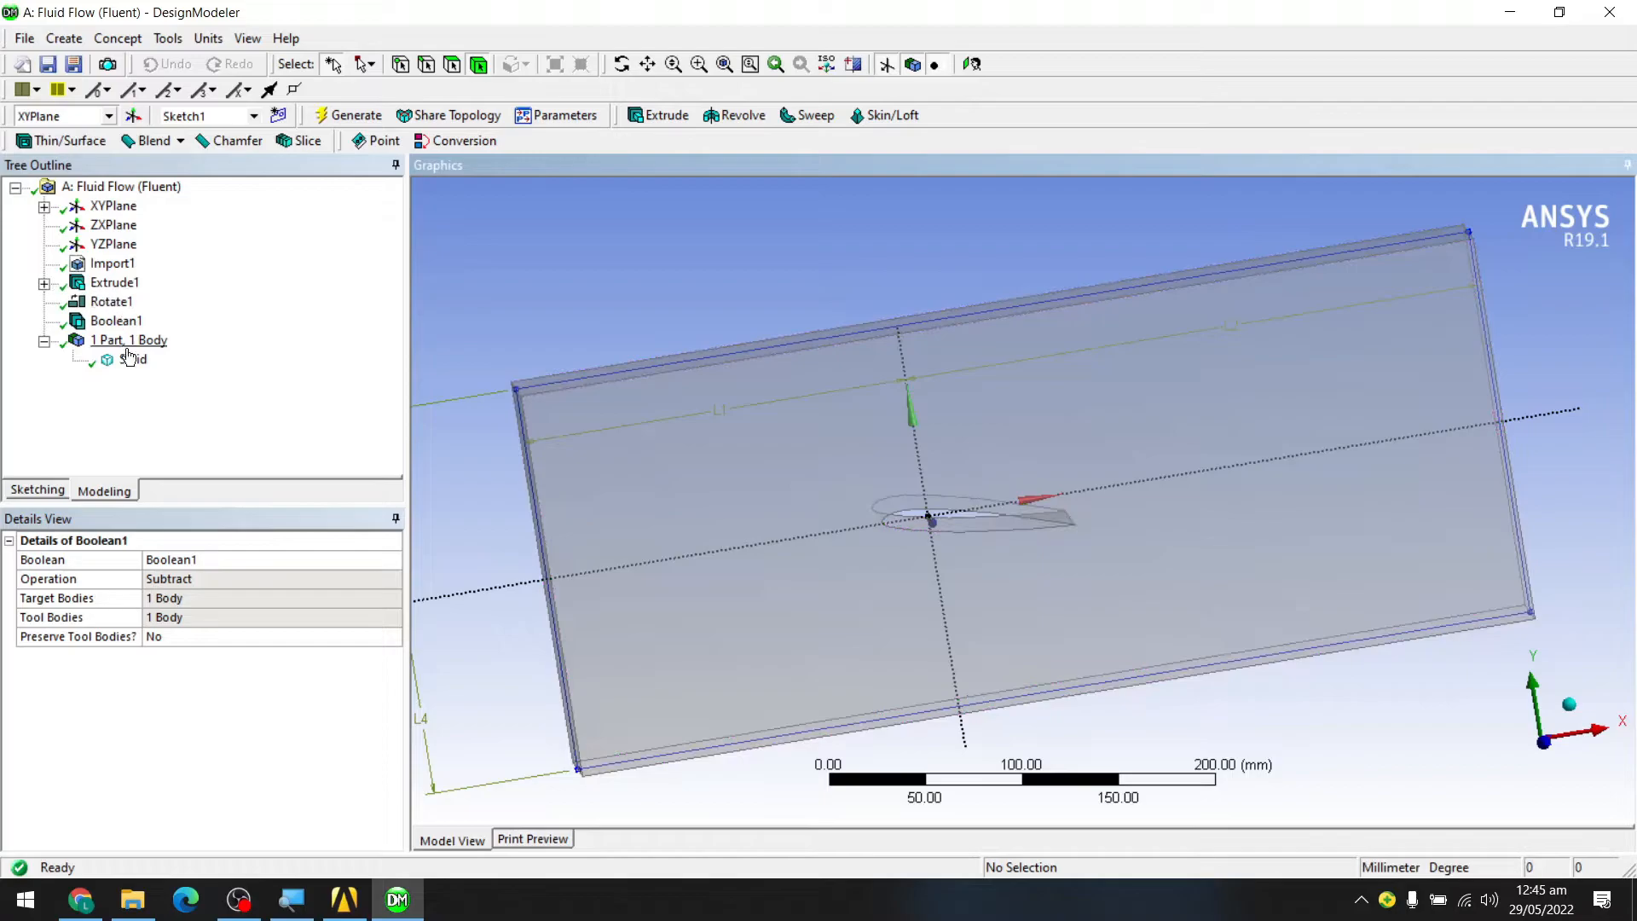
# - Switch to sketching mode with Sketch1 on the XY plane
pyautogui.click(75, 37)
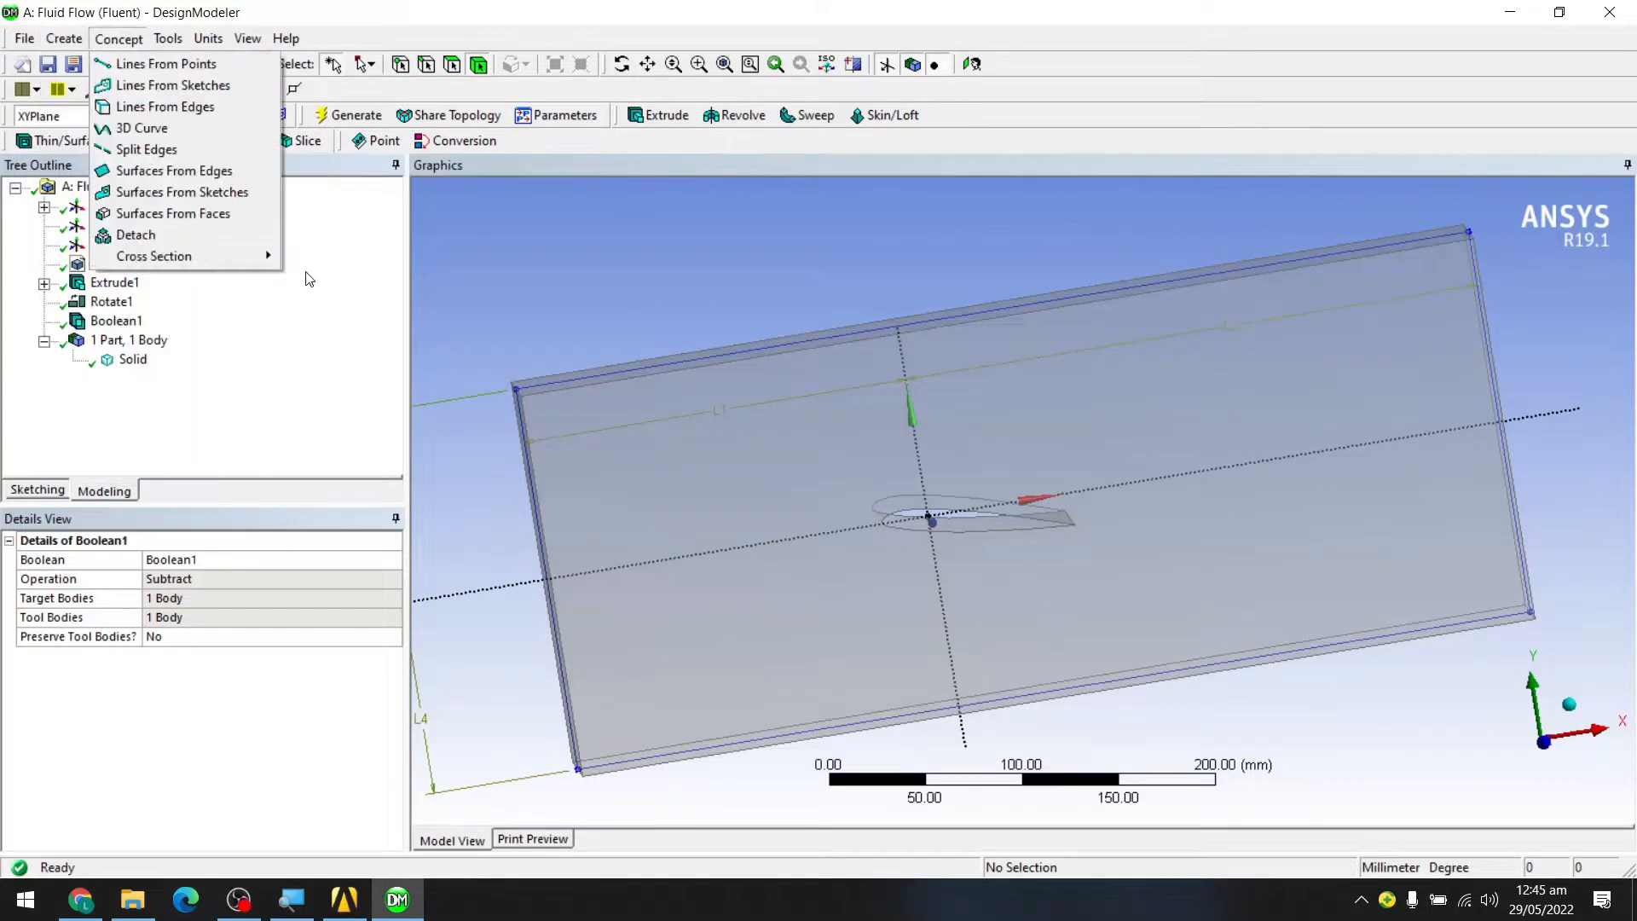
pyautogui.click(355, 329)
pyautogui.click(63, 491)
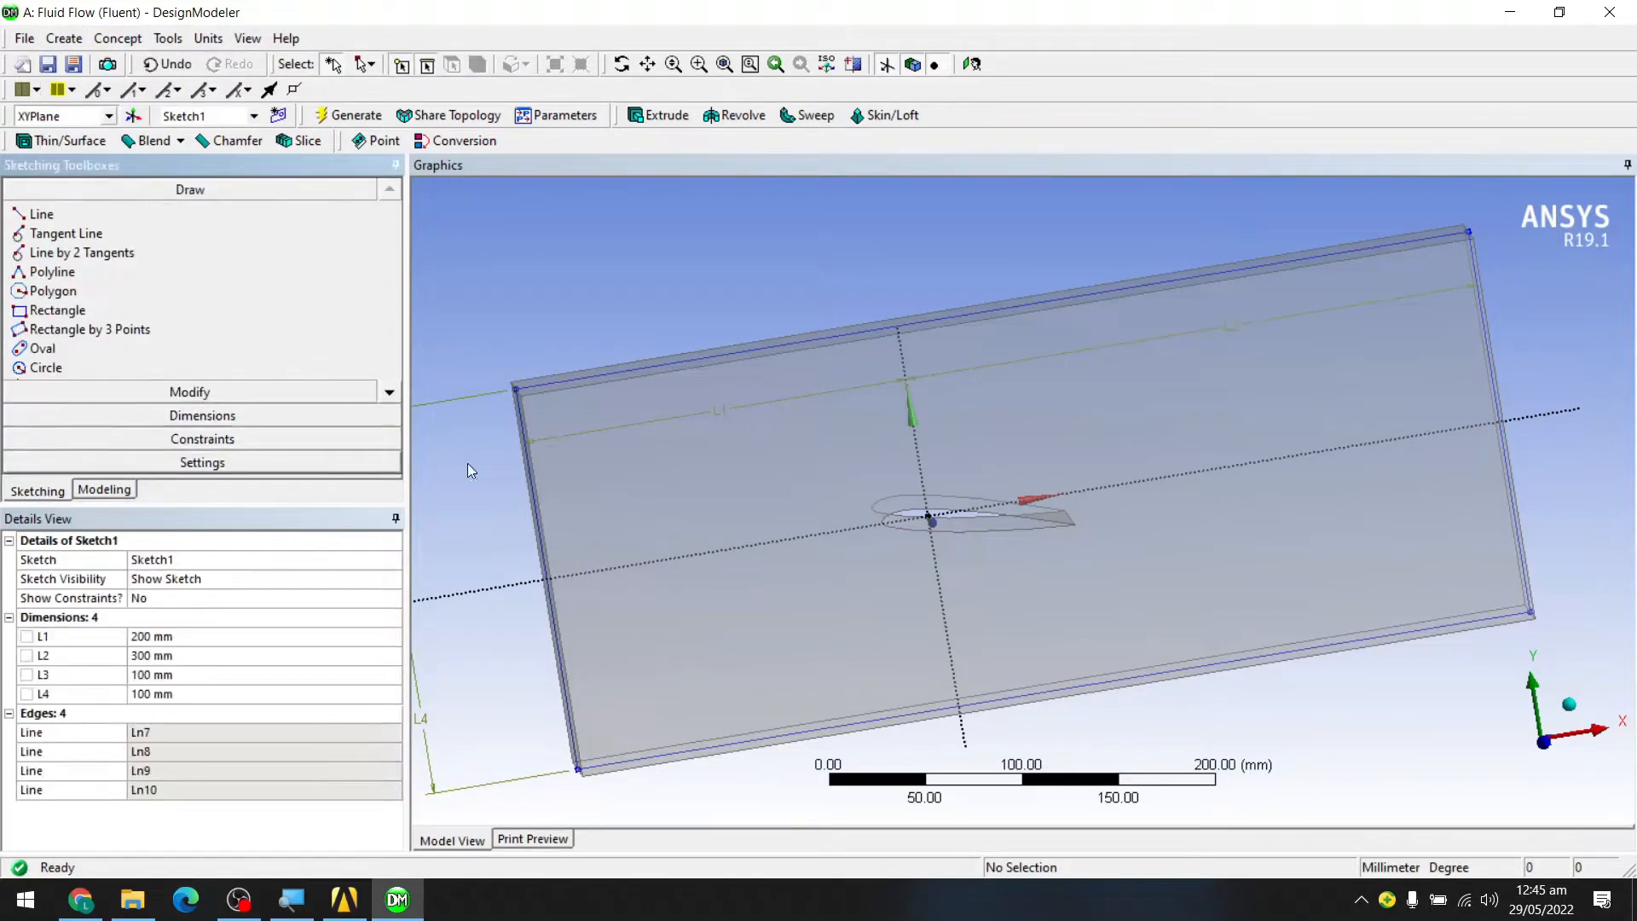
# - Sketch a rectangle in Sketch1 on the XY plane, from above the airfoil's trailing part to the flow domain's downstream edge
pyautogui.moveTo(1386, 452)
pyautogui.mouseDown(button='middle')
pyautogui.moveTo(1322, 482)
pyautogui.moveTo(943, 460)
pyautogui.moveTo(1277, 718)
pyautogui.mouseUp(button='middle')
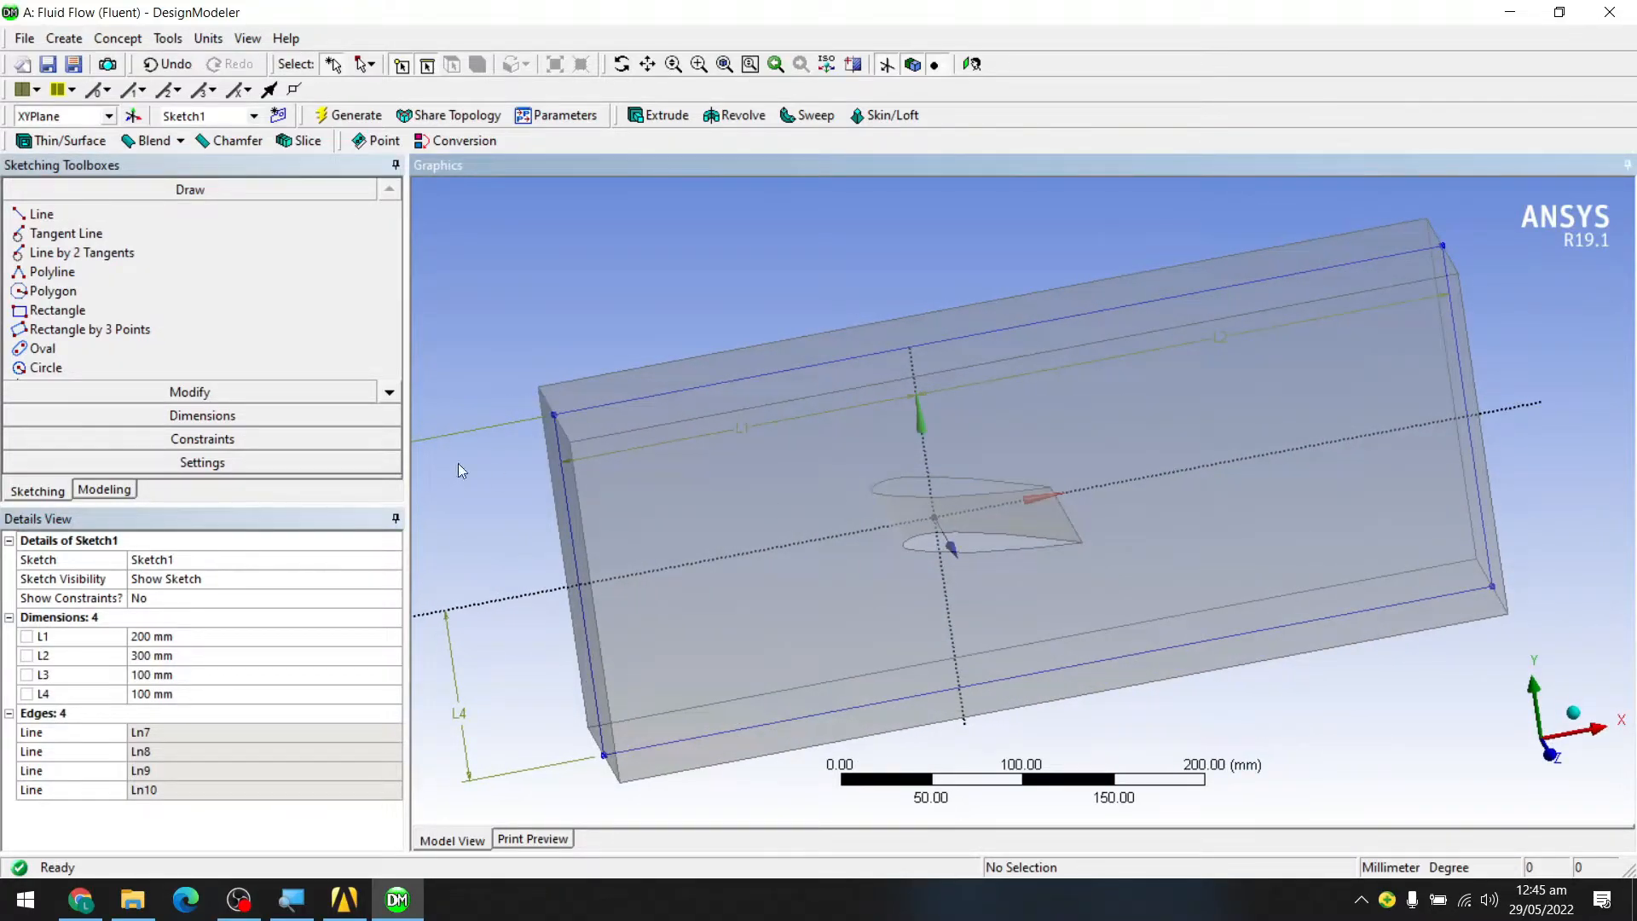
pyautogui.click(59, 491)
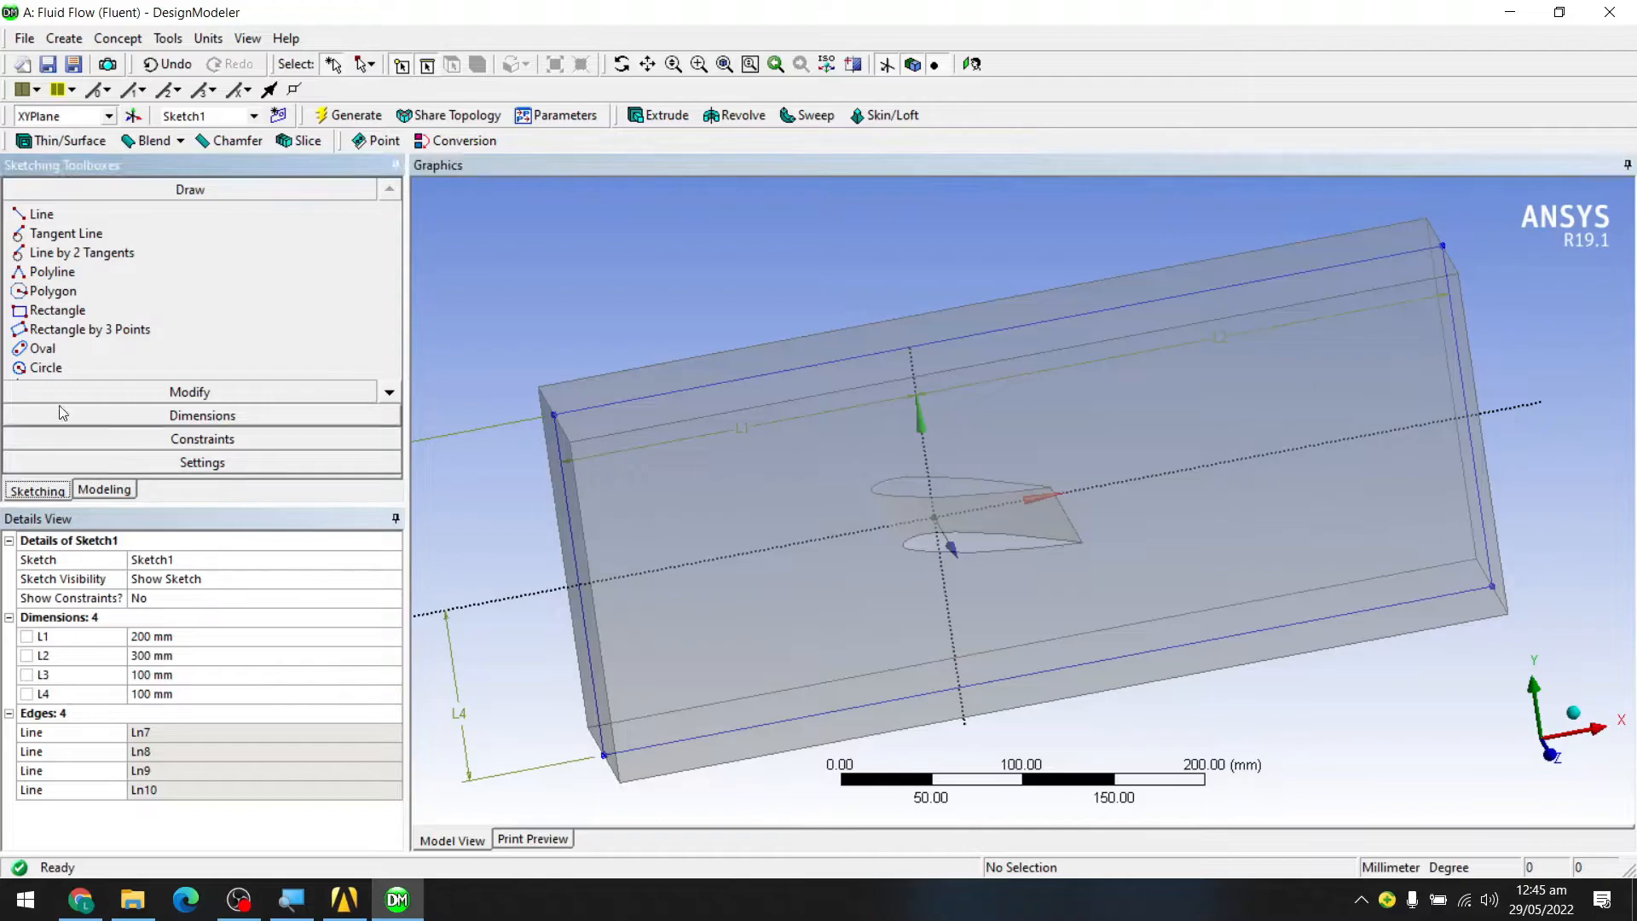
pyautogui.click(102, 490)
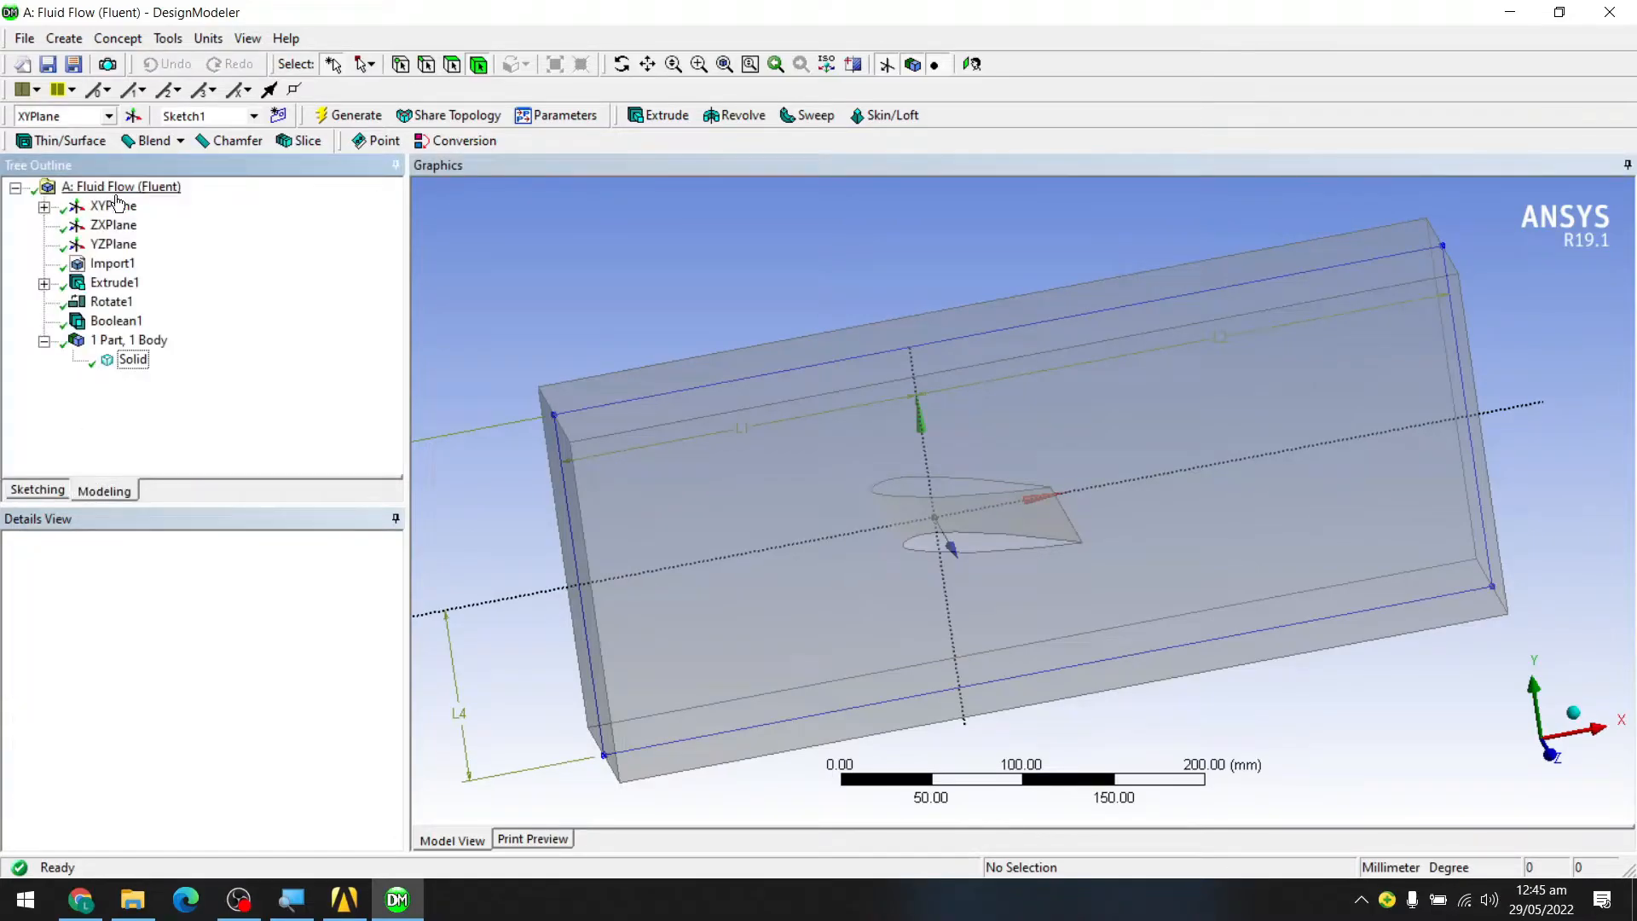
pyautogui.click(114, 205)
pyautogui.click(36, 492)
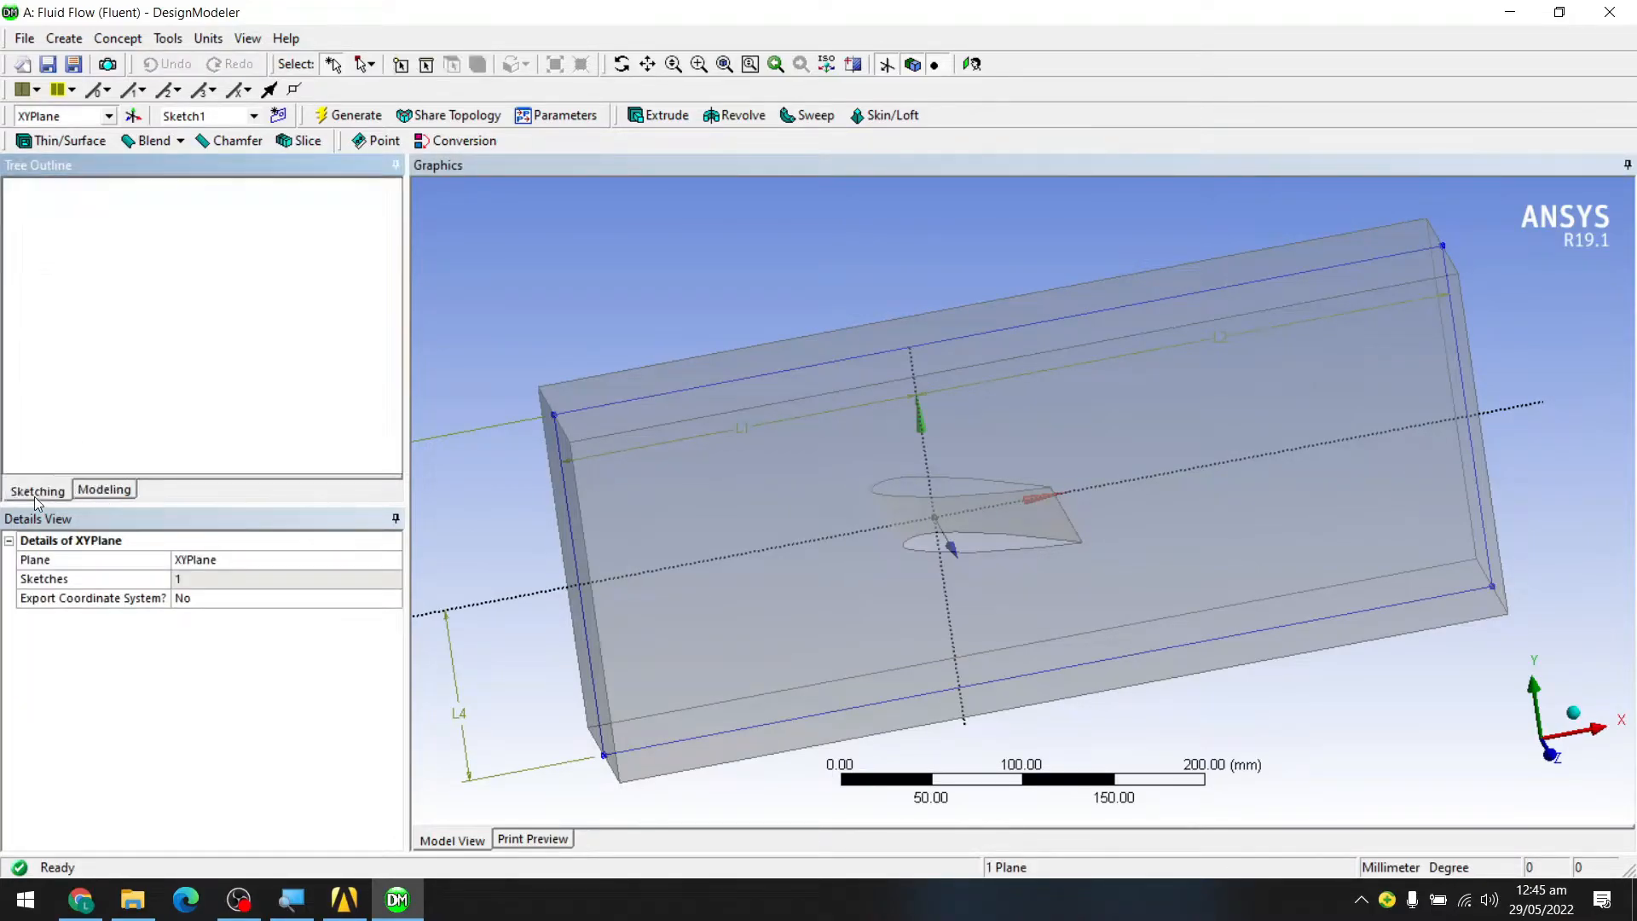
pyautogui.click(56, 310)
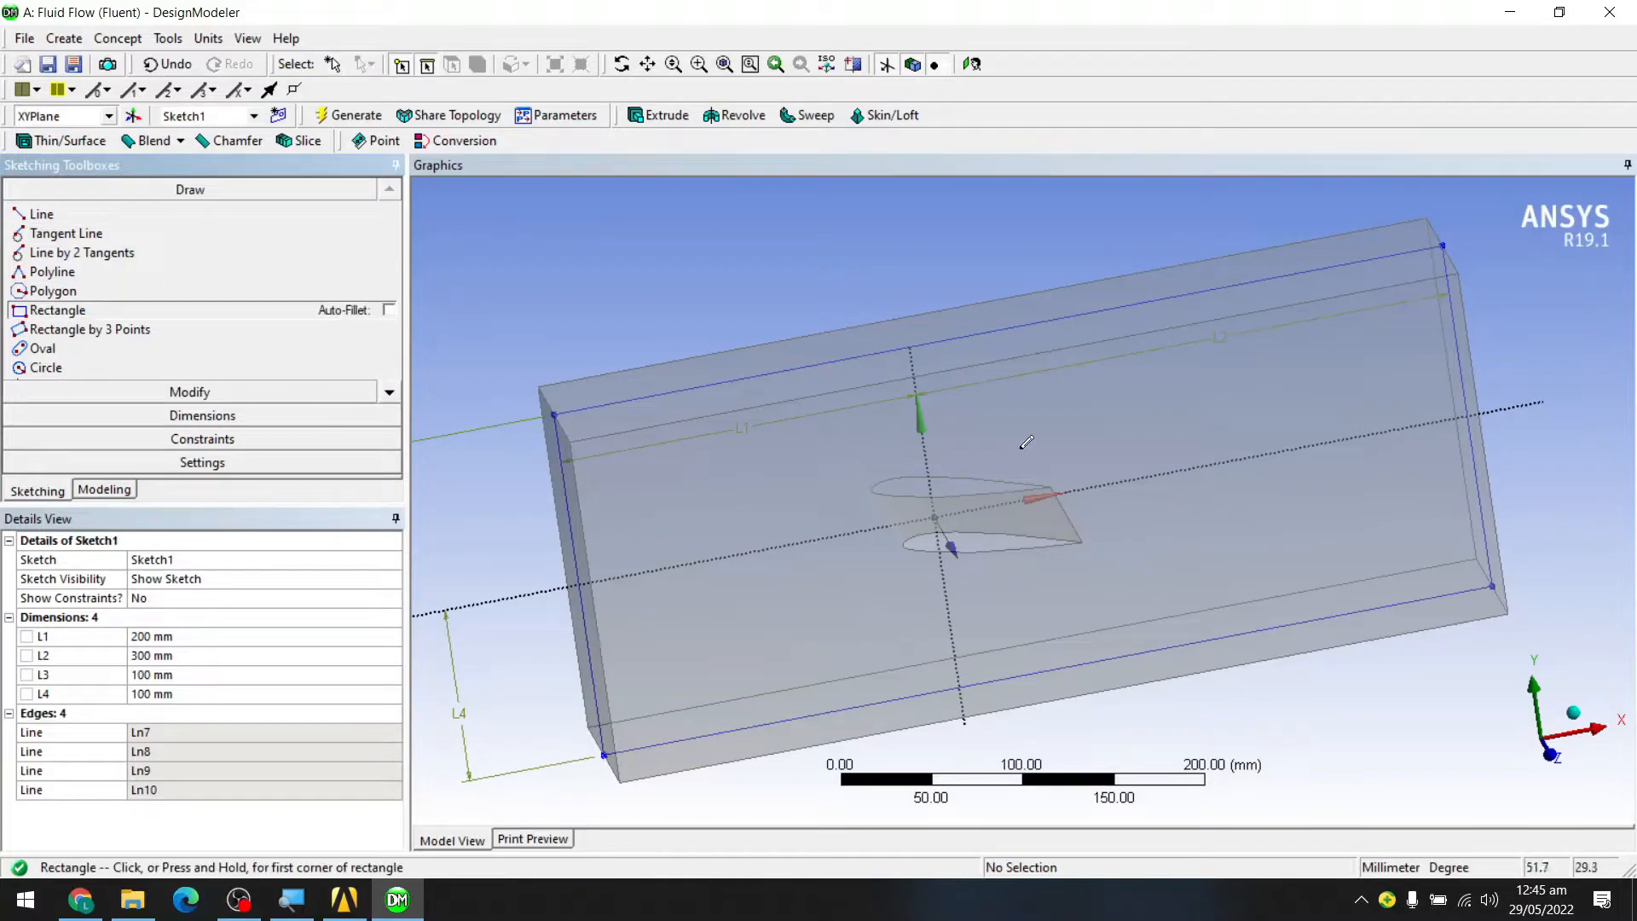
pyautogui.click(1007, 426)
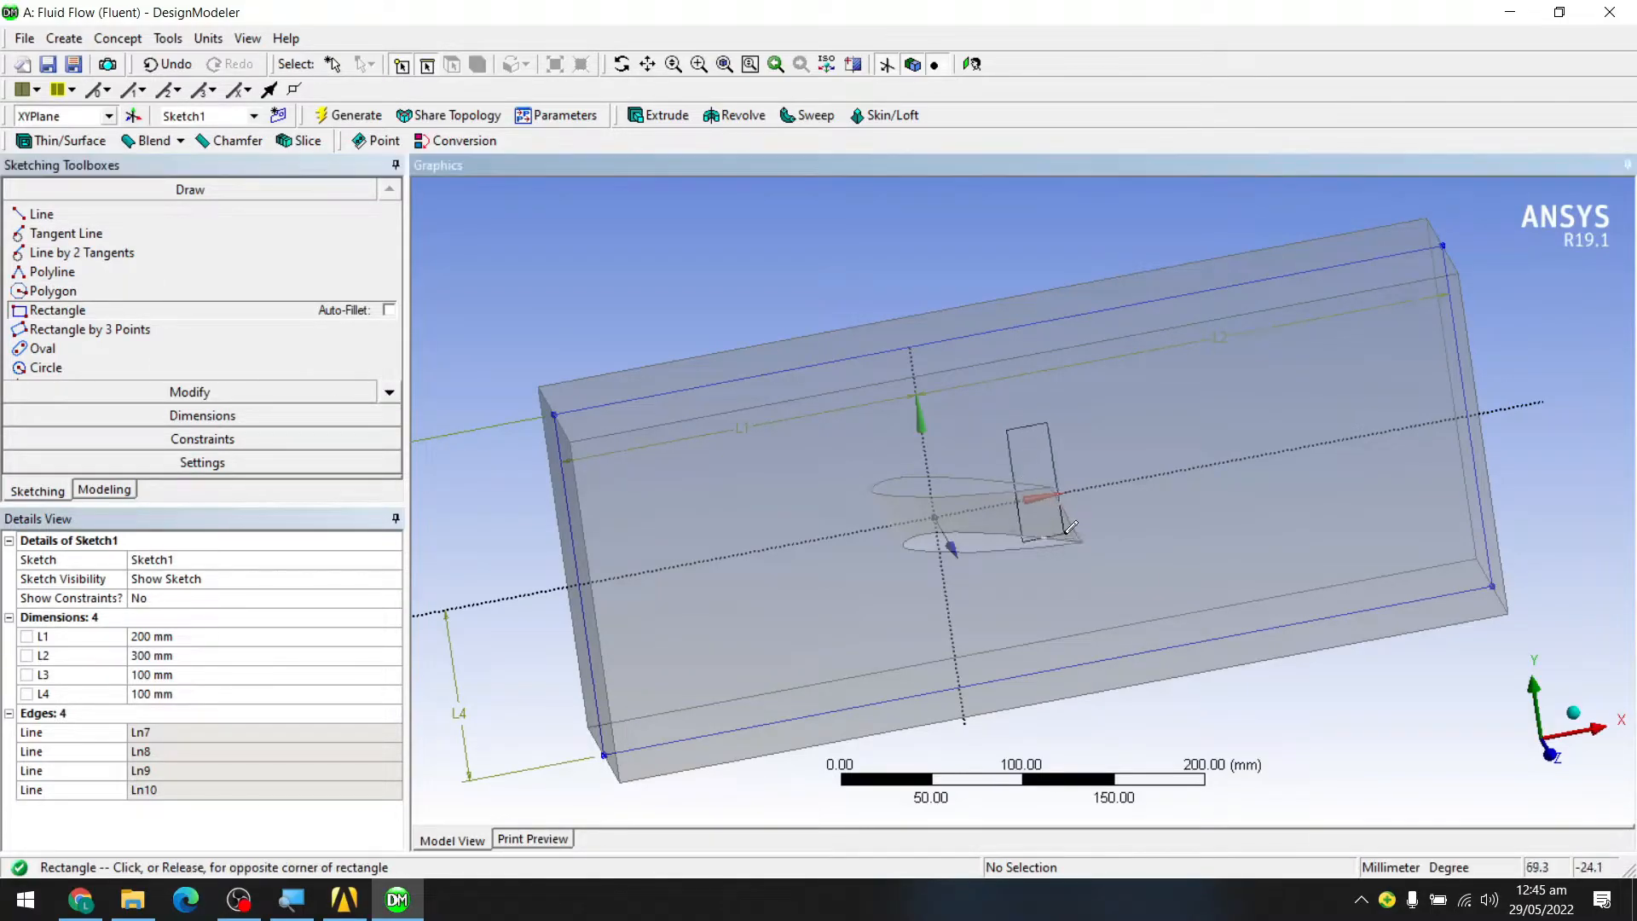
pyautogui.click(1477, 475)
pyautogui.moveTo(1351, 503)
pyautogui.mouseDown(button='middle')
pyautogui.moveTo(1126, 447)
pyautogui.moveTo(1138, 465)
pyautogui.moveTo(1035, 492)
pyautogui.moveTo(1074, 516)
pyautogui.mouseUp(button='middle')
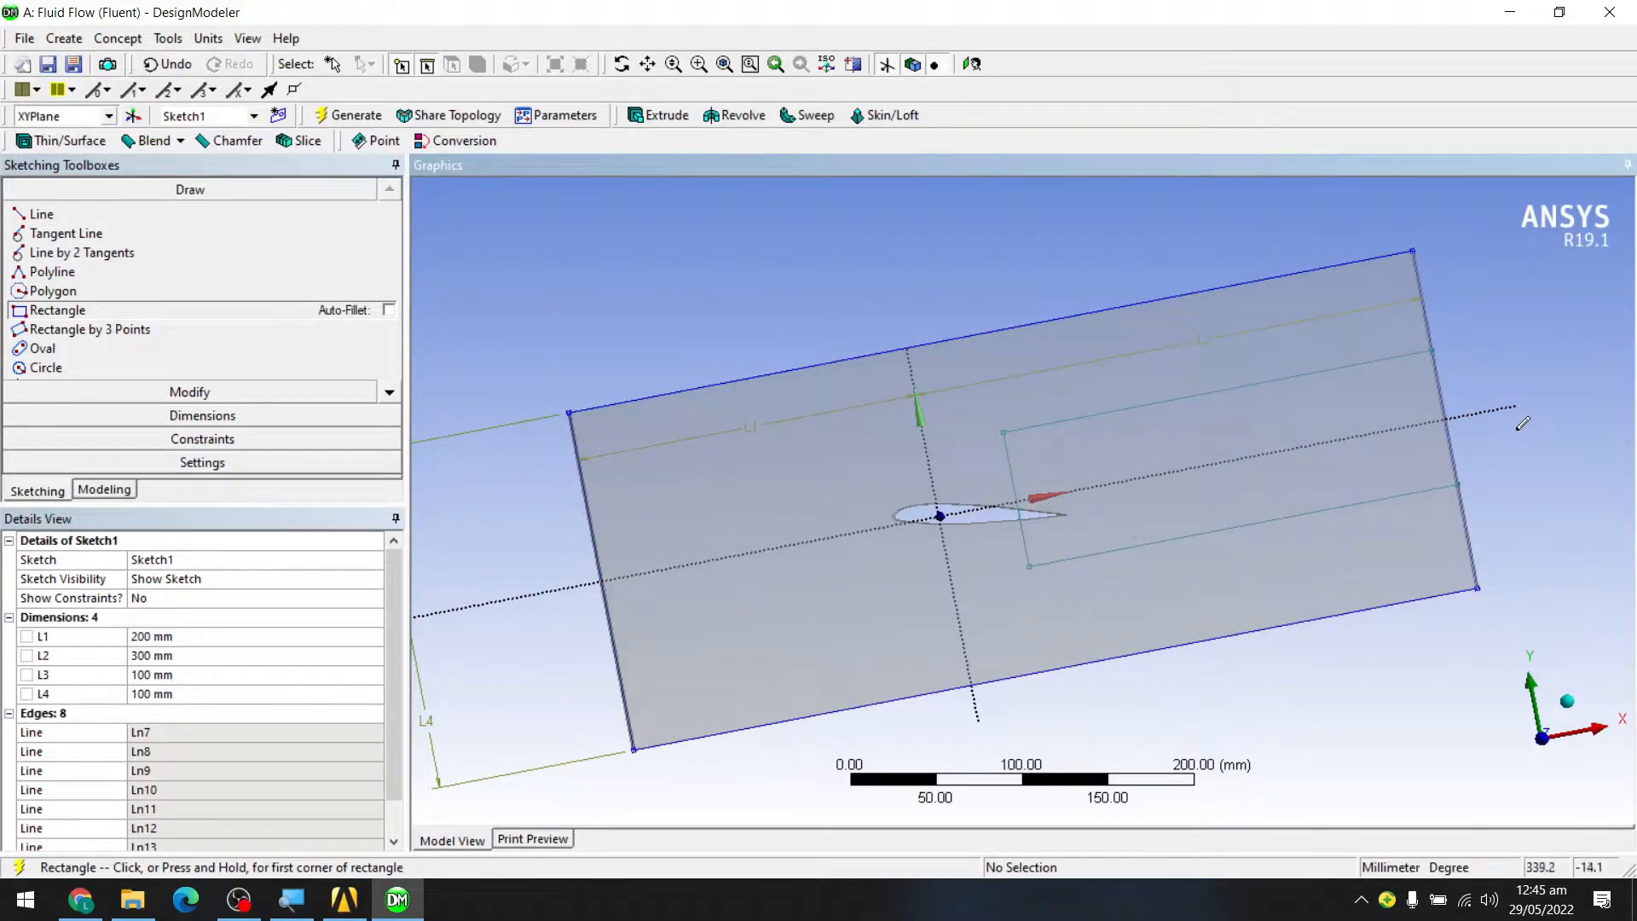
pyautogui.moveTo(1522, 424)
pyautogui.mouseDown(button='middle')
pyautogui.moveTo(1443, 431)
pyautogui.moveTo(1487, 500)
pyautogui.moveTo(1511, 290)
pyautogui.mouseUp(button='middle')
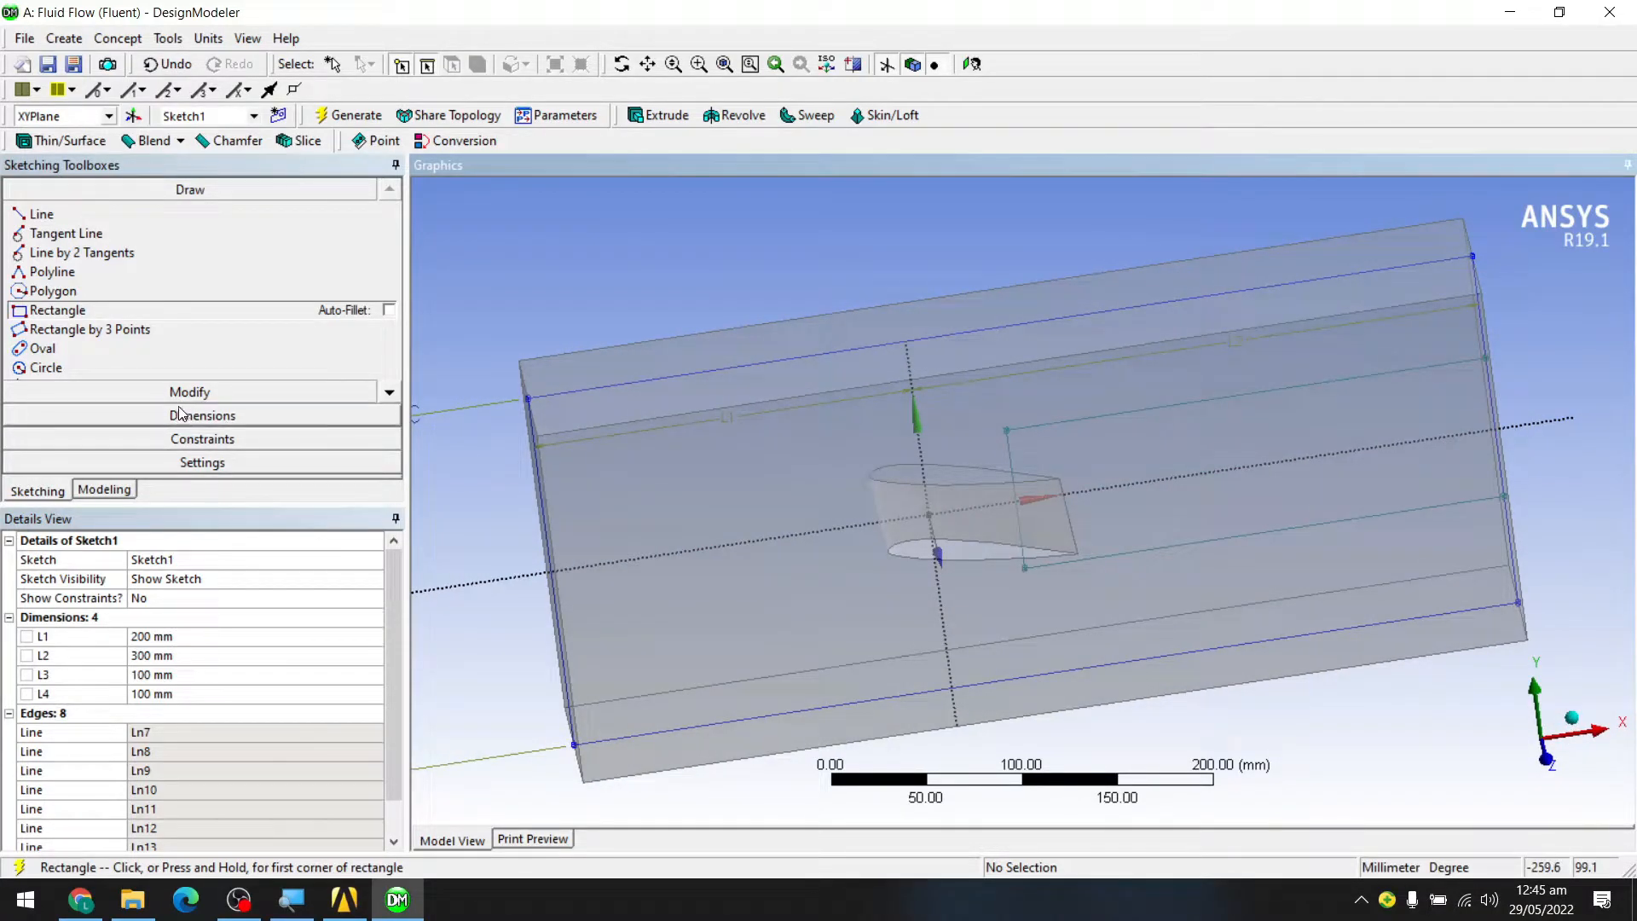
# - Extrude Sketch1 by 50 mm as Add Material with direction Both - Symmetric and generate it
pyautogui.click(680, 116)
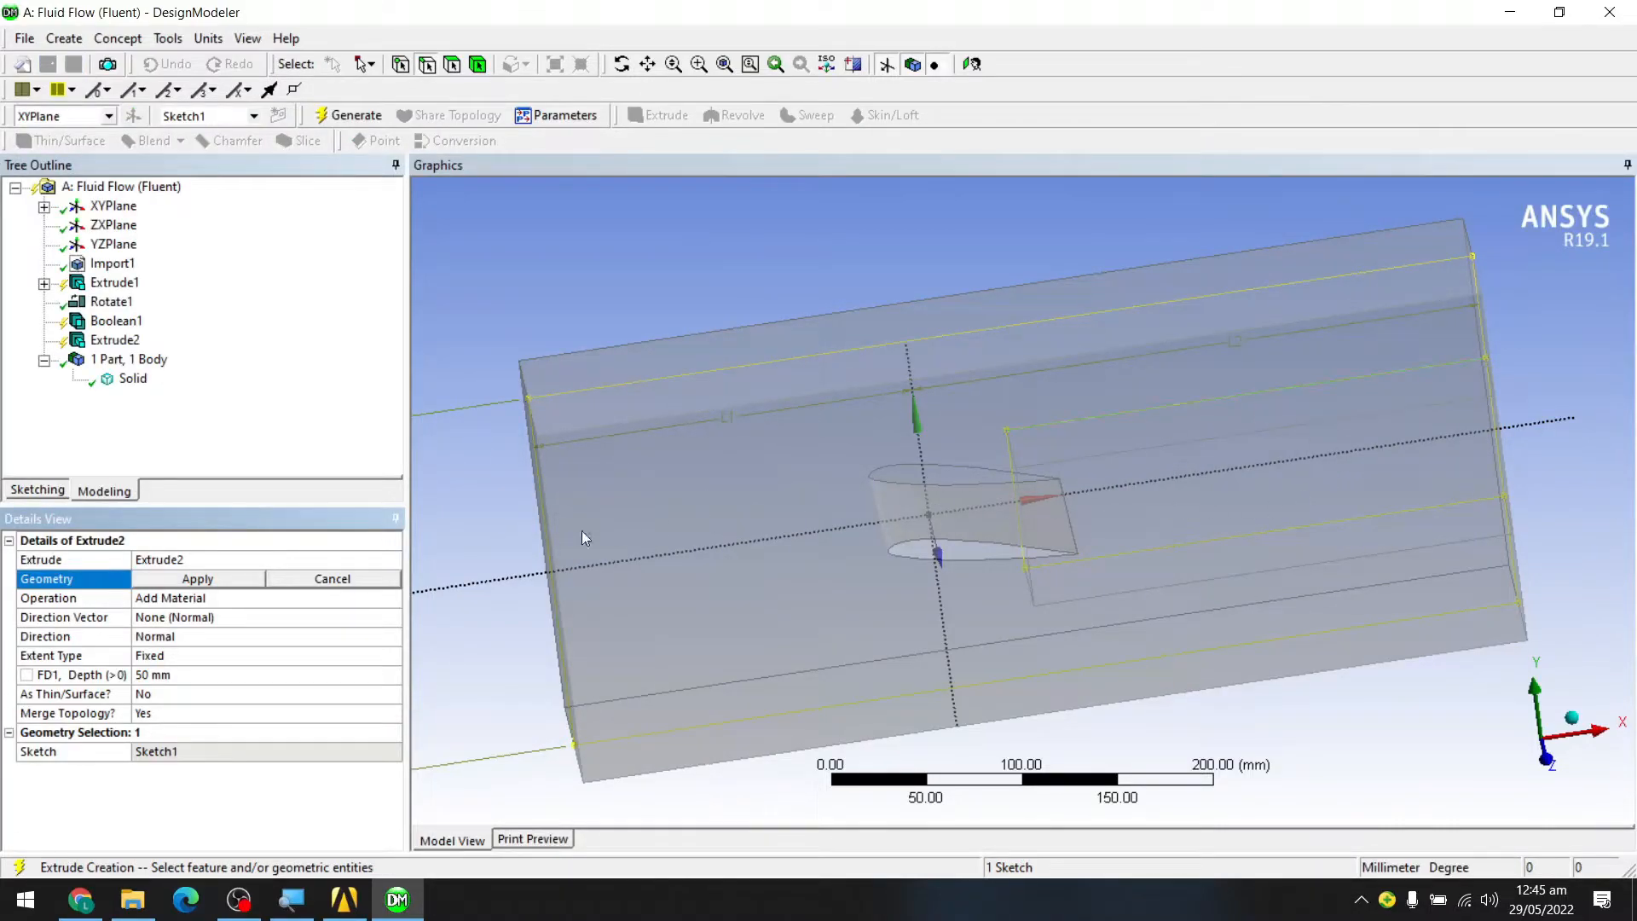
pyautogui.click(221, 635)
pyautogui.click(392, 636)
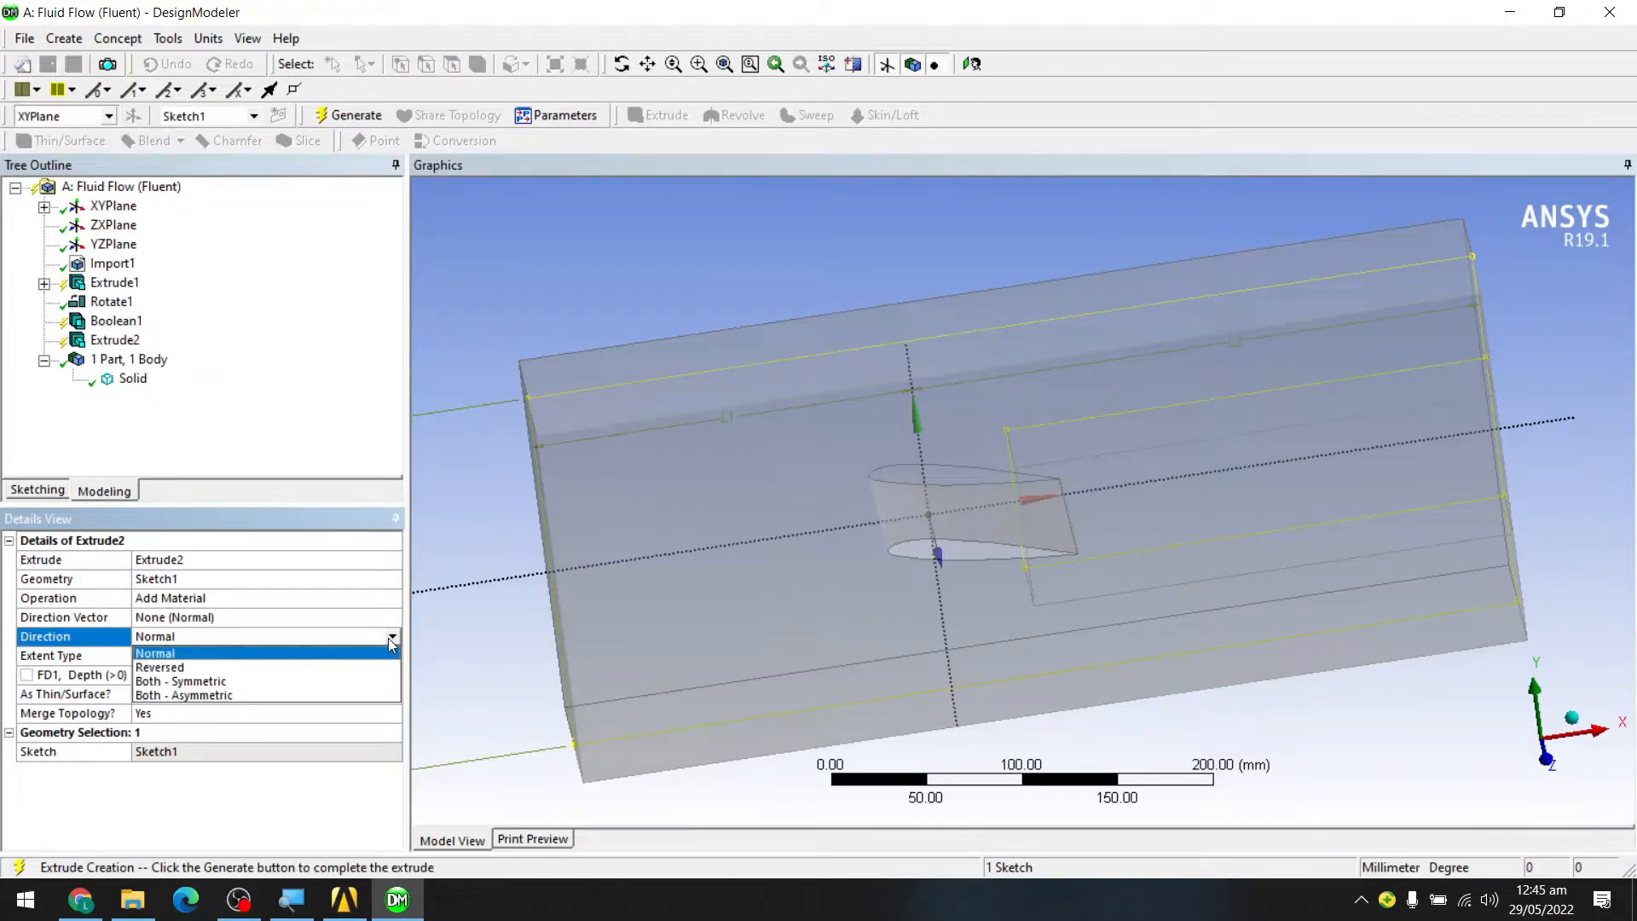
pyautogui.click(266, 681)
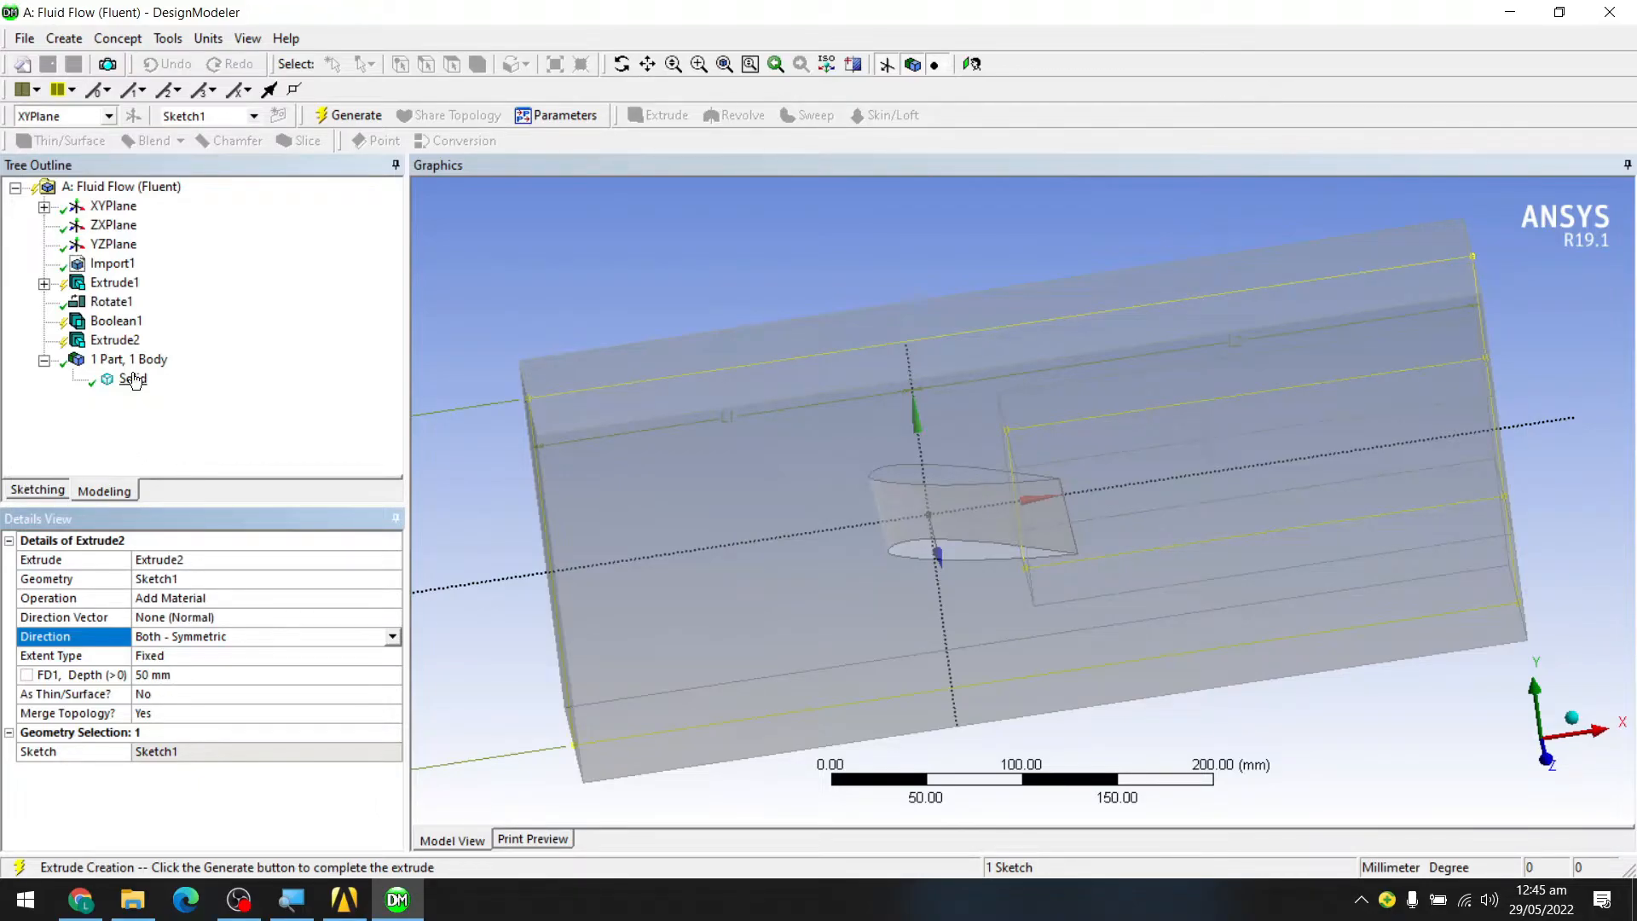
pyautogui.click(356, 116)
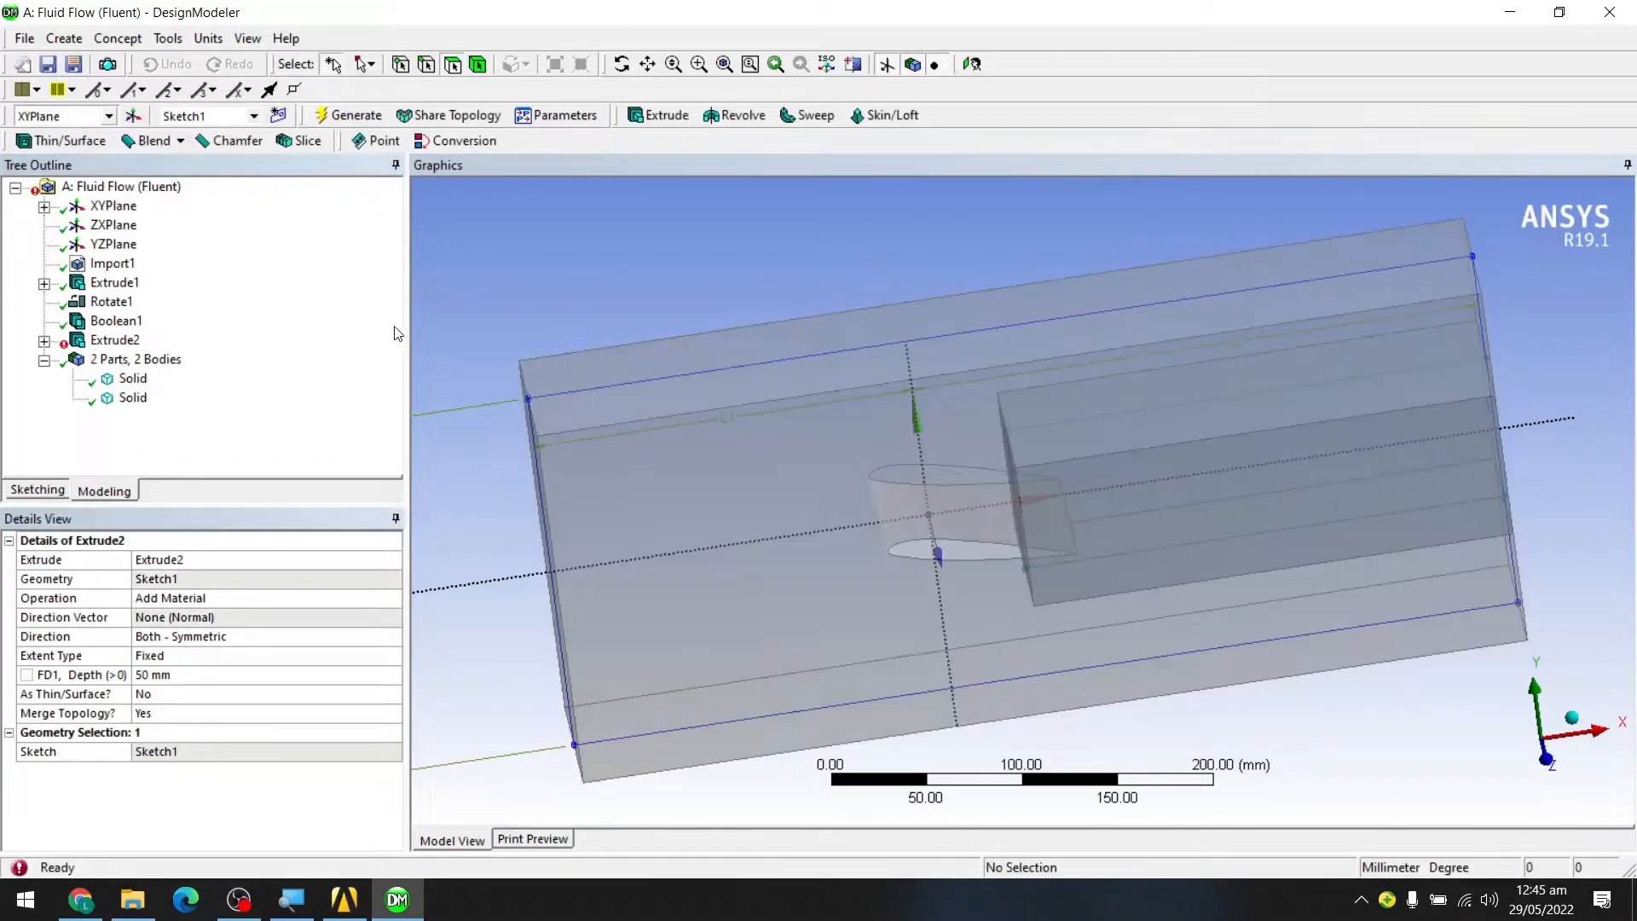
# - Examine the second extrusion, its base sketch and the block behind the airfoil from several sides
pyautogui.doubleClick(69, 343)
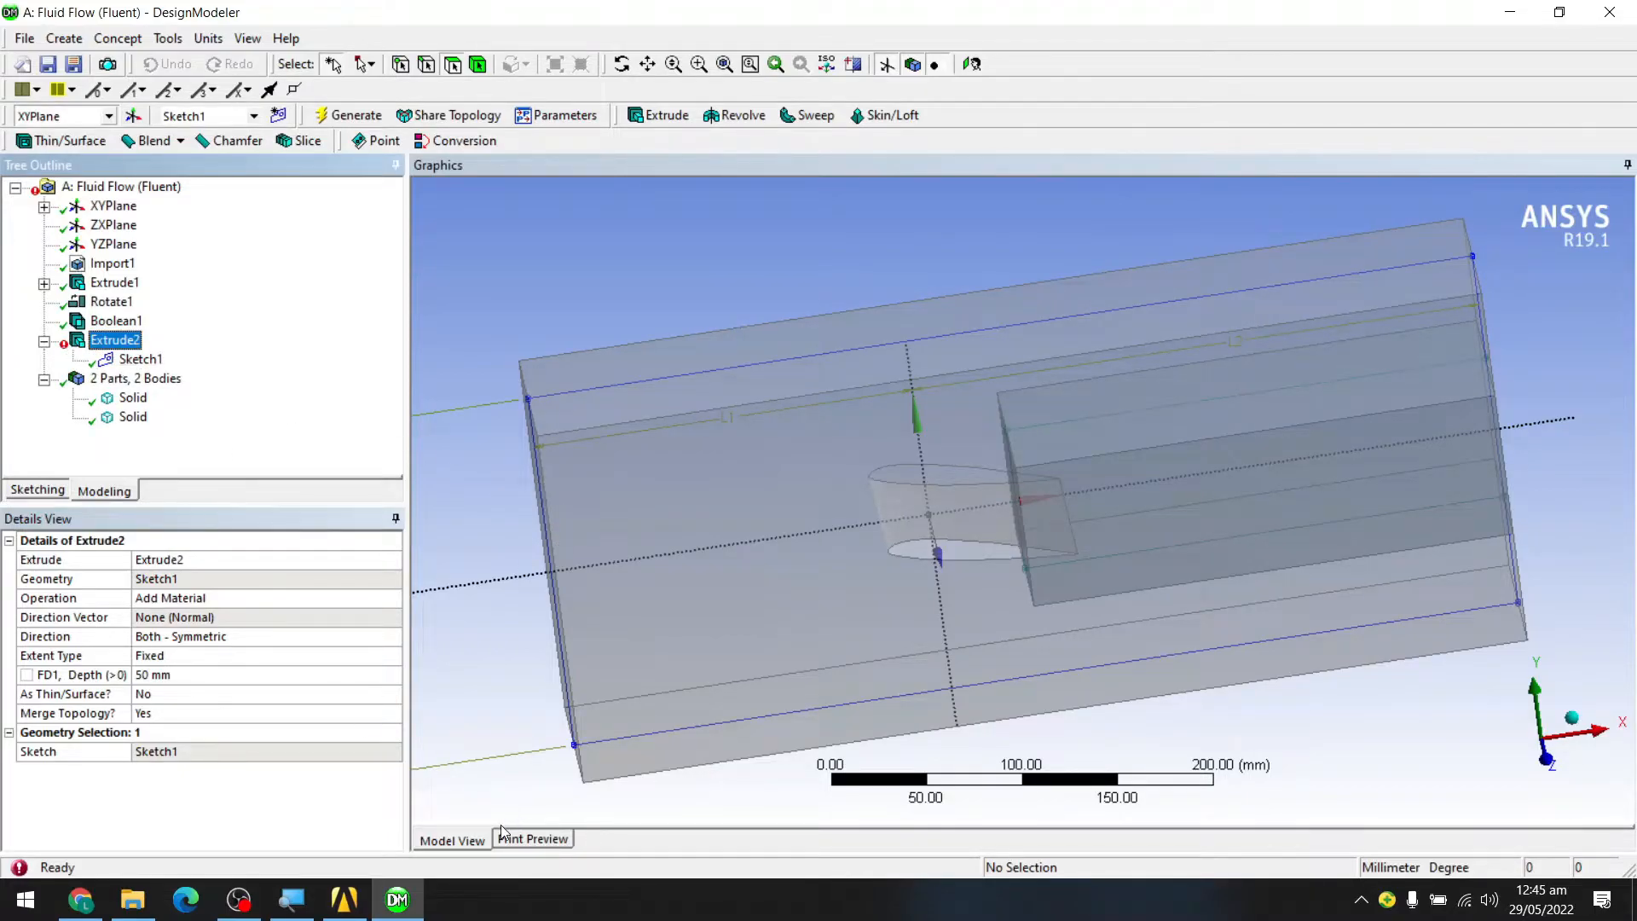
pyautogui.click(527, 840)
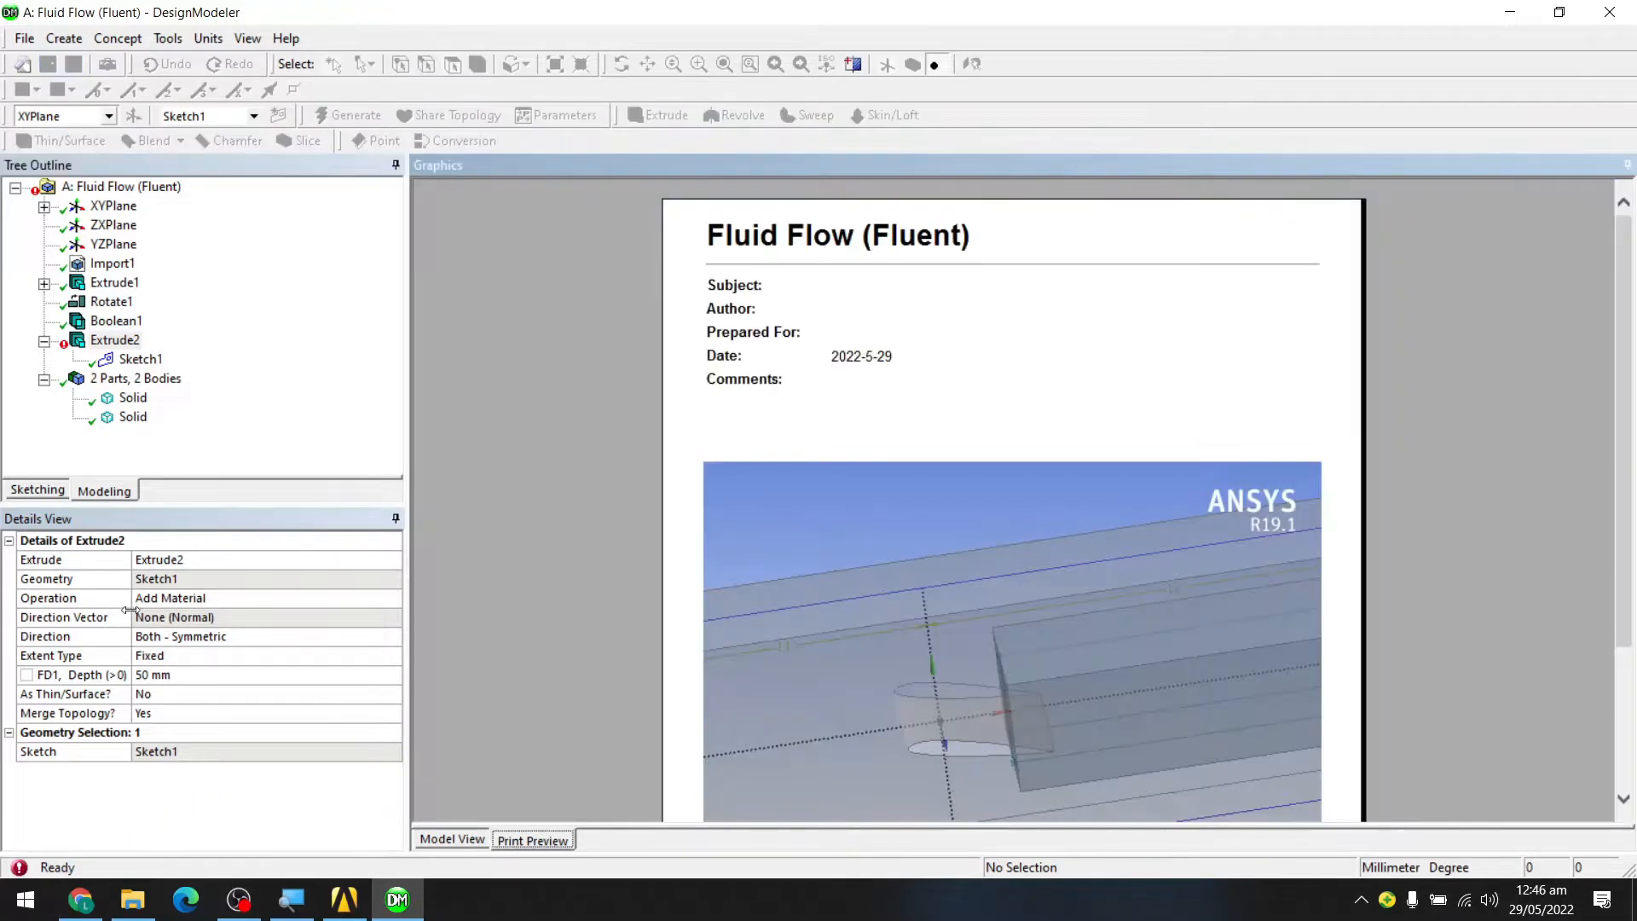
pyautogui.click(465, 841)
pyautogui.scroll(-2, 944, 555)
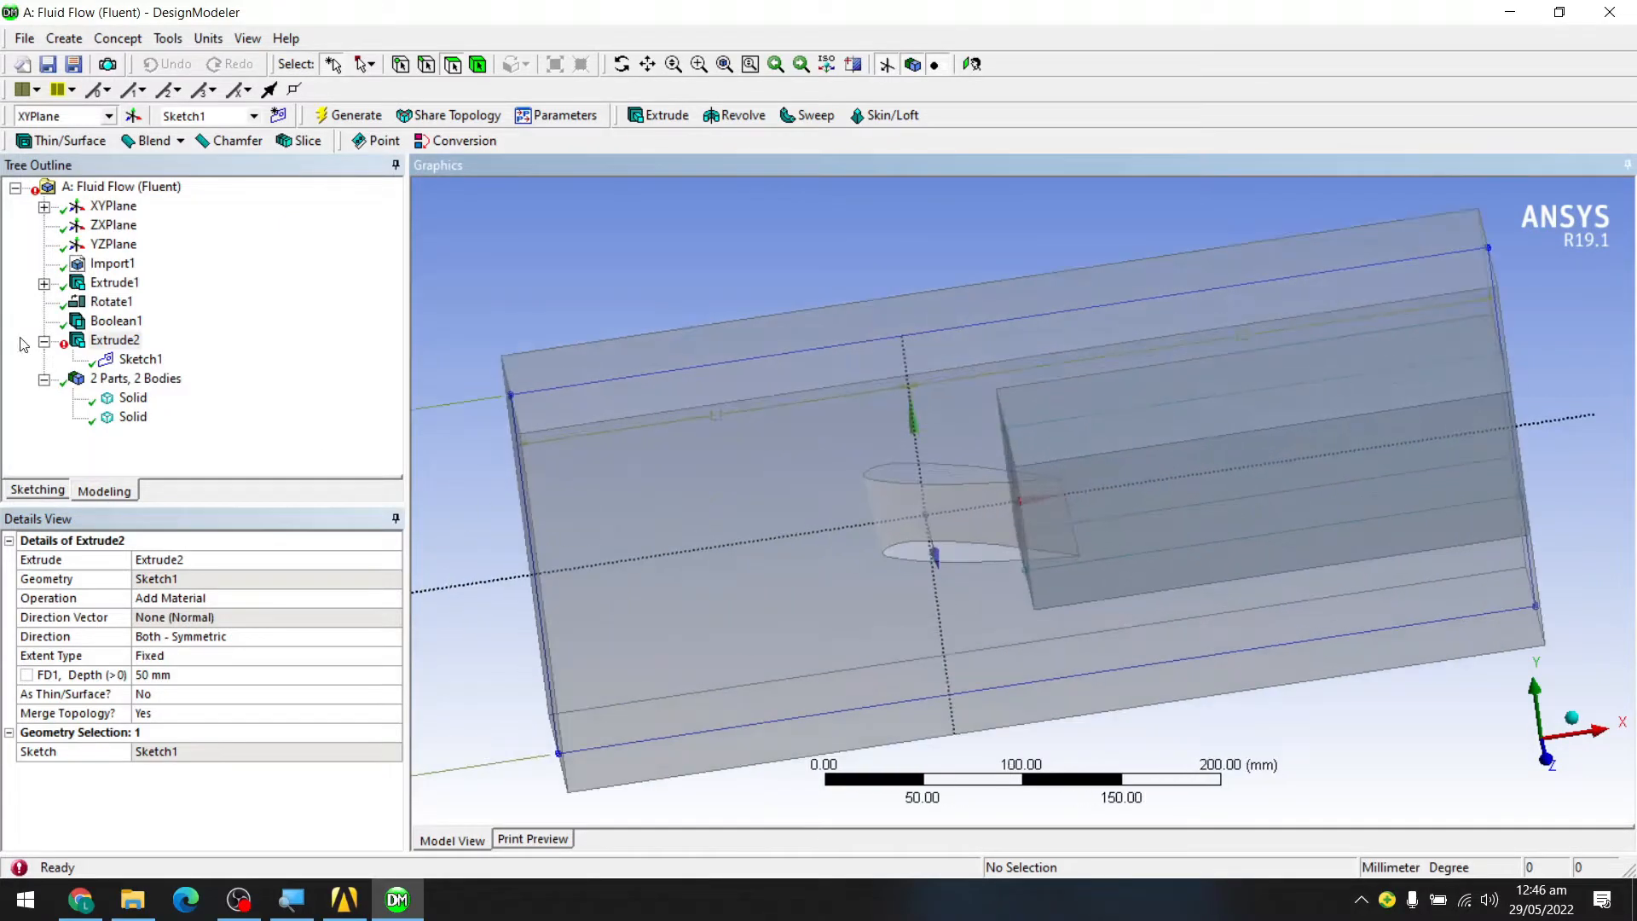
pyautogui.click(82, 342)
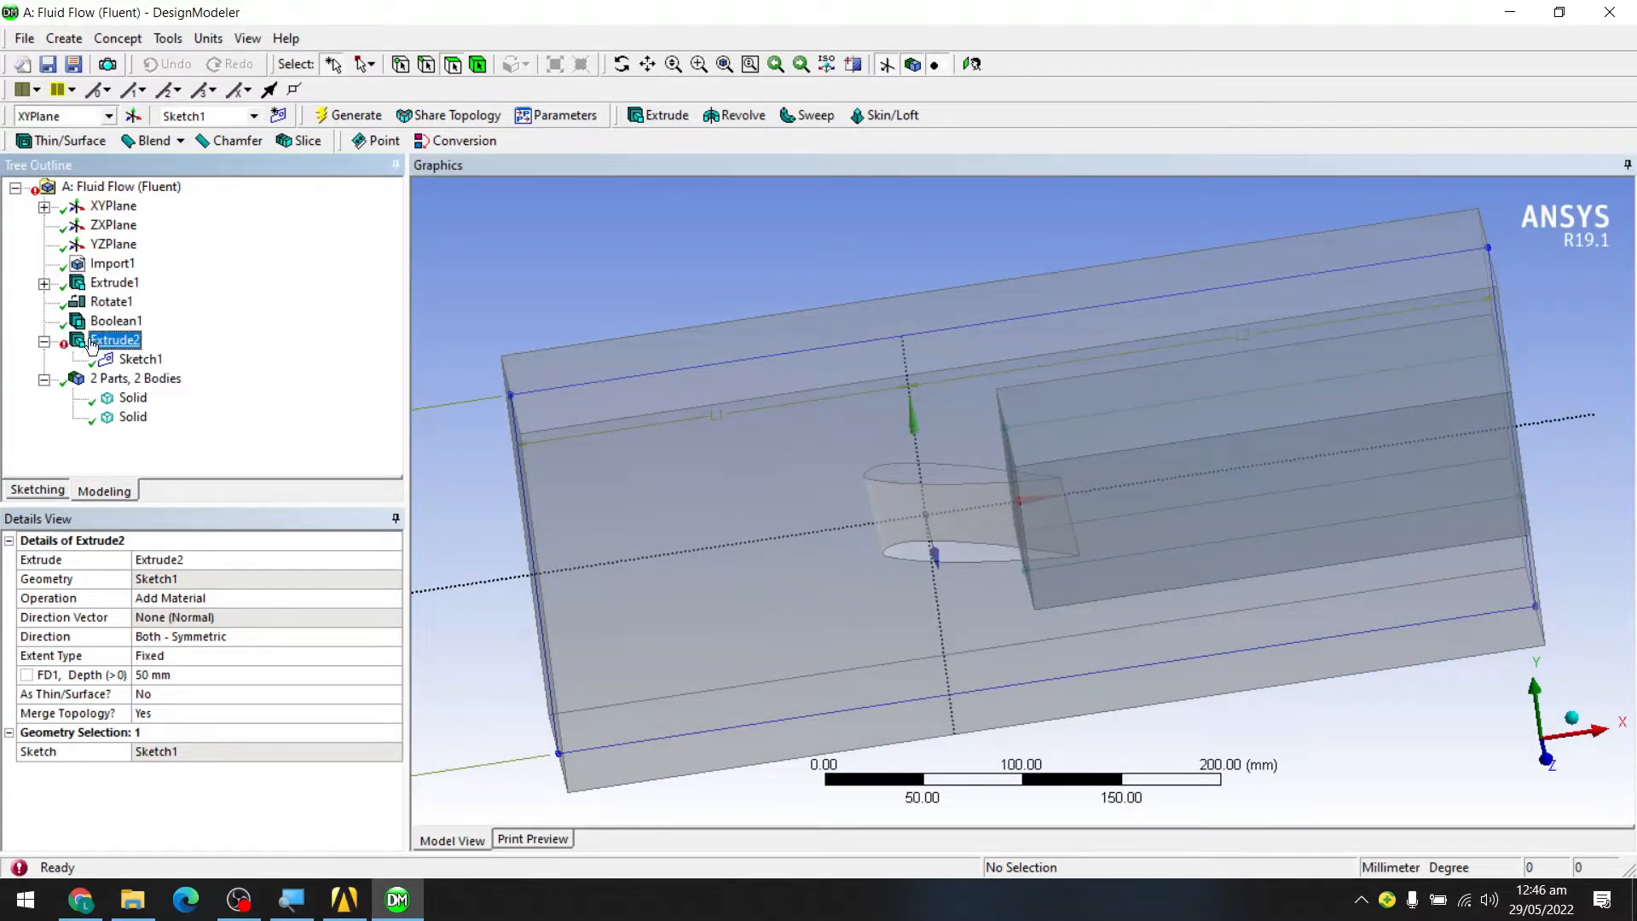
pyautogui.moveTo(1162, 511); pyautogui.dragTo(1107, 486, button='middle')
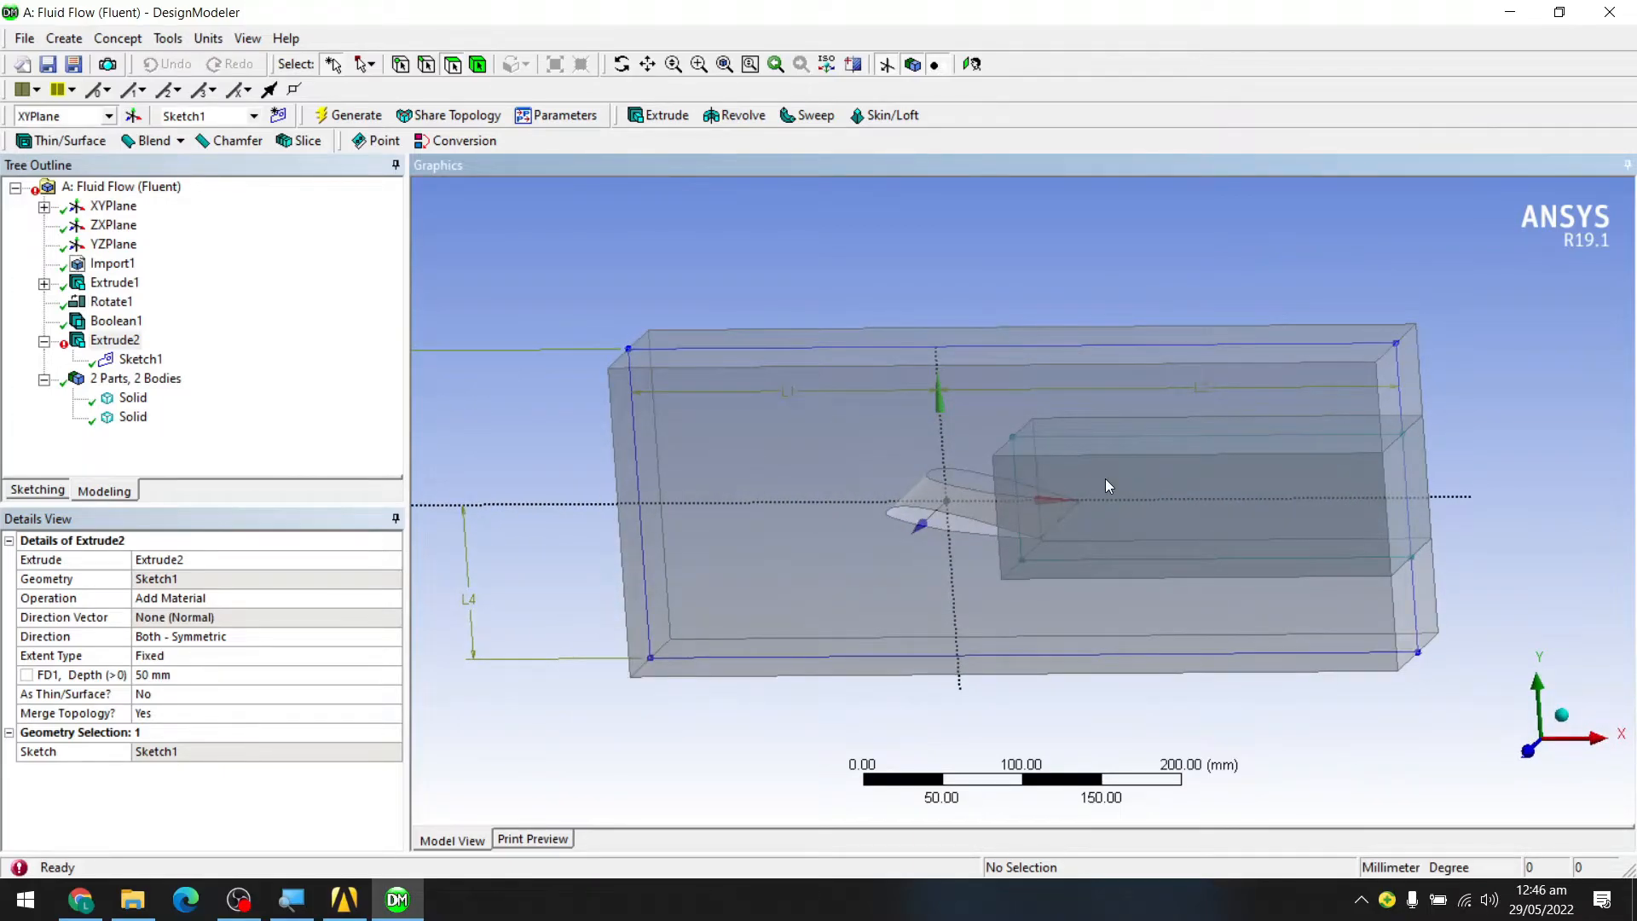
pyautogui.scroll(-3, 1225, 494)
pyautogui.moveTo(1159, 523); pyautogui.dragTo(1233, 537, button='middle')
pyautogui.scroll(-2, 1116, 499)
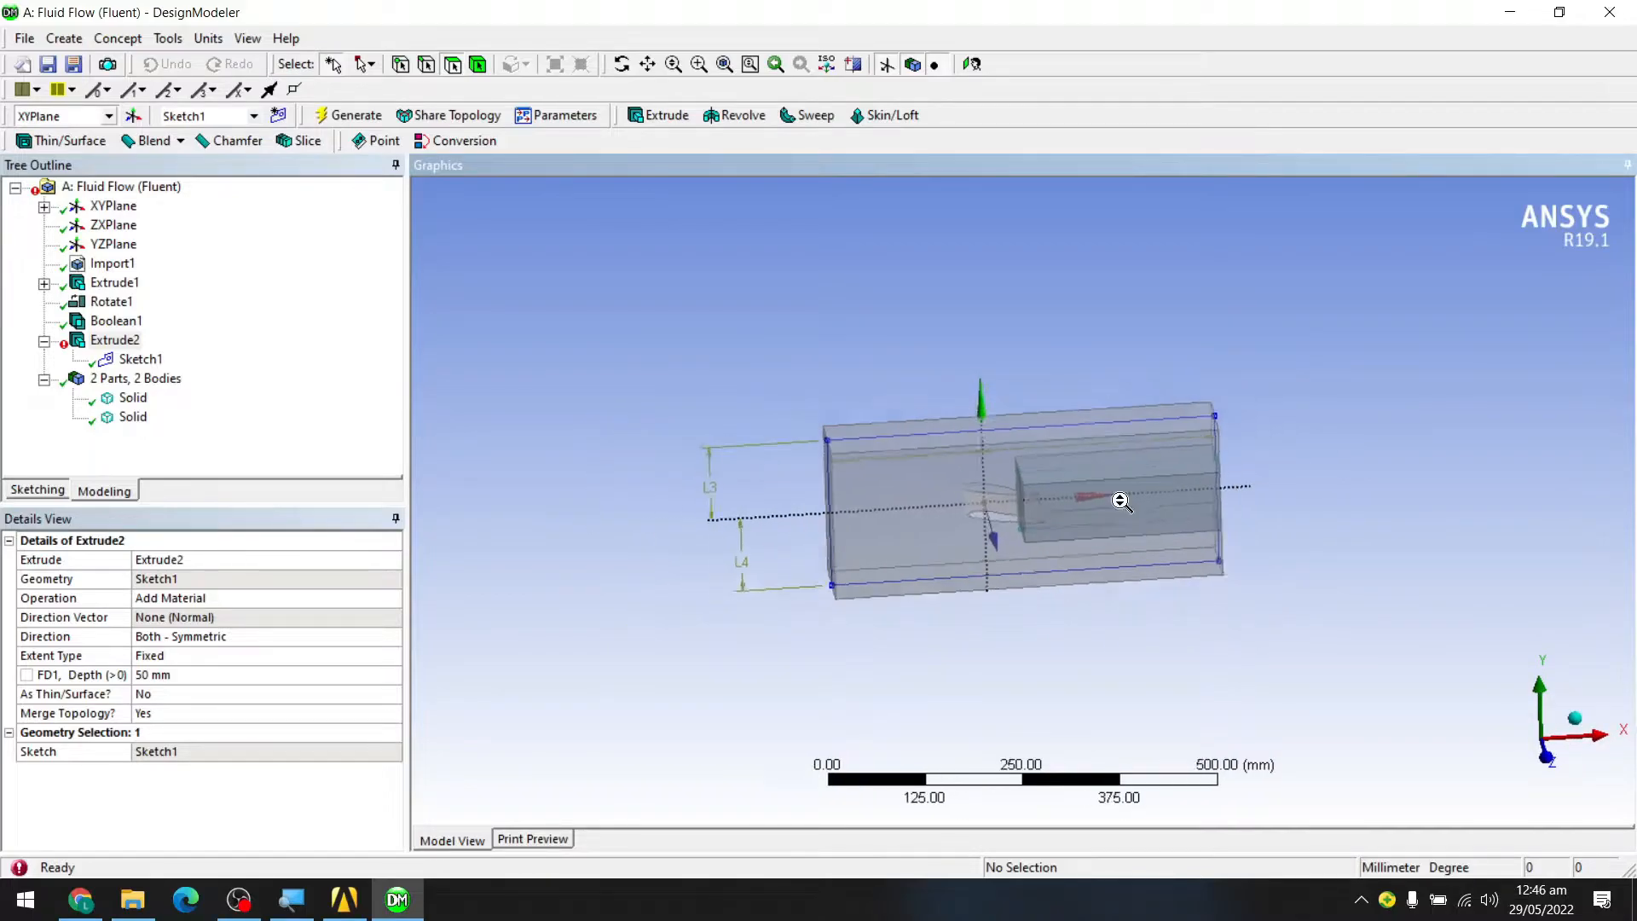
pyautogui.scroll(5, 1147, 489)
pyautogui.moveTo(1149, 494); pyautogui.dragTo(1093, 523, button='middle')
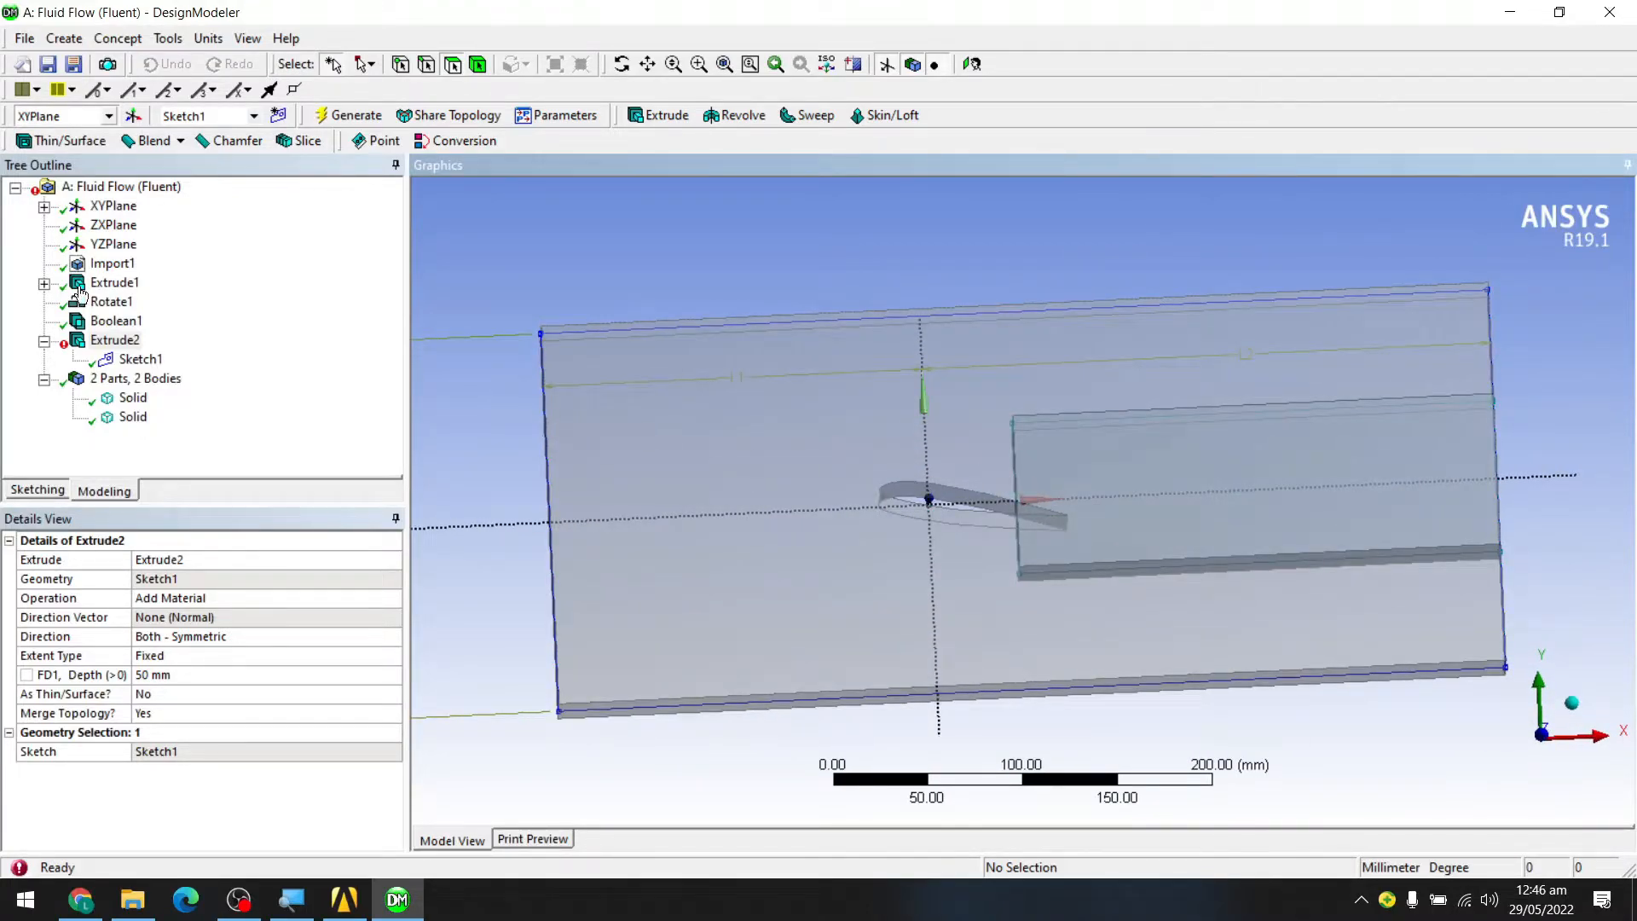
pyautogui.click(138, 359)
pyautogui.scroll(-1, 1222, 563)
pyautogui.scroll(-2, 1223, 564)
pyautogui.moveTo(1193, 549); pyautogui.dragTo(1224, 603, button='middle')
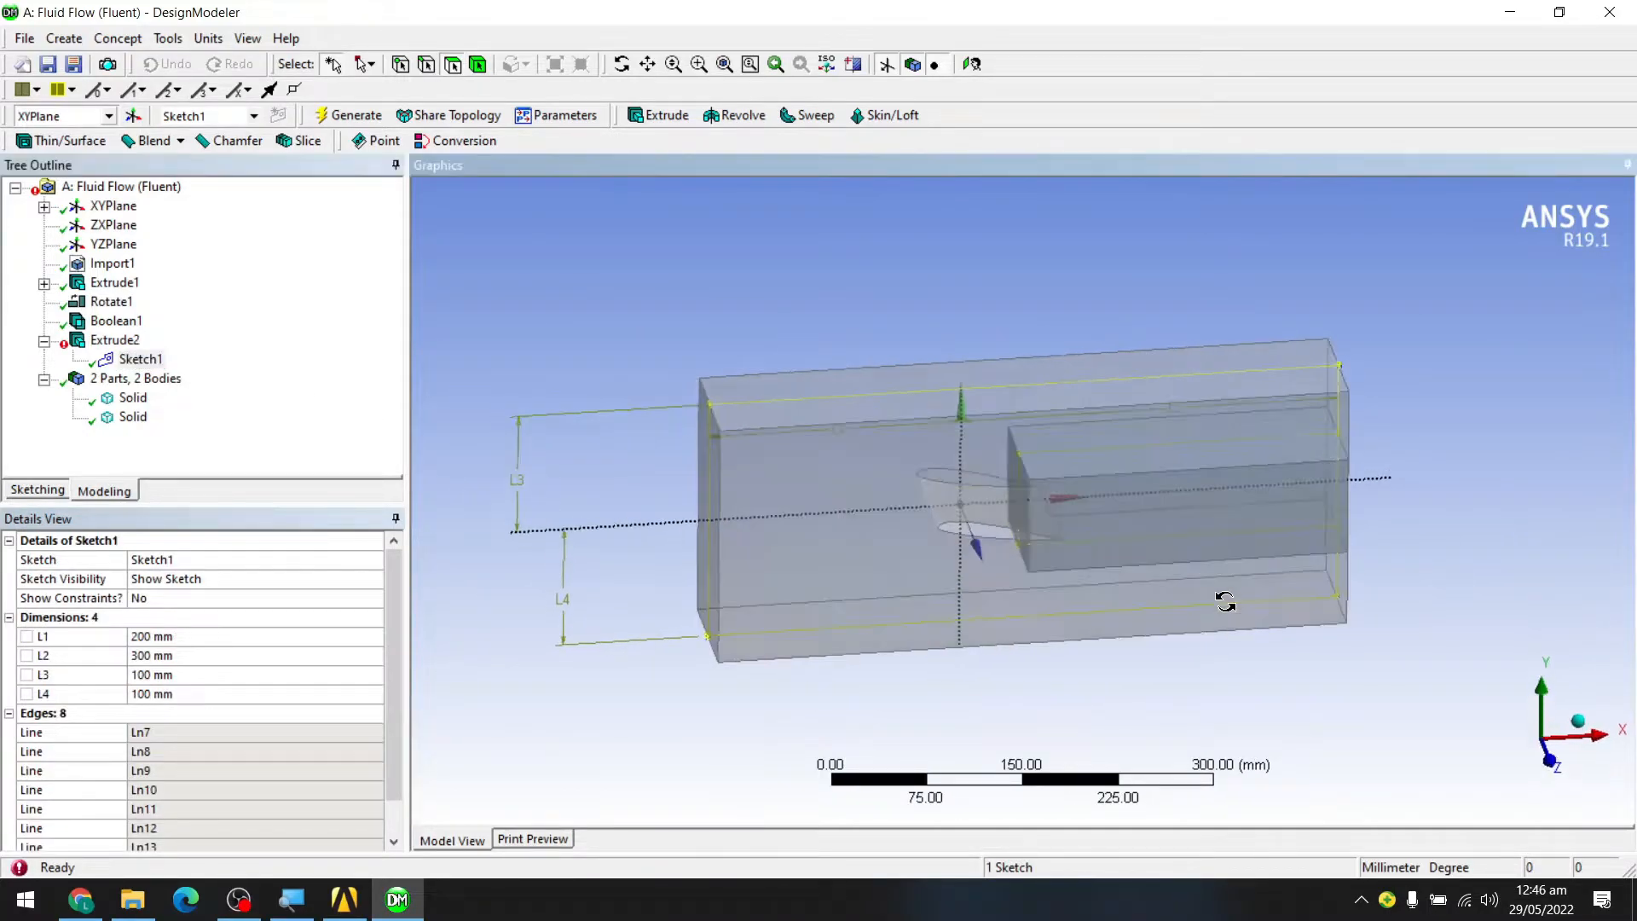
pyautogui.scroll(-4, 1129, 482)
pyautogui.scroll(8, 1129, 483)
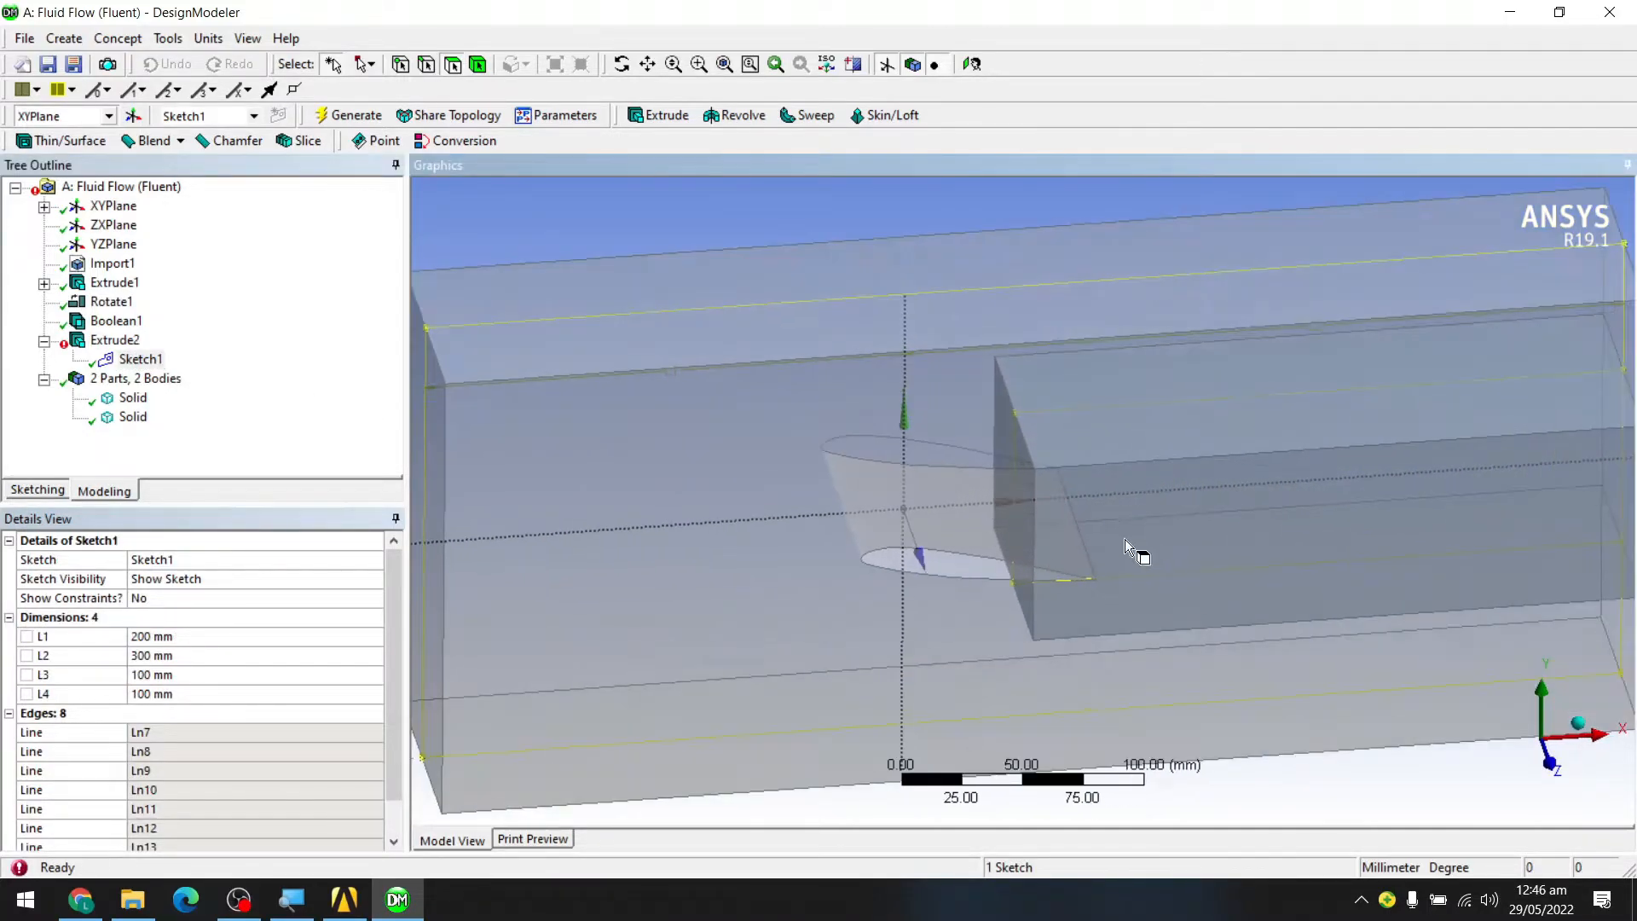
# - Suppress the second extrusion and regenerate the model
pyautogui.click(114, 339)
pyautogui.rightClick(116, 339)
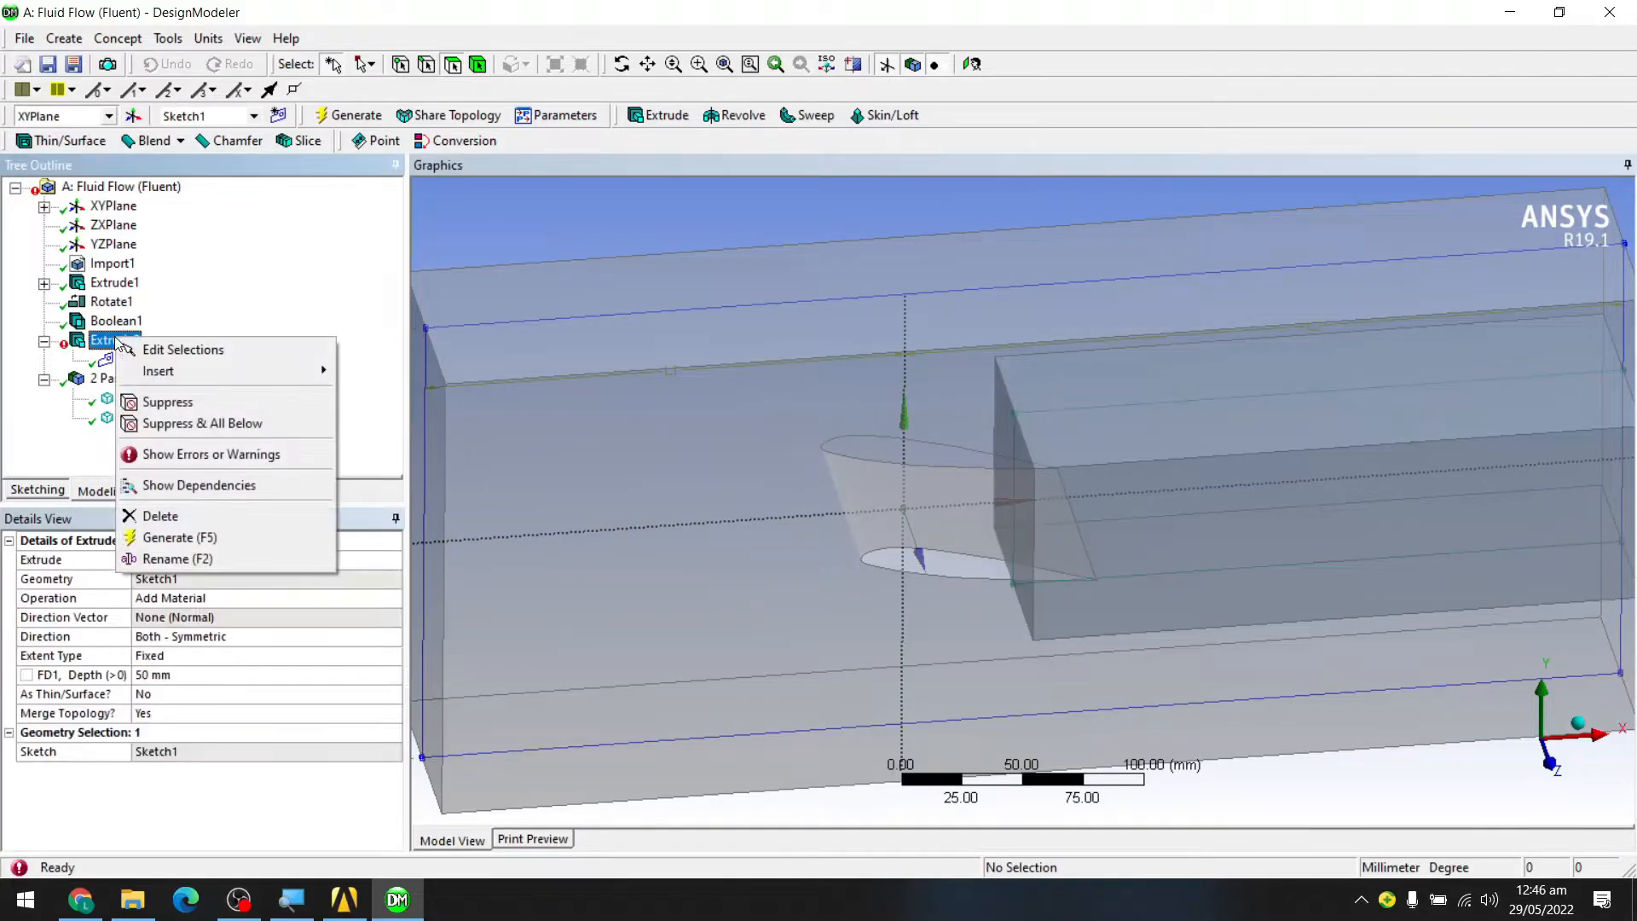
pyautogui.click(173, 394)
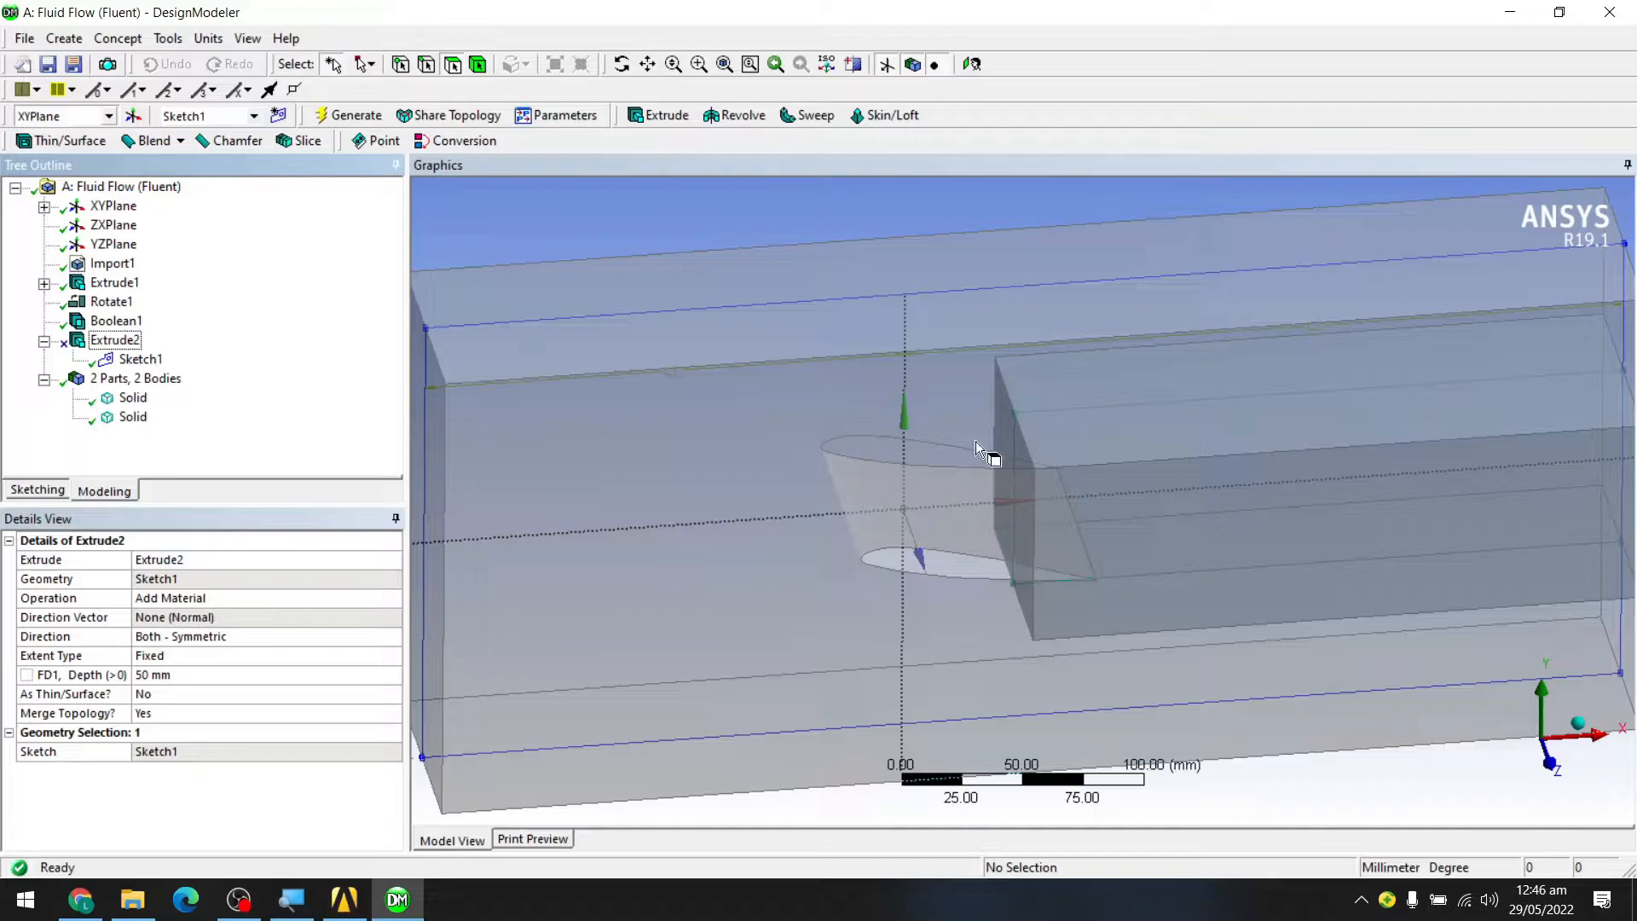
pyautogui.scroll(-3, 1156, 467)
pyautogui.click(347, 117)
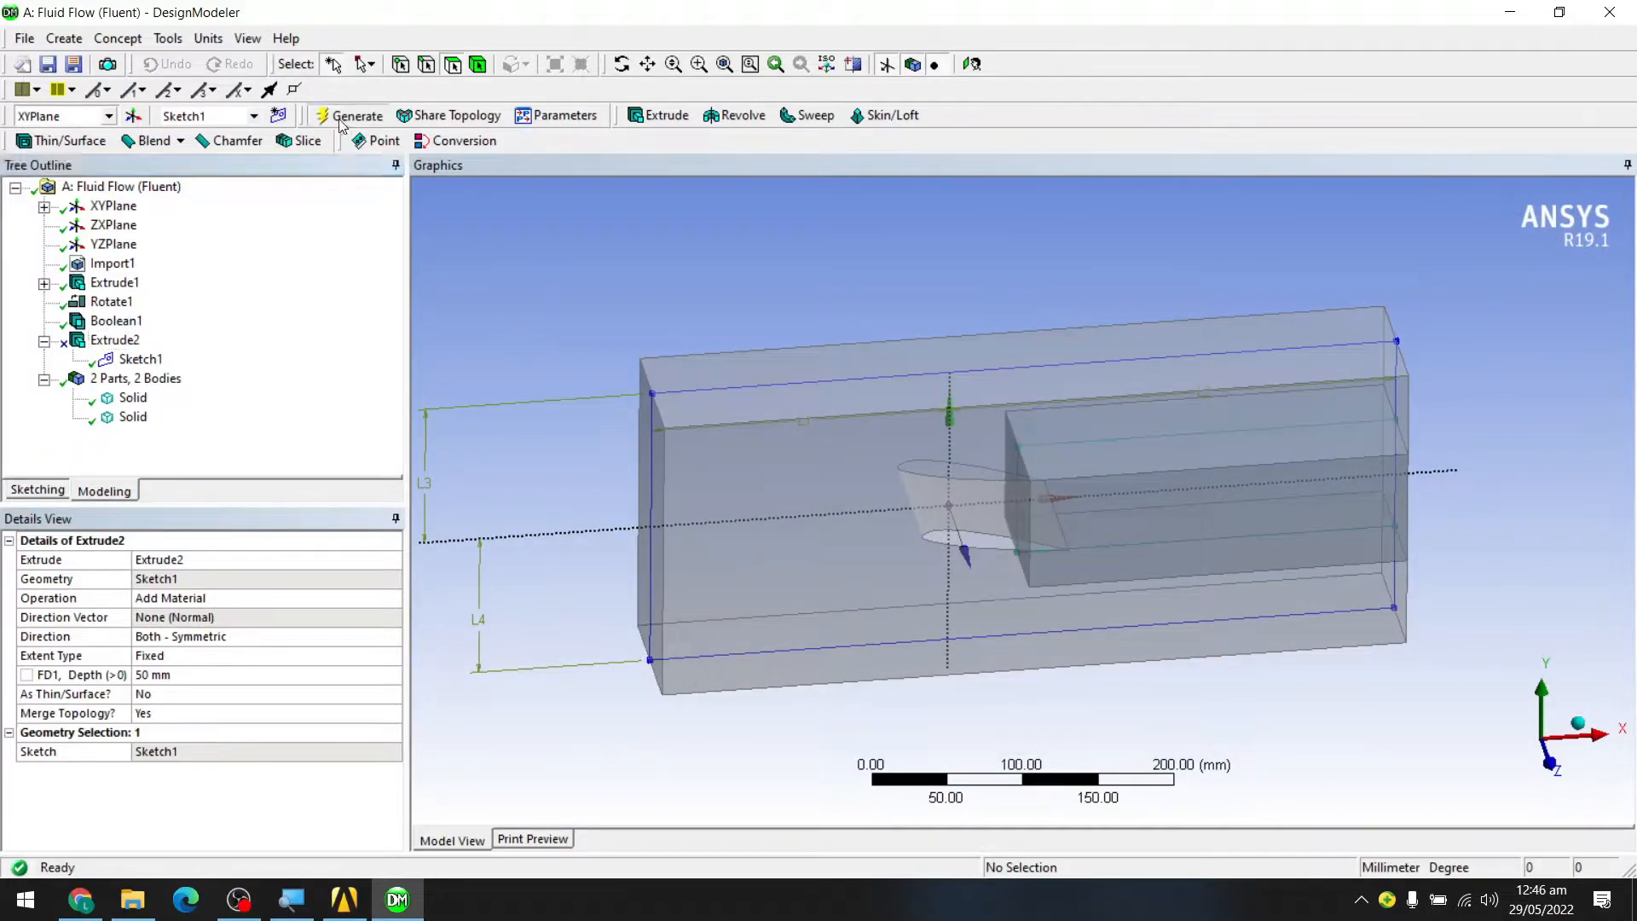
pyautogui.scroll(1, 643, 437)
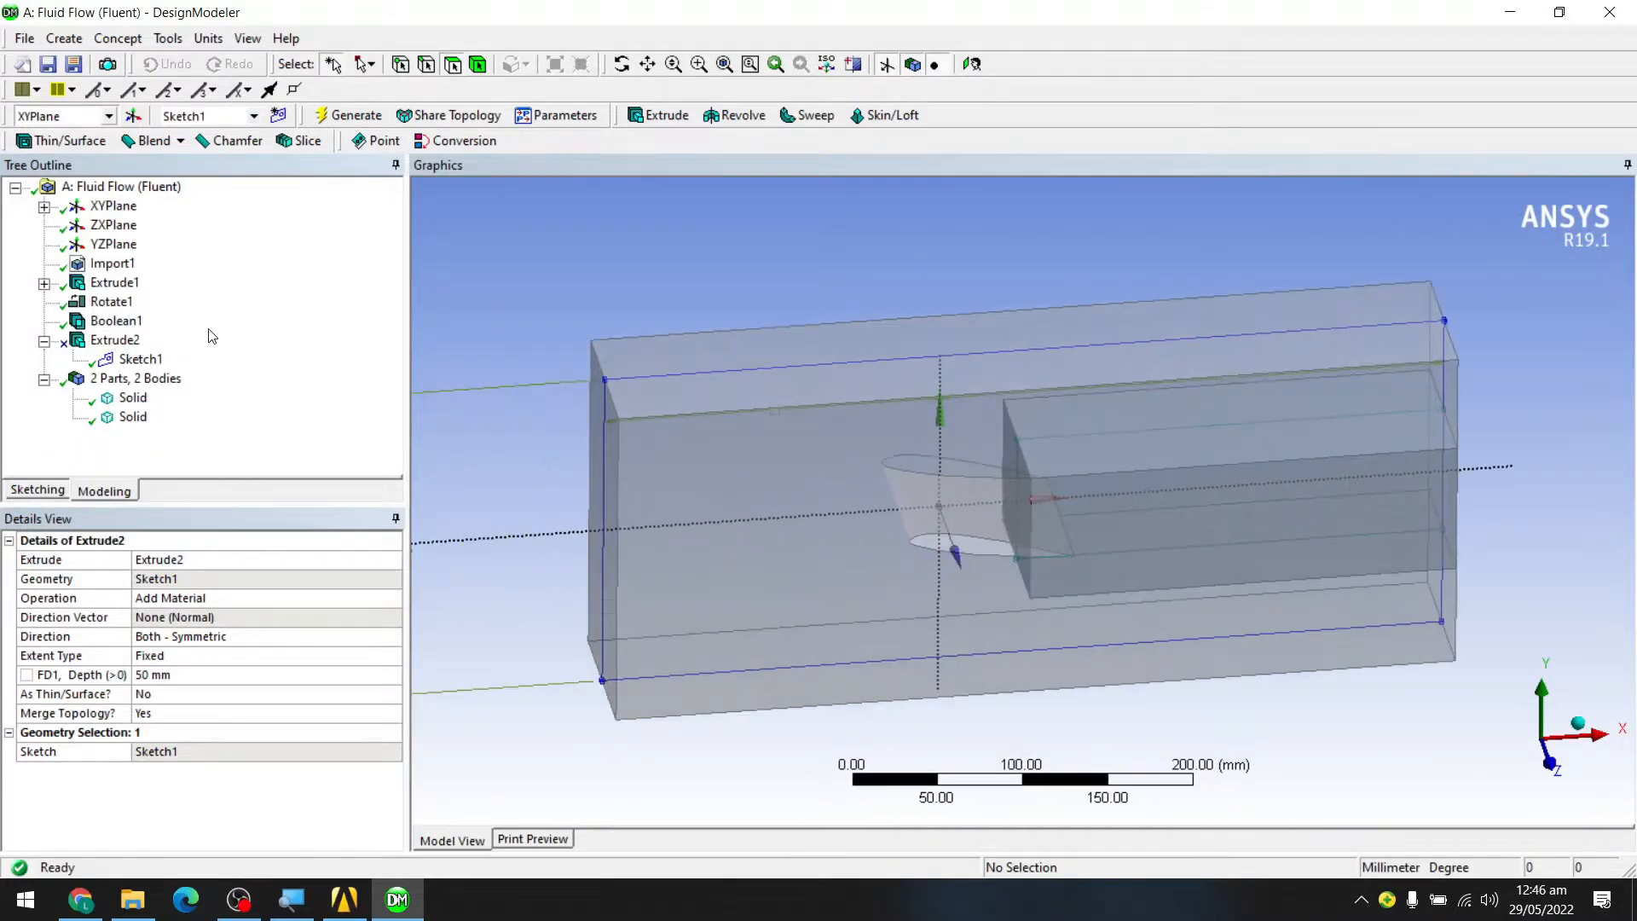
pyautogui.scroll(-2, 1206, 539)
pyautogui.scroll(2, 1185, 537)
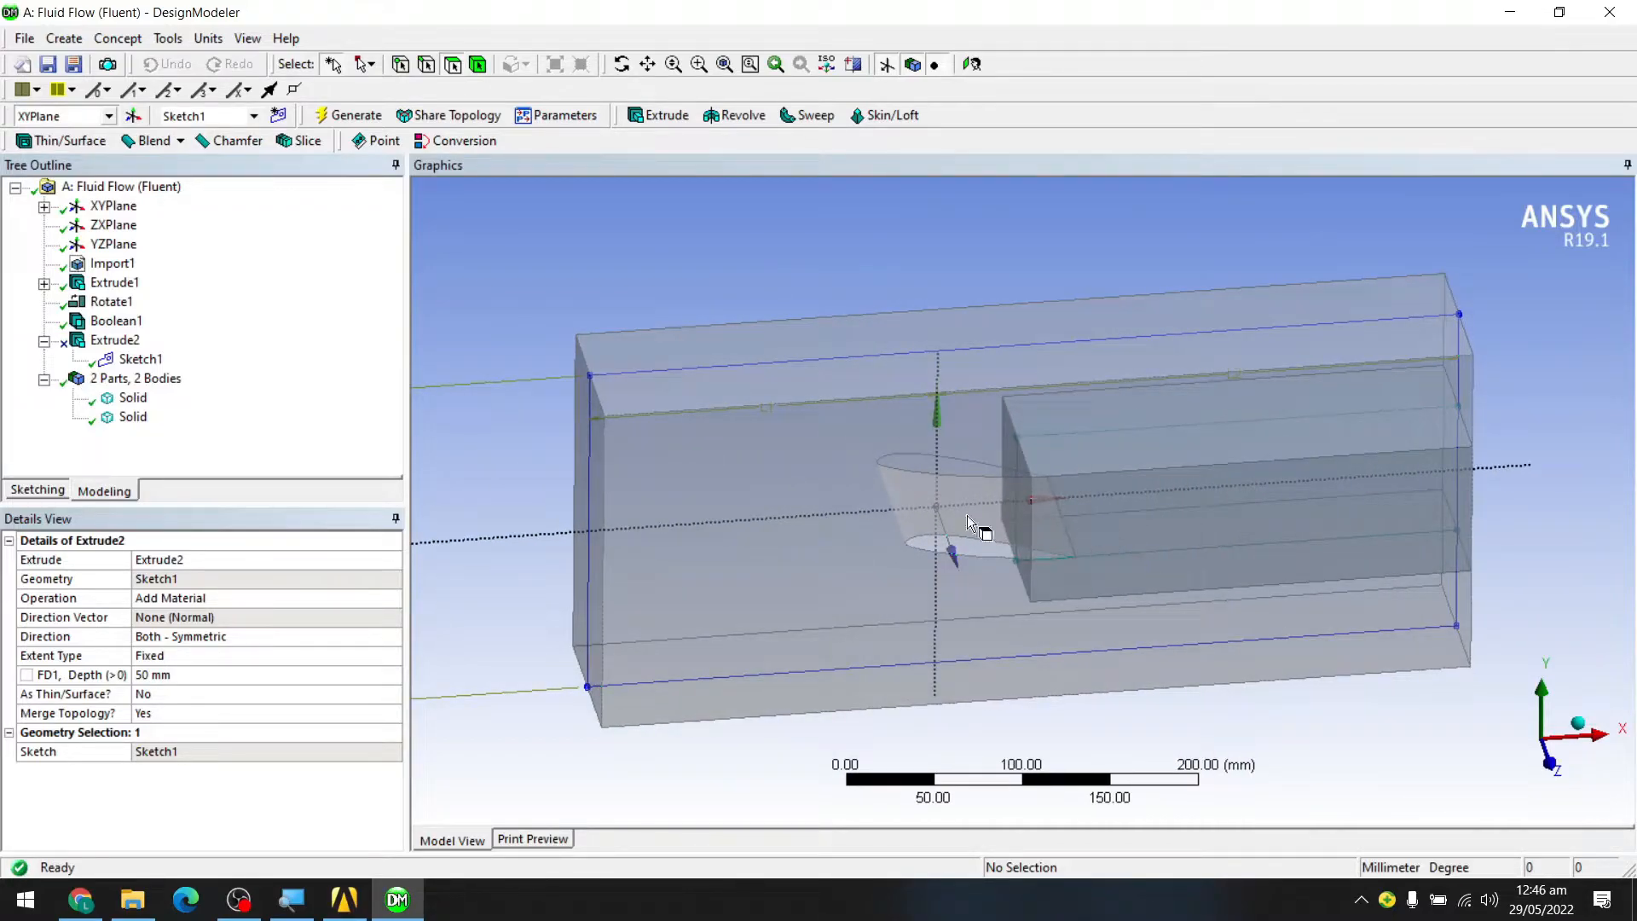
pyautogui.moveTo(1025, 529)
pyautogui.mouseDown(button='middle')
pyautogui.moveTo(1042, 530)
pyautogui.moveTo(1015, 518)
pyautogui.mouseUp(button='middle')
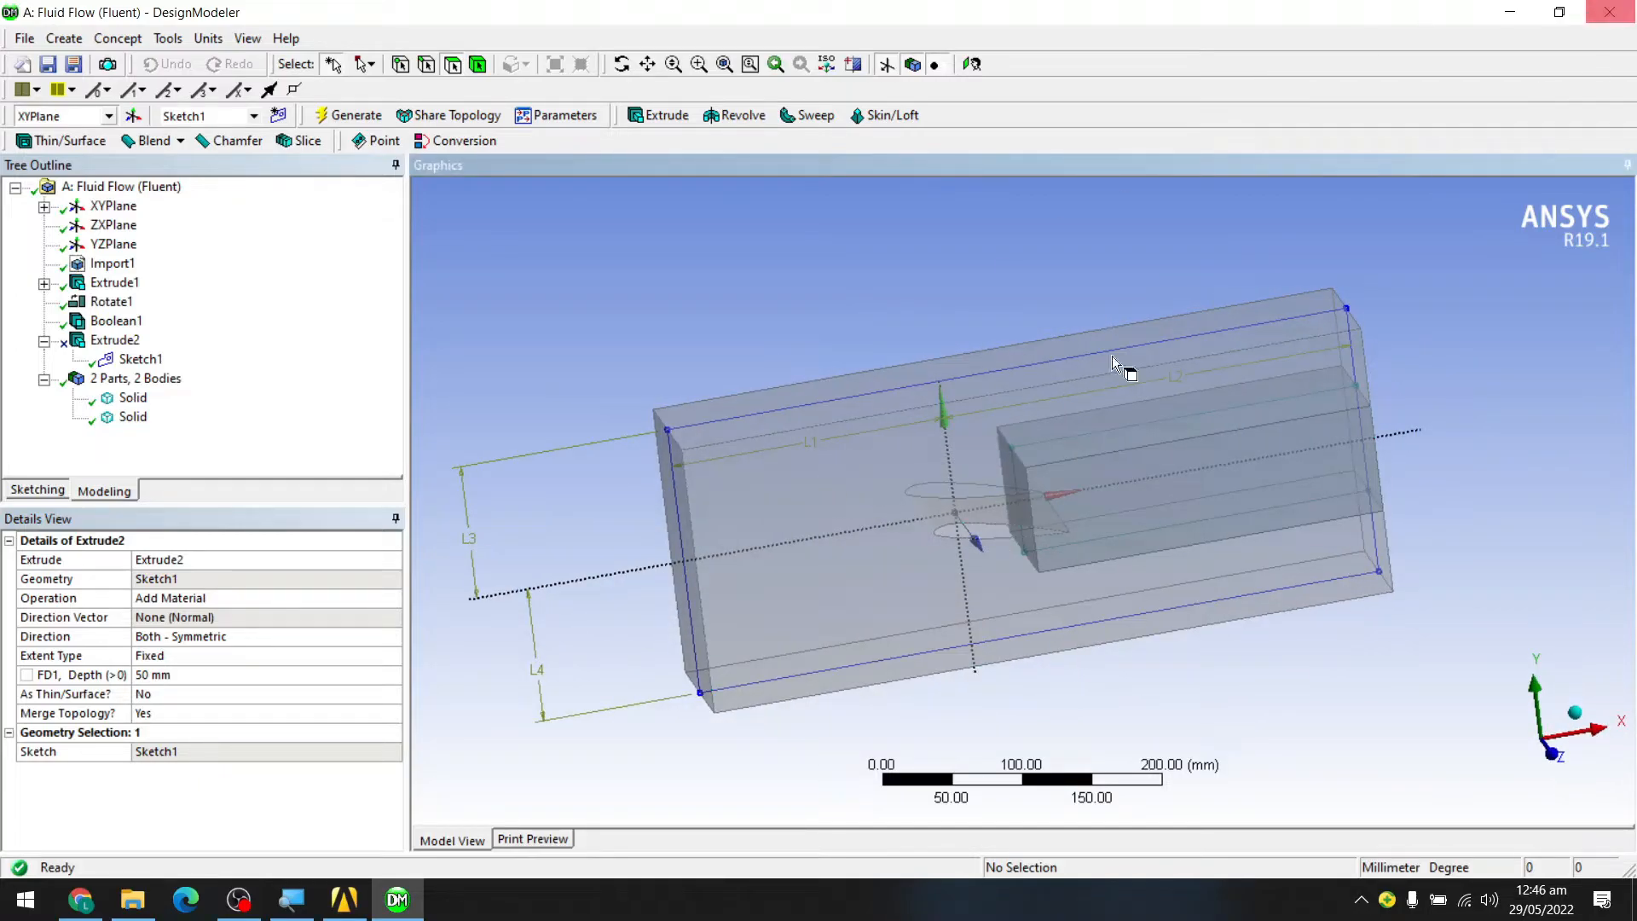
# - Open the Mesh cell of the Fluid Flow (Fluent) system from Workbench and bring up the Meshing window
pyautogui.click(362, 905)
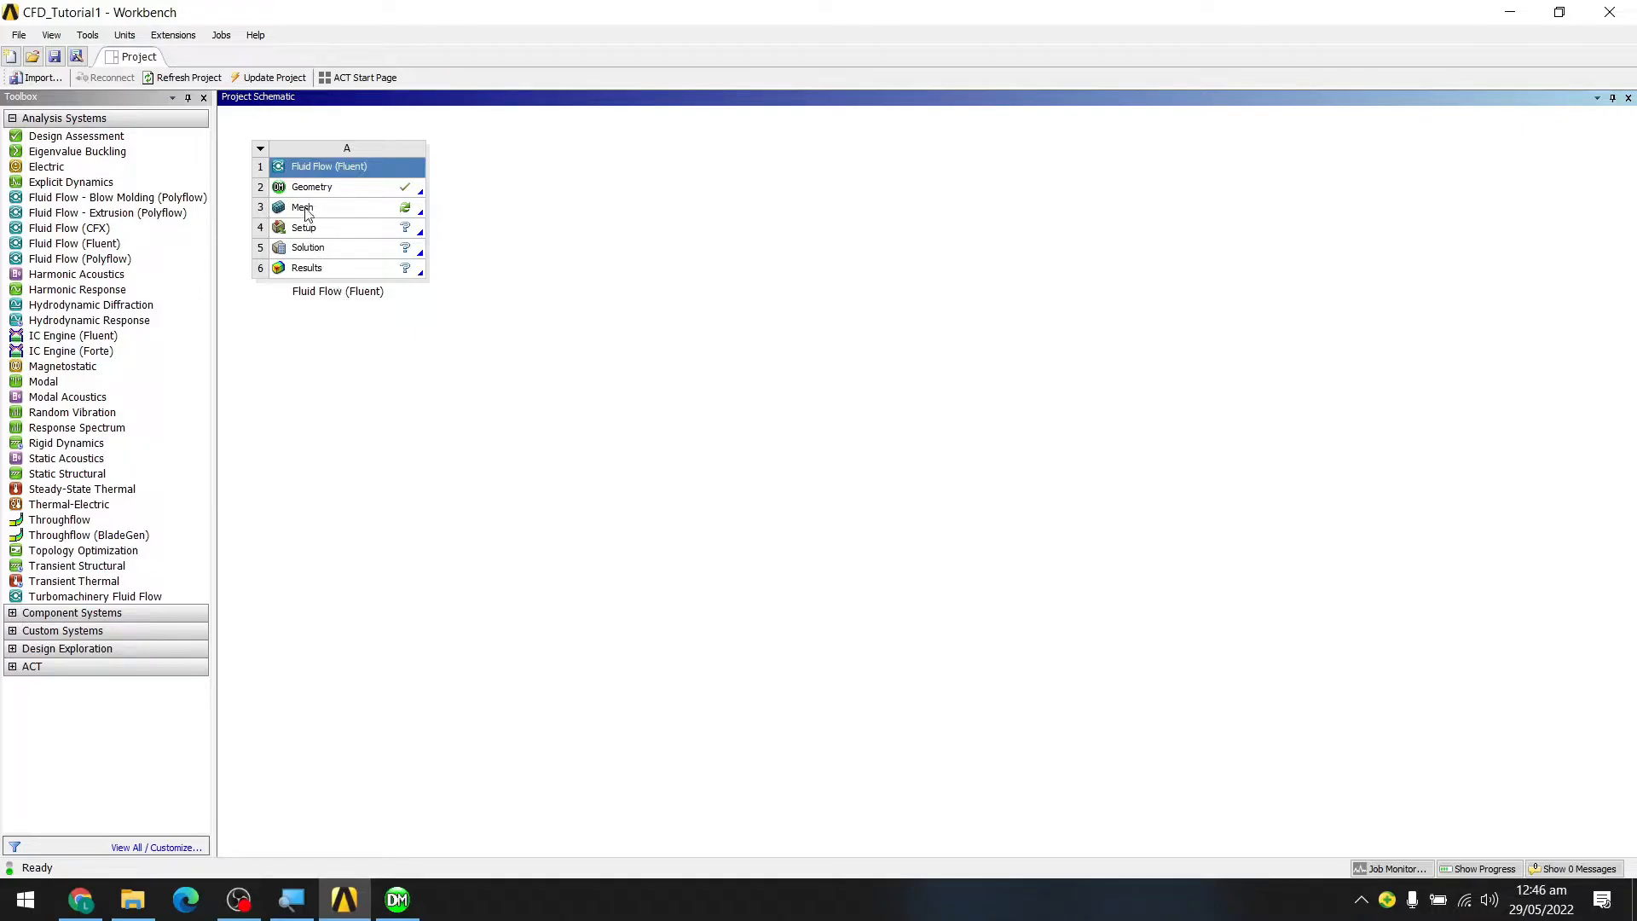
pyautogui.doubleClick(307, 208)
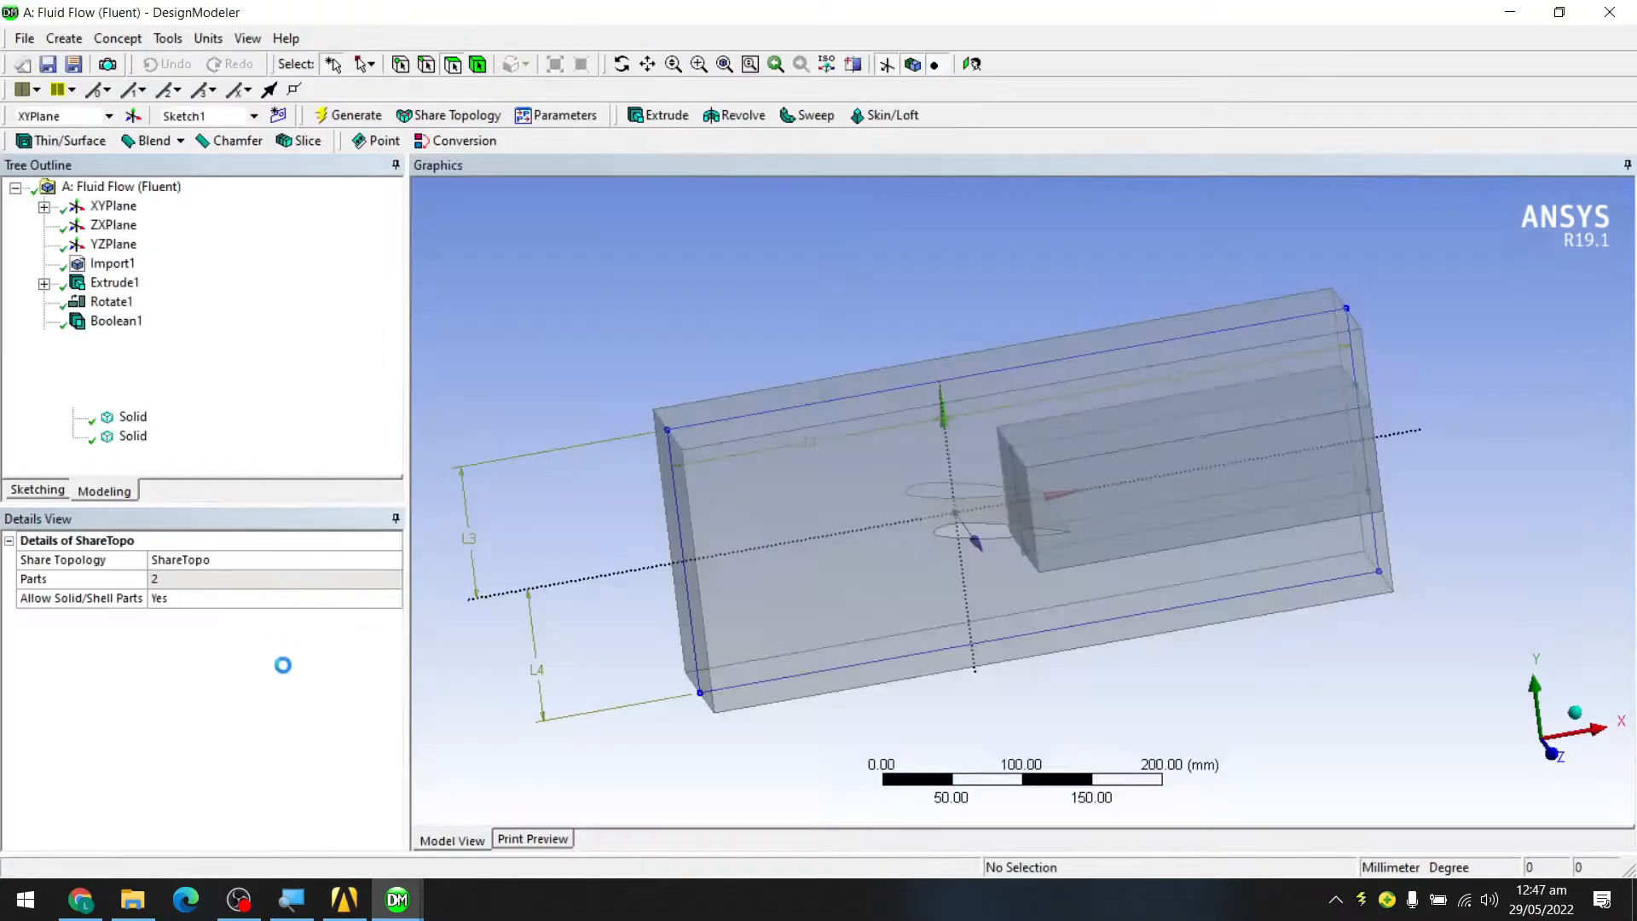
pyautogui.scroll(-3, 1104, 489)
pyautogui.scroll(5, 1101, 489)
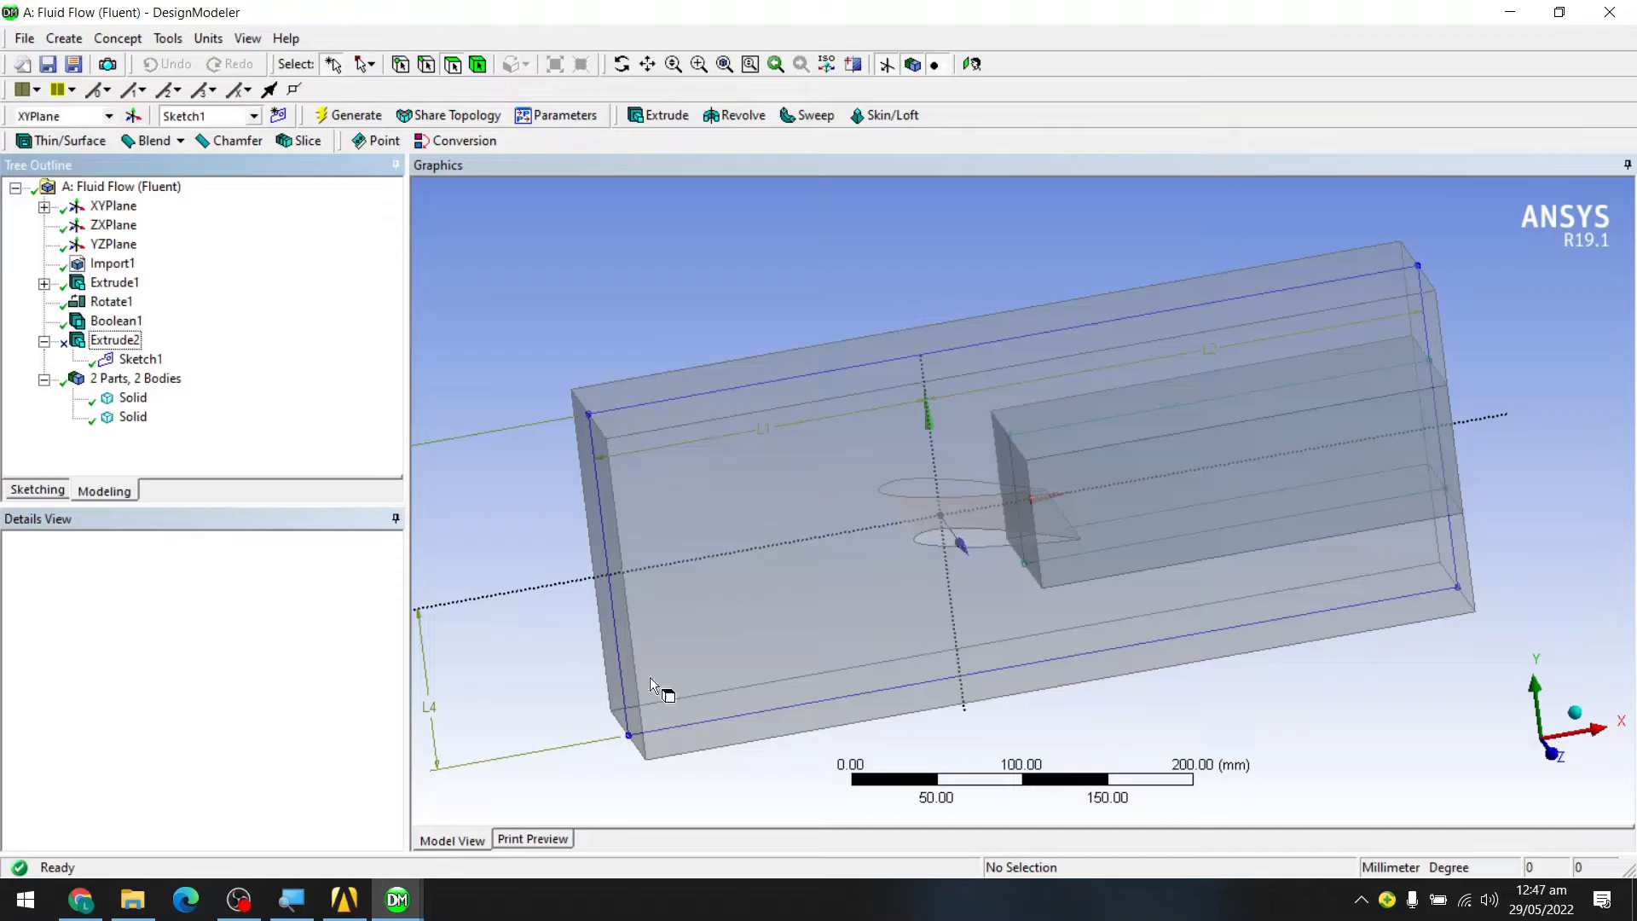
pyautogui.moveTo(397, 899)
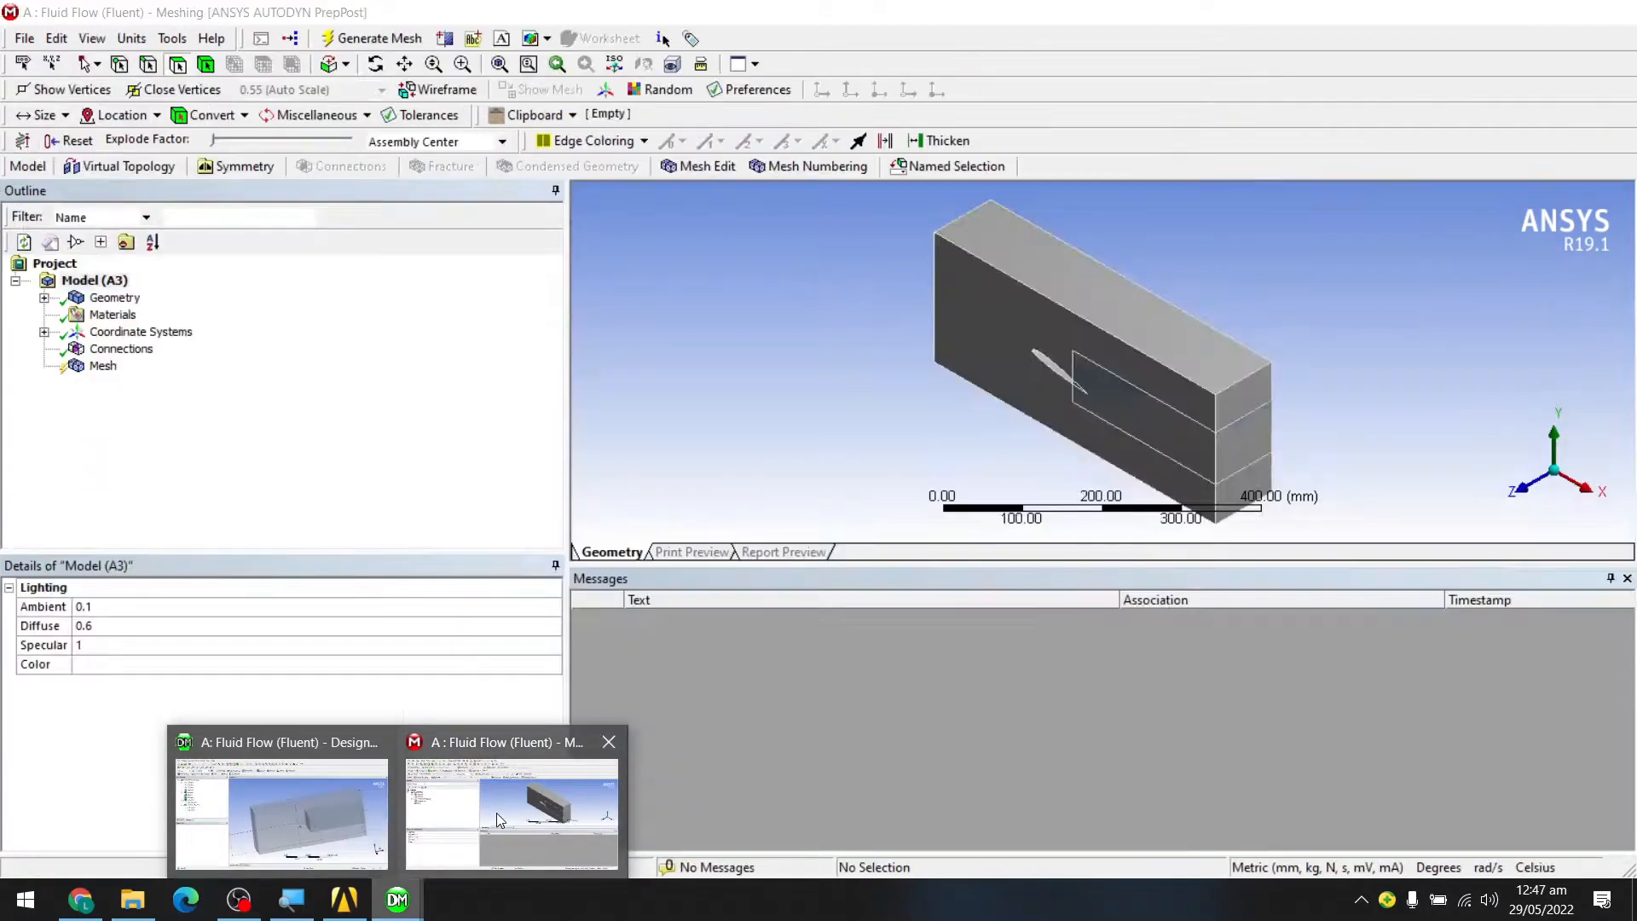
pyautogui.click(514, 750)
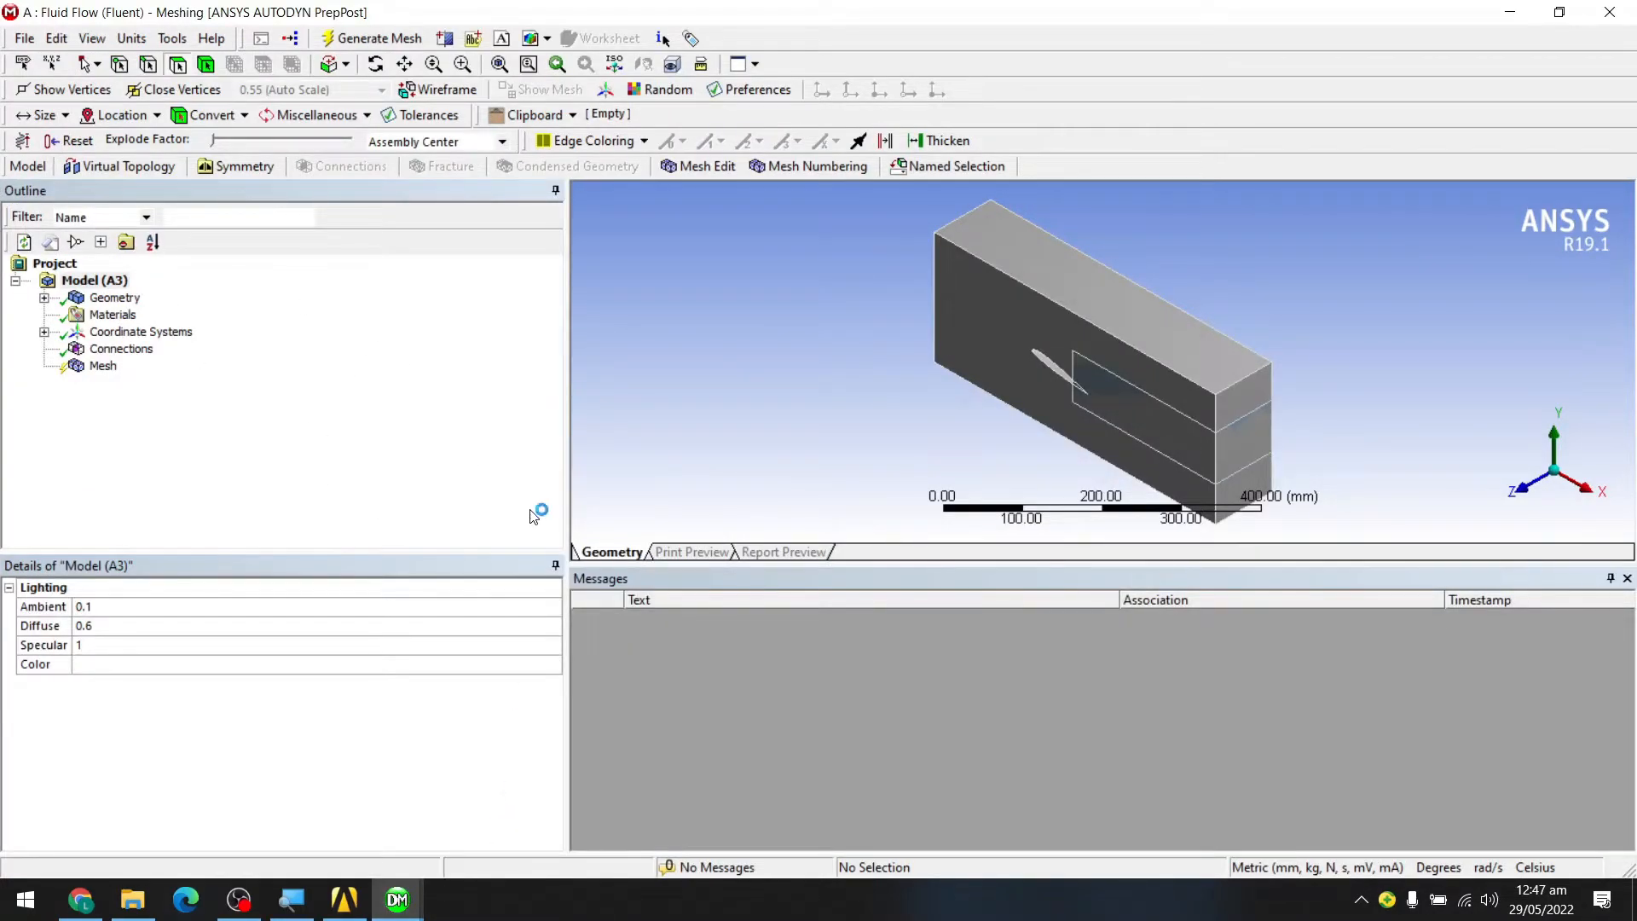
# - Compare the geometry in DesignModeler with the model loaded in Meshing
pyautogui.moveTo(397, 900)
pyautogui.click(325, 835)
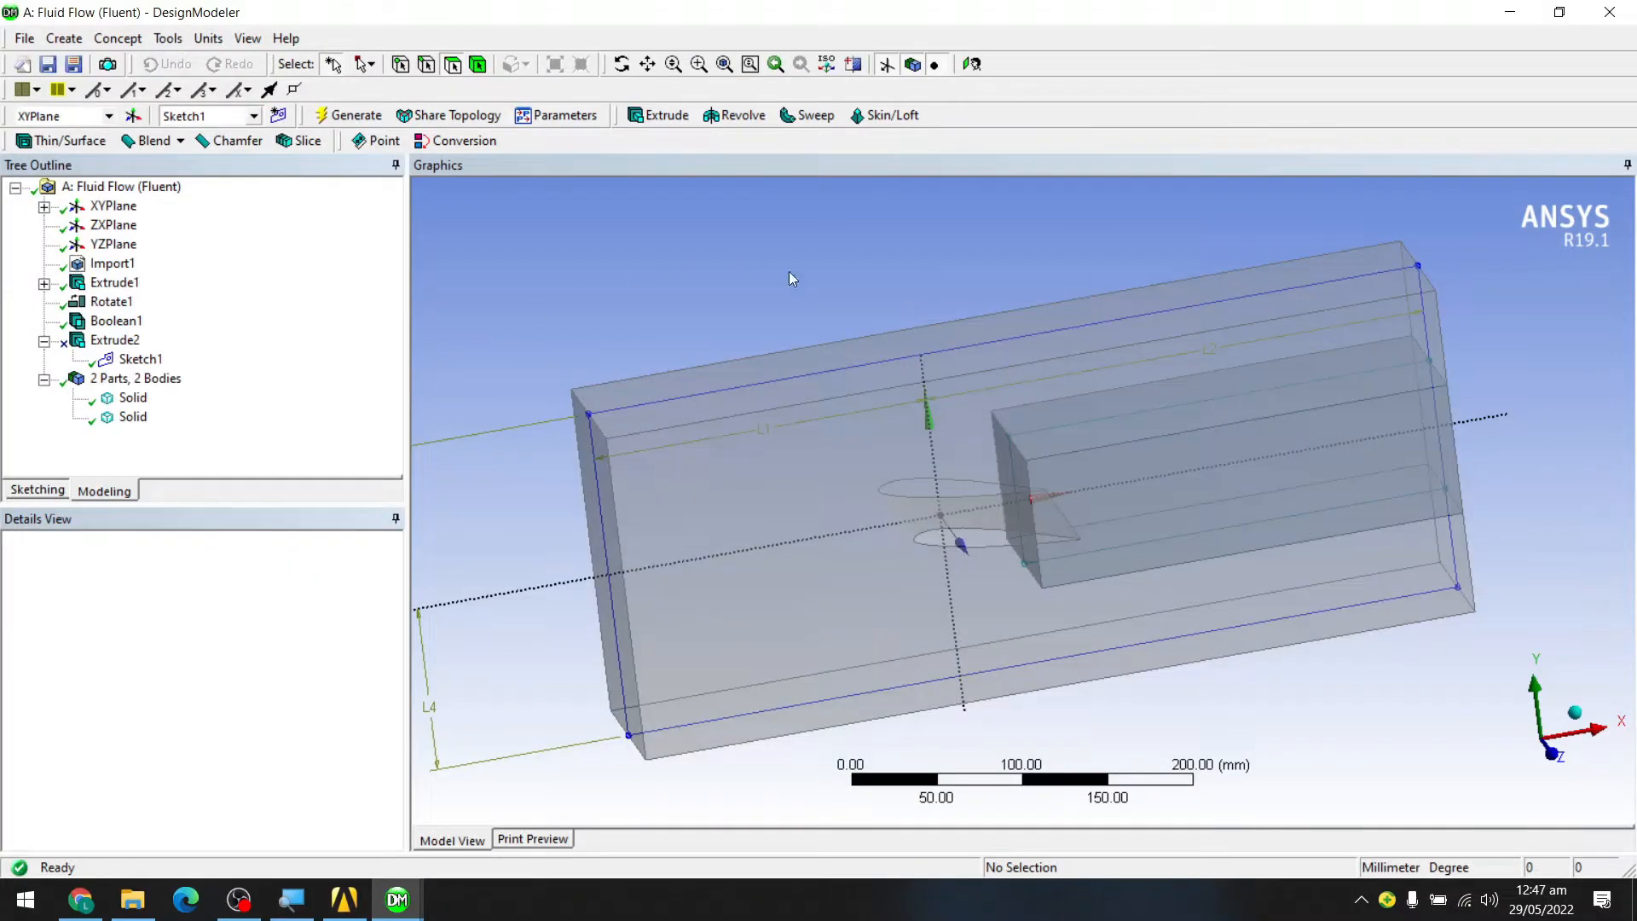
pyautogui.moveTo(397, 899)
pyautogui.click(426, 819)
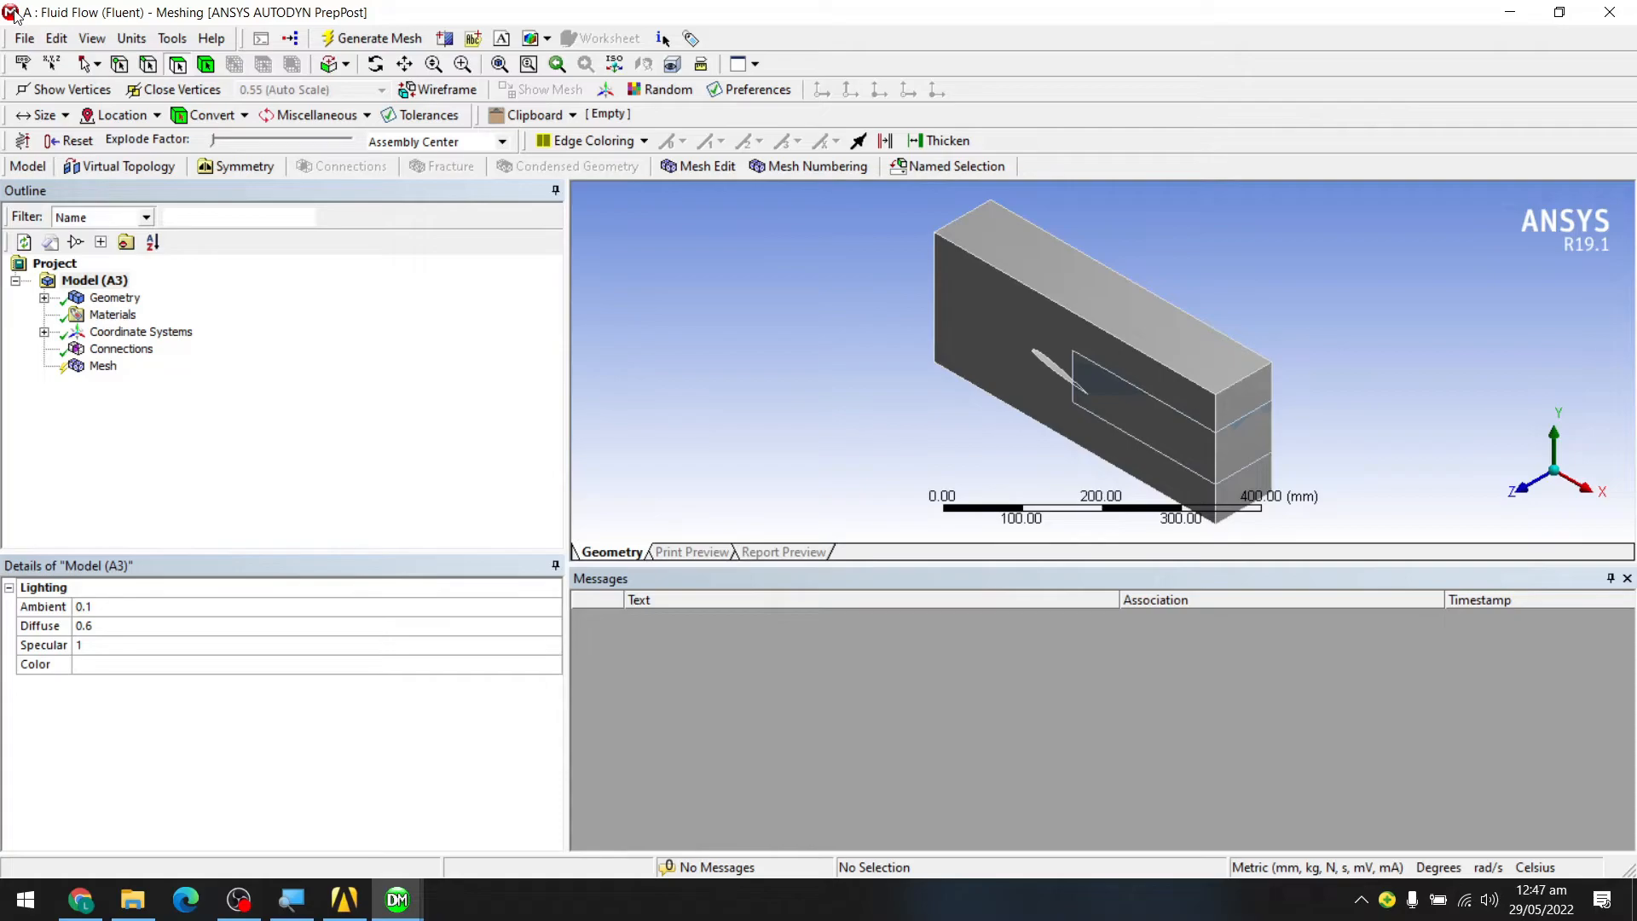
pyautogui.moveTo(415, 912)
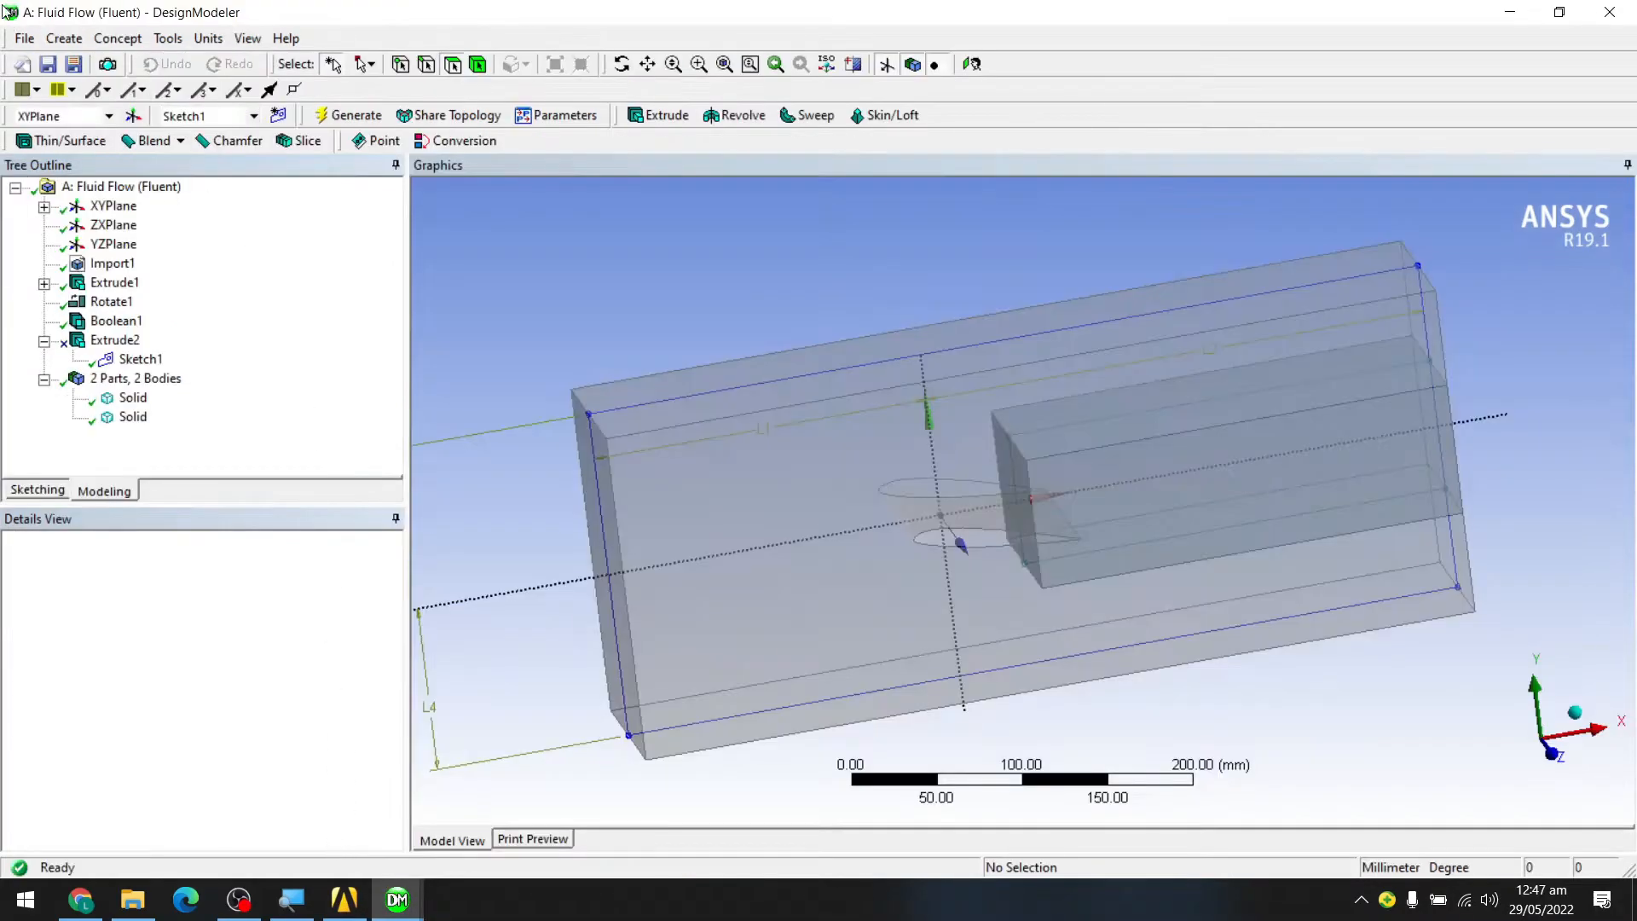
# - Switch to the Meshing window and suppress the solid body of the wake block behind the airfoil
pyautogui.click(397, 902)
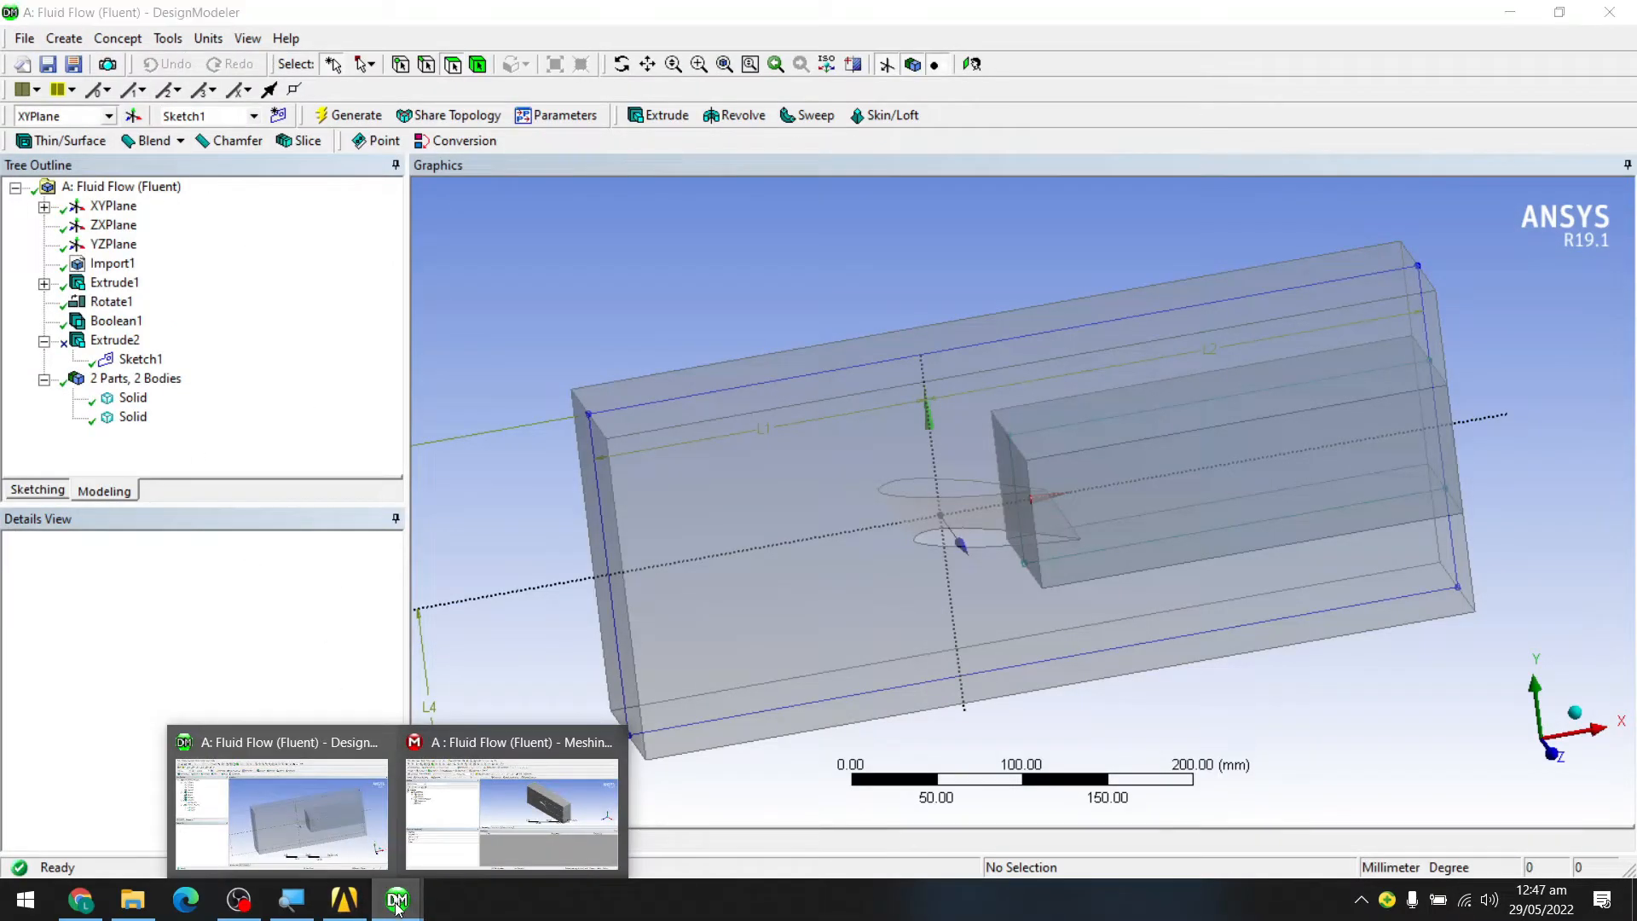
pyautogui.click(490, 810)
pyautogui.moveTo(863, 398); pyautogui.dragTo(1195, 389, button='middle')
pyautogui.moveTo(1300, 371); pyautogui.dragTo(1304, 413, button='middle')
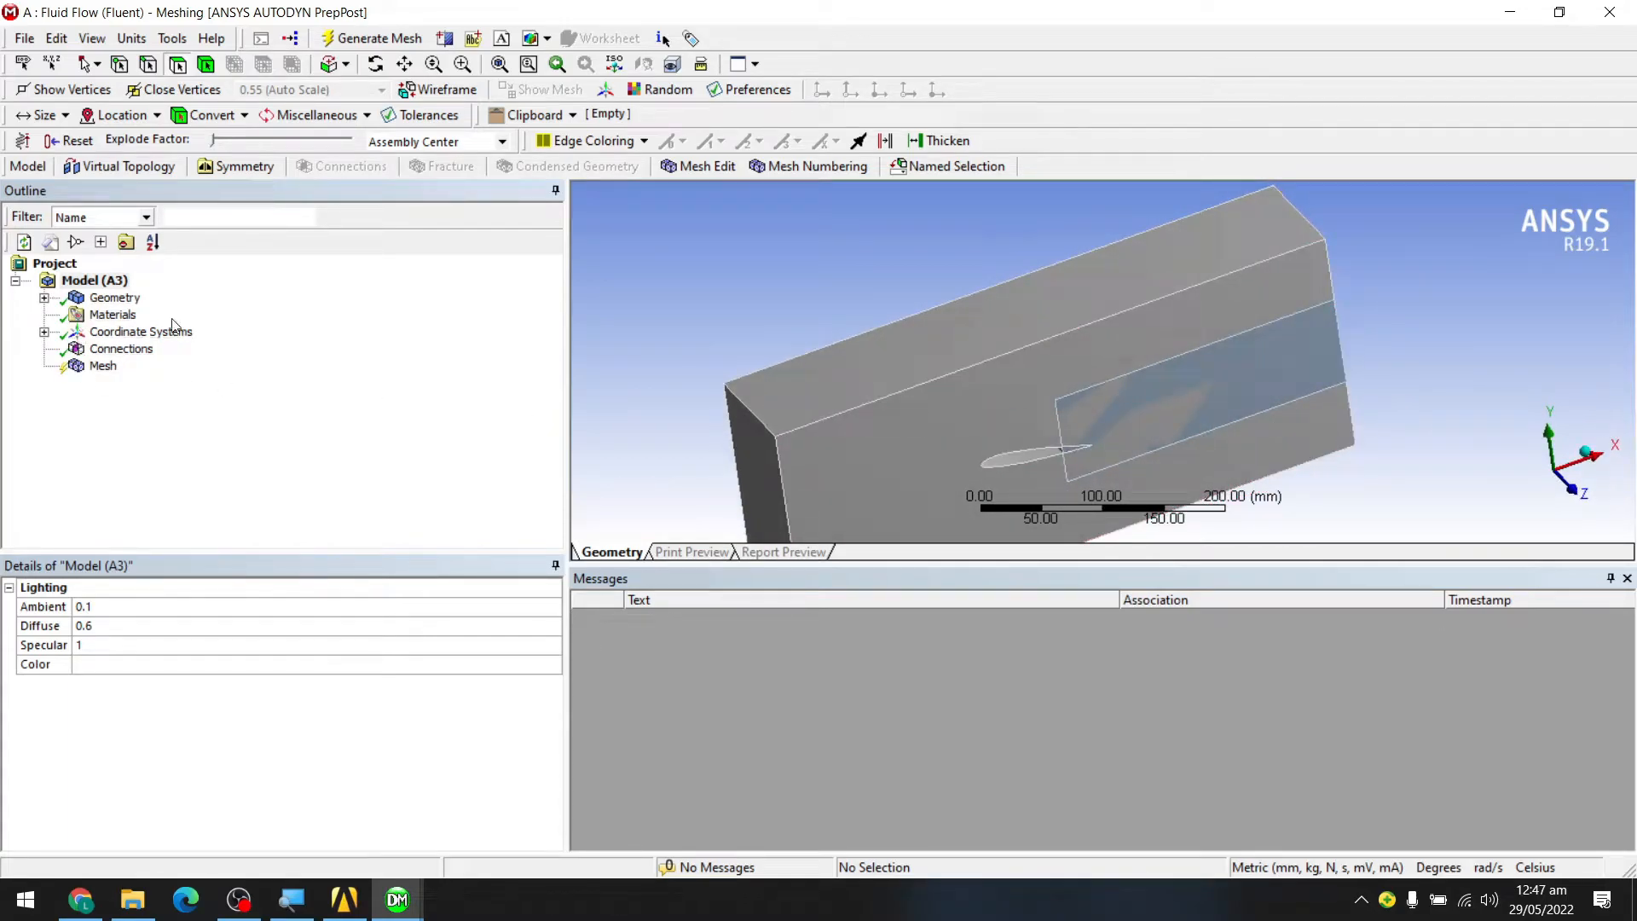
pyautogui.click(1304, 360)
pyautogui.click(1429, 344)
pyautogui.click(44, 297)
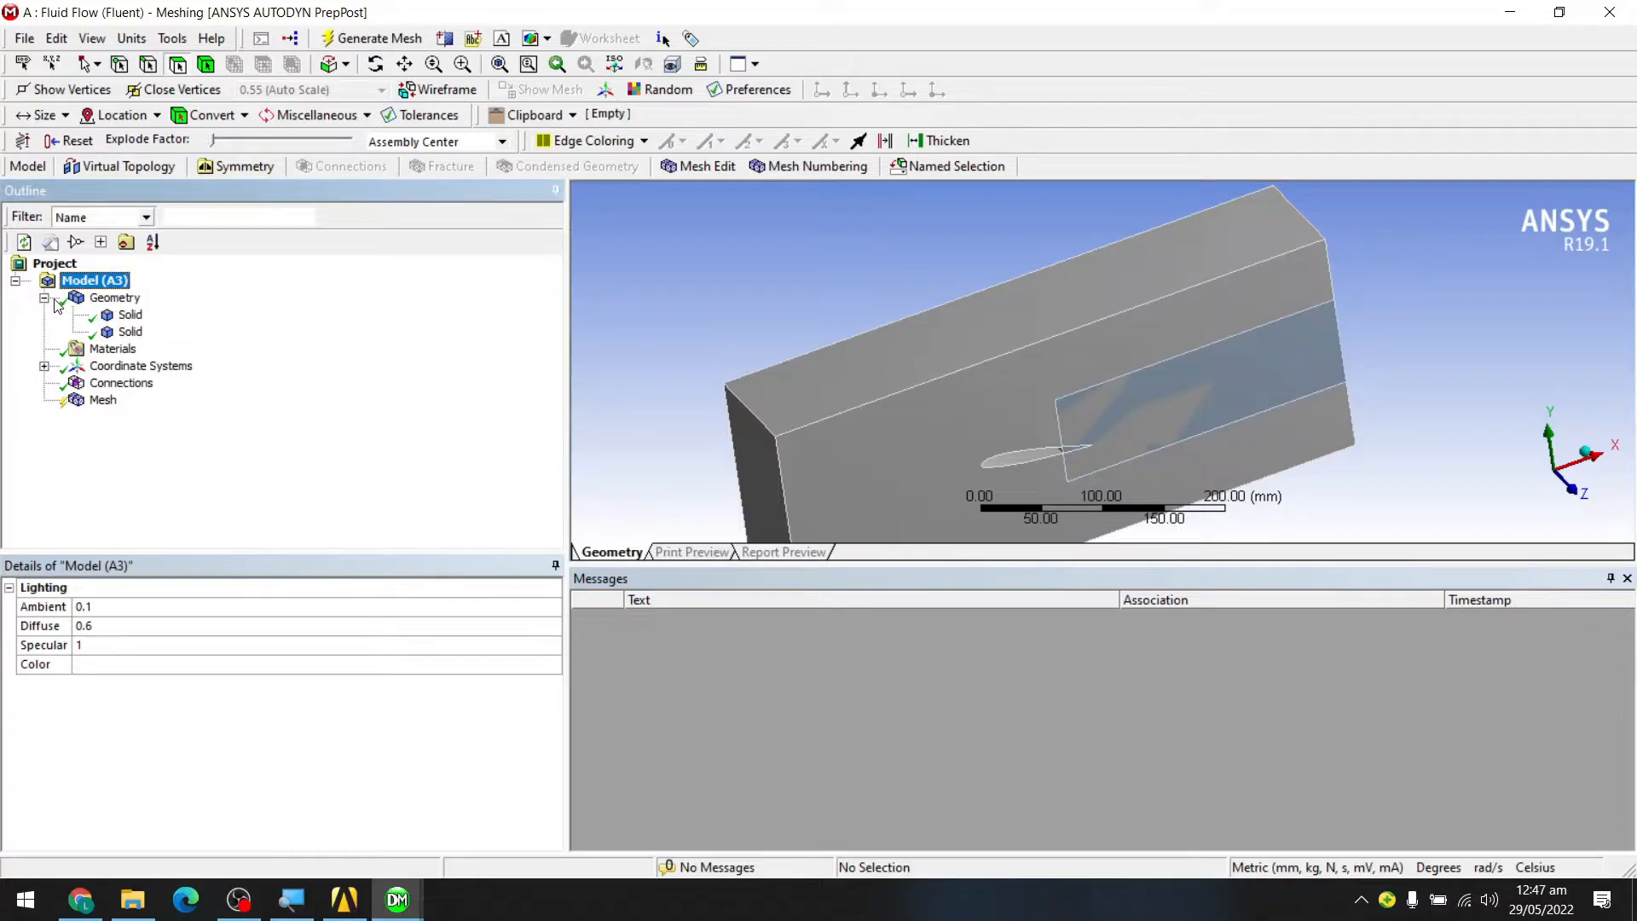
pyautogui.click(126, 333)
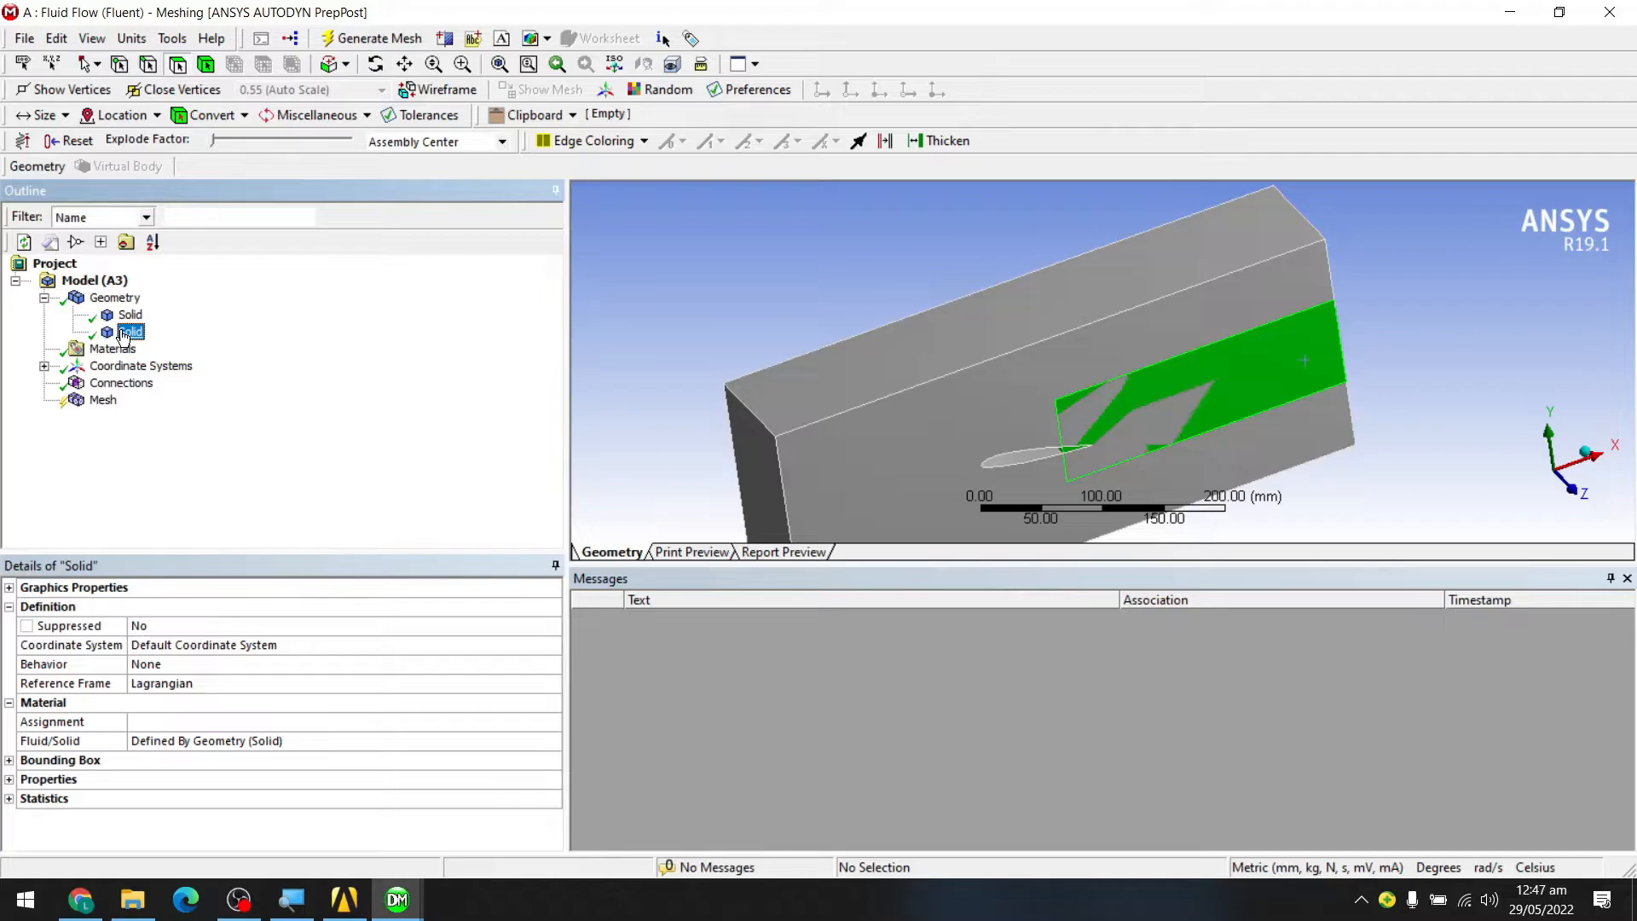
pyautogui.rightClick(124, 336)
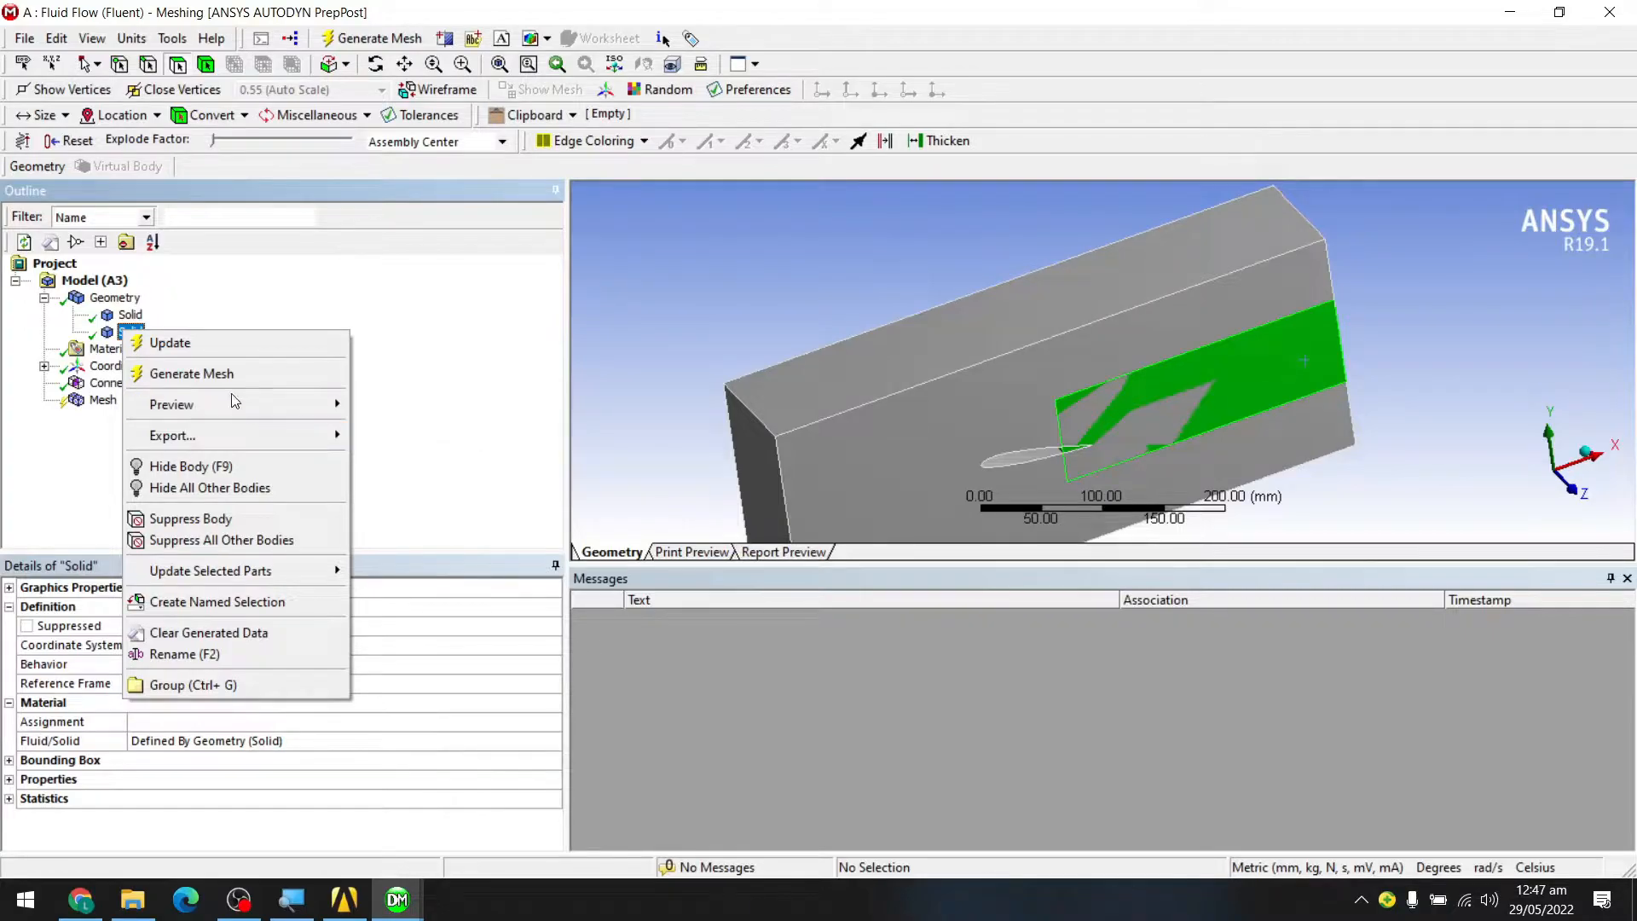
pyautogui.click(230, 524)
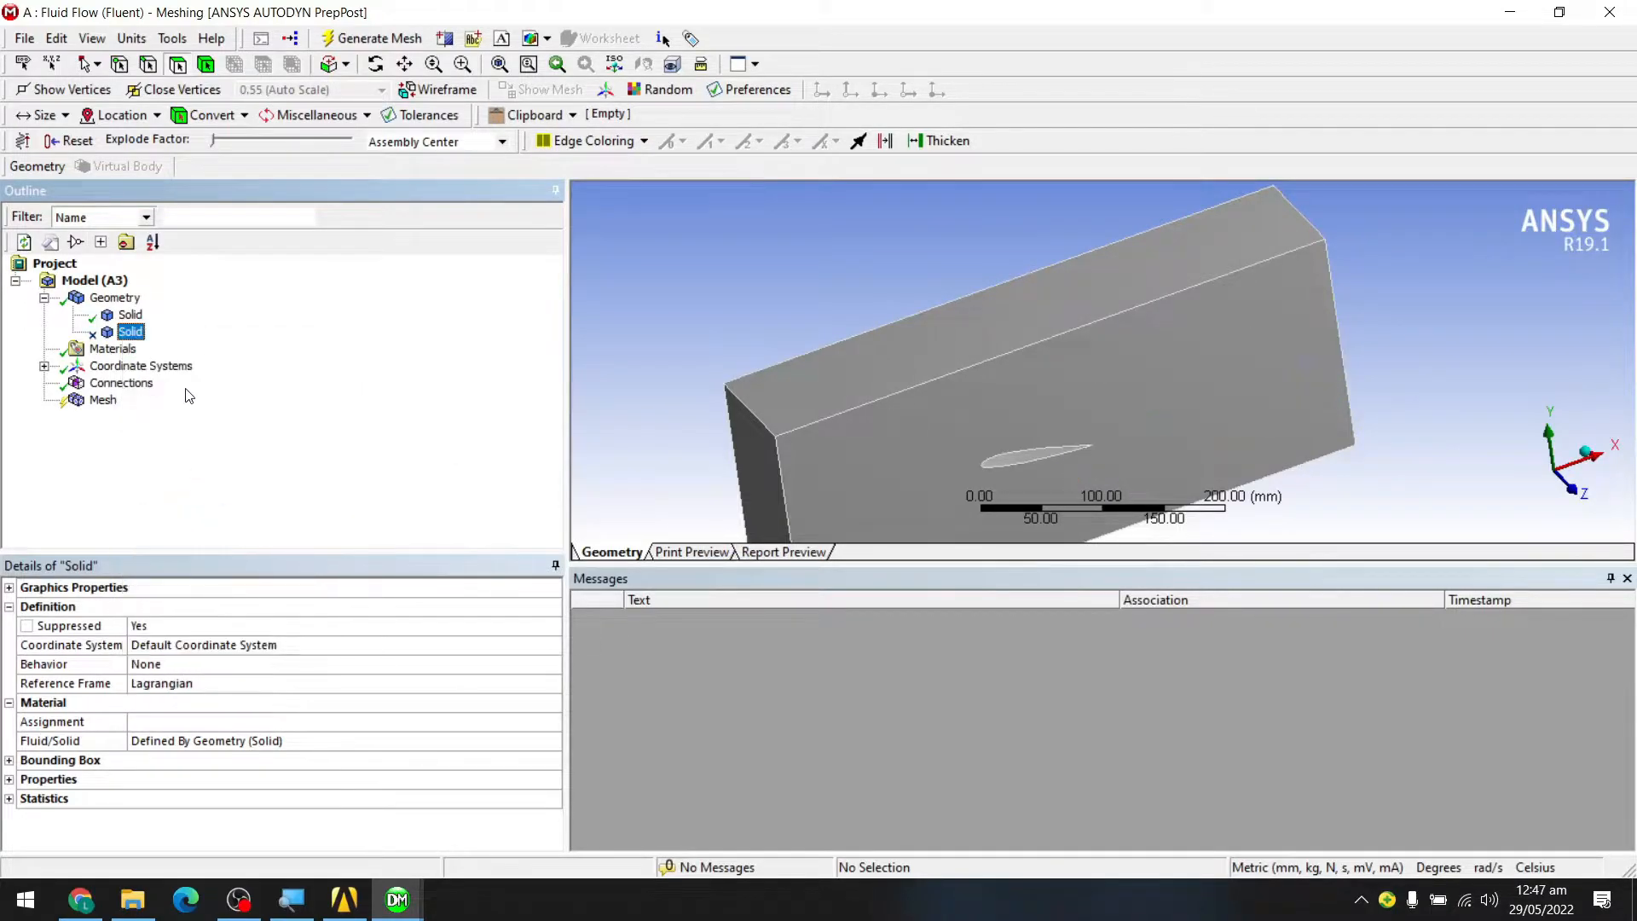
# - Examine the remaining flow domain around the airfoil from several sides
pyautogui.scroll(-4, 1096, 379)
pyautogui.moveTo(1013, 434); pyautogui.dragTo(924, 424, button='middle')
pyautogui.scroll(-5, 1095, 431)
pyautogui.moveTo(1091, 423); pyautogui.dragTo(1126, 408, button='middle')
pyautogui.scroll(-1, 1033, 366)
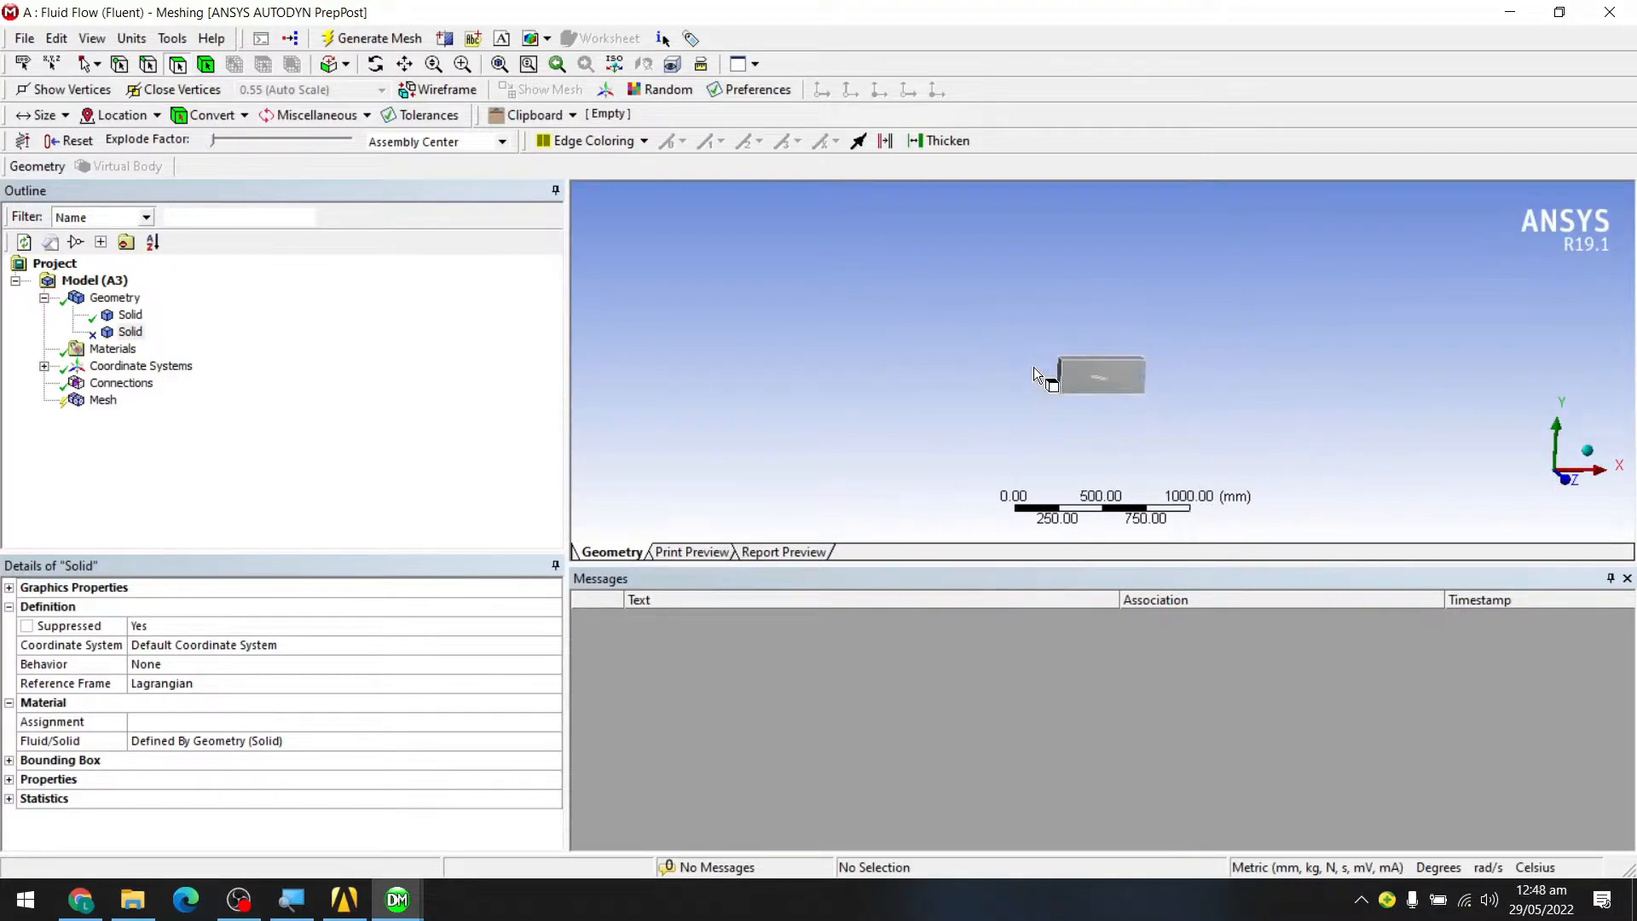
pyautogui.scroll(4, 1034, 367)
pyautogui.moveTo(1034, 375); pyautogui.dragTo(994, 416, button='middle')
pyautogui.click(944, 380)
pyautogui.click(1179, 356)
pyautogui.moveTo(1179, 357); pyautogui.dragTo(863, 418, button='middle')
pyautogui.scroll(-3, 815, 412)
pyautogui.scroll(3, 815, 411)
# - Create a named selection called inlet from the upstream end face of the flow domain
pyautogui.click(835, 415)
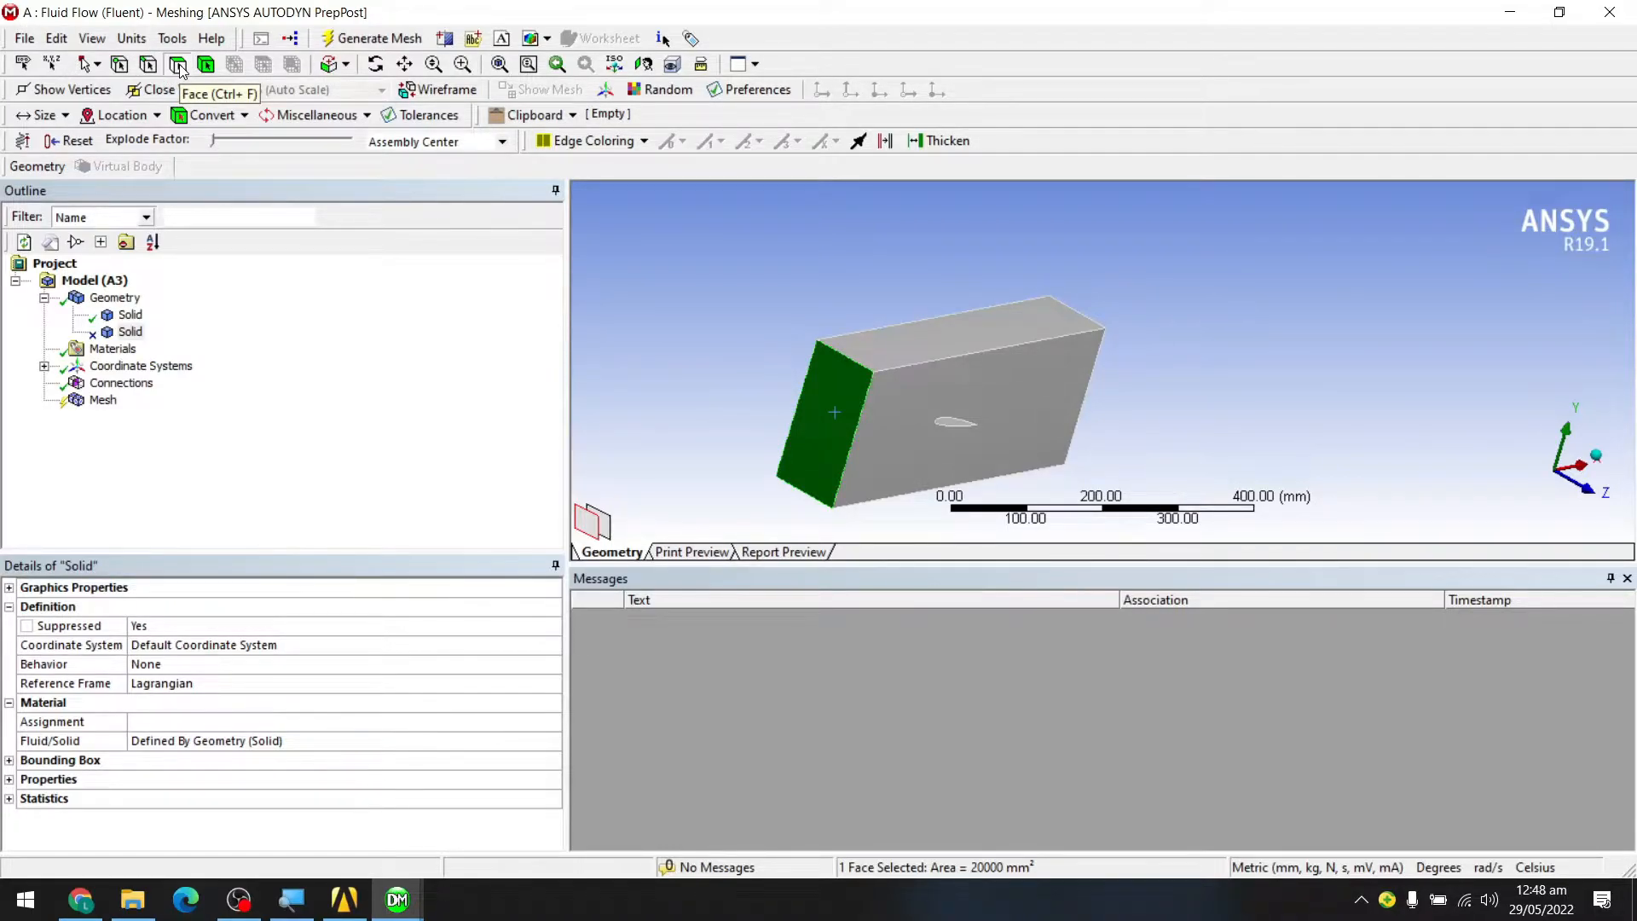
pyautogui.click(98, 68)
pyautogui.click(133, 89)
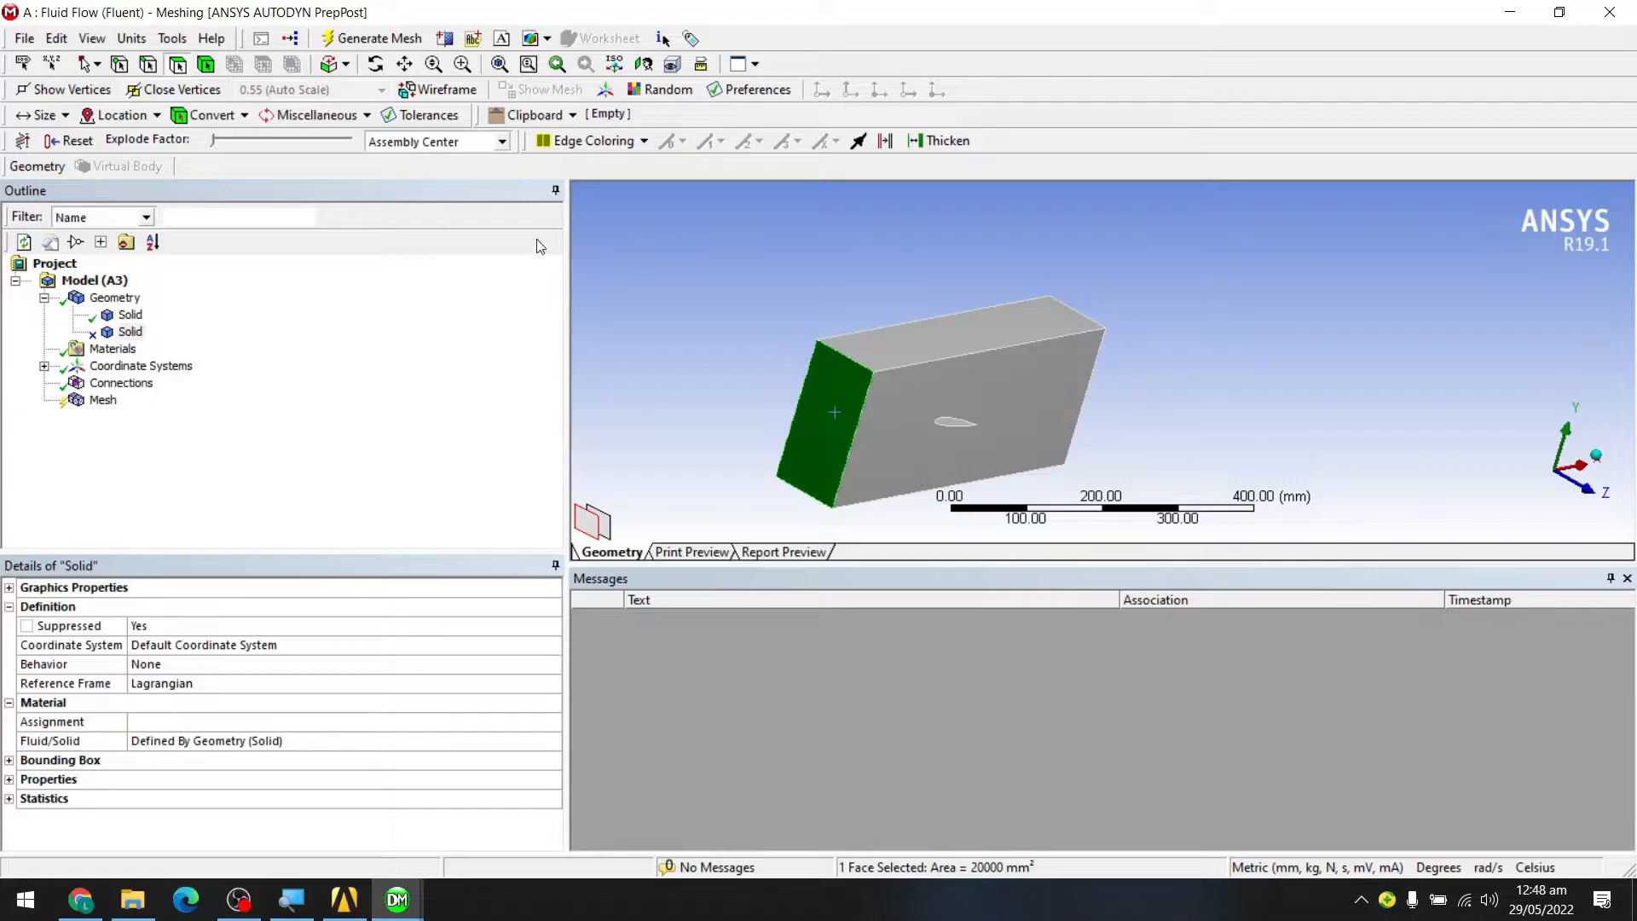
pyautogui.scroll(-2, 872, 411)
pyautogui.scroll(4, 898, 431)
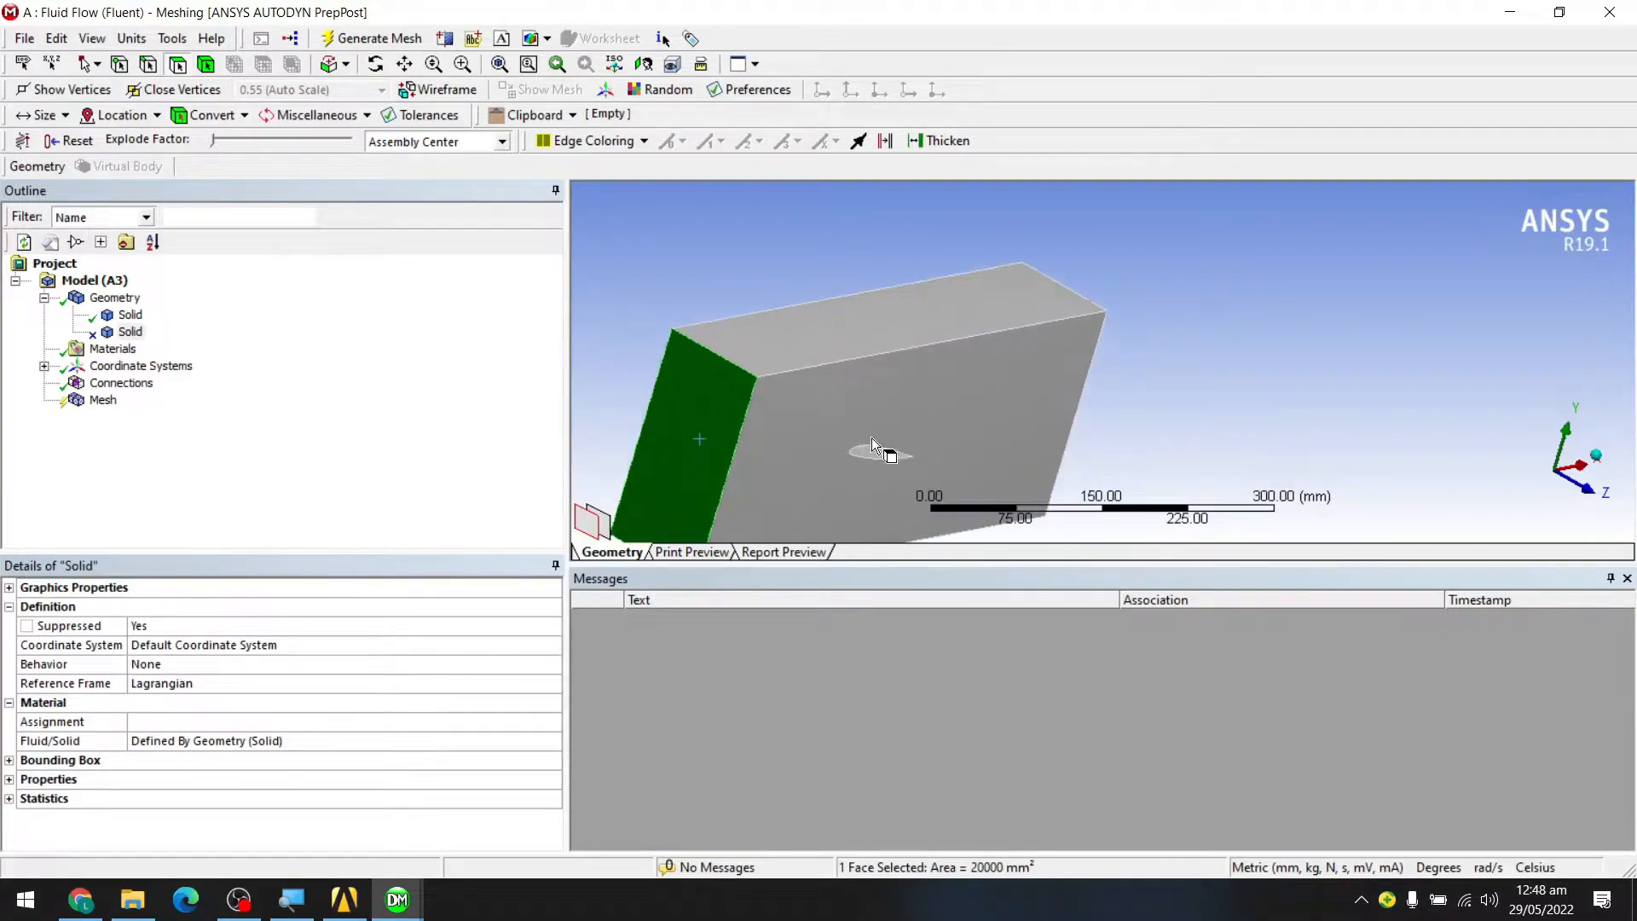
pyautogui.keyDown('ctrl'); pyautogui.moveTo(871, 461); pyautogui.dragTo(1001, 352, button='middle'); pyautogui.keyUp('ctrl')
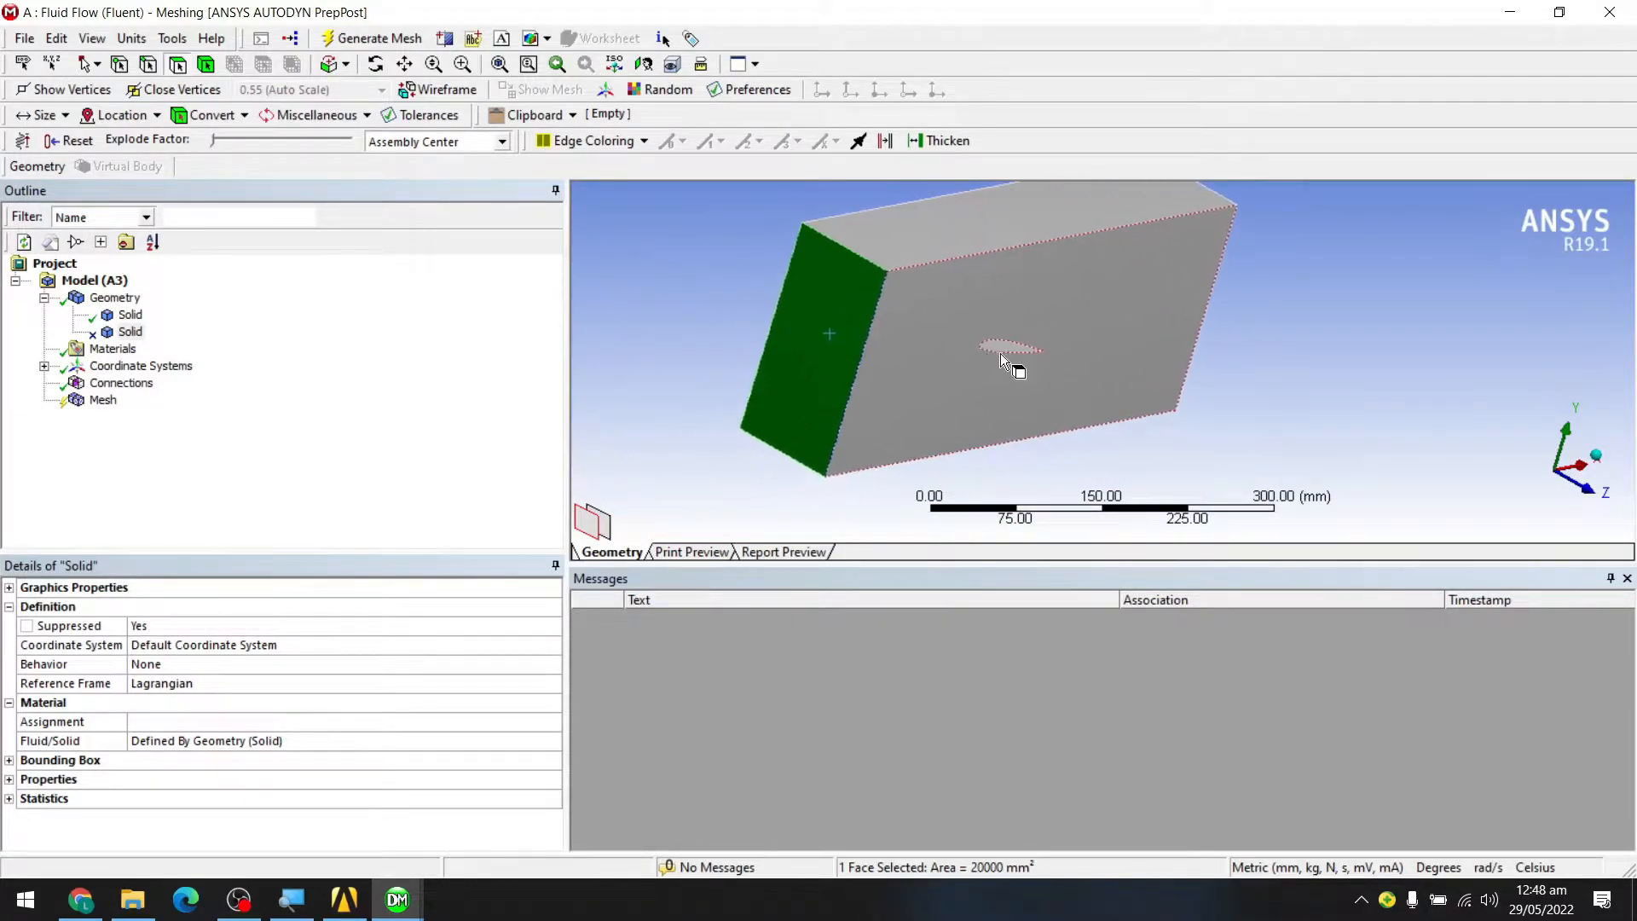
pyautogui.rightClick(820, 325)
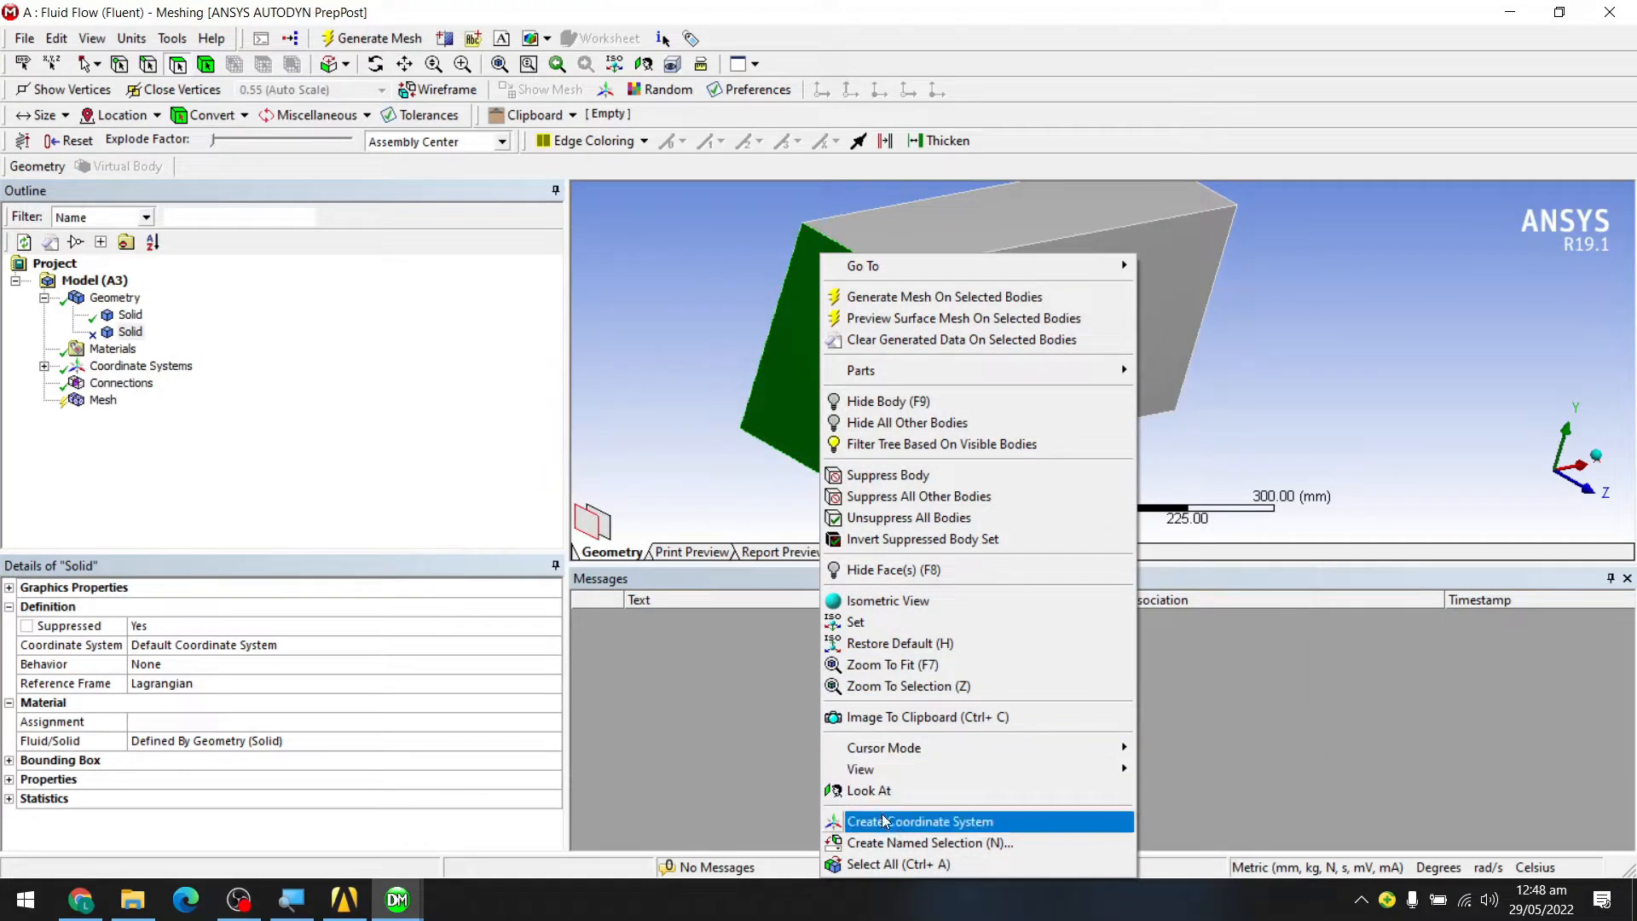
pyautogui.click(915, 847)
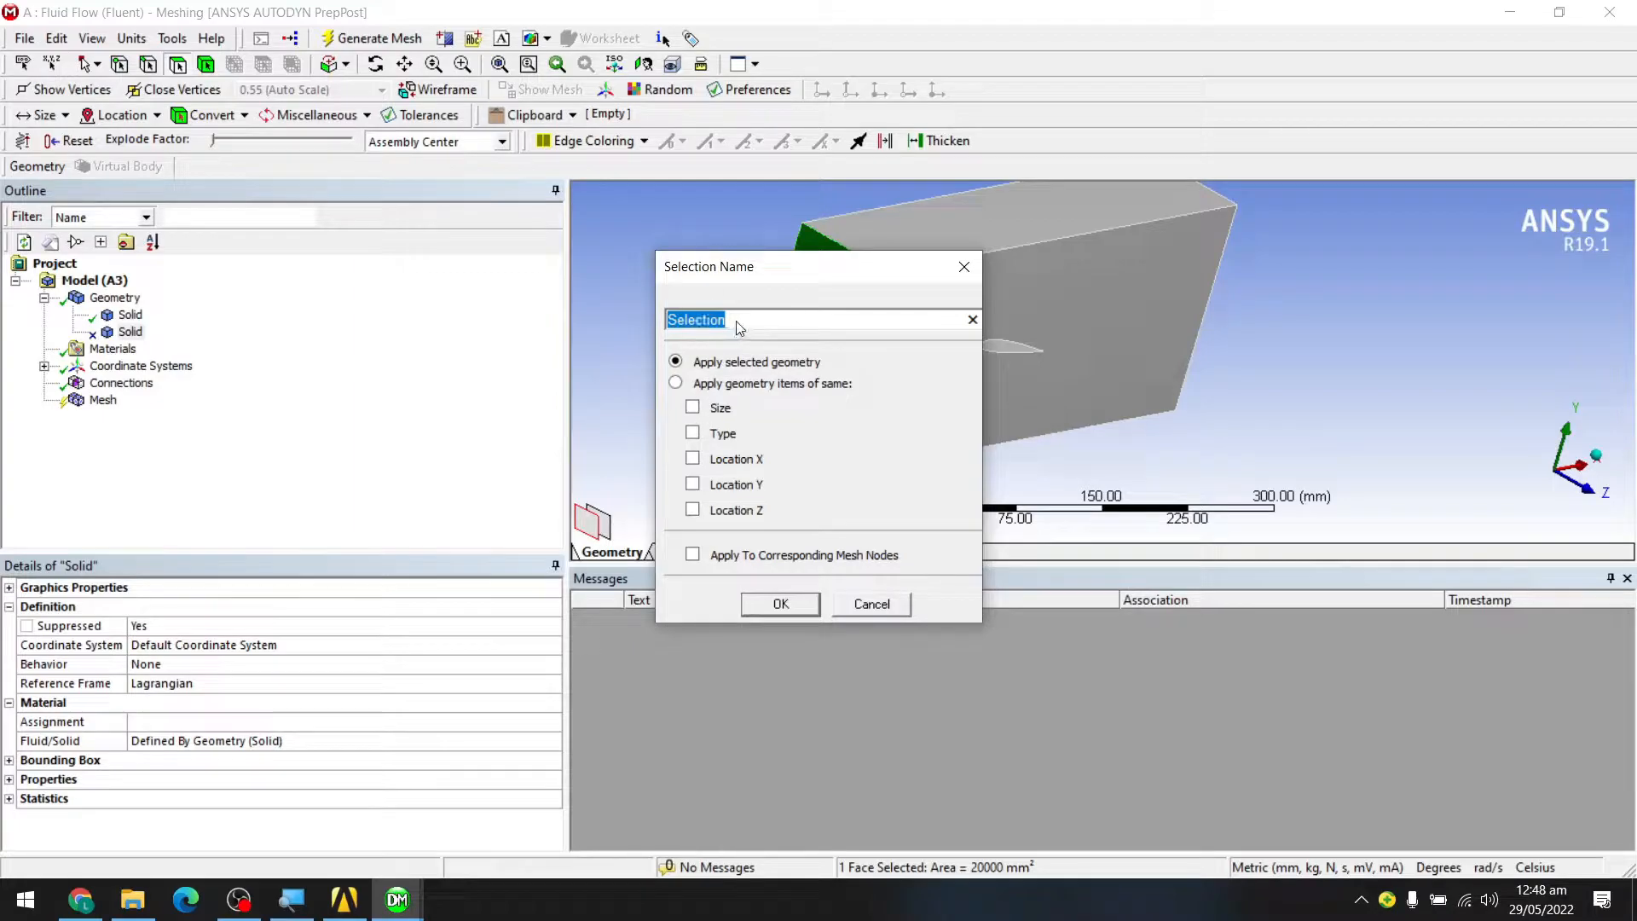
pyautogui.write('inlet')
pyautogui.click(770, 610)
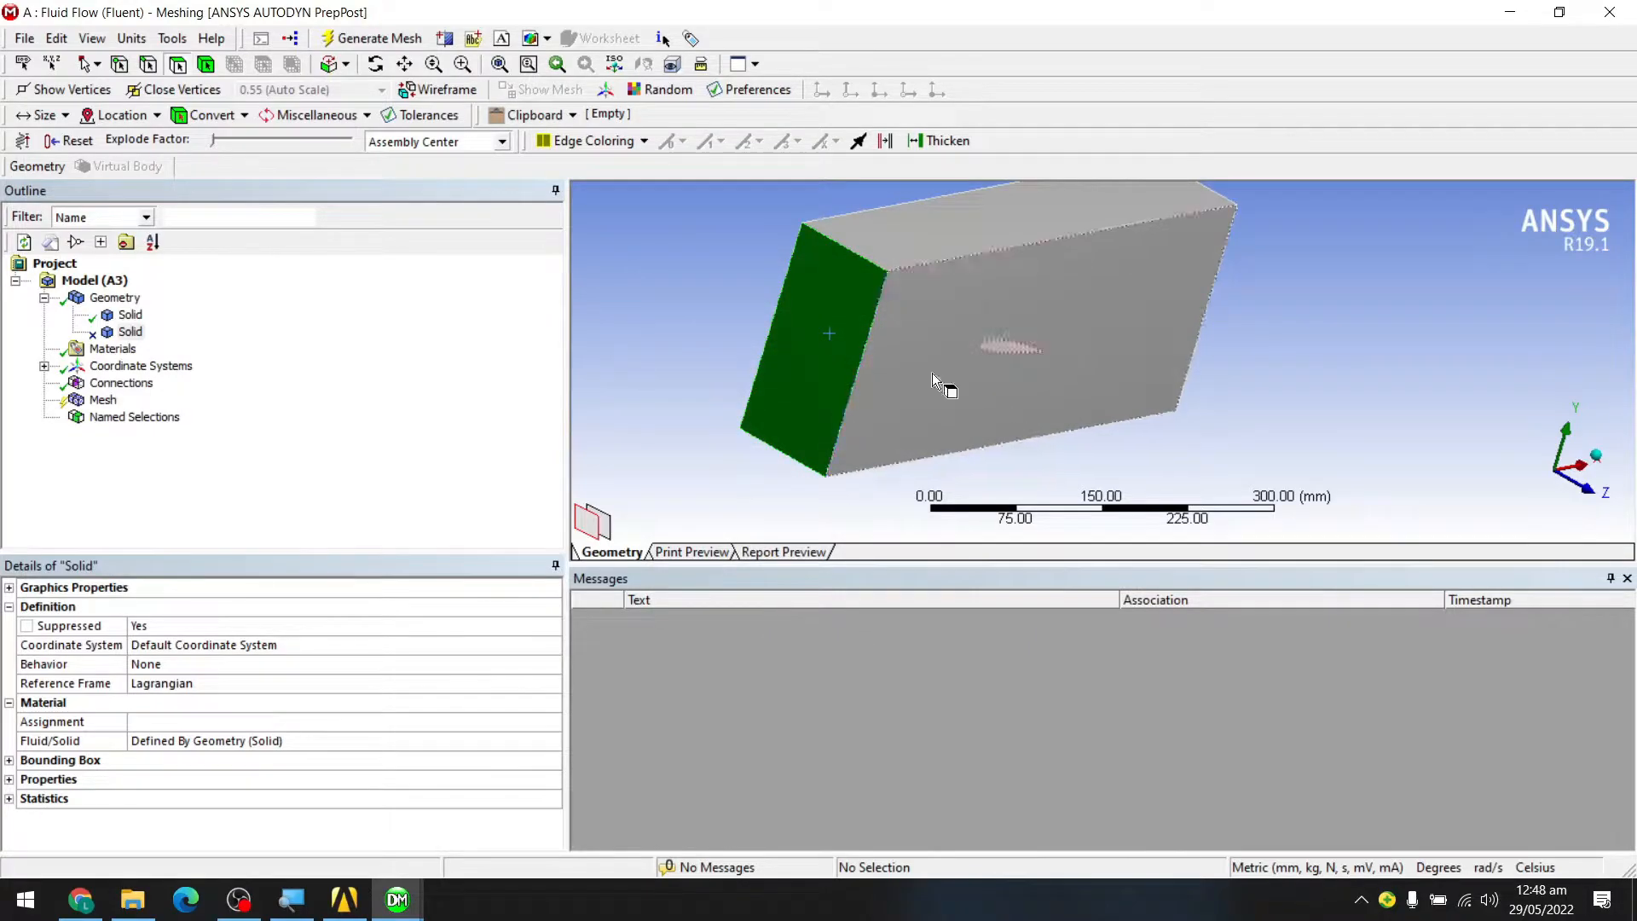
# - Expand the named selections list and create a named selection called outlet from the domain's downstream end face
pyautogui.click(134, 416)
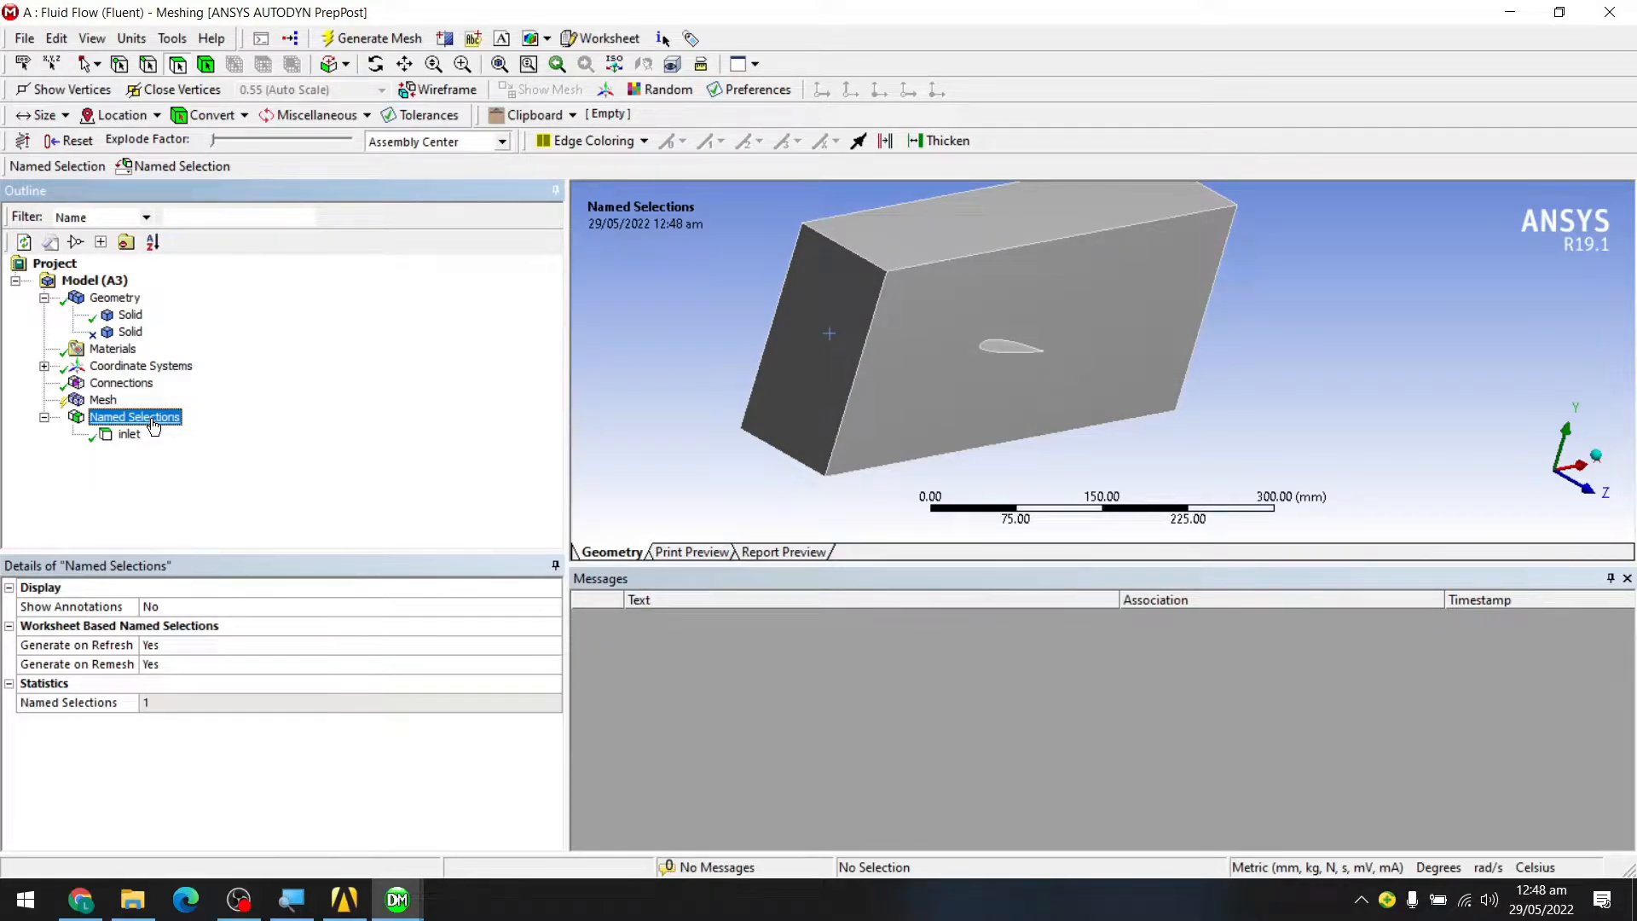
pyautogui.moveTo(1179, 427); pyautogui.dragTo(992, 389, button='middle')
pyautogui.click(1112, 350)
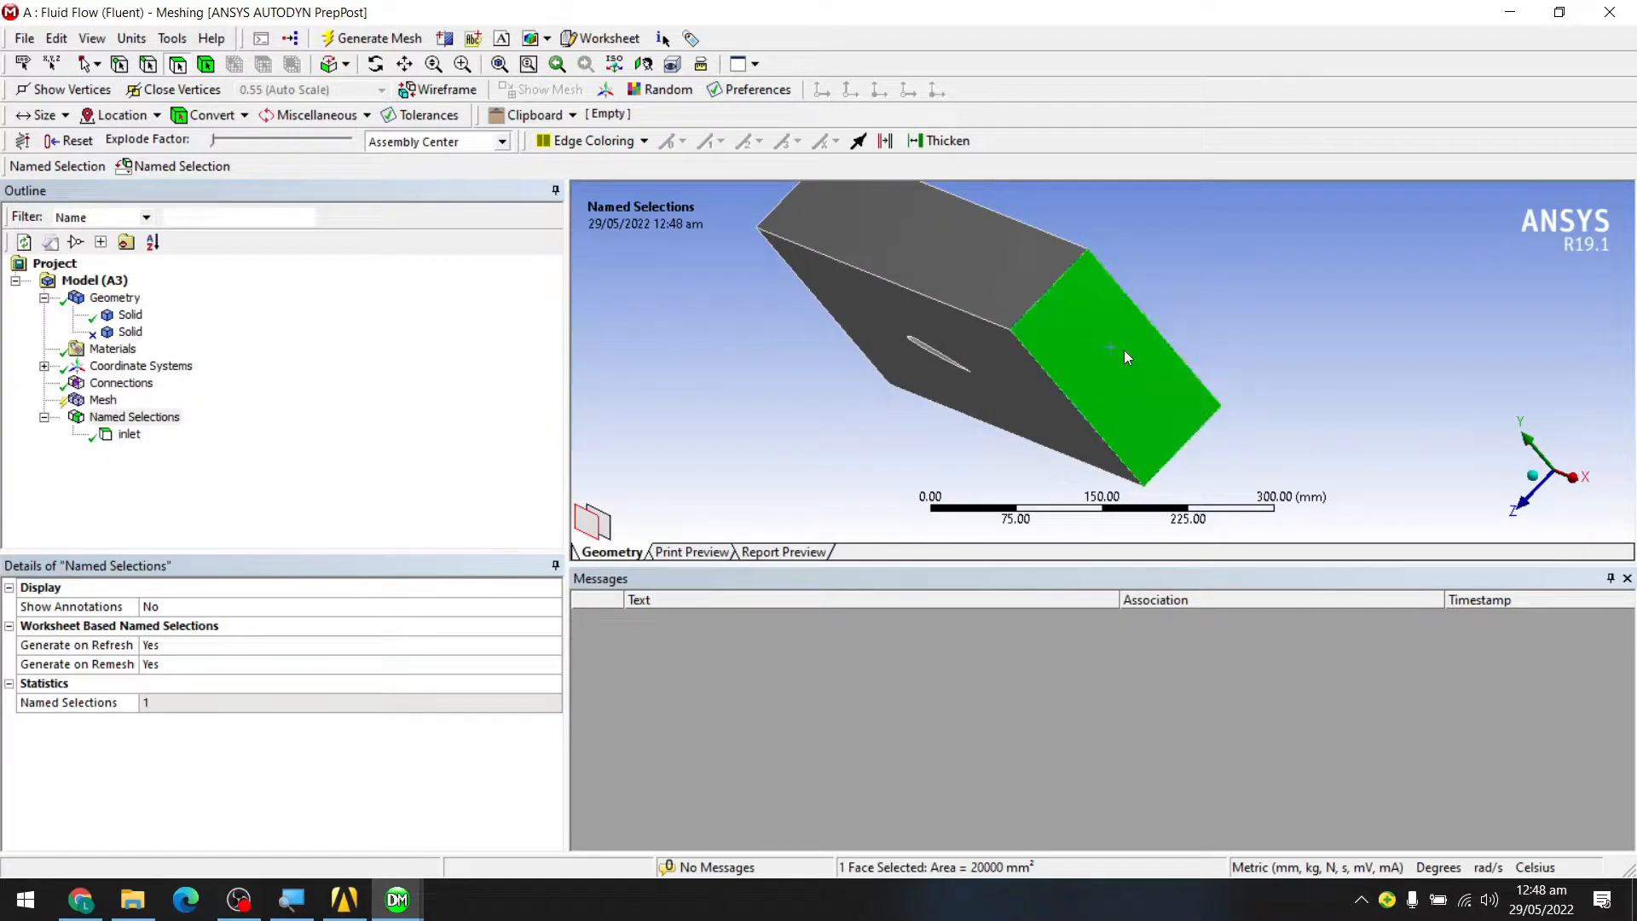
pyautogui.rightClick(1122, 347)
pyautogui.click(1230, 847)
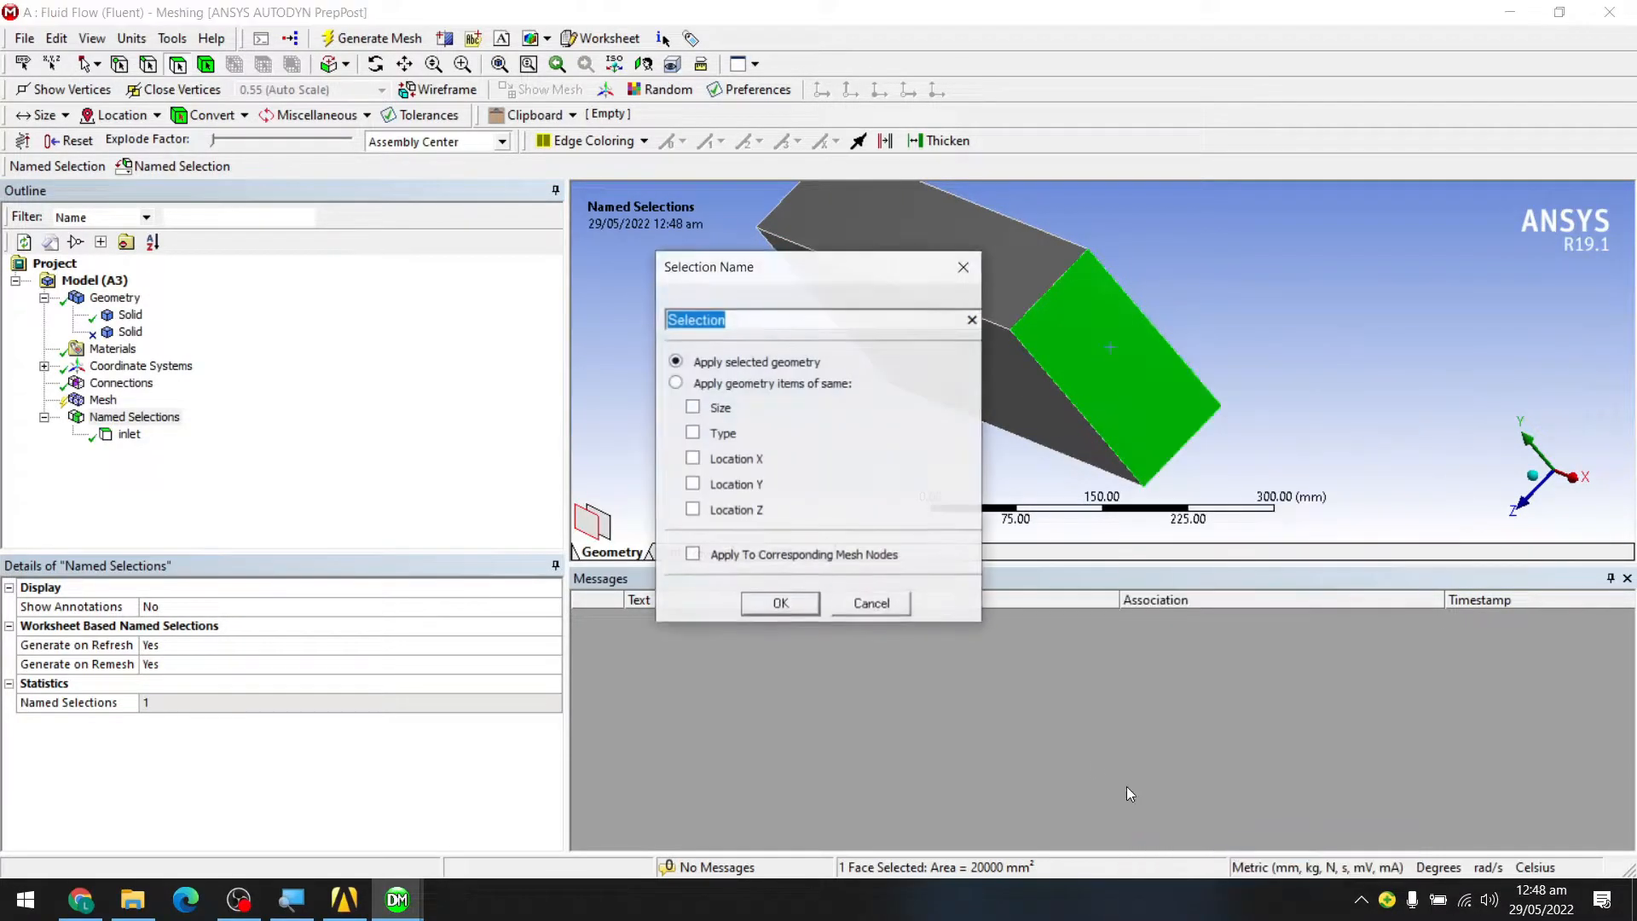
pyautogui.write('outlet')
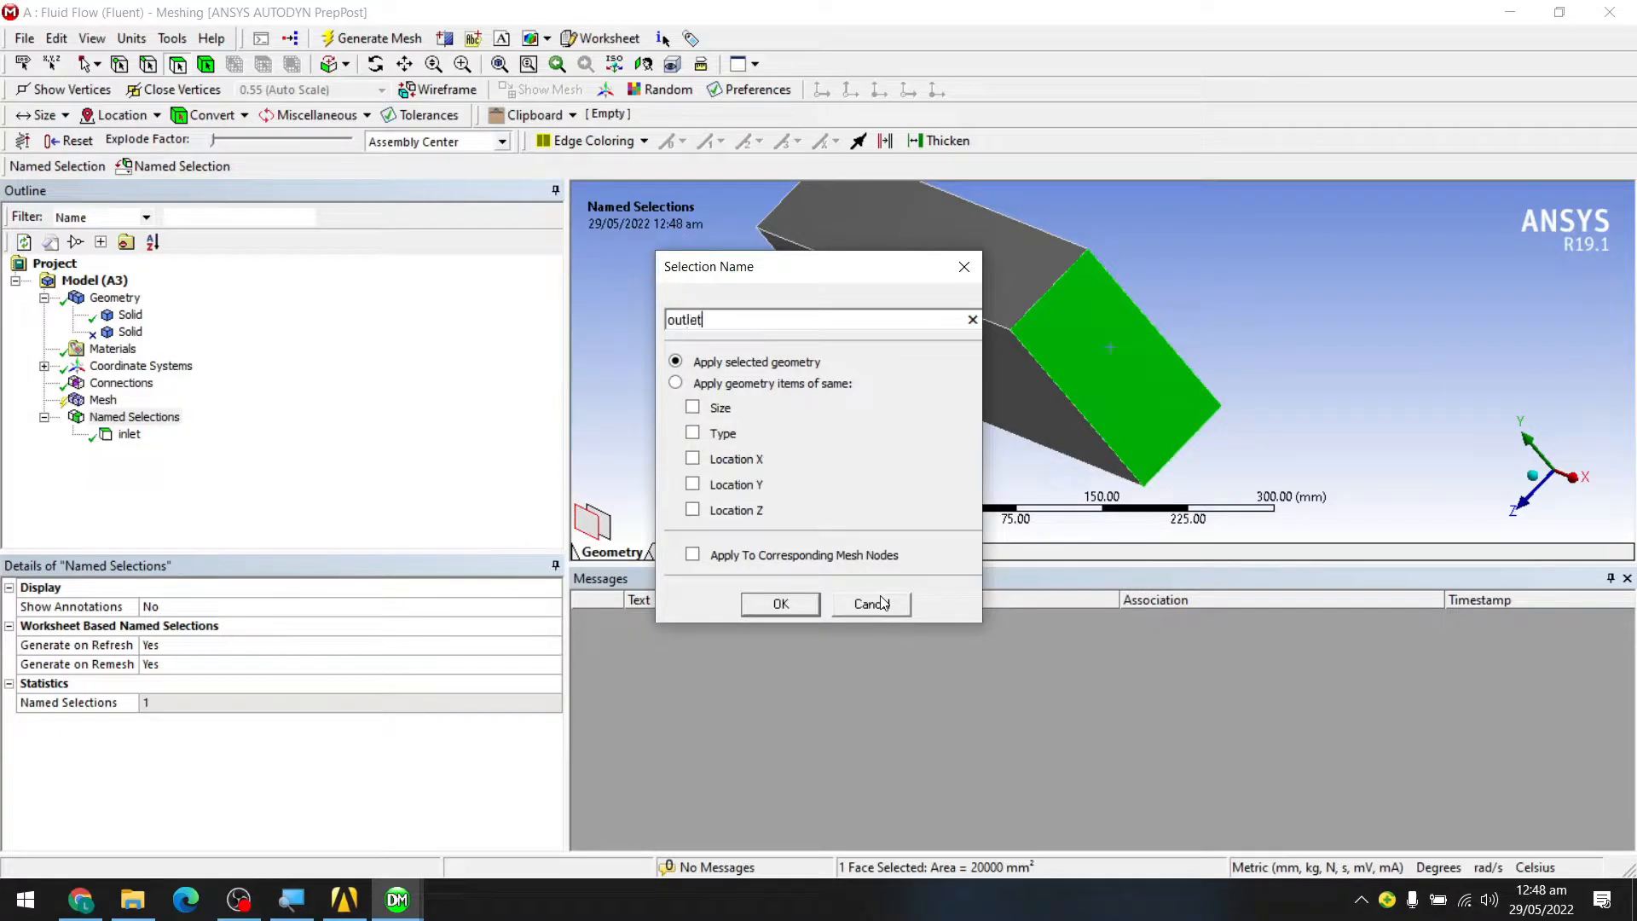
pyautogui.click(800, 610)
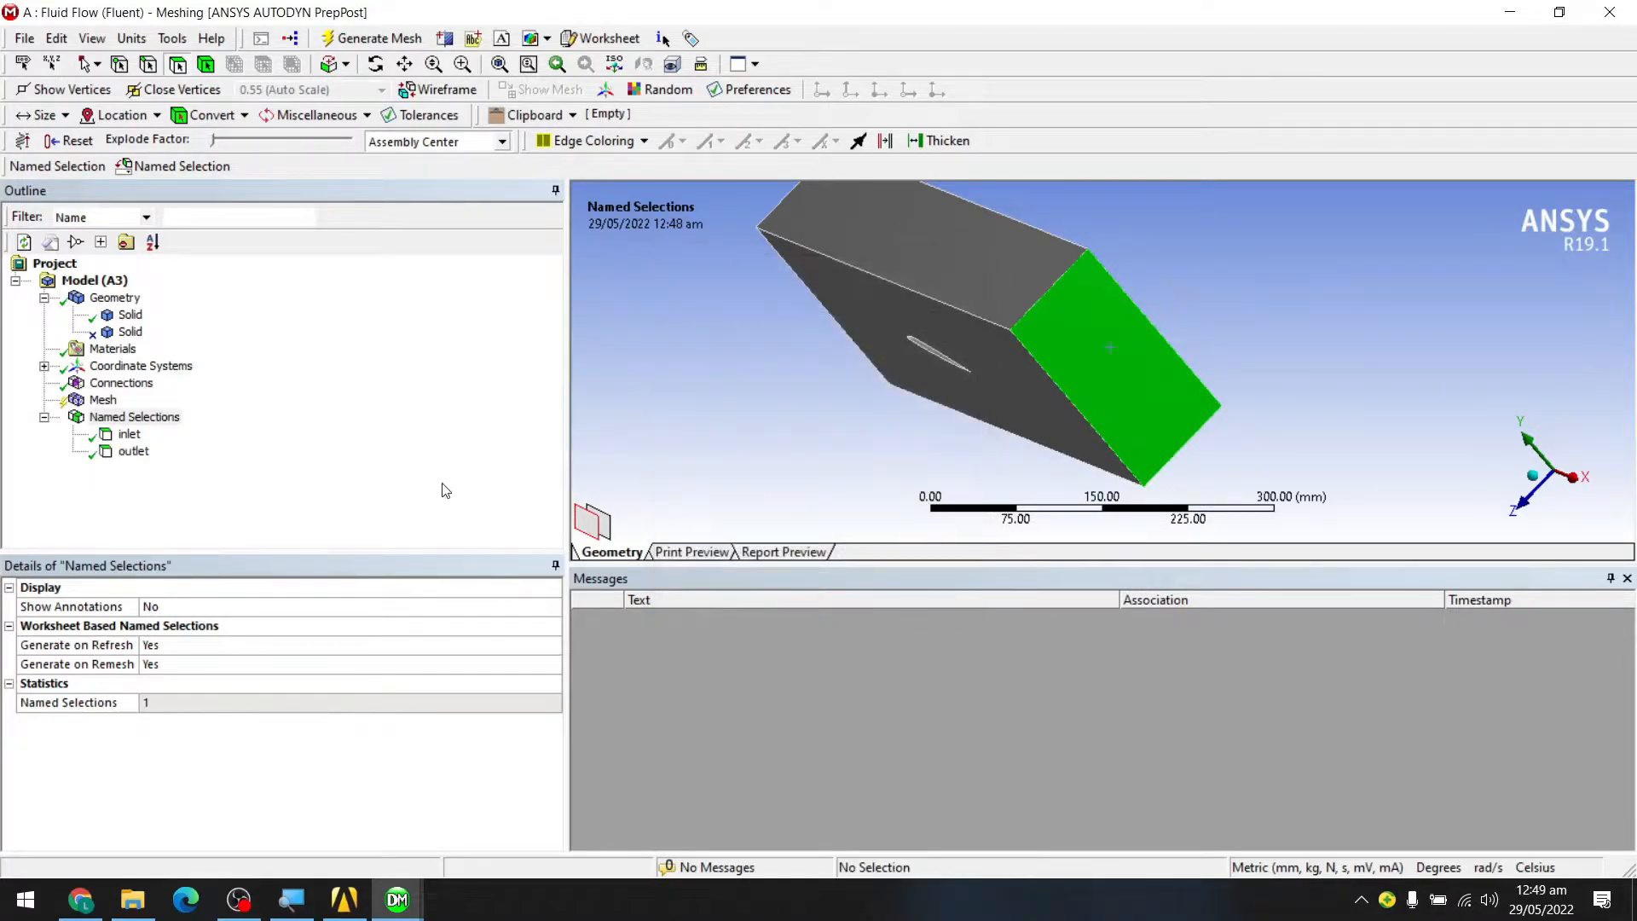
pyautogui.rightClick(97, 420)
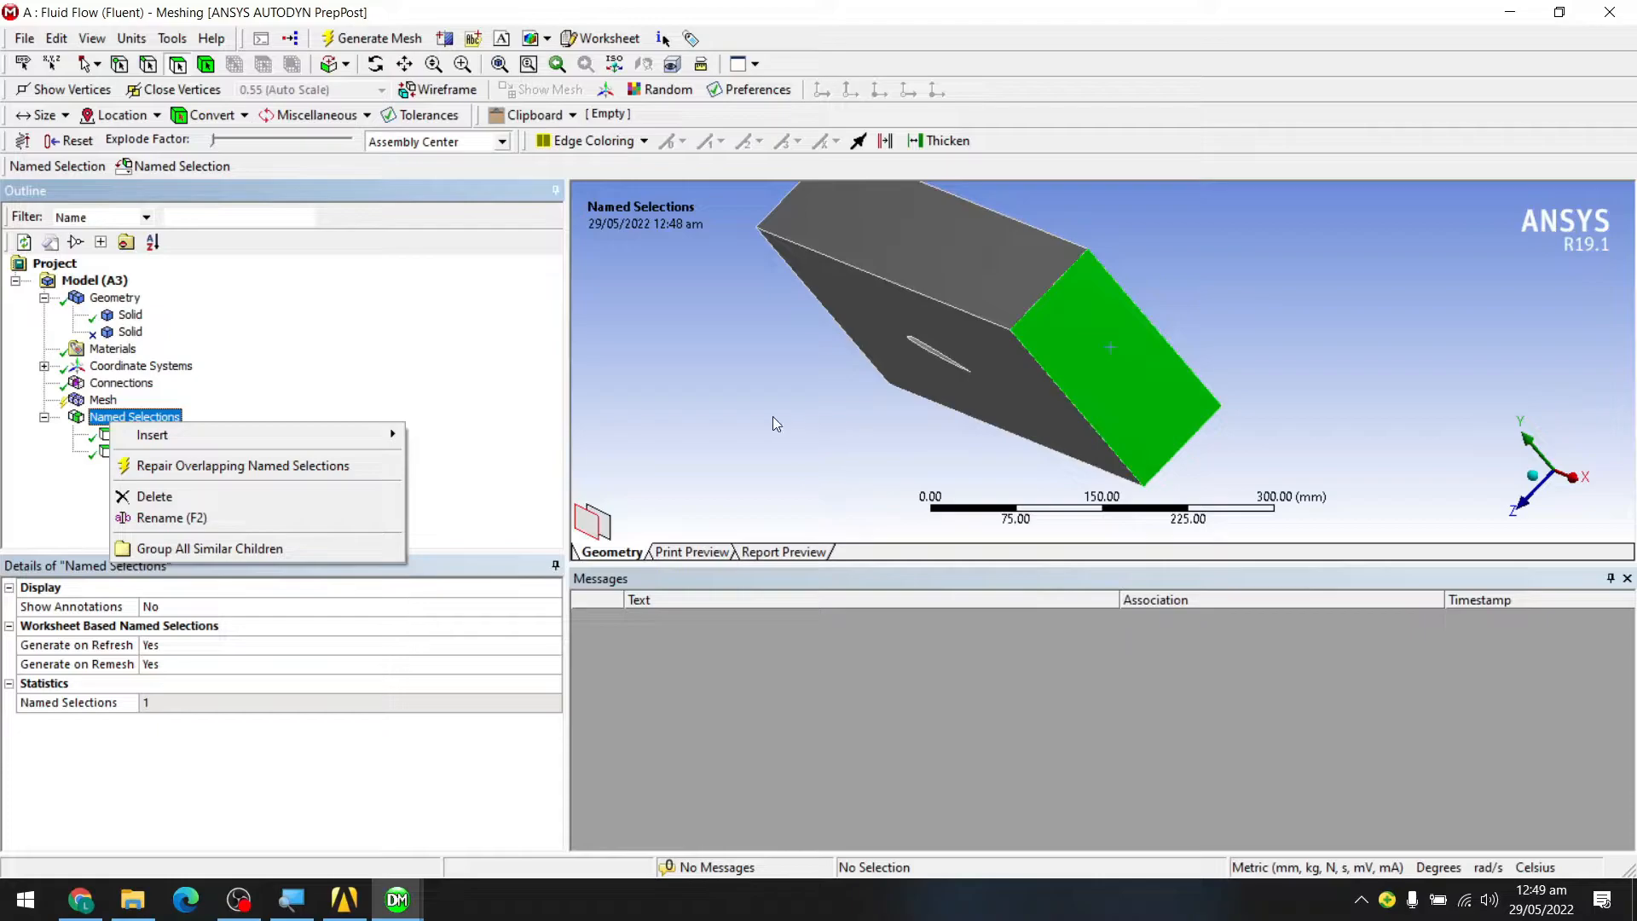
pyautogui.click(864, 429)
pyautogui.moveTo(868, 429); pyautogui.dragTo(980, 356, button='middle')
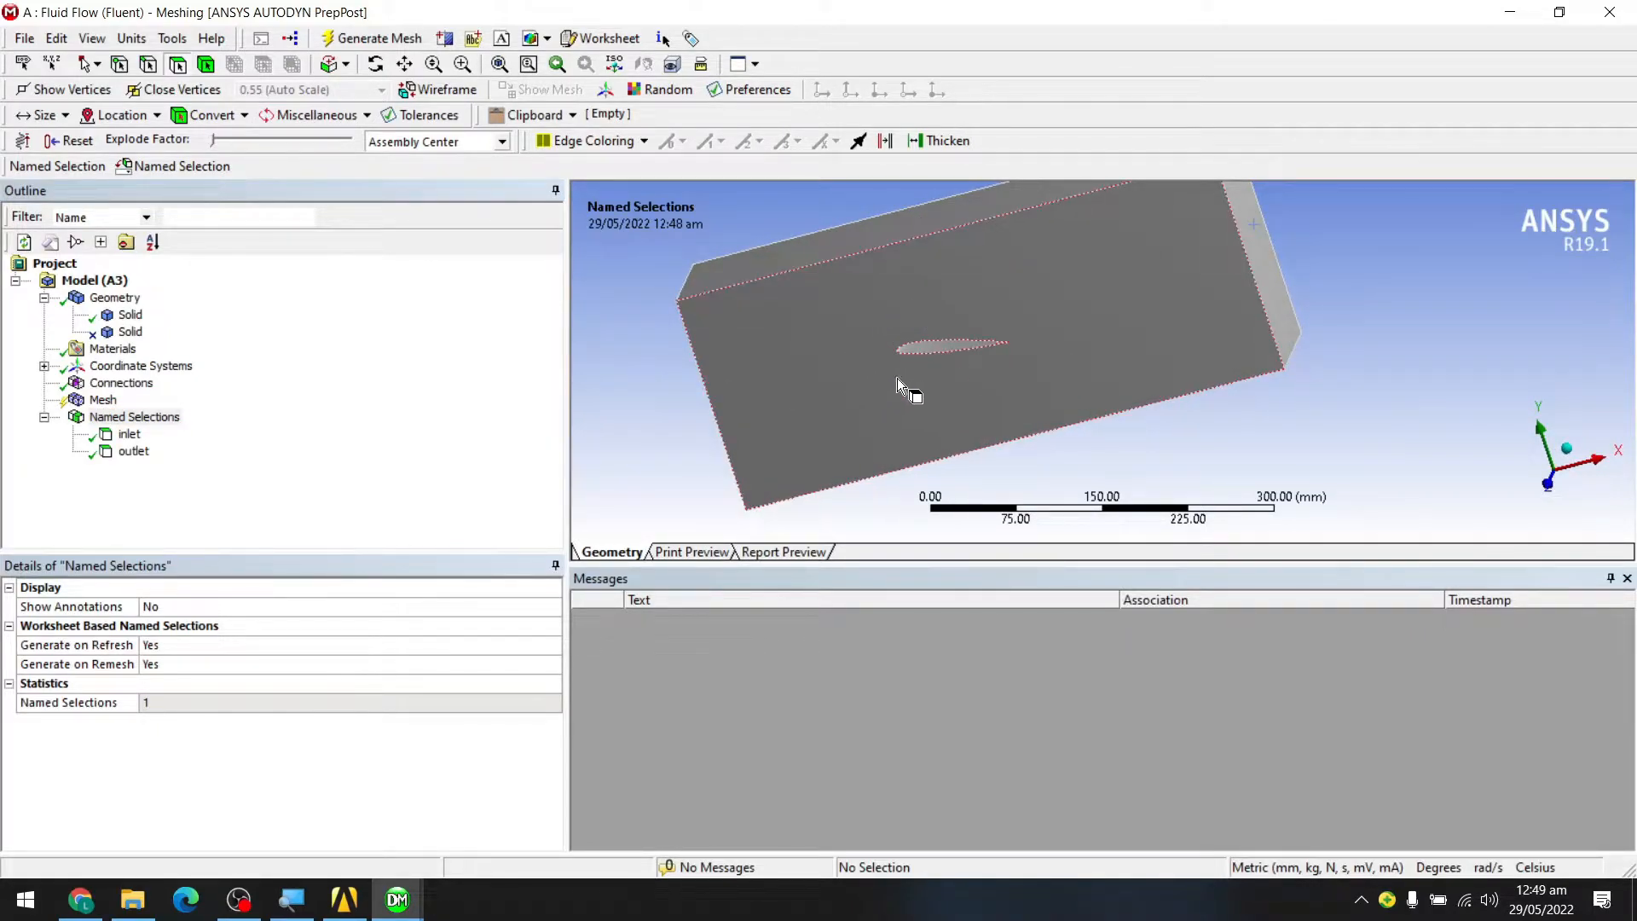
pyautogui.moveTo(934, 380); pyautogui.dragTo(982, 377, button='middle')
pyautogui.scroll(-1, 896, 358)
pyautogui.scroll(-5, 897, 357)
pyautogui.scroll(3, 1087, 371)
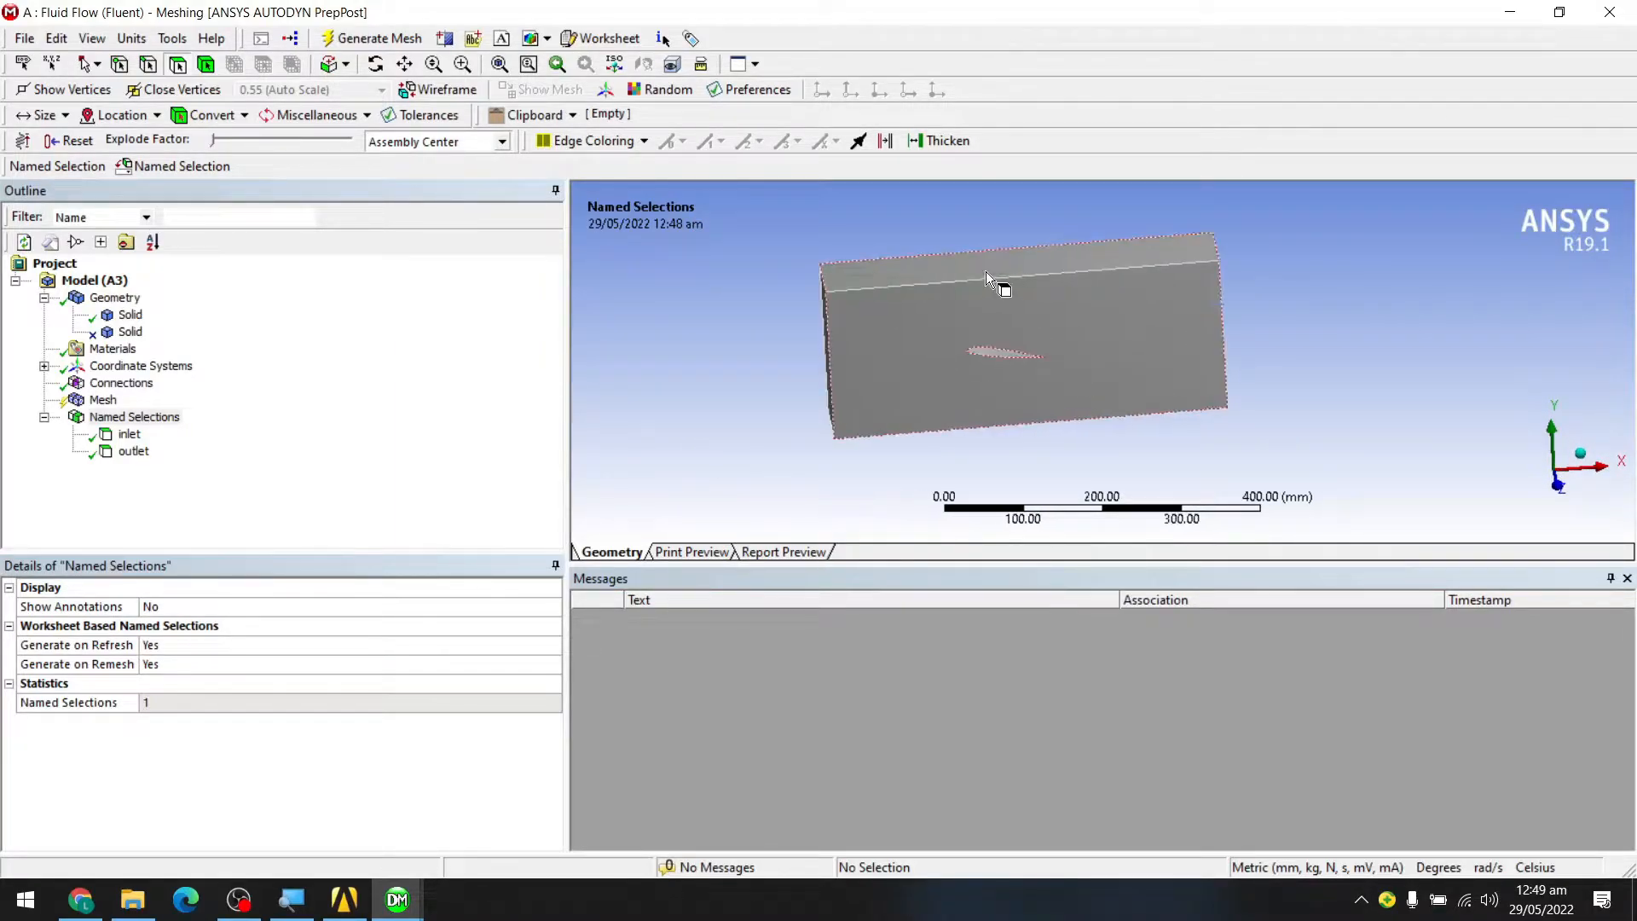
pyautogui.click(1006, 365)
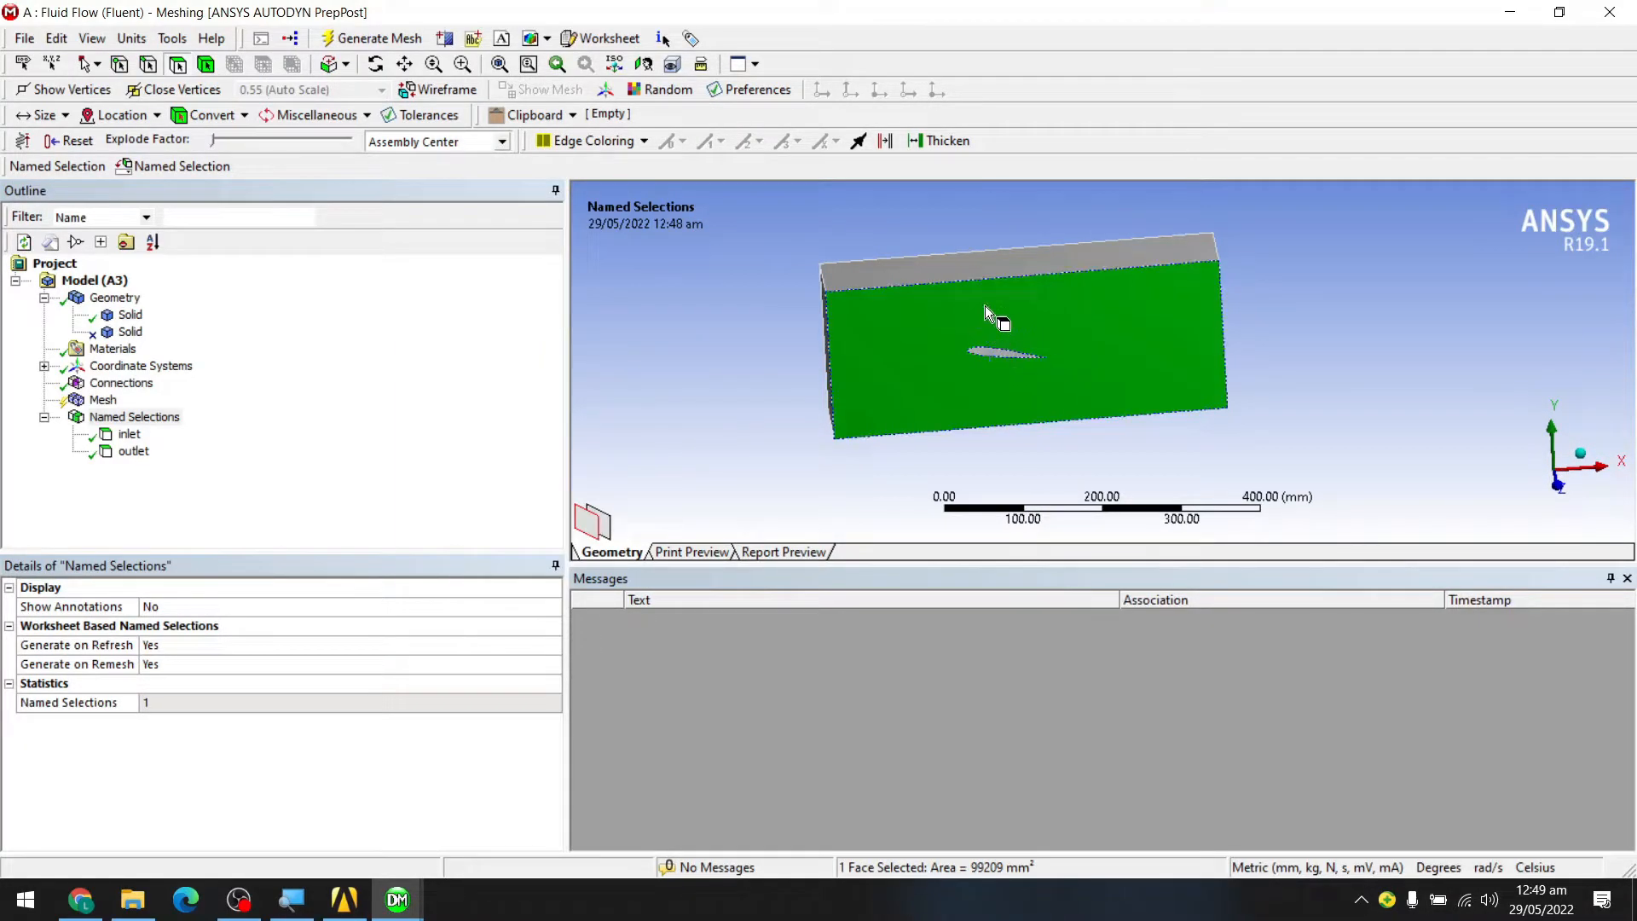
pyautogui.click(1333, 327)
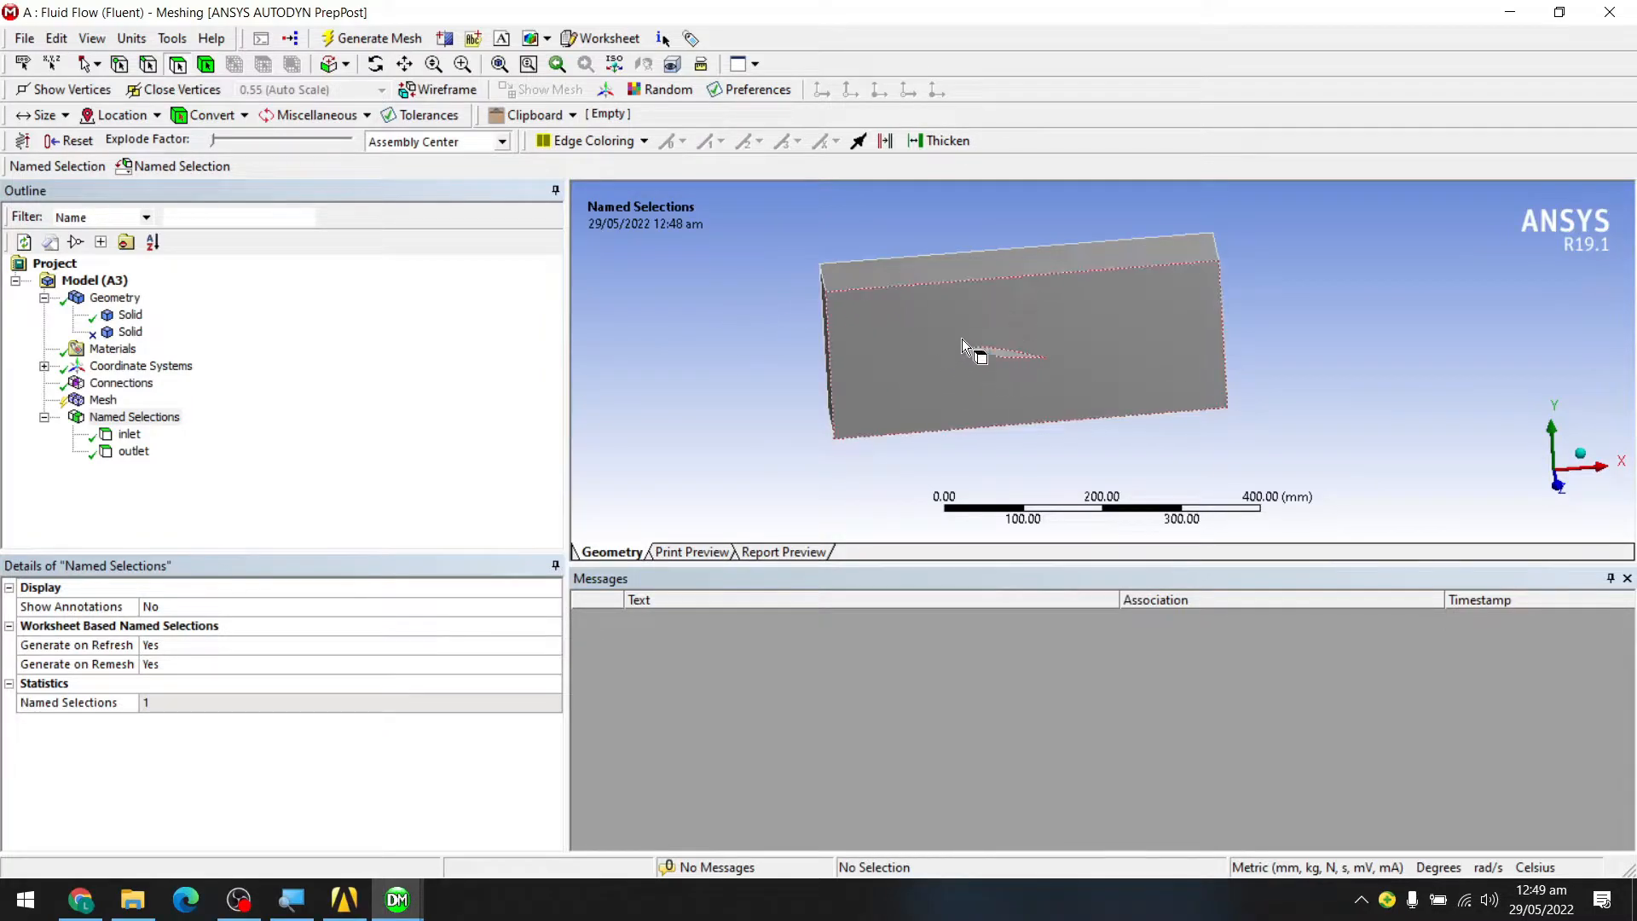
# - Box-select the airfoil's wall faces inside the flow domain and create a named selection called airfoil from them
pyautogui.click(82, 66)
pyautogui.click(145, 111)
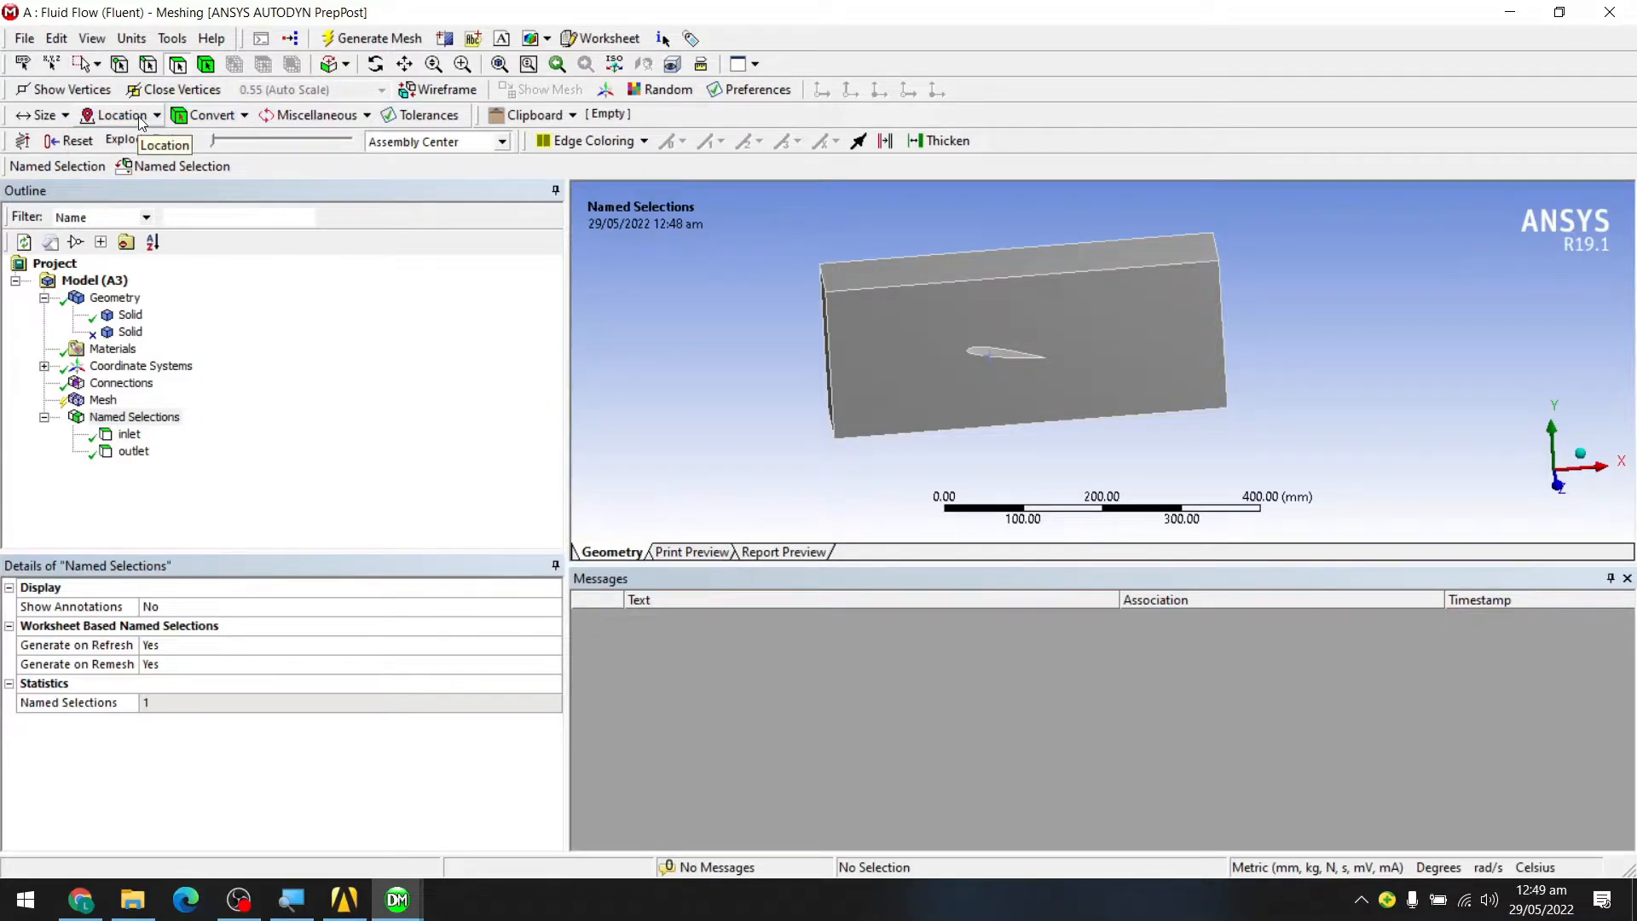
pyautogui.moveTo(896, 251); pyautogui.dragTo(1108, 469)
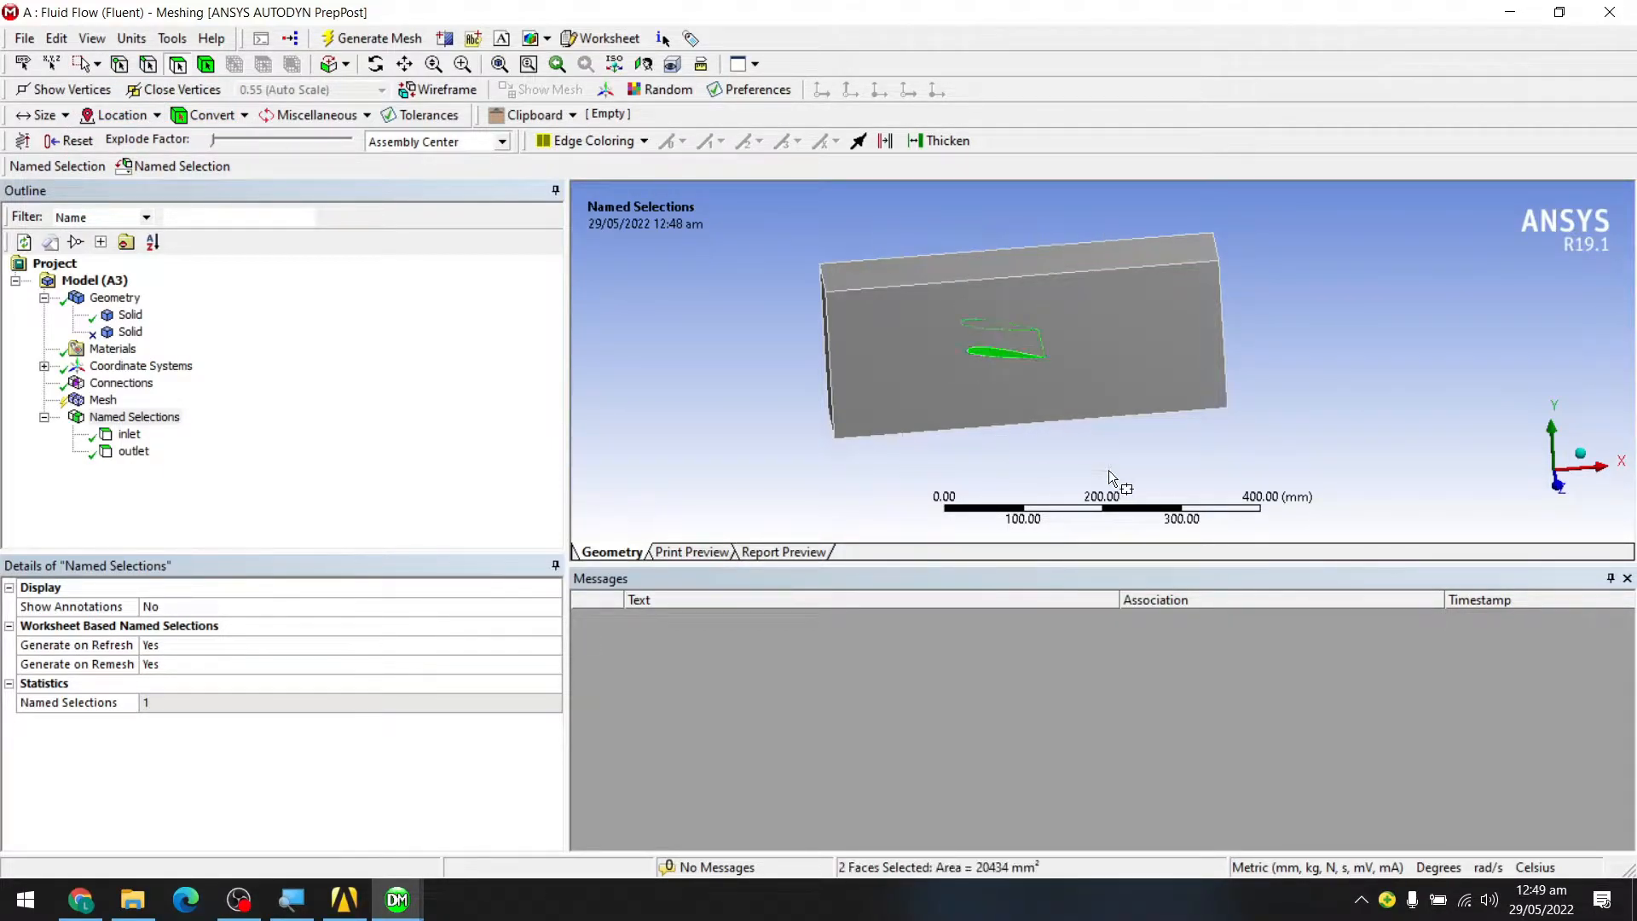
pyautogui.scroll(5, 1006, 353)
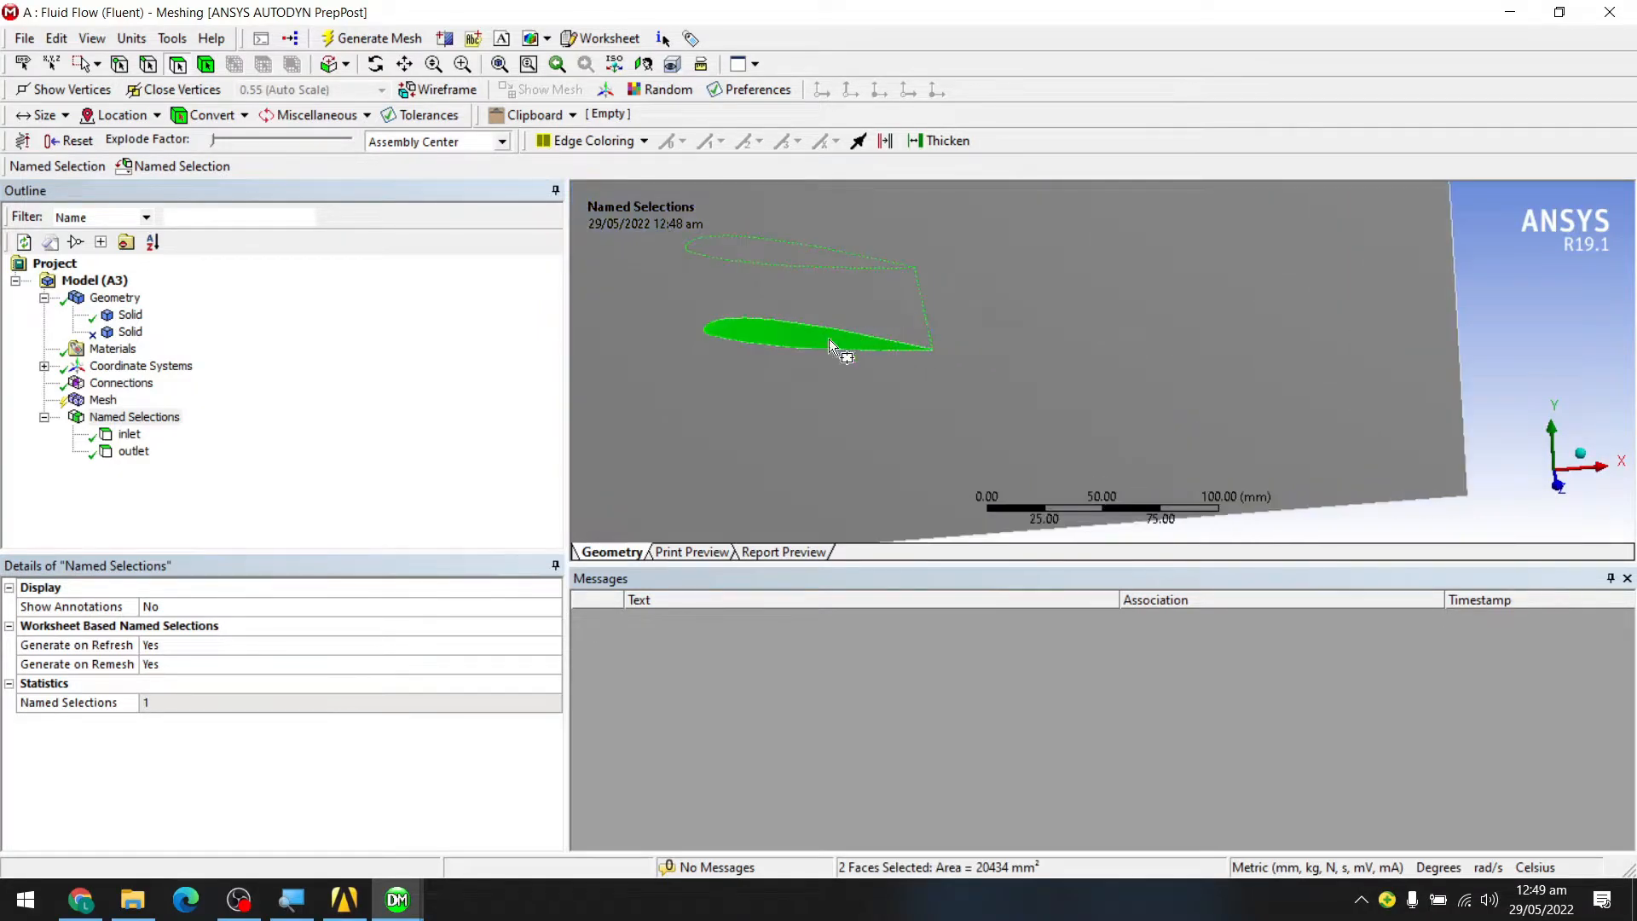
pyautogui.rightClick(819, 365)
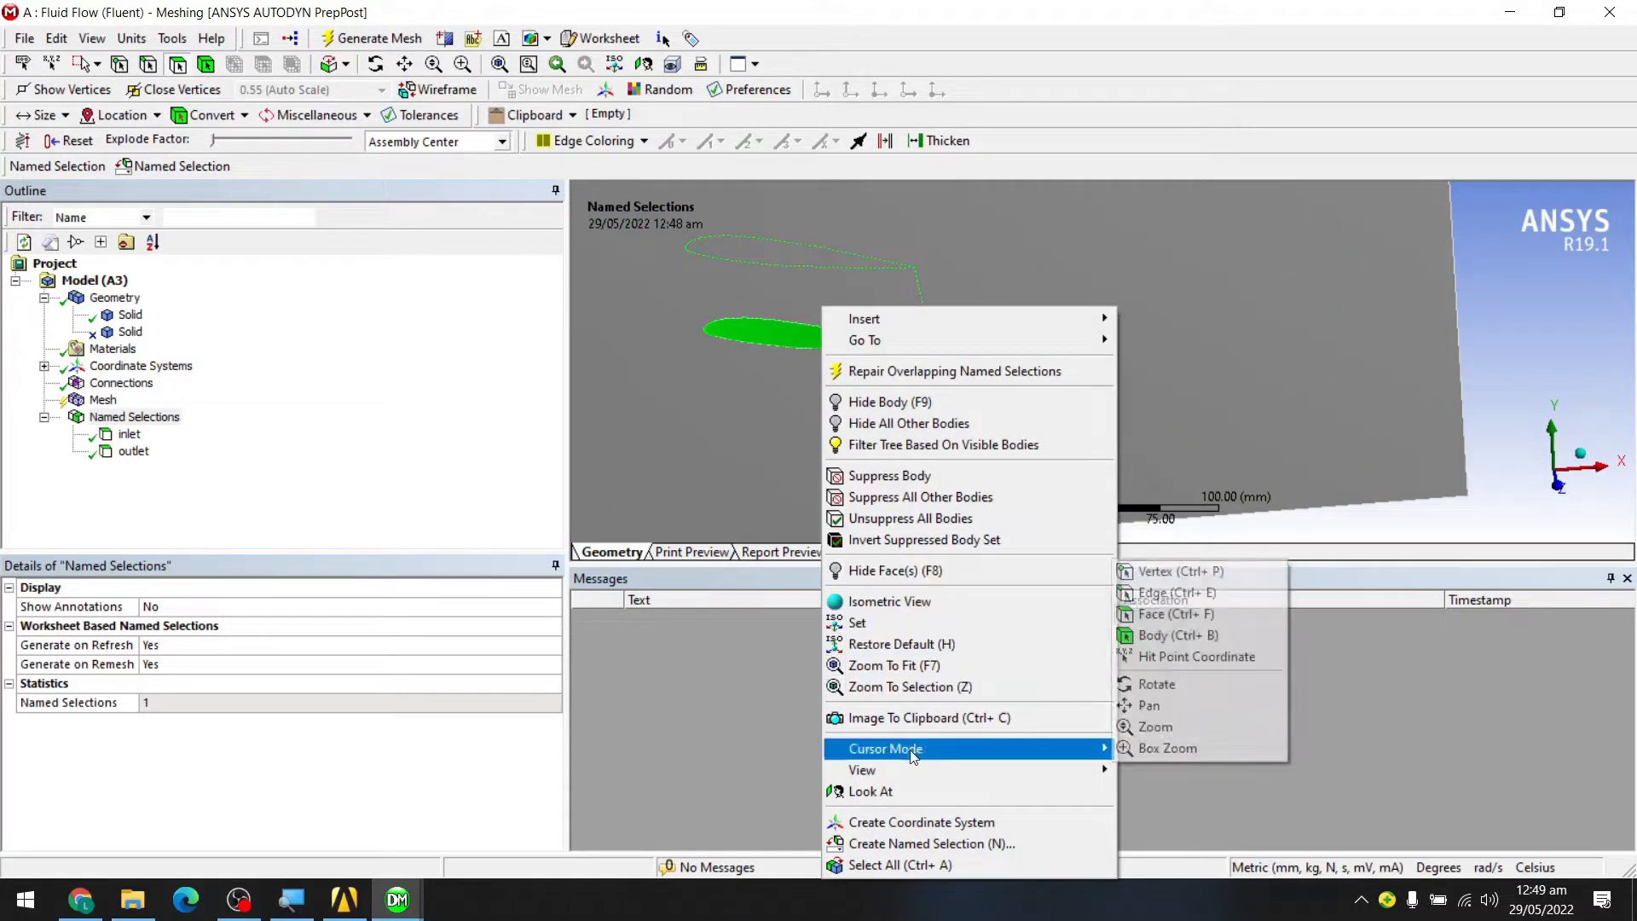
pyautogui.click(917, 842)
pyautogui.write('airfoil')
pyautogui.click(778, 605)
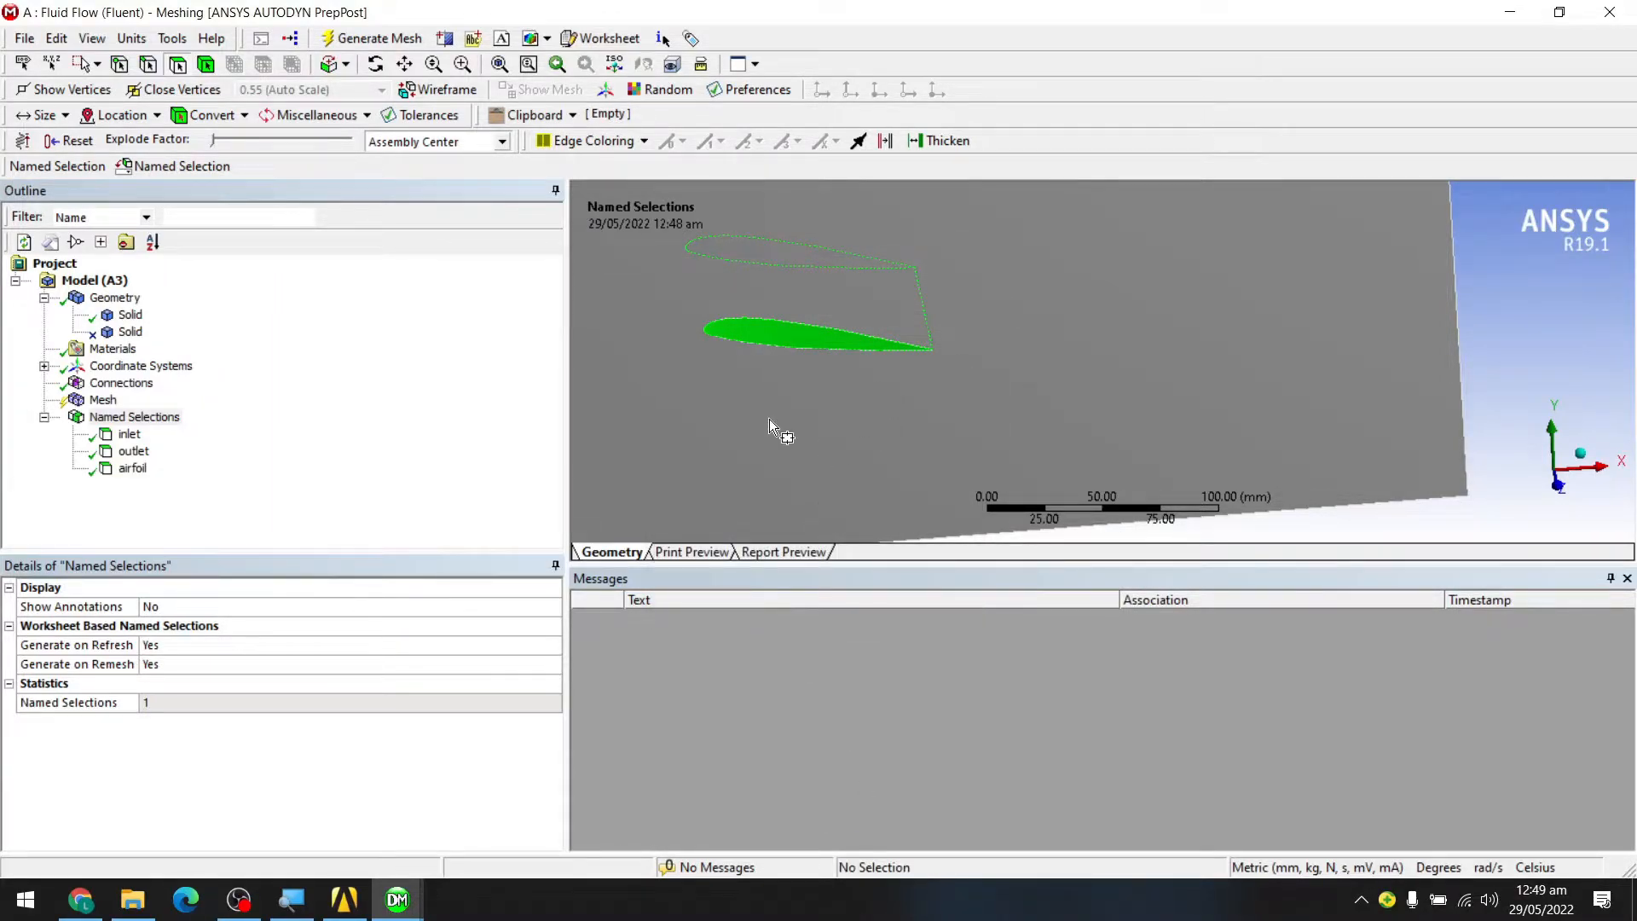
# - Examine the airfoil cut-out and the surrounding side faces of the flow domain from several angles
pyautogui.scroll(-6, 770, 418)
pyautogui.scroll(-6, 1190, 376)
pyautogui.moveTo(1189, 376); pyautogui.dragTo(1181, 426, button='middle')
pyautogui.scroll(-2, 1052, 380)
pyautogui.scroll(6, 1066, 377)
pyautogui.moveTo(1064, 378); pyautogui.dragTo(1069, 328, button='middle')
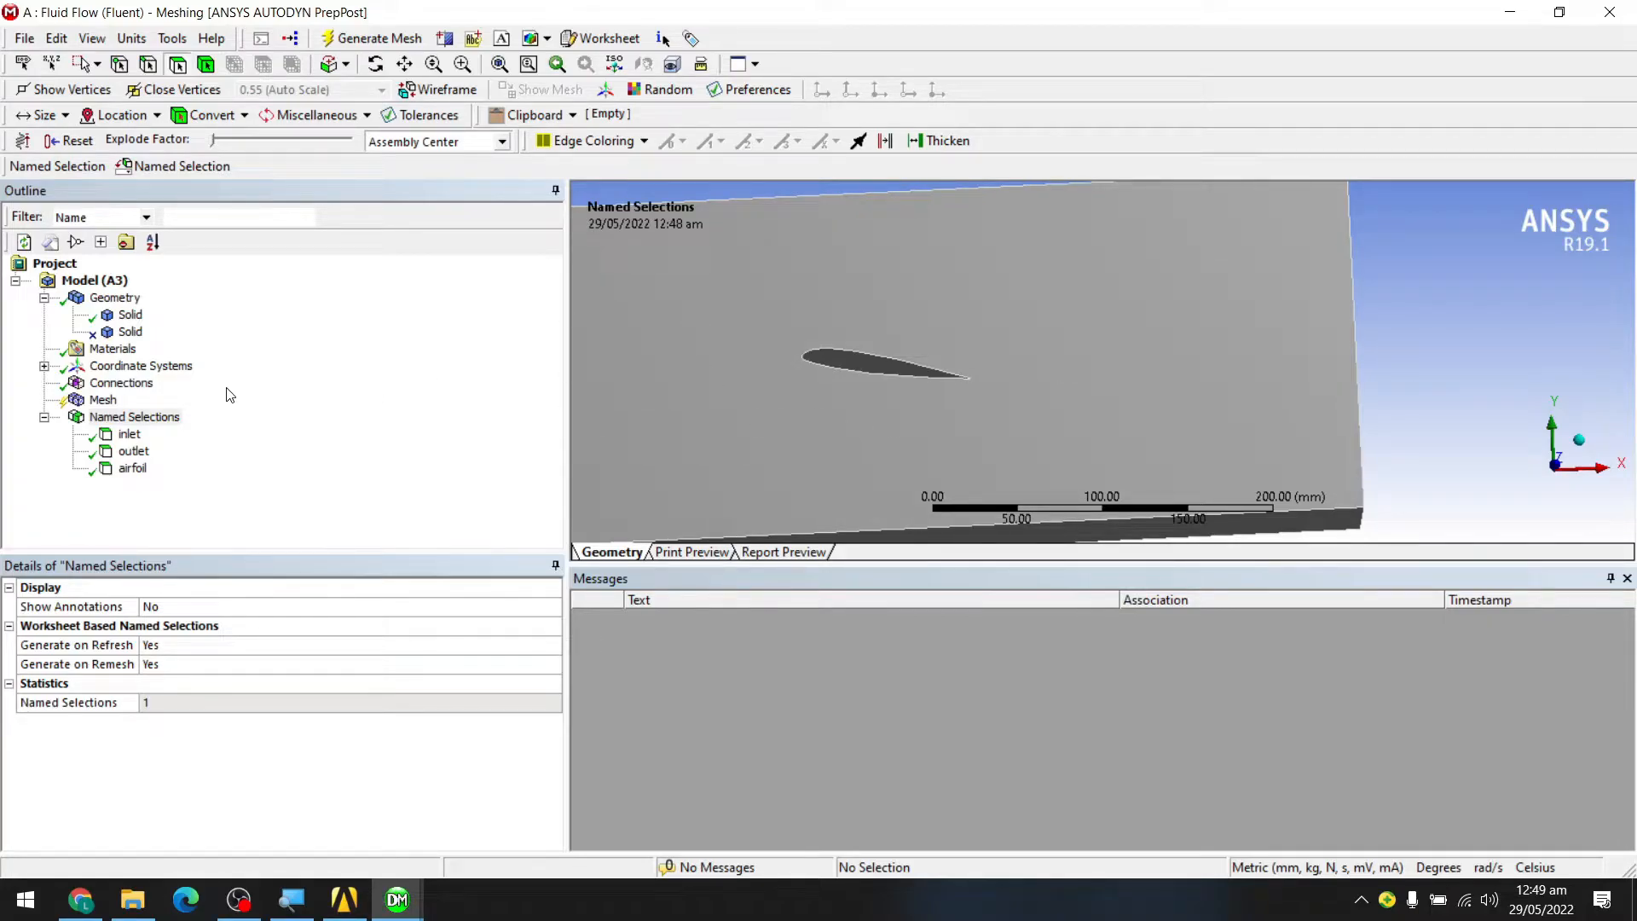
pyautogui.scroll(-3, 847, 369)
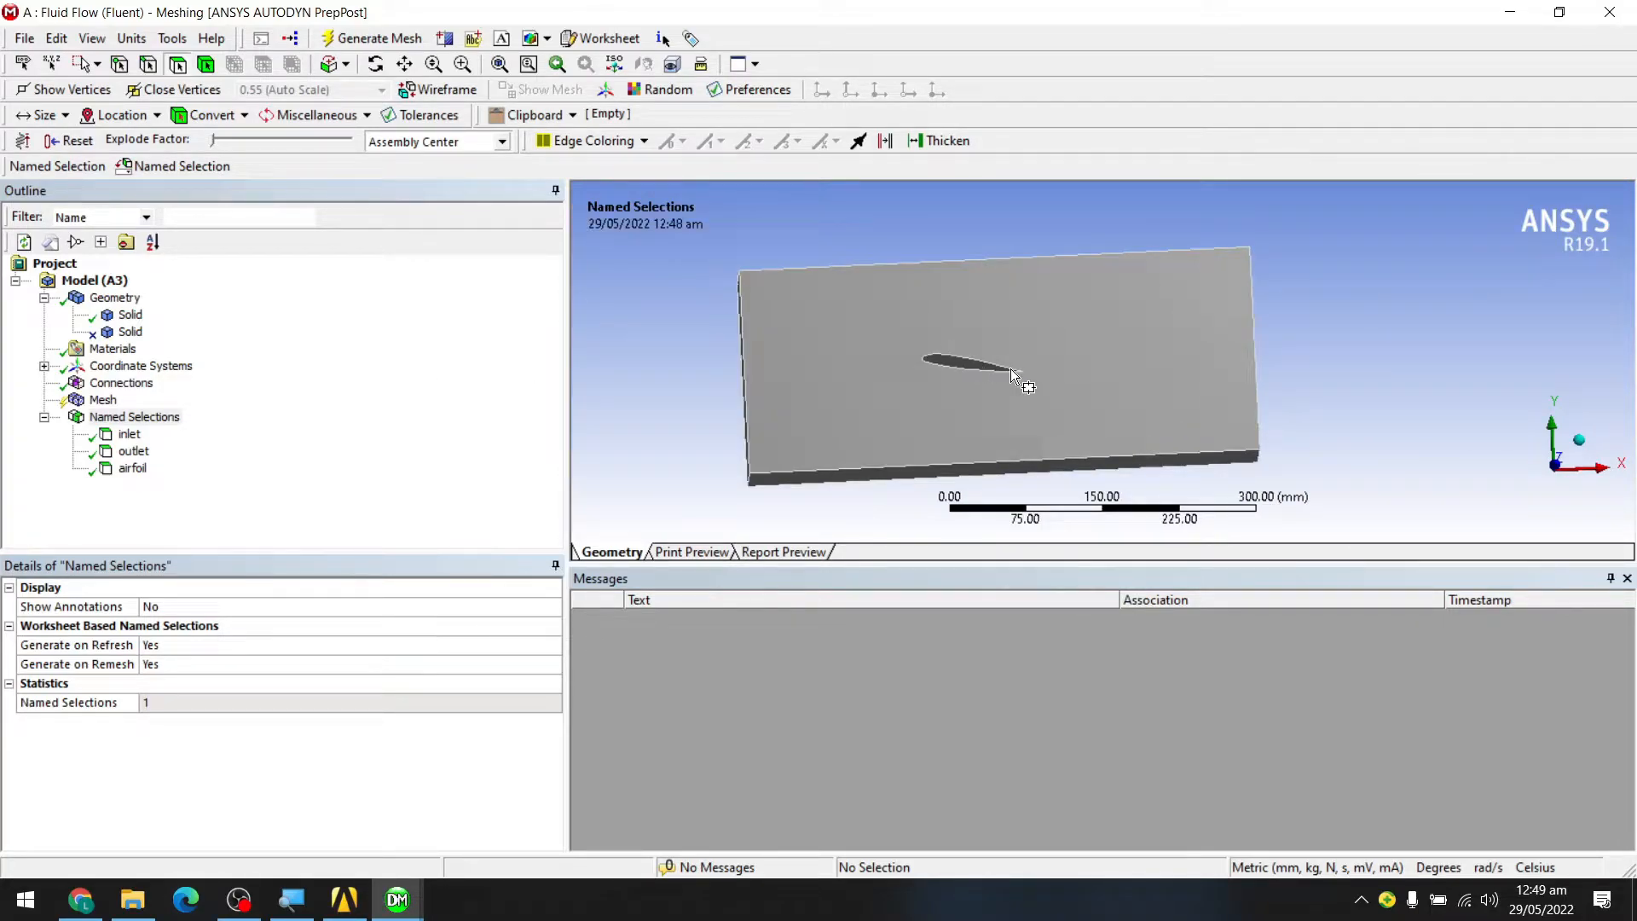
pyautogui.scroll(5, 986, 351)
pyautogui.moveTo(856, 370)
pyautogui.mouseDown(button='middle')
pyautogui.moveTo(891, 387)
pyautogui.moveTo(846, 382)
pyautogui.mouseUp(button='middle')
pyautogui.scroll(-4, 846, 382)
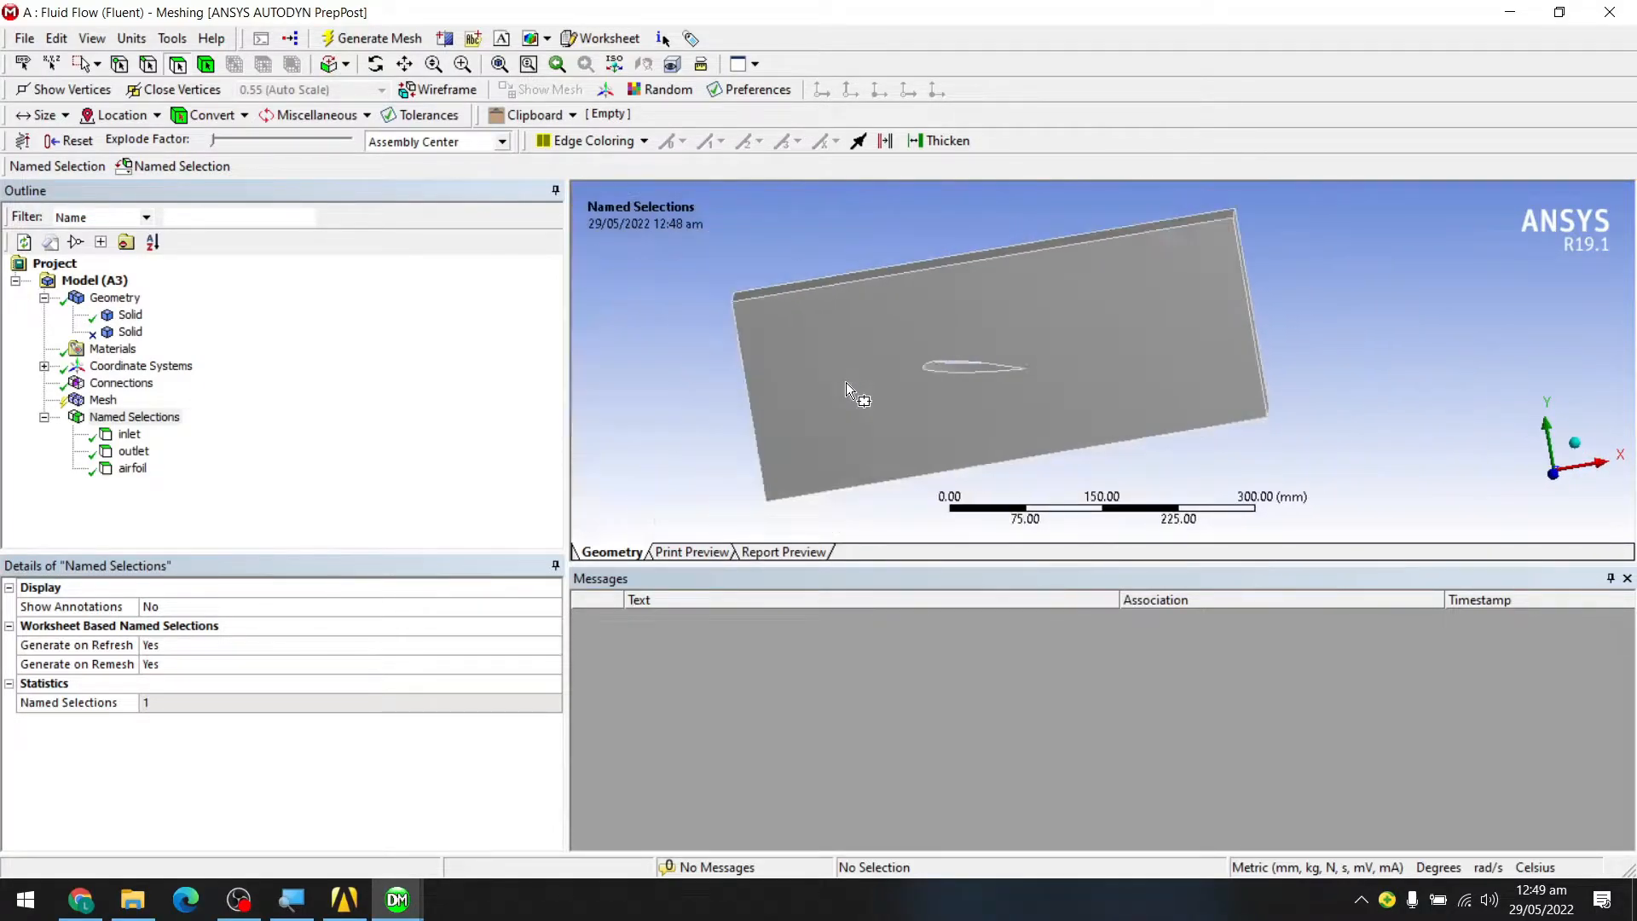
pyautogui.scroll(2, 887, 350)
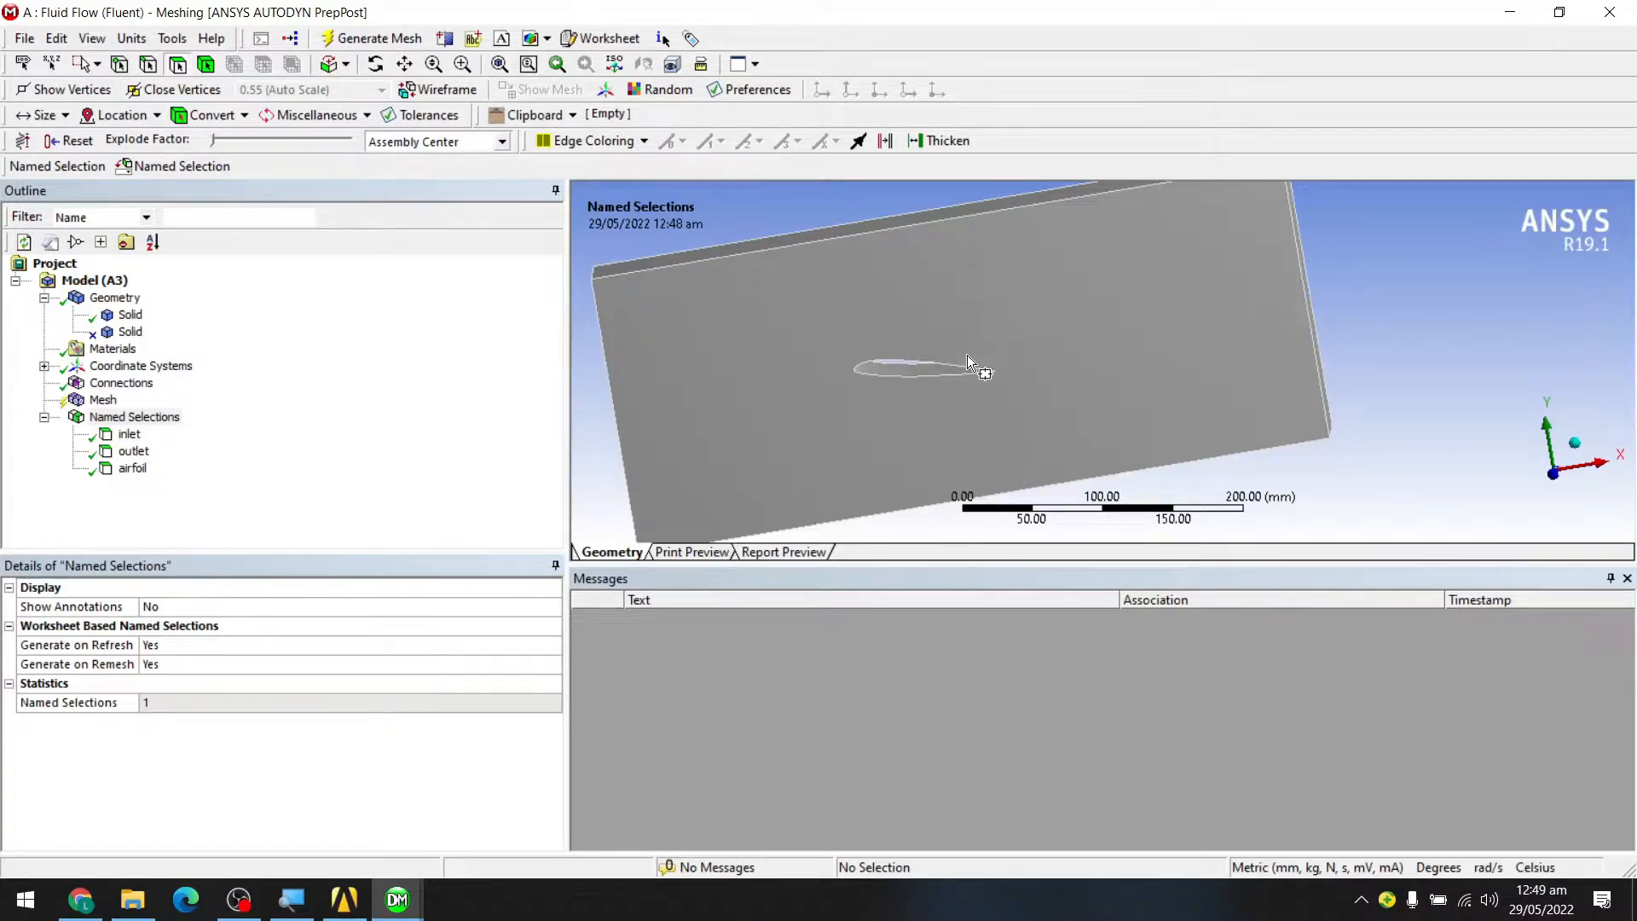
pyautogui.scroll(3, 925, 375)
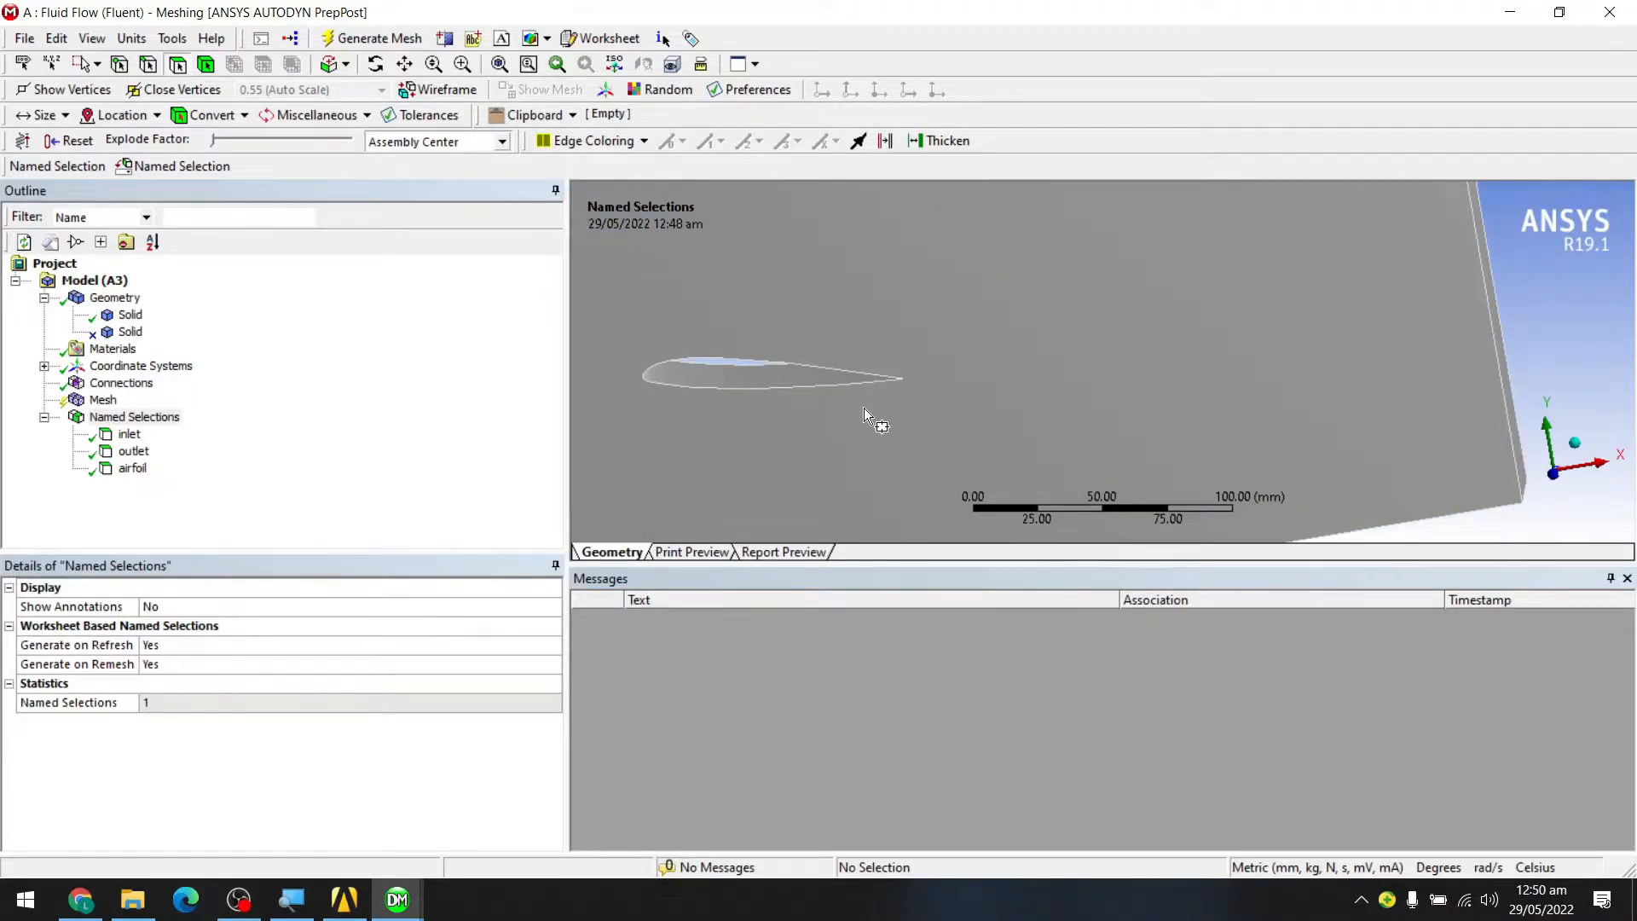
pyautogui.moveTo(862, 408); pyautogui.dragTo(724, 417, button='middle')
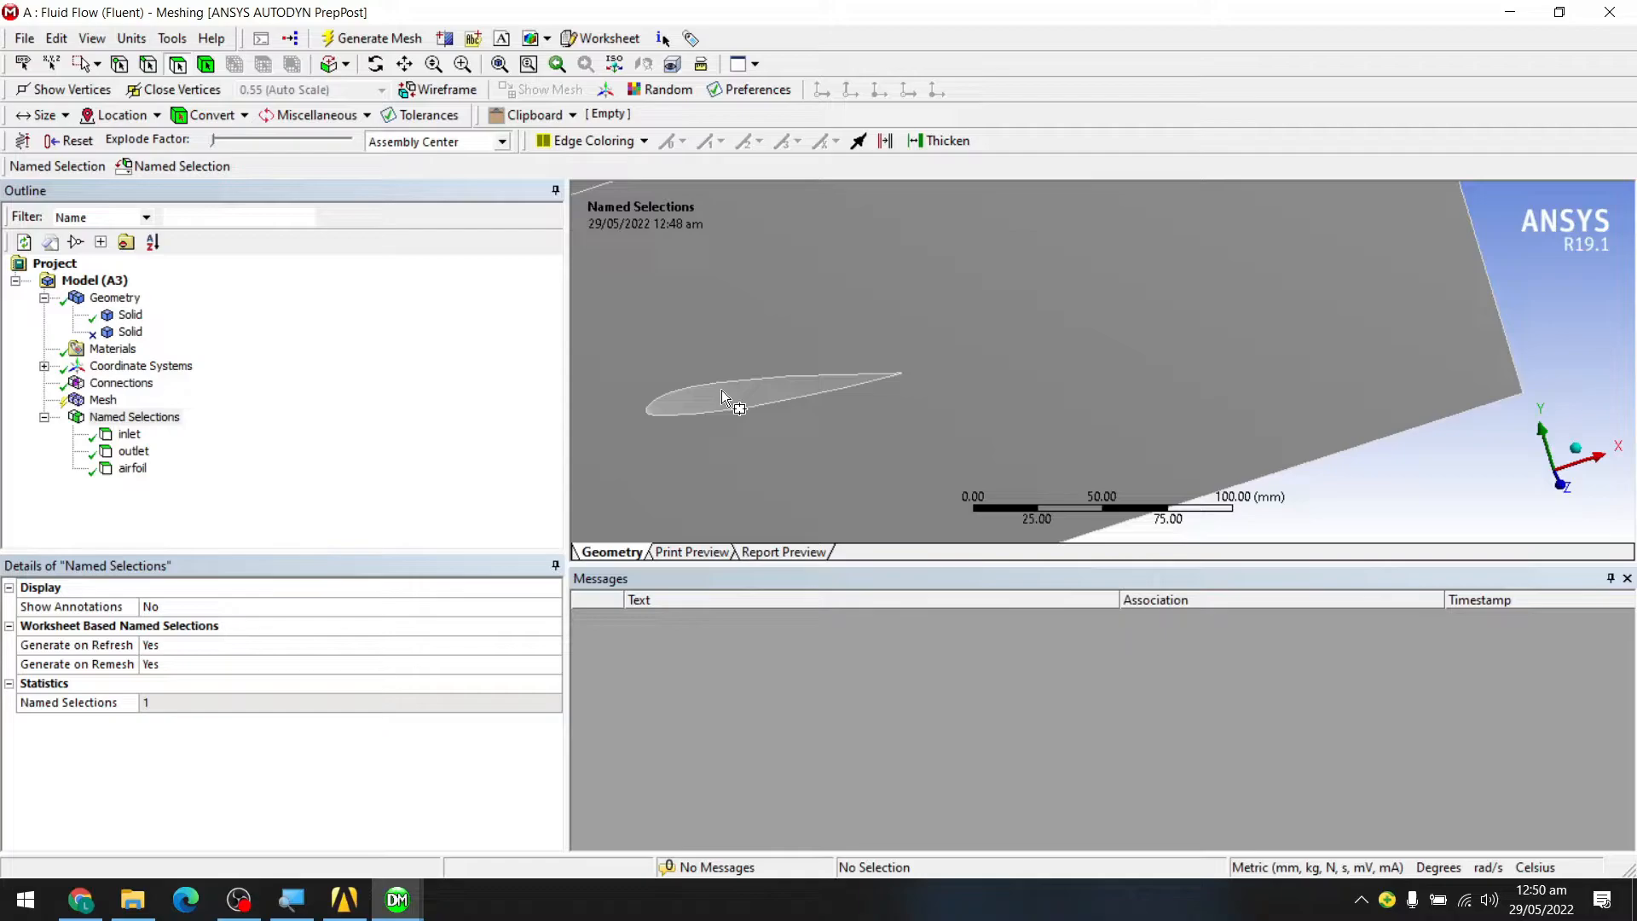
# - Inspect the whole flow domain from both sides, including the region around the airfoil's trailing edge
pyautogui.press('F7')
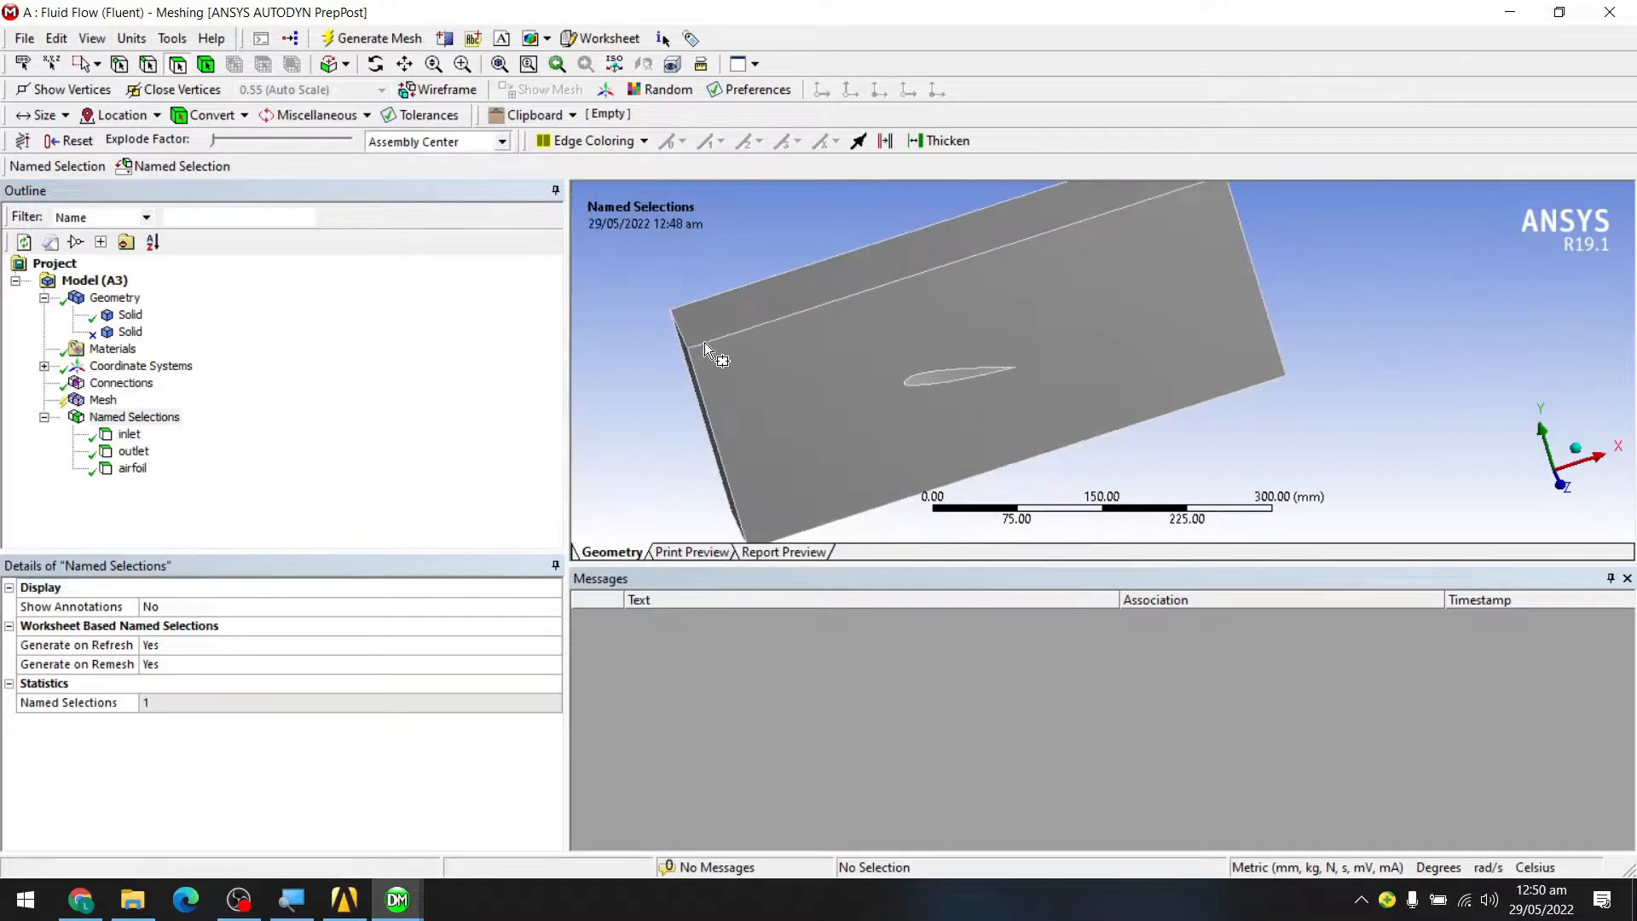
pyautogui.moveTo(721, 365); pyautogui.dragTo(677, 330)
pyautogui.click(606, 366)
pyautogui.moveTo(775, 426); pyautogui.dragTo(709, 288, button='middle')
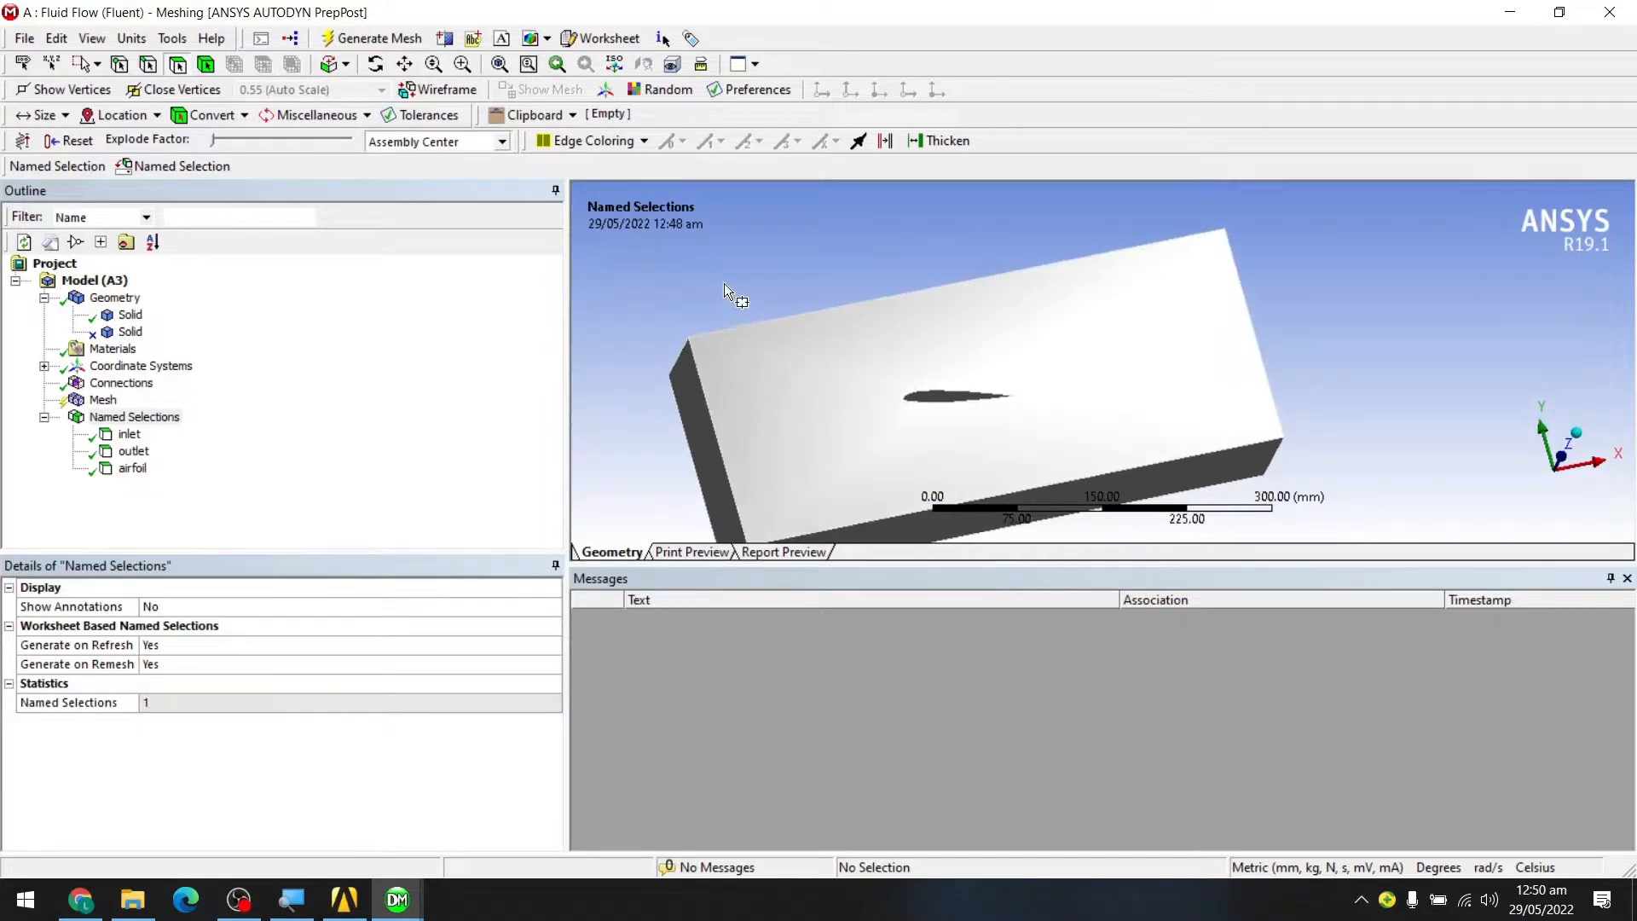
pyautogui.moveTo(749, 375); pyautogui.dragTo(1075, 399, button='middle')
pyautogui.scroll(-2, 938, 387)
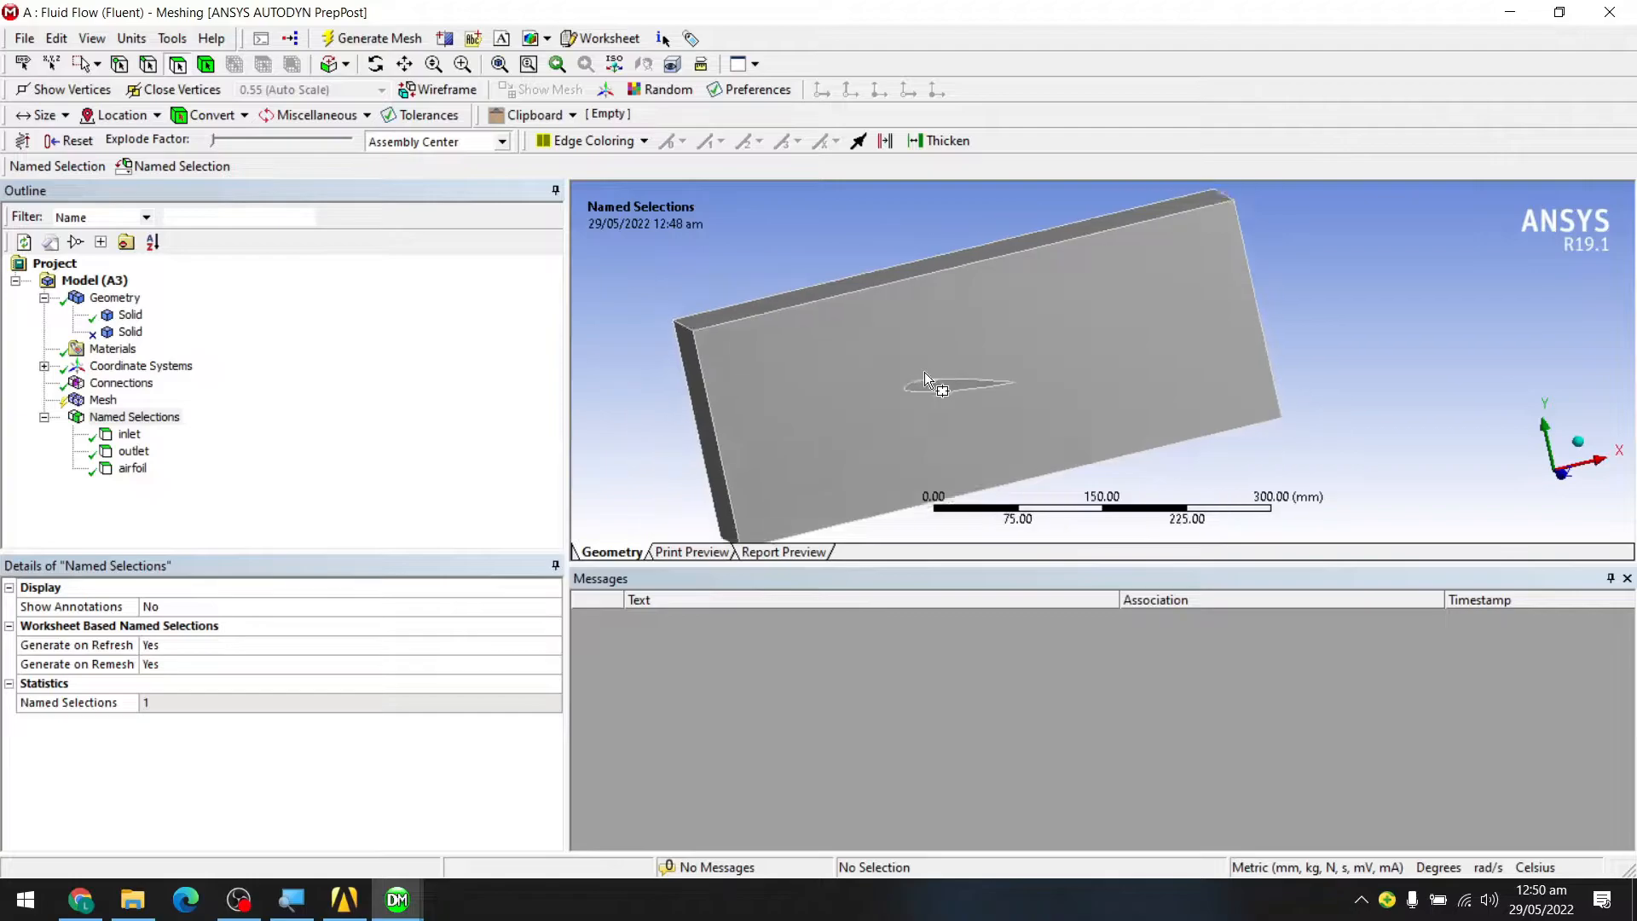
pyautogui.scroll(4, 959, 387)
pyautogui.scroll(2, 961, 386)
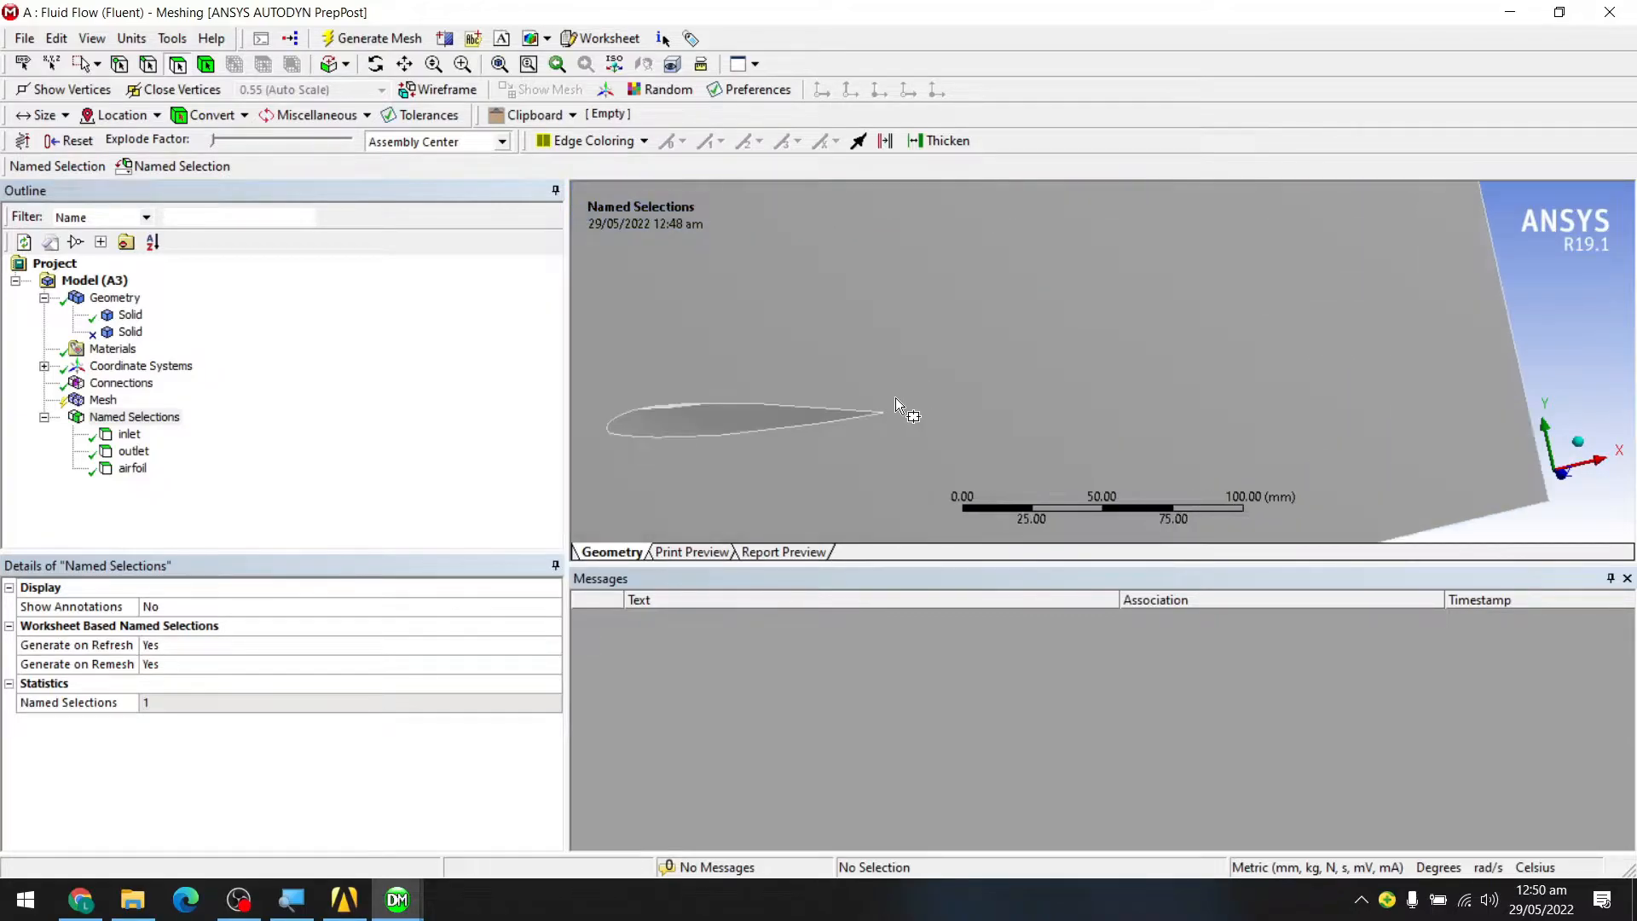
# - Insert a local sizing control for the mesh
pyautogui.click(119, 382)
pyautogui.click(103, 399)
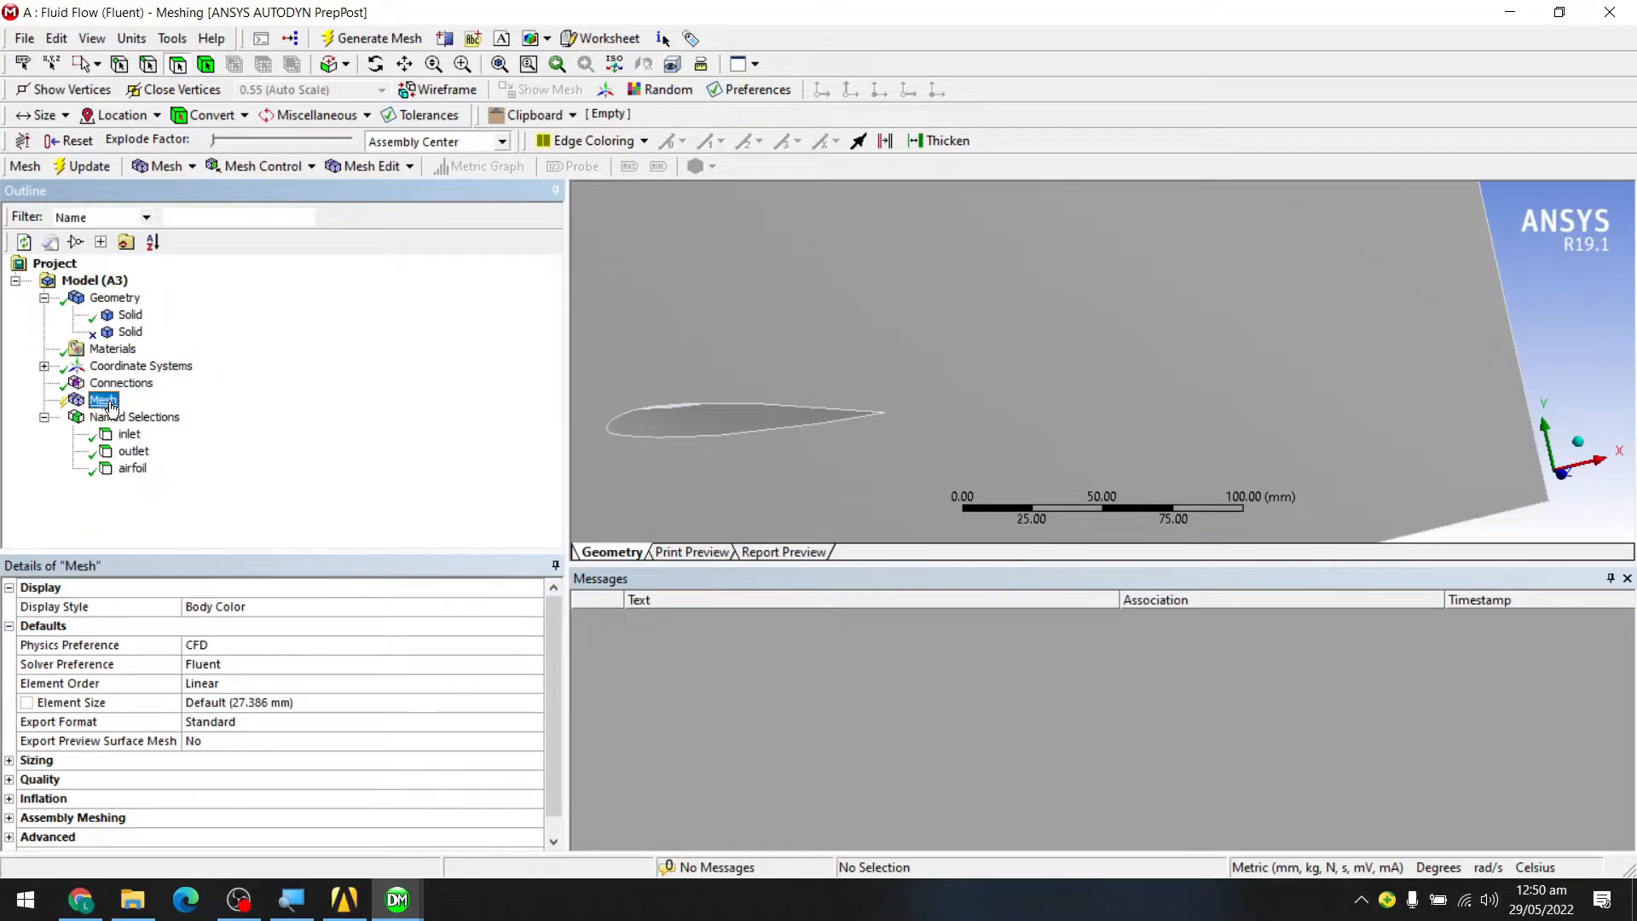
pyautogui.rightClick(112, 407)
pyautogui.moveTo(175, 416)
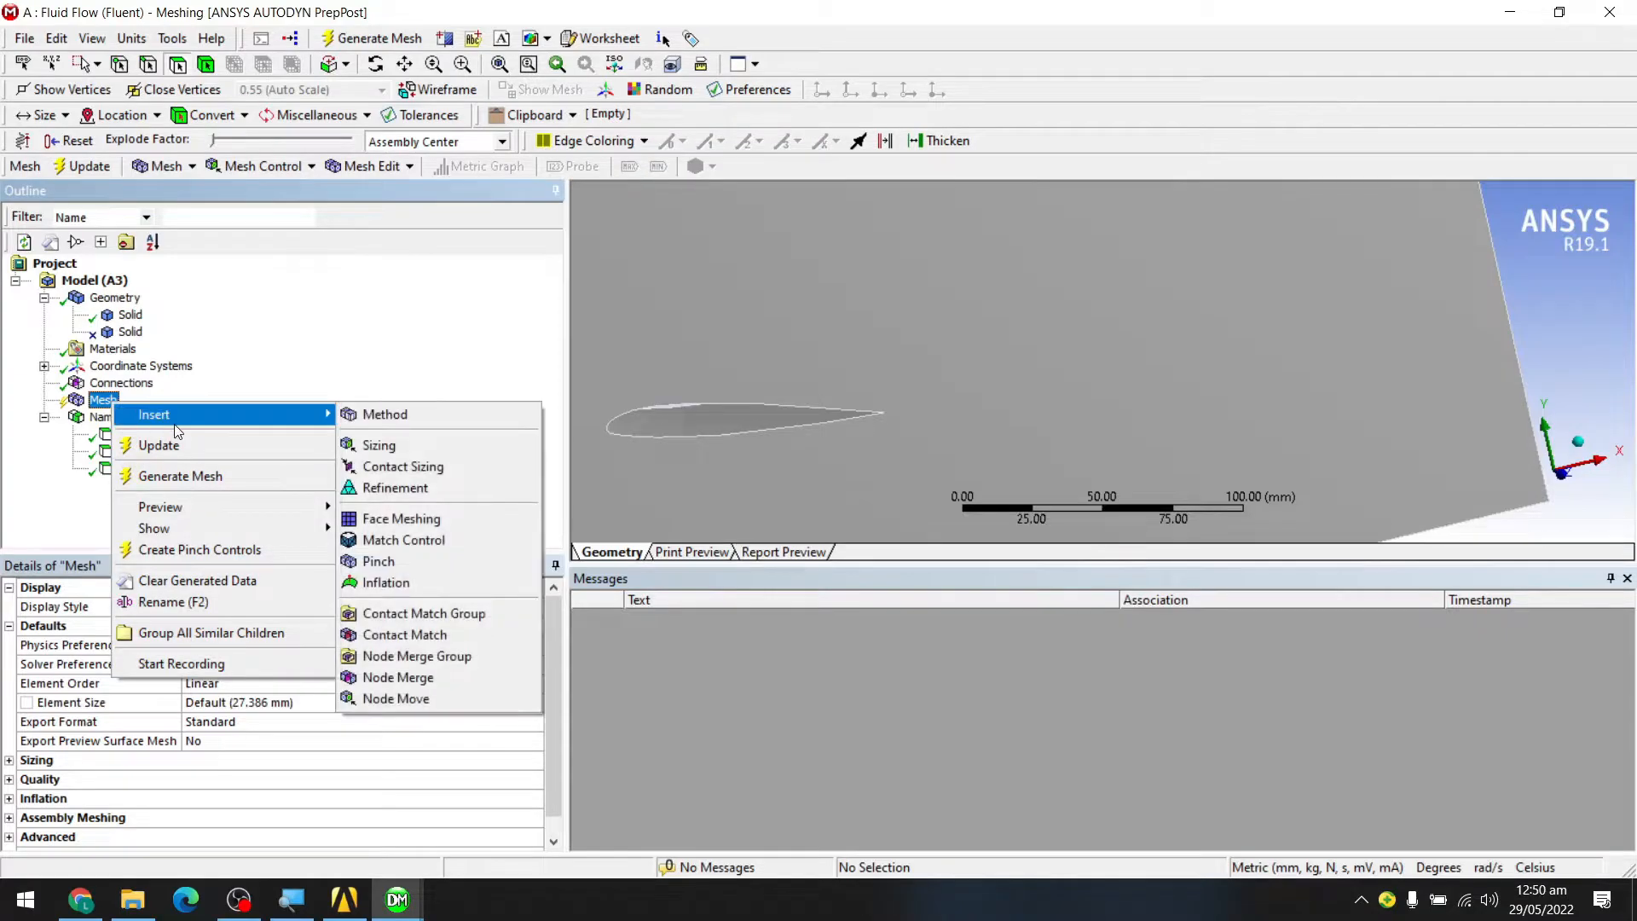
pyautogui.click(465, 445)
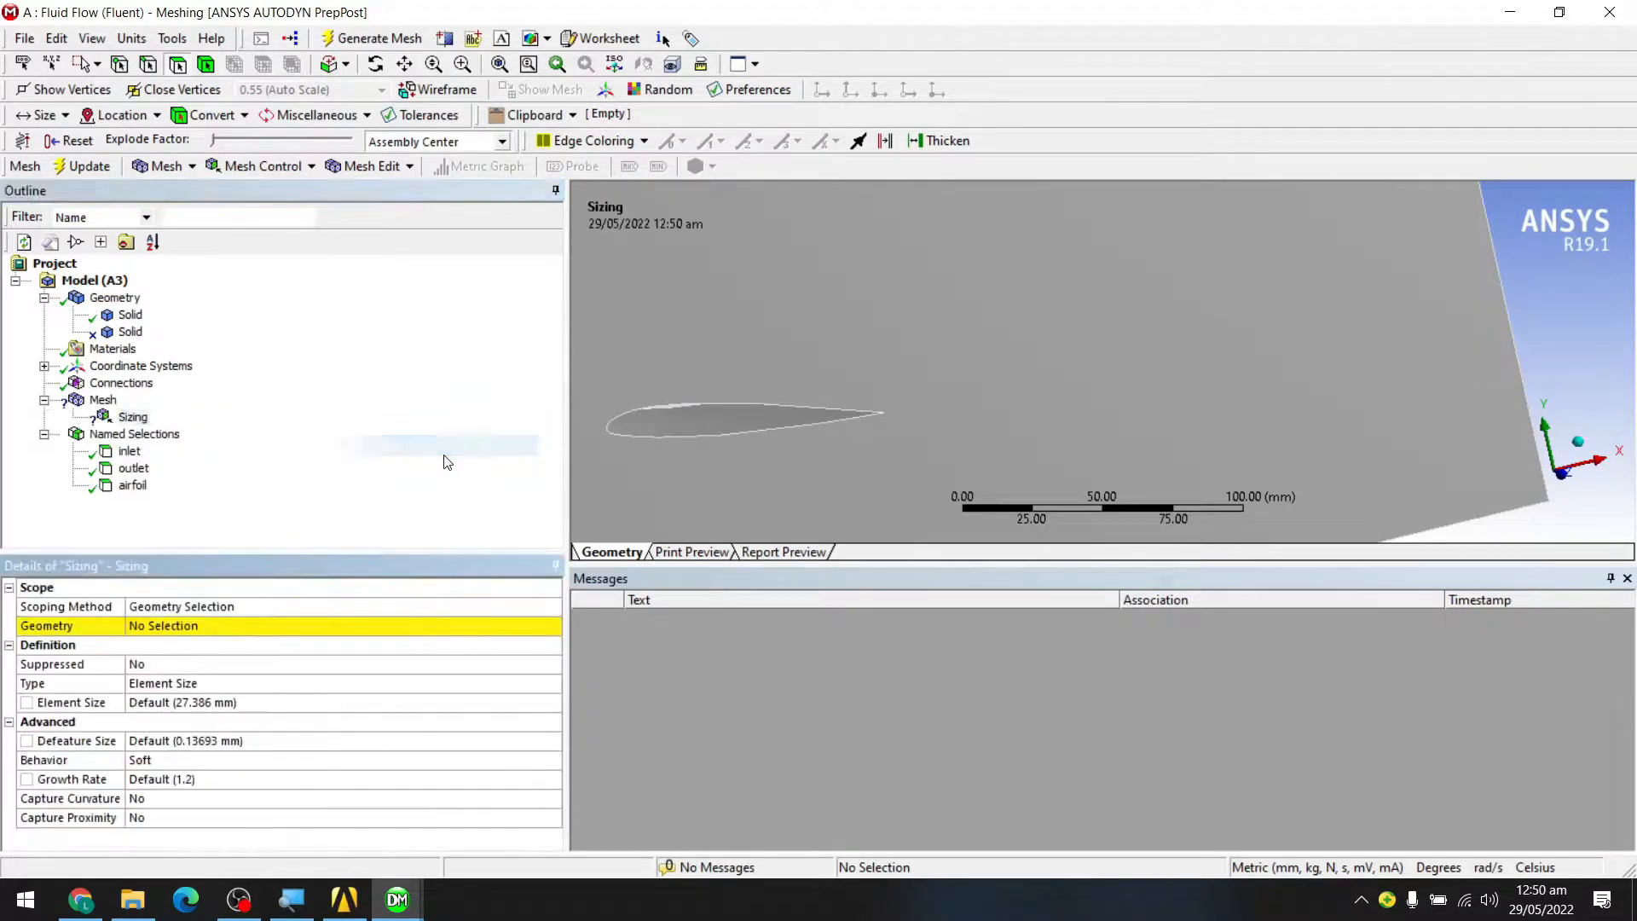
pyautogui.moveTo(638, 360)
pyautogui.mouseDown(button='middle')
pyautogui.moveTo(771, 341)
pyautogui.moveTo(825, 356)
pyautogui.mouseUp(button='middle')
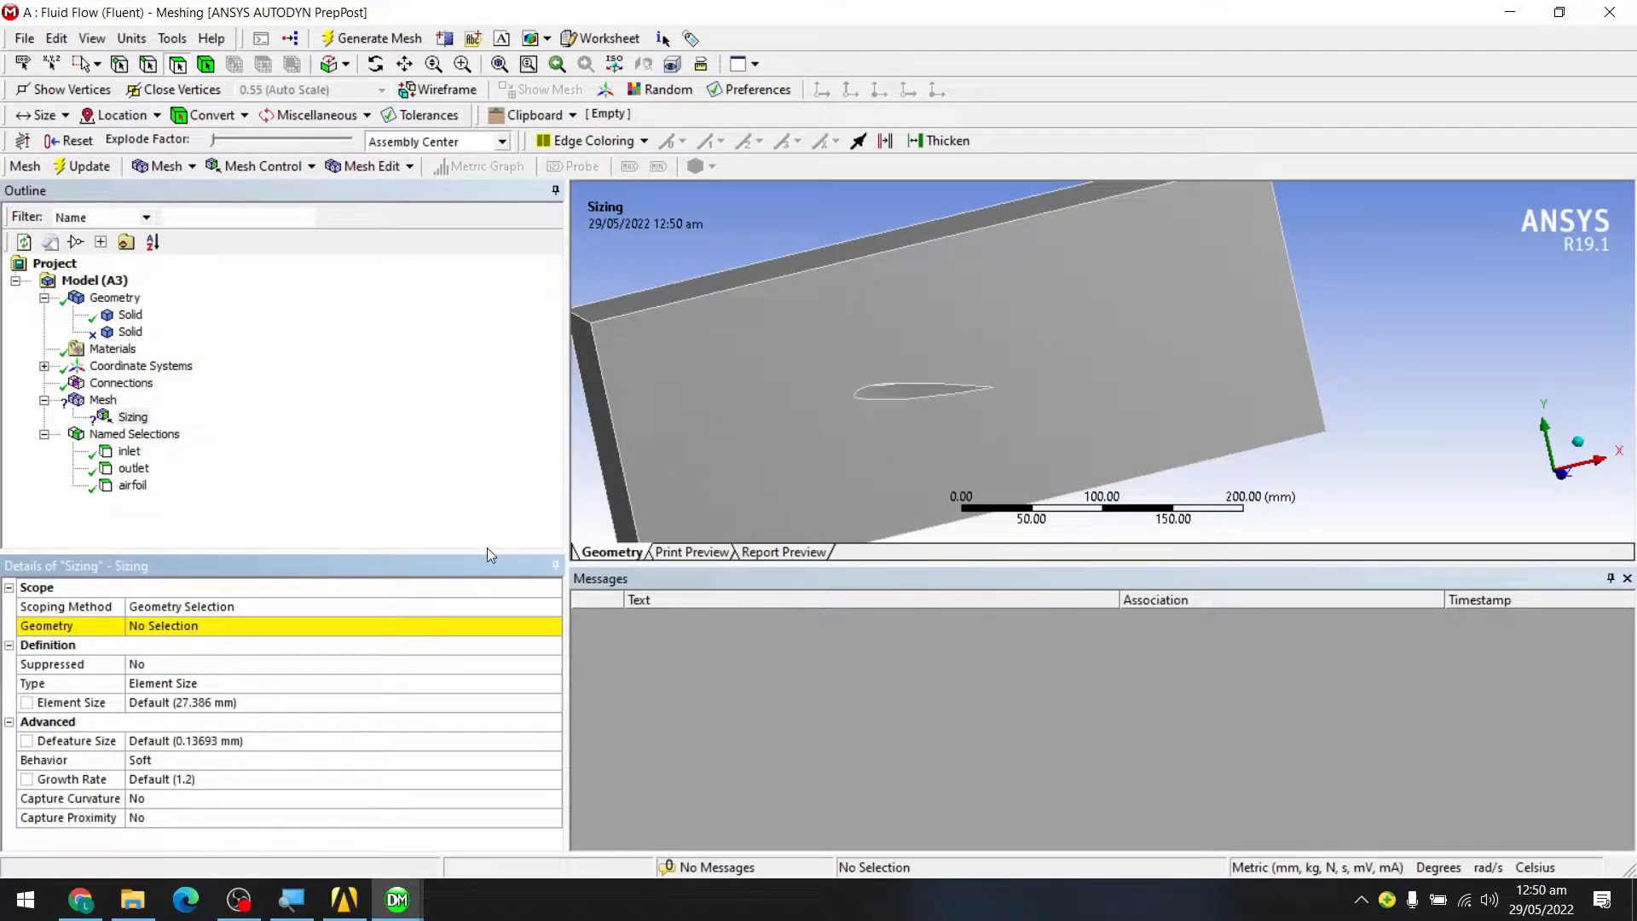
pyautogui.scroll(-2, 881, 410)
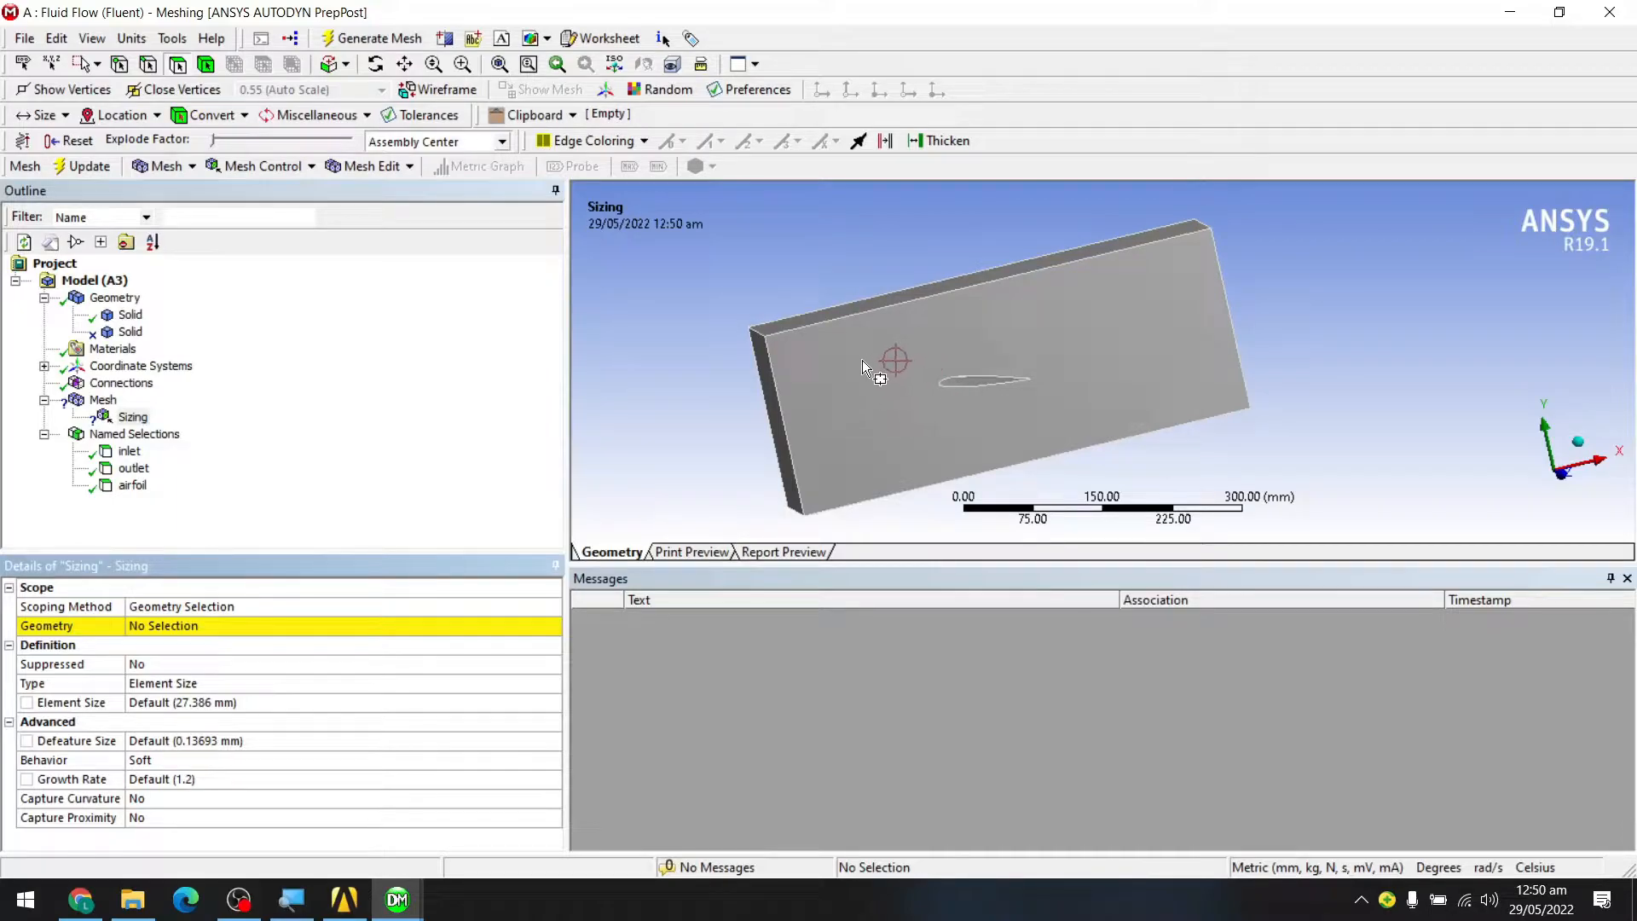
pyautogui.click(205, 64)
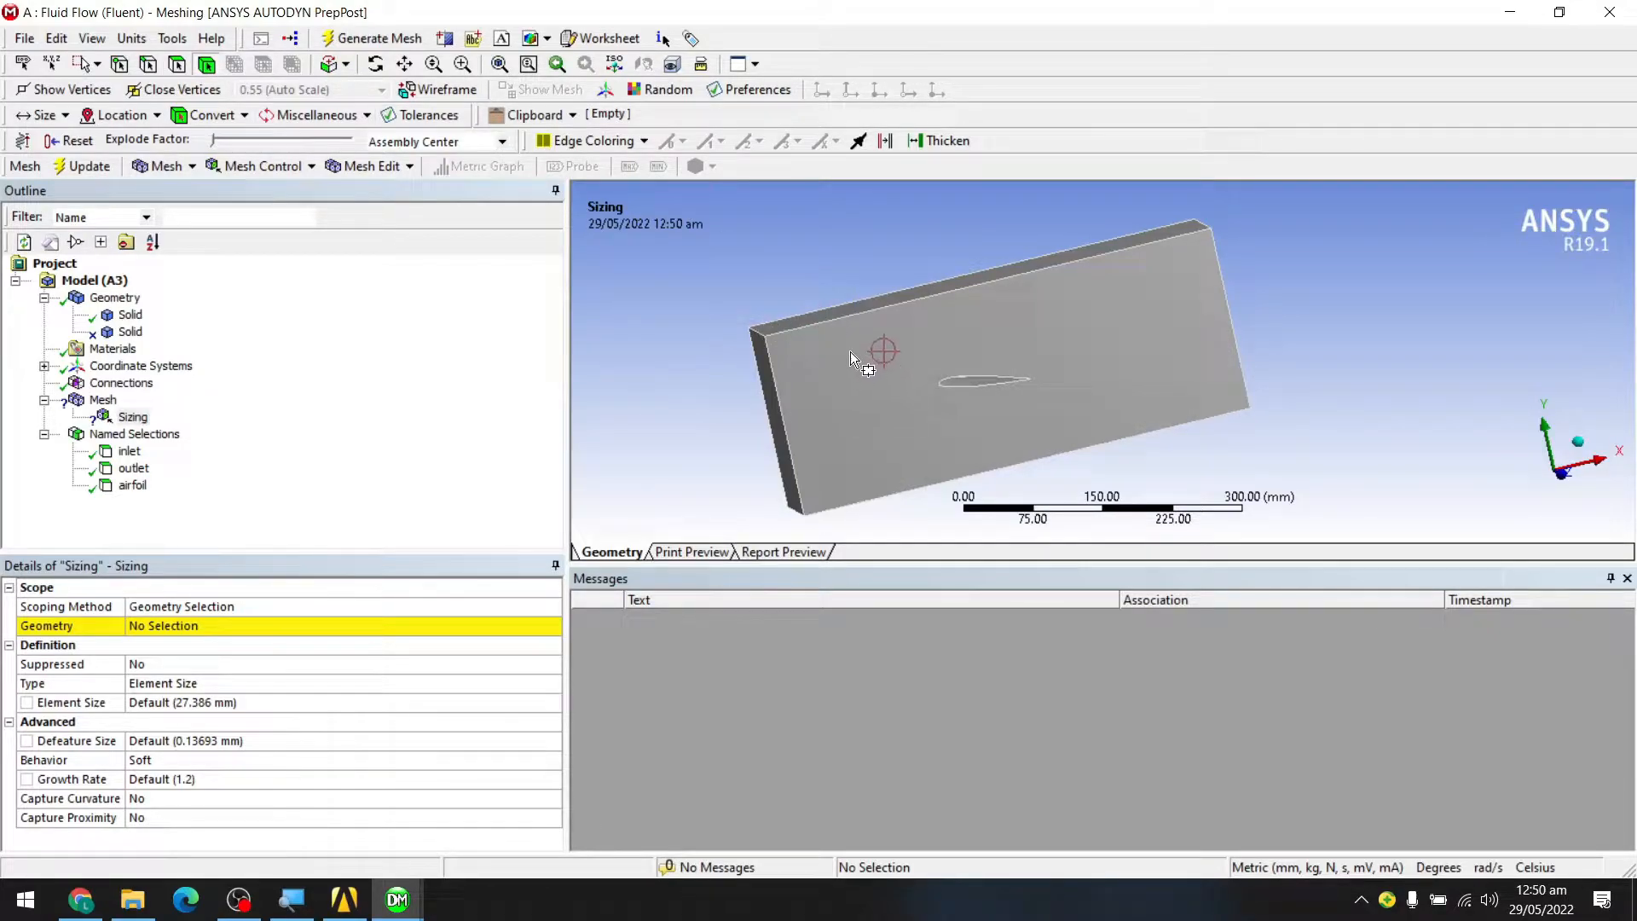
pyautogui.click(275, 625)
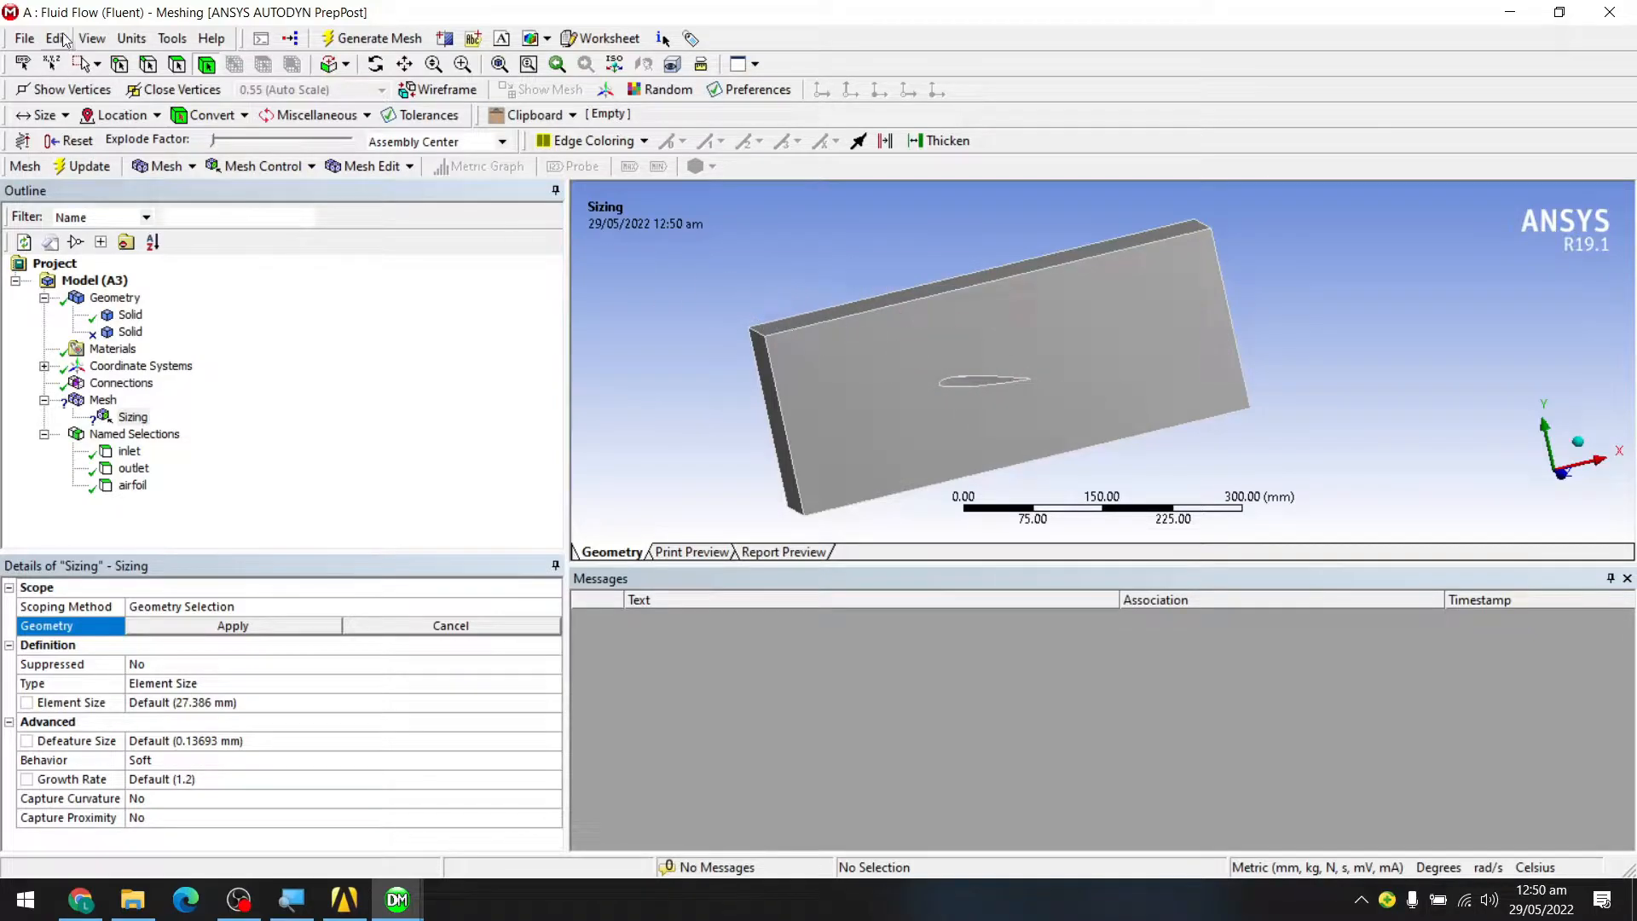
pyautogui.click(97, 64)
pyautogui.click(119, 114)
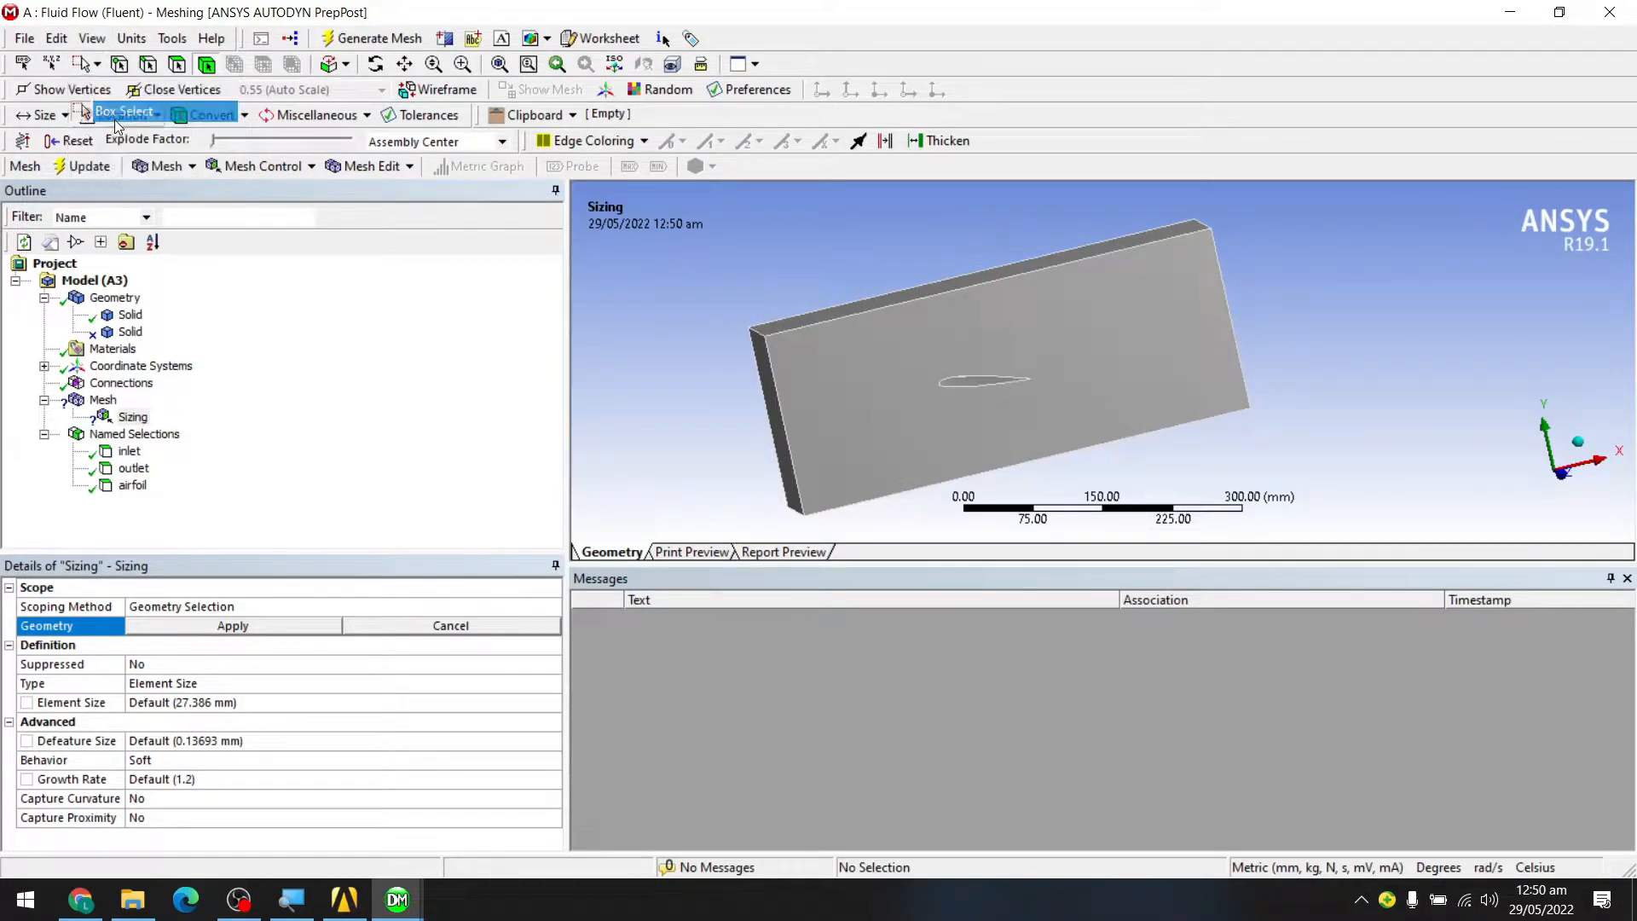
pyautogui.click(97, 64)
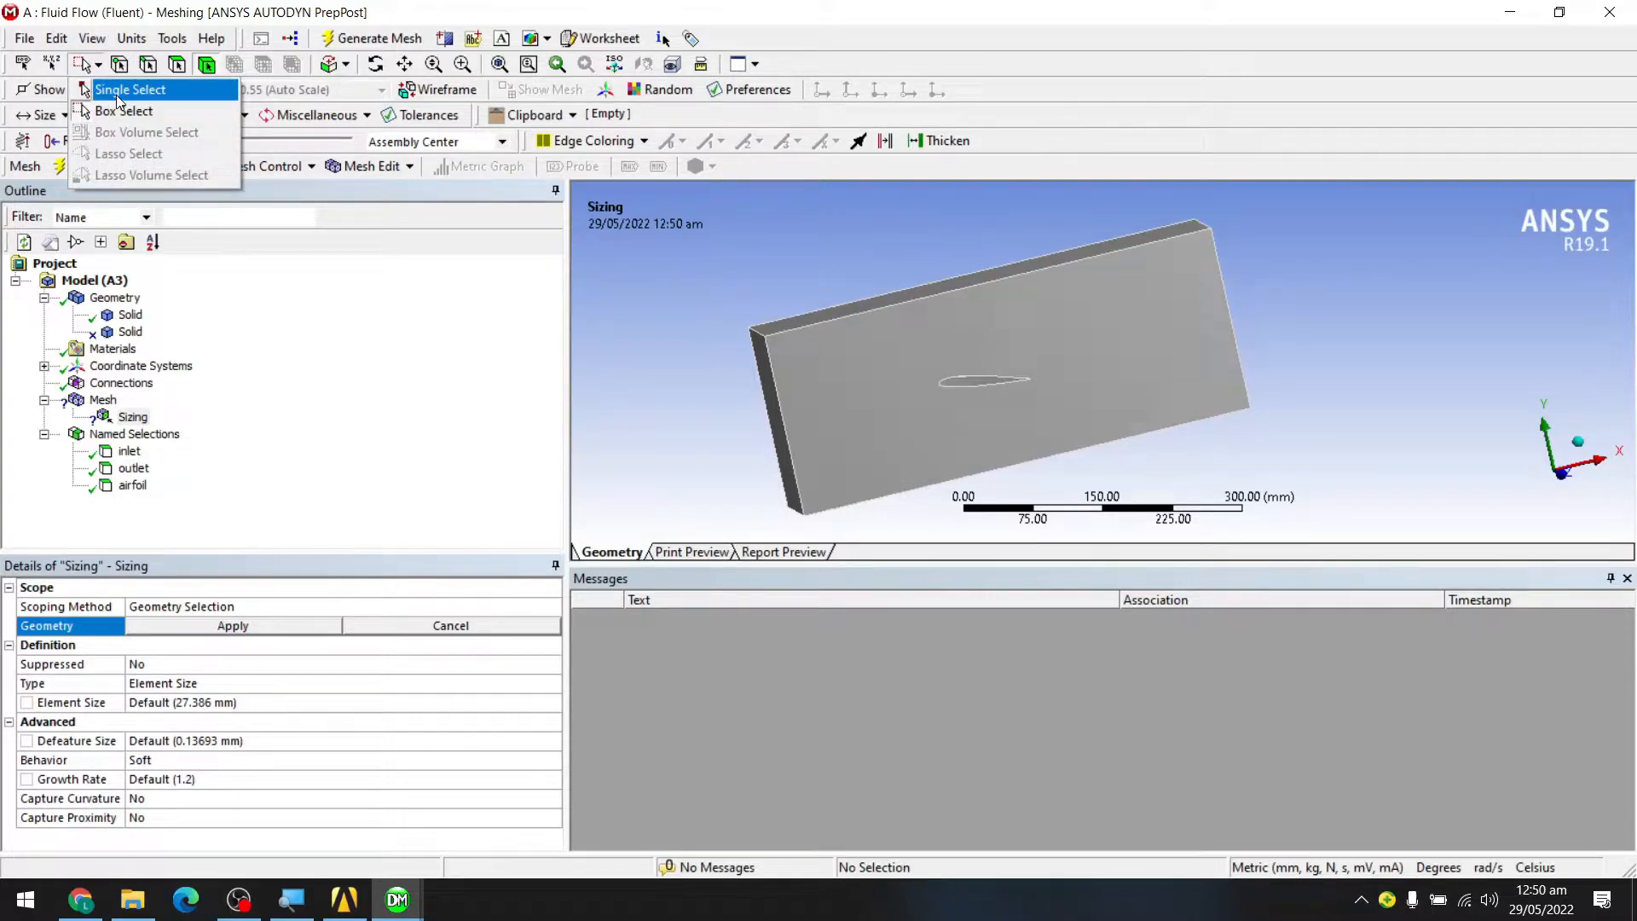
pyautogui.click(117, 95)
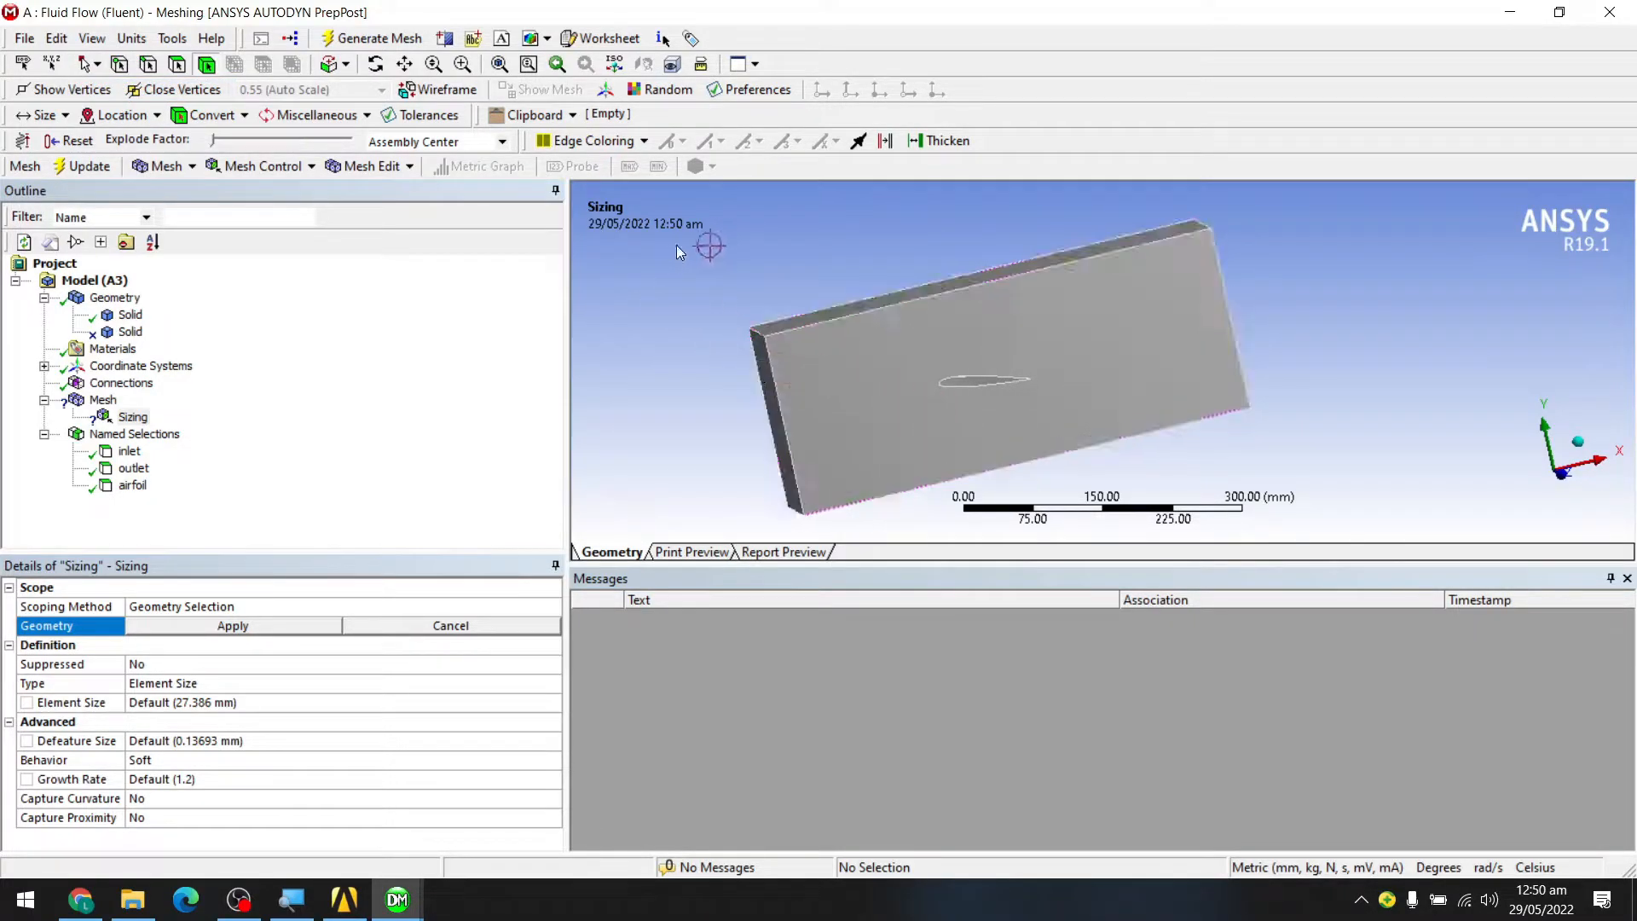
pyautogui.click(873, 354)
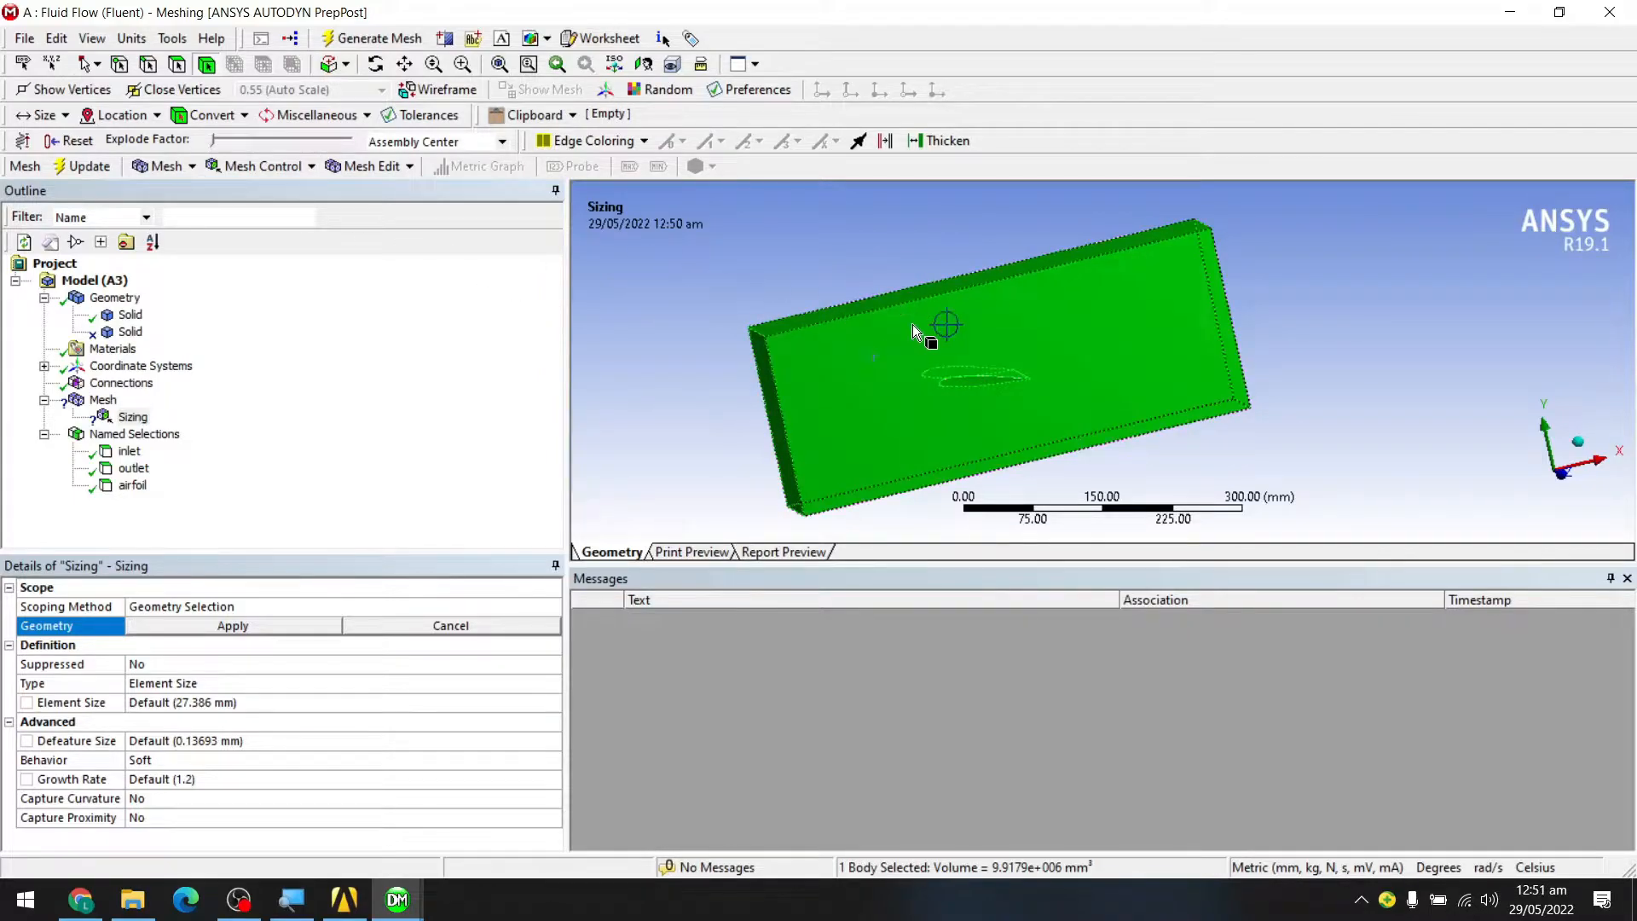
pyautogui.scroll(1, 863, 377)
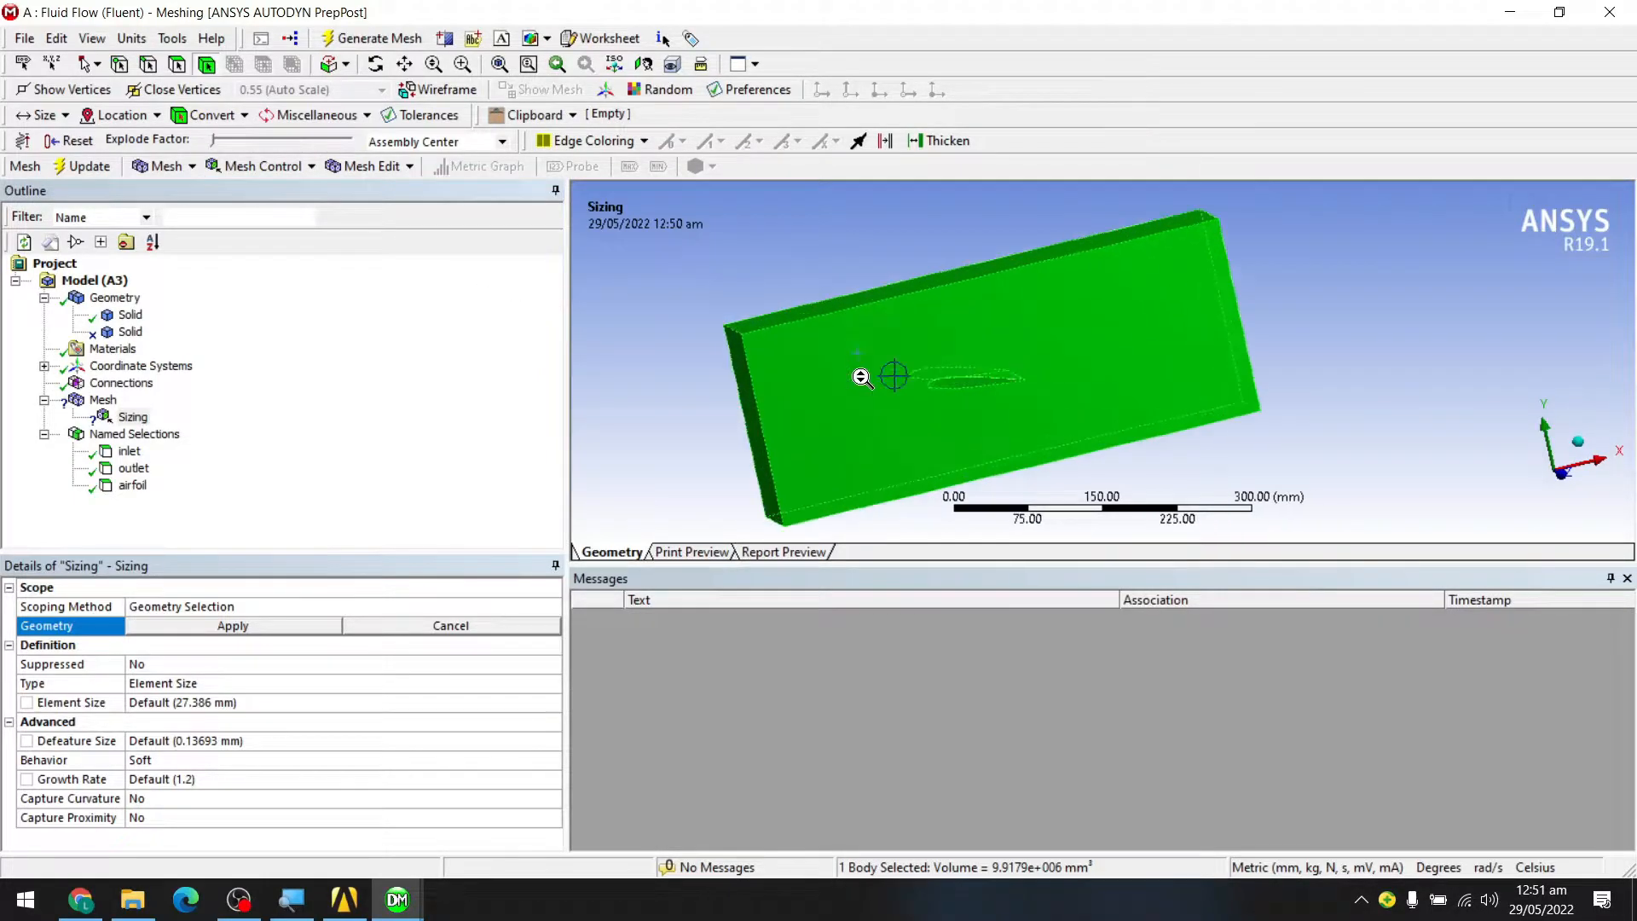
pyautogui.click(1362, 385)
pyautogui.click(1035, 346)
pyautogui.click(177, 64)
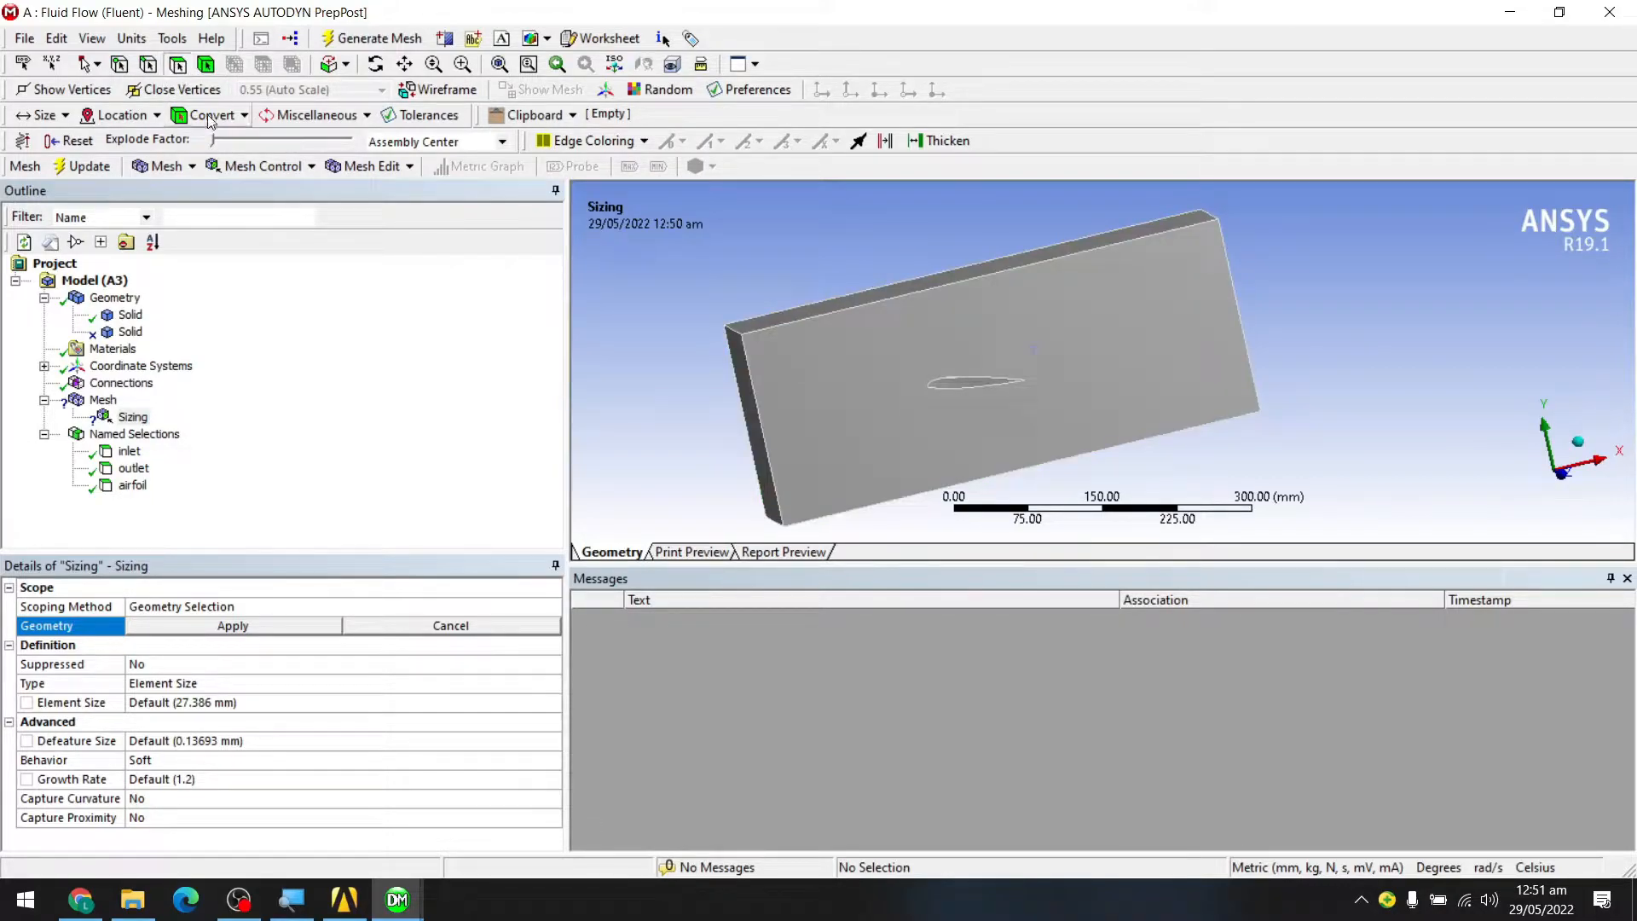
# - Scope the sizing control to the airfoil edge on the front face of the fluid domain
pyautogui.click(149, 74)
pyautogui.scroll(-2, 943, 380)
pyautogui.scroll(5, 950, 391)
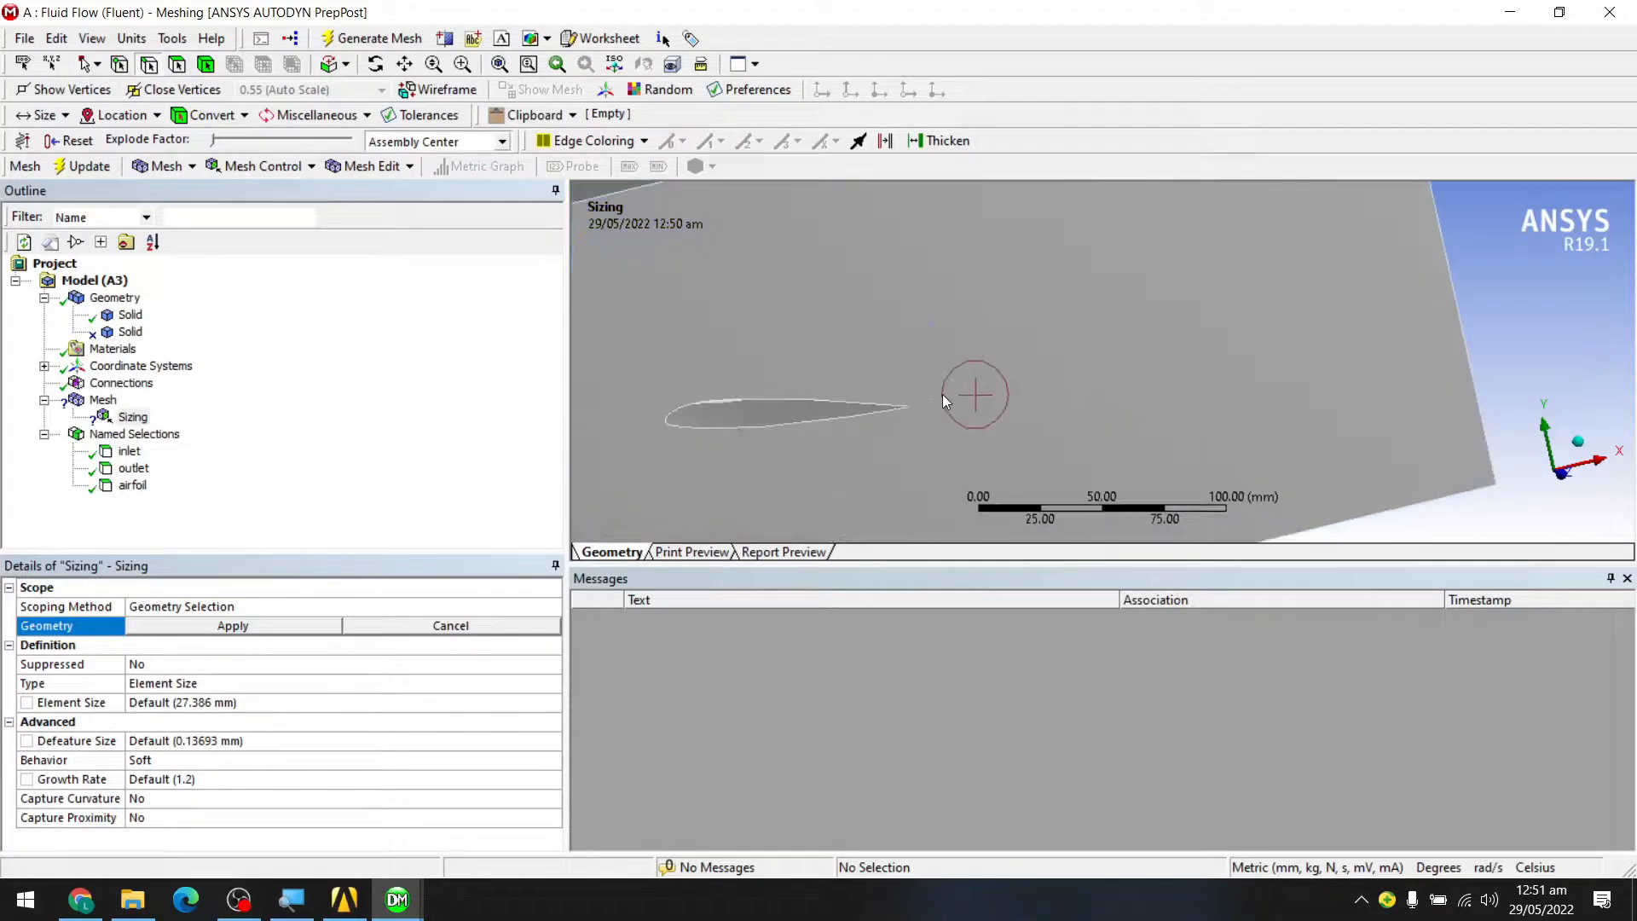
pyautogui.click(786, 426)
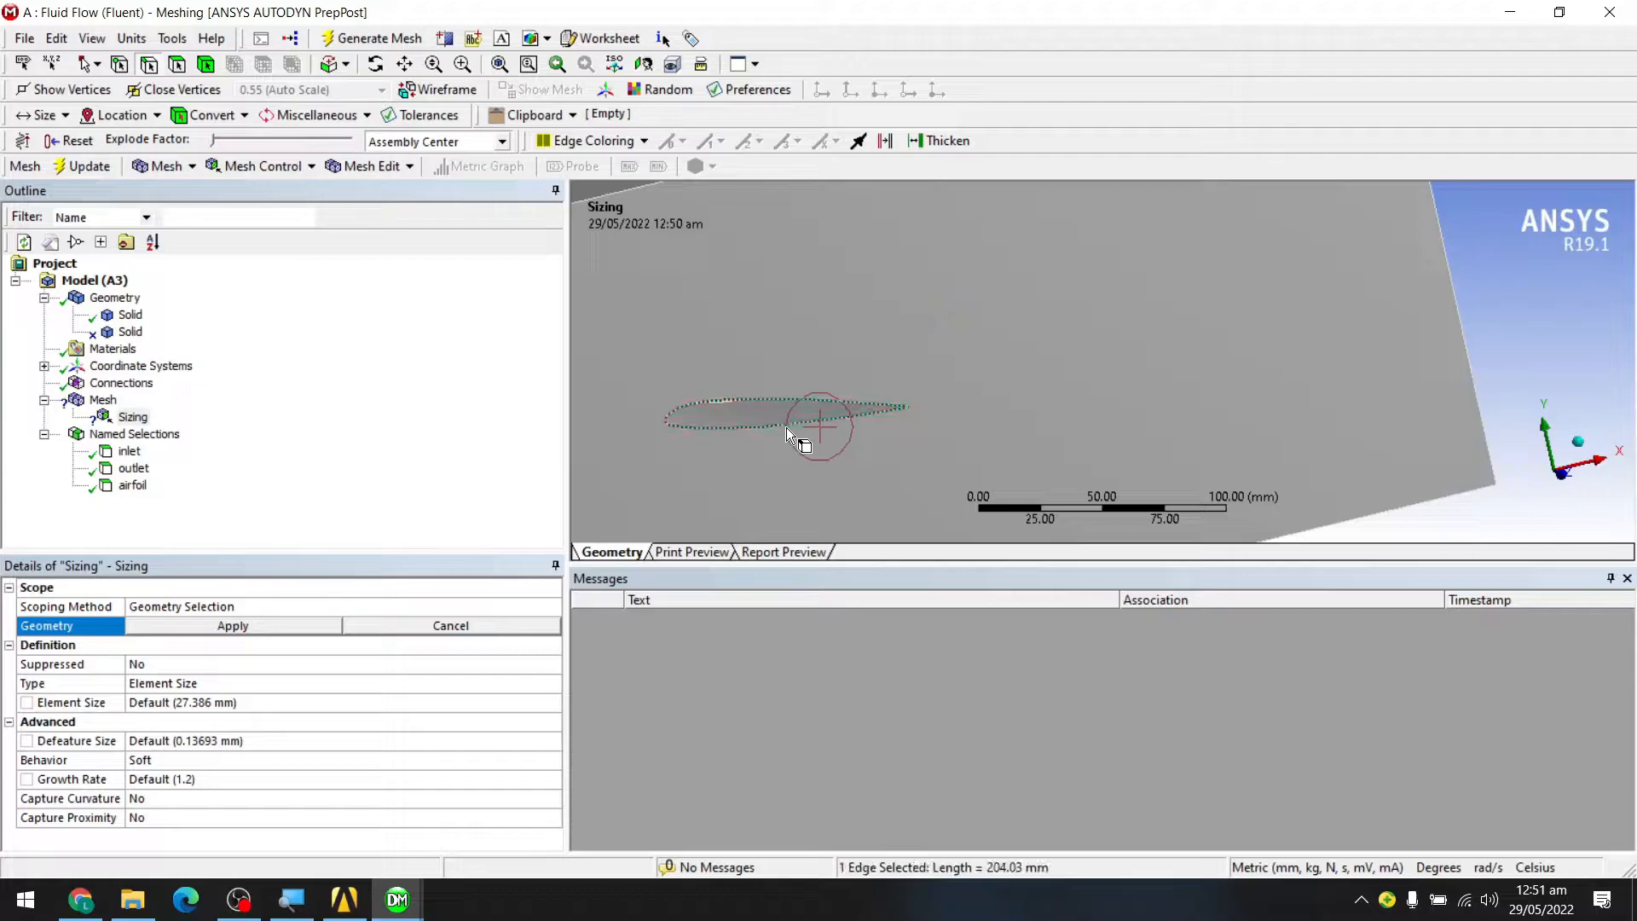
pyautogui.scroll(-1, 759, 465)
pyautogui.moveTo(760, 465); pyautogui.dragTo(894, 395, button='middle')
pyautogui.click(263, 639)
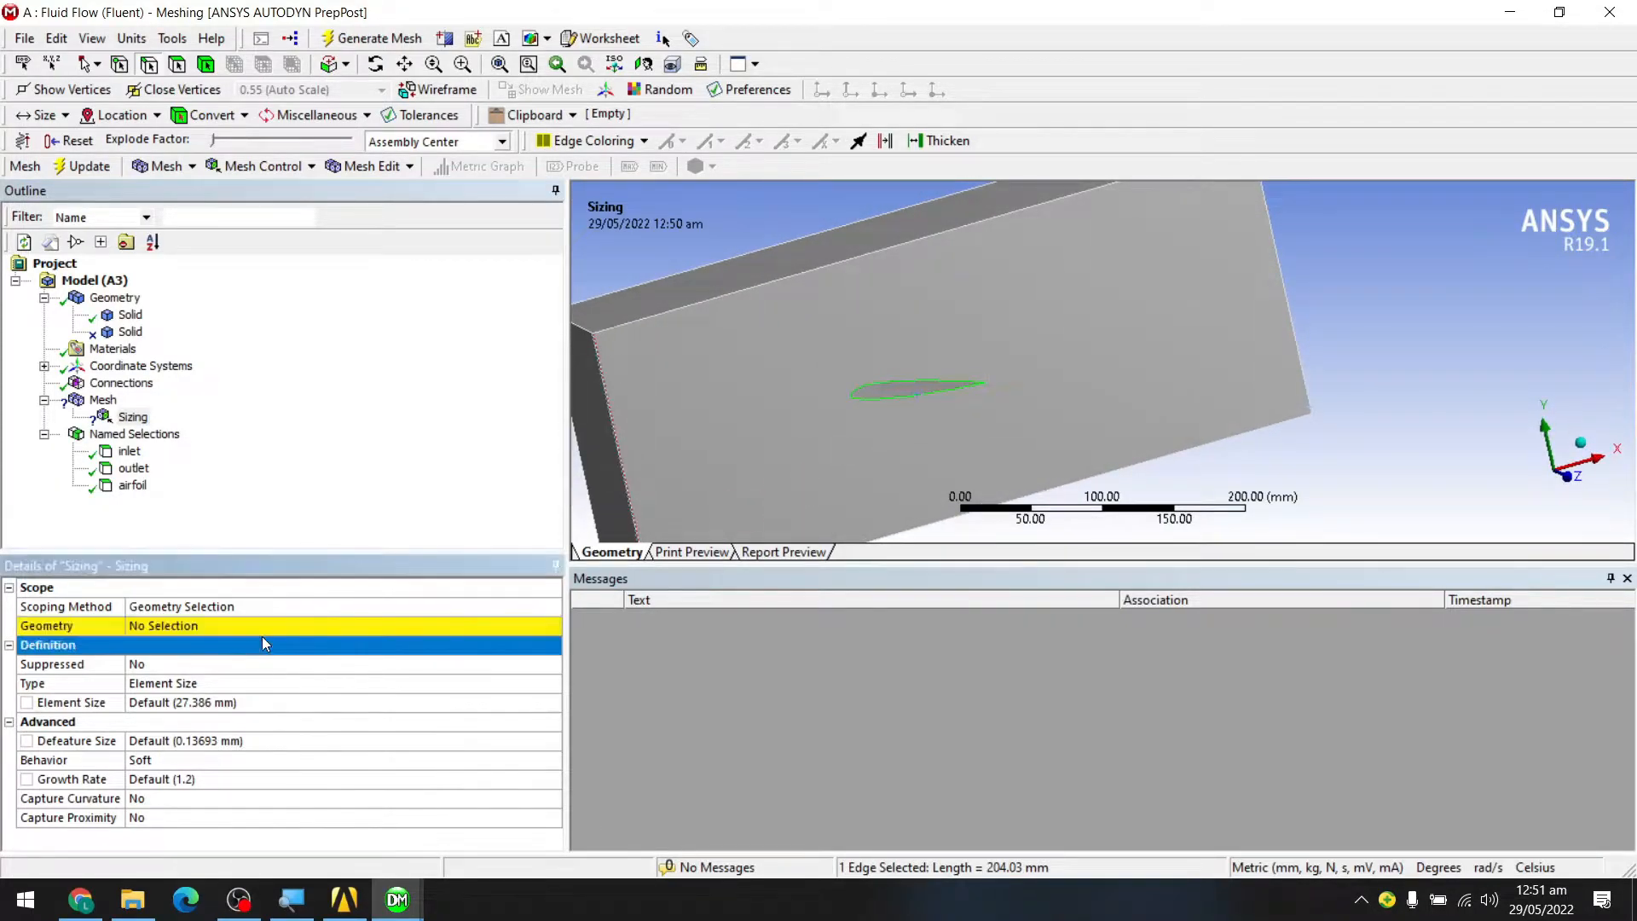
pyautogui.click(251, 626)
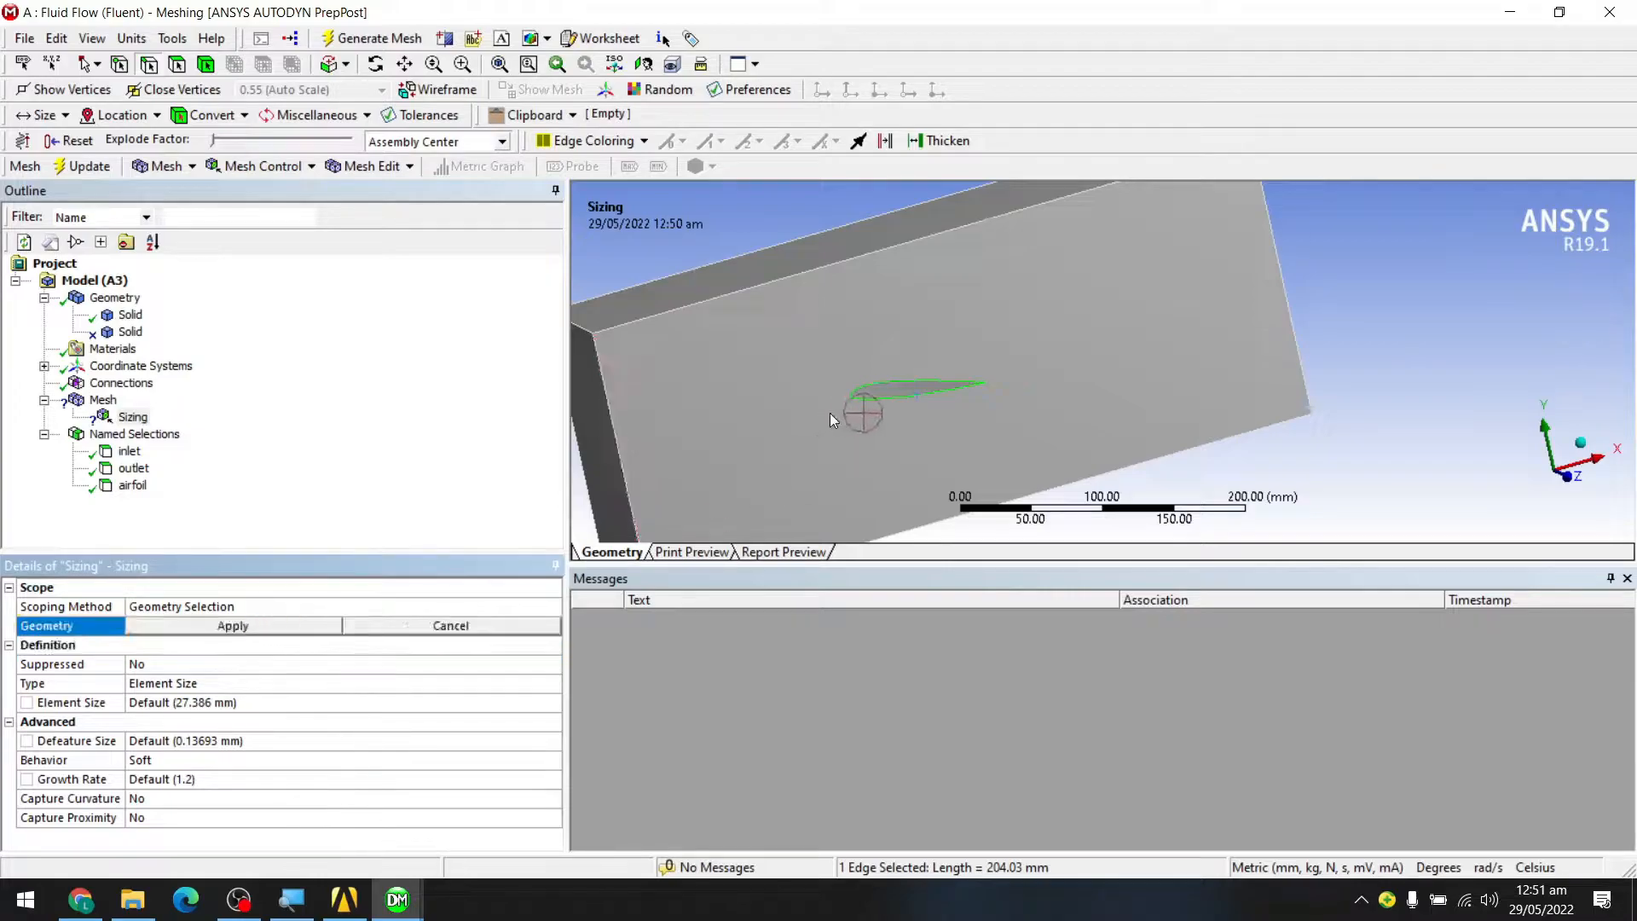
pyautogui.click(285, 629)
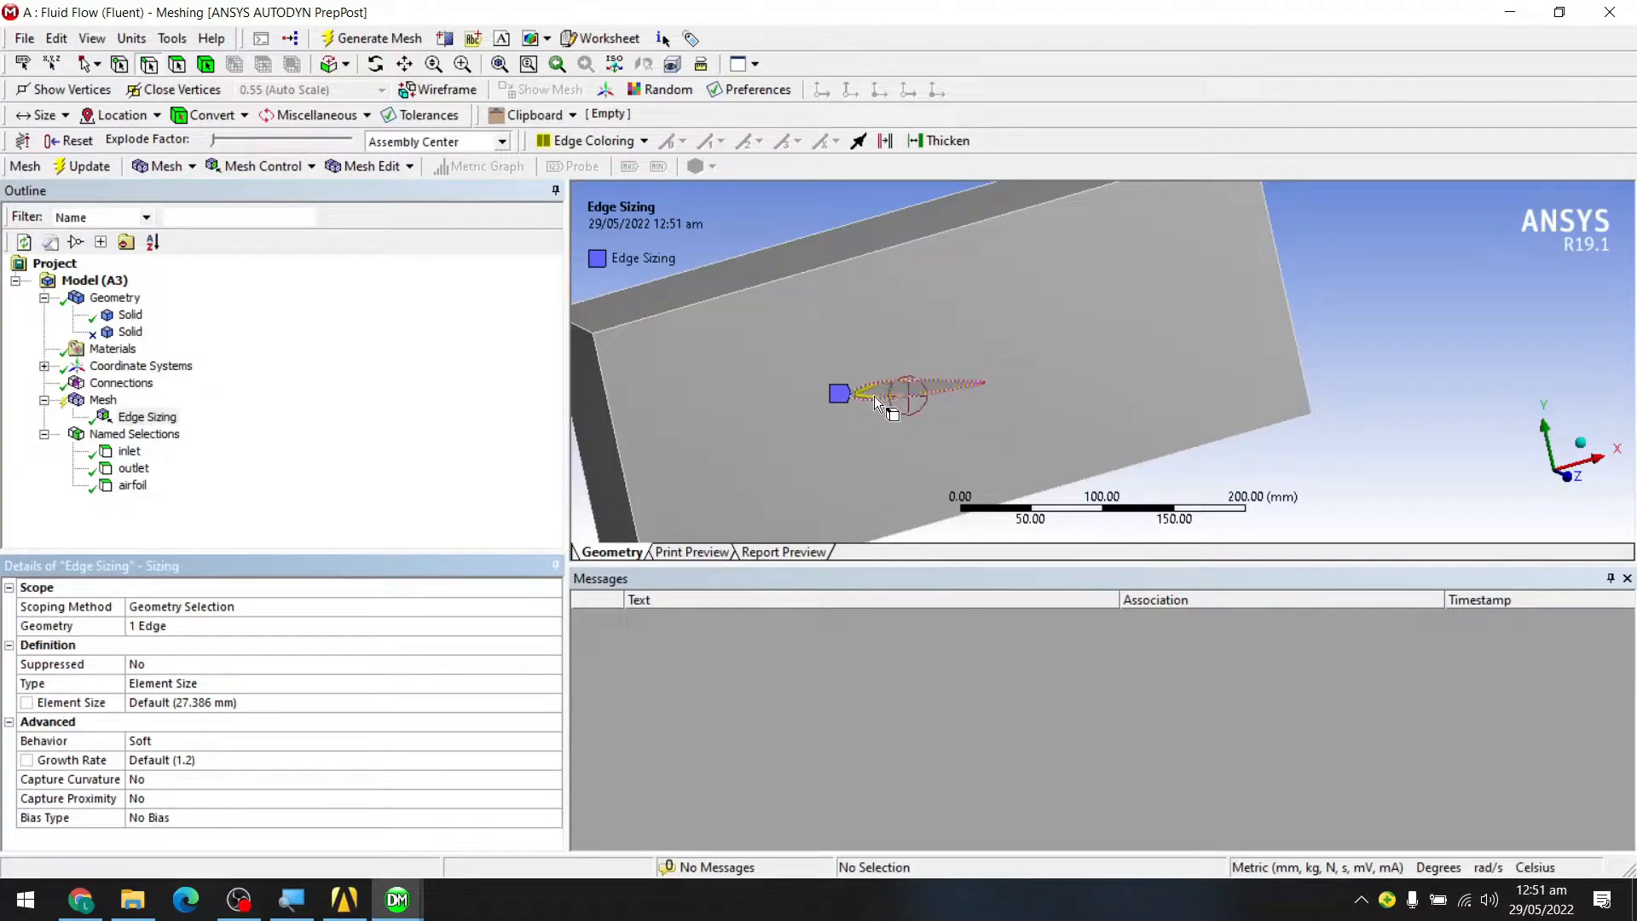
# - Set the airfoil edge sizing to the Number of Divisions type with 400 divisions
pyautogui.scroll(-4, 893, 394)
pyautogui.scroll(8, 893, 394)
pyautogui.moveTo(694, 468)
pyautogui.mouseDown(button='middle')
pyautogui.moveTo(666, 468)
pyautogui.moveTo(680, 469)
pyautogui.mouseUp(button='middle')
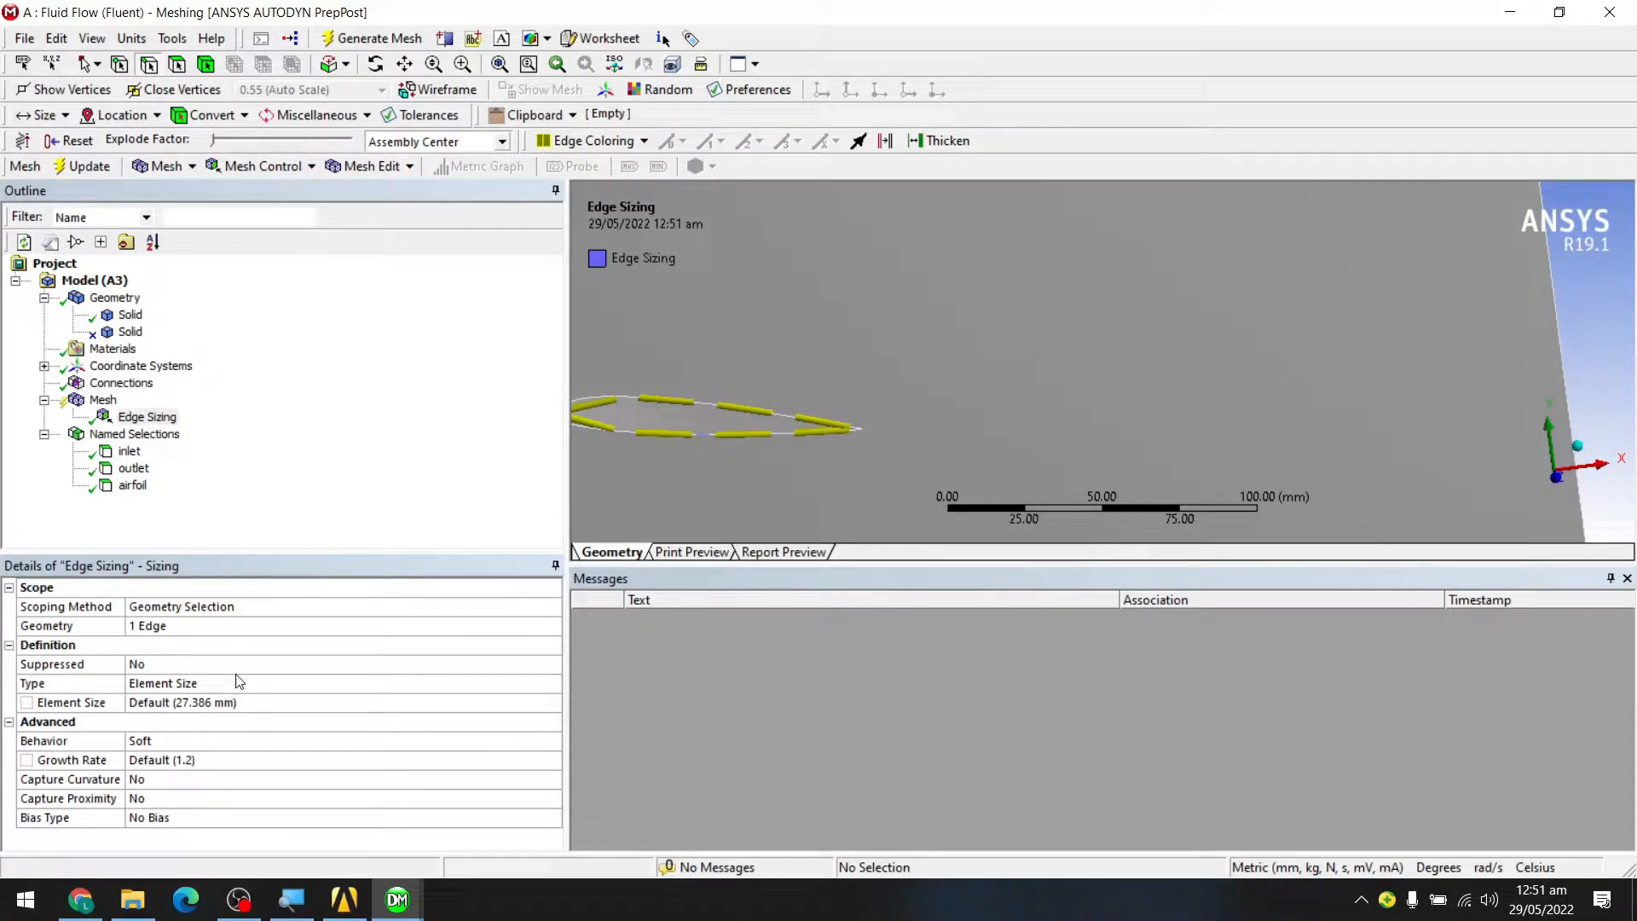
pyautogui.click(275, 687)
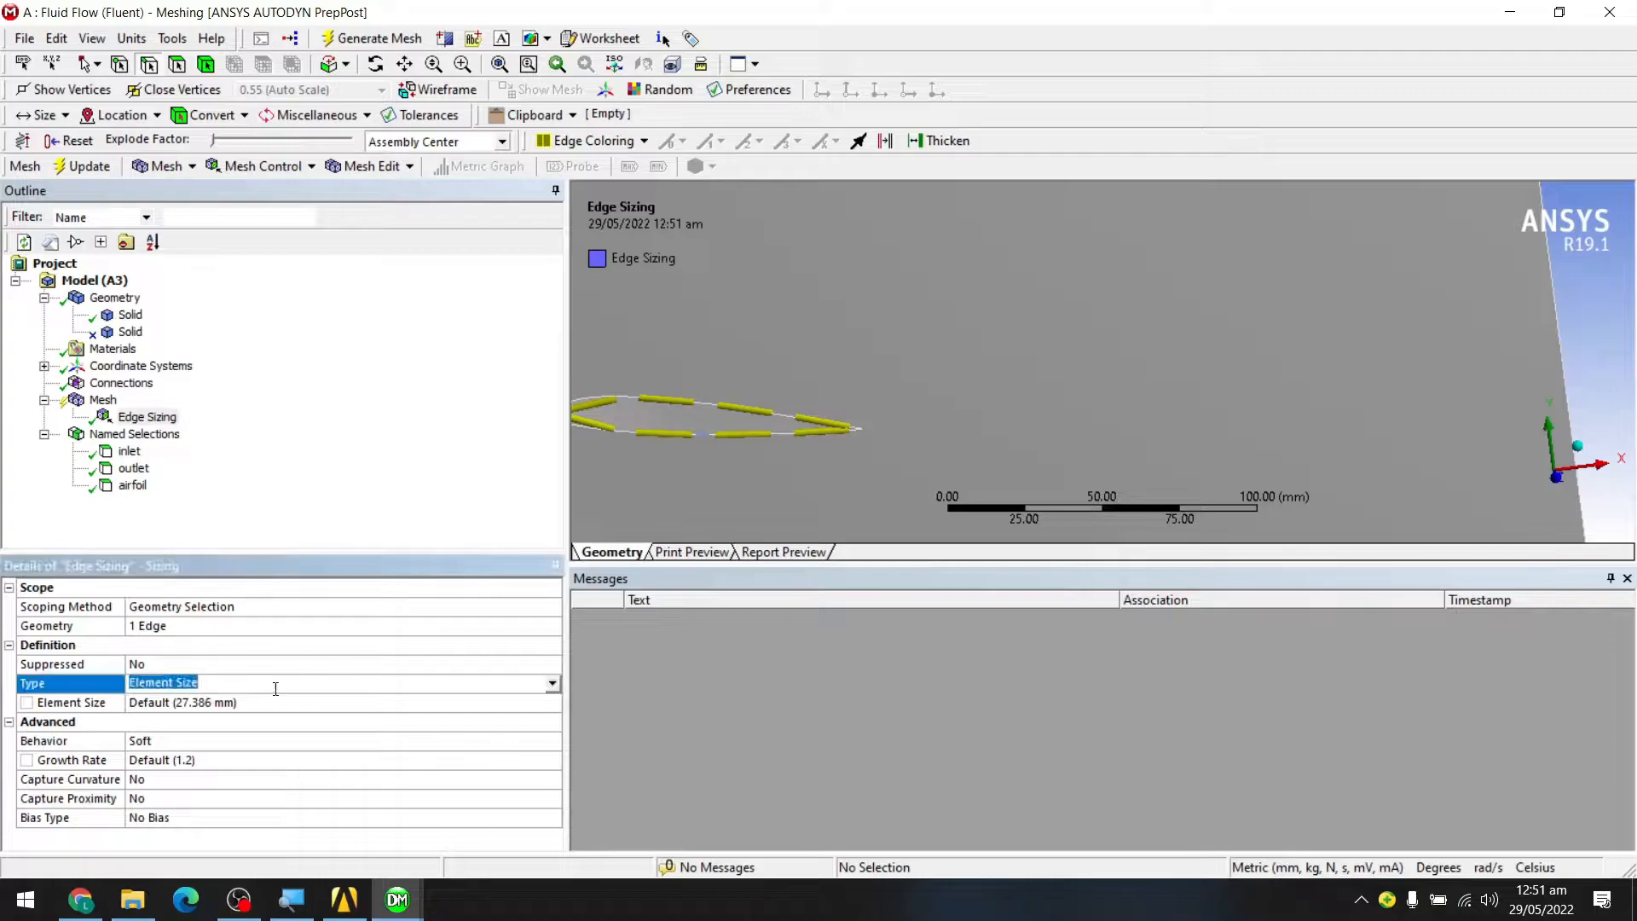
pyautogui.click(554, 682)
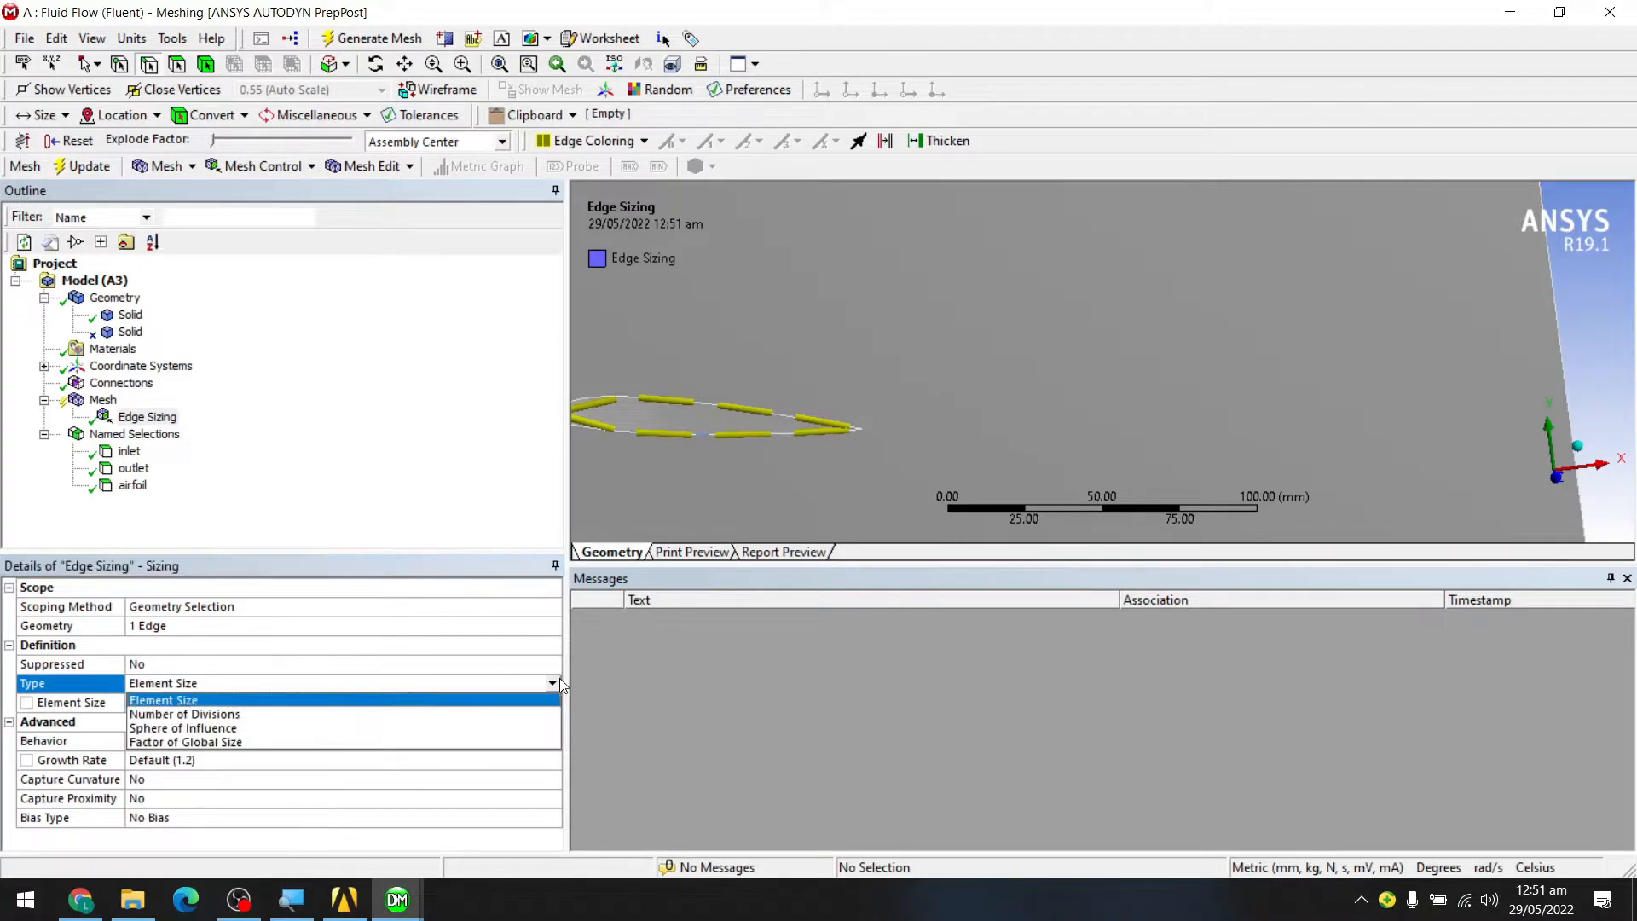
pyautogui.click(342, 716)
pyautogui.click(283, 703)
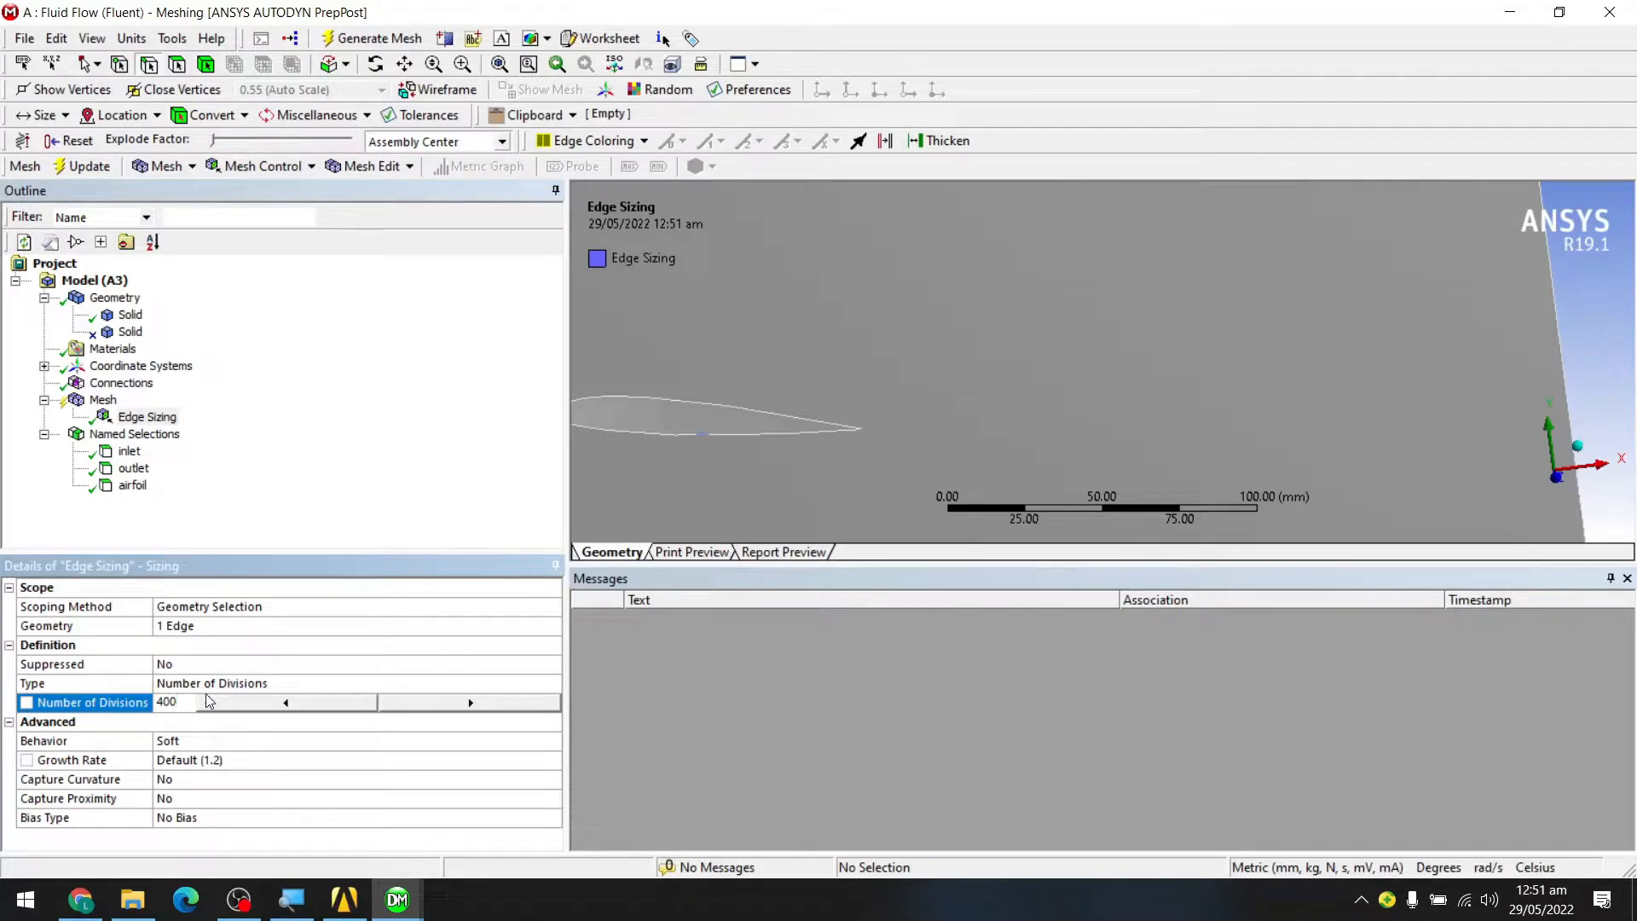
pyautogui.press('Return')
pyautogui.scroll(-6, 851, 427)
pyautogui.scroll(1, 847, 424)
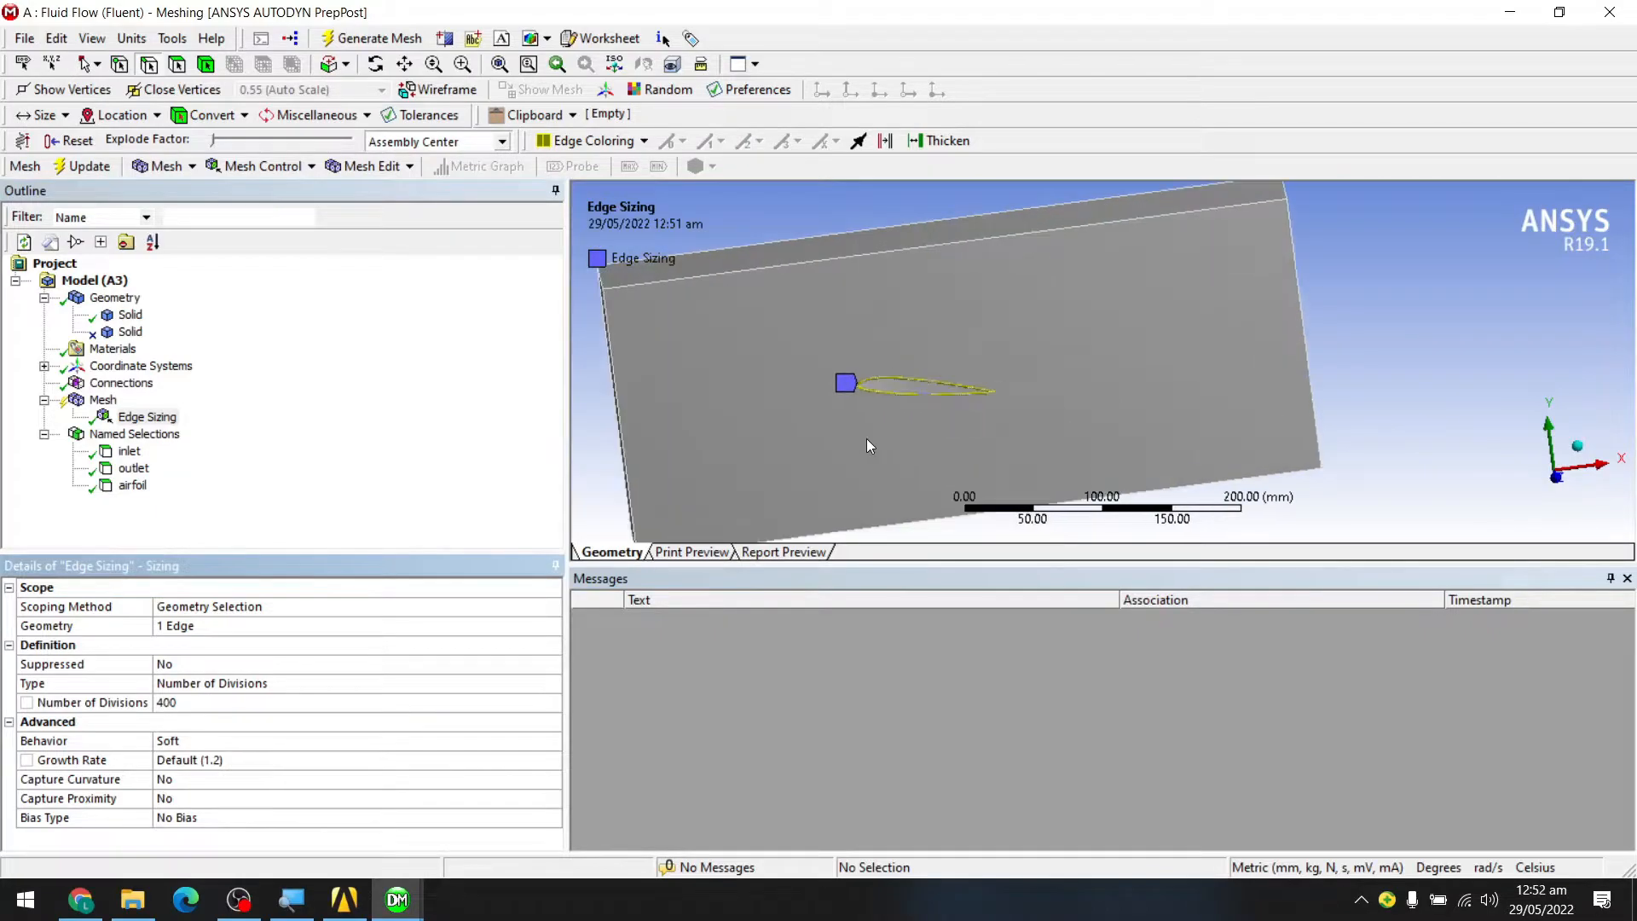
pyautogui.scroll(-2, 904, 383)
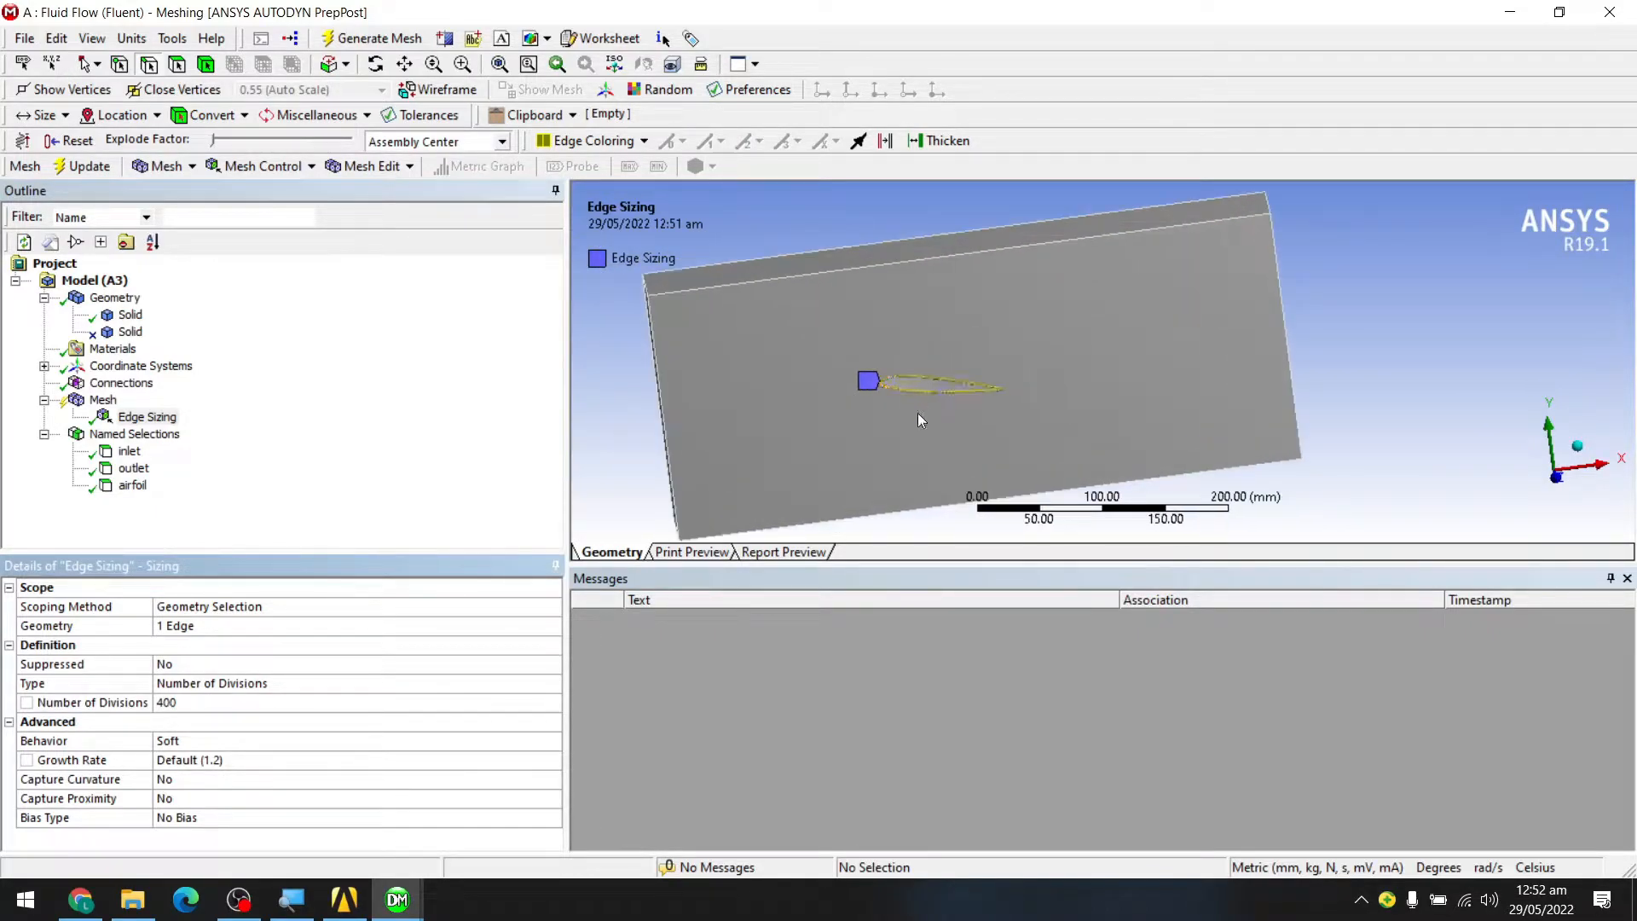
# - Insert a second mesh sizing and scope it to the airfoil edge on the opposite face of the domain
pyautogui.click(335, 508)
pyautogui.moveTo(885, 372); pyautogui.dragTo(897, 373, button='middle')
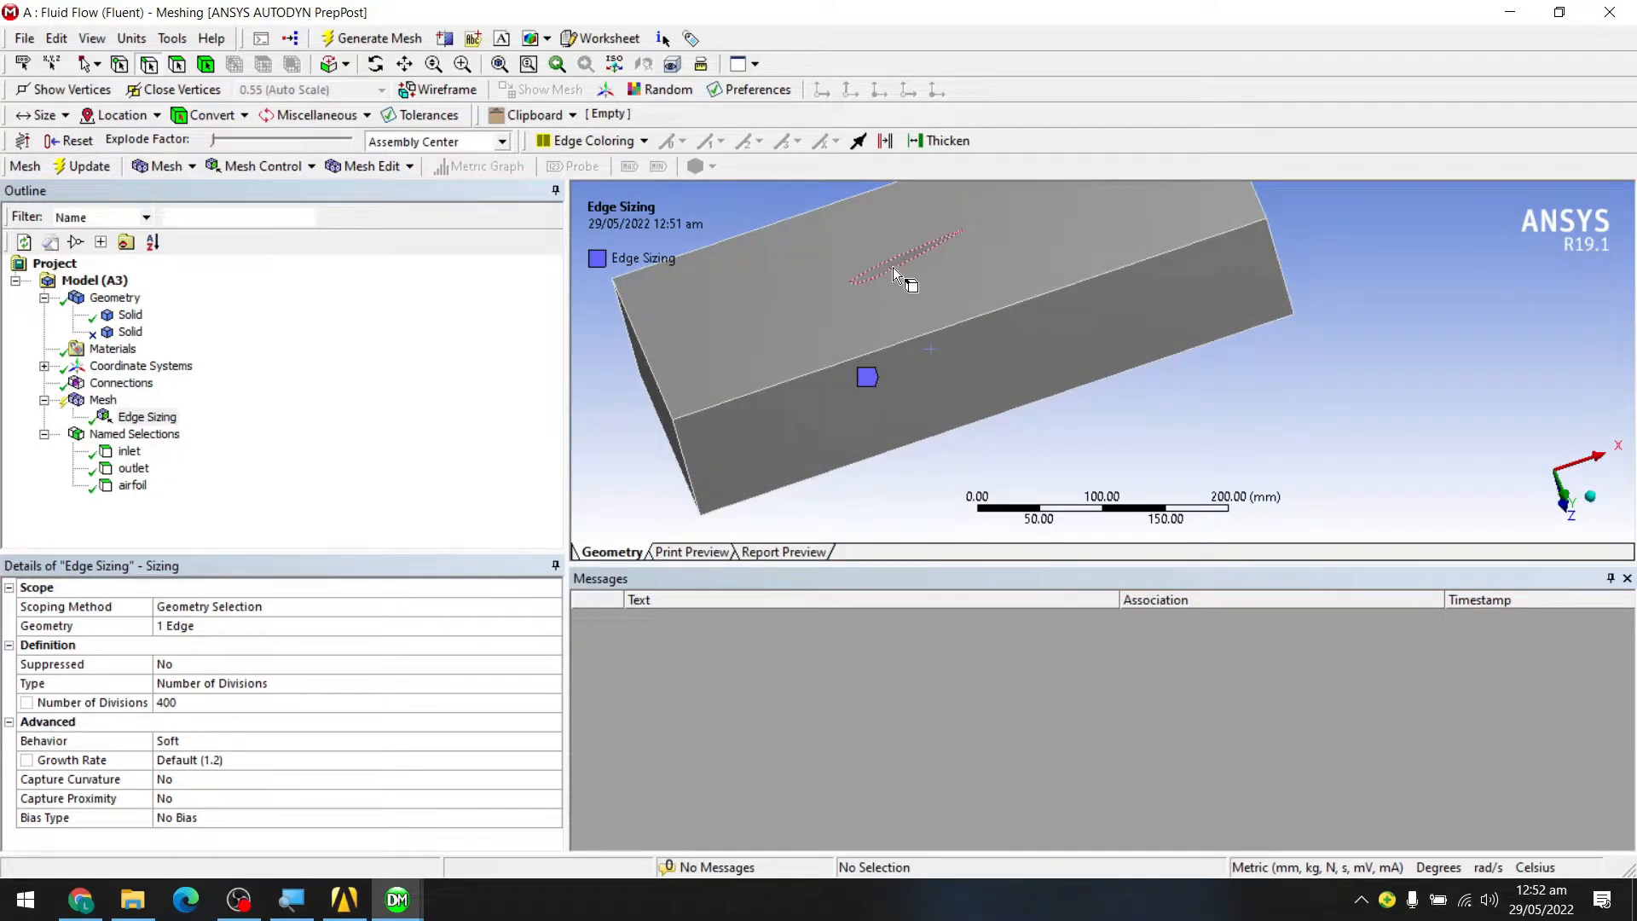
pyautogui.rightClick(102, 401)
pyautogui.moveTo(150, 419)
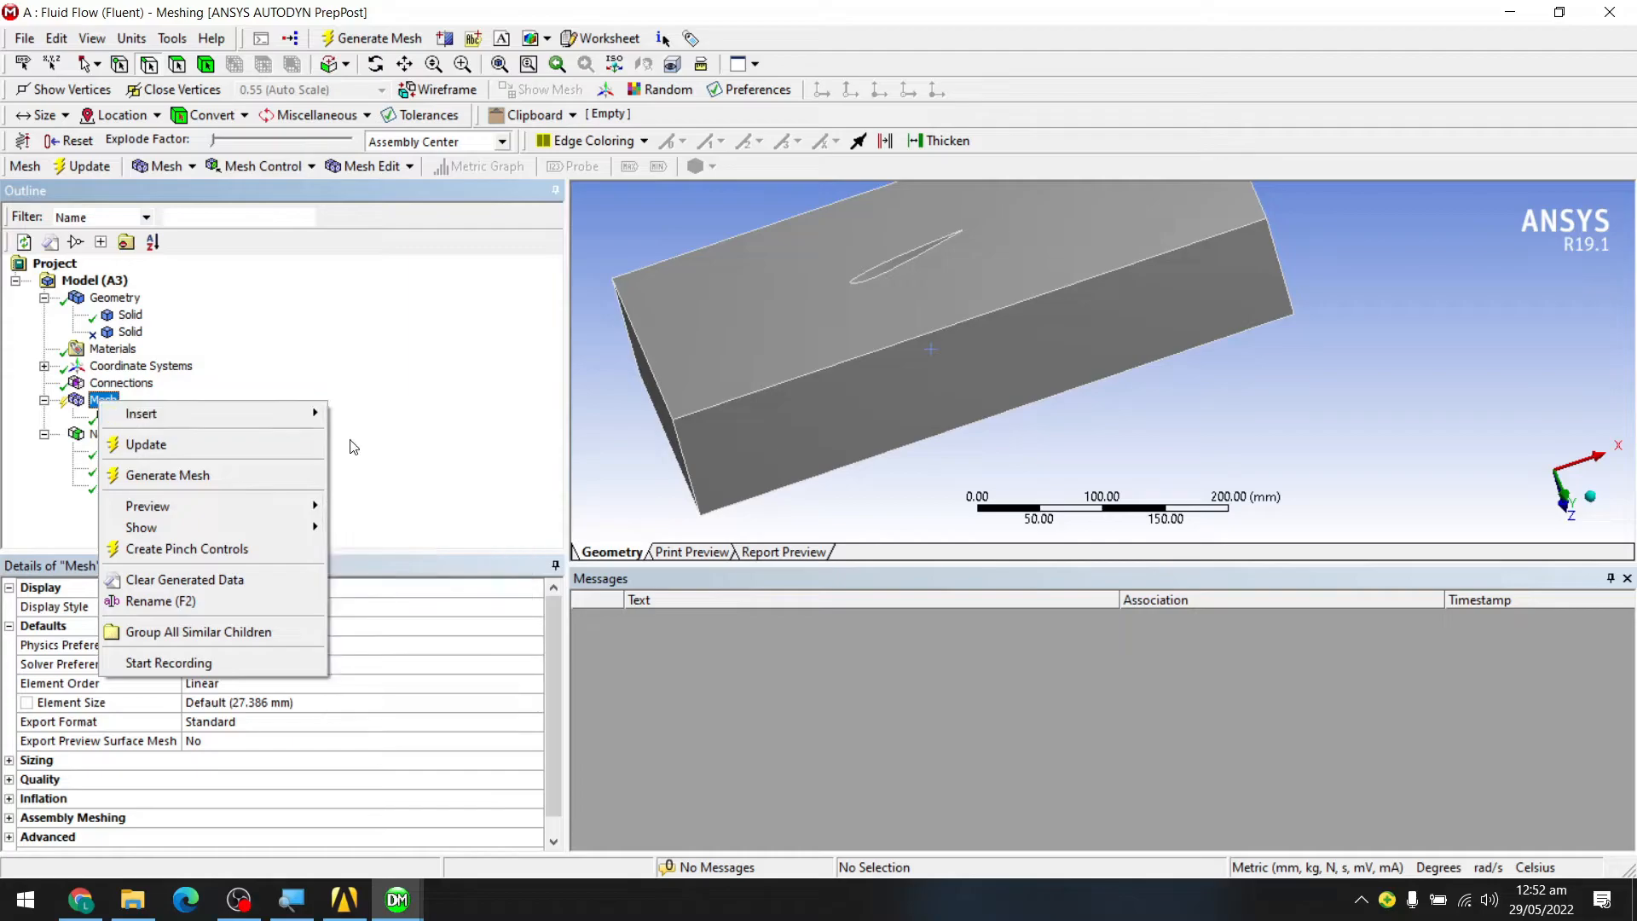
pyautogui.moveTo(299, 413)
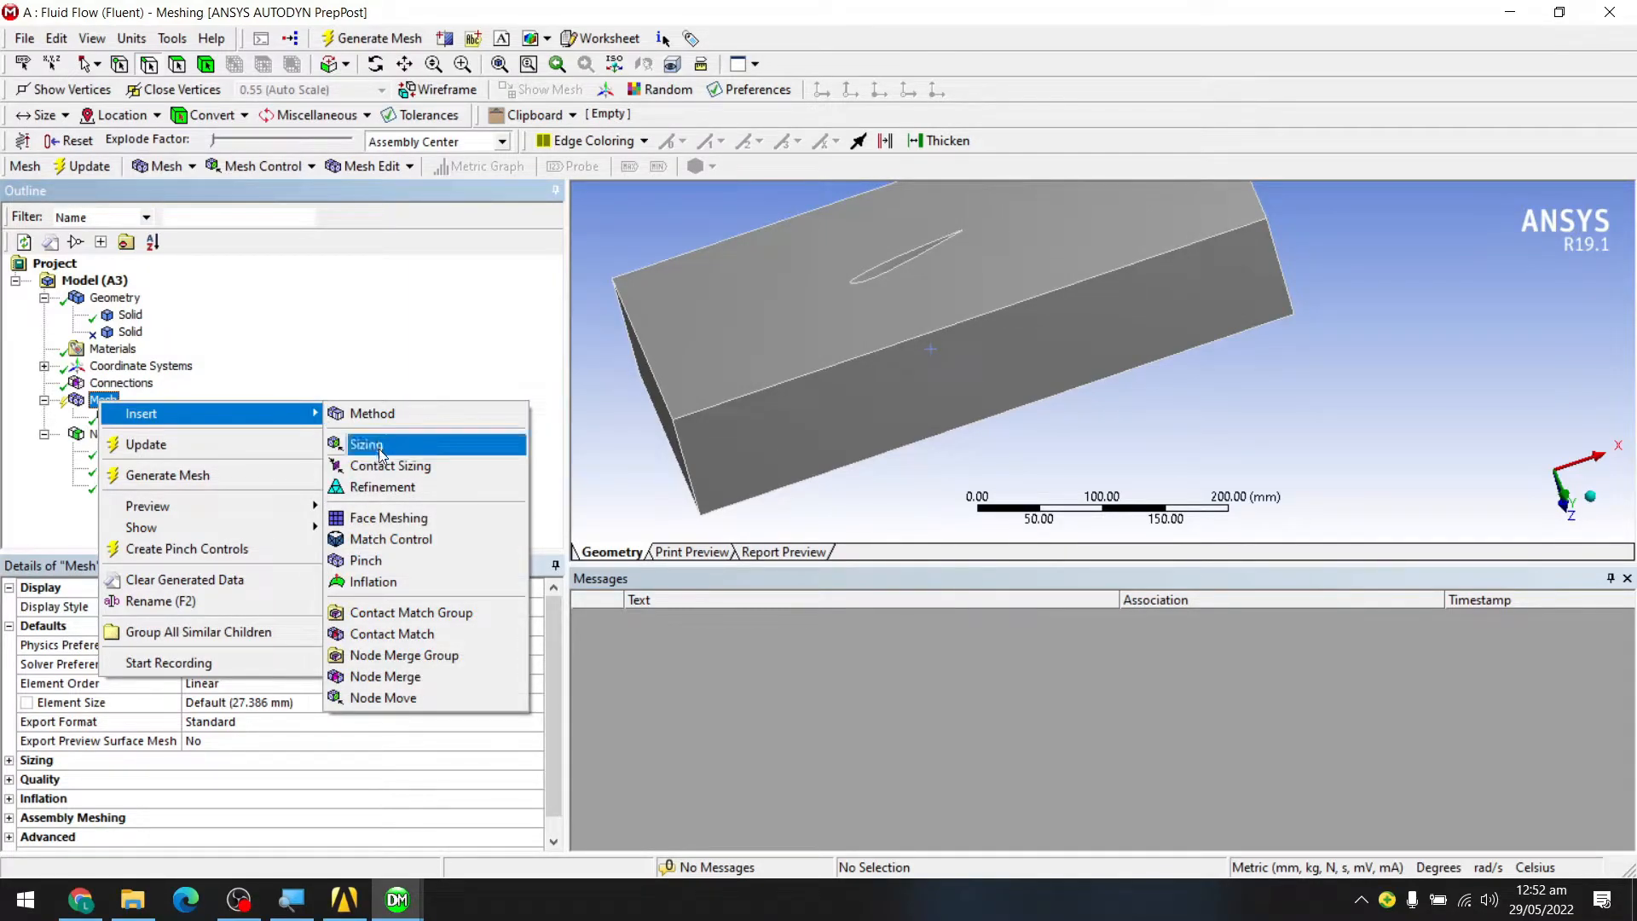
pyautogui.click(376, 444)
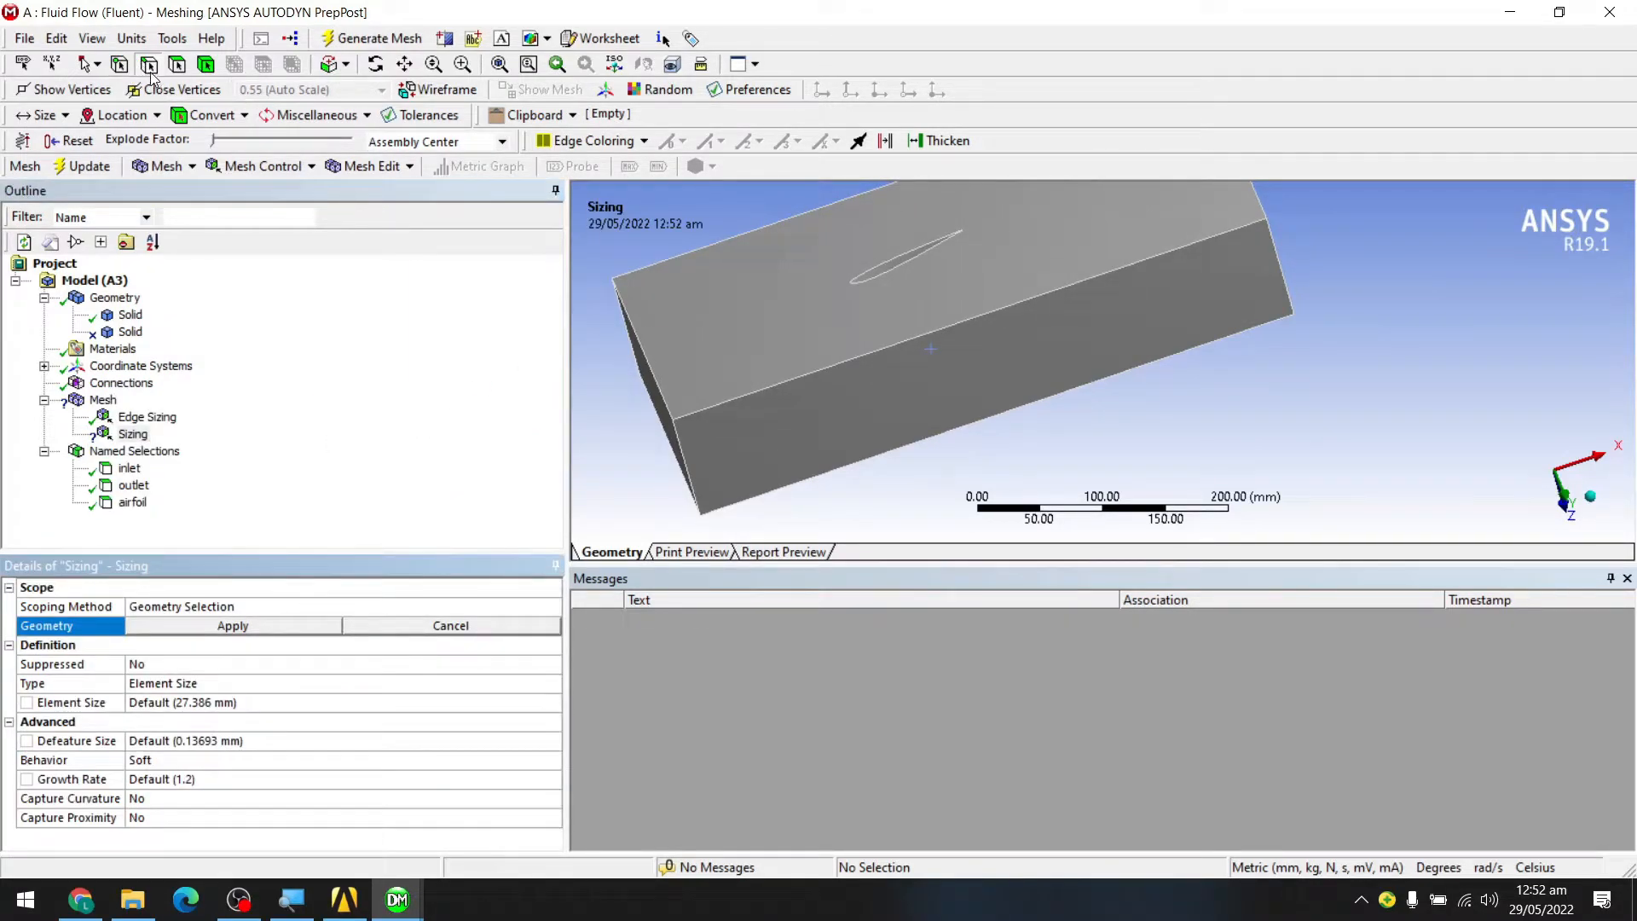
pyautogui.click(873, 274)
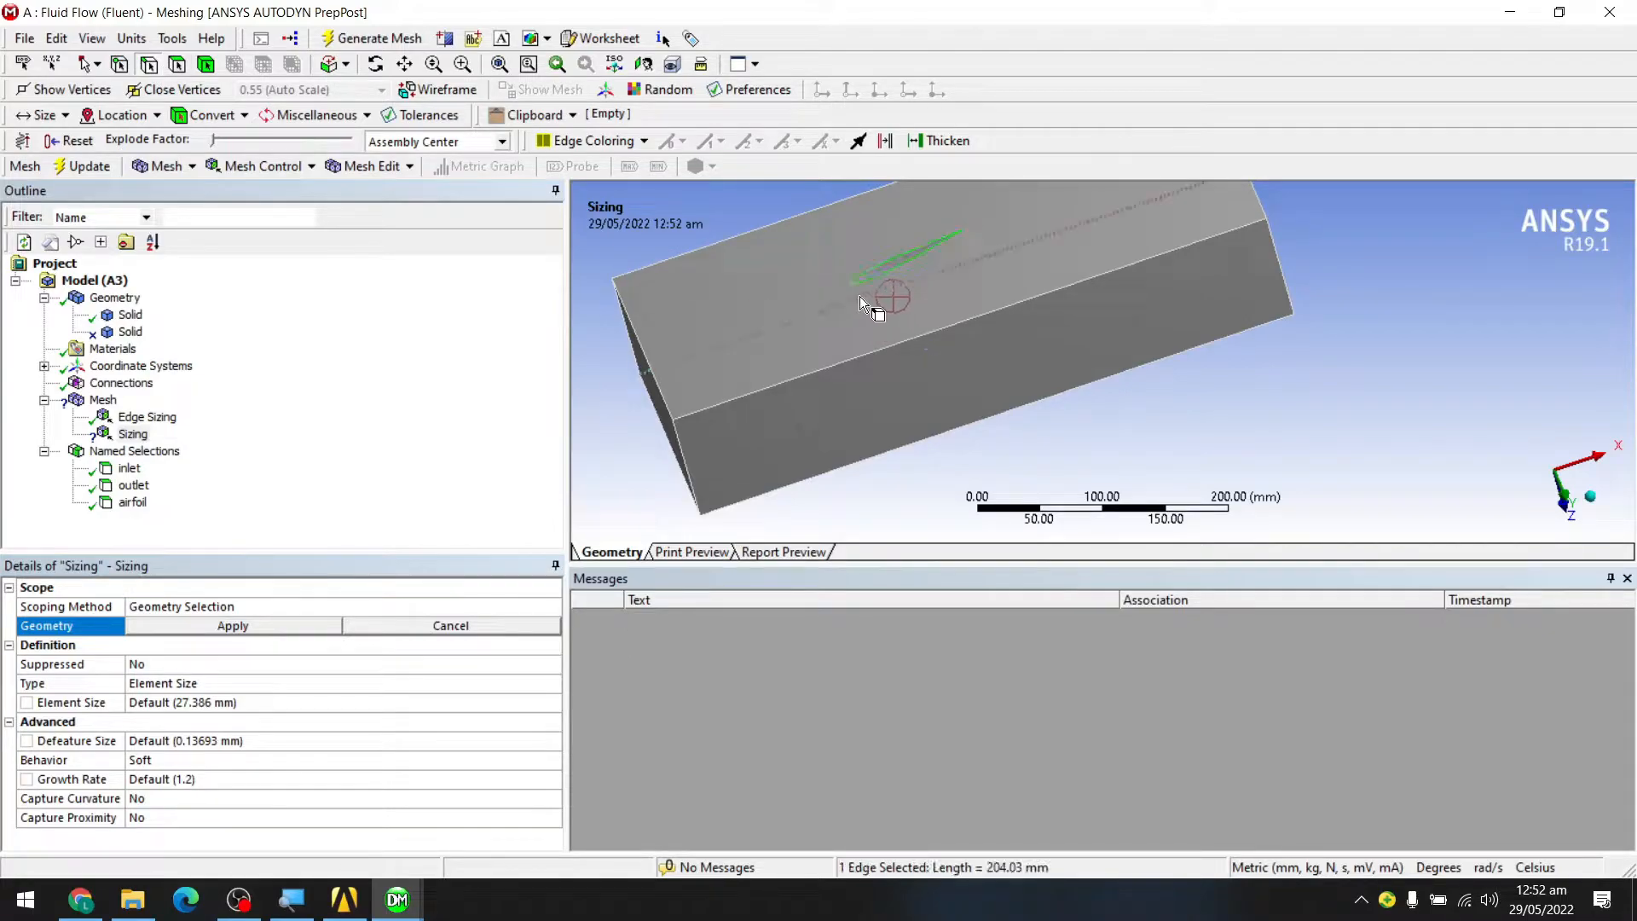
pyautogui.click(224, 626)
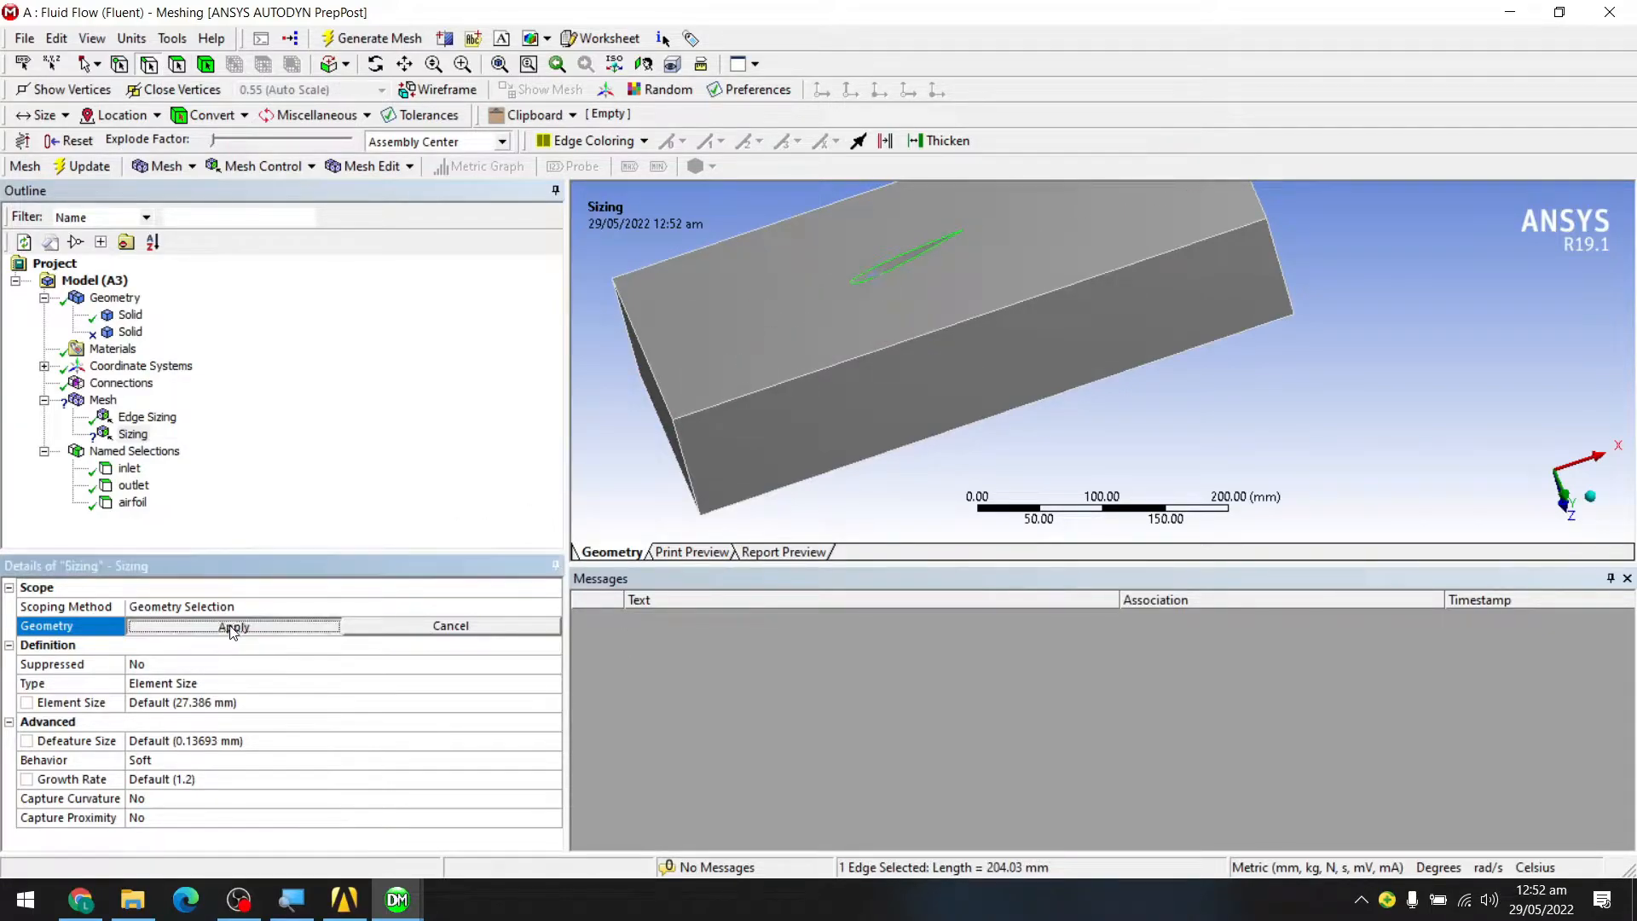
# - Enter 400 as the second edge sizing's element size and switch its type to Number of Divisions
pyautogui.click(207, 702)
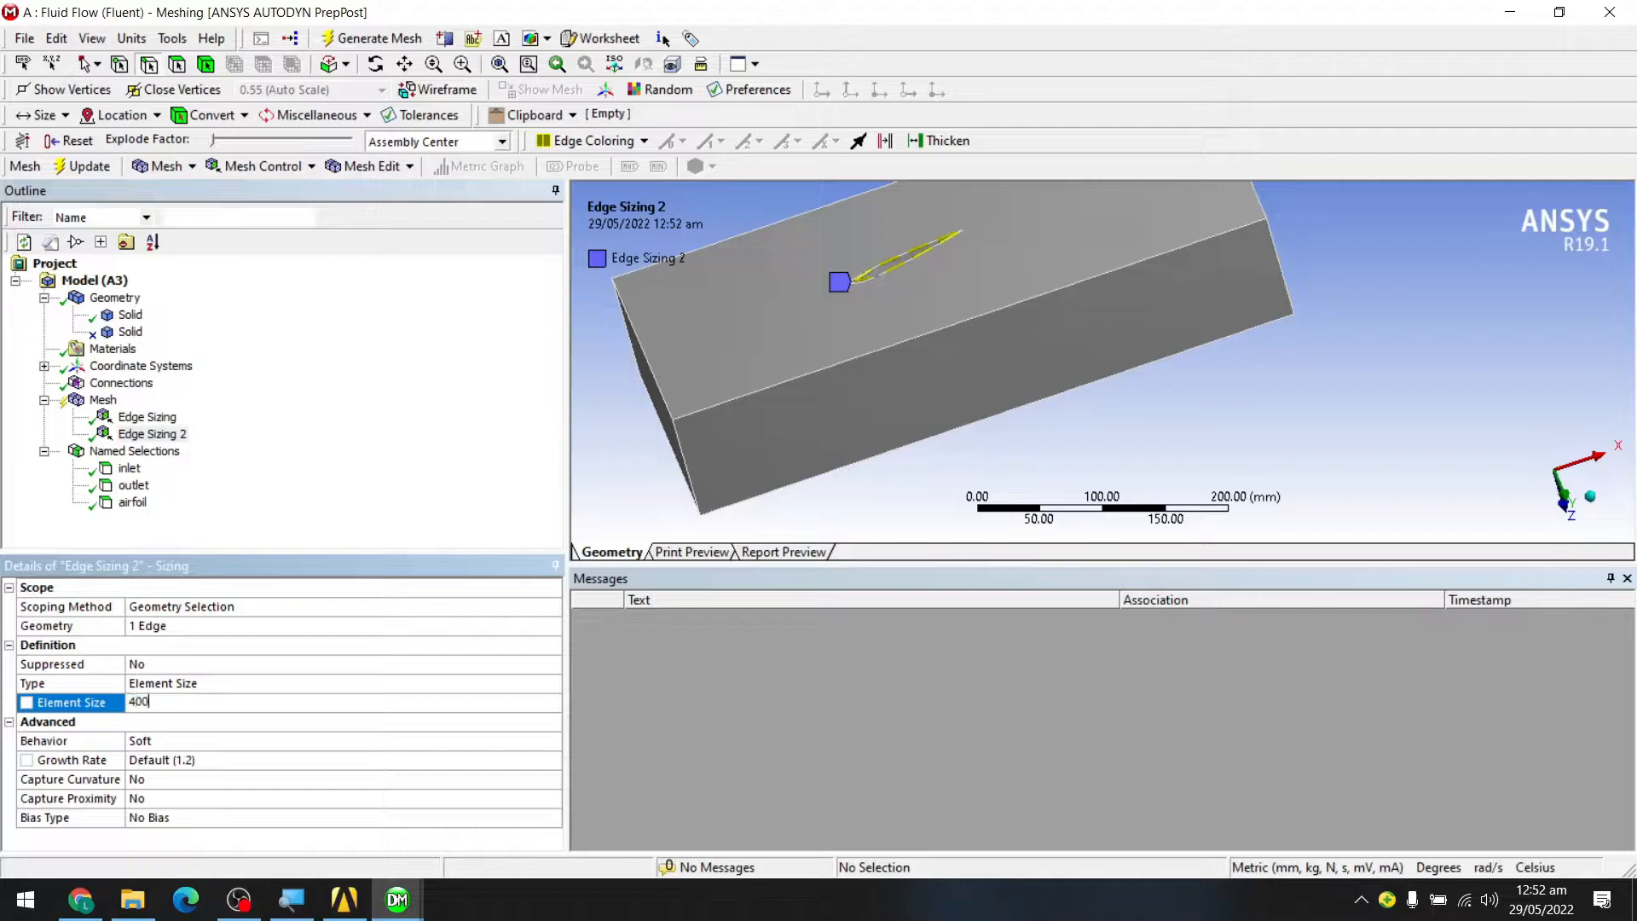
pyautogui.write('400')
pyautogui.click(478, 683)
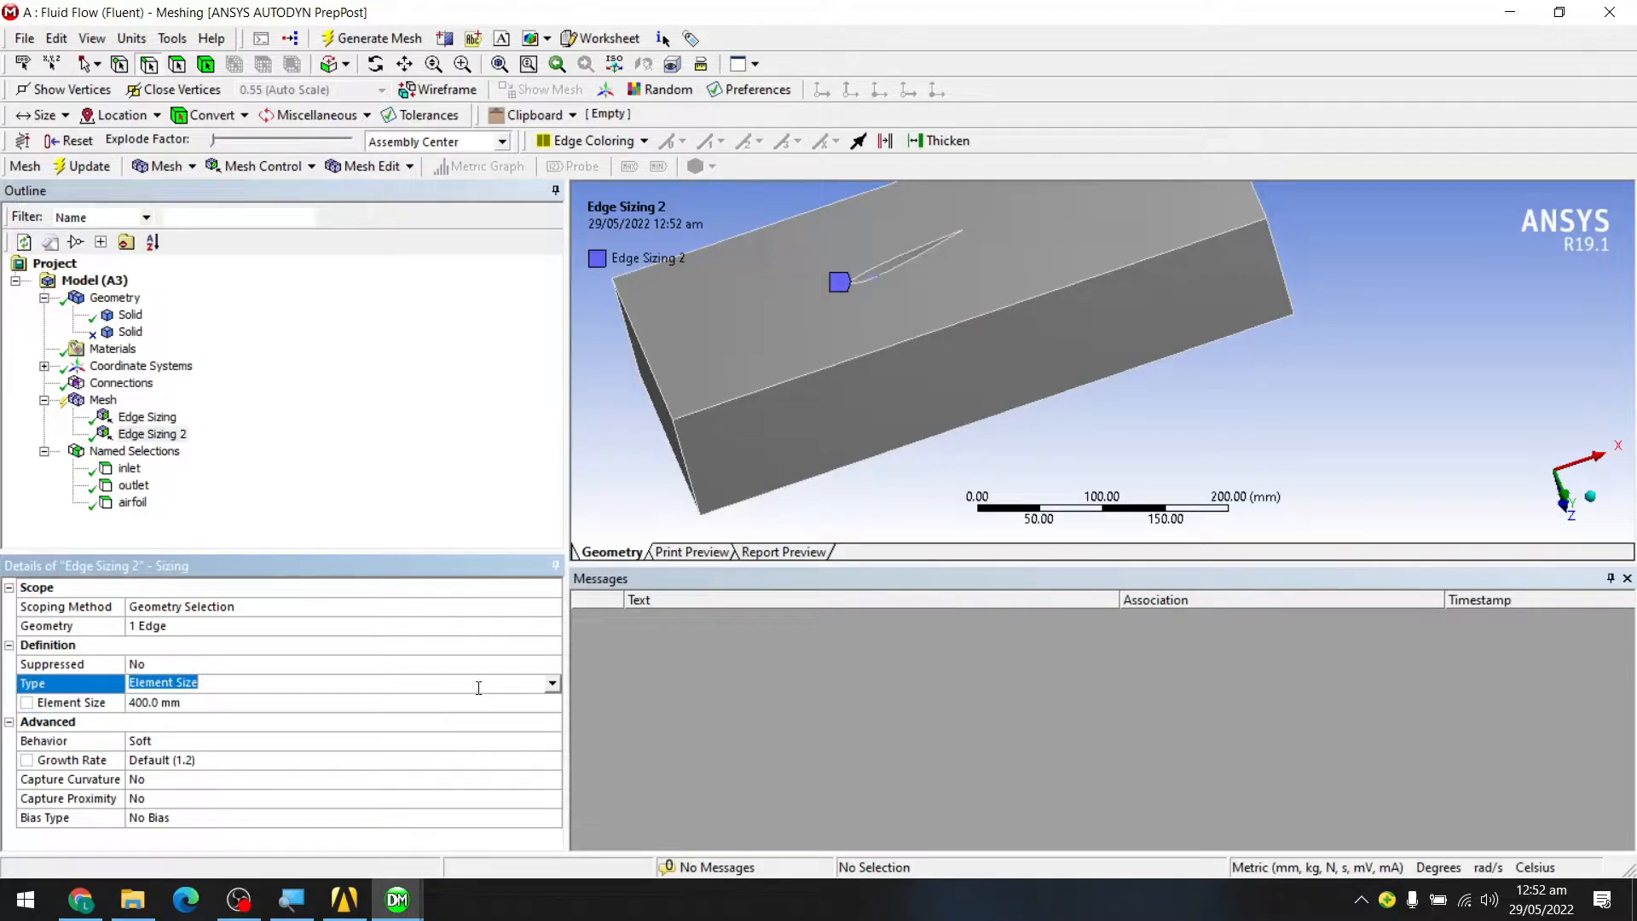
pyautogui.click(554, 682)
pyautogui.click(196, 720)
# - Examine the fluid domain from several angles, ending on a close view of the airfoil cutout
pyautogui.scroll(-3, 907, 316)
pyautogui.moveTo(907, 315); pyautogui.dragTo(931, 358, button='middle')
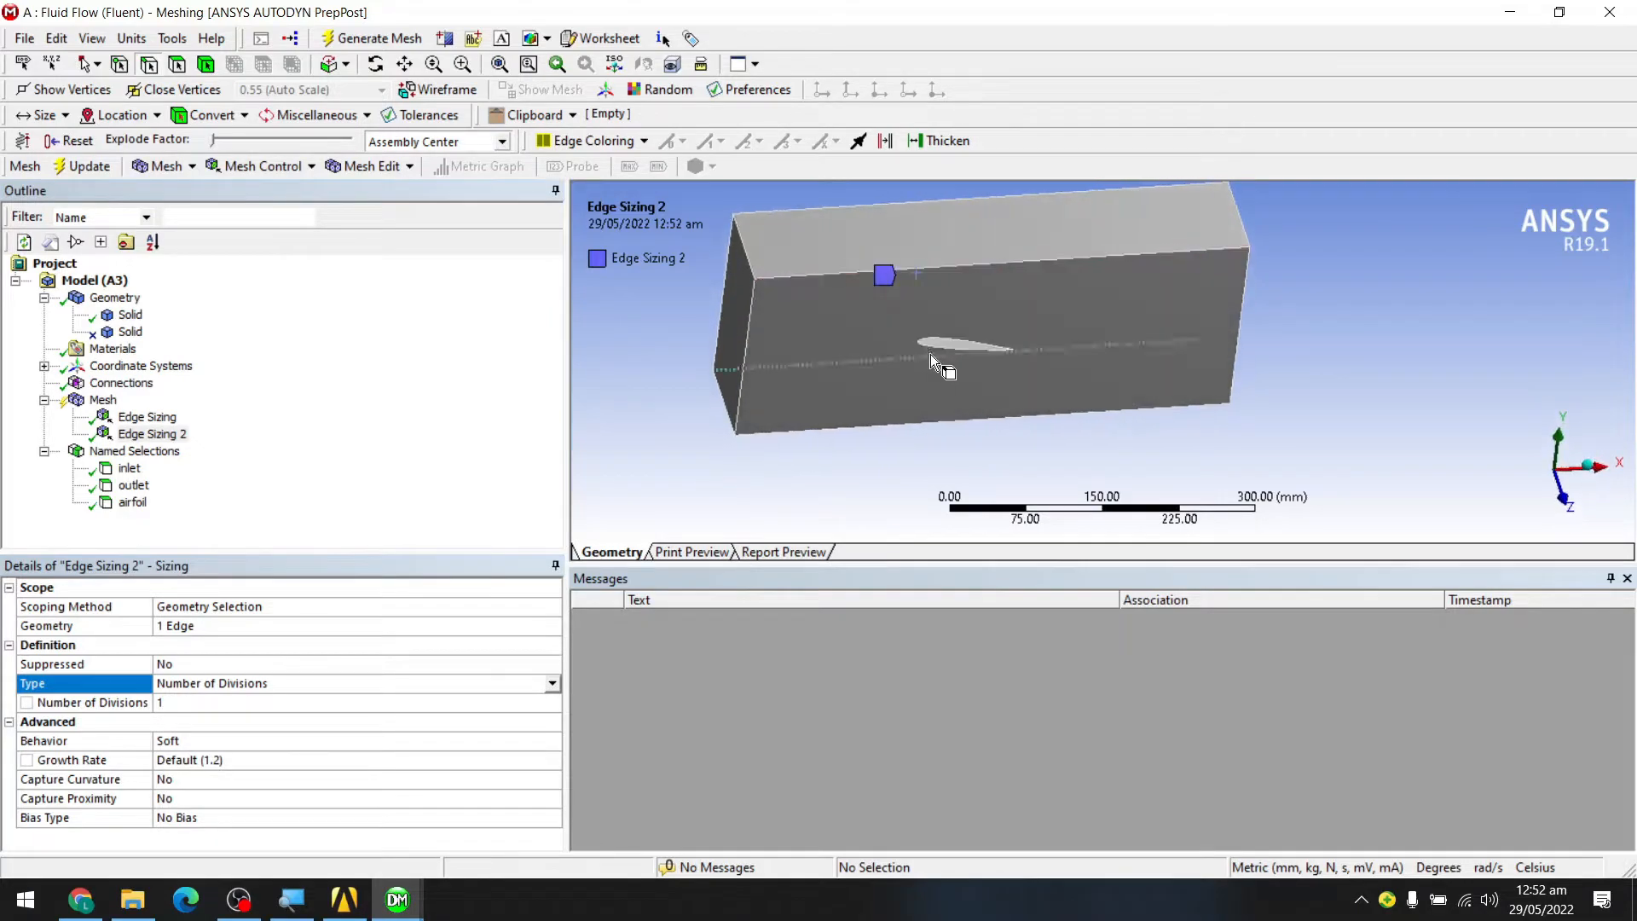
pyautogui.scroll(-4, 936, 356)
pyautogui.moveTo(993, 439); pyautogui.dragTo(983, 407, button='middle')
pyautogui.scroll(-4, 1048, 334)
pyautogui.scroll(4, 1051, 343)
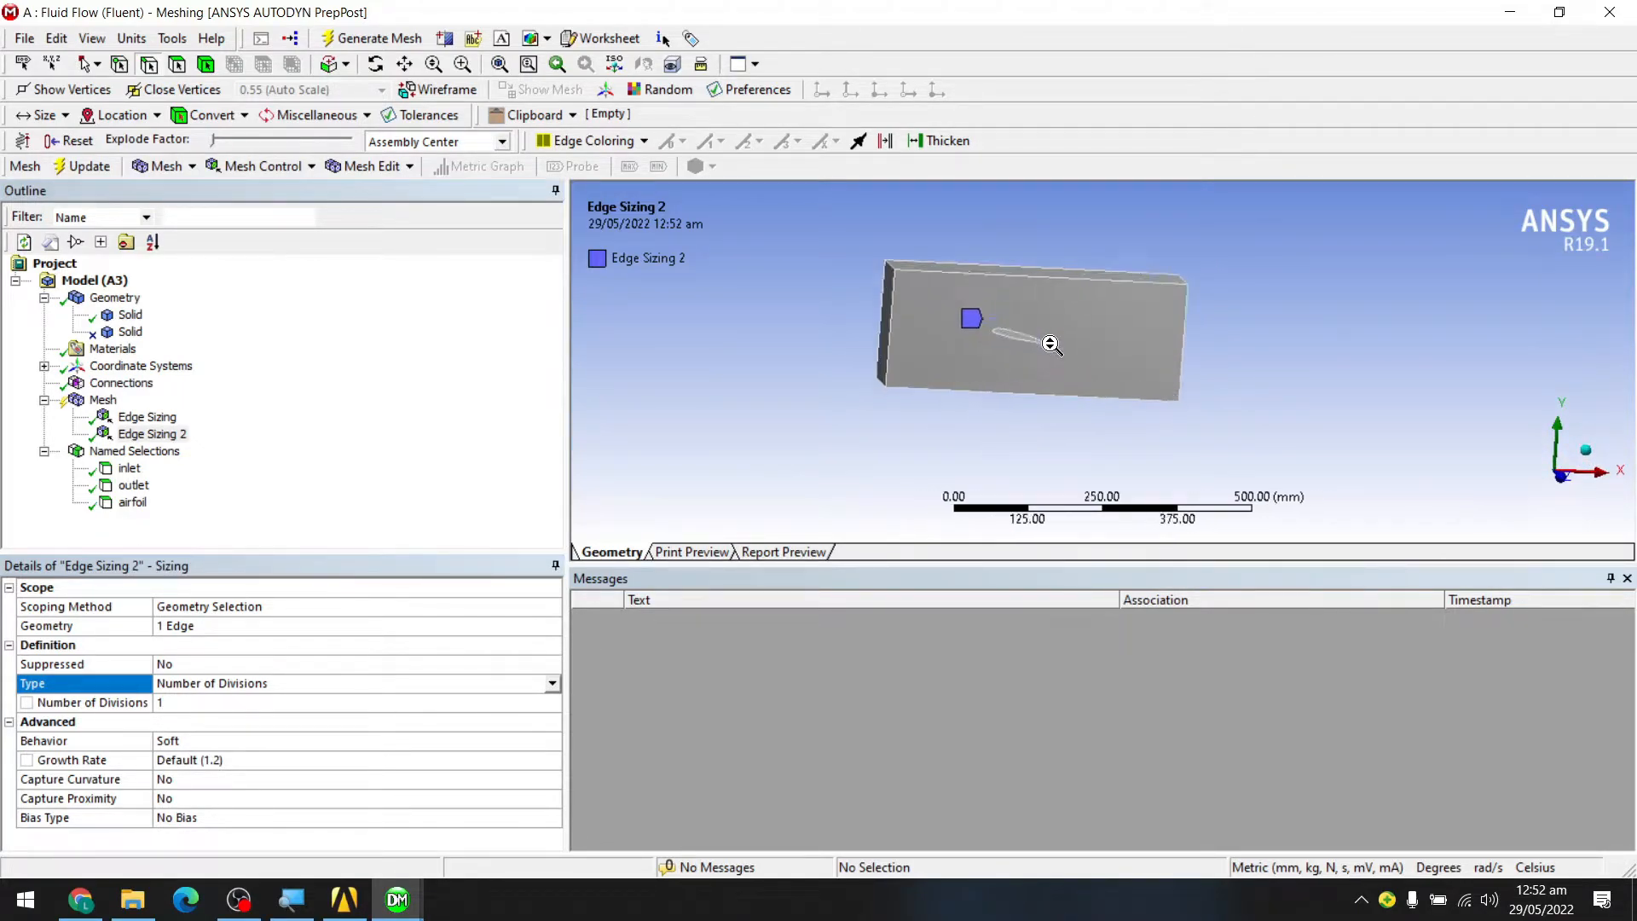
pyautogui.scroll(5, 877, 309)
pyautogui.scroll(-3, 793, 281)
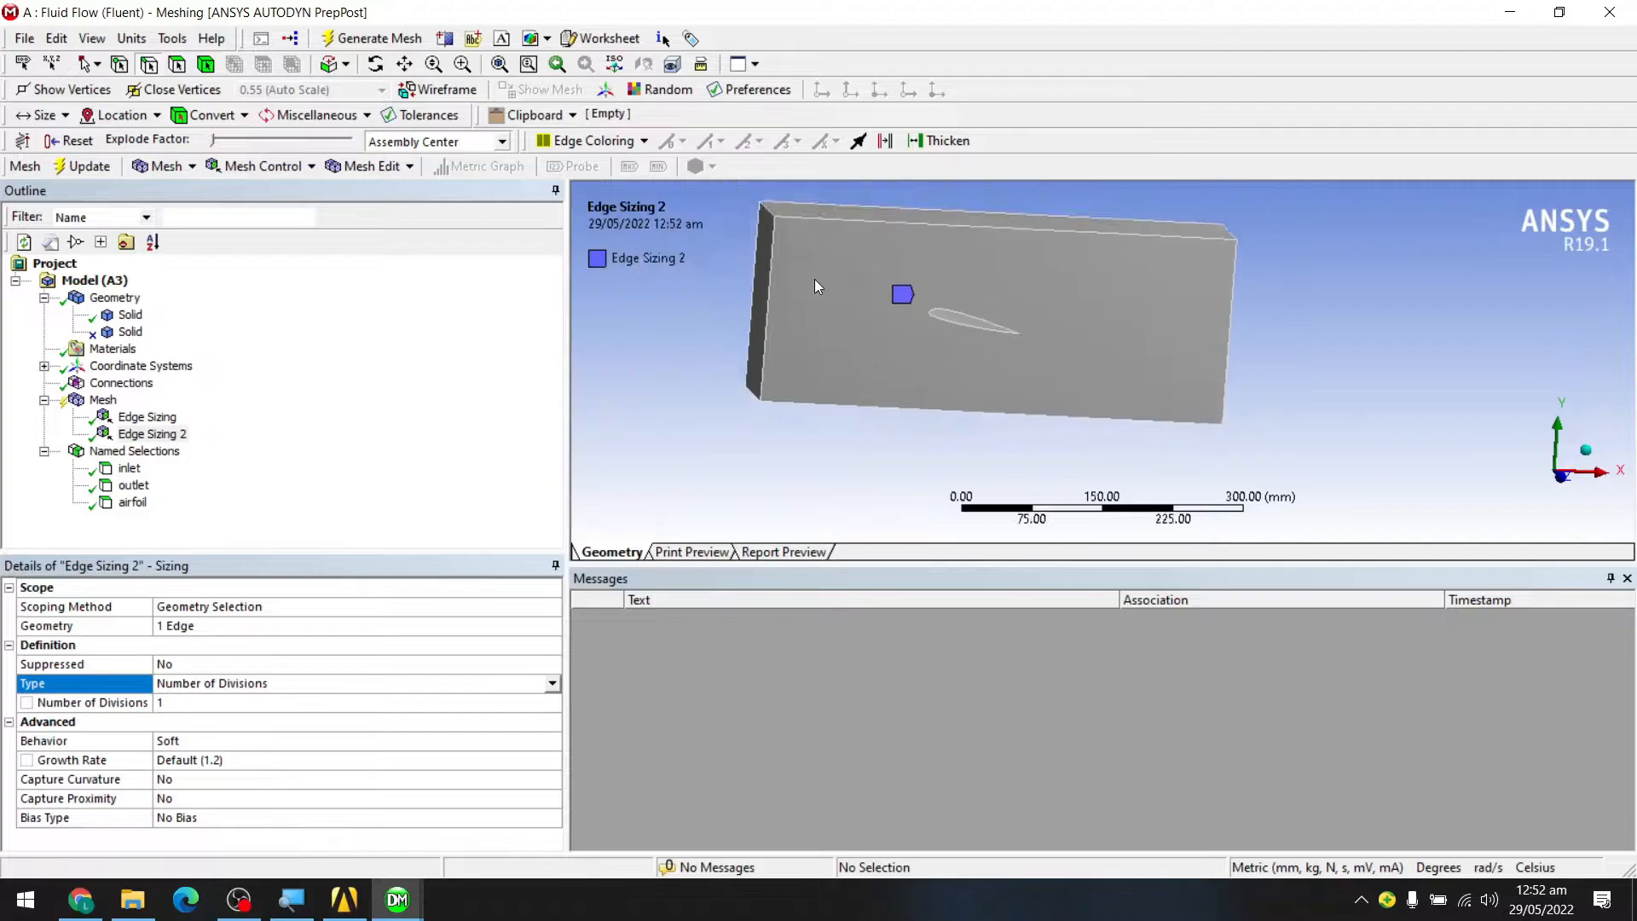
pyautogui.scroll(4, 810, 282)
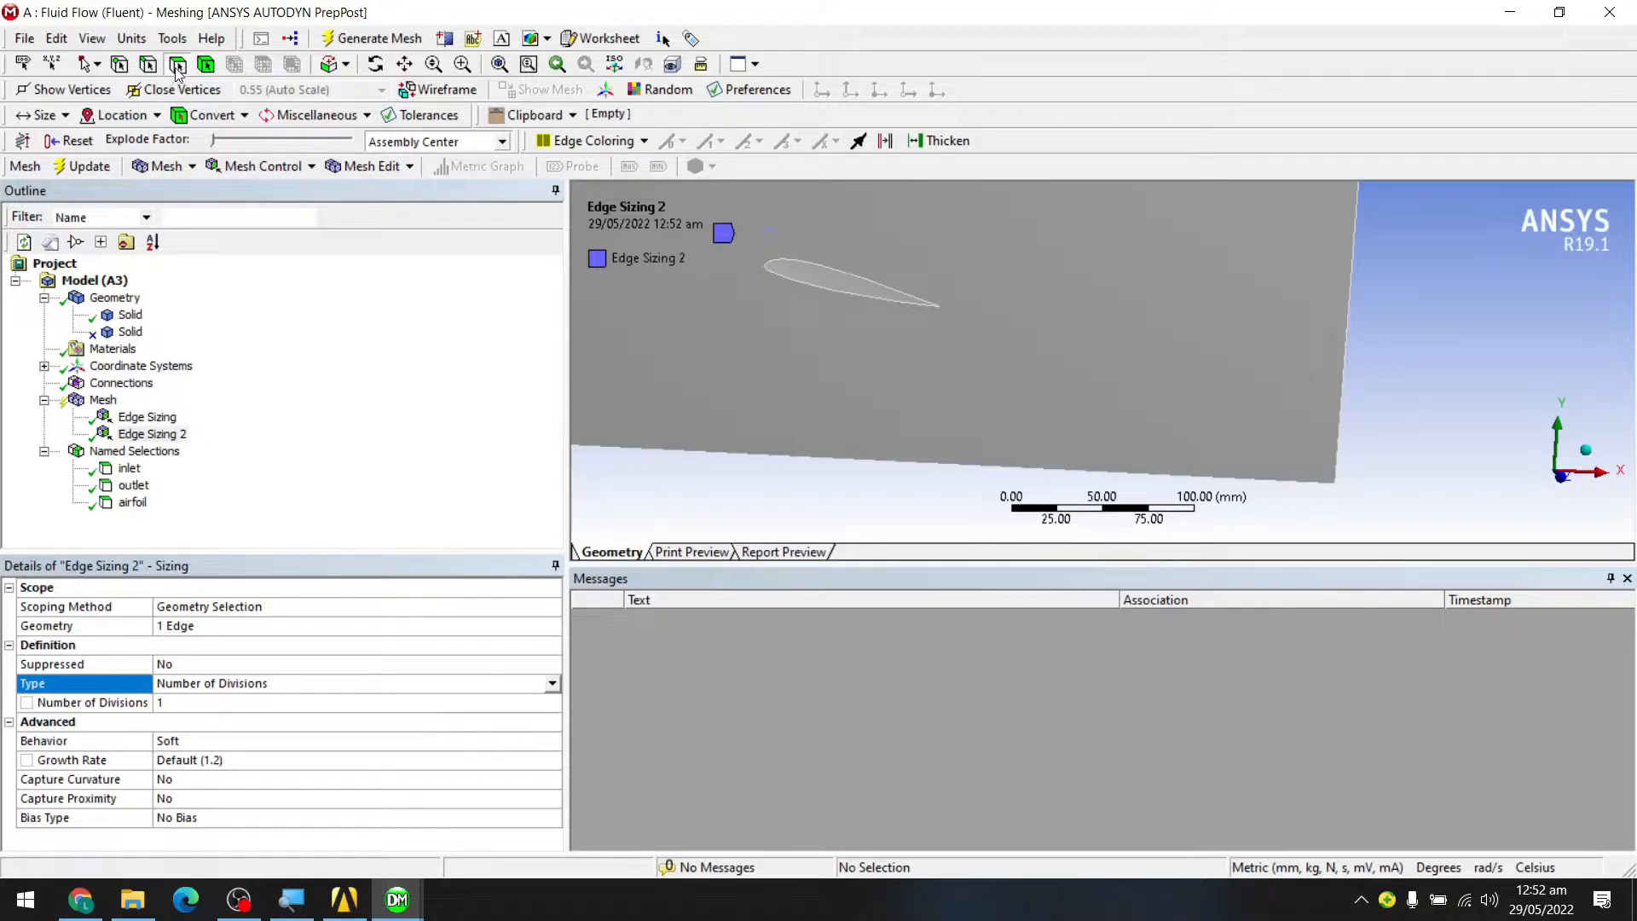
# - Insert a third mesh sizing and scope it to the airfoil surface running through the fluid domain
pyautogui.rightClick(96, 398)
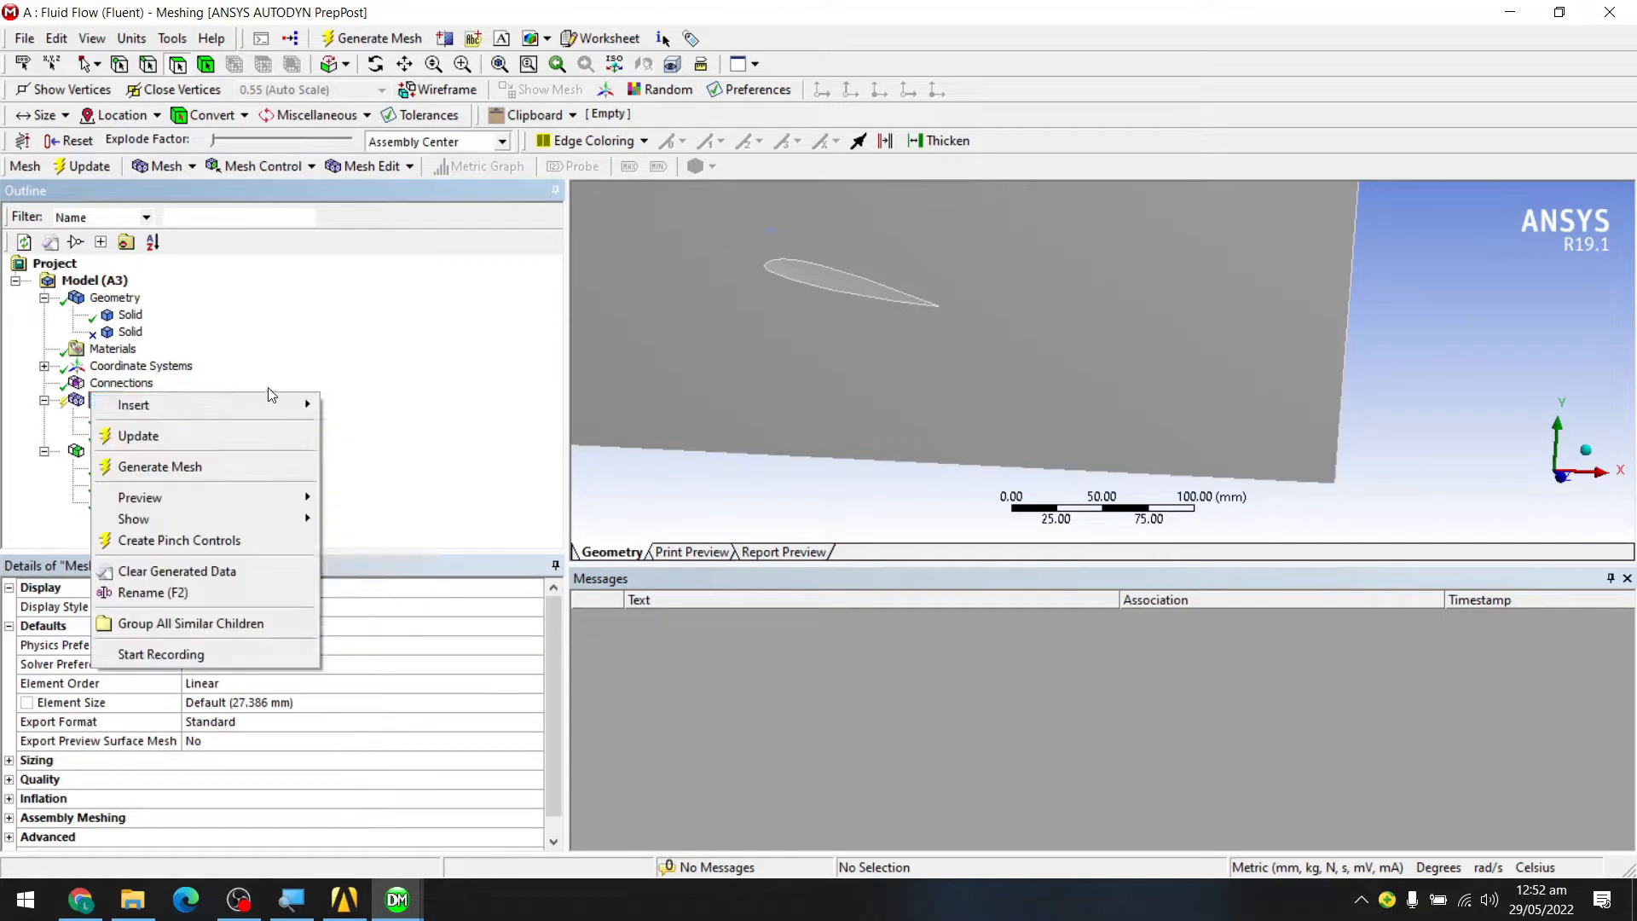
pyautogui.moveTo(251, 393)
pyautogui.click(356, 435)
pyautogui.moveTo(612, 422); pyautogui.dragTo(687, 240, button='middle')
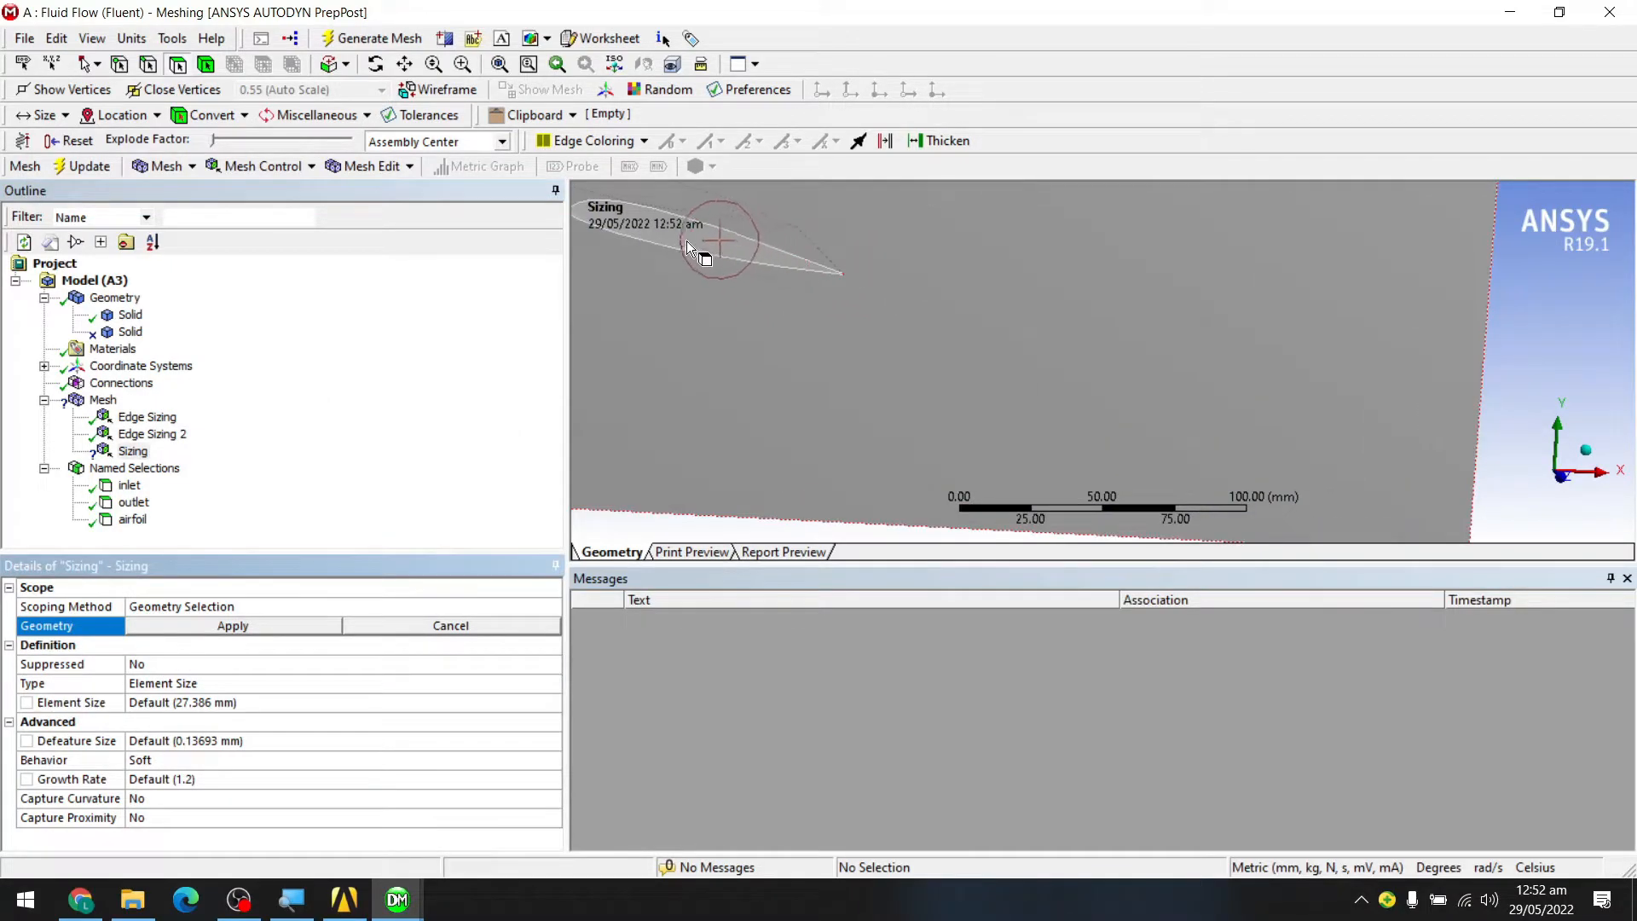
pyautogui.keyDown('ctrl'); pyautogui.moveTo(722, 314); pyautogui.dragTo(1013, 414, button='middle'); pyautogui.keyUp('ctrl')
pyautogui.scroll(4, 972, 367)
pyautogui.scroll(5, 848, 345)
pyautogui.keyDown('ctrl'); pyautogui.moveTo(888, 319); pyautogui.dragTo(742, 300, button='middle'); pyautogui.keyUp('ctrl')
pyautogui.click(867, 276)
pyautogui.scroll(-4, 799, 310)
pyautogui.click(244, 607)
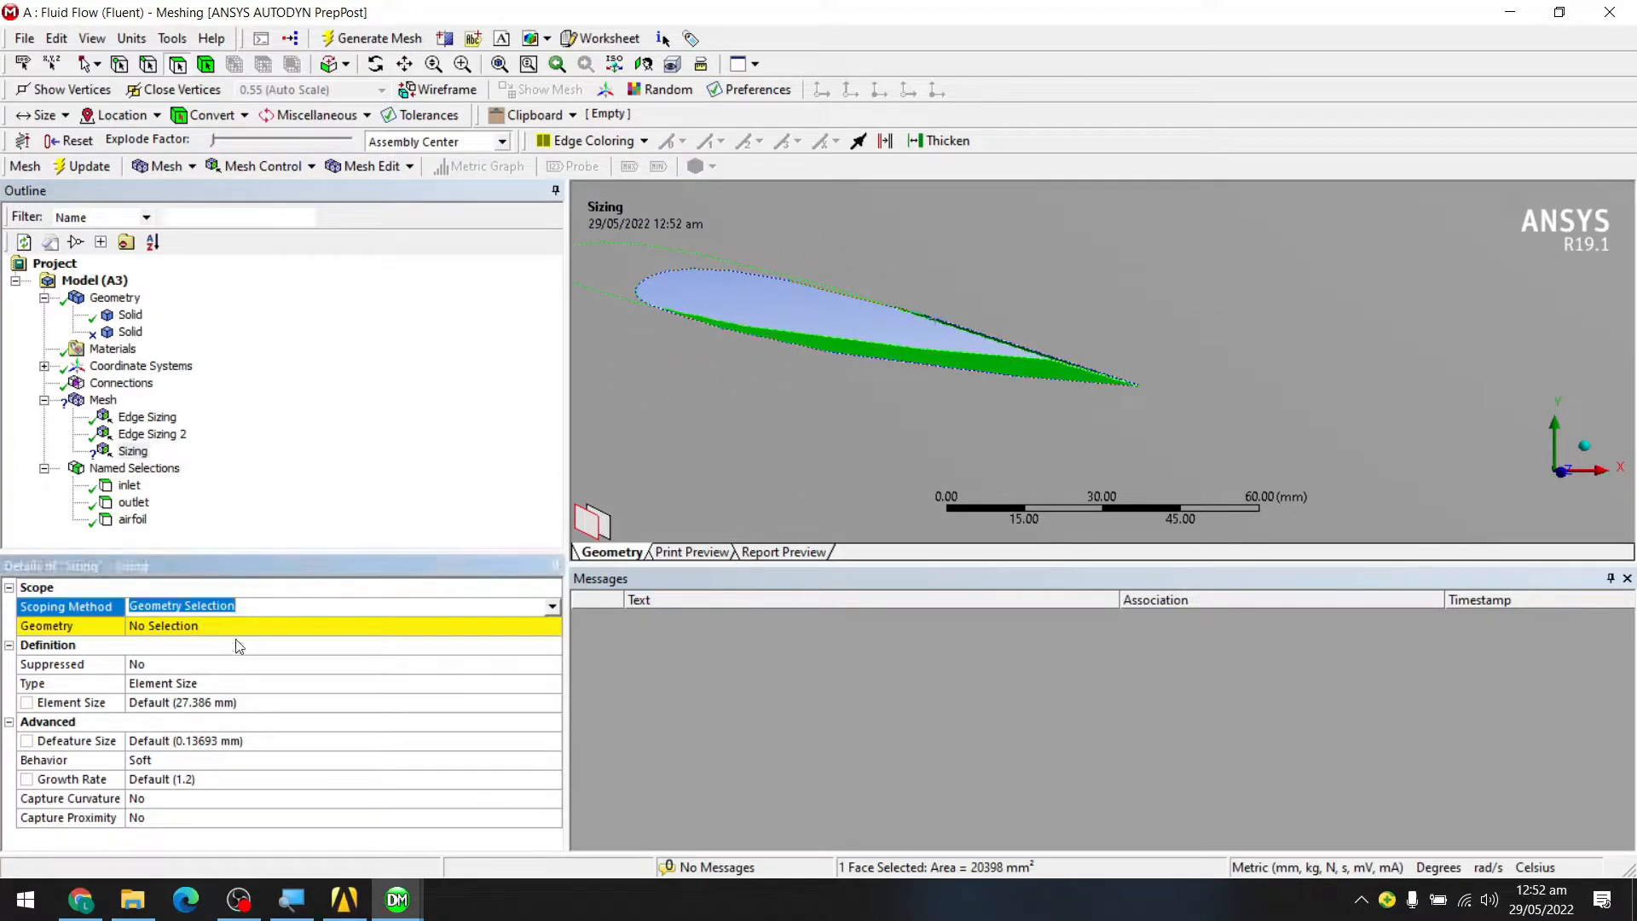
pyautogui.click(239, 627)
pyautogui.click(282, 627)
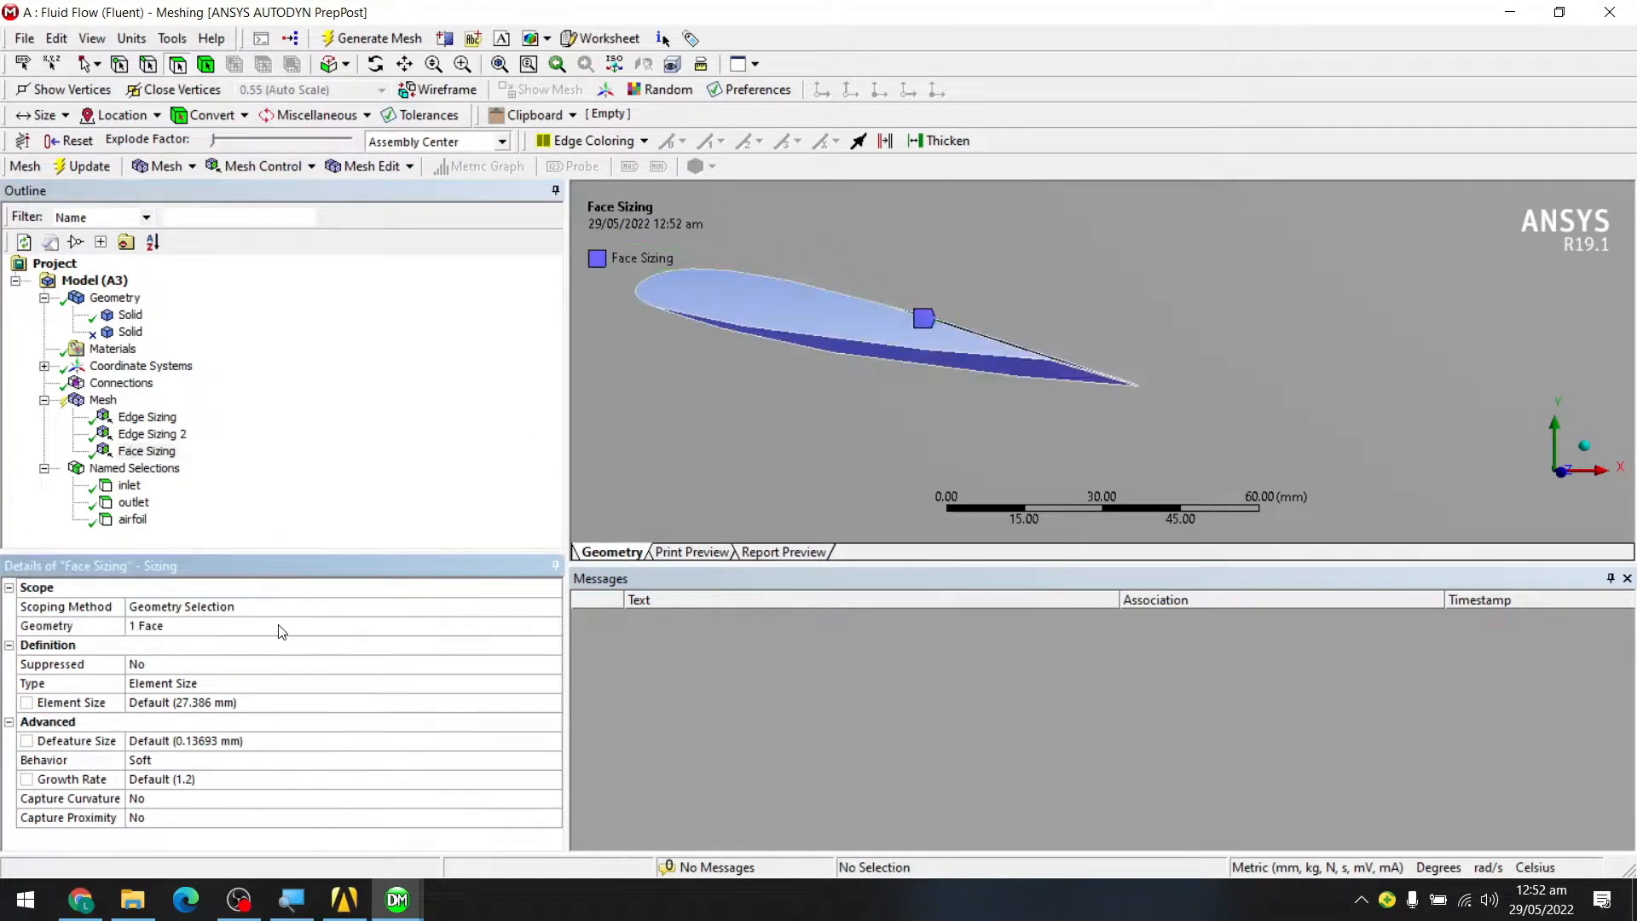
# - Keep the airfoil face sizing's type as Element Size and set its element size to 4 mm
pyautogui.moveTo(871, 291); pyautogui.dragTo(861, 299, button='middle')
pyautogui.click(207, 680)
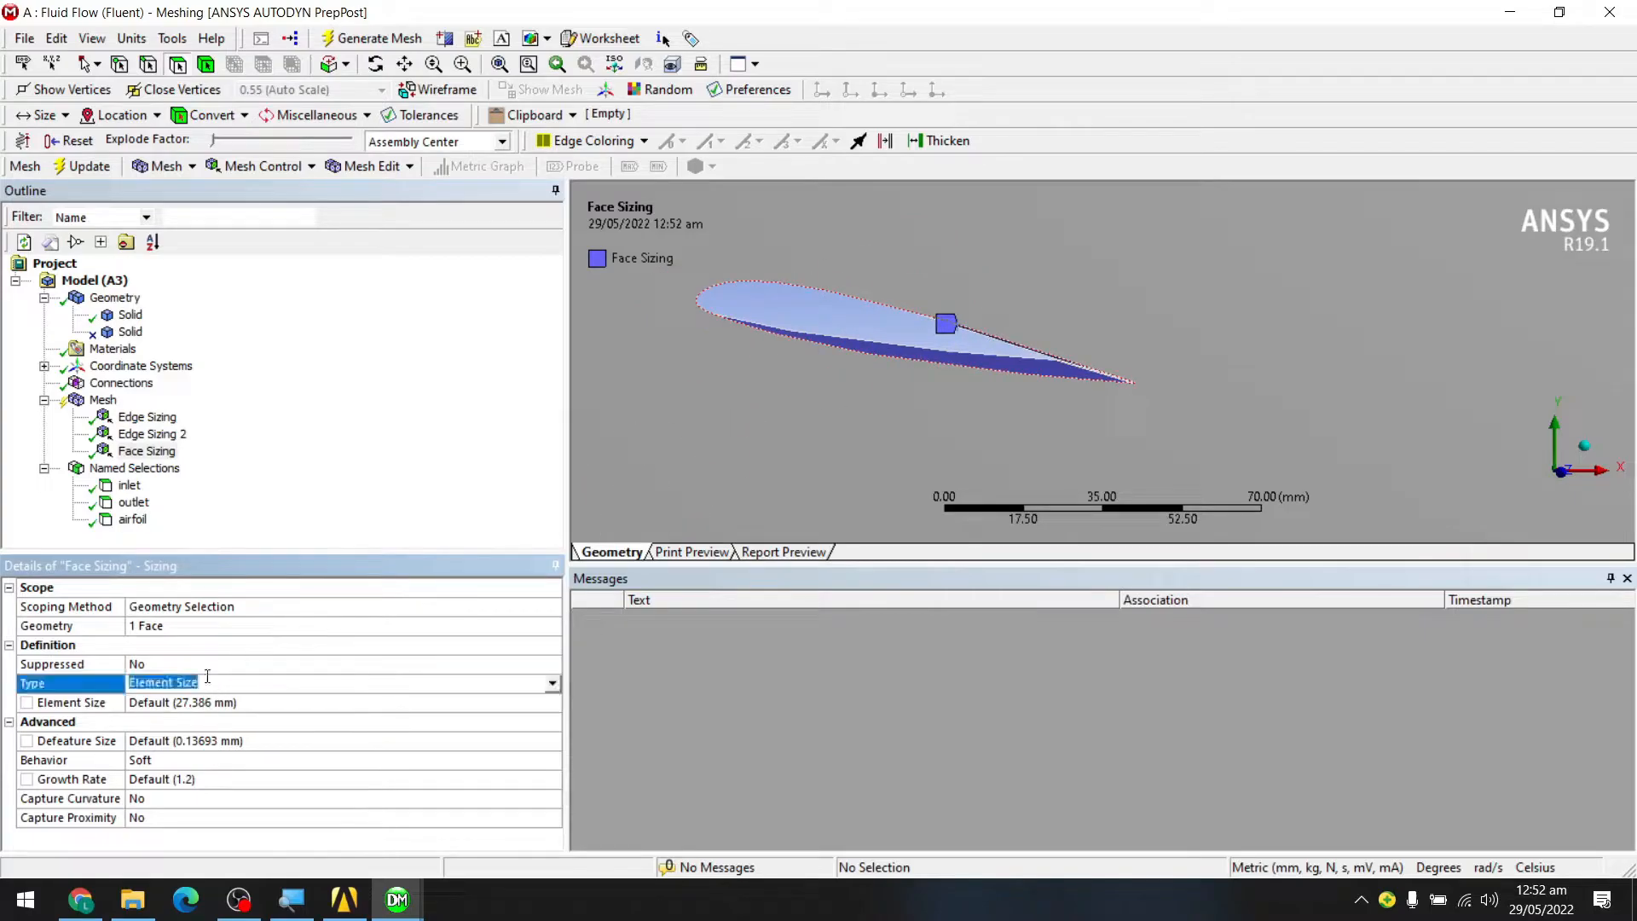
pyautogui.click(553, 684)
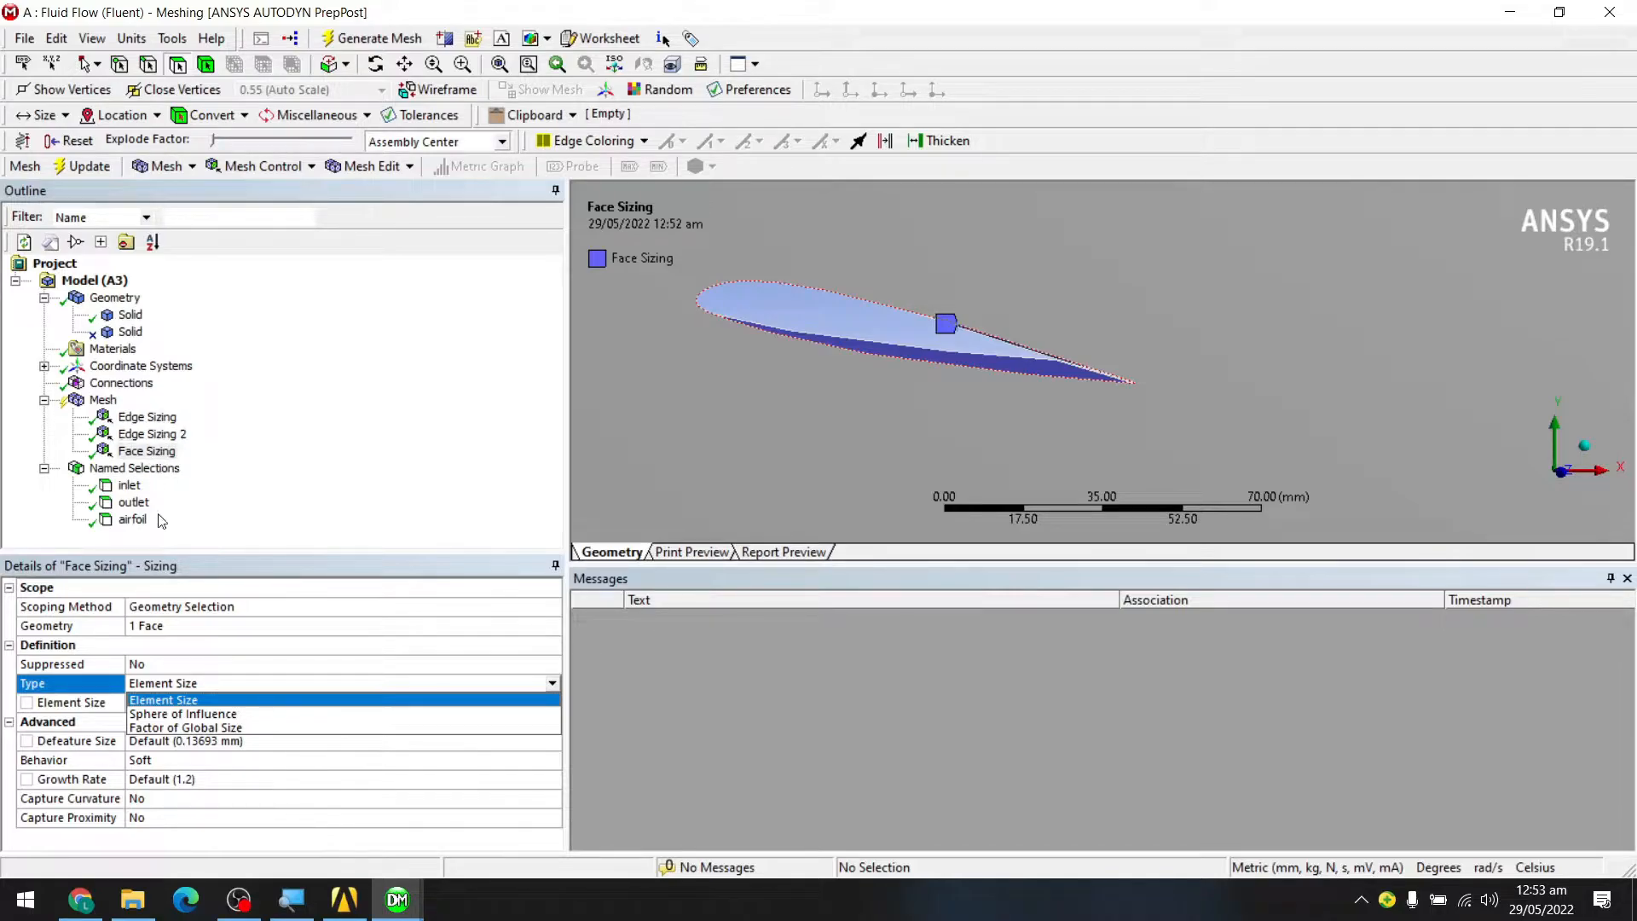
pyautogui.click(242, 706)
pyautogui.click(266, 701)
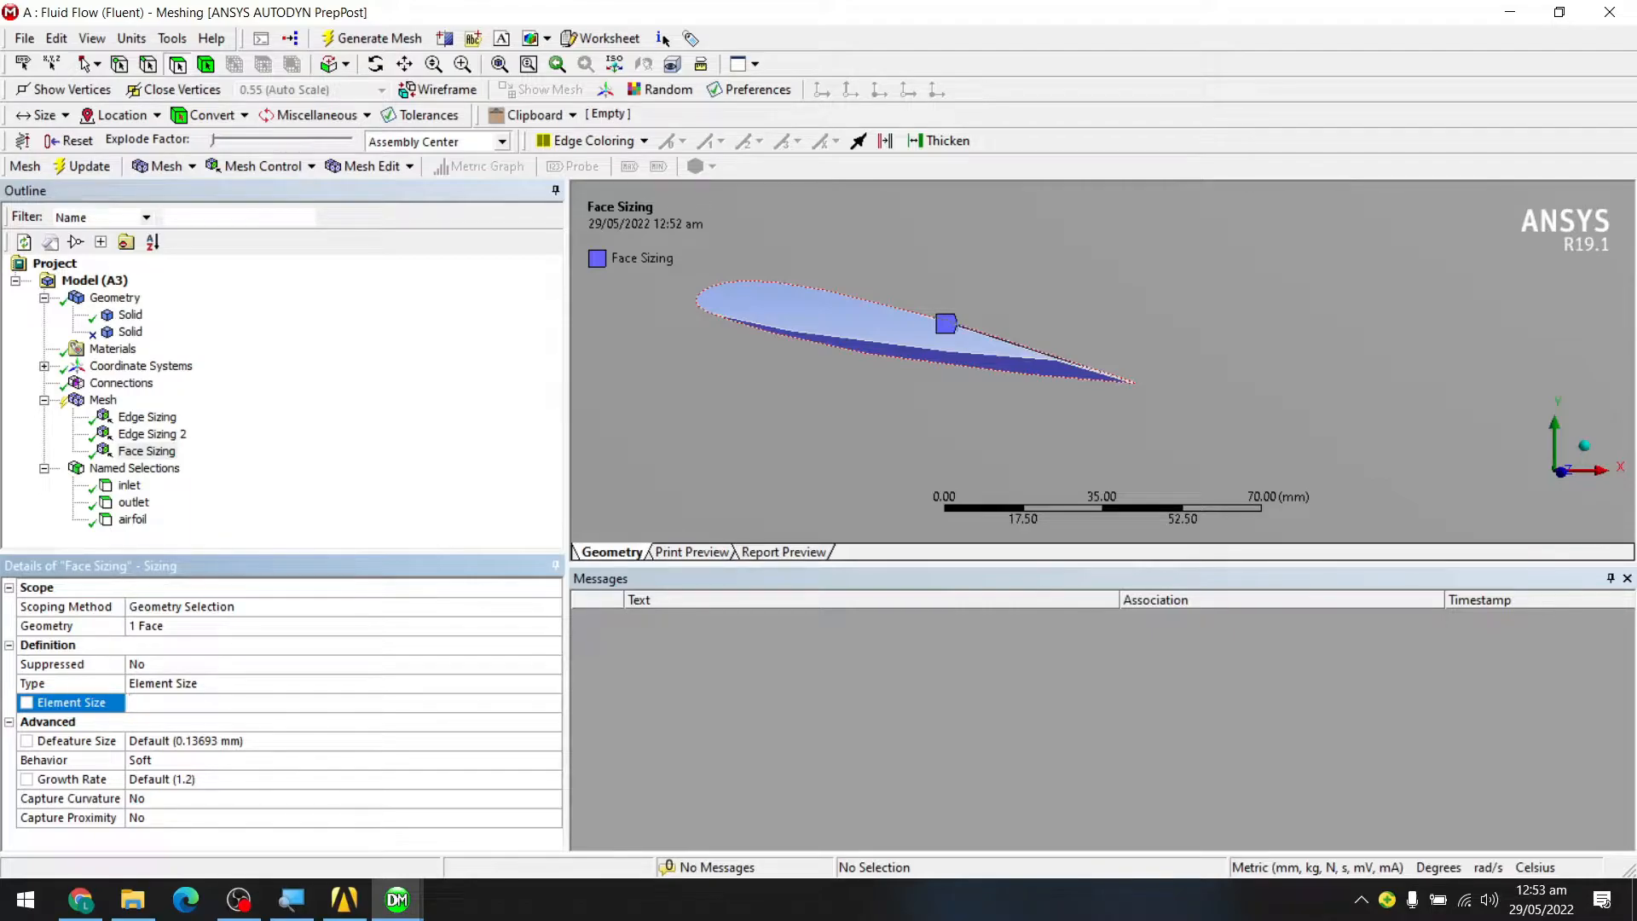
pyautogui.write('4')
pyautogui.press('Return')
# - Examine the airfoil face covered by the face sizing from above and below
pyautogui.scroll(-3, 866, 362)
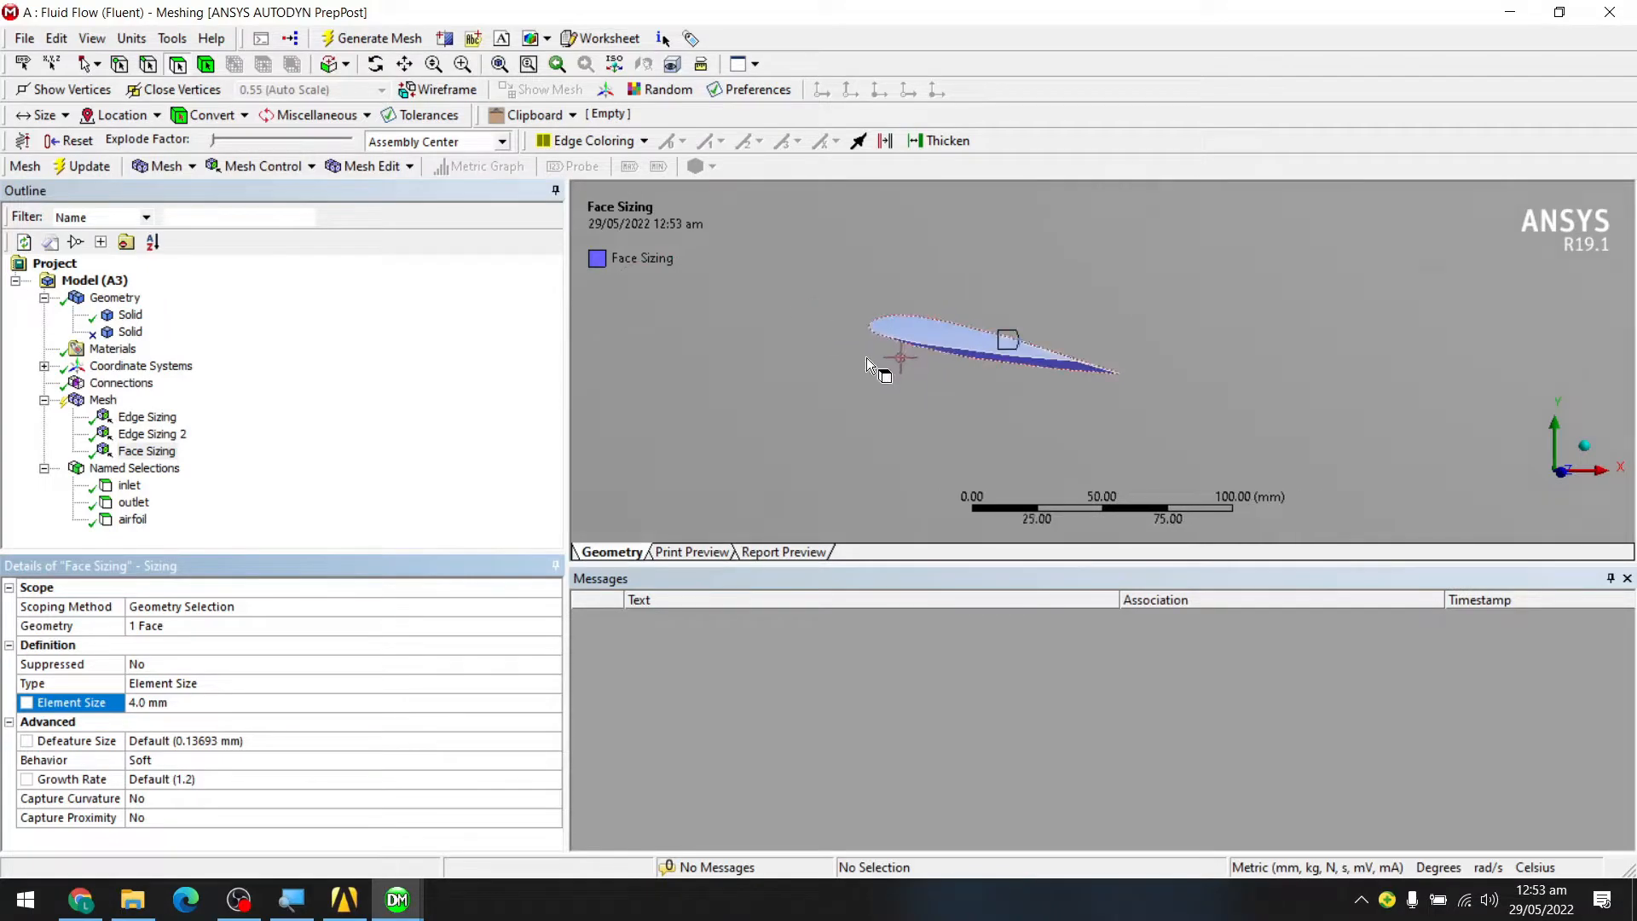
pyautogui.click(396, 484)
pyautogui.scroll(-3, 1047, 433)
pyautogui.scroll(6, 994, 365)
pyautogui.moveTo(982, 365); pyautogui.dragTo(883, 279, button='middle')
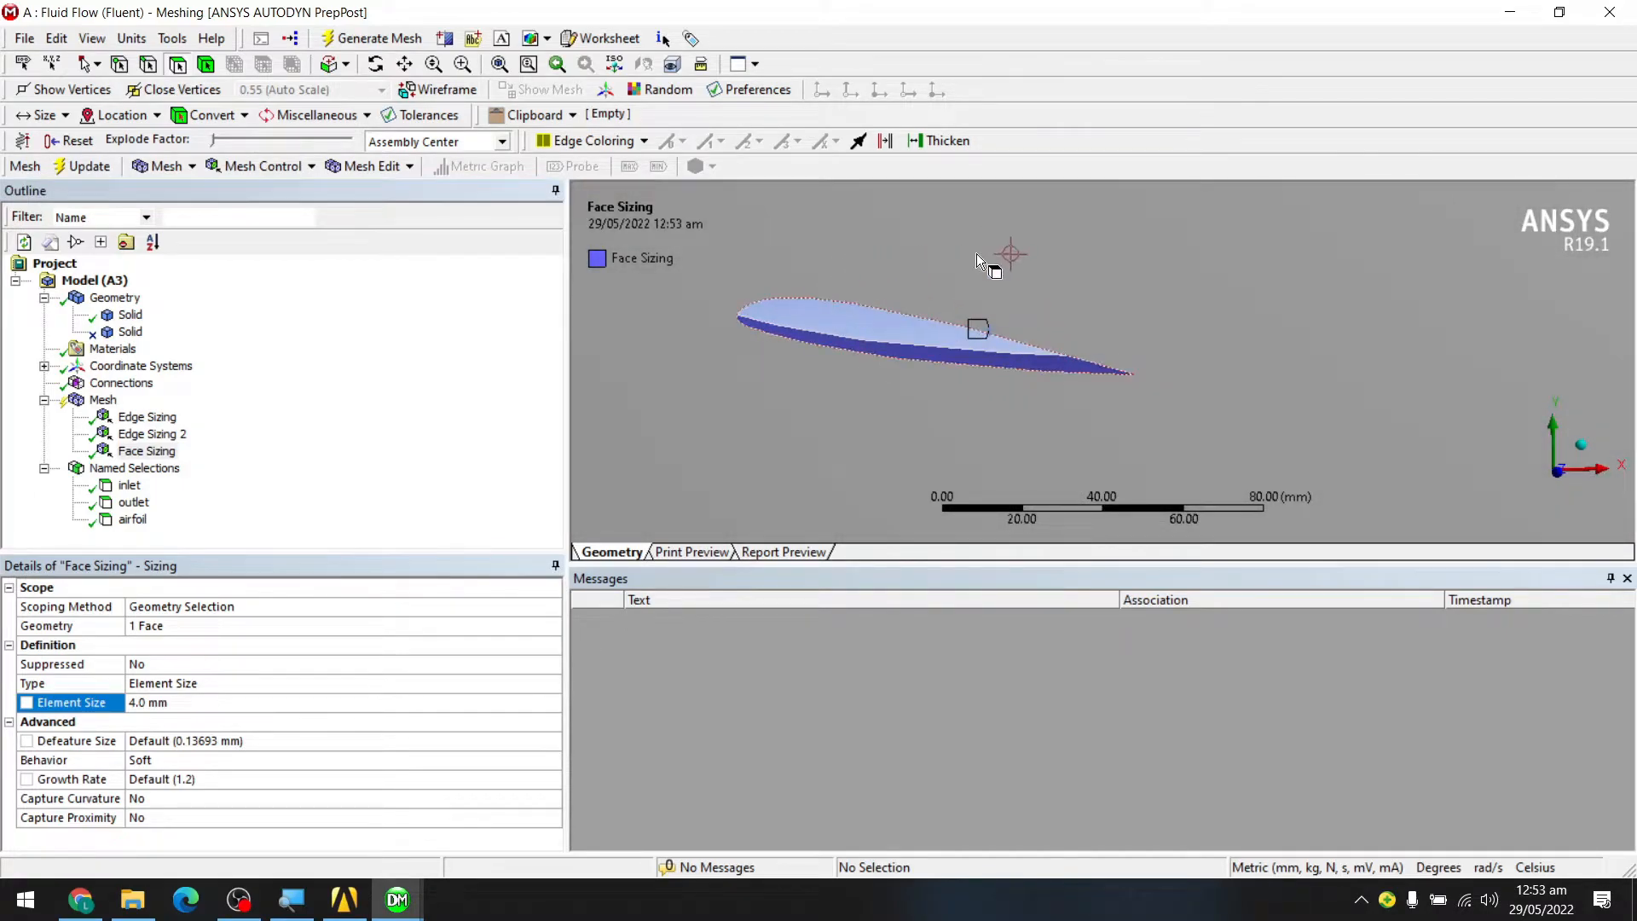
pyautogui.scroll(2, 979, 330)
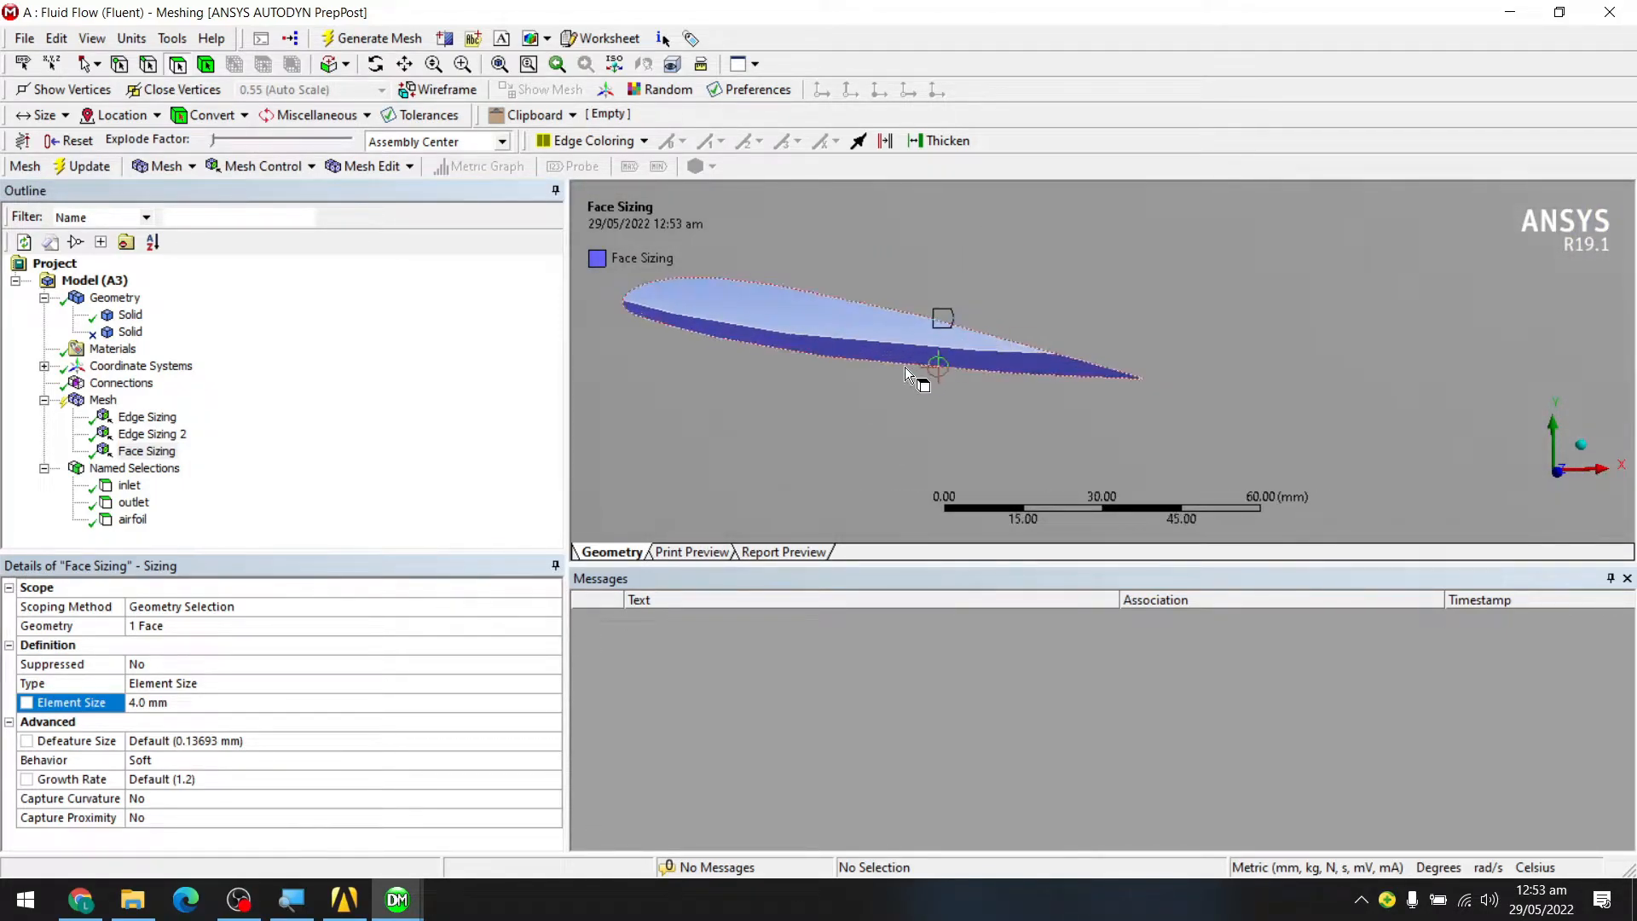
pyautogui.moveTo(887, 360); pyautogui.dragTo(878, 409, button='middle')
pyautogui.click(363, 465)
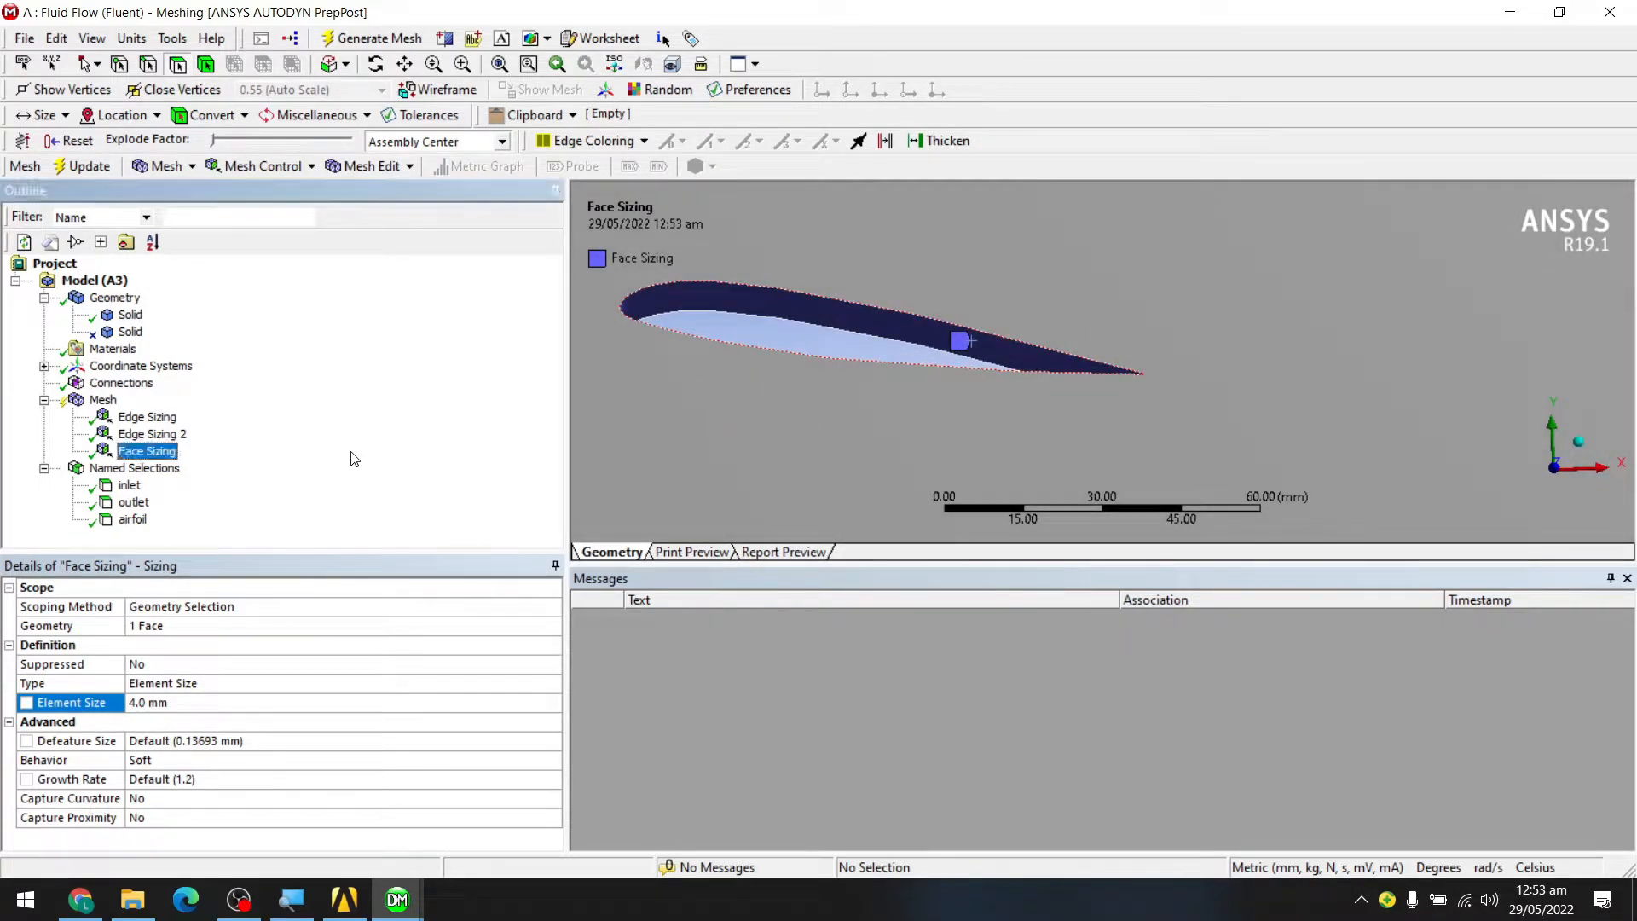
# - Insert an Inflation control under the mesh
pyautogui.click(82, 402)
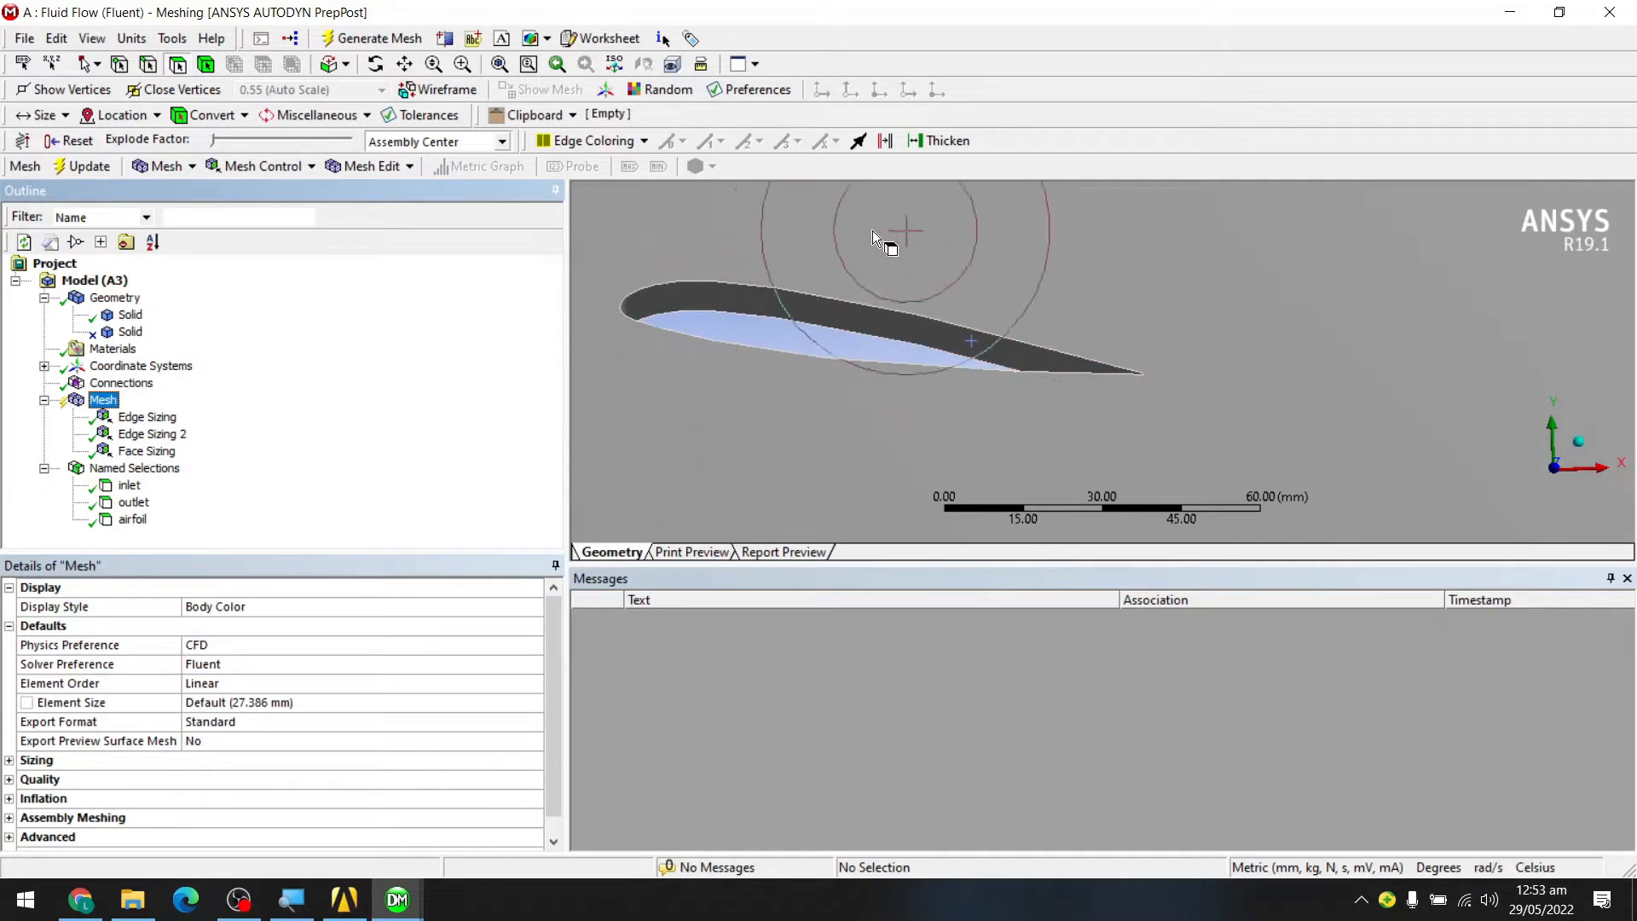
pyautogui.rightClick(102, 401)
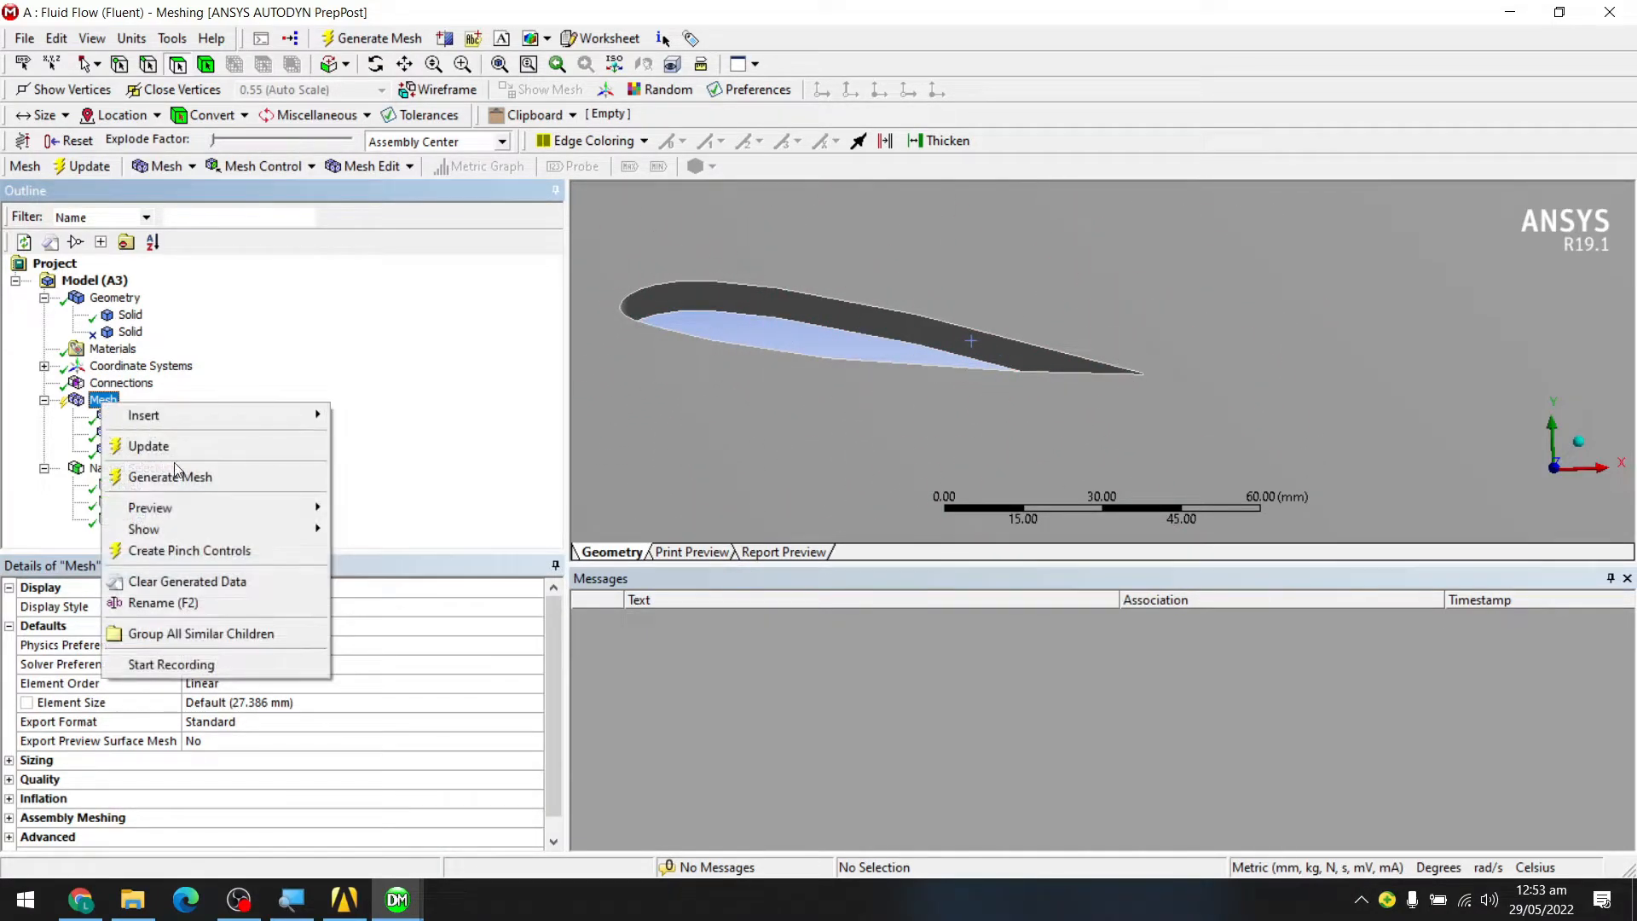
pyautogui.moveTo(189, 413)
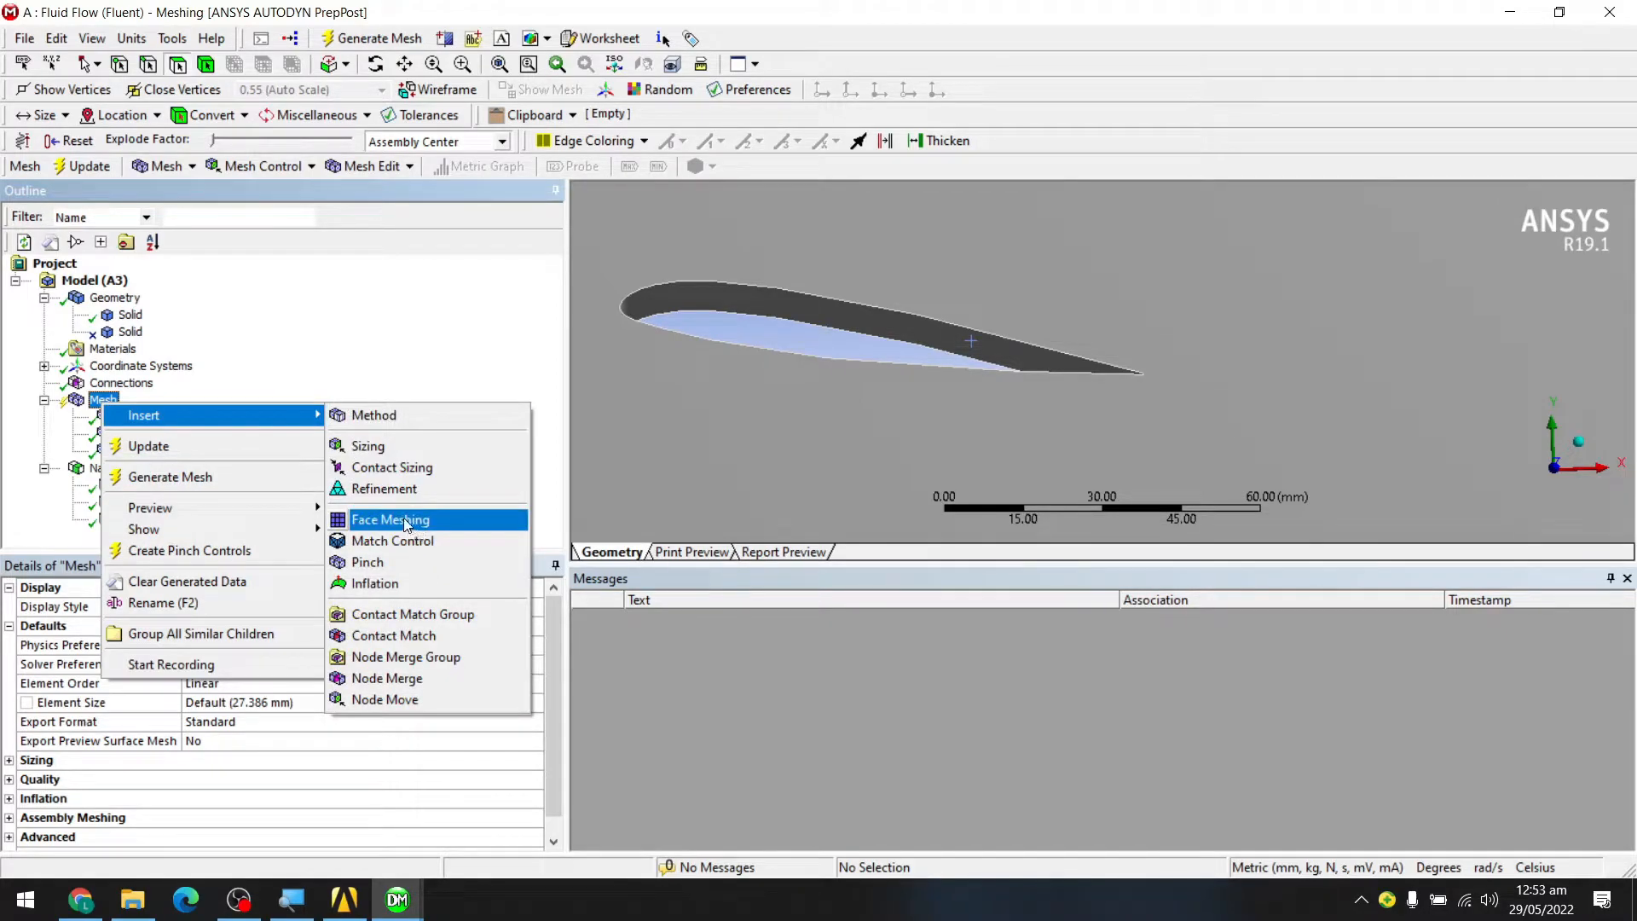
pyautogui.click(404, 593)
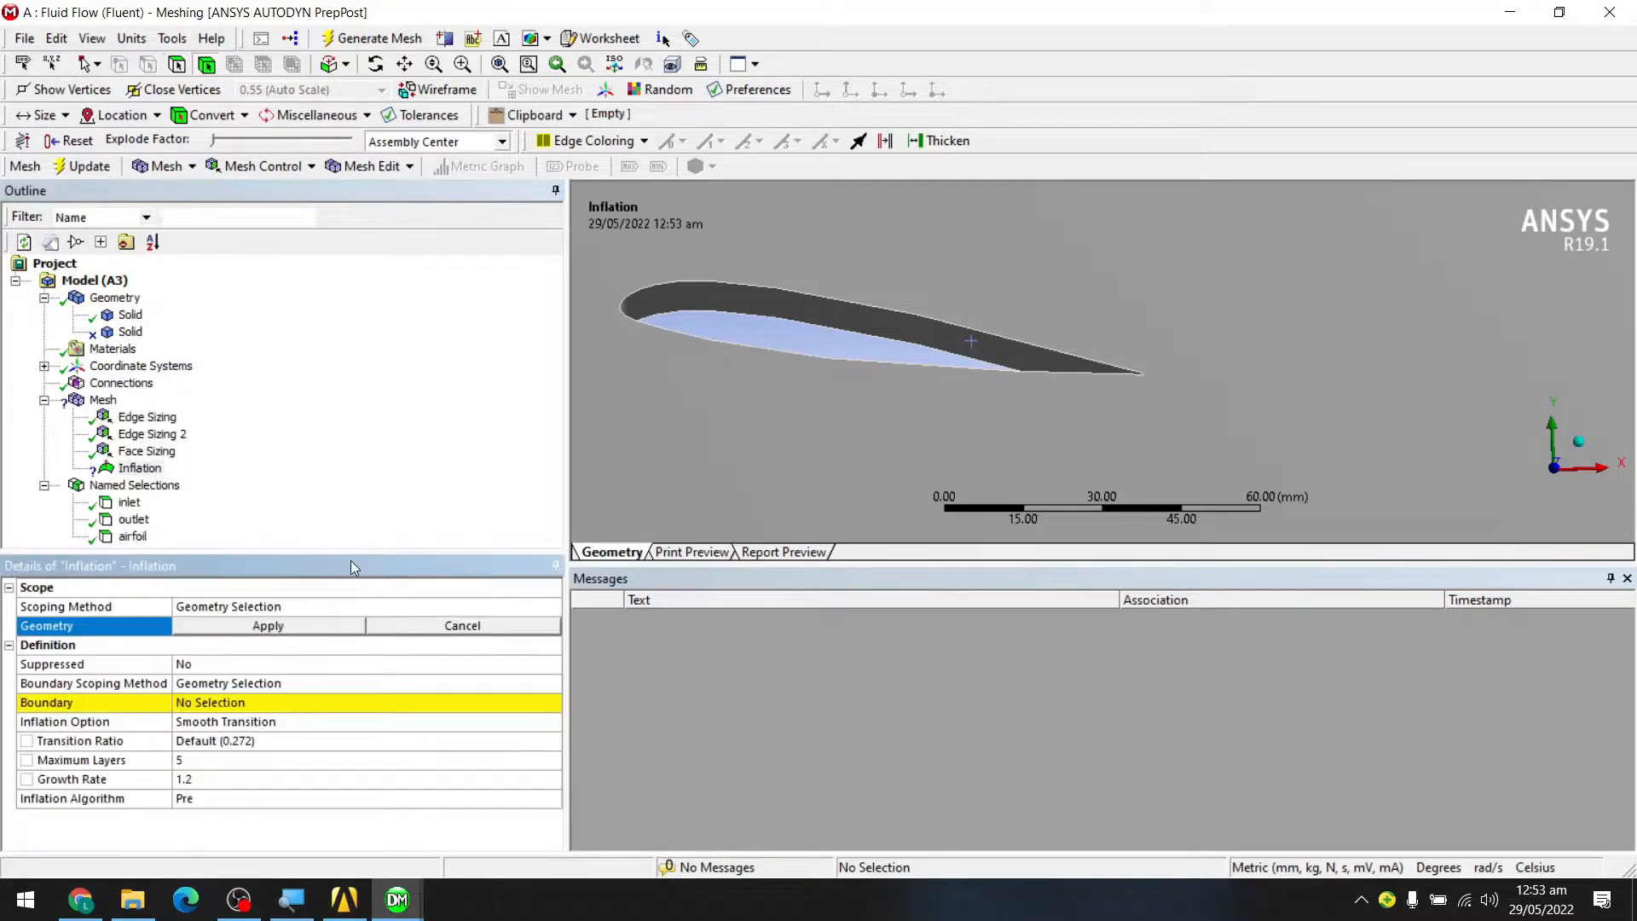
# - Scope the inflation's geometry to the fluid domain body
pyautogui.scroll(-2, 868, 327)
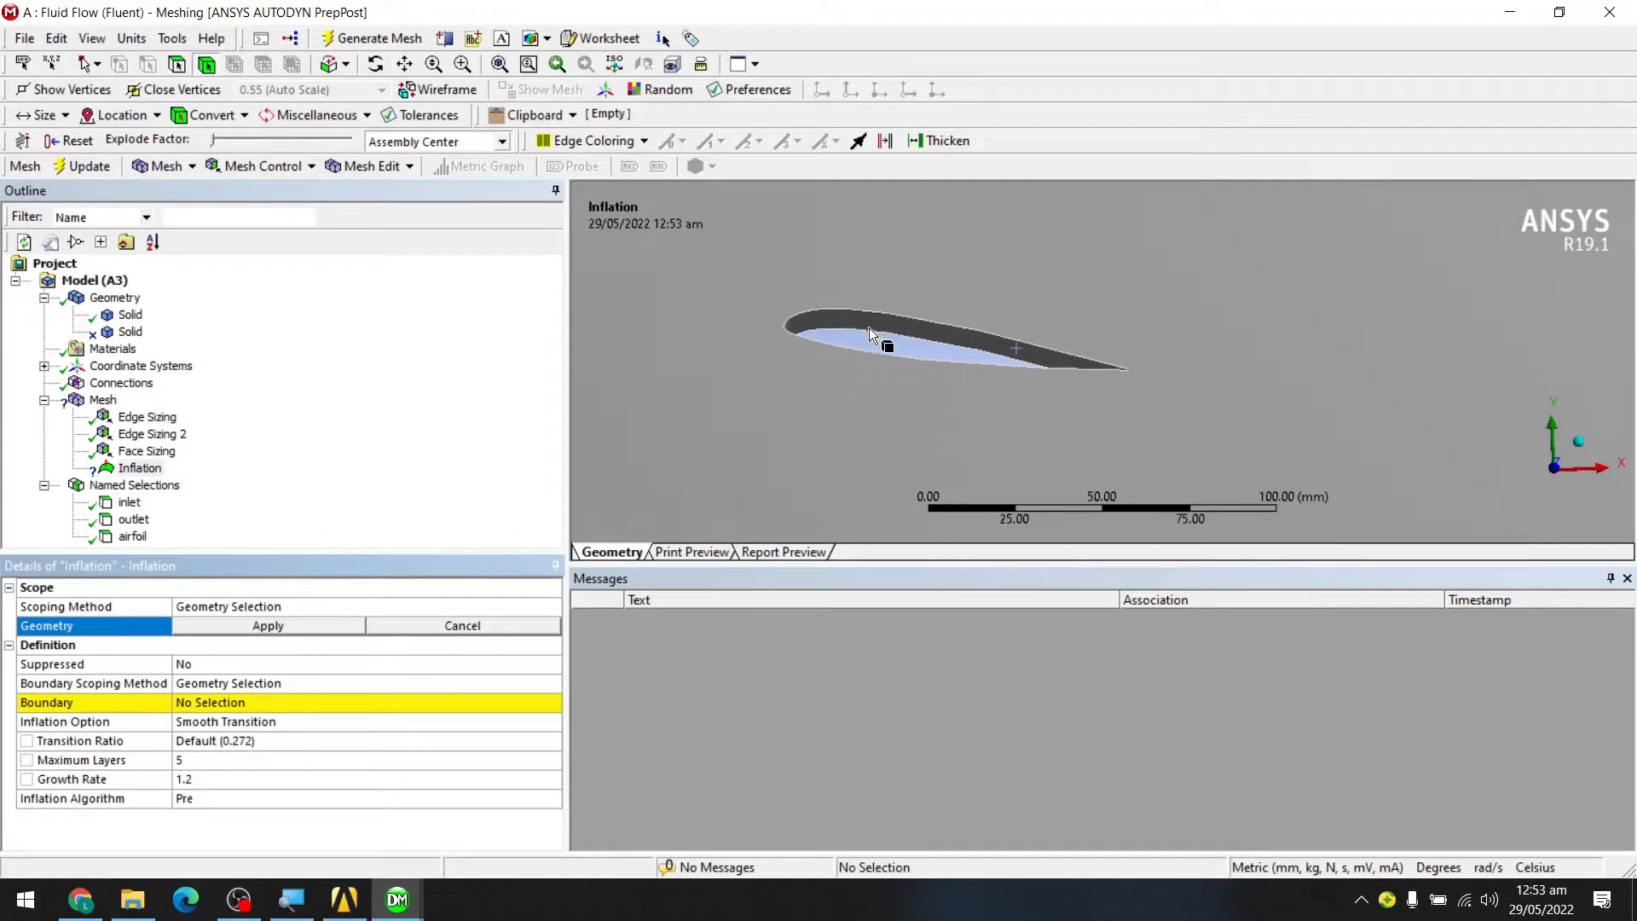
pyautogui.scroll(-4, 818, 343)
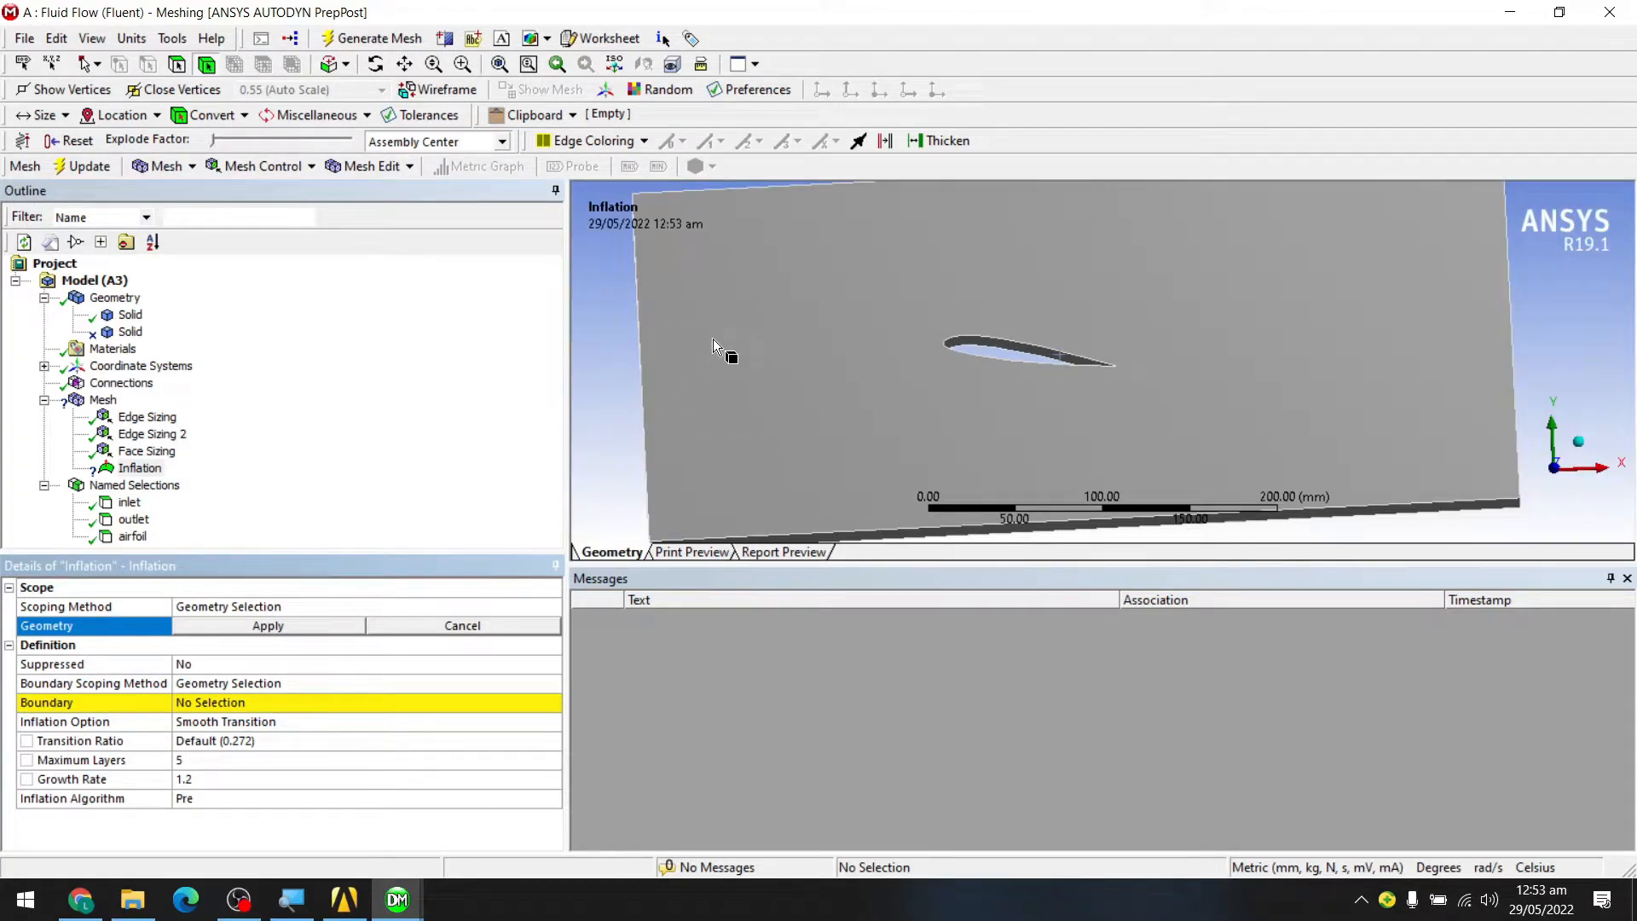
pyautogui.scroll(-3, 741, 296)
pyautogui.moveTo(750, 299); pyautogui.dragTo(811, 336, button='middle')
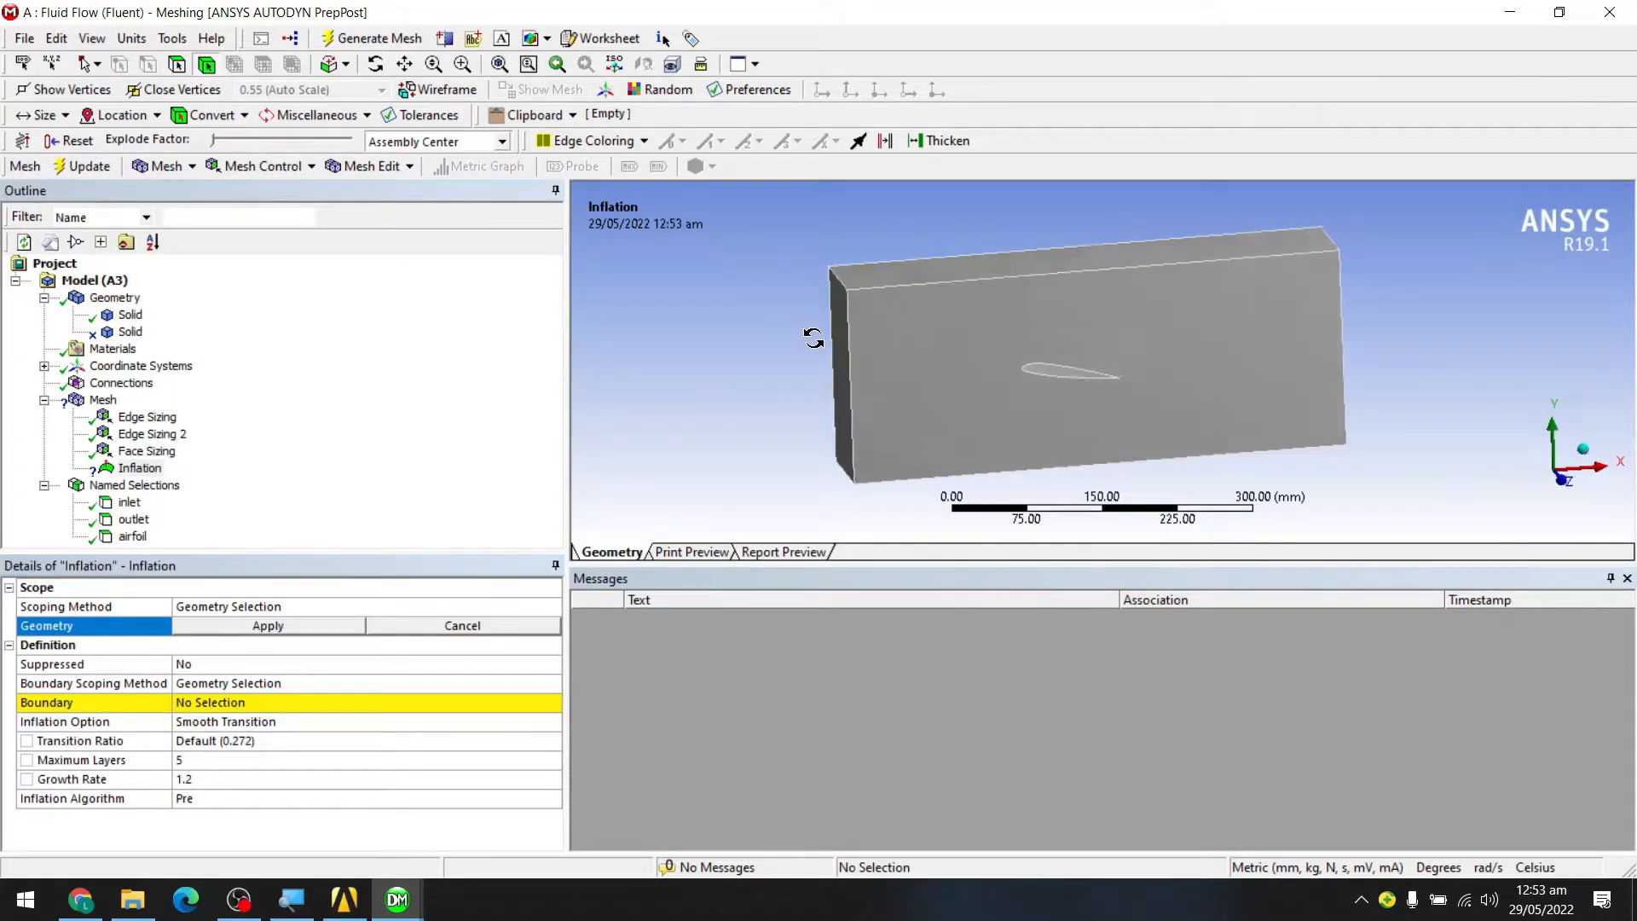
pyautogui.click(957, 343)
pyautogui.scroll(4, 994, 365)
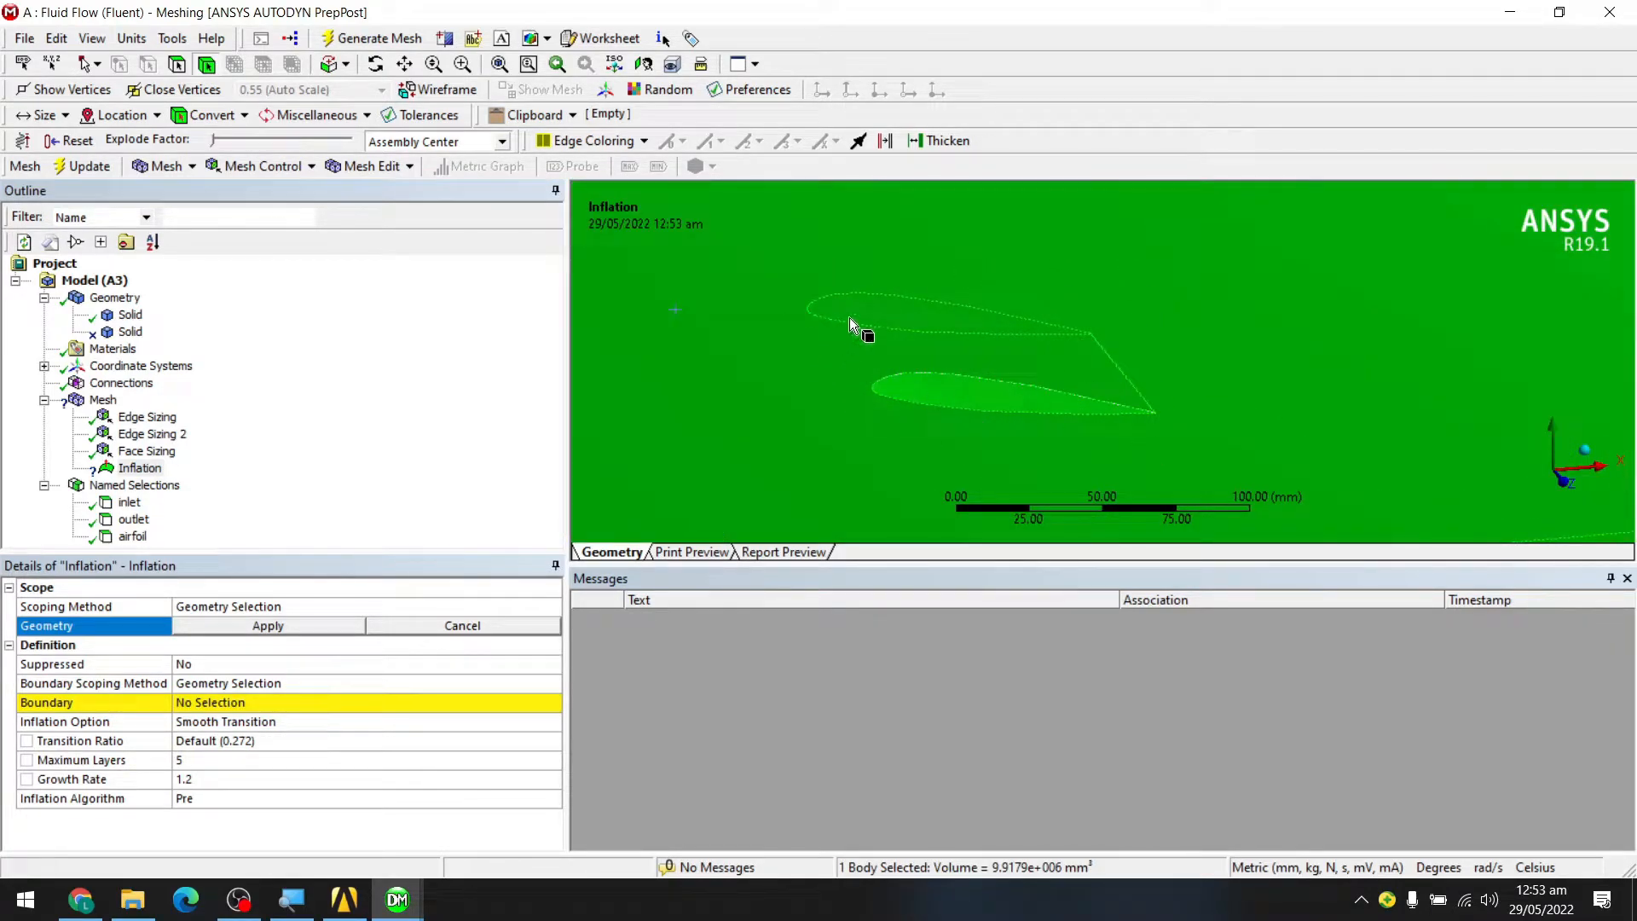
pyautogui.scroll(-4, 849, 317)
pyautogui.moveTo(999, 366); pyautogui.dragTo(921, 328, button='middle')
pyautogui.click(277, 628)
# - Assign the airfoil surface face as the inflation's boundary
pyautogui.click(271, 702)
pyautogui.scroll(3, 1051, 374)
pyautogui.moveTo(1050, 378)
pyautogui.mouseDown(button='middle')
pyautogui.moveTo(1087, 408)
pyautogui.moveTo(1076, 387)
pyautogui.mouseUp(button='middle')
pyautogui.scroll(5, 1062, 385)
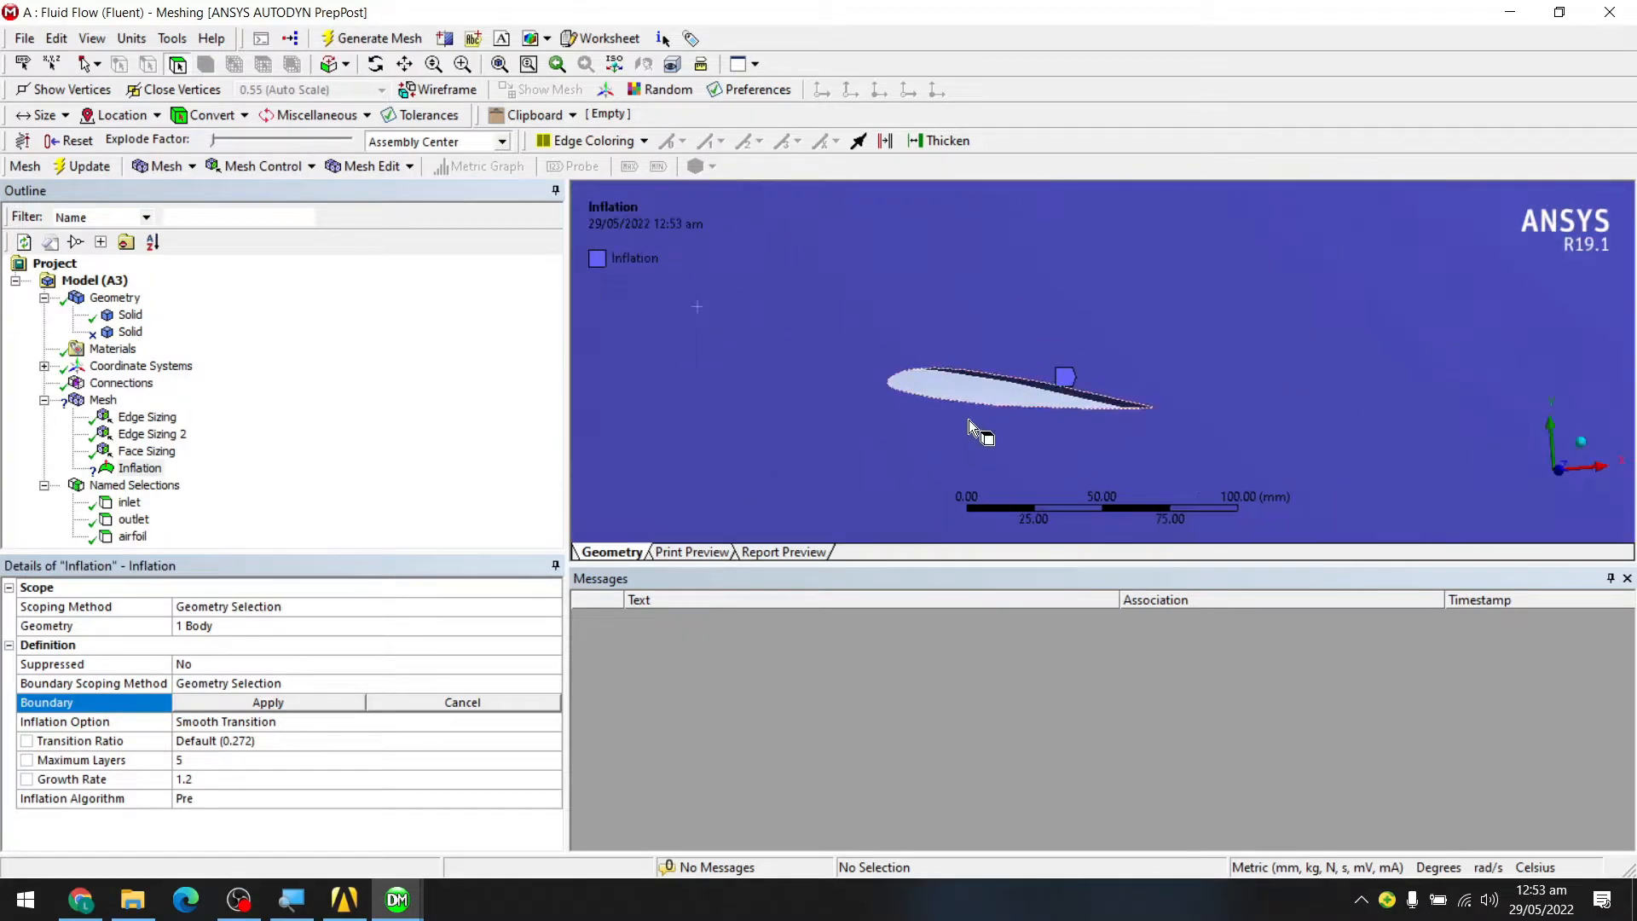
pyautogui.click(923, 447)
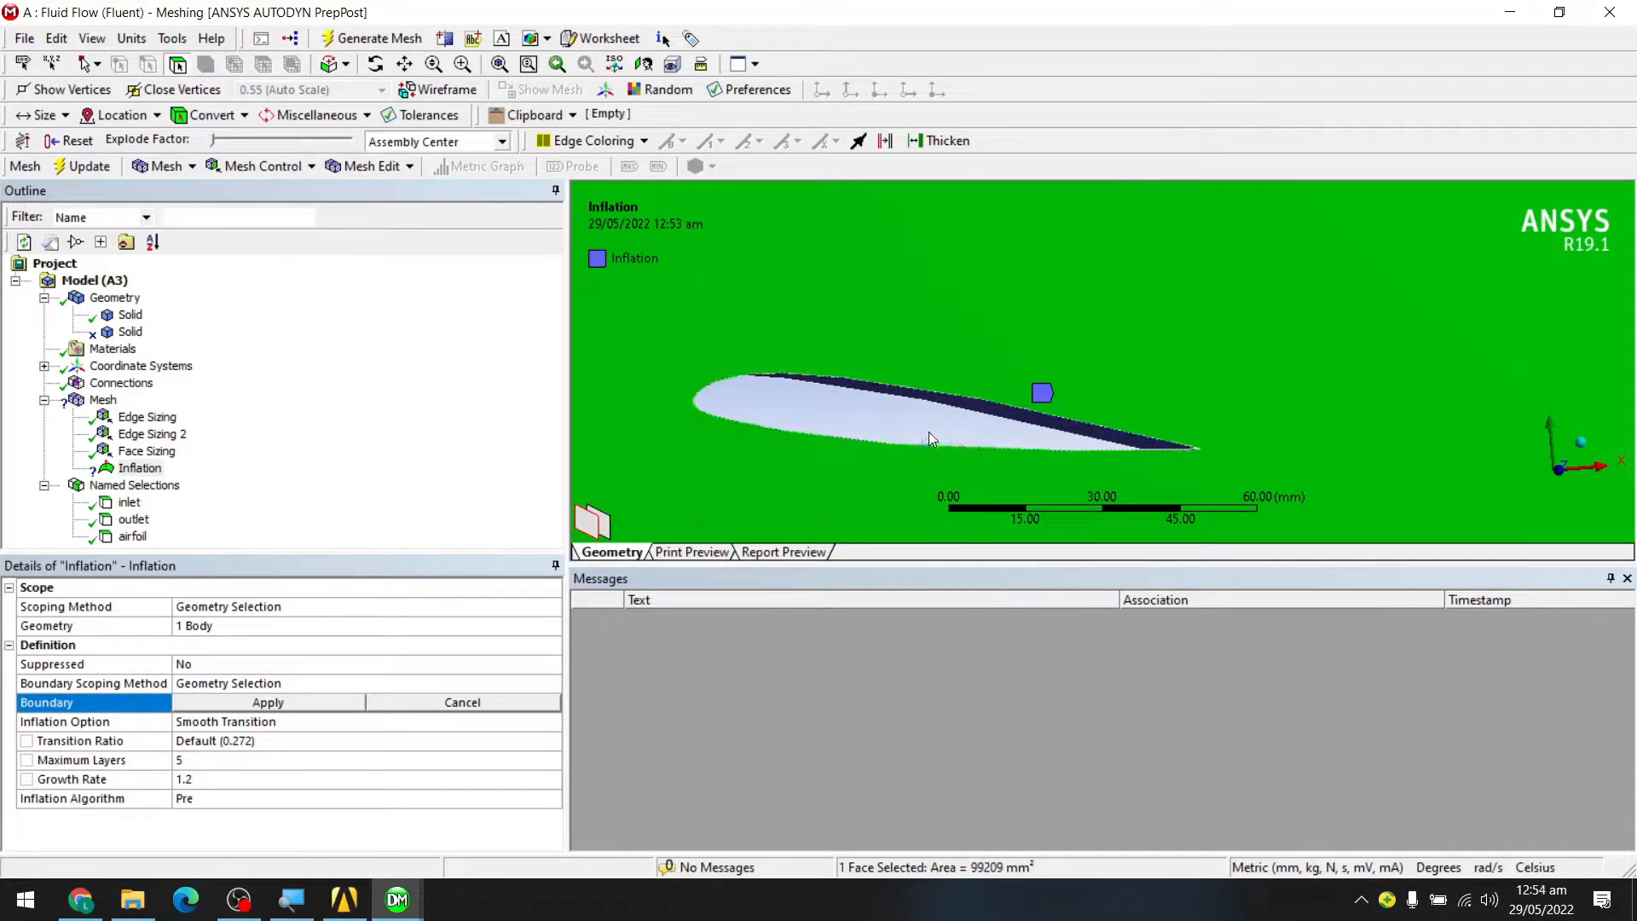
pyautogui.click(928, 423)
pyautogui.click(945, 396)
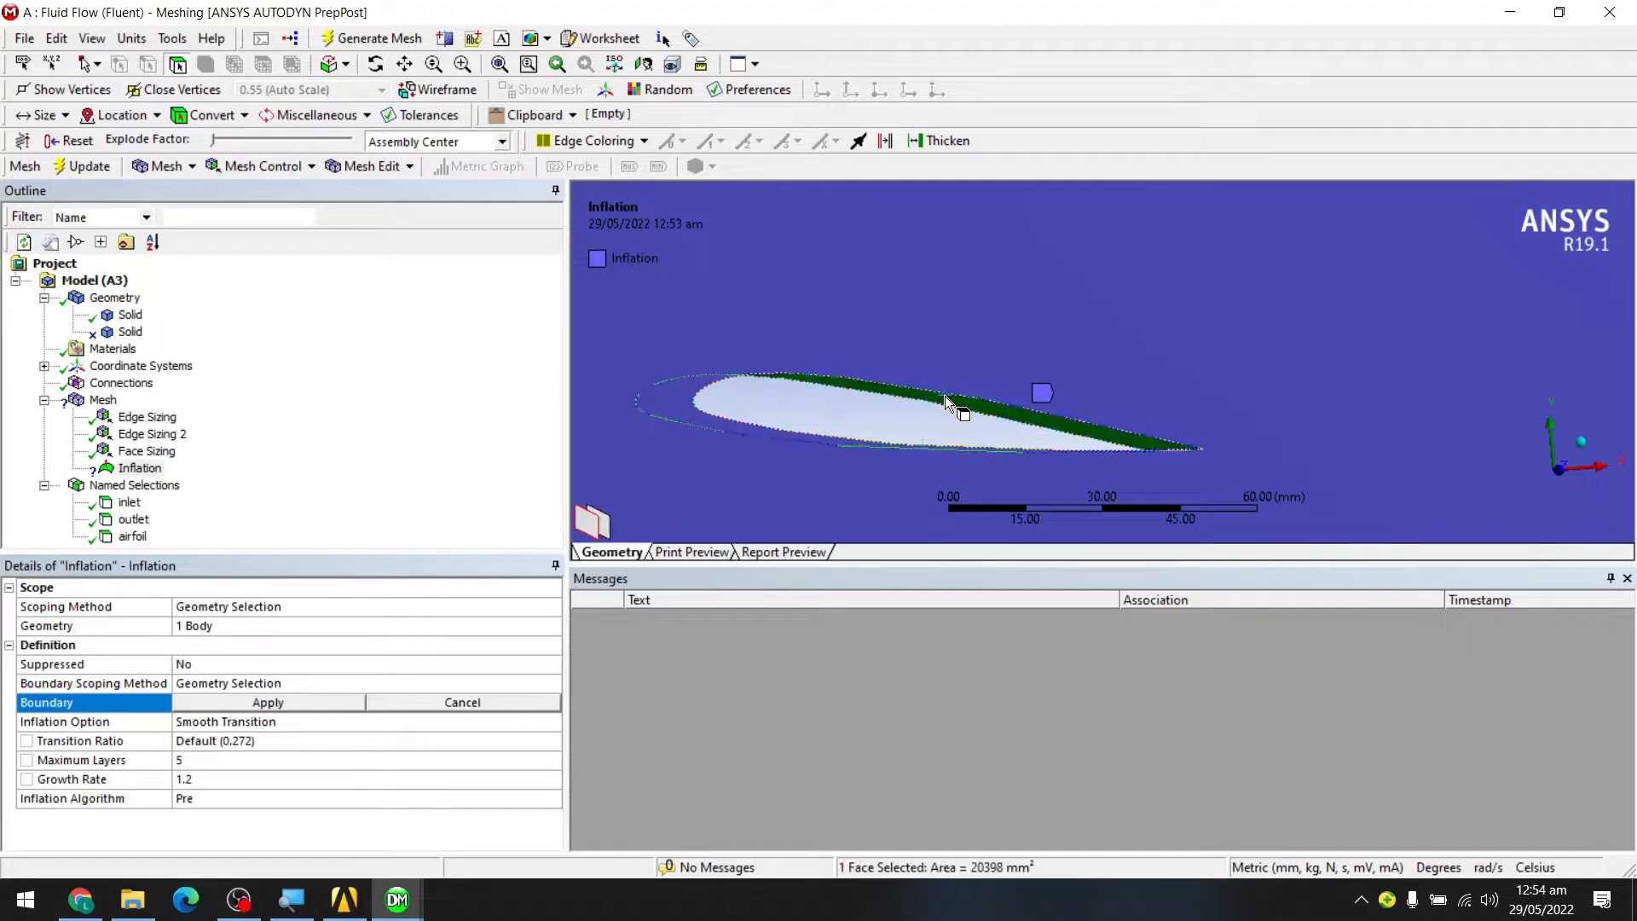
pyautogui.scroll(-1, 867, 429)
pyautogui.scroll(2, 881, 421)
pyautogui.moveTo(881, 424)
pyautogui.mouseDown(button='middle')
pyautogui.moveTo(909, 409)
pyautogui.moveTo(884, 438)
pyautogui.moveTo(855, 429)
pyautogui.mouseUp(button='middle')
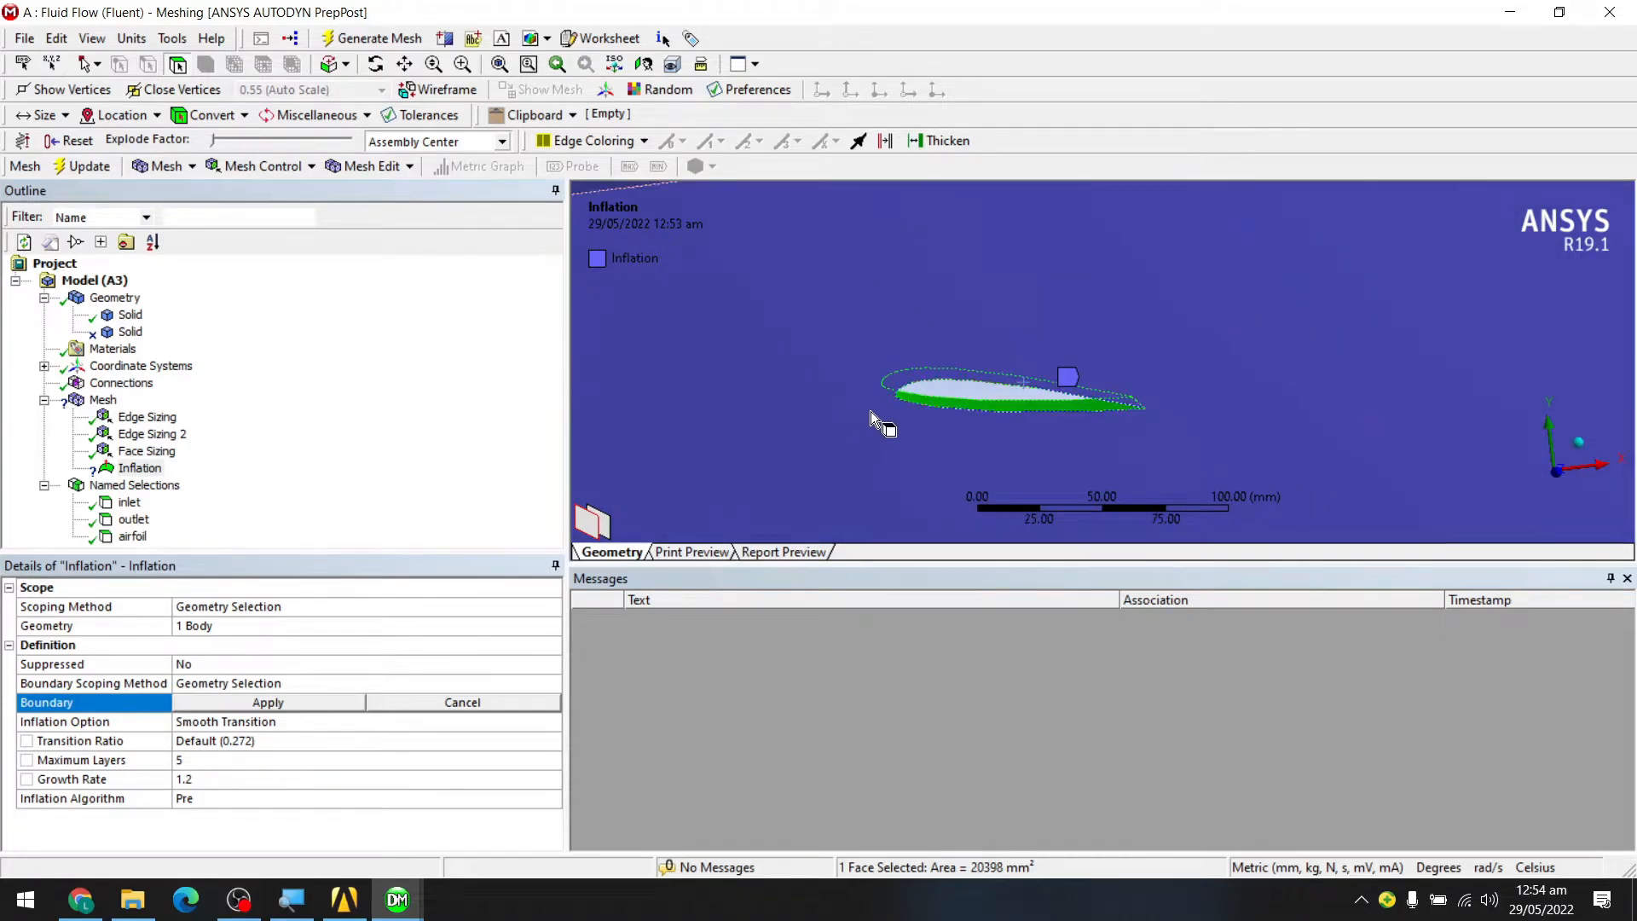
pyautogui.click(291, 703)
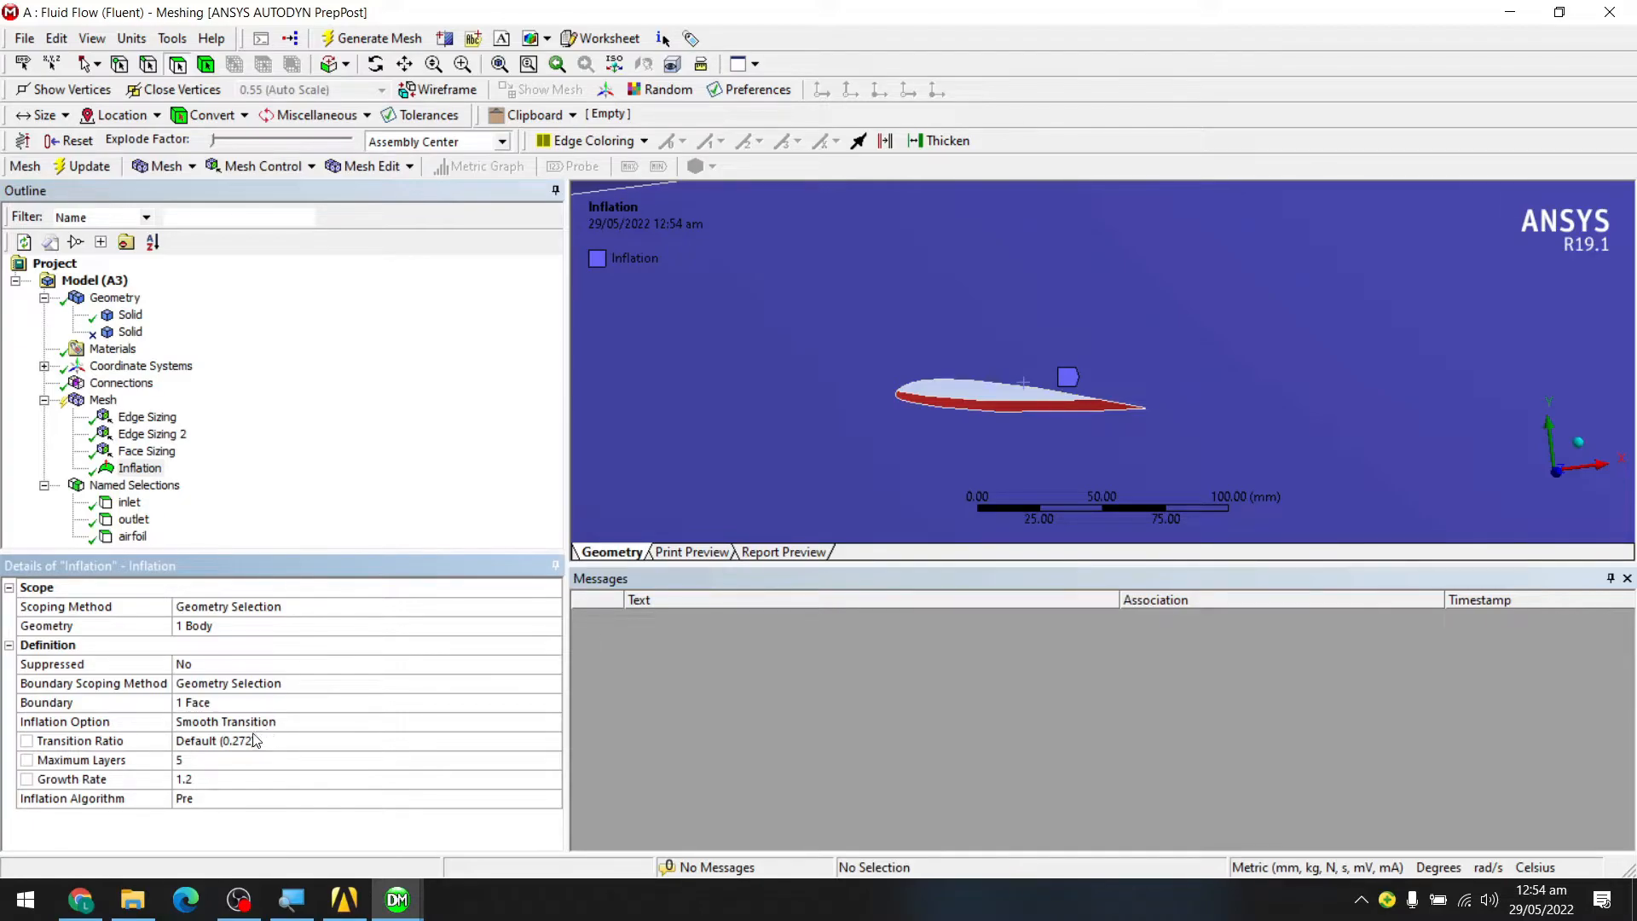
# - Set the inflation's maximum layers to 12 and change its inflation option to Total Thickness
pyautogui.click(237, 764)
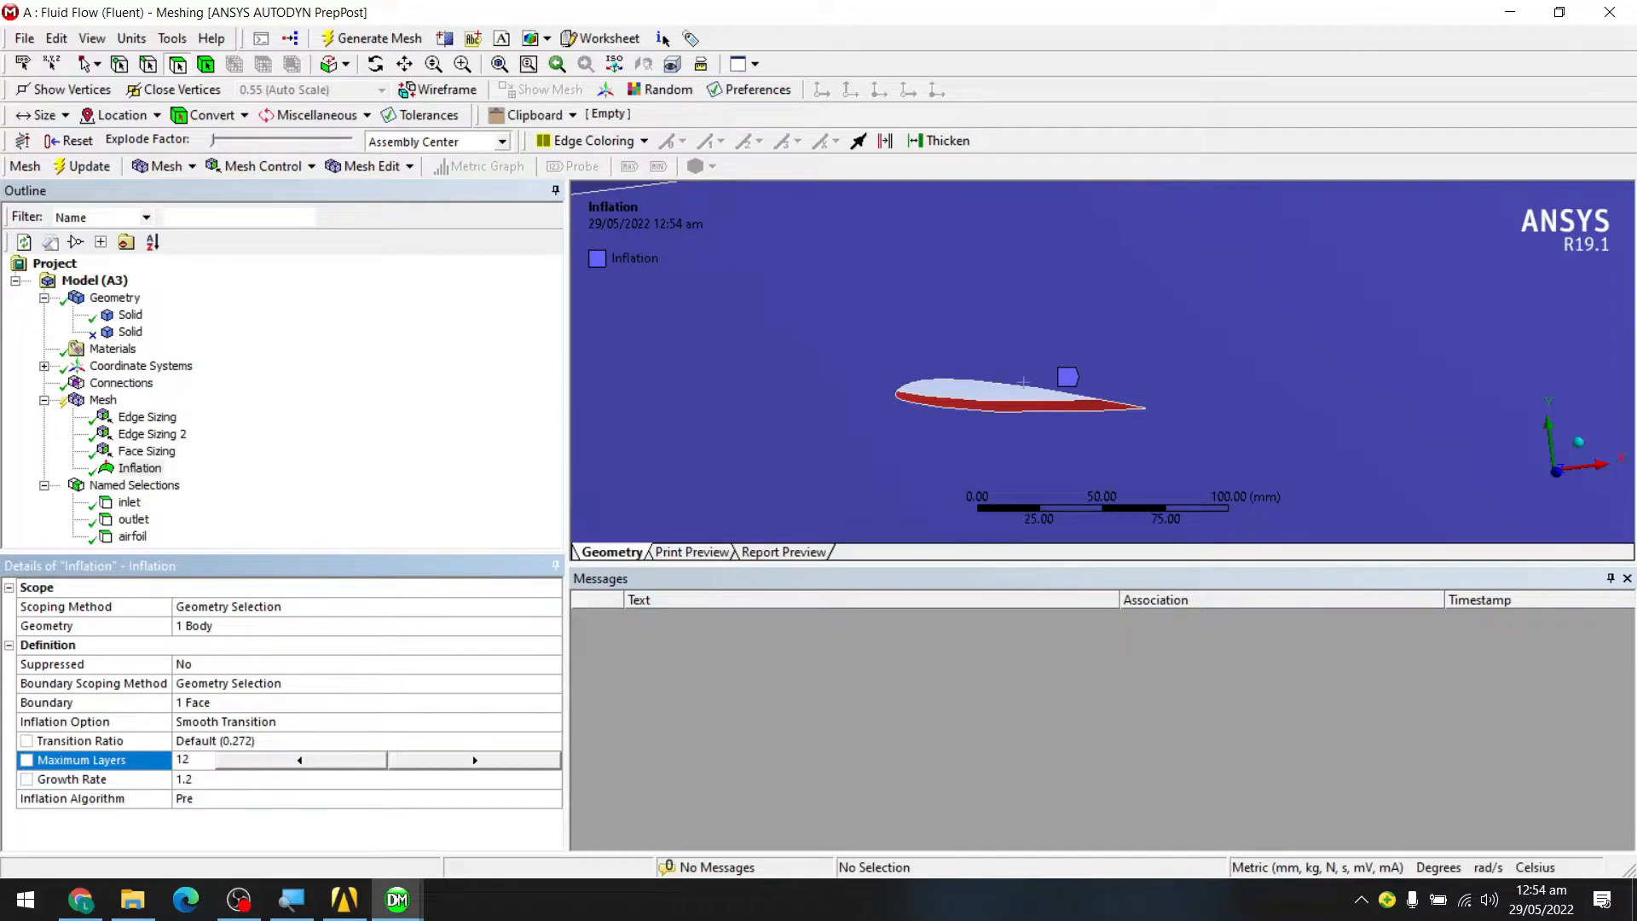
pyautogui.click(211, 779)
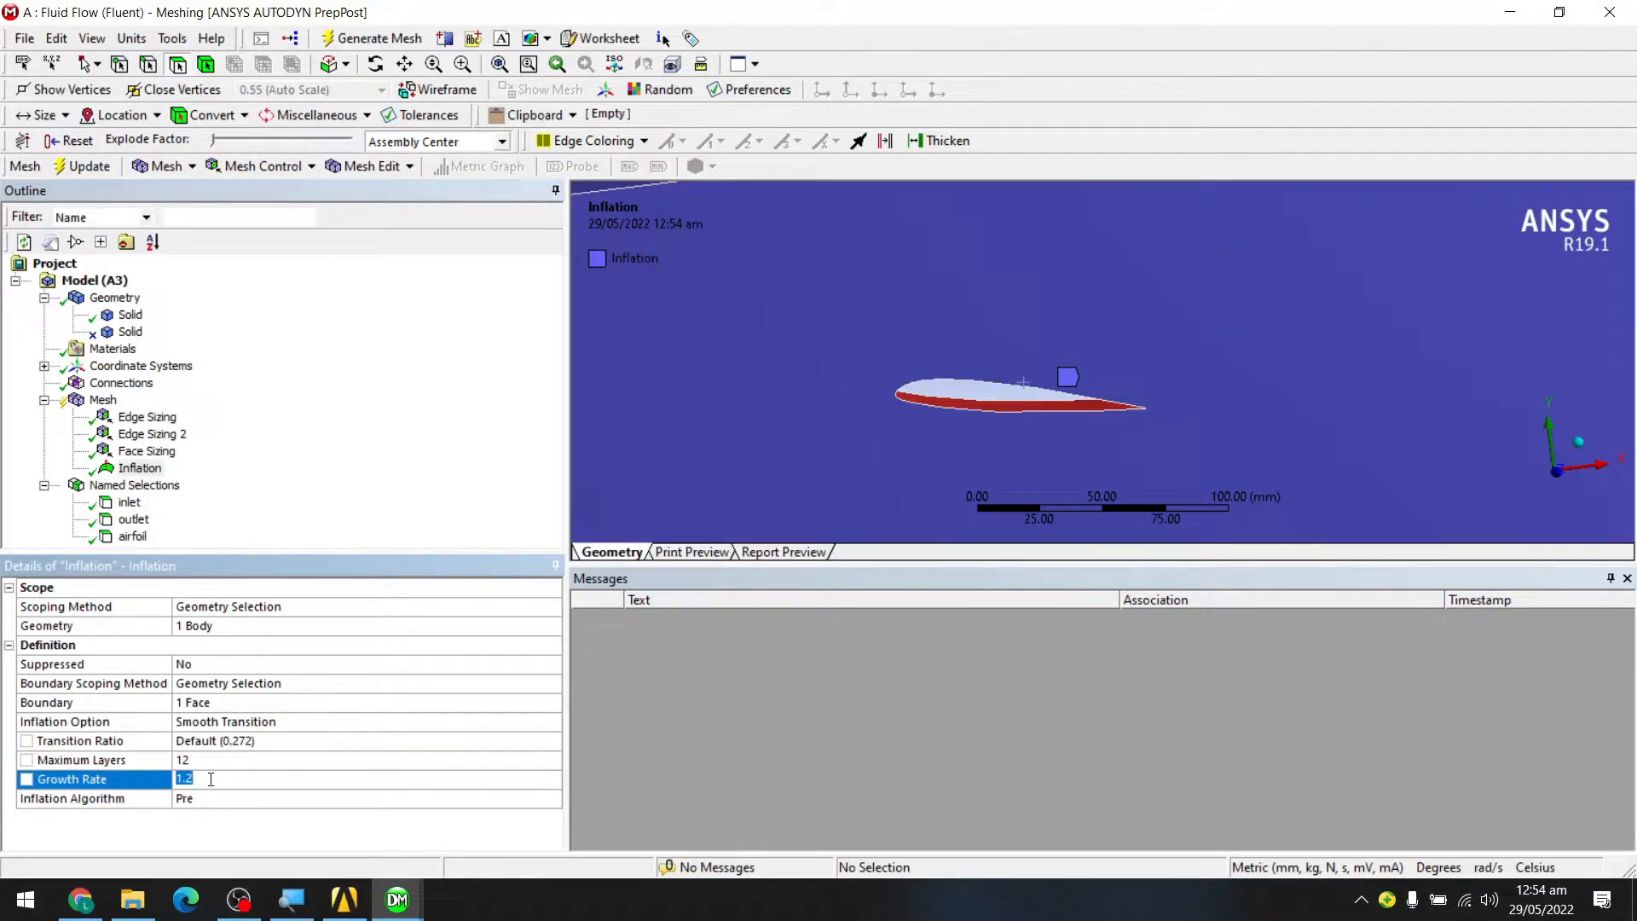
pyautogui.click(240, 761)
pyautogui.click(310, 720)
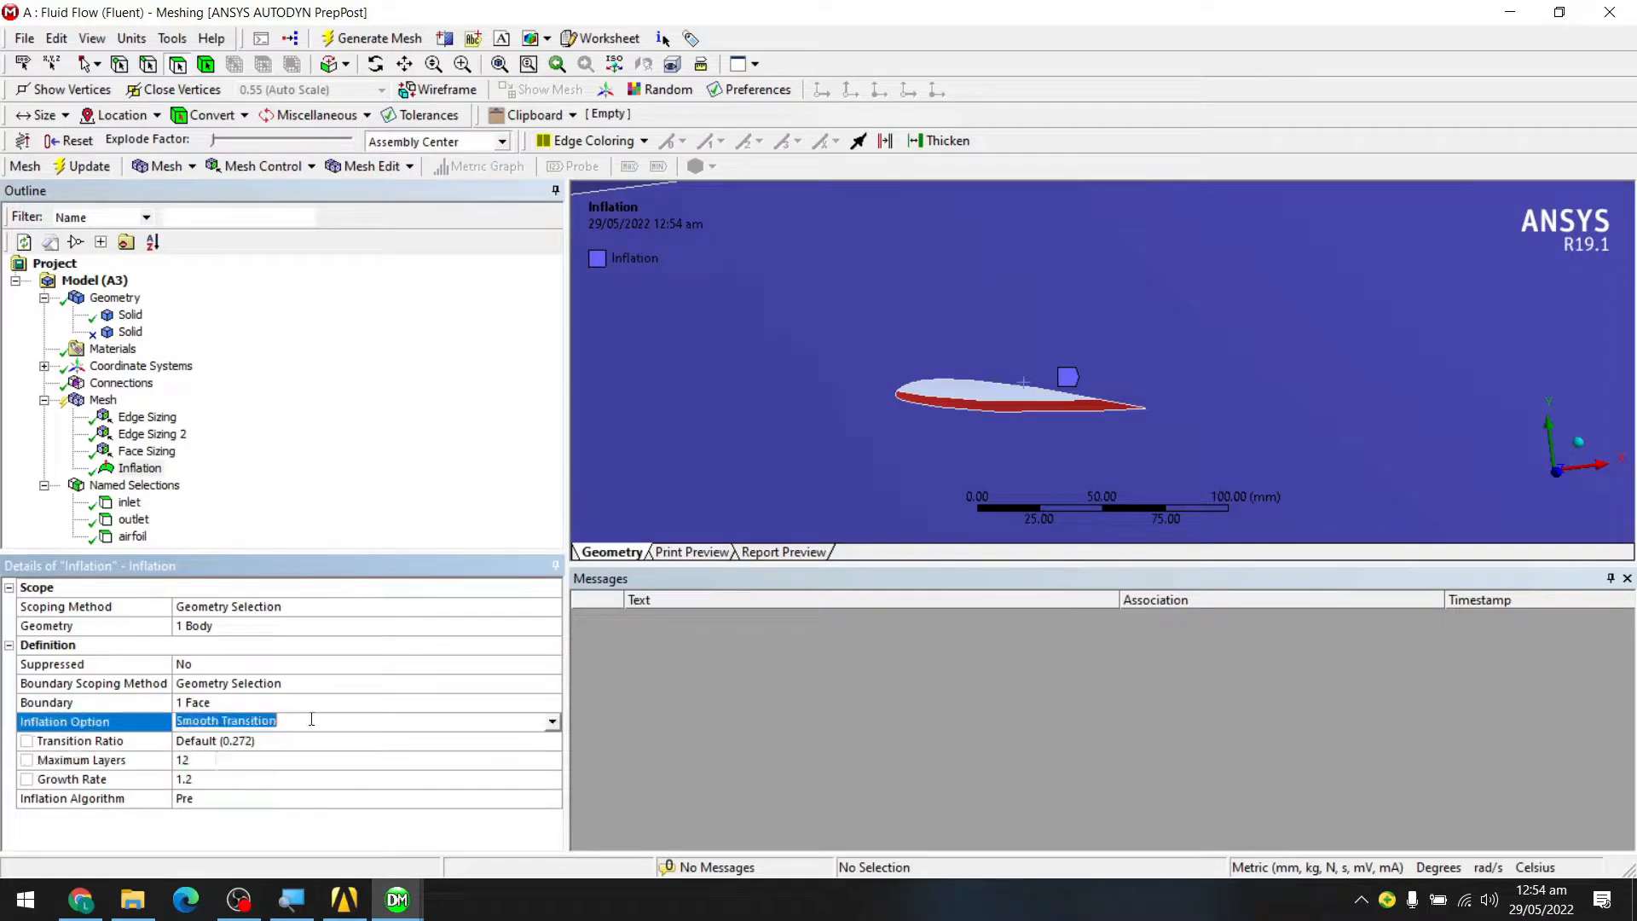
pyautogui.click(553, 723)
pyautogui.click(284, 739)
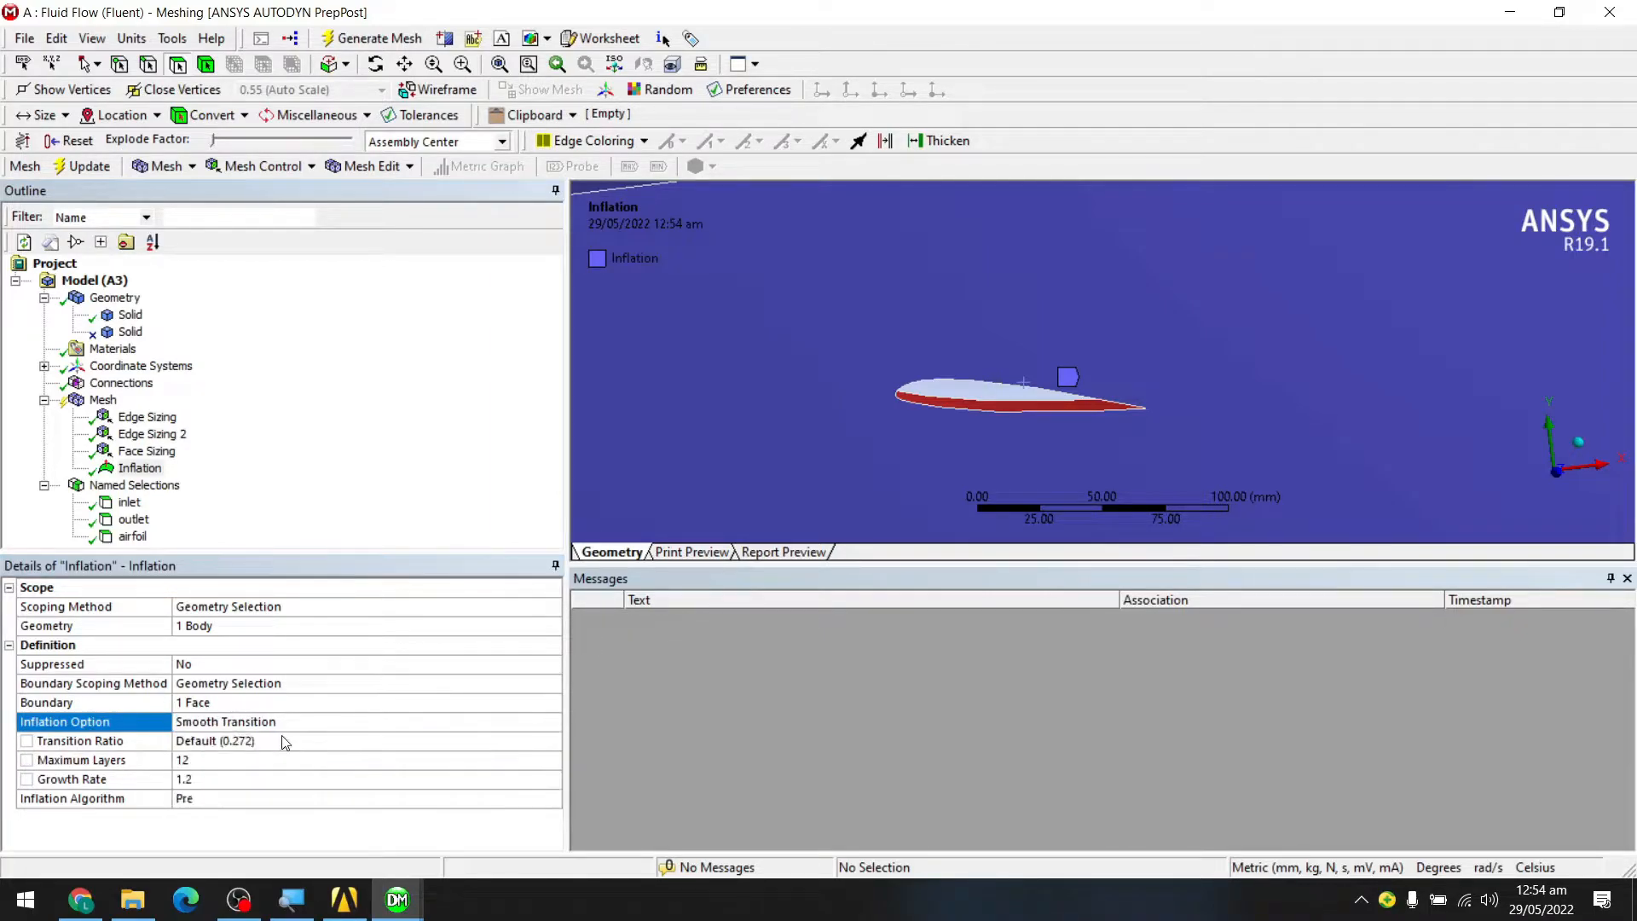
# - Set the inflation's maximum thickness to 2 mm and check it against the airfoil's size
pyautogui.click(275, 777)
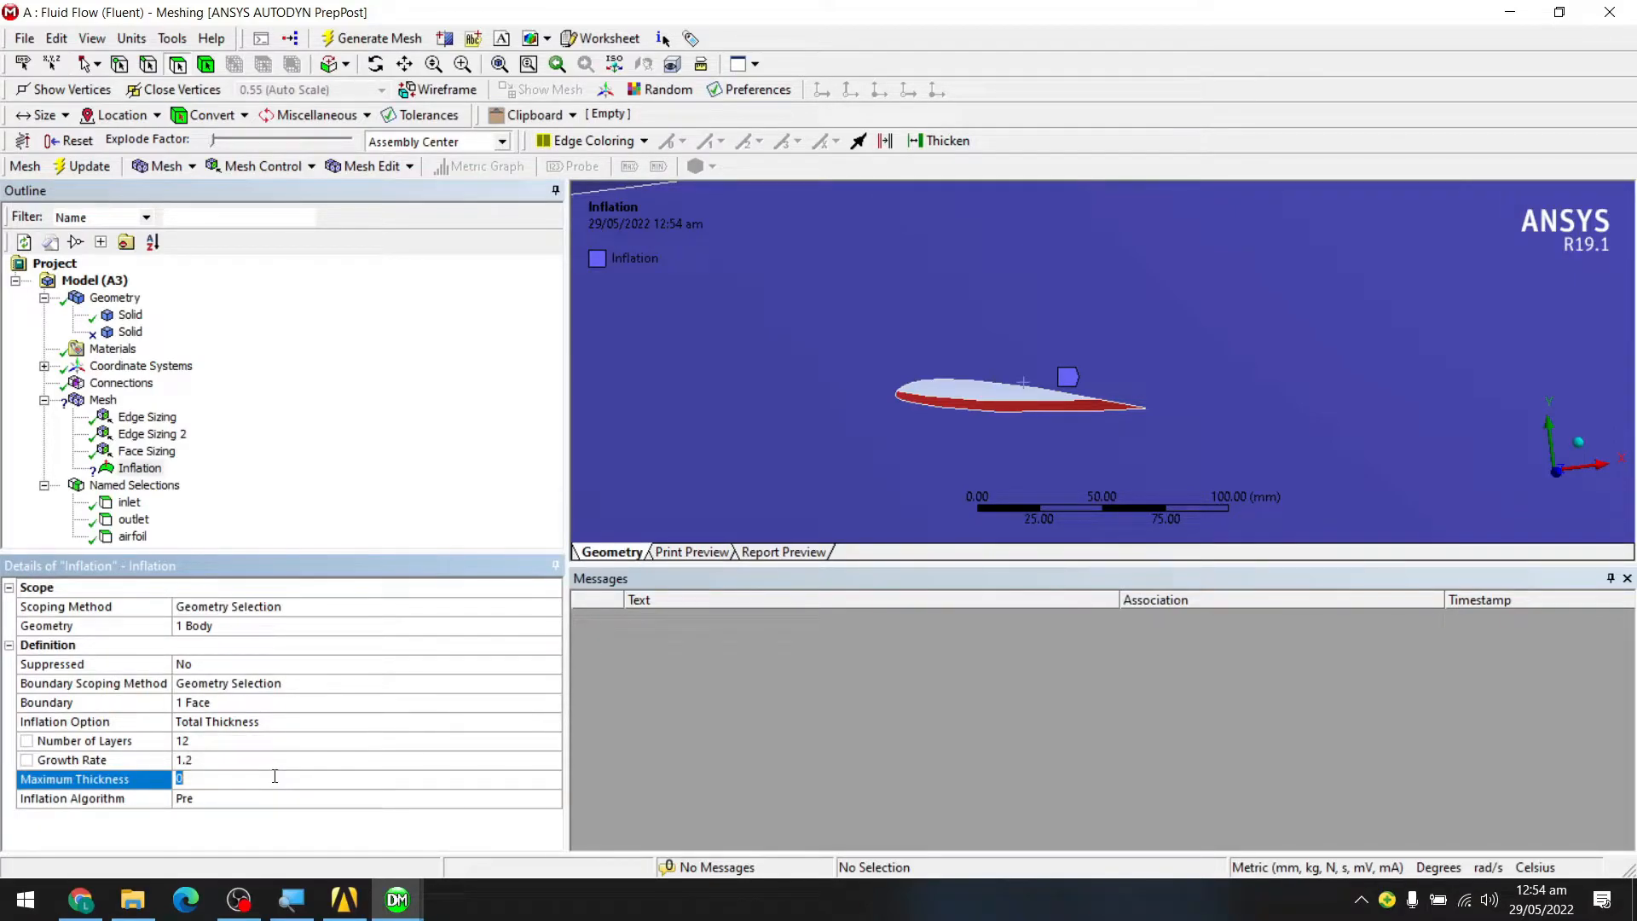
pyautogui.press('Return')
pyautogui.scroll(-6, 955, 494)
pyautogui.scroll(7, 946, 478)
pyautogui.scroll(2, 1006, 411)
pyautogui.scroll(-2, 1006, 411)
# - Set the inflation's maximum thickness to 6 mm
pyautogui.click(274, 759)
pyautogui.click(272, 781)
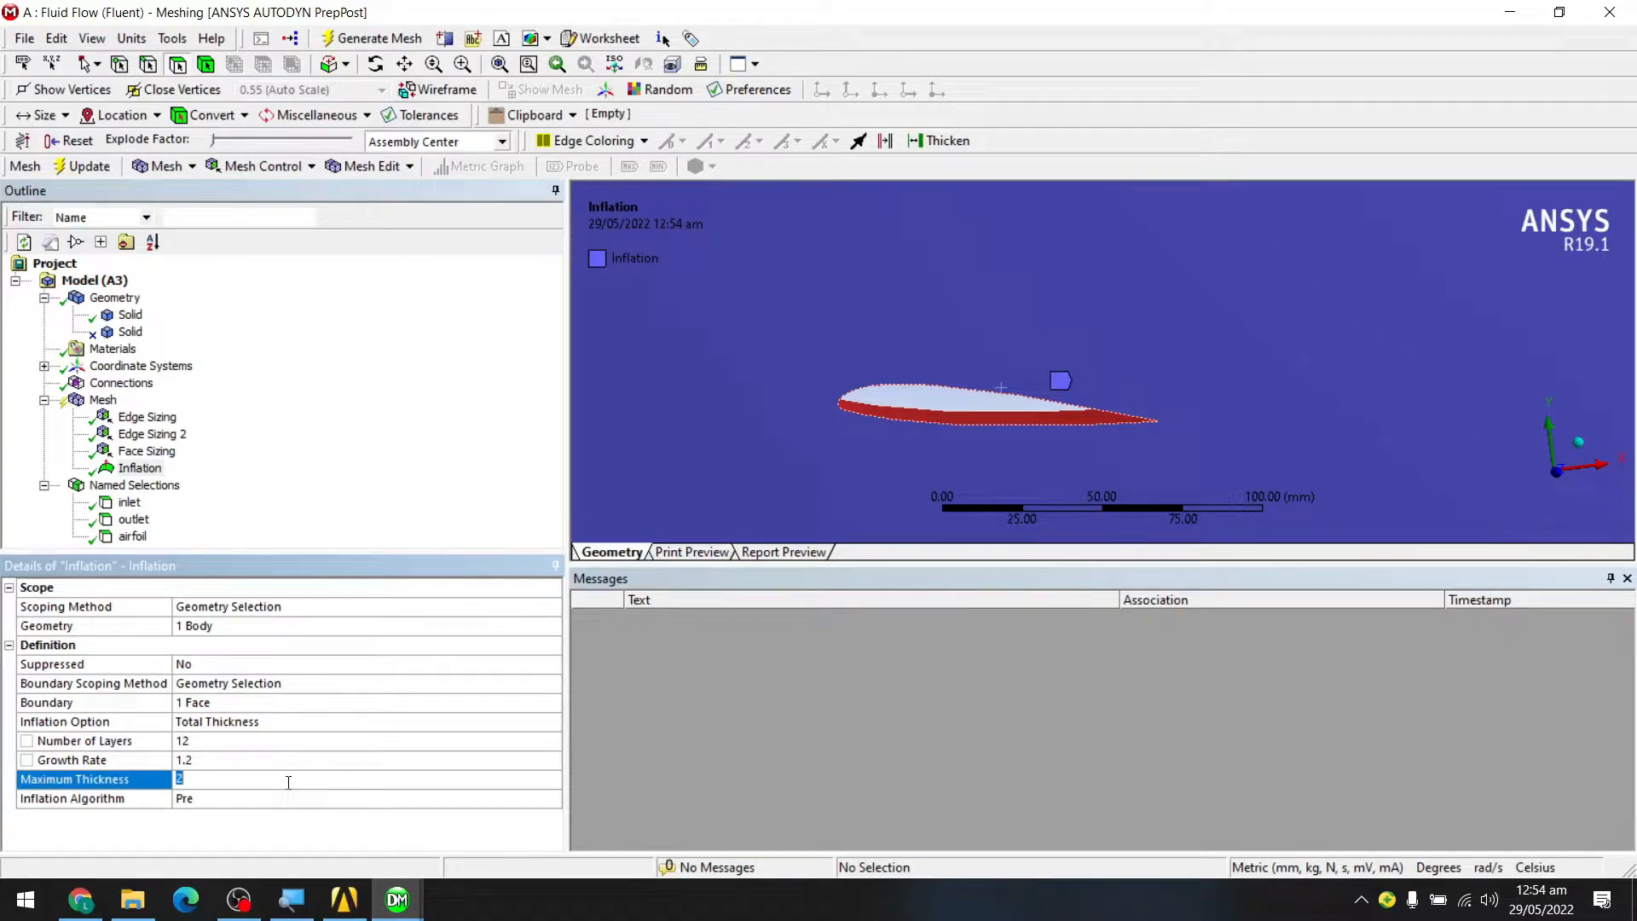
pyautogui.write('6')
pyautogui.press('Return')
pyautogui.click(257, 783)
pyautogui.click(249, 832)
pyautogui.scroll(-5, 925, 416)
pyautogui.scroll(3, 994, 392)
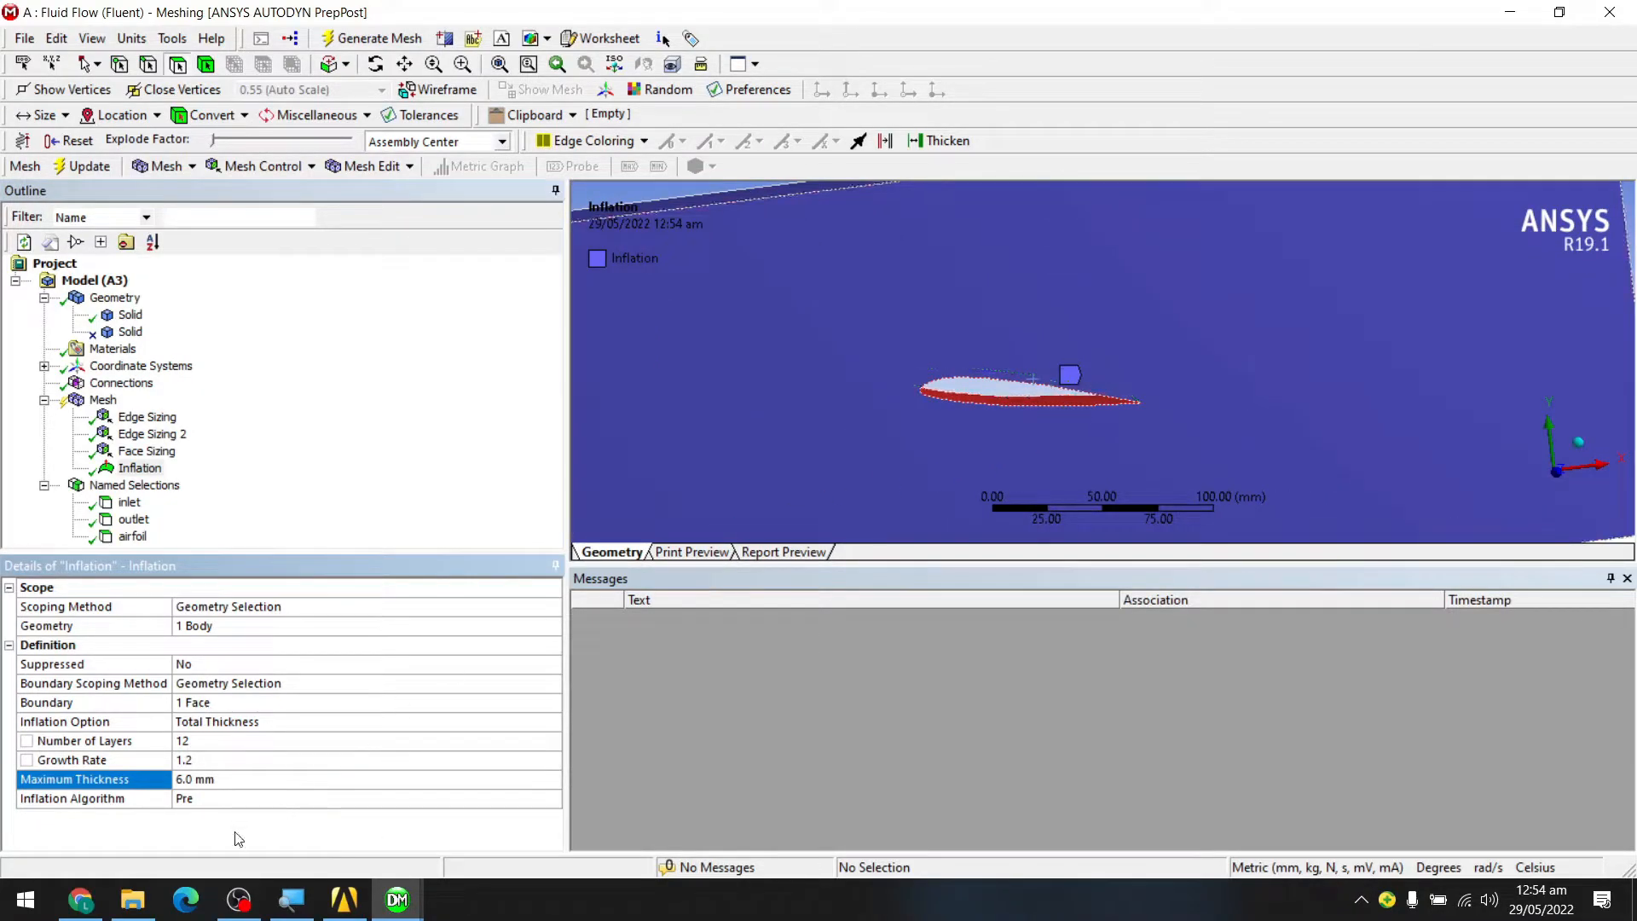
# - Review the edge sizing, face sizing and inflation settings and examine the airfoil within the fluid domain
pyautogui.click(143, 418)
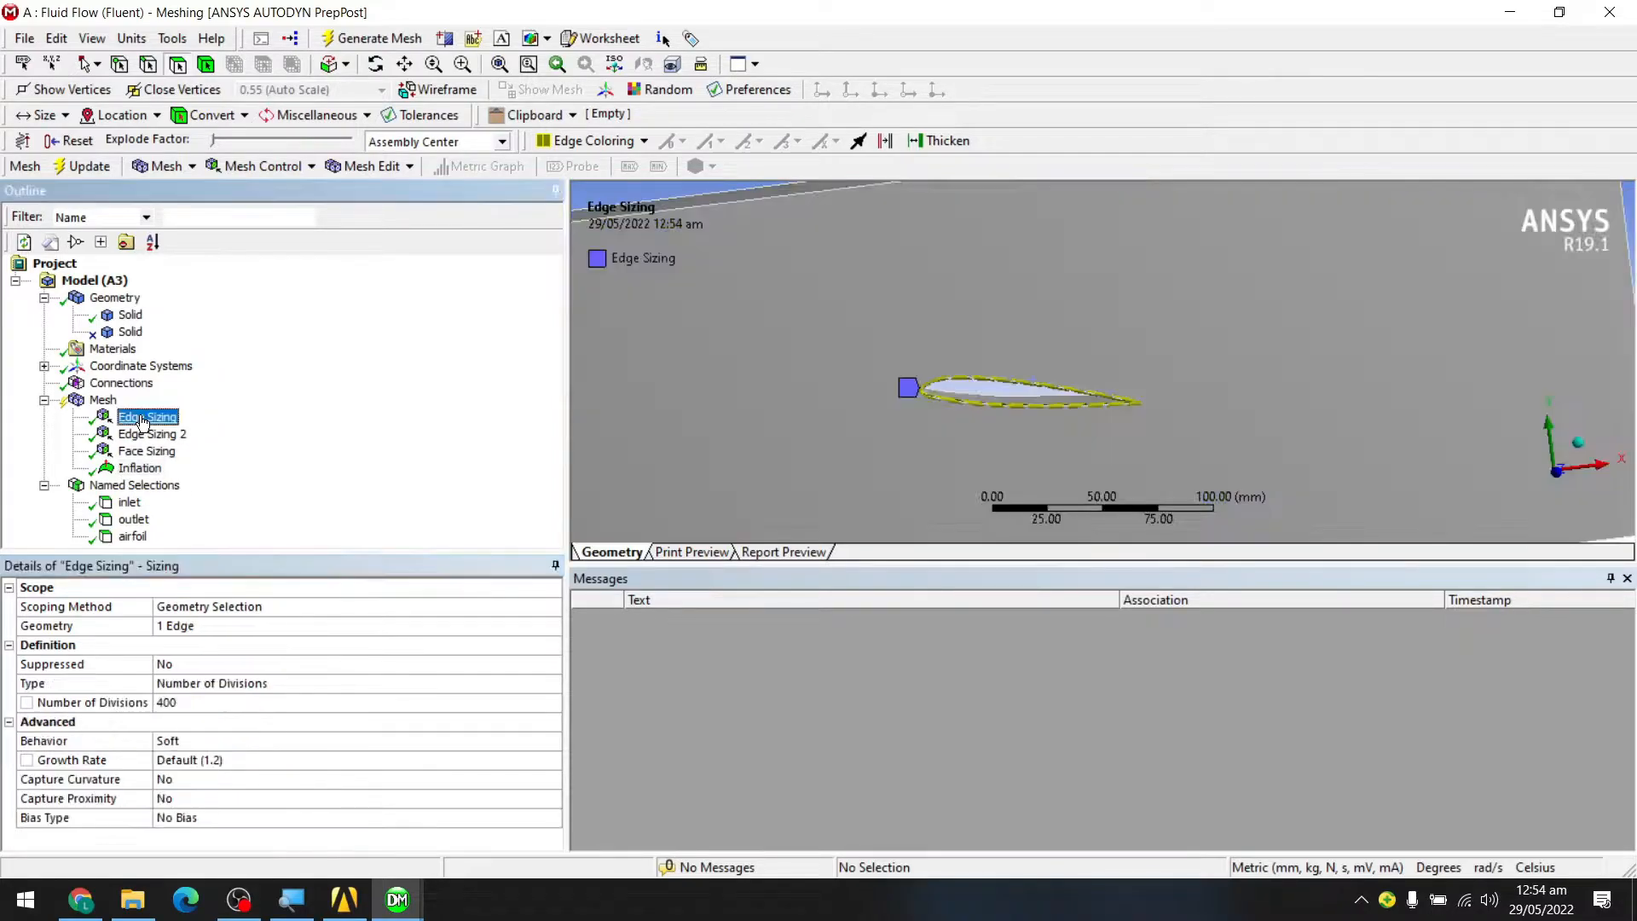
pyautogui.click(146, 452)
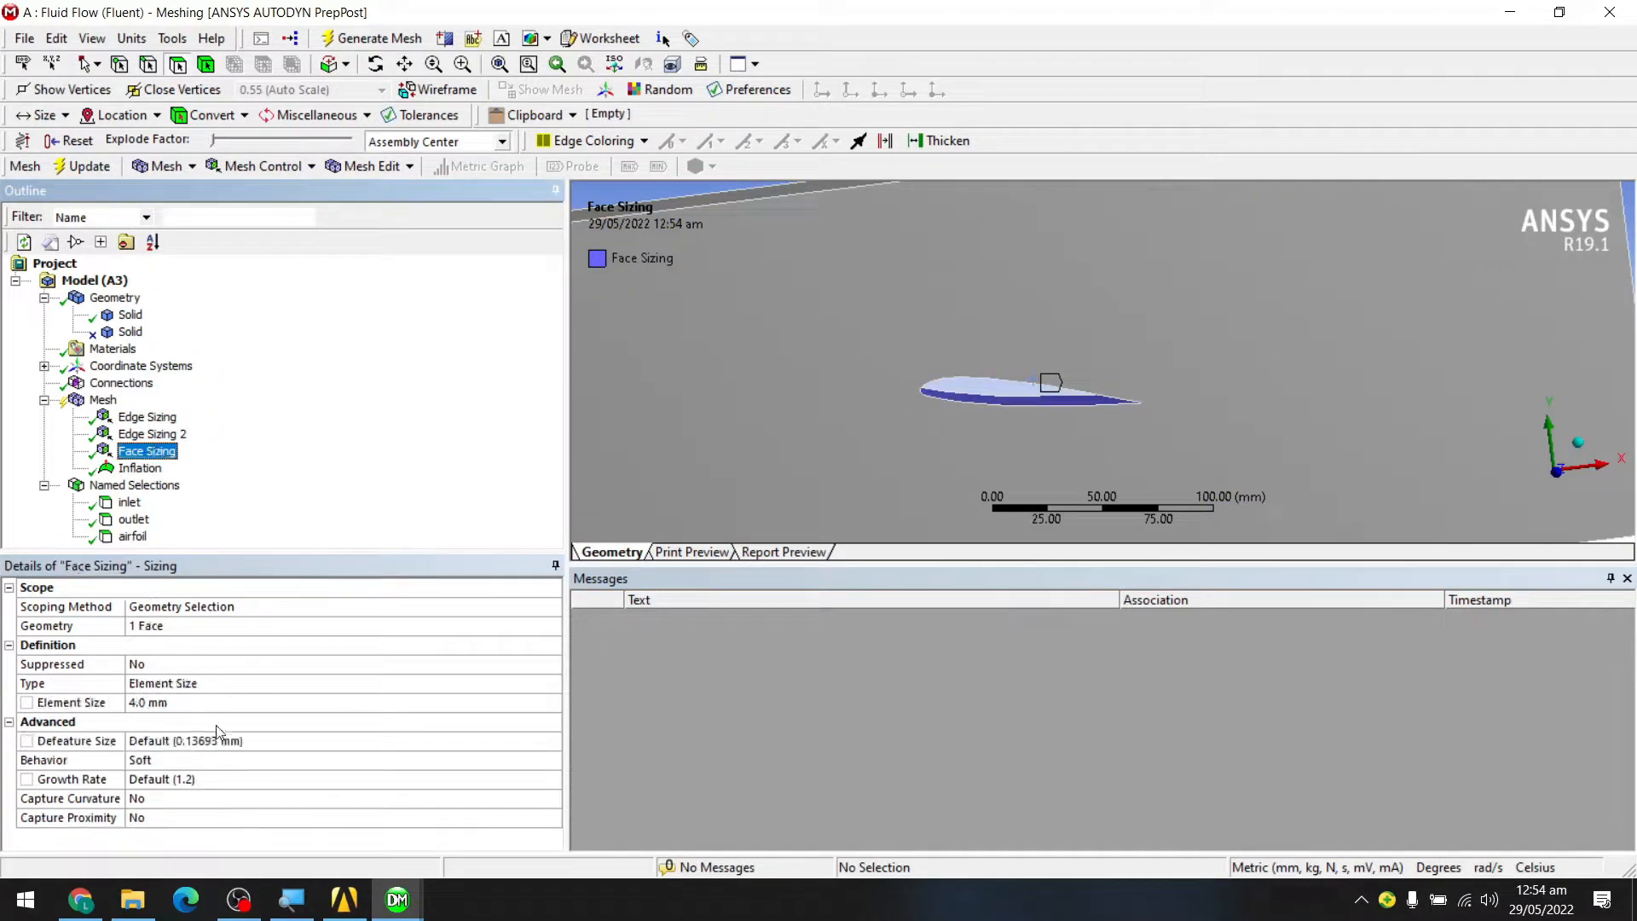
pyautogui.click(139, 468)
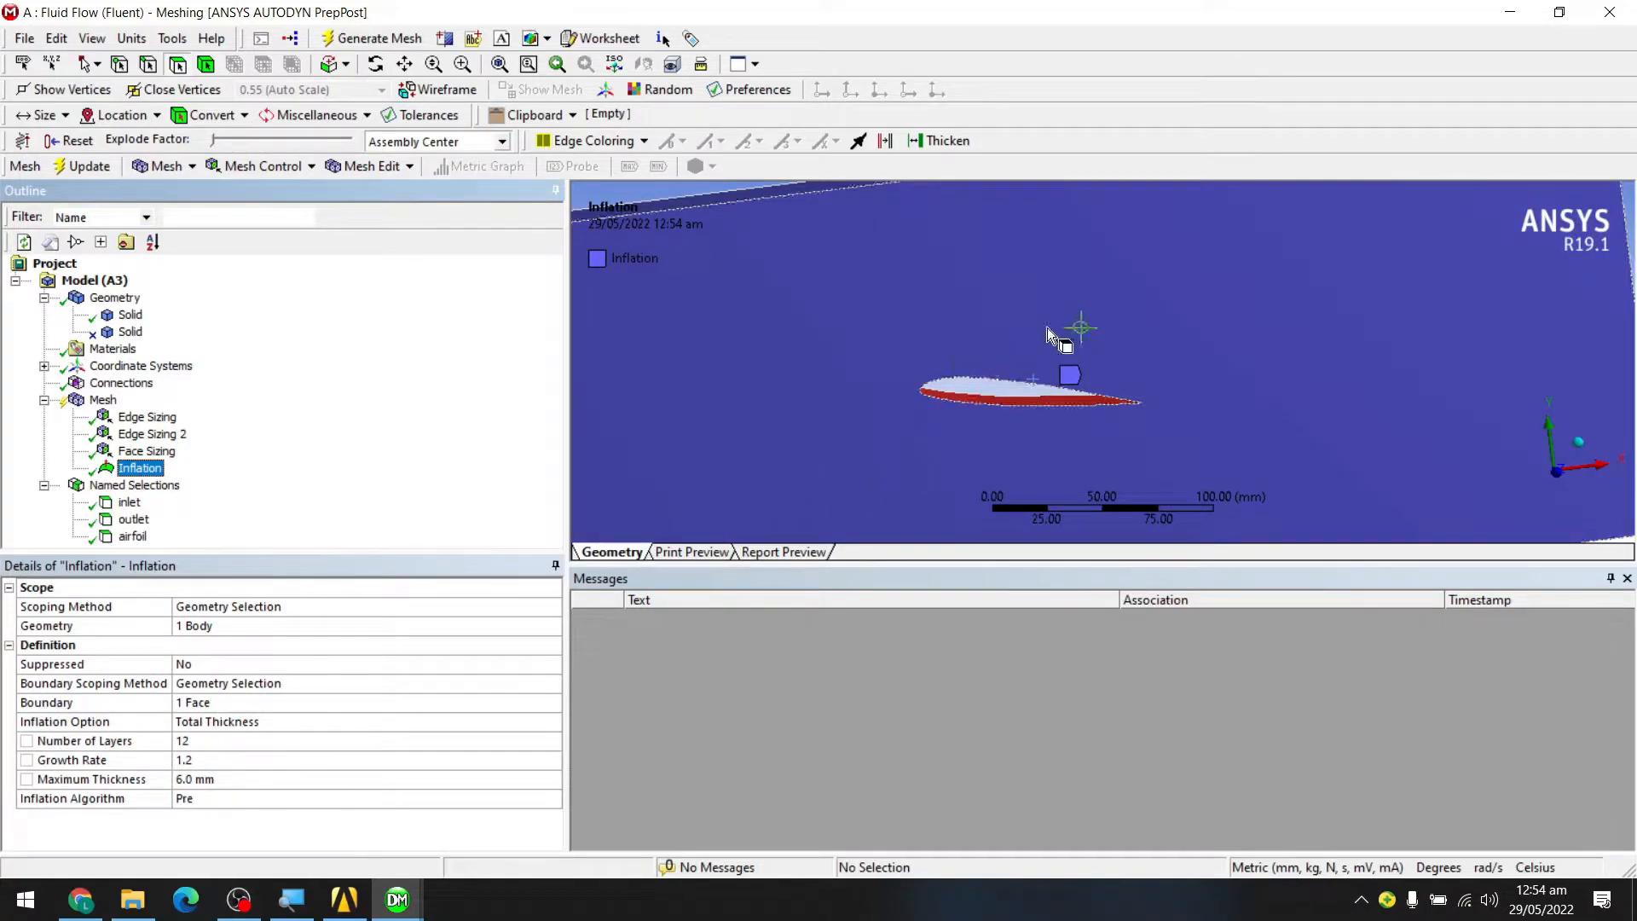
pyautogui.scroll(-3, 1006, 358)
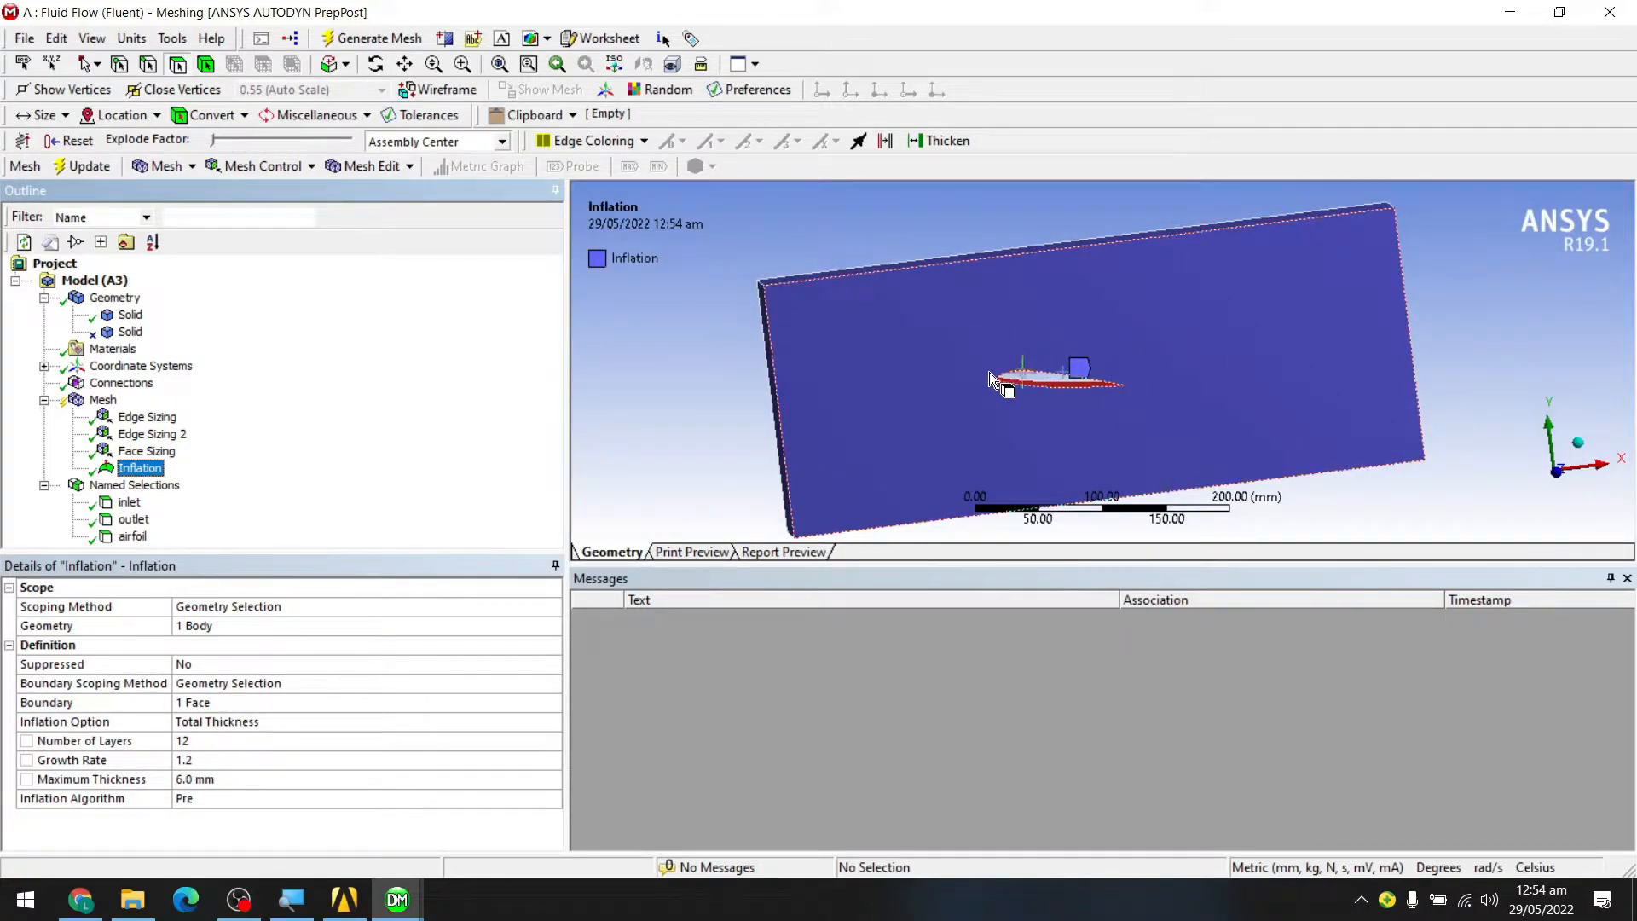
pyautogui.scroll(-2, 1105, 360)
pyautogui.scroll(4, 1057, 370)
pyautogui.moveTo(1046, 391)
pyautogui.mouseDown(button='middle')
pyautogui.moveTo(1065, 401)
pyautogui.moveTo(1006, 394)
pyautogui.moveTo(1057, 394)
pyautogui.moveTo(967, 413)
pyautogui.moveTo(964, 440)
pyautogui.mouseUp(button='middle')
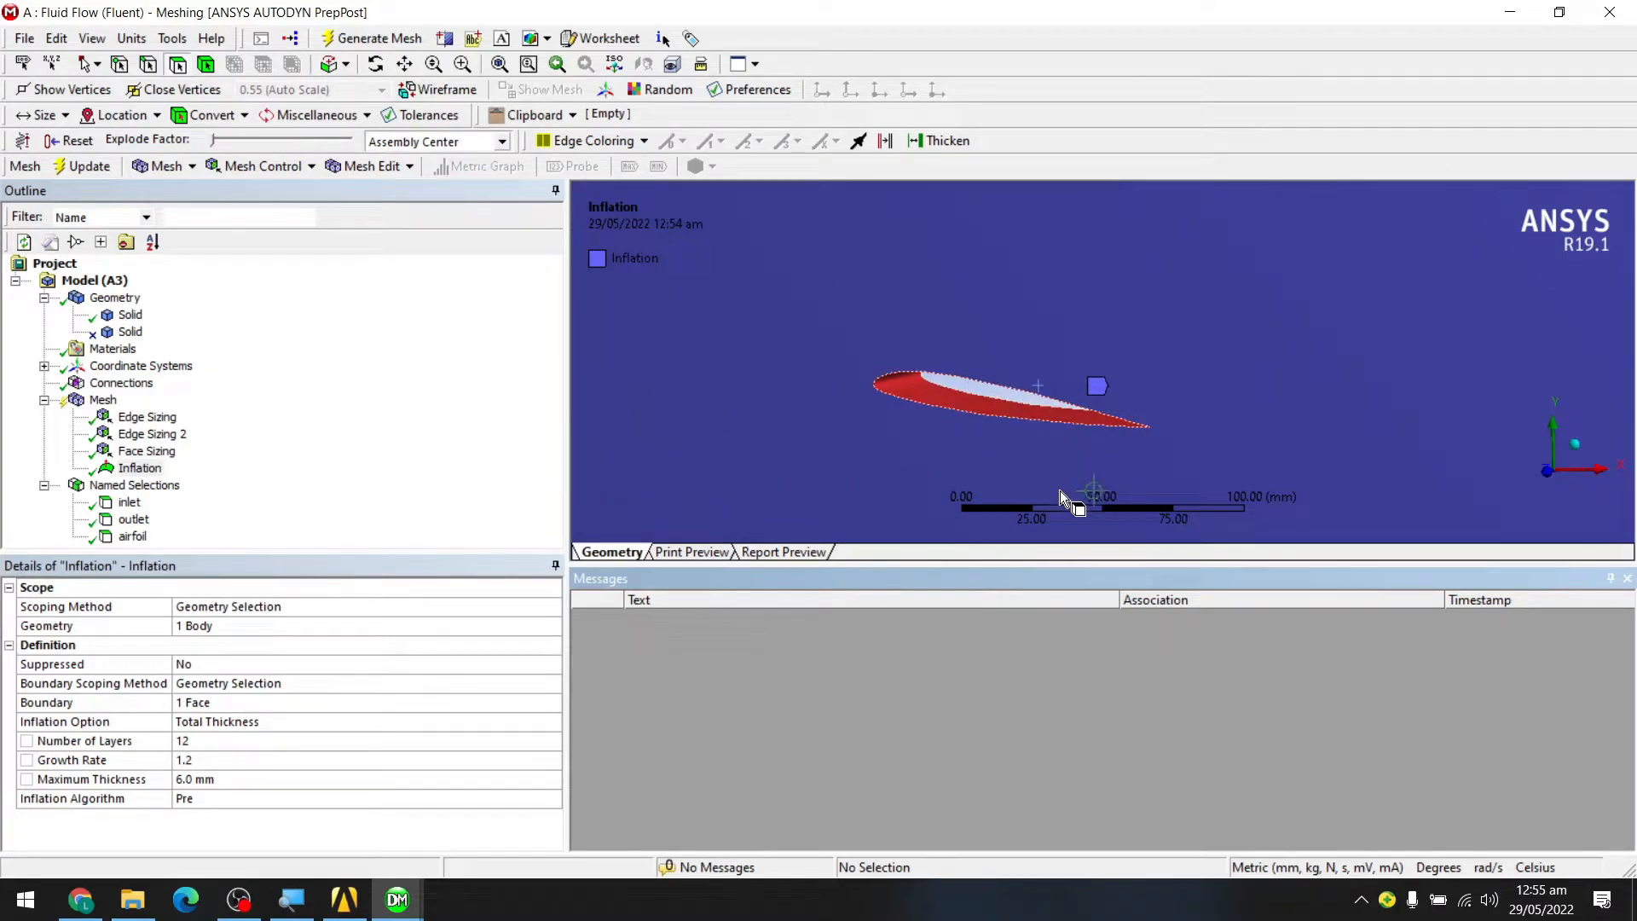
pyautogui.moveTo(948, 400); pyautogui.dragTo(1008, 450, button='middle')
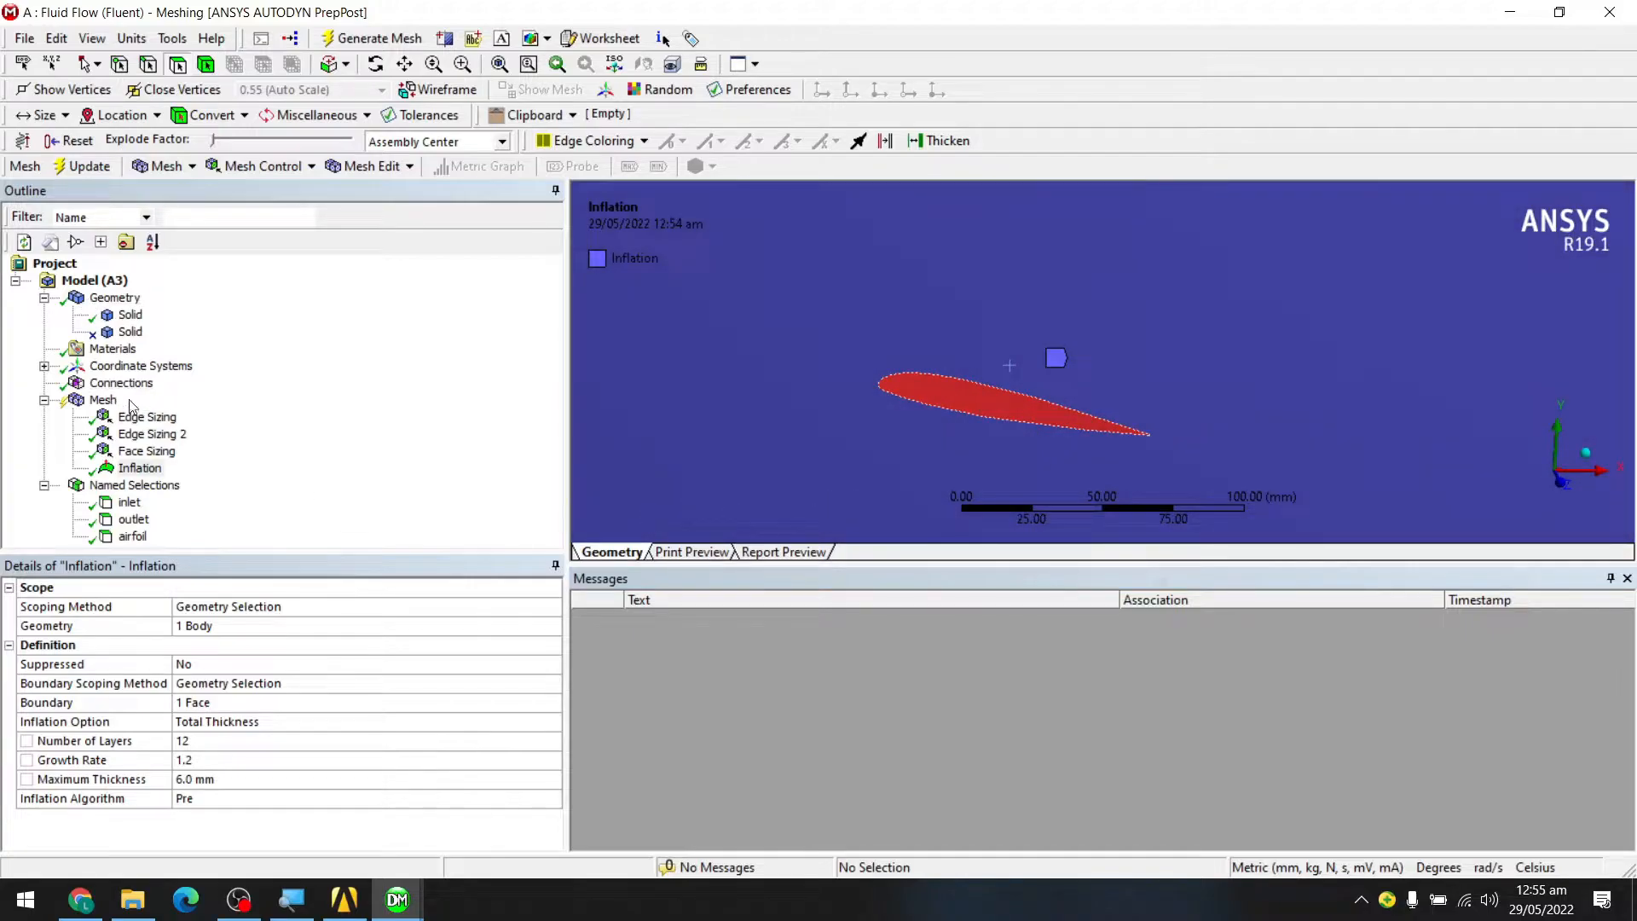
# - Set the global mesh element size to 10 mm
pyautogui.click(103, 401)
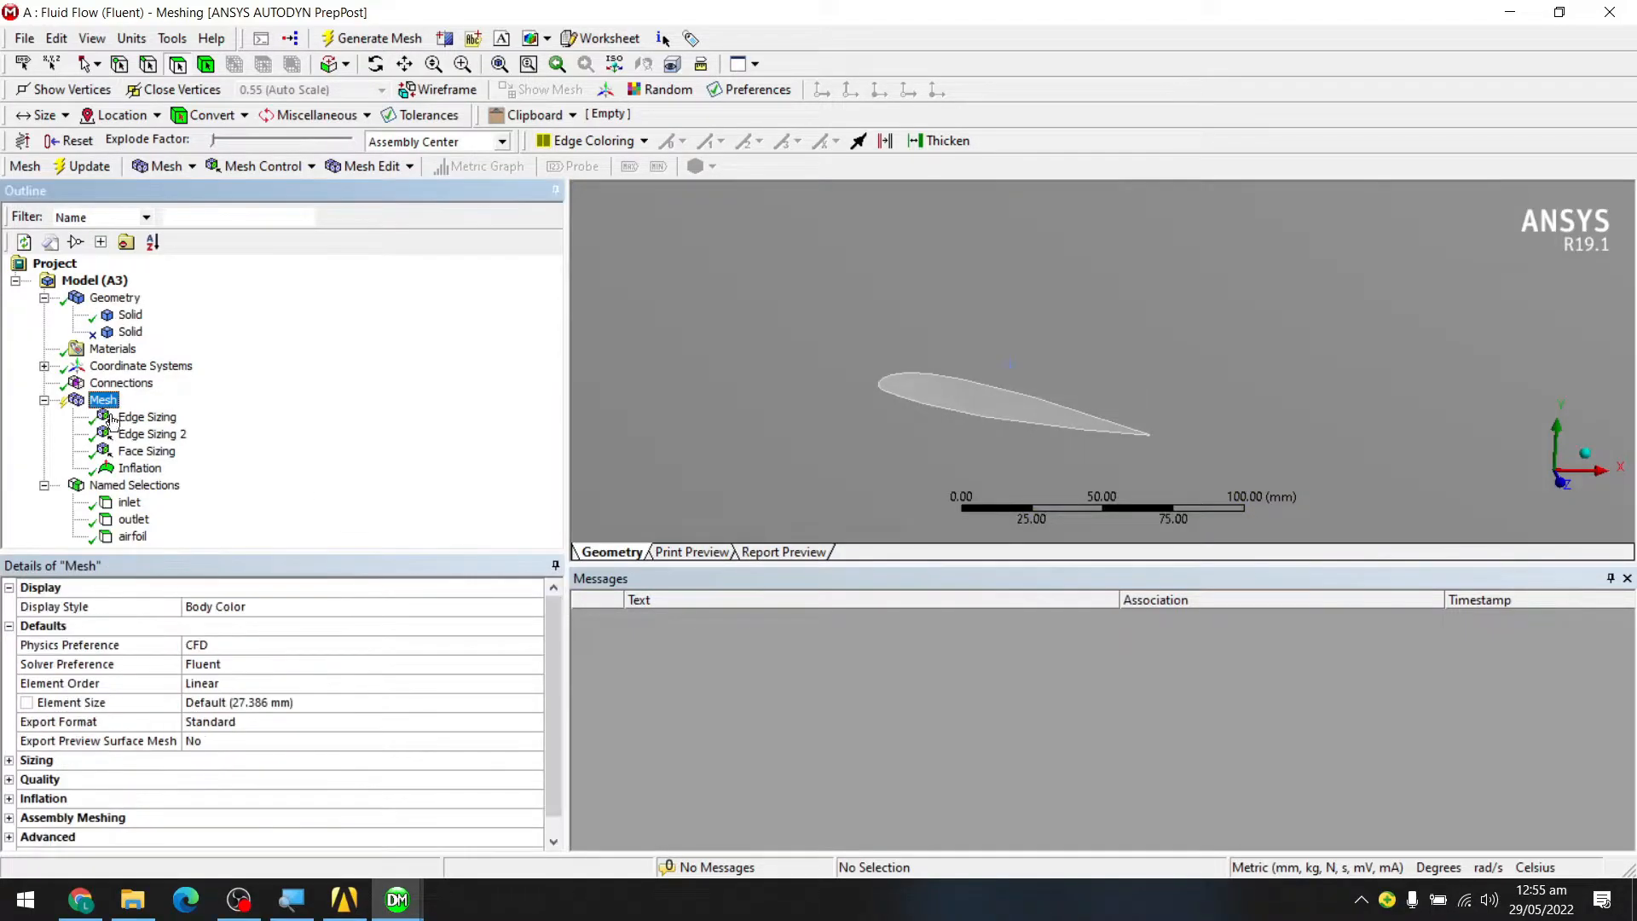
pyautogui.click(252, 706)
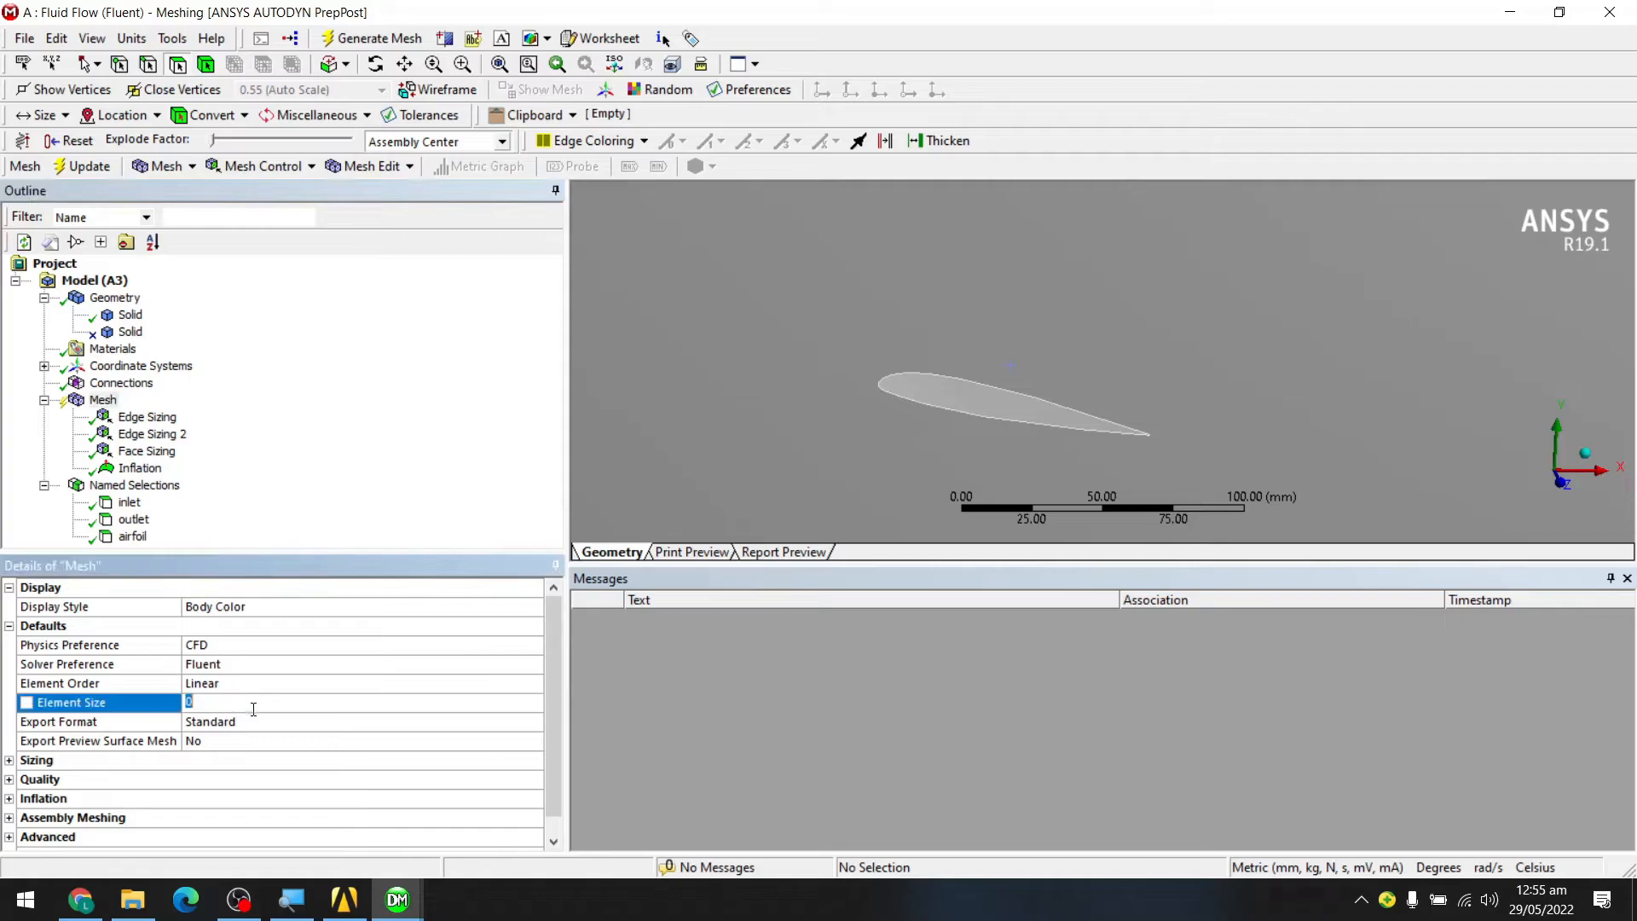
pyautogui.press('Return')
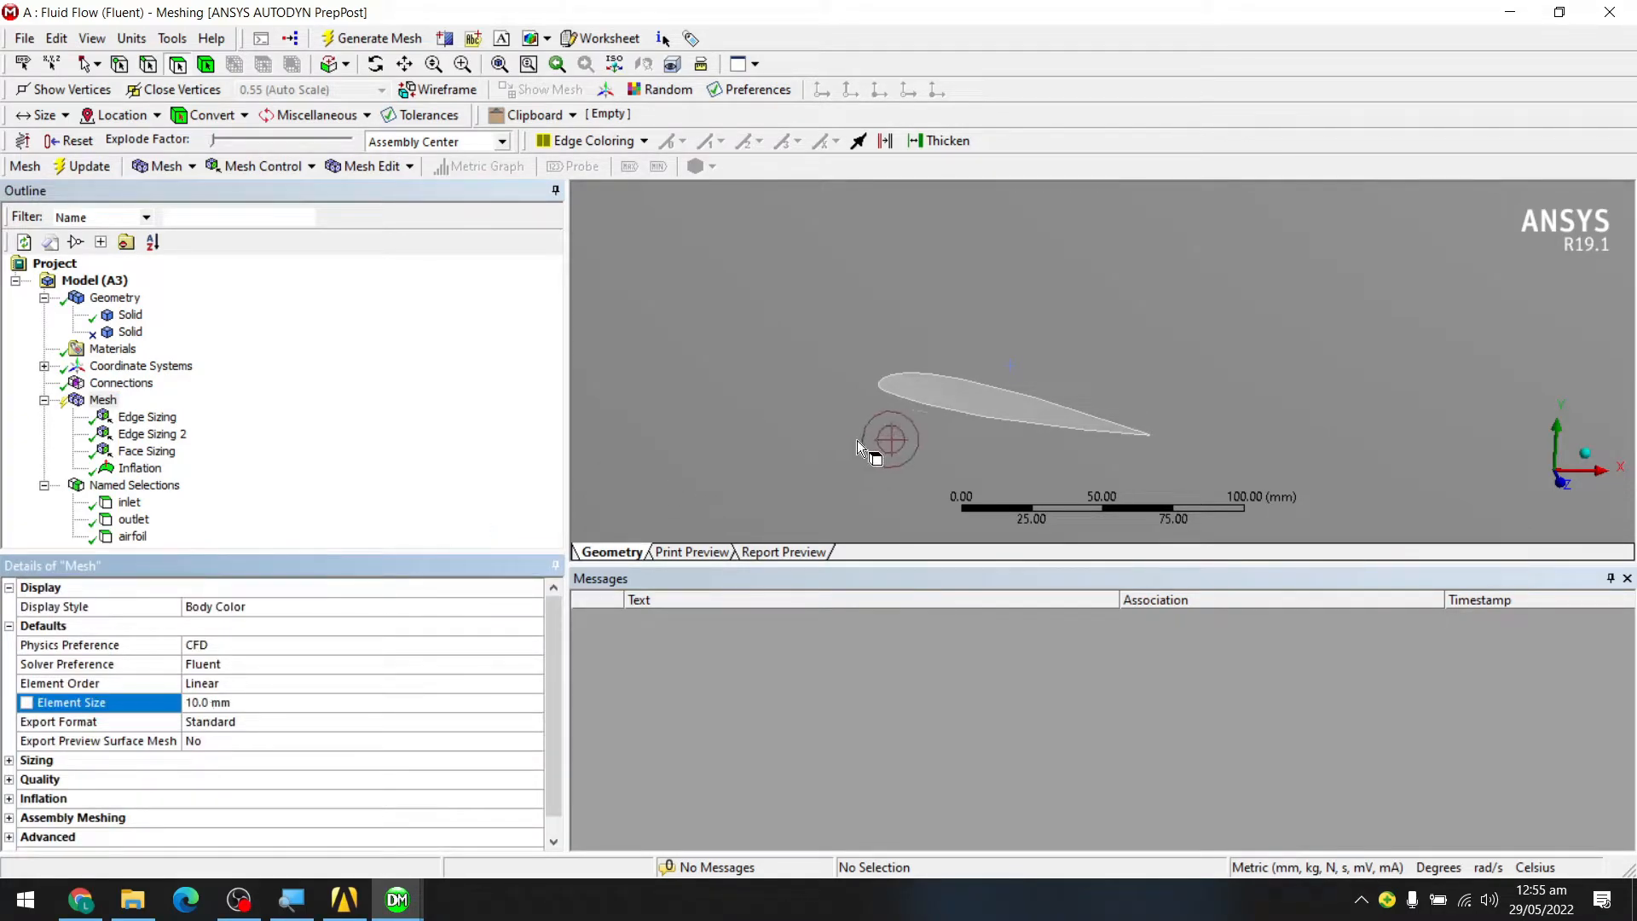
pyautogui.scroll(-4, 958, 393)
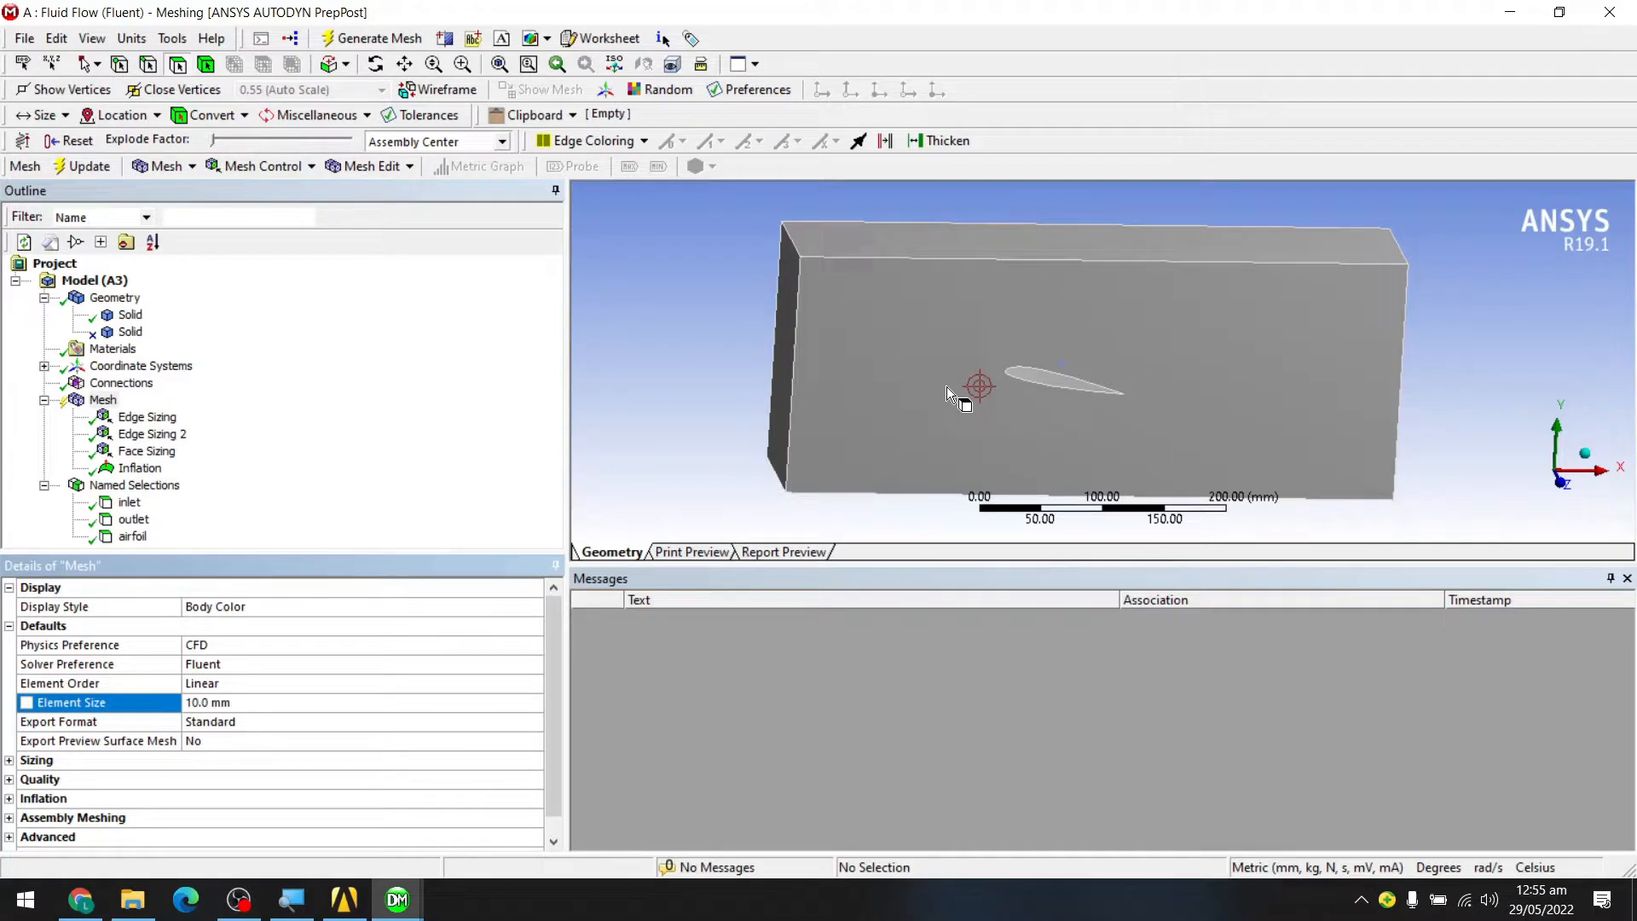
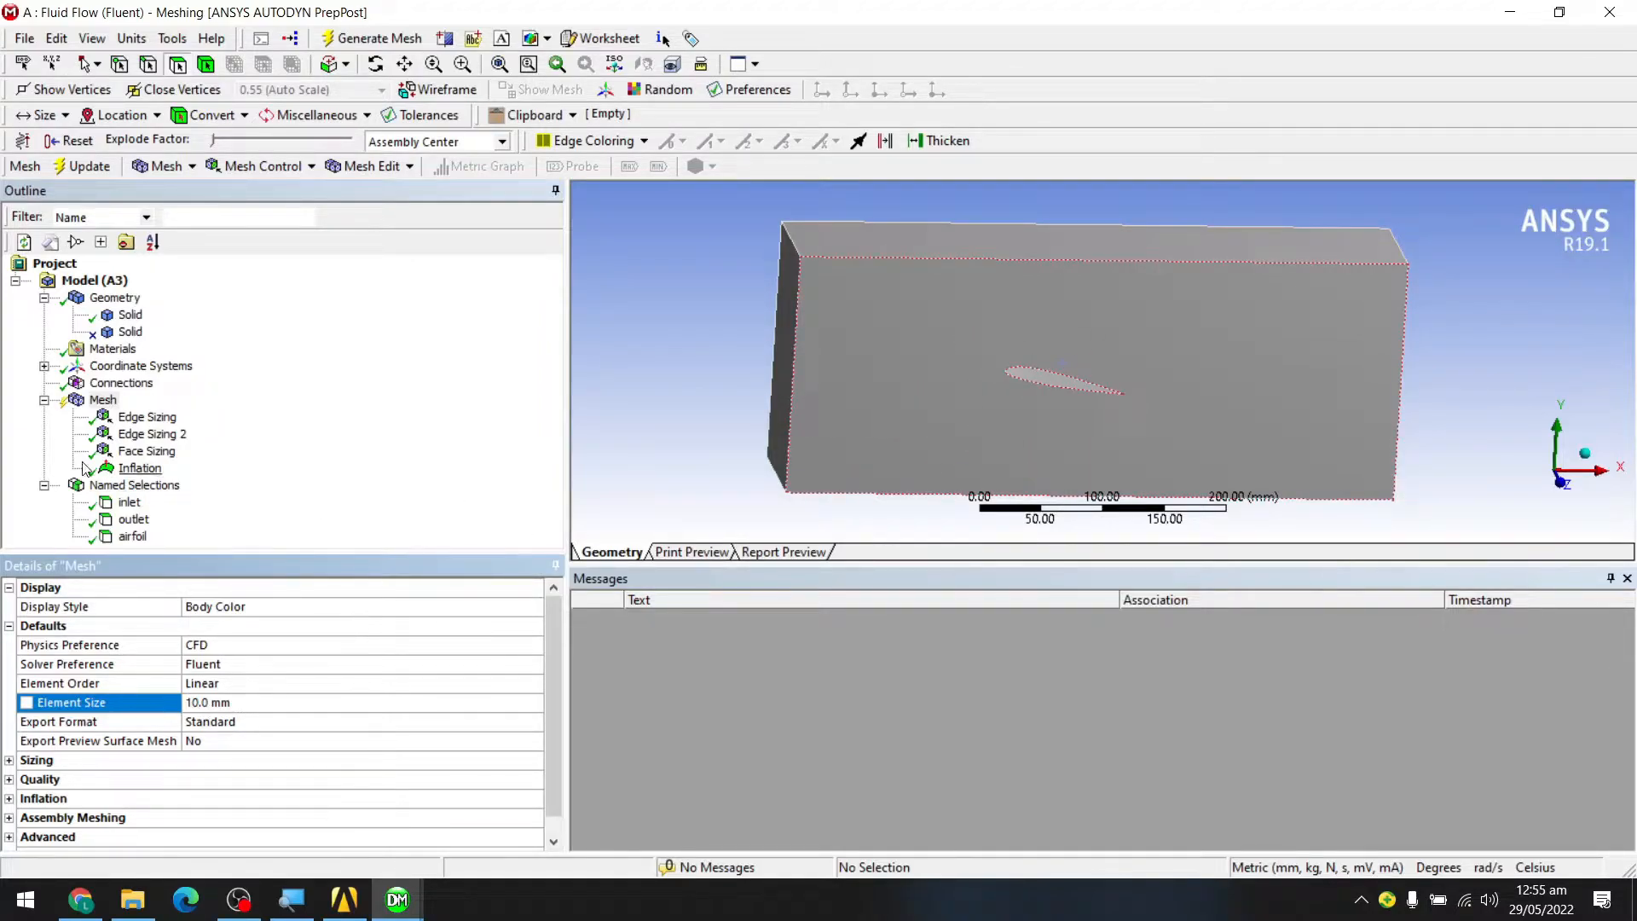
# - Go through the inflation, face sizing and both edge sizing controls to check their scopes and settings
pyautogui.click(141, 467)
pyautogui.click(147, 451)
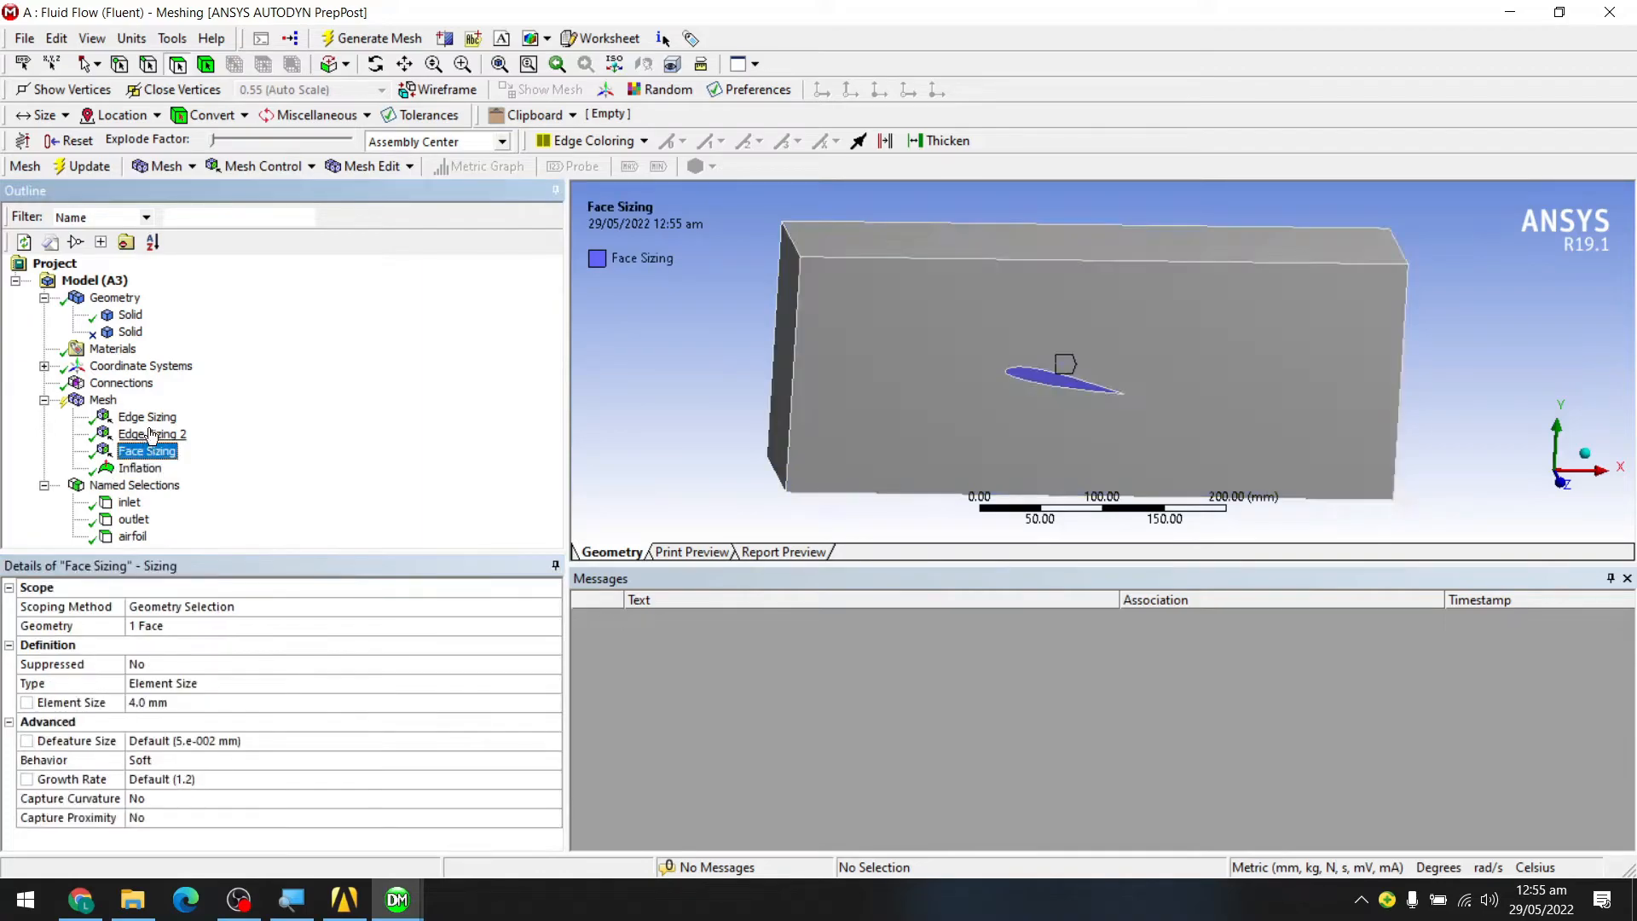
pyautogui.click(151, 434)
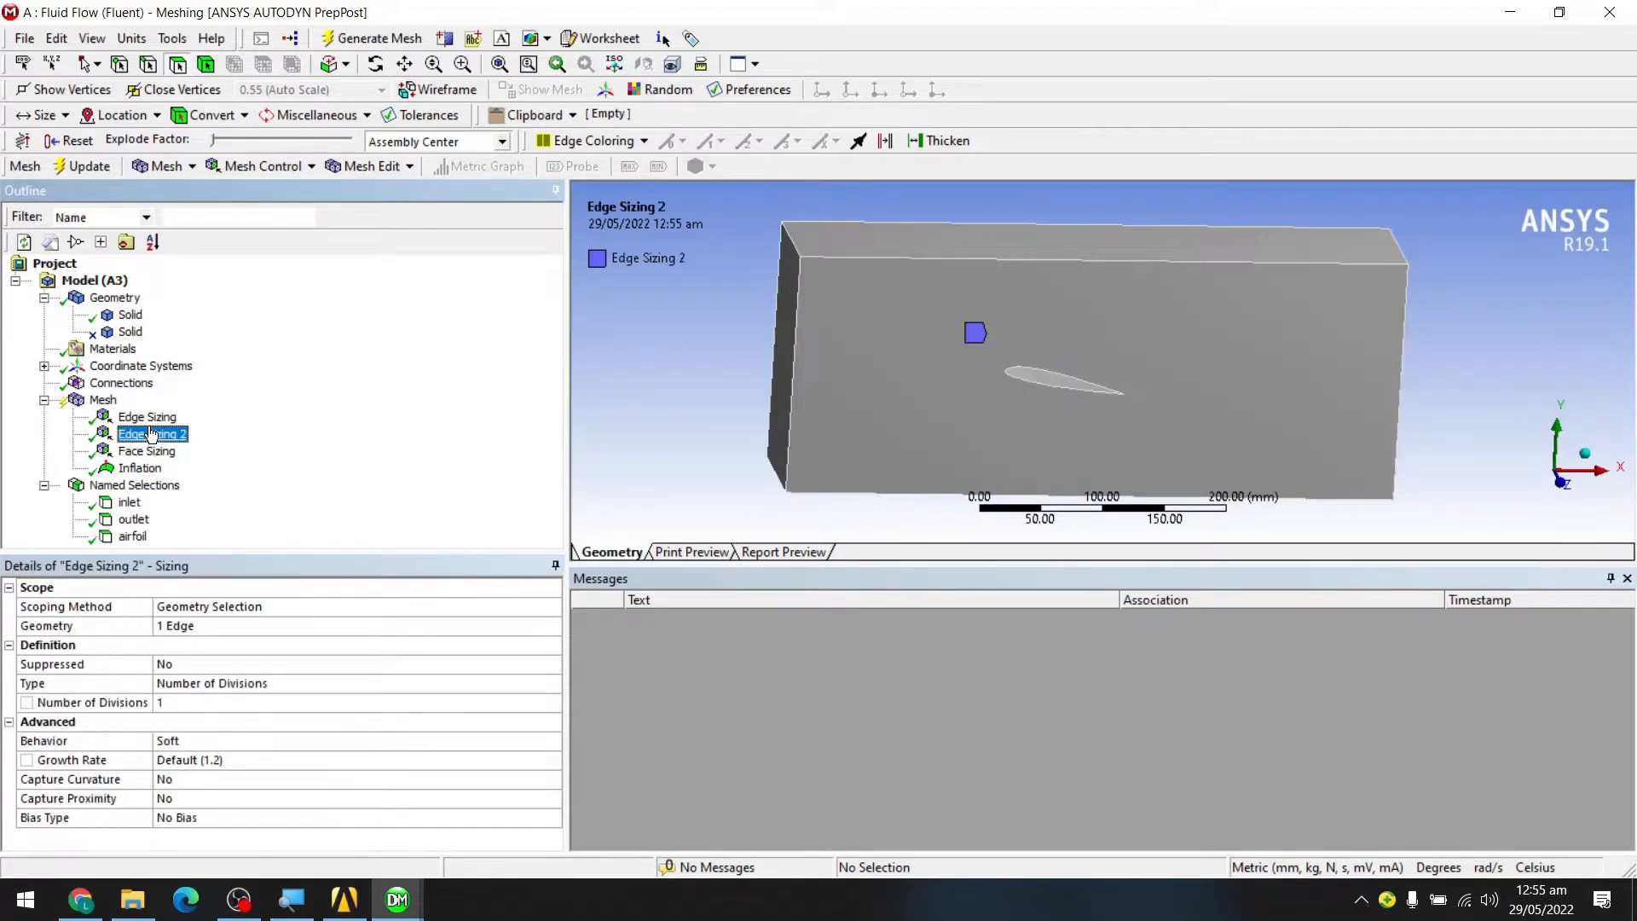
pyautogui.click(143, 417)
pyautogui.click(100, 402)
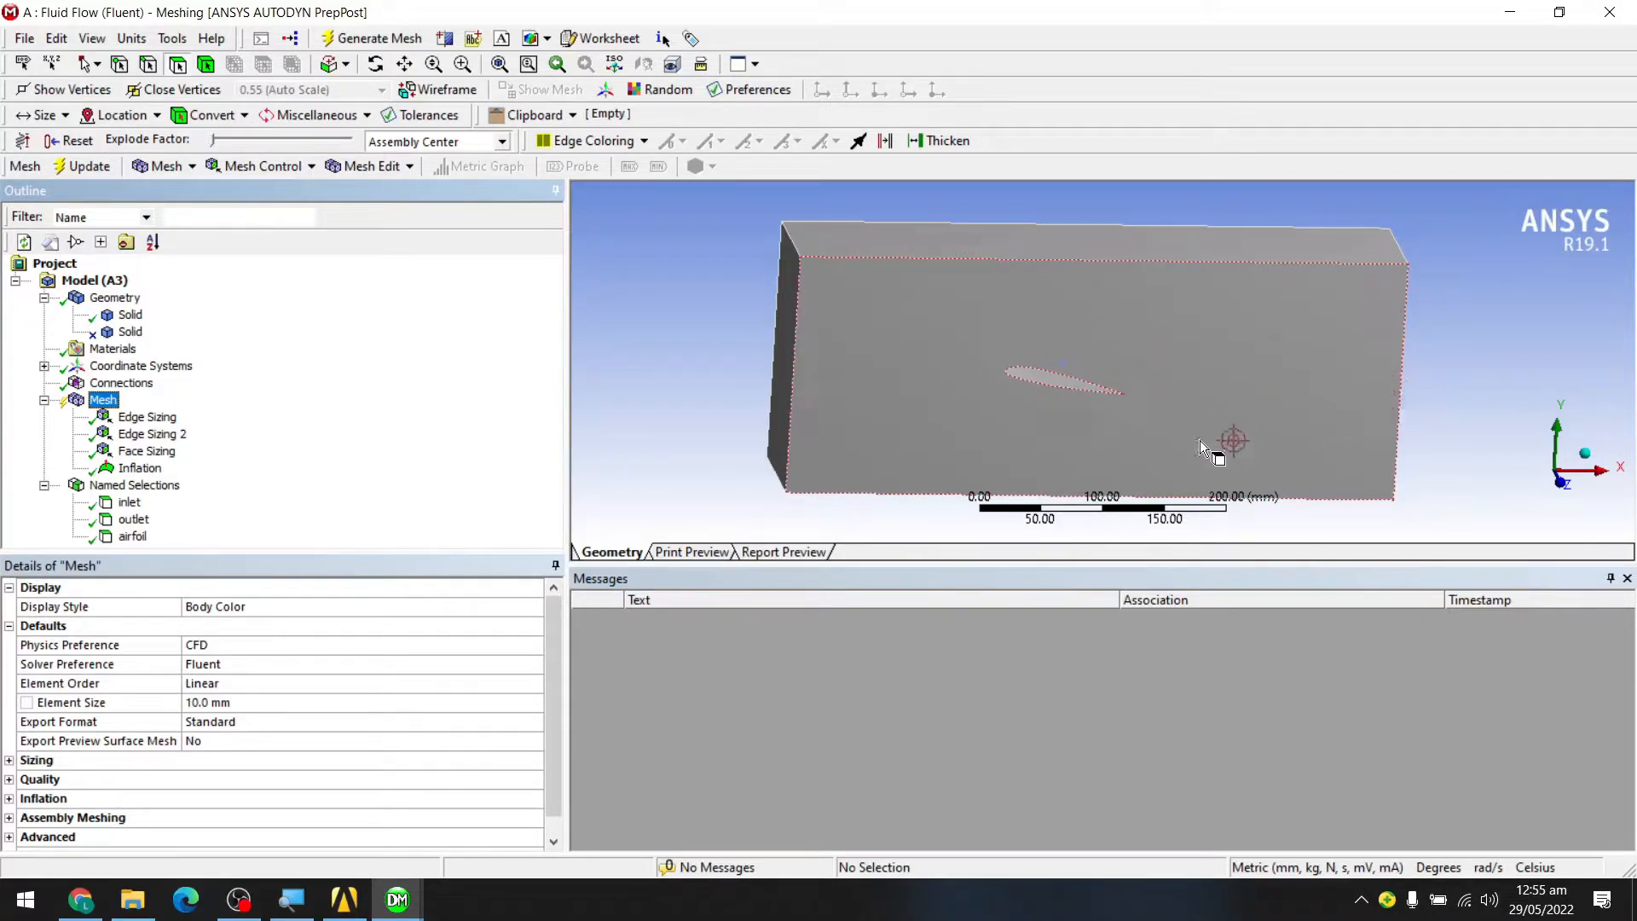
# - Unsuppress all bodies so the smaller box behind the airfoil is included in the model
pyautogui.scroll(-3, 706, 351)
pyautogui.rightClick(692, 322)
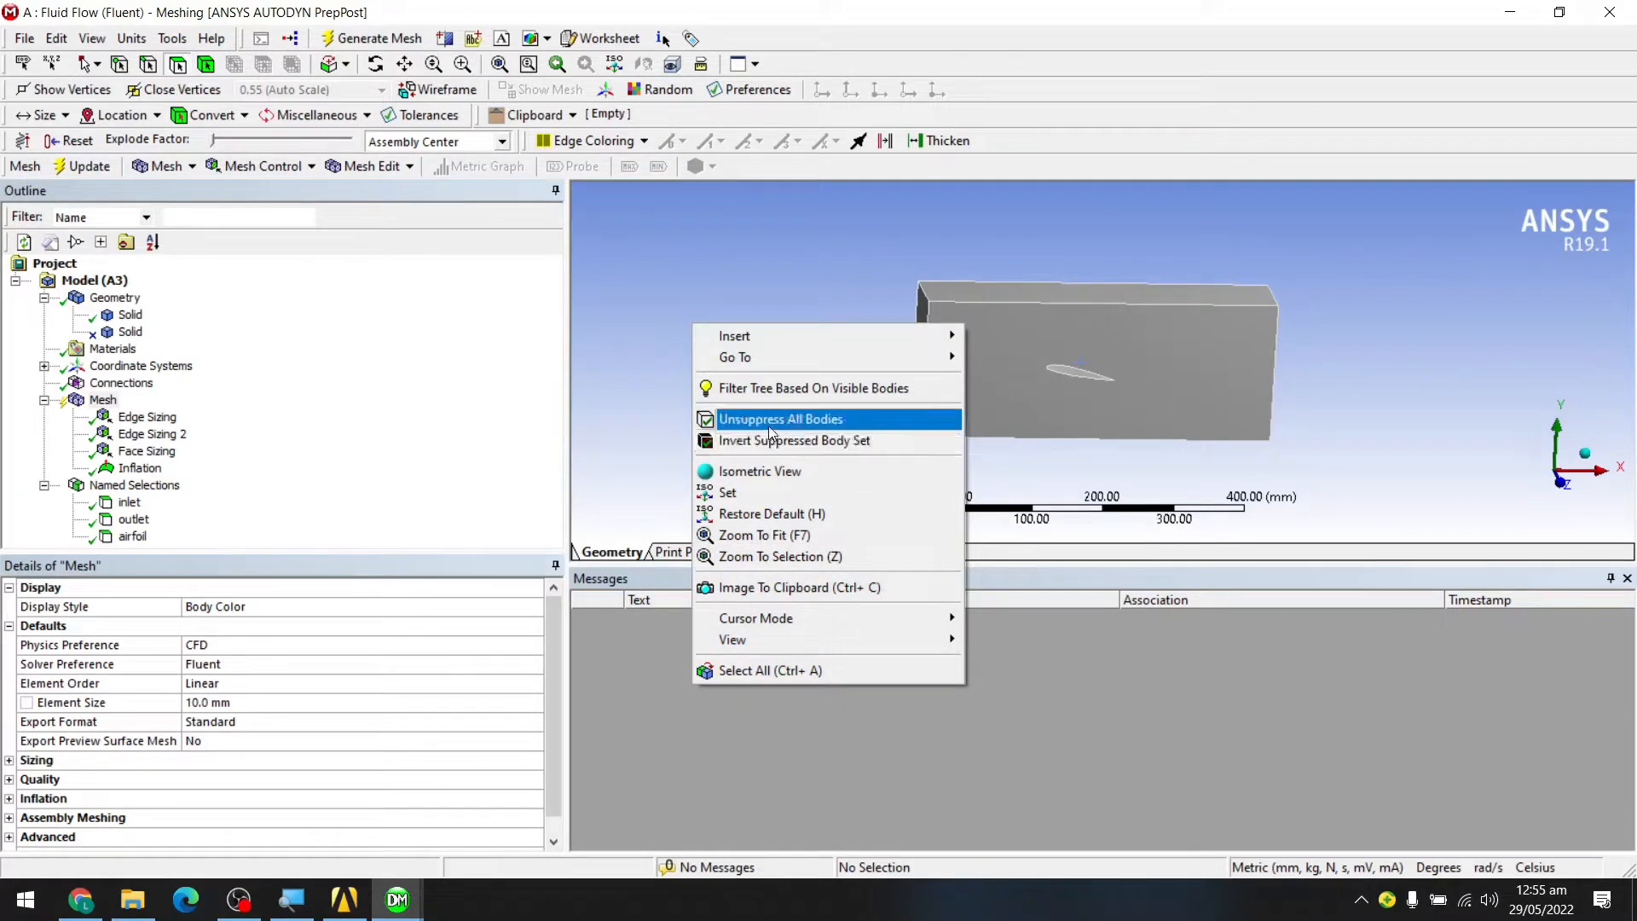
pyautogui.click(643, 278)
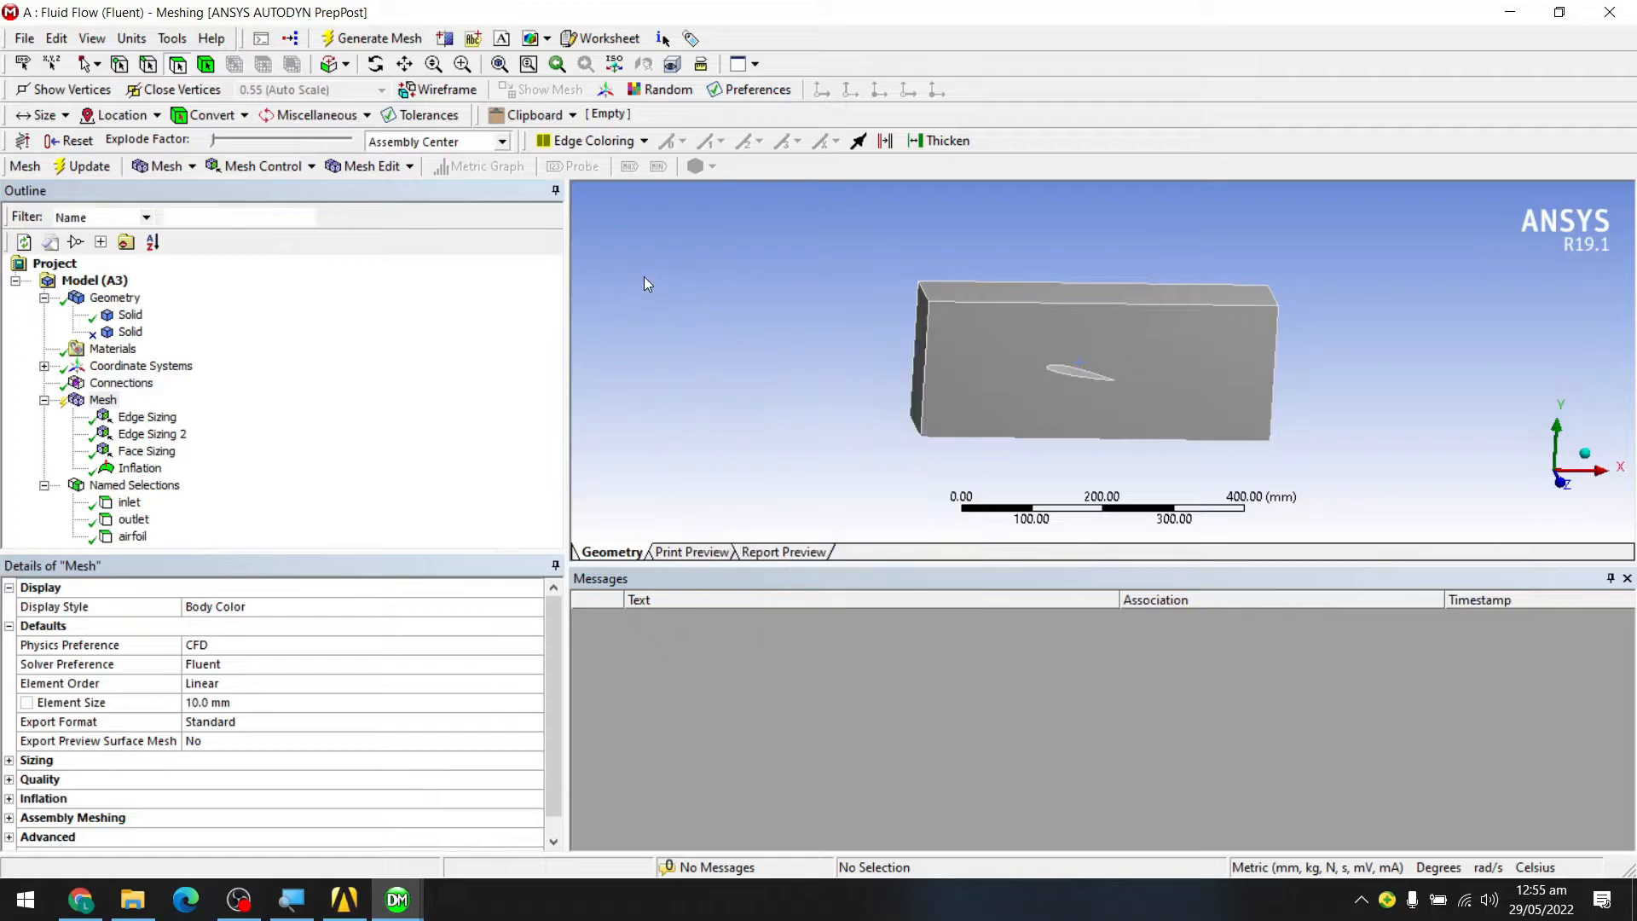
pyautogui.rightClick(645, 278)
pyautogui.click(728, 377)
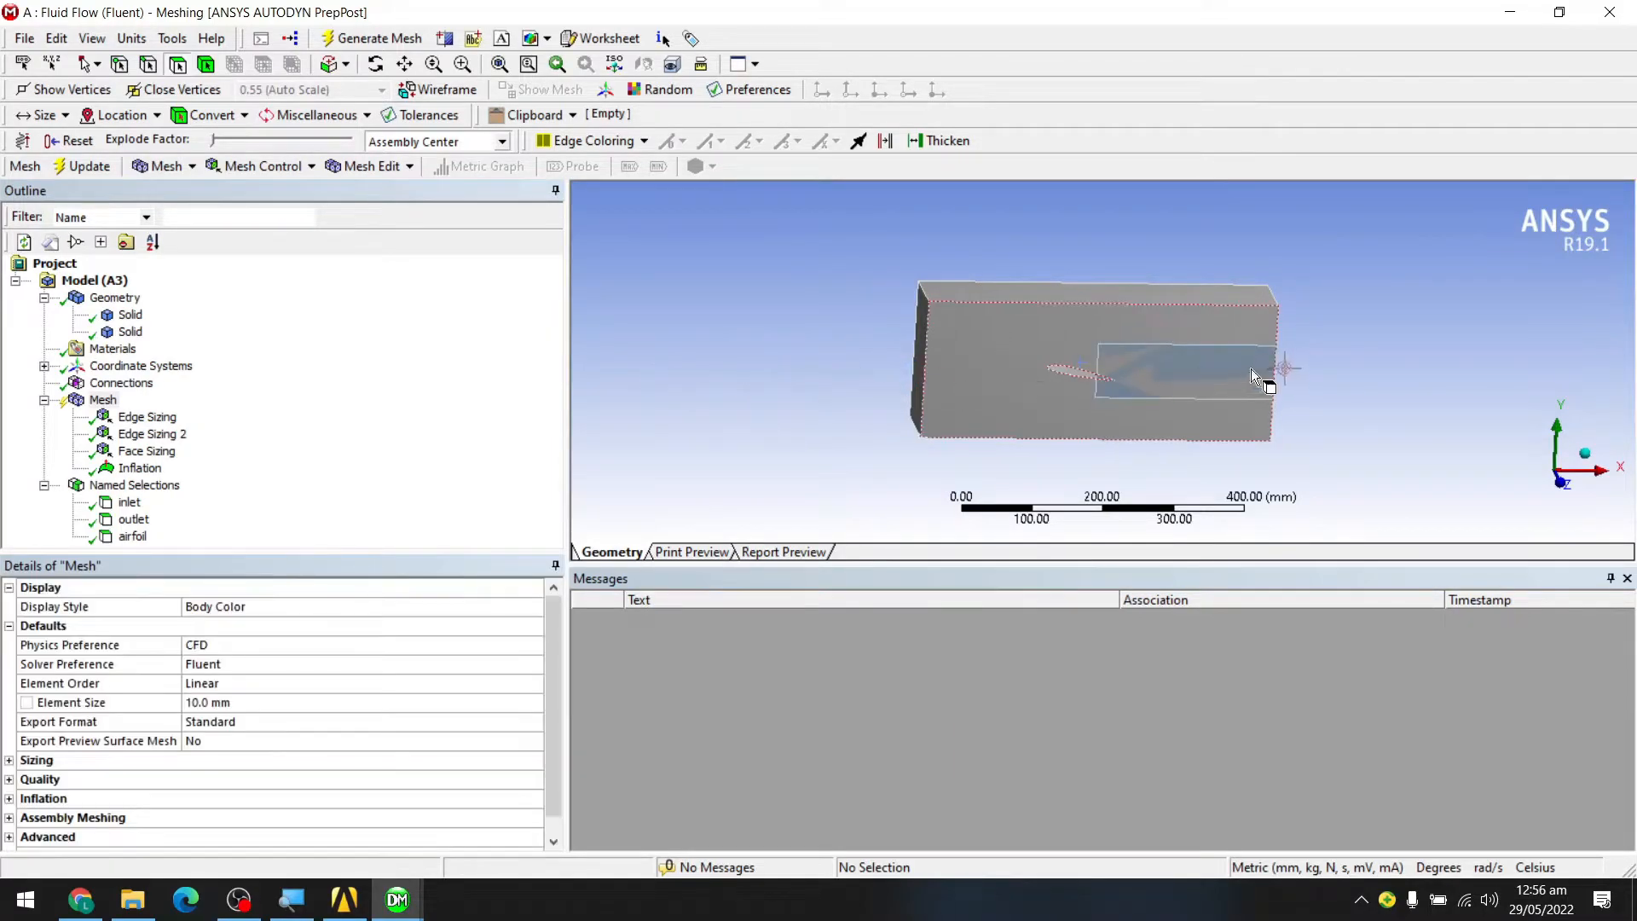
pyautogui.scroll(5, 1251, 368)
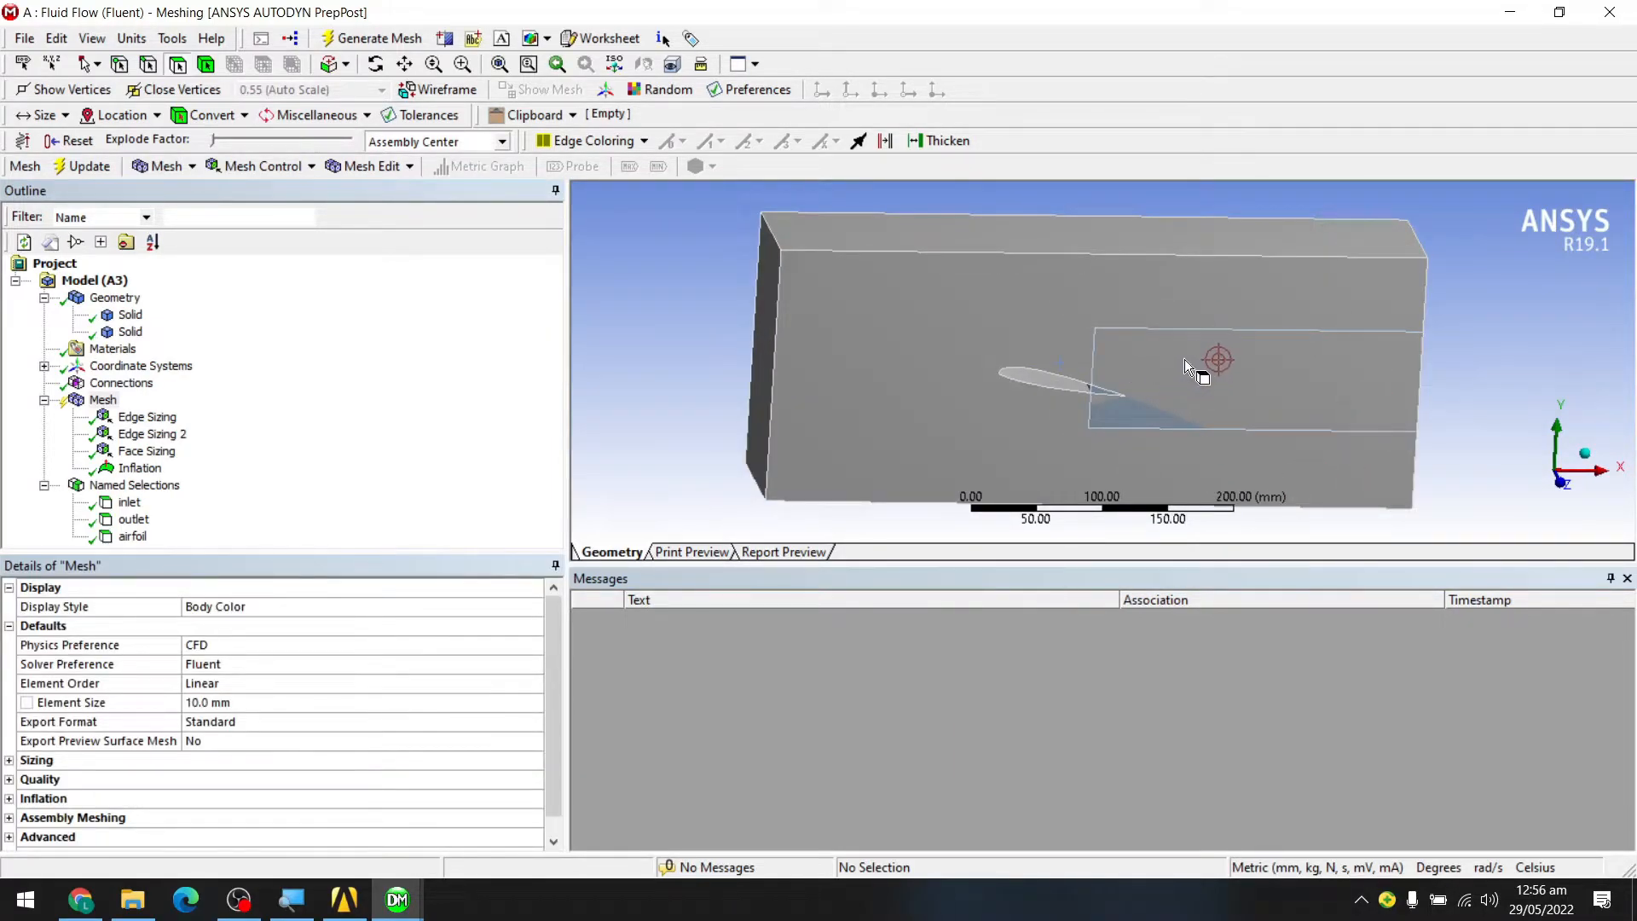
# - Insert a sizing control in the mesh and scope it to the large fluid domain body
pyautogui.rightClick(104, 401)
pyautogui.moveTo(146, 412)
pyautogui.click(477, 442)
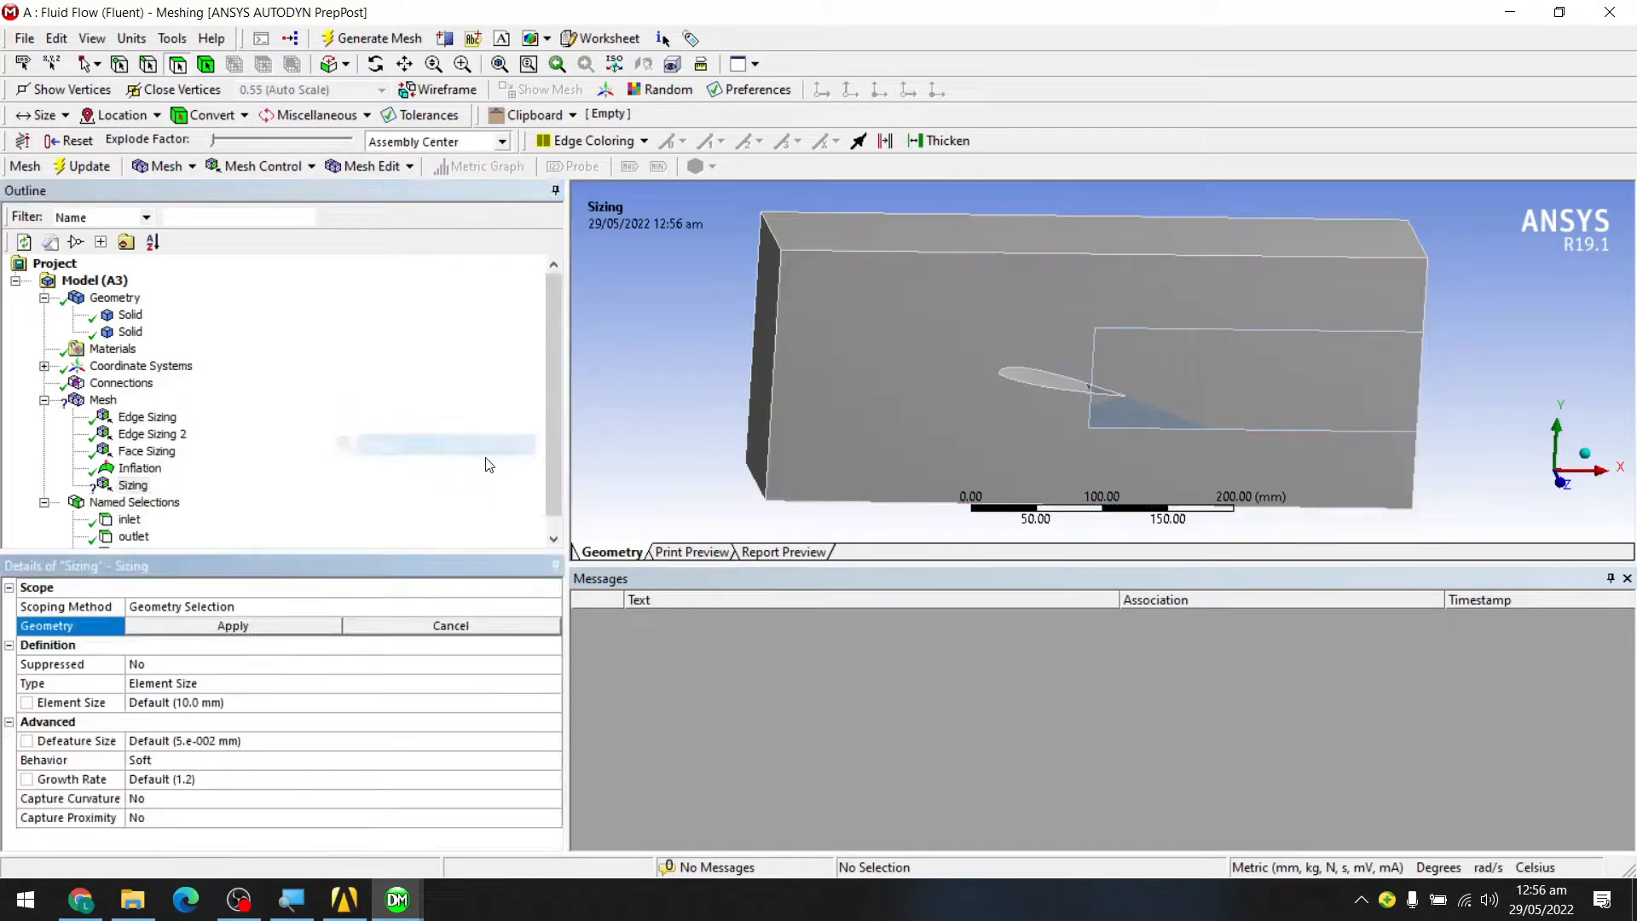
pyautogui.click(867, 331)
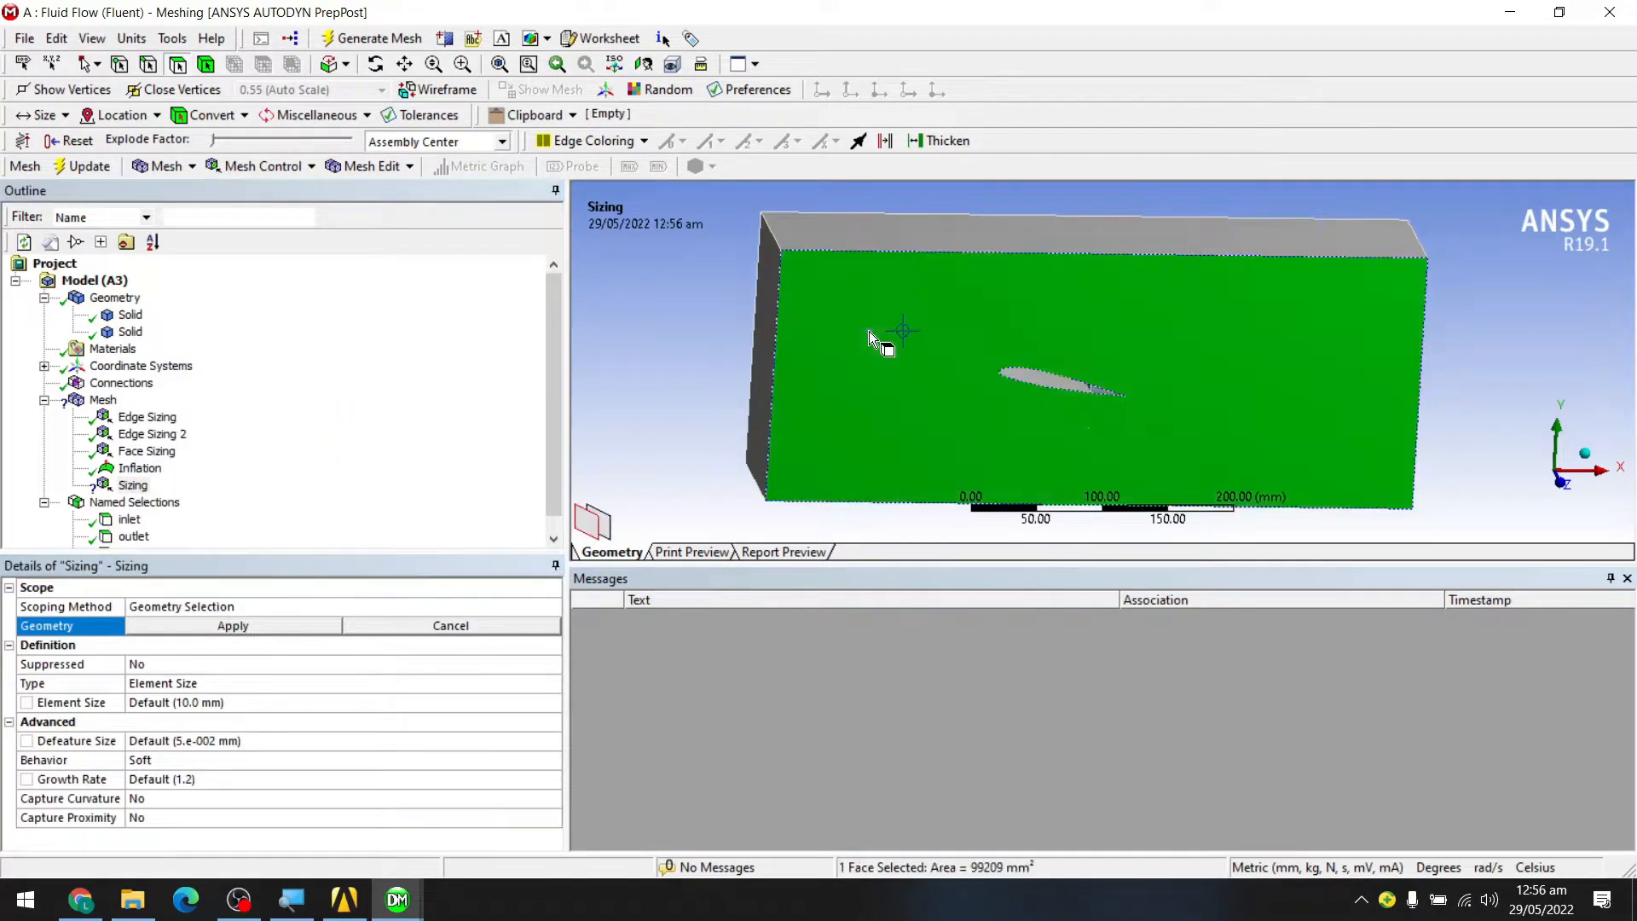
pyautogui.click(206, 64)
pyautogui.click(929, 346)
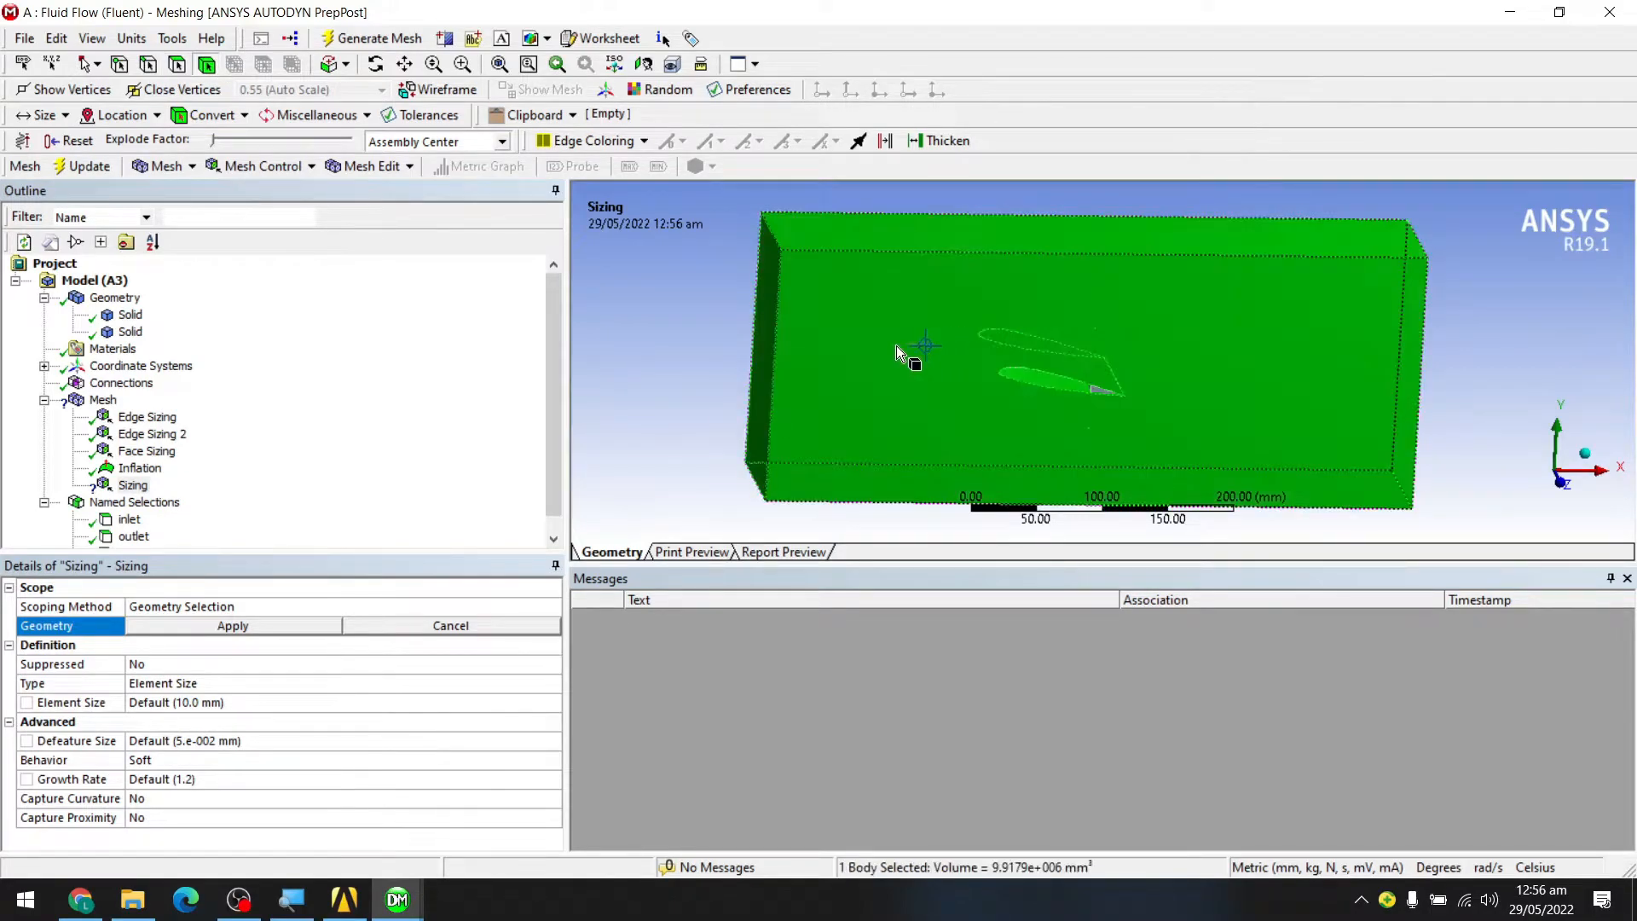
pyautogui.click(258, 624)
# - Change the body sizing's type to Body of Influence
pyautogui.click(265, 683)
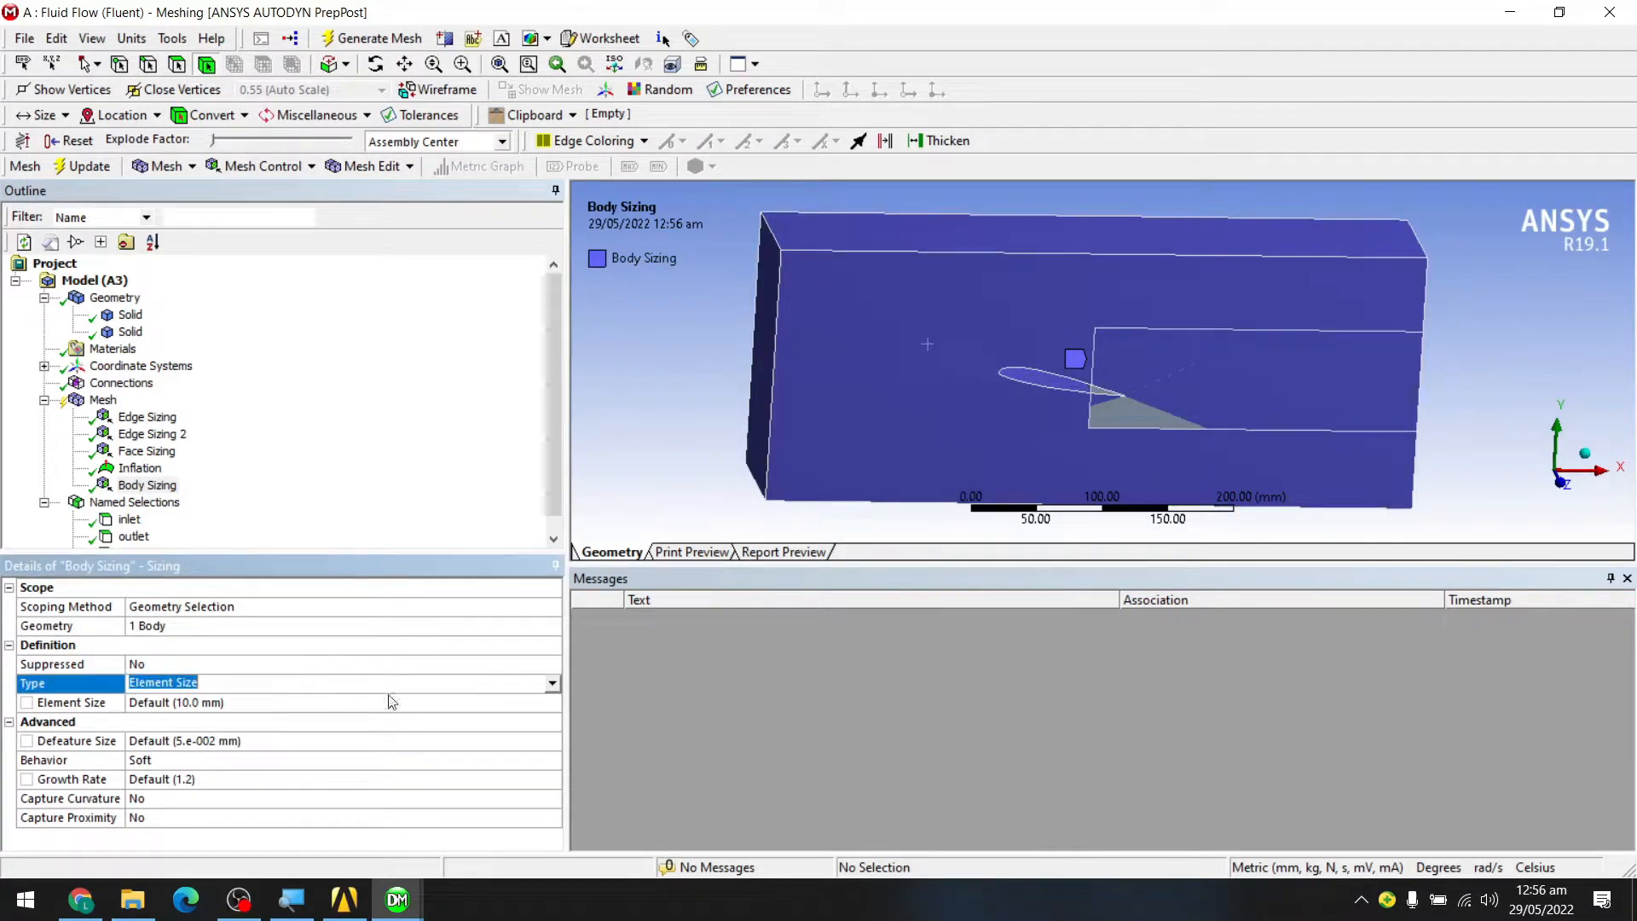
pyautogui.click(553, 683)
pyautogui.click(213, 723)
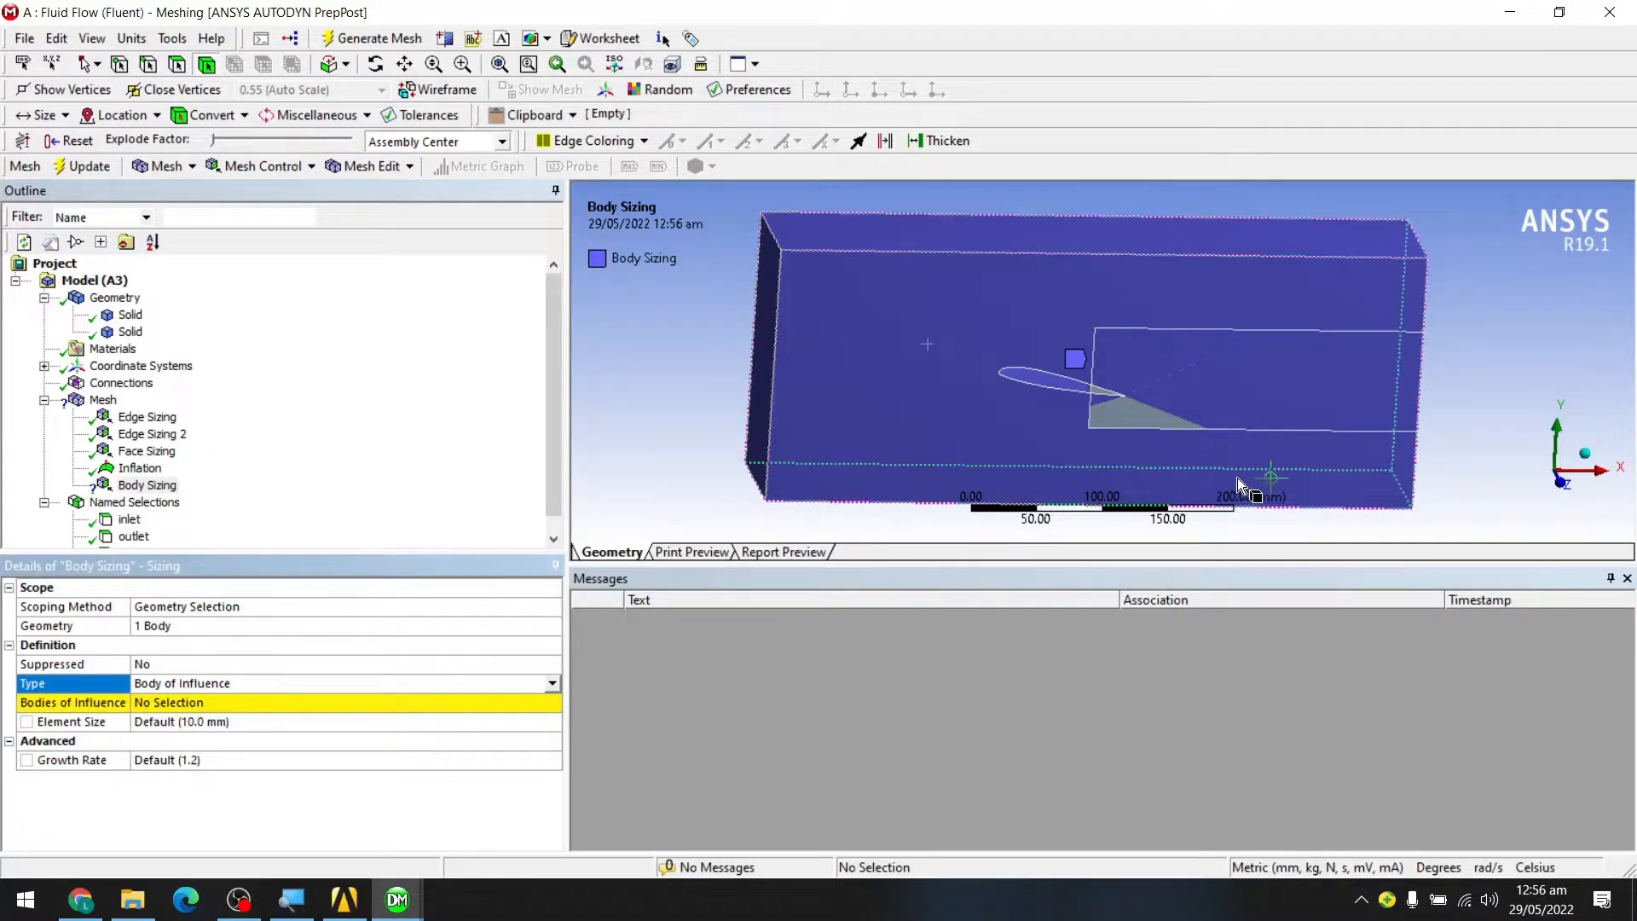
# - Identify which solid in the geometry is the smaller box behind the airfoil
pyautogui.click(1227, 366)
pyautogui.click(1479, 365)
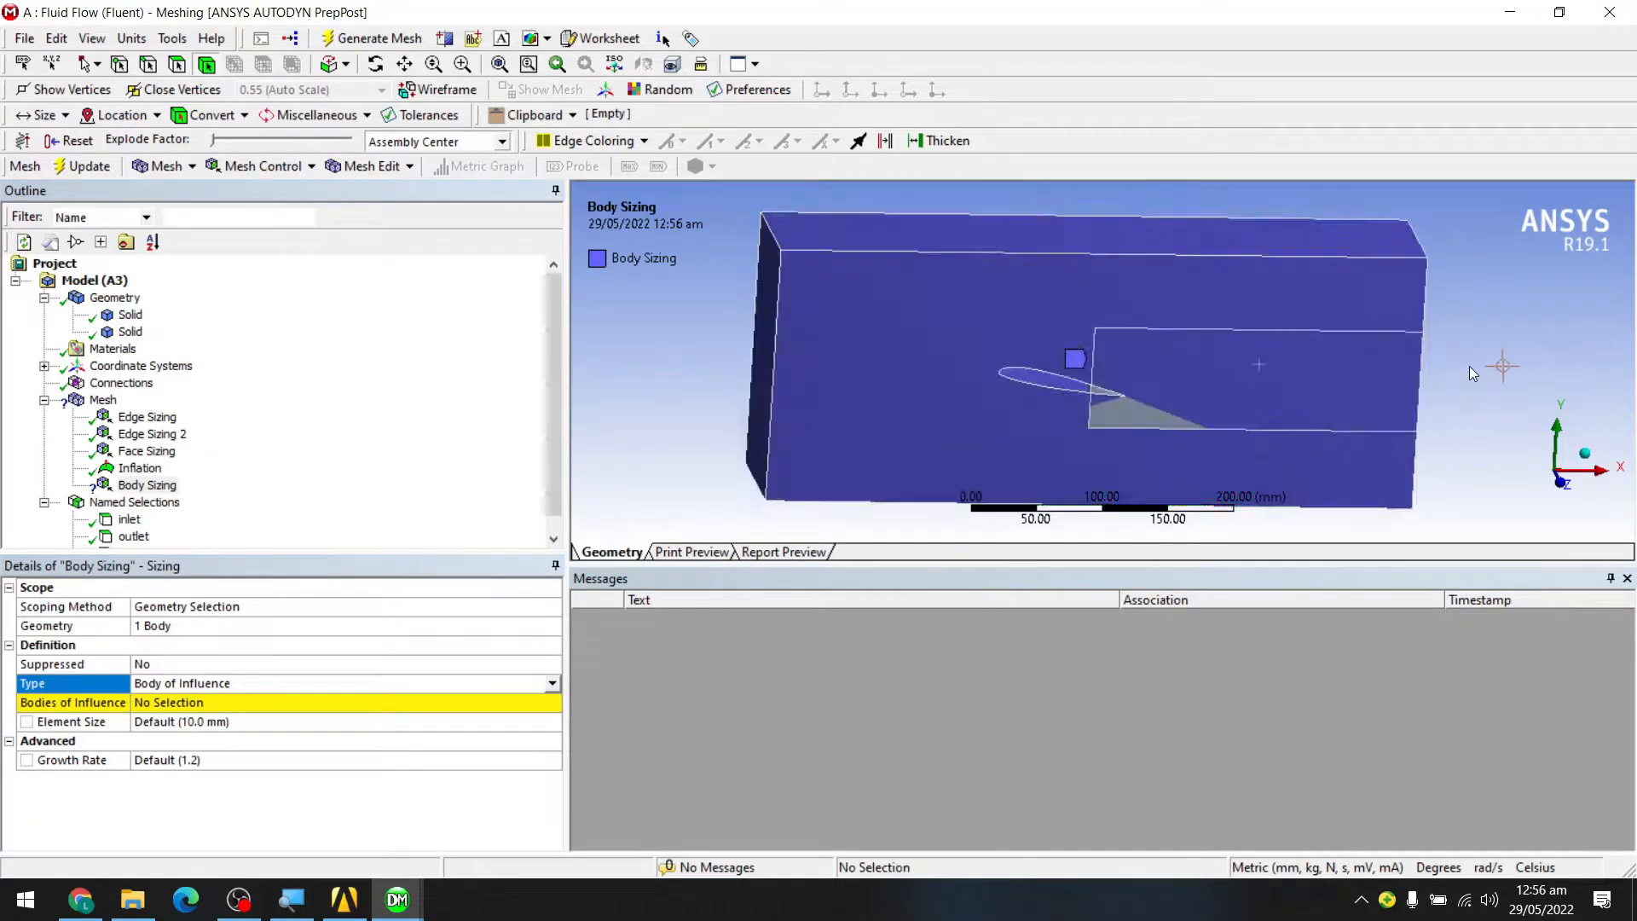
pyautogui.click(130, 332)
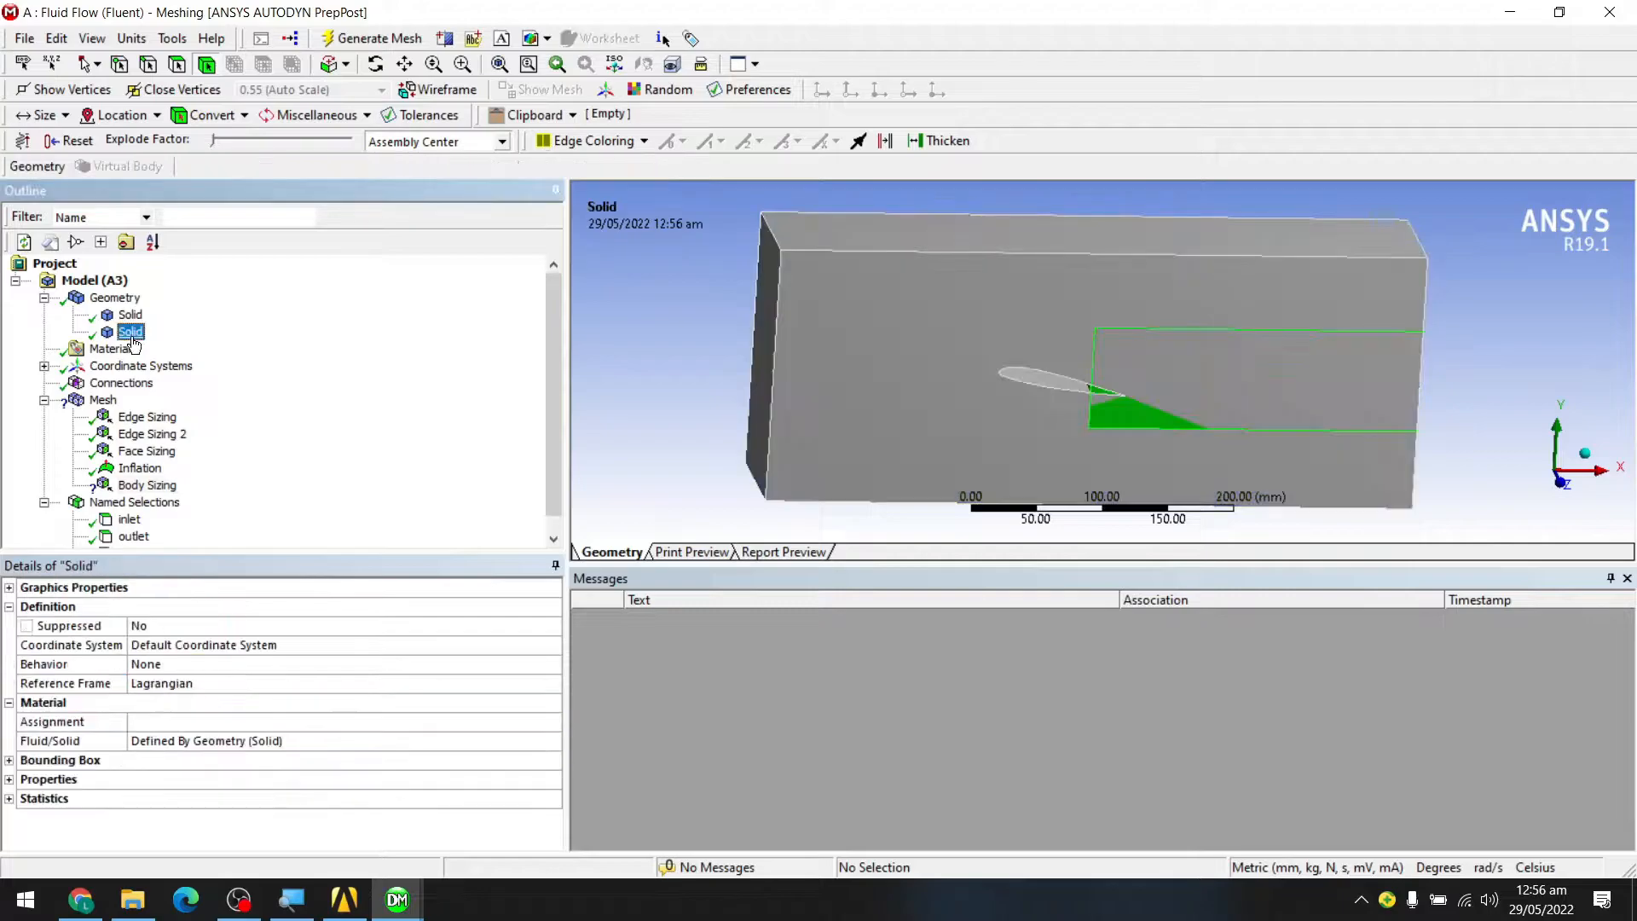
pyautogui.scroll(-2, 1238, 370)
pyautogui.scroll(1, 1238, 371)
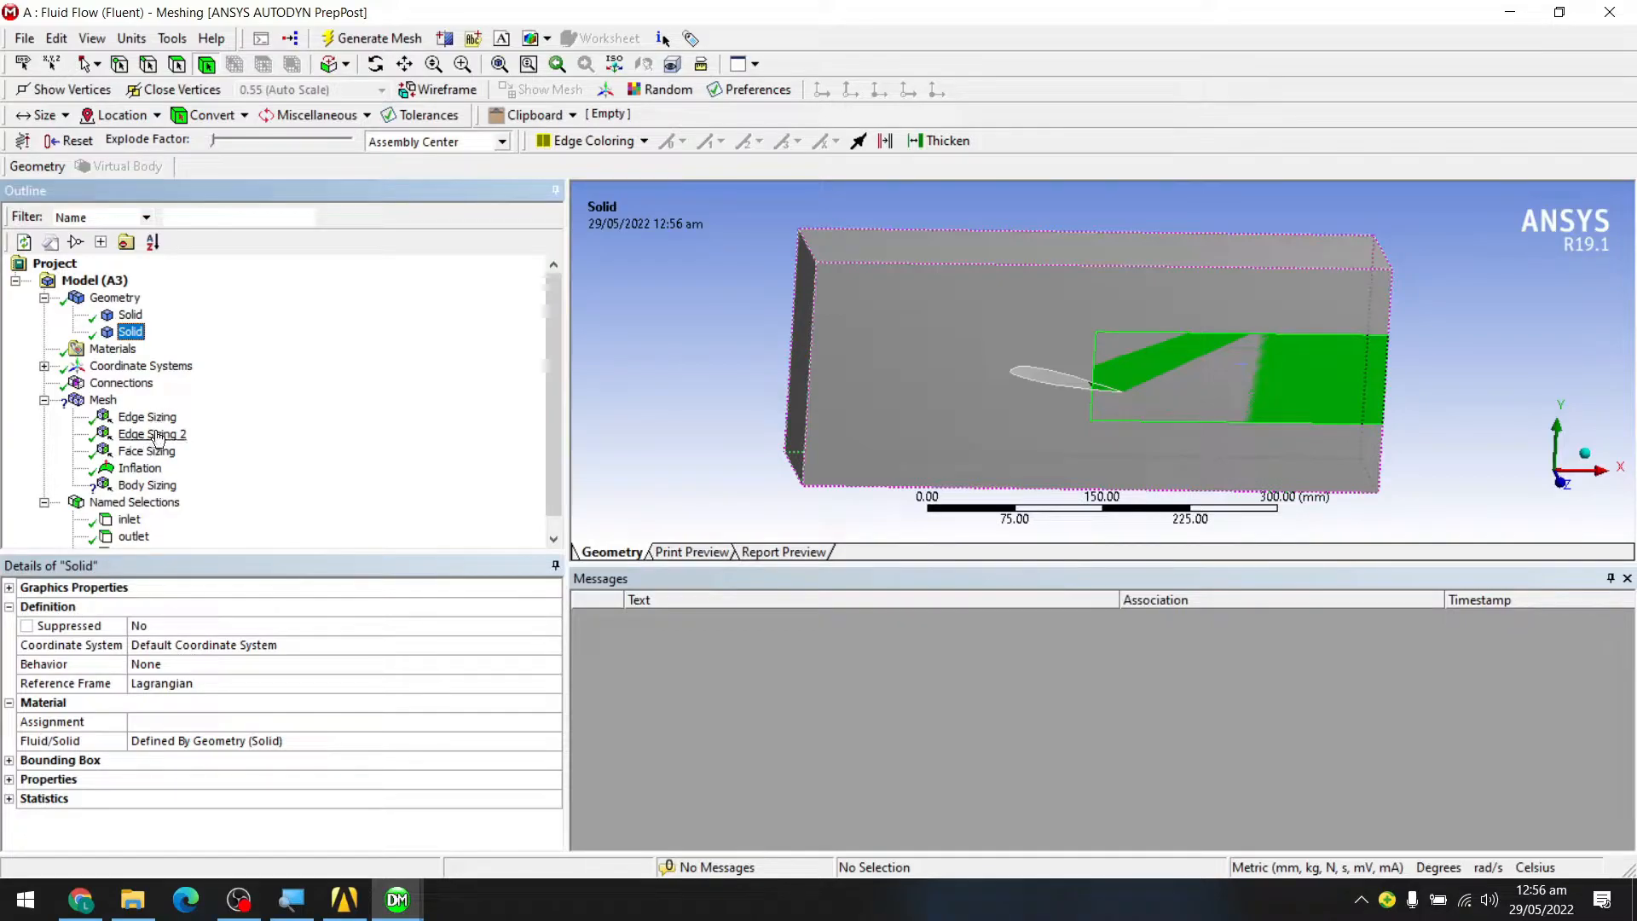
# - Try to assign the second solid from the model tree as the body sizing's body of influence
pyautogui.click(149, 486)
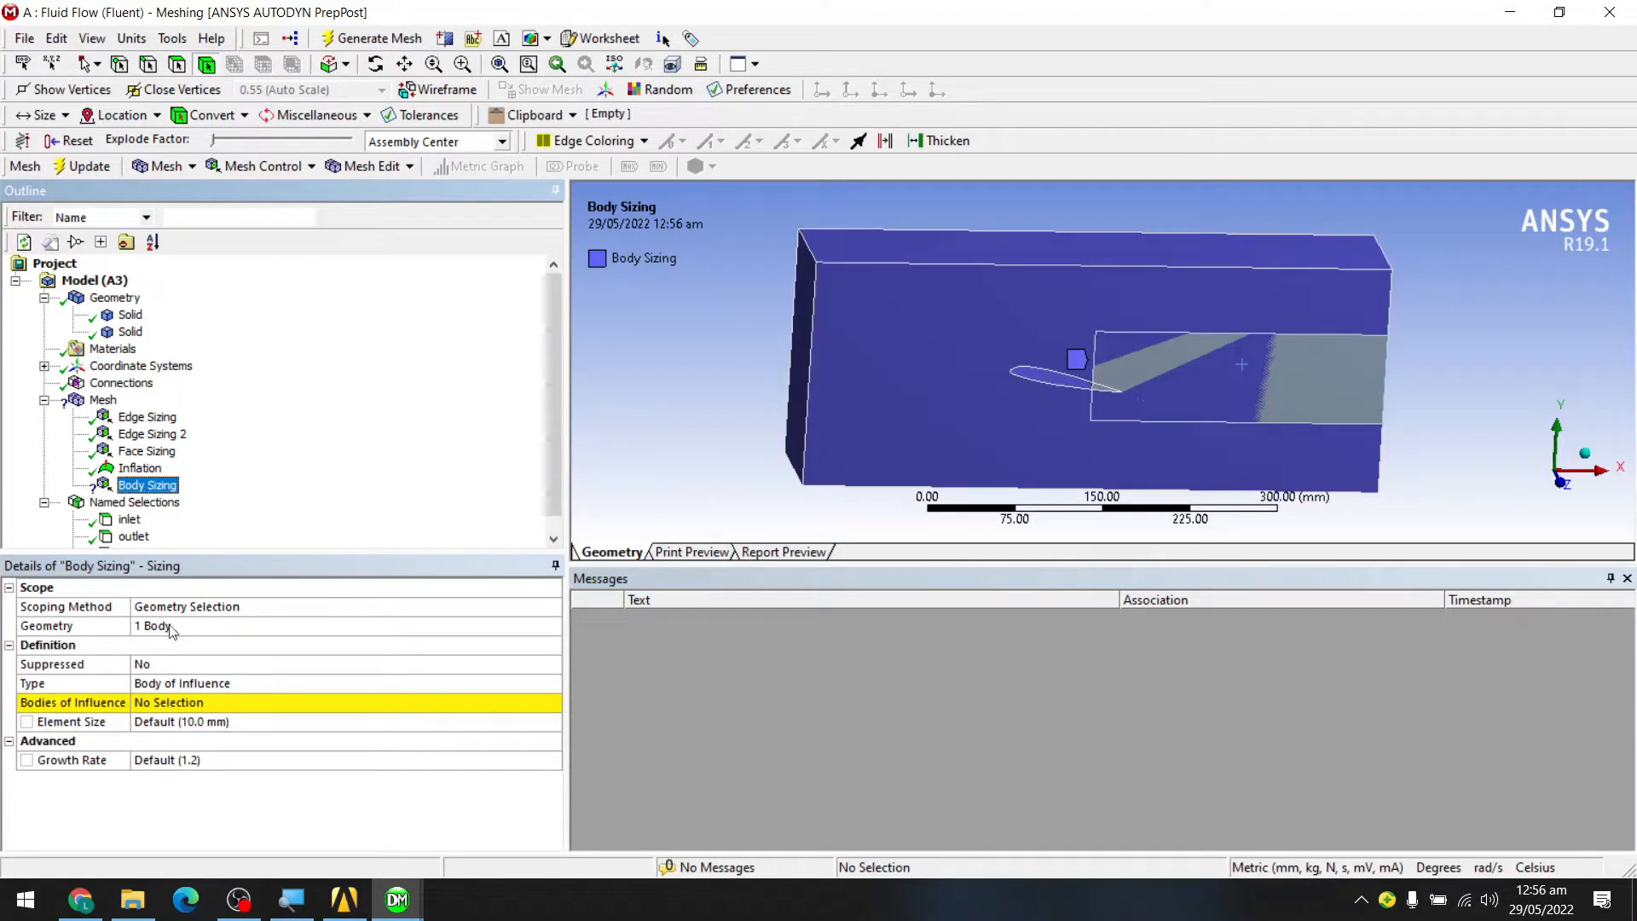
pyautogui.click(195, 702)
pyautogui.click(135, 332)
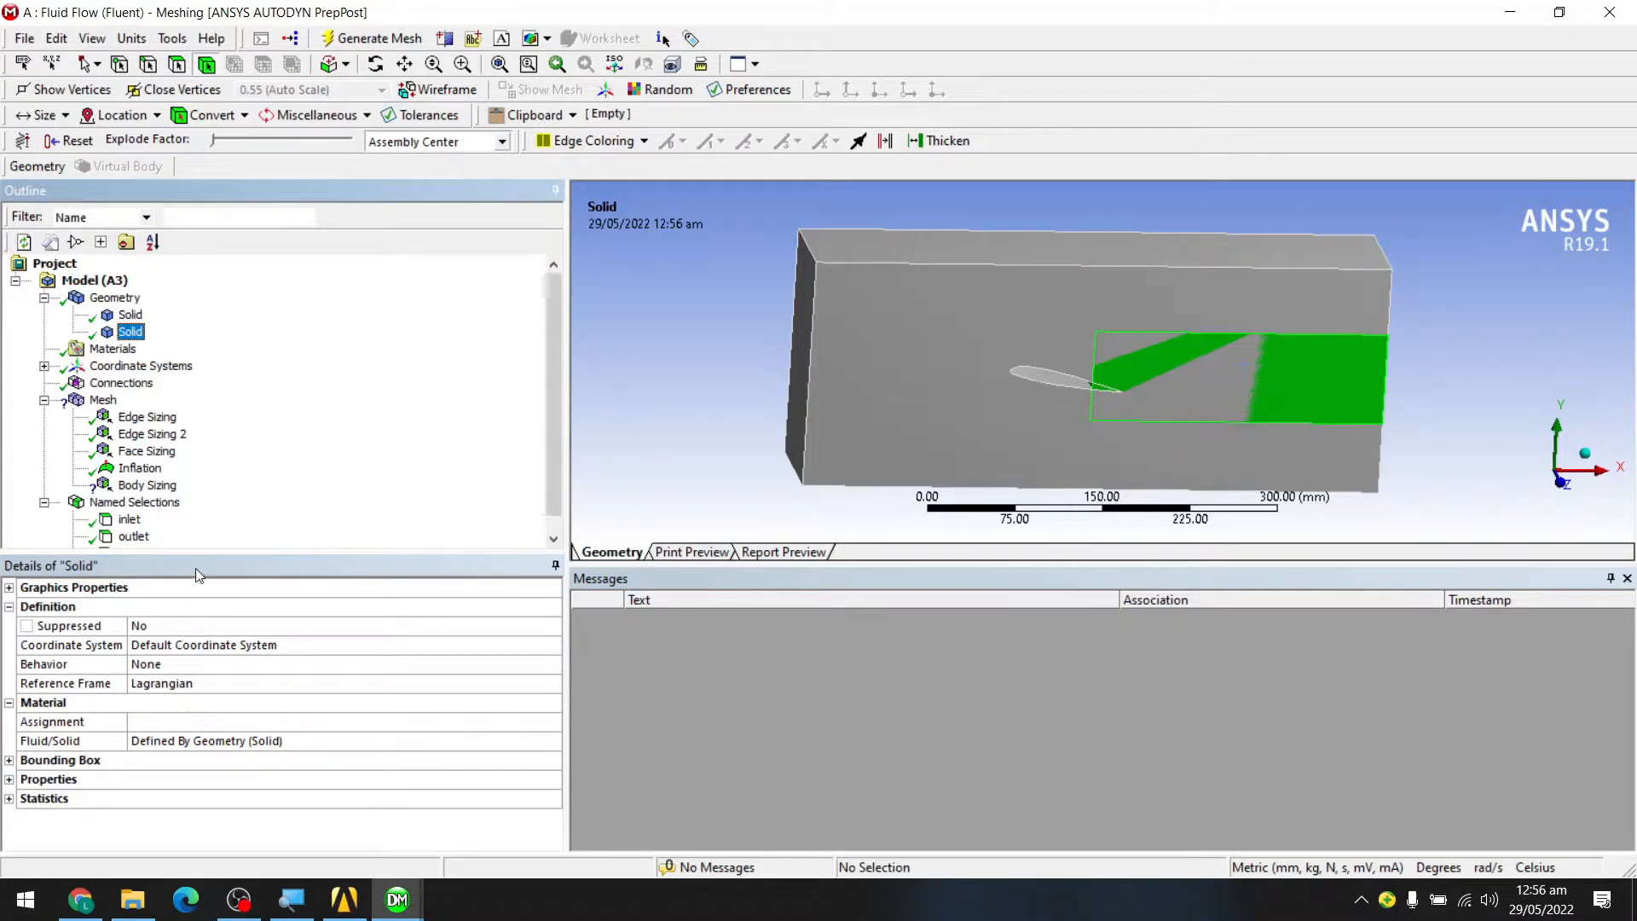
pyautogui.click(148, 485)
pyautogui.click(188, 695)
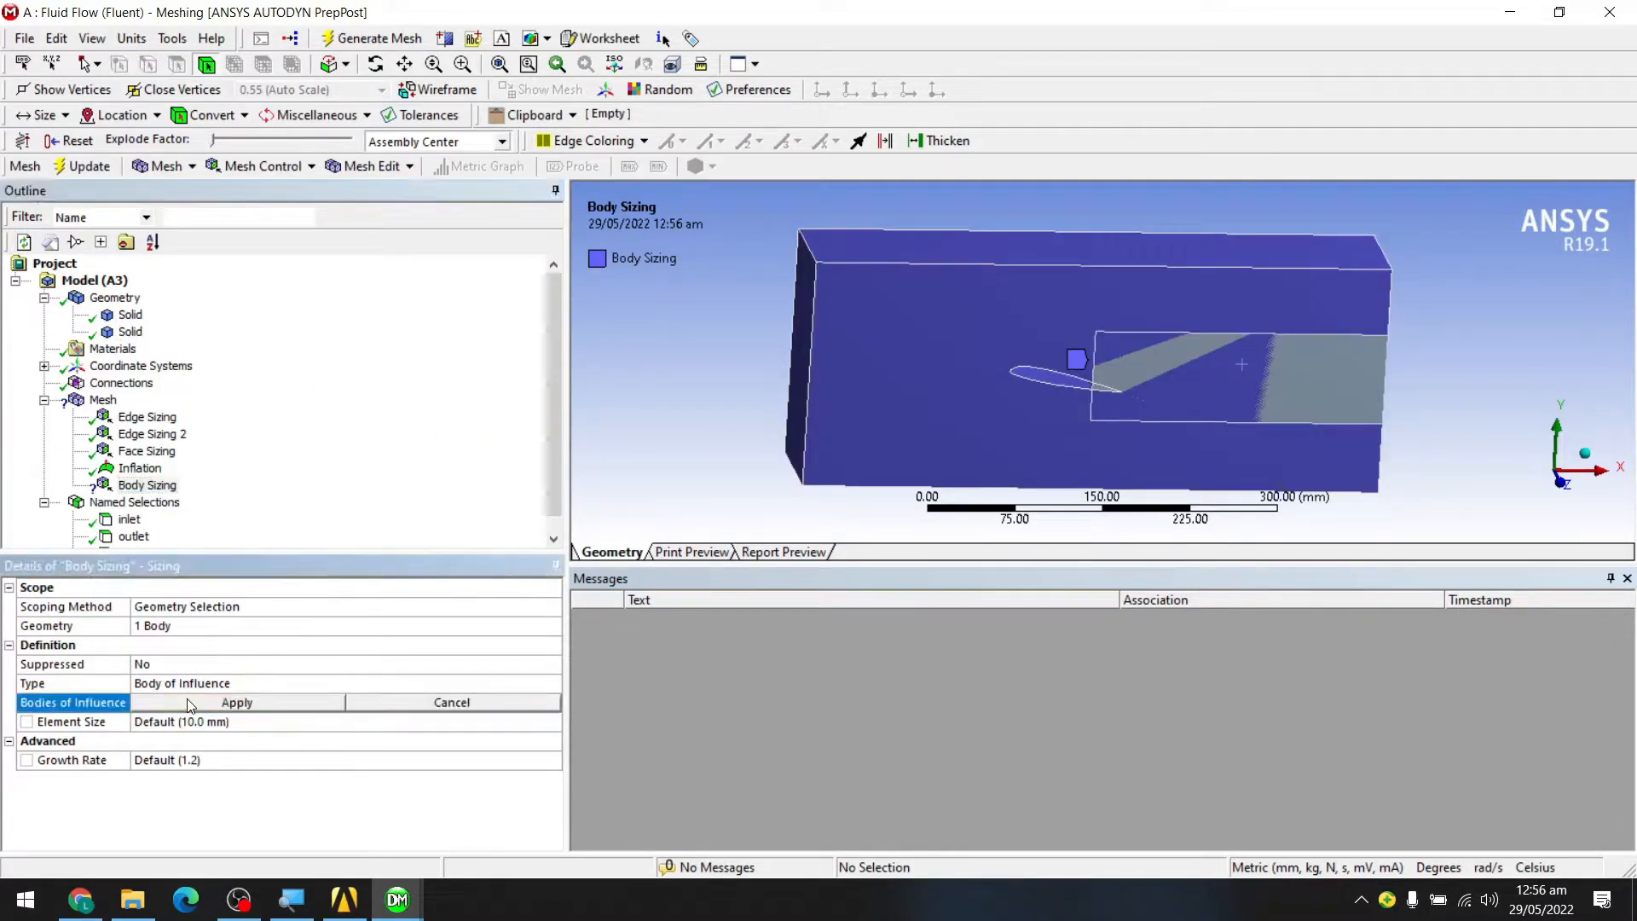
pyautogui.click(130, 332)
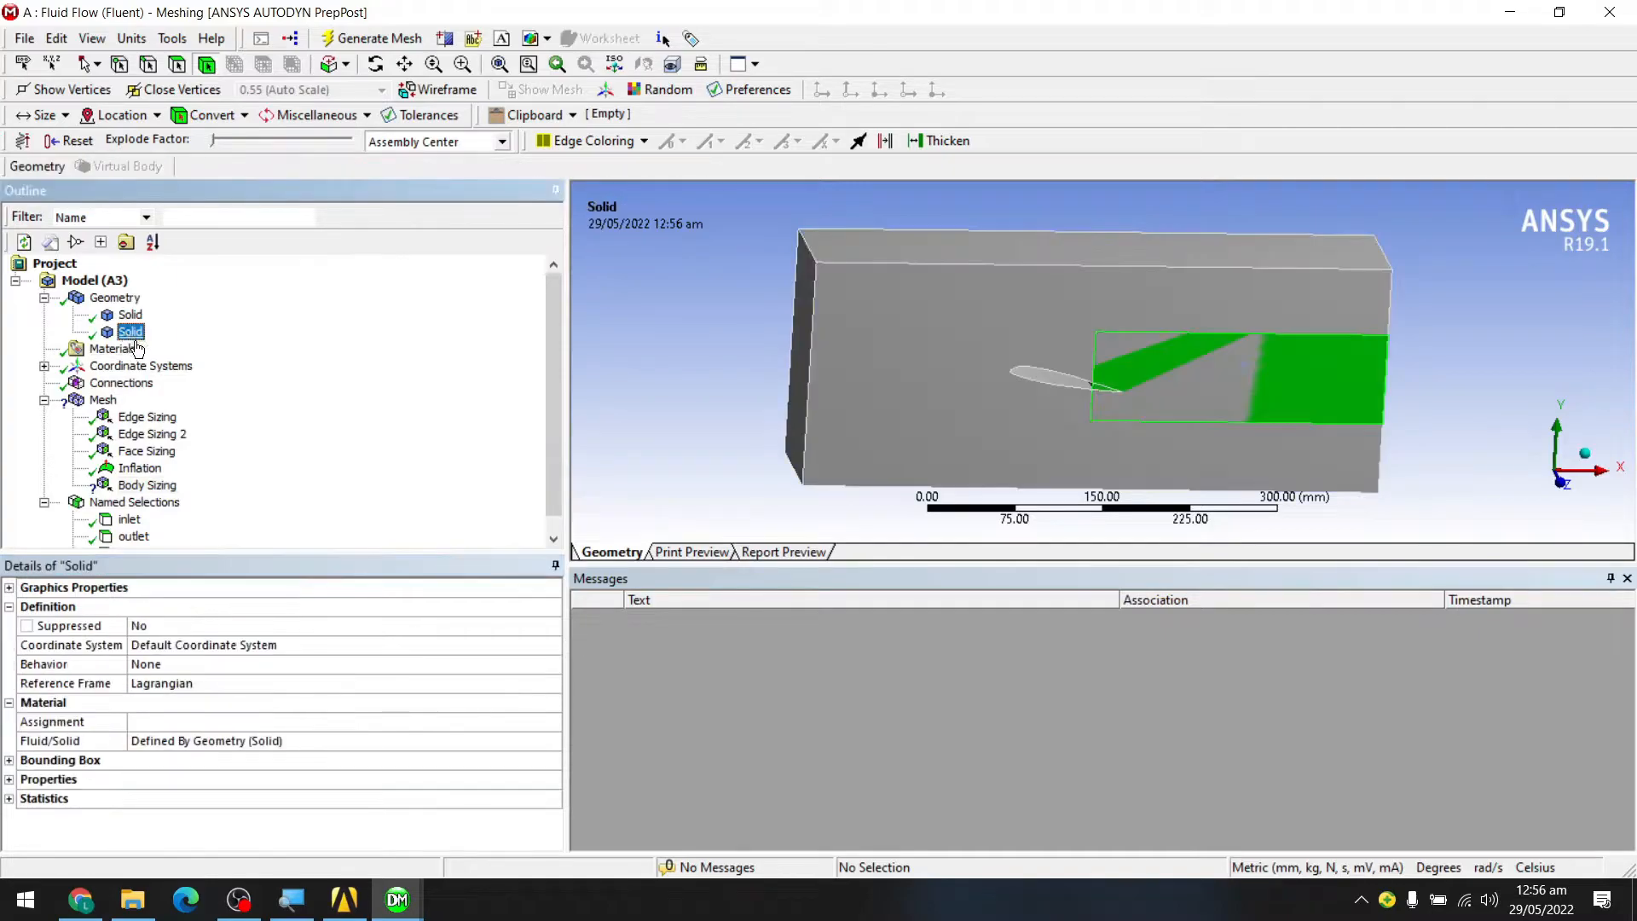
pyautogui.click(154, 485)
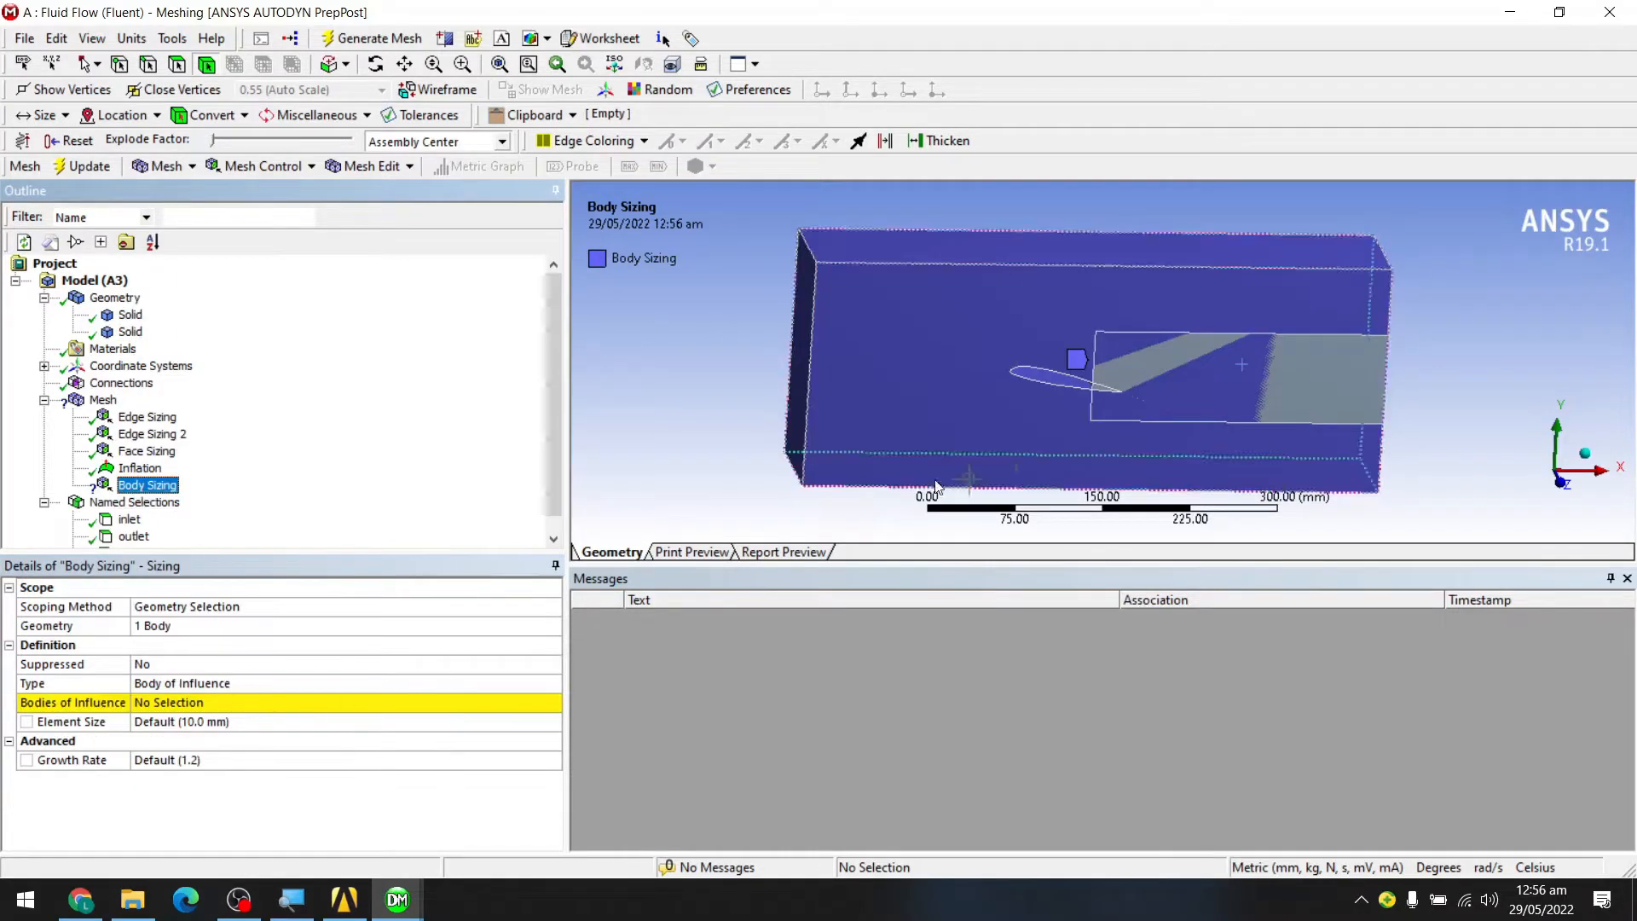
# - Try to pick the smaller wake box behind the airfoil as a single body in the model view
pyautogui.click(1328, 381)
pyautogui.click(1423, 375)
pyautogui.click(1373, 346)
pyautogui.click(1417, 411)
pyautogui.scroll(-5, 1330, 380)
pyautogui.scroll(3, 1301, 384)
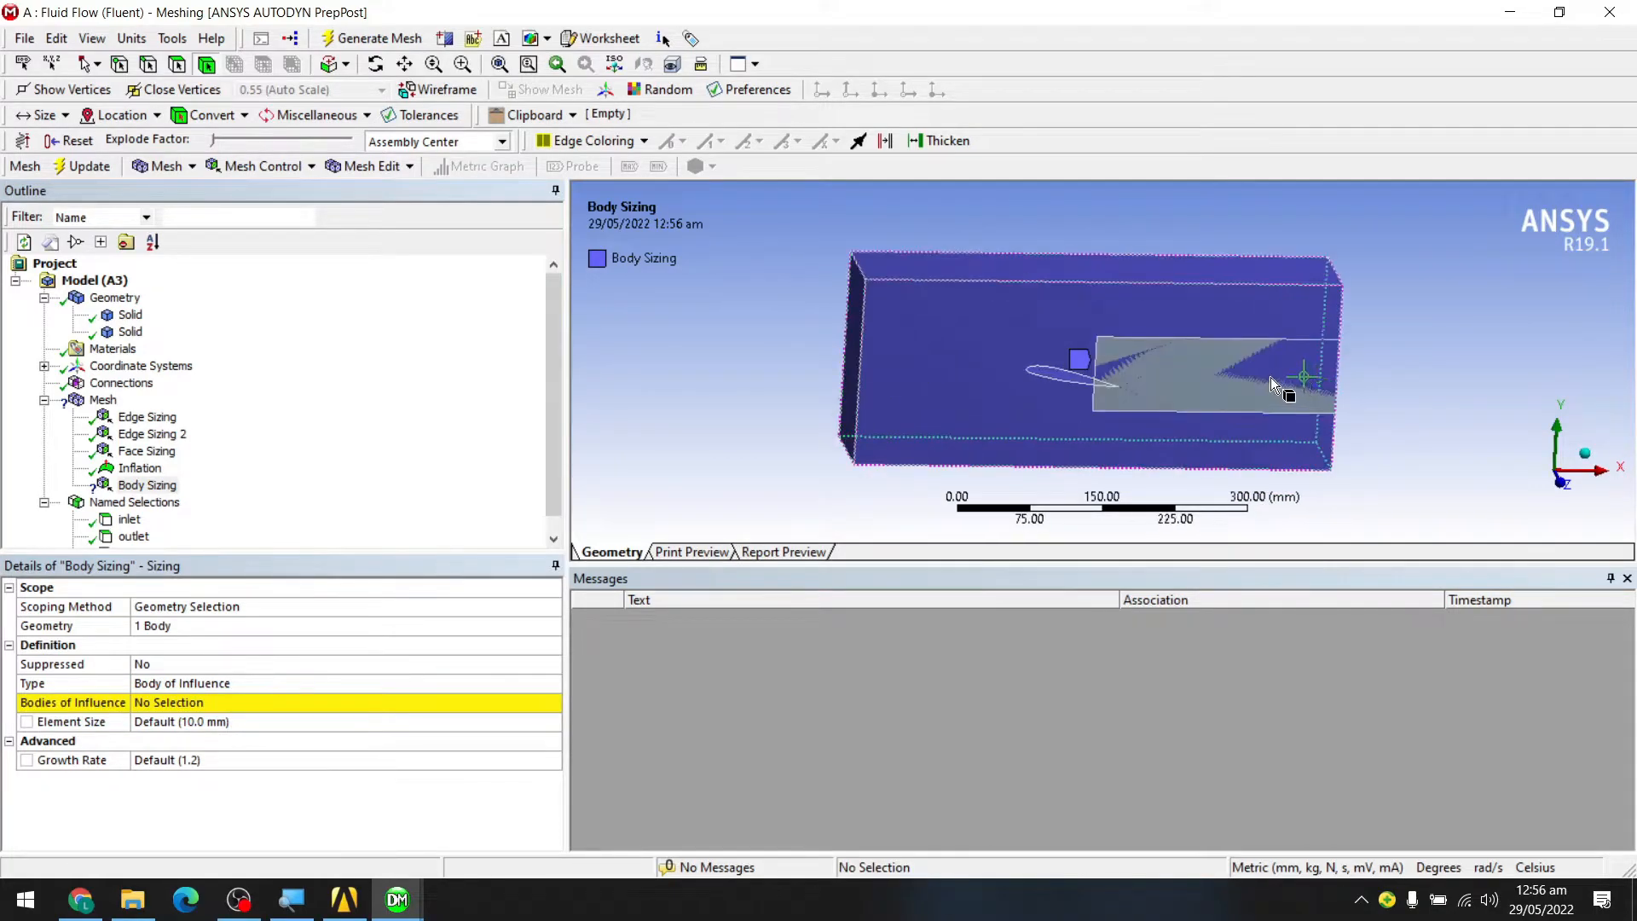
pyautogui.click(97, 64)
pyautogui.click(121, 84)
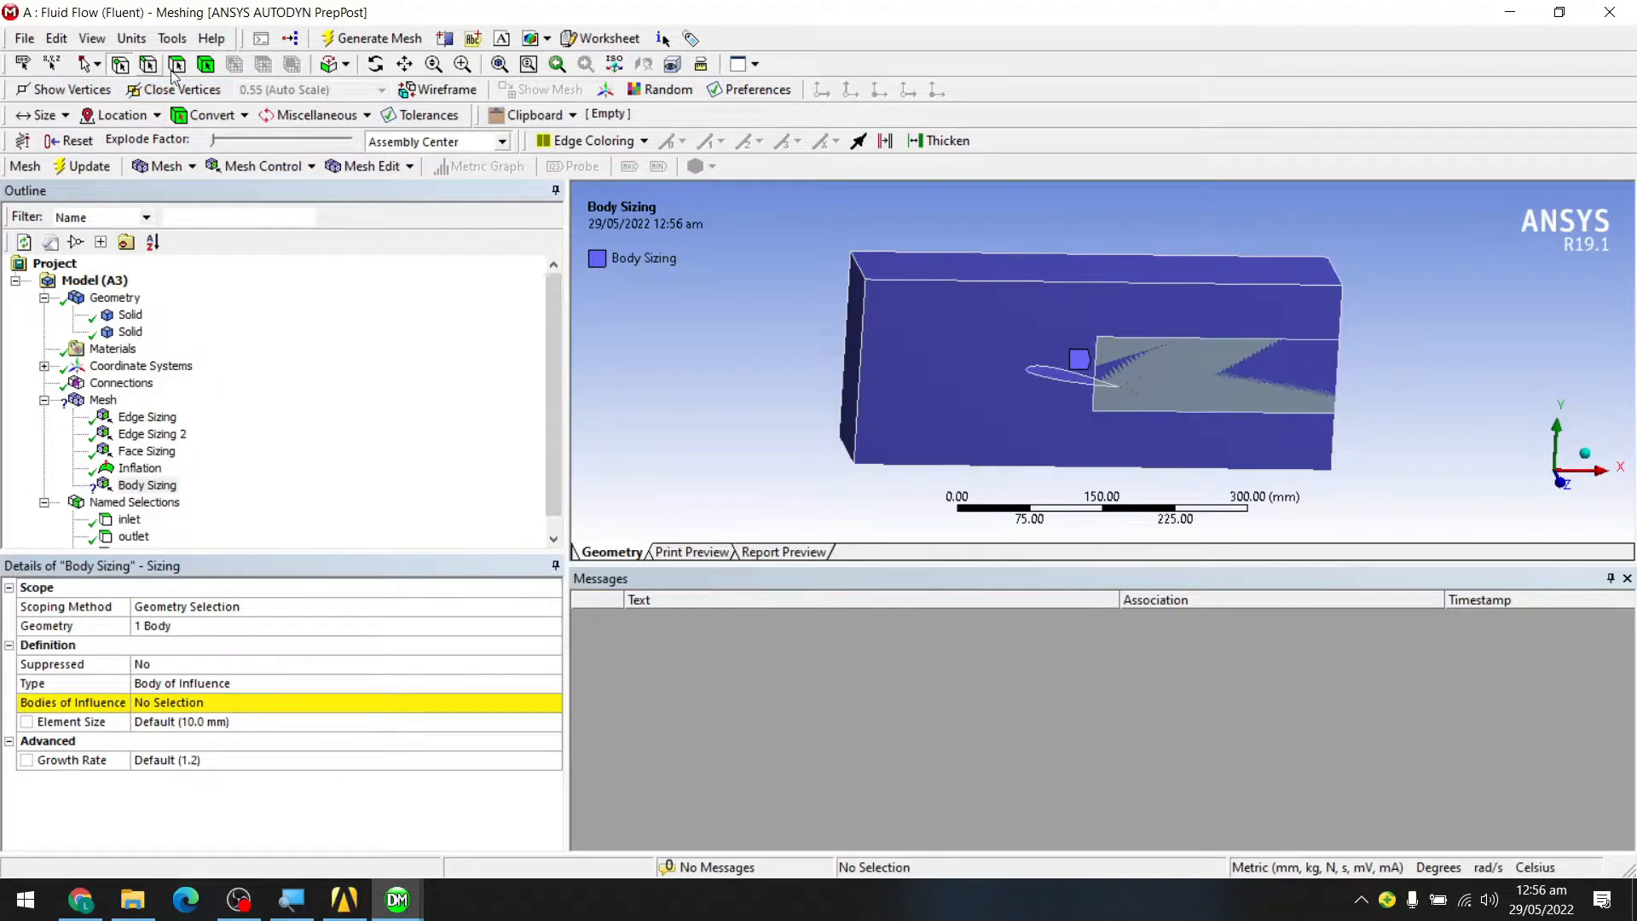
pyautogui.click(1193, 410)
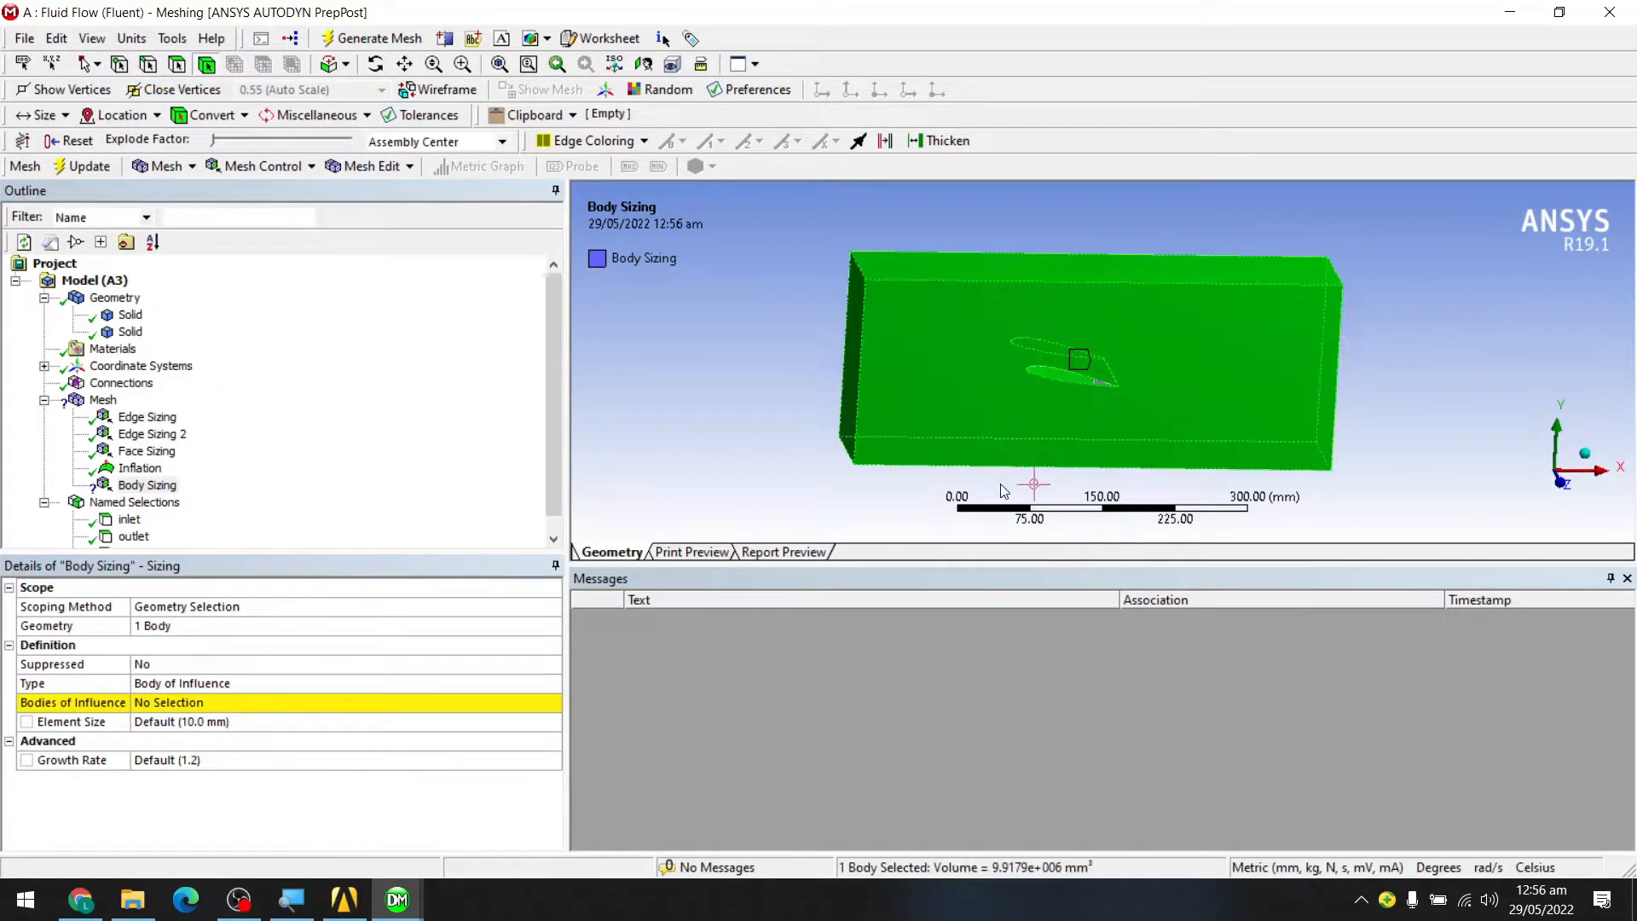
pyautogui.click(1389, 269)
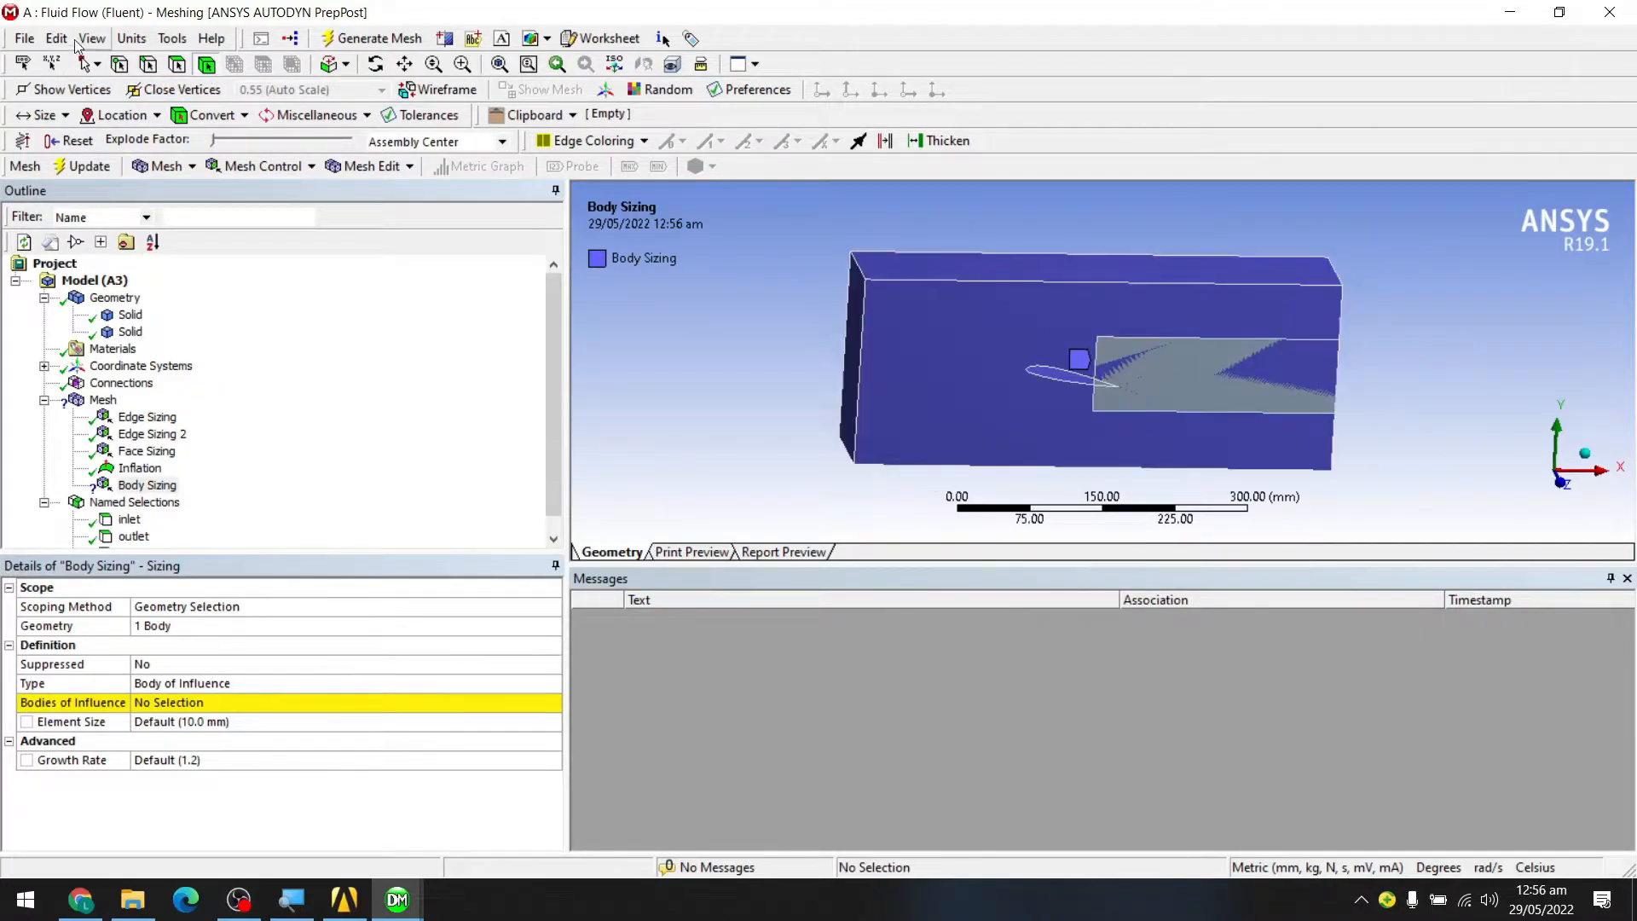
# - Try to select the smaller wake box with box selection around the rear of the domain
pyautogui.click(97, 64)
pyautogui.click(123, 105)
pyautogui.moveTo(1417, 228); pyautogui.dragTo(1098, 516)
pyautogui.click(1428, 343)
pyautogui.moveTo(1429, 285); pyautogui.dragTo(1195, 441)
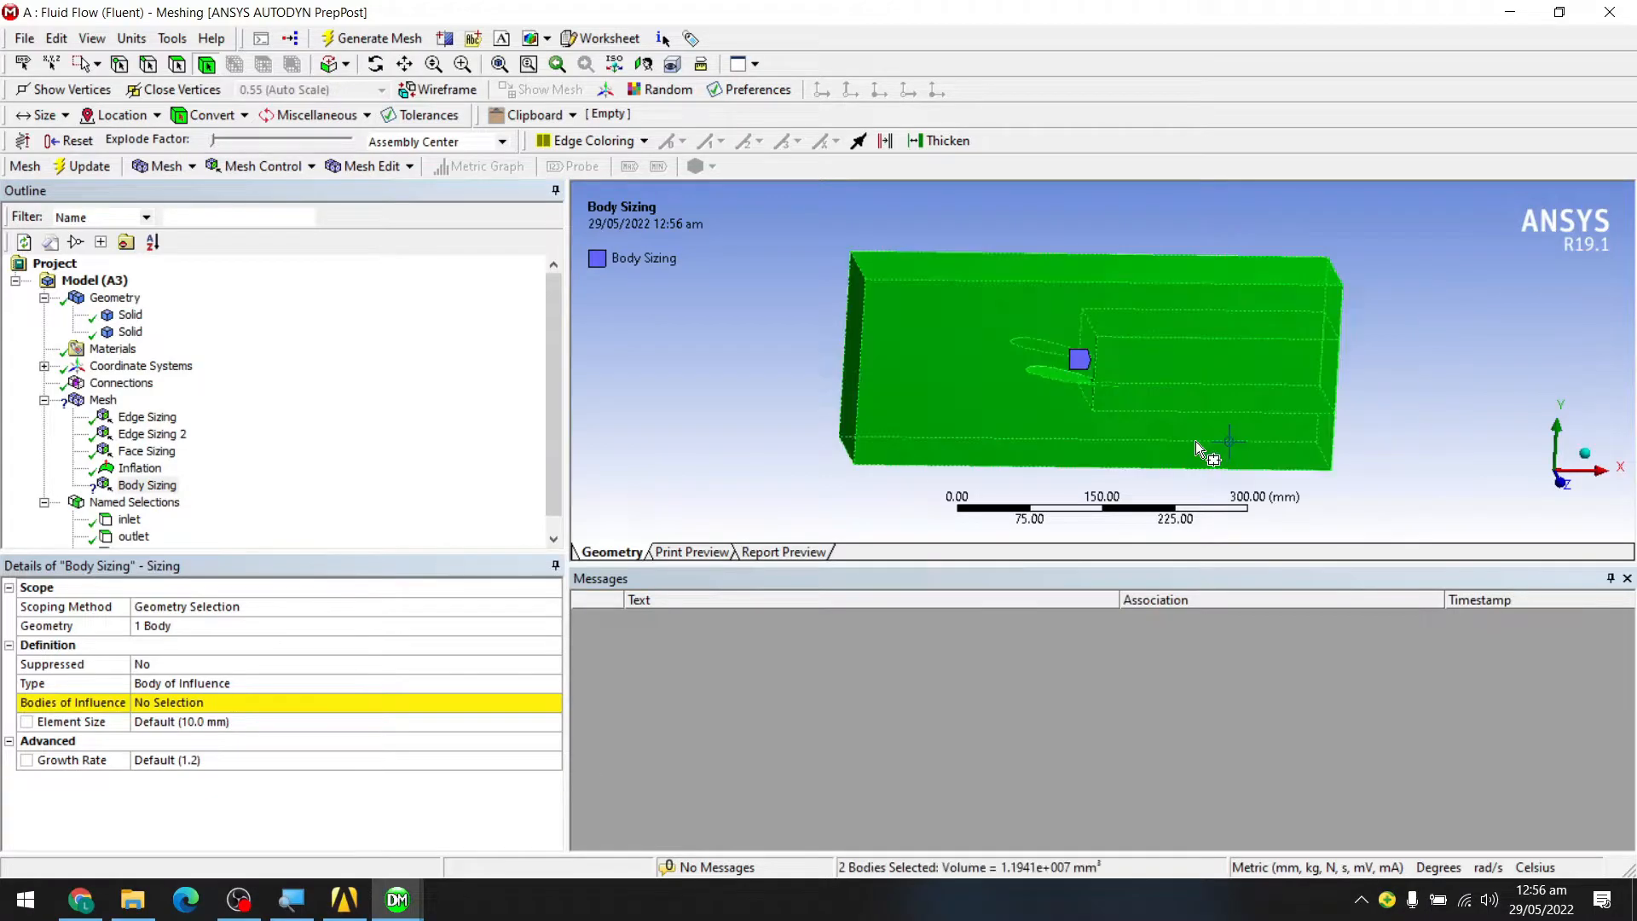
pyautogui.click(1282, 378)
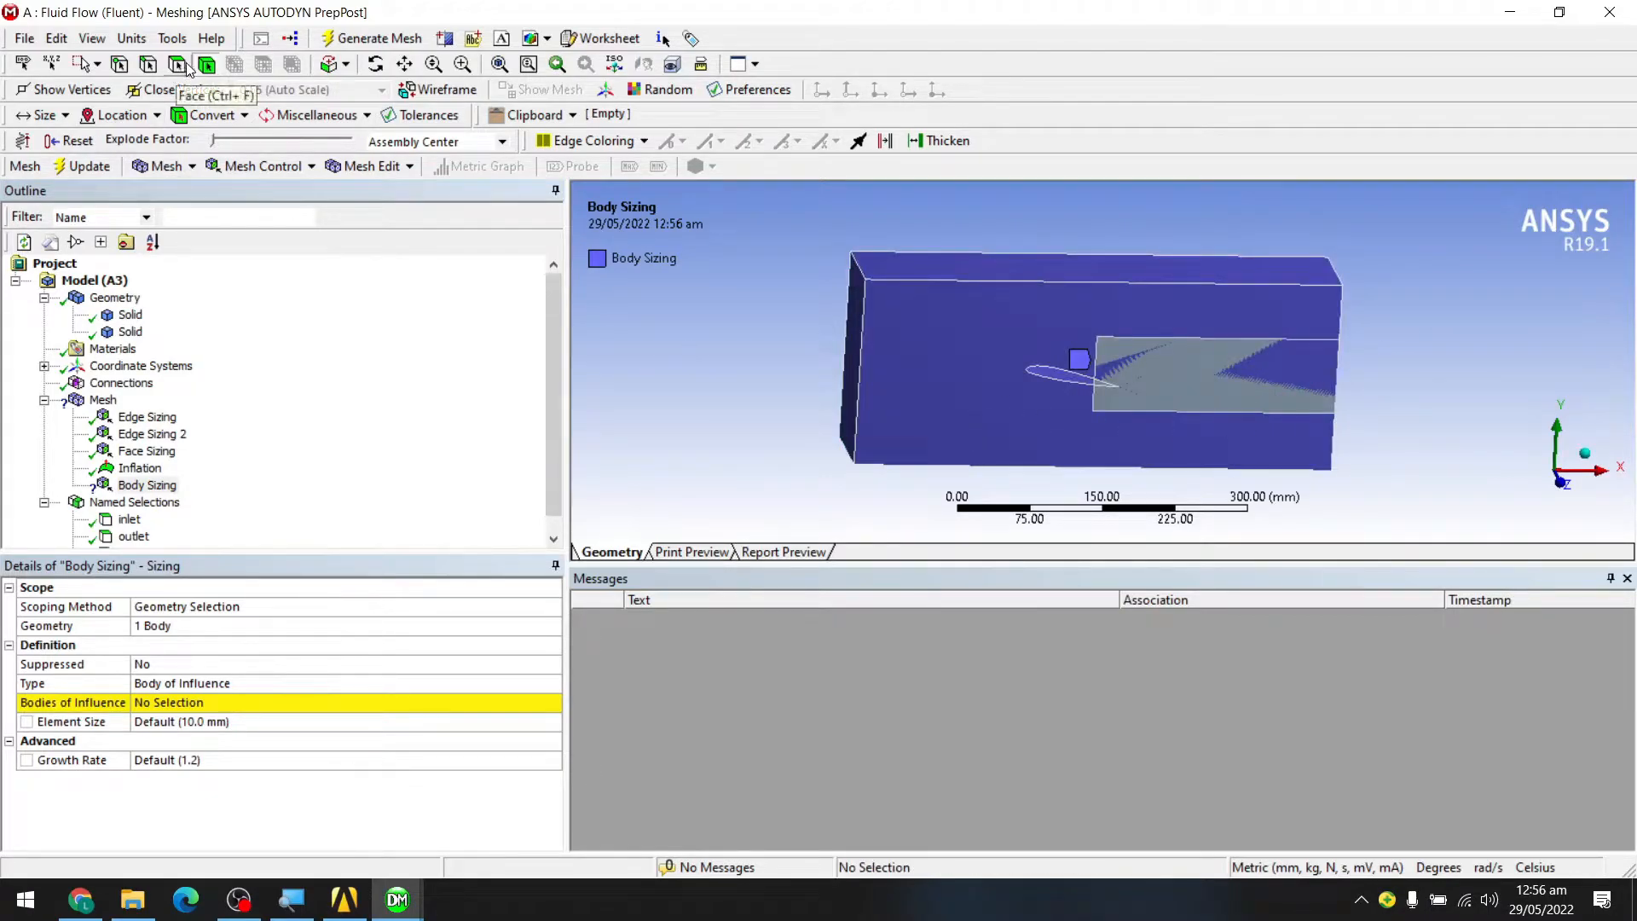
# - Assign the smaller box behind the airfoil as the body sizing's body of influence
pyautogui.moveTo(1227, 371); pyautogui.dragTo(1181, 390, button='middle')
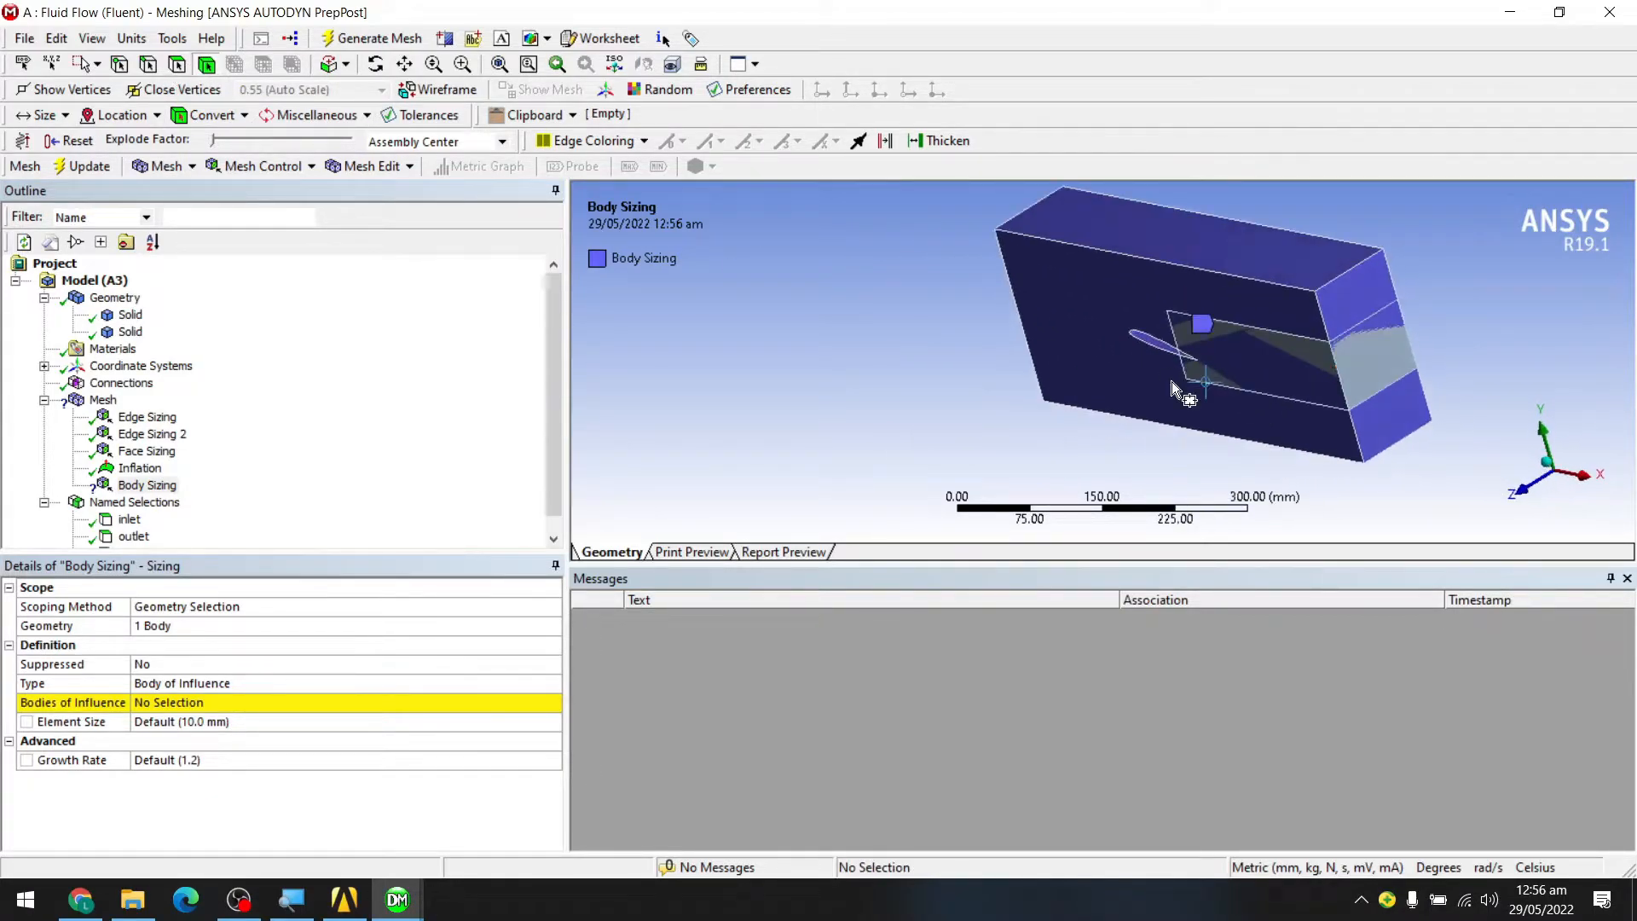
pyautogui.click(252, 703)
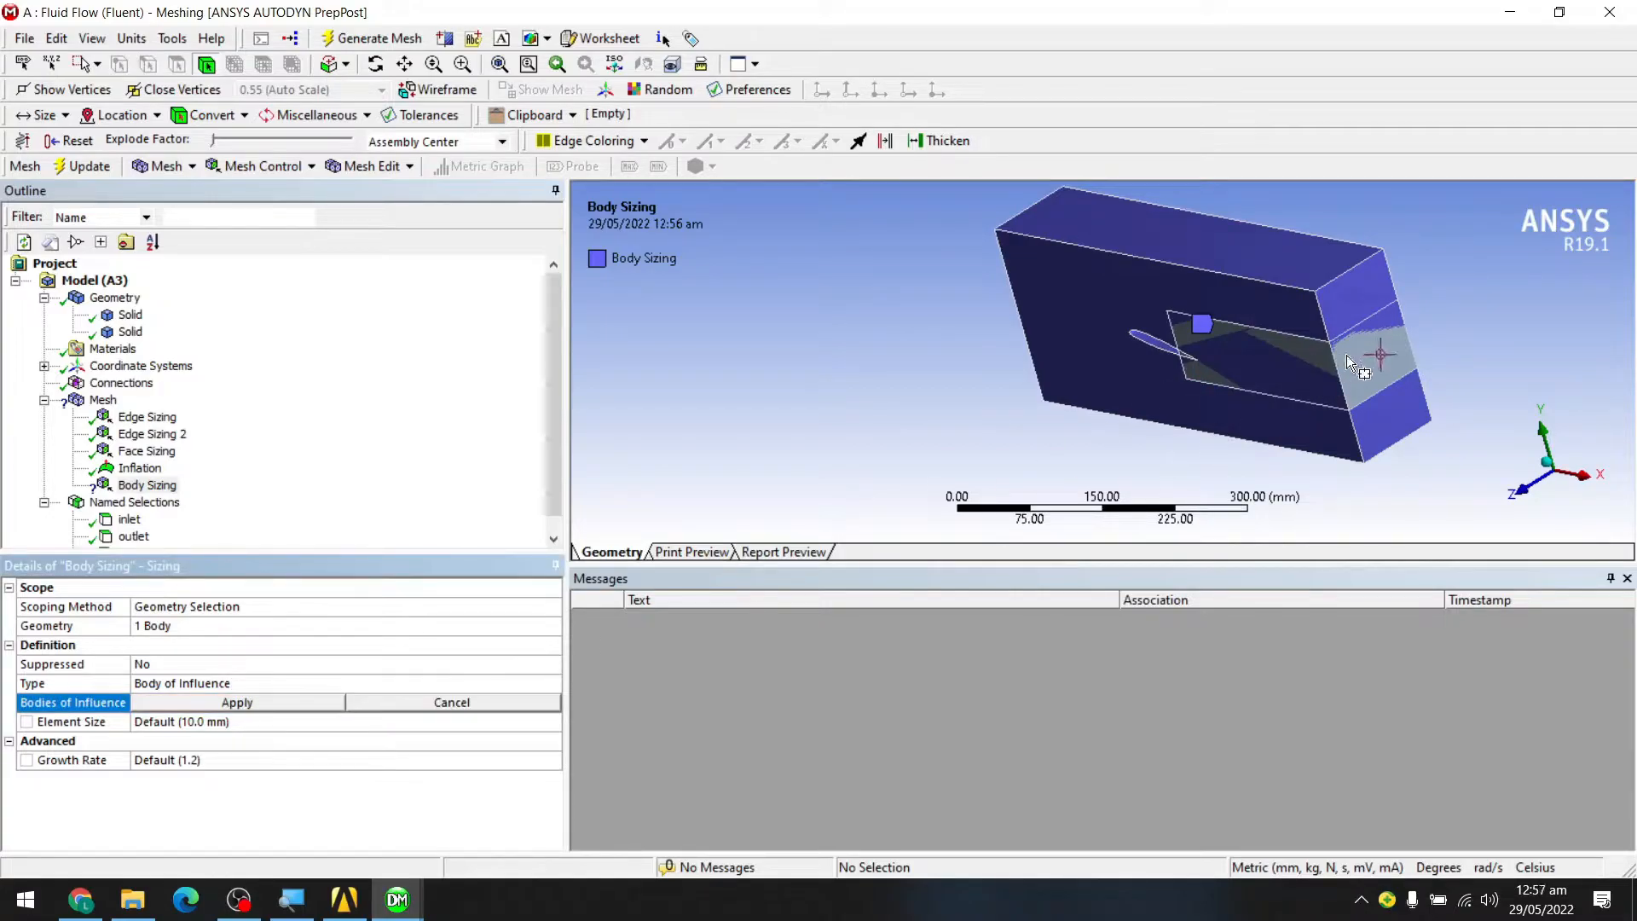
pyautogui.moveTo(1454, 264); pyautogui.dragTo(1100, 469)
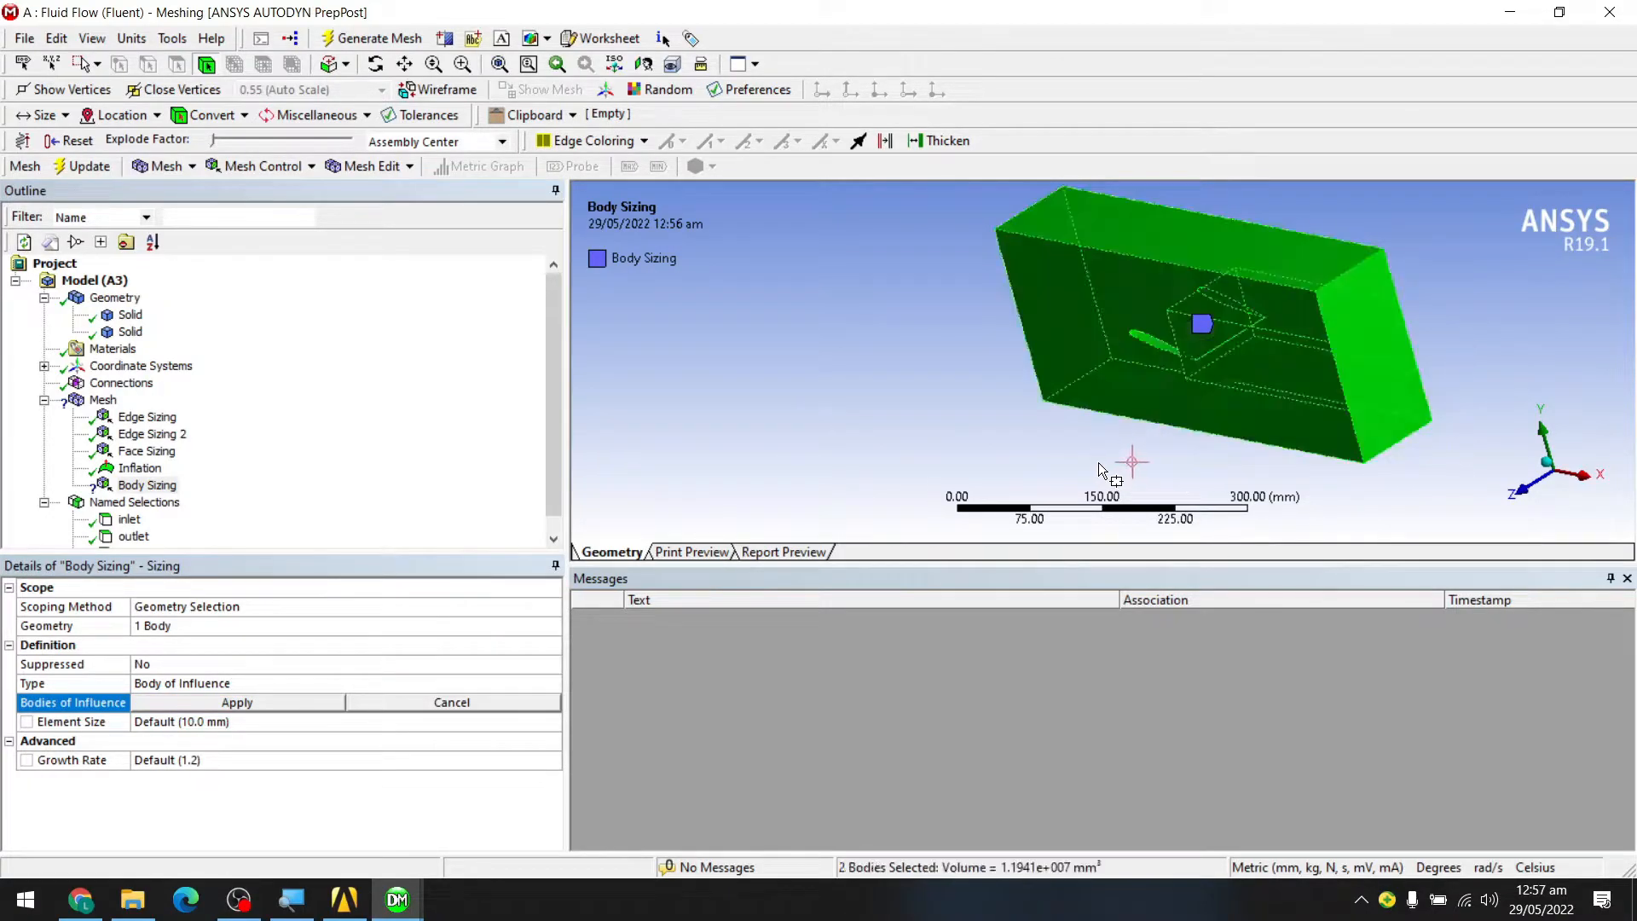
pyautogui.click(975, 388)
pyautogui.moveTo(976, 388); pyautogui.dragTo(1045, 355, button='middle')
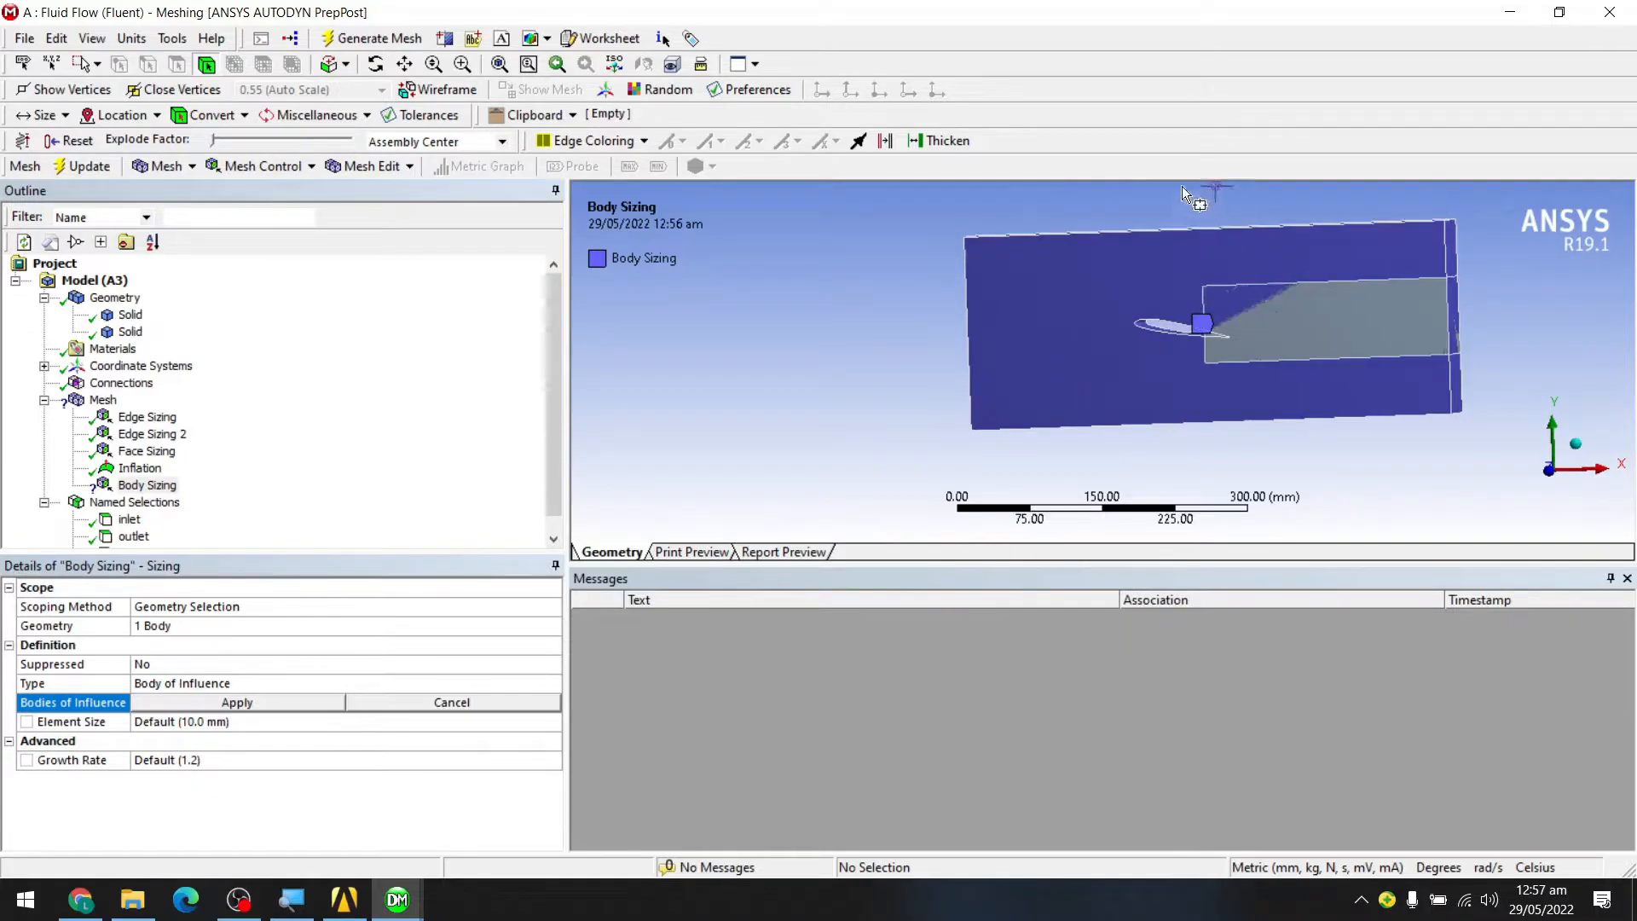
pyautogui.click(1265, 354)
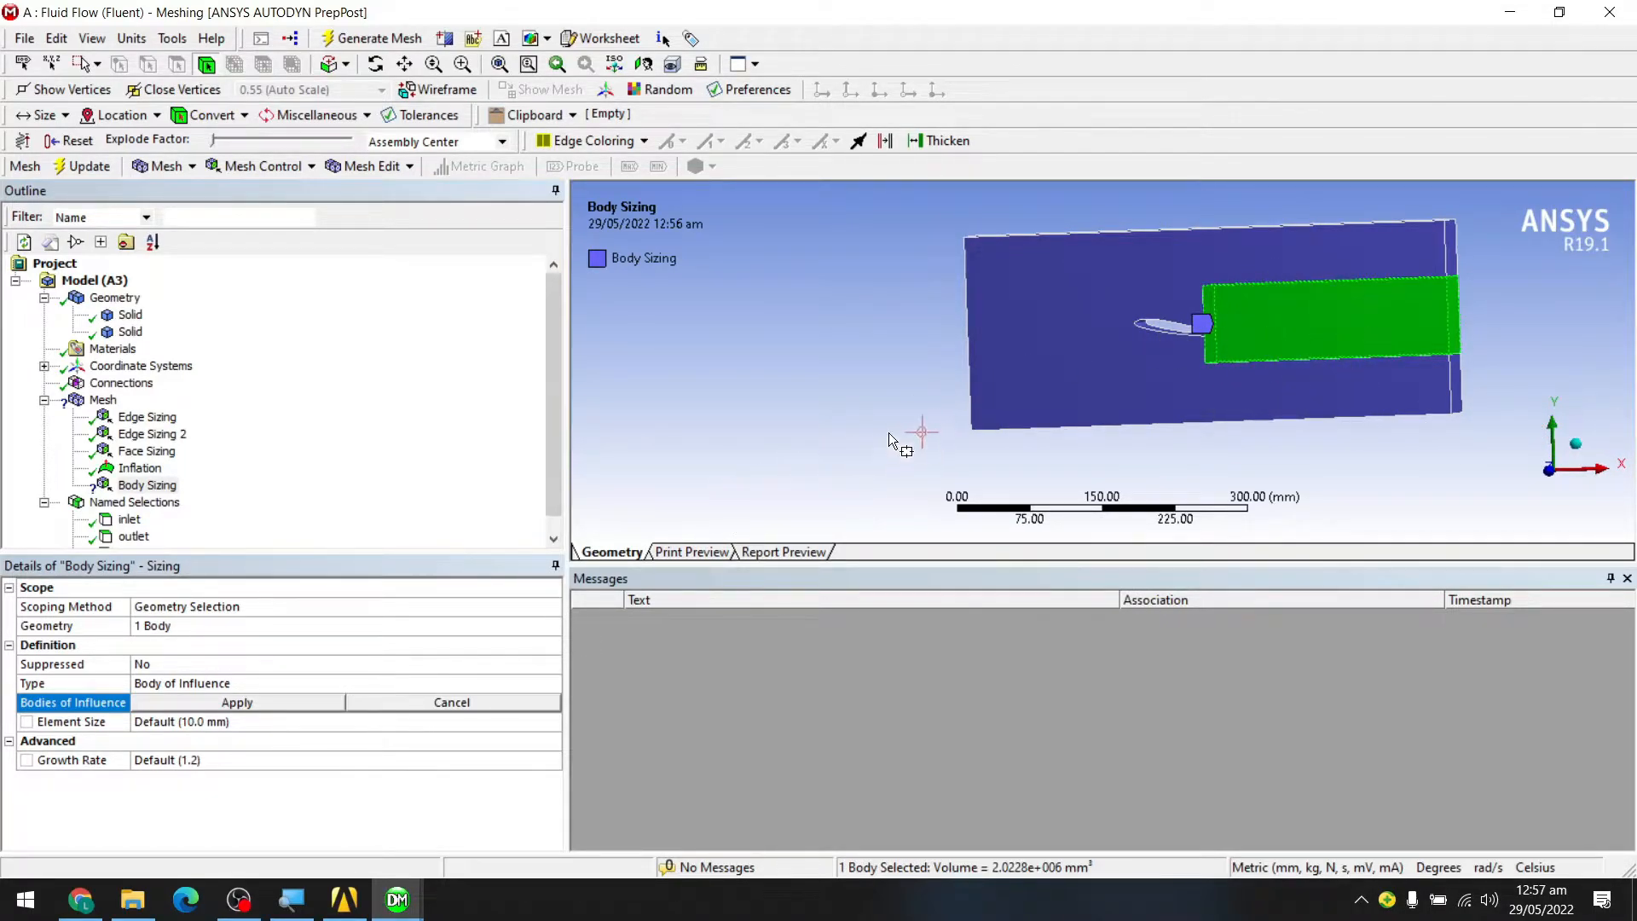
pyautogui.click(238, 703)
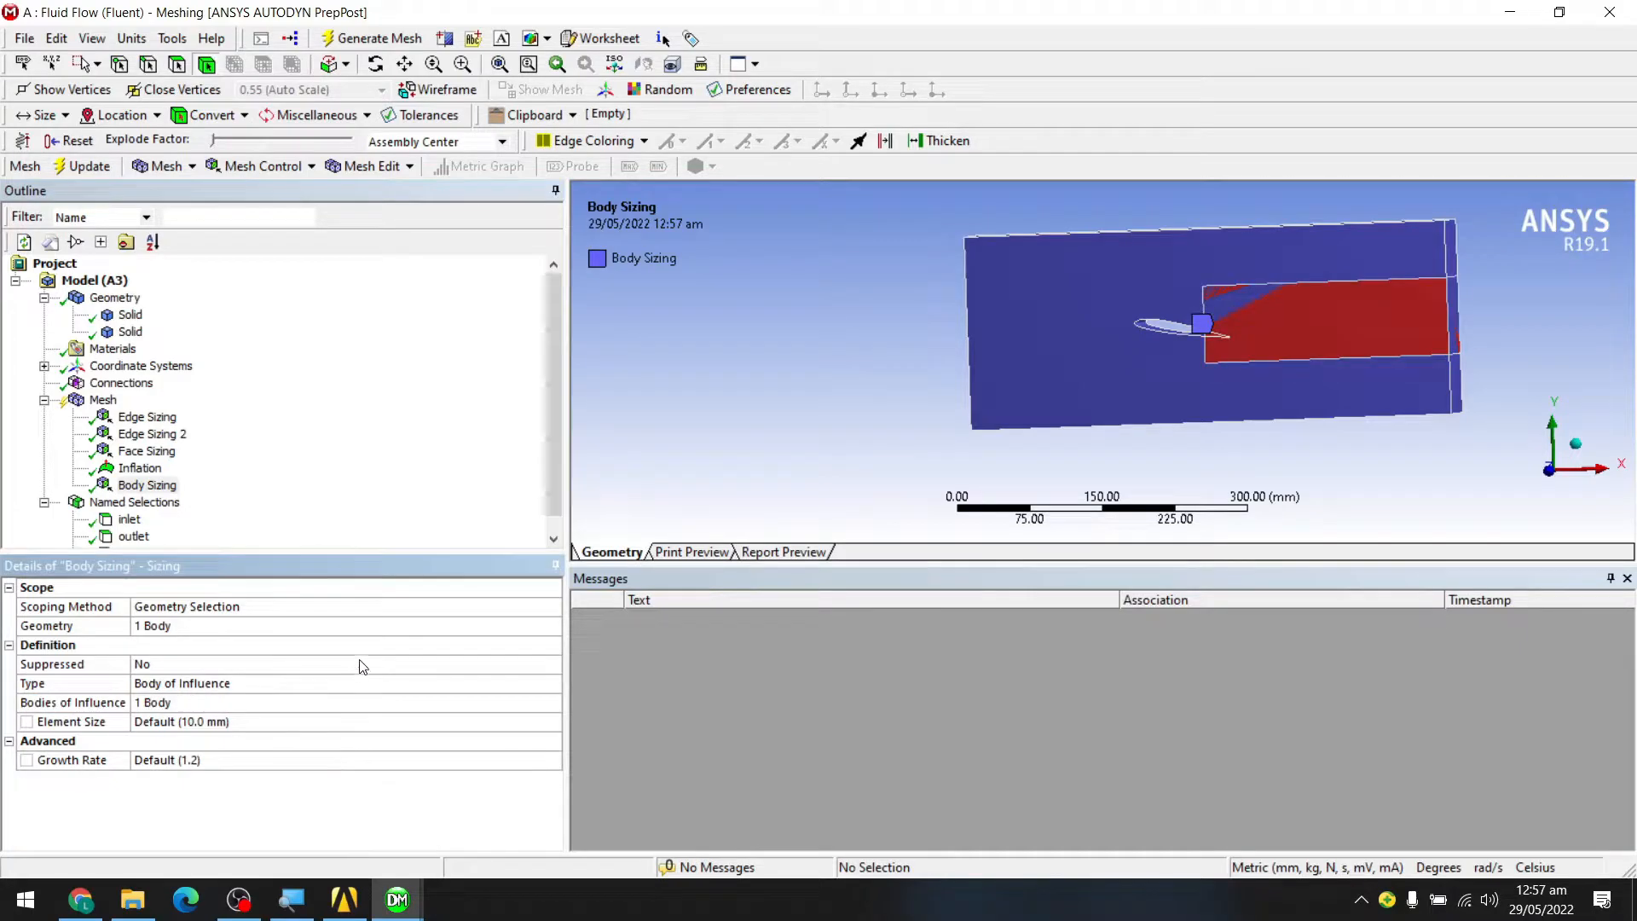
# - Set the body sizing's element size to 6 mm
pyautogui.click(228, 721)
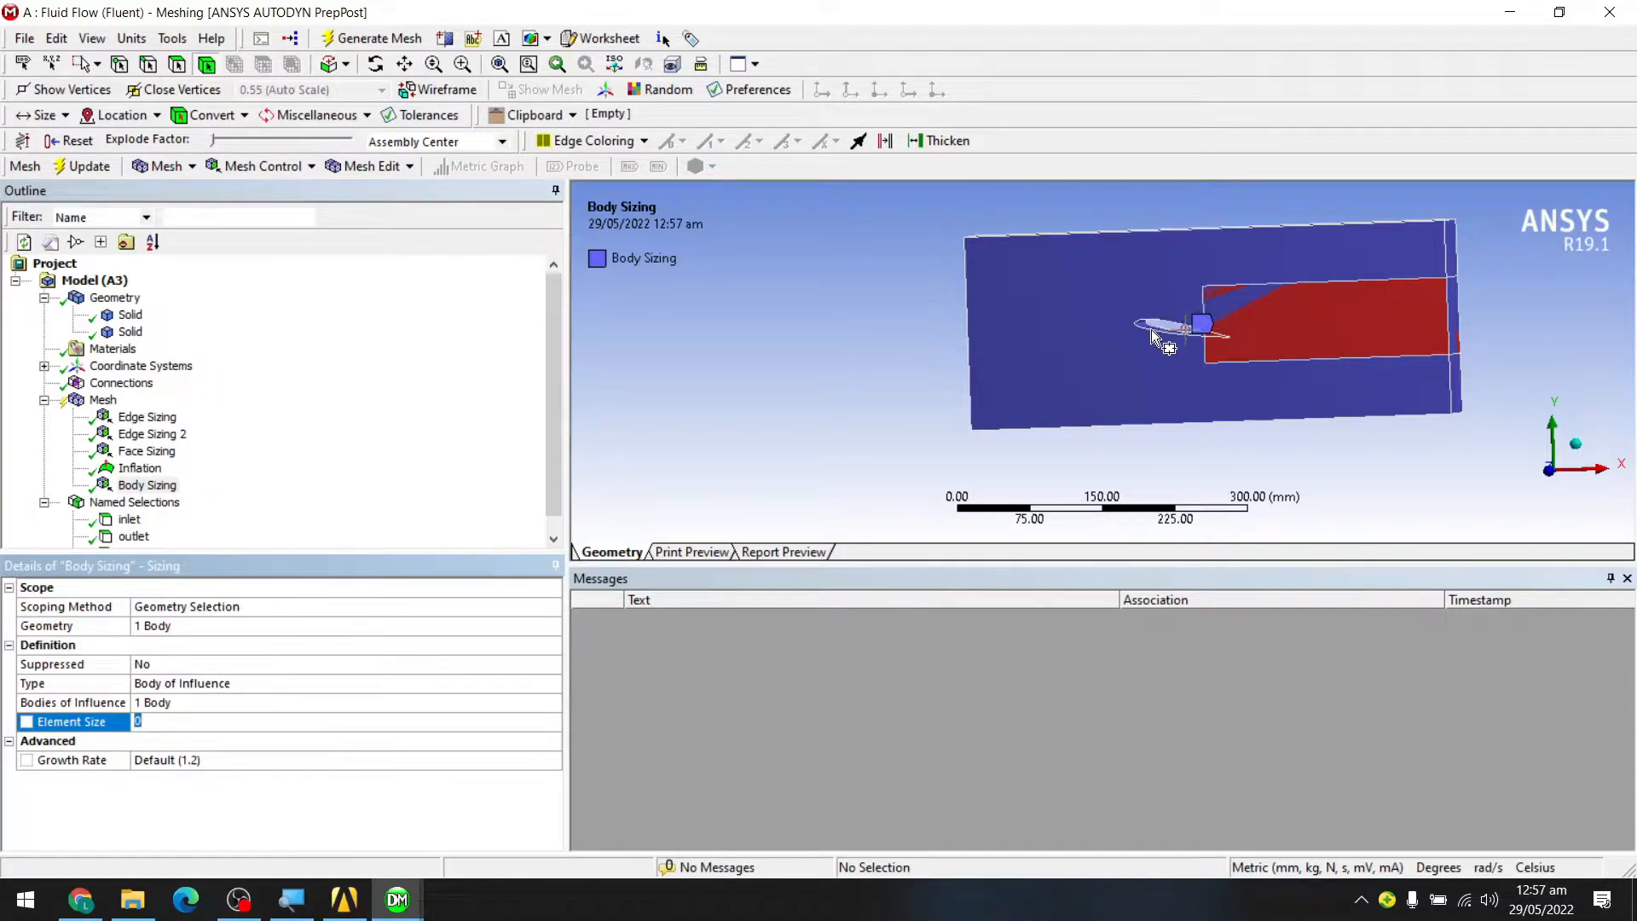
pyautogui.scroll(5, 1232, 329)
pyautogui.scroll(-3, 1232, 330)
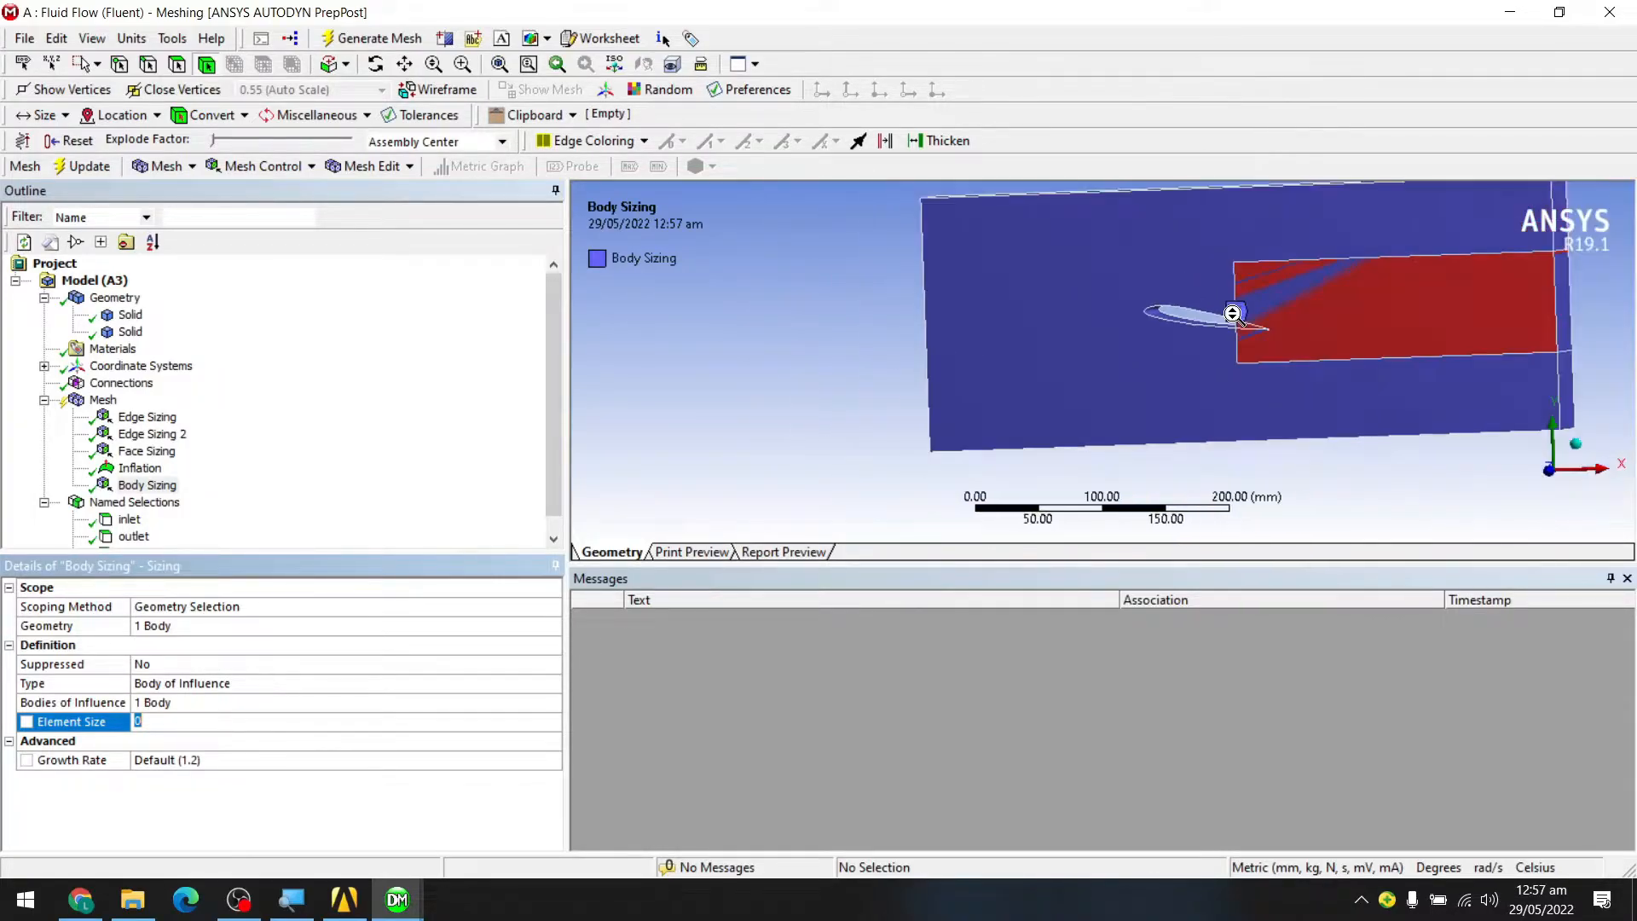
pyautogui.click(146, 451)
pyautogui.click(147, 485)
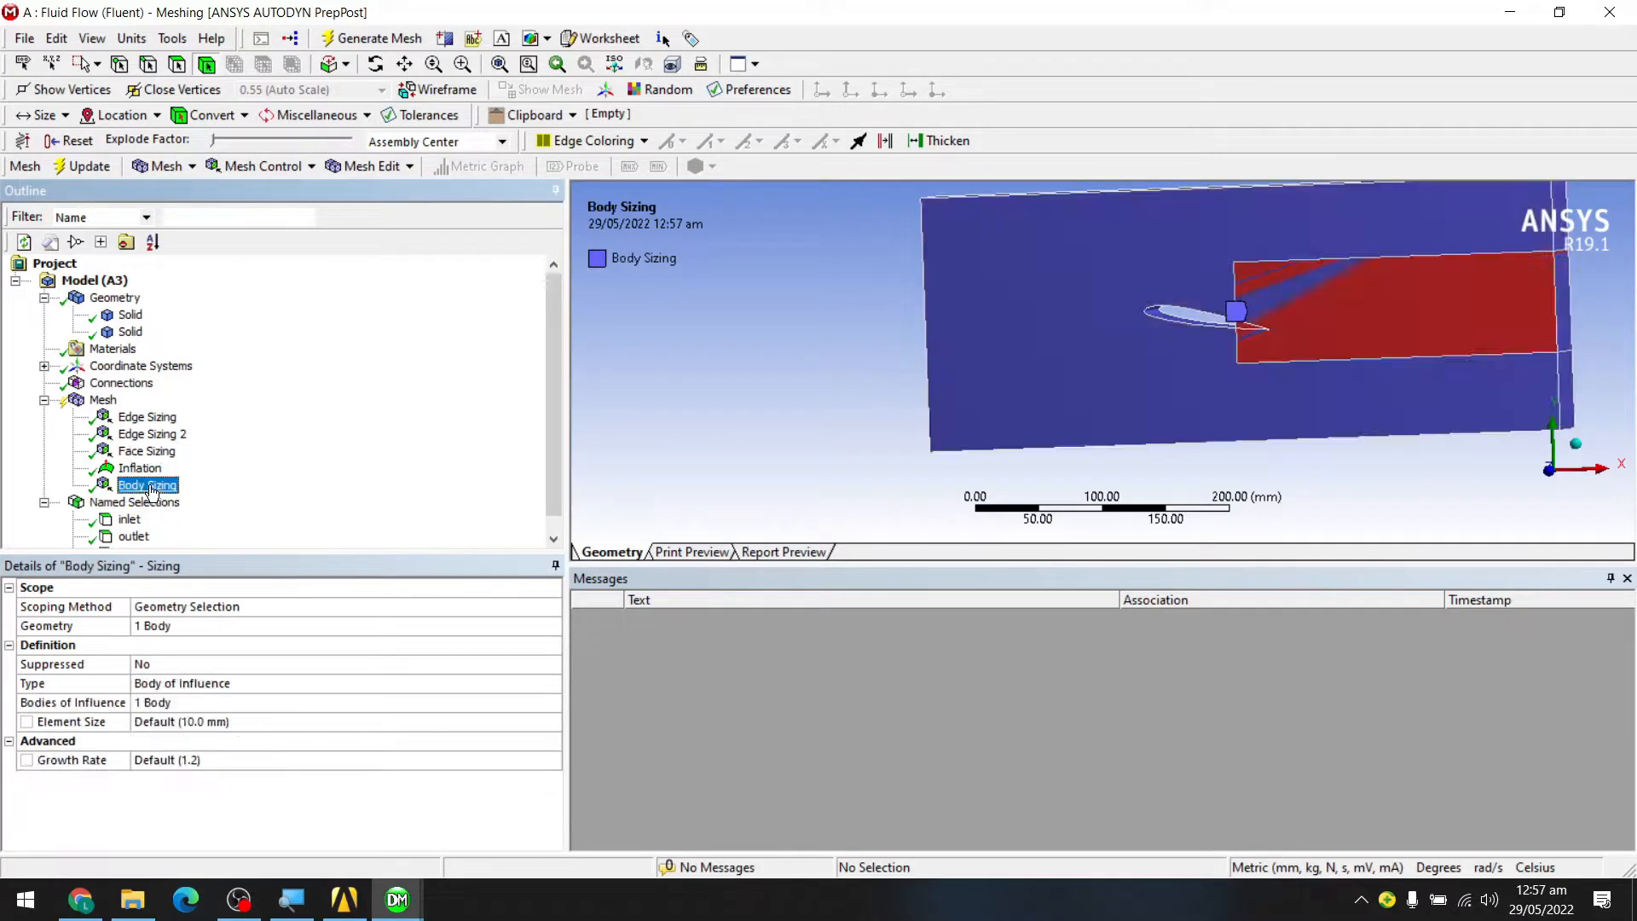
pyautogui.click(202, 724)
pyautogui.press('Return')
pyautogui.moveTo(1347, 414); pyautogui.dragTo(1252, 394, button='middle')
pyautogui.click(200, 720)
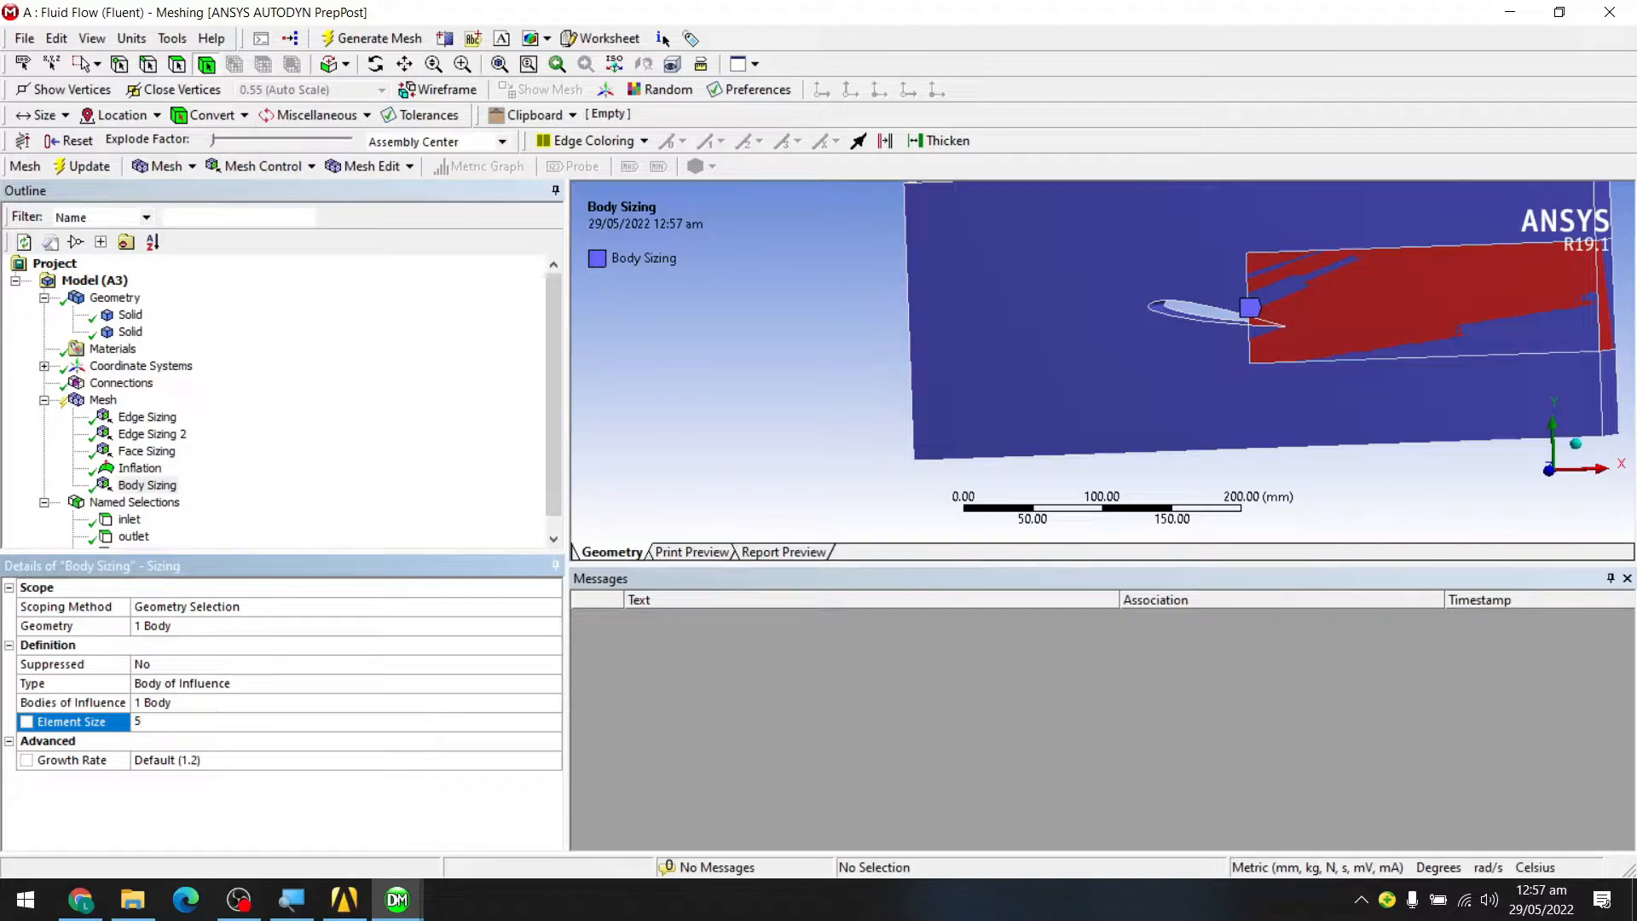
pyautogui.write('6')
pyautogui.press('Return')
pyautogui.scroll(-2, 1276, 399)
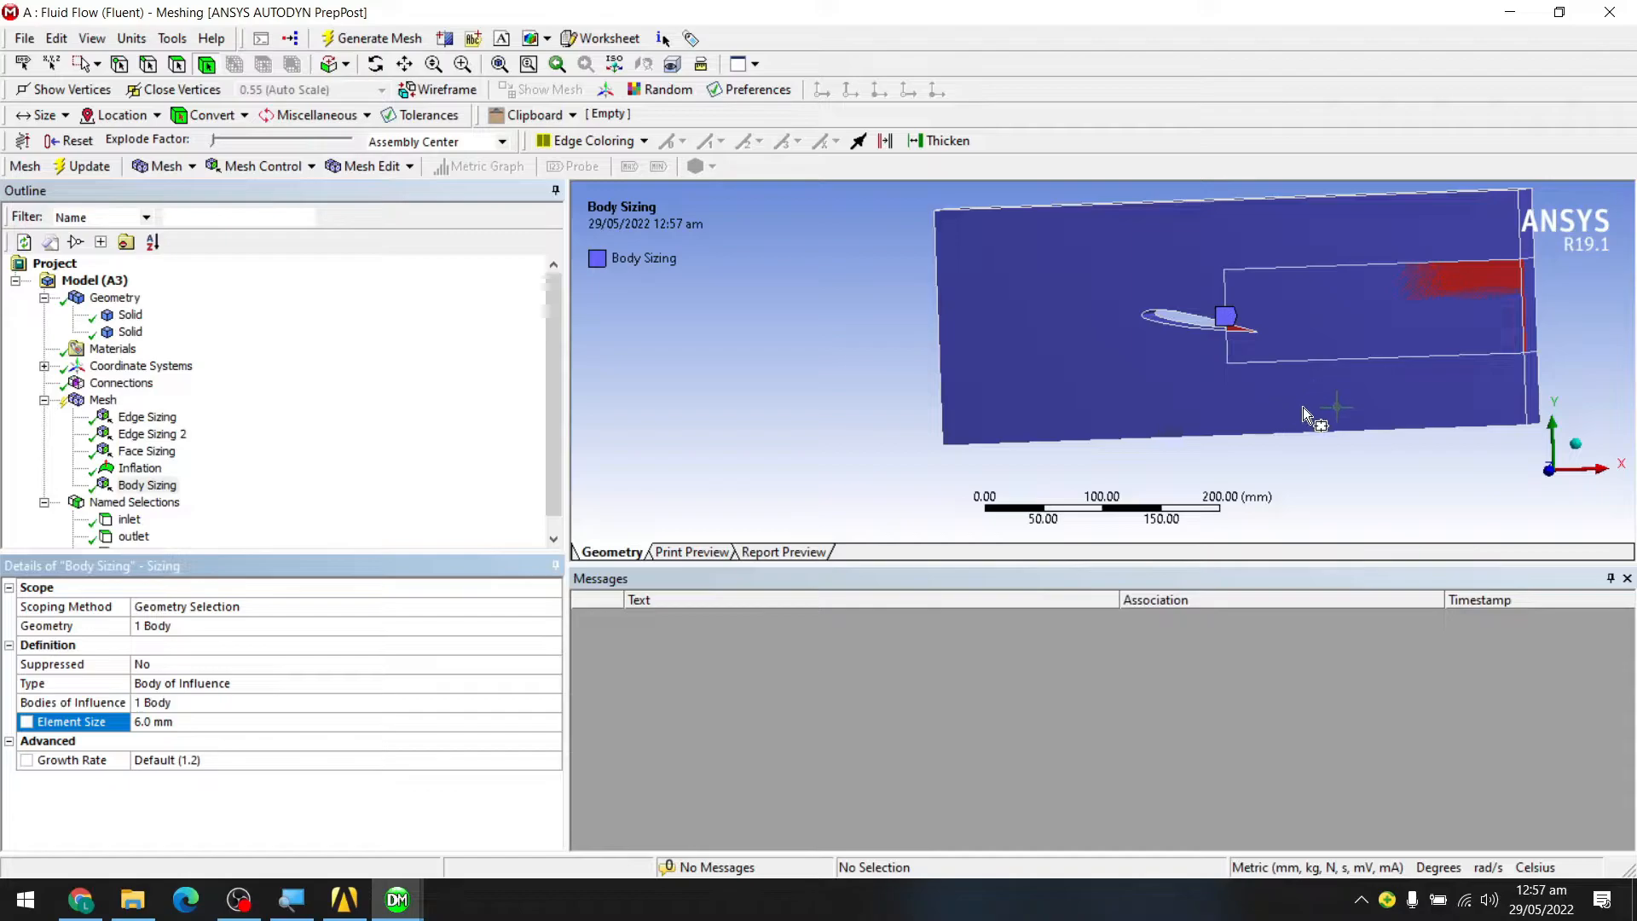
# - Examine the position of the wake influence box within the fluid domain from several angles
pyautogui.keyDown('ctrl'); pyautogui.moveTo(1322, 365); pyautogui.dragTo(1170, 379, button='middle'); pyautogui.keyUp('ctrl')
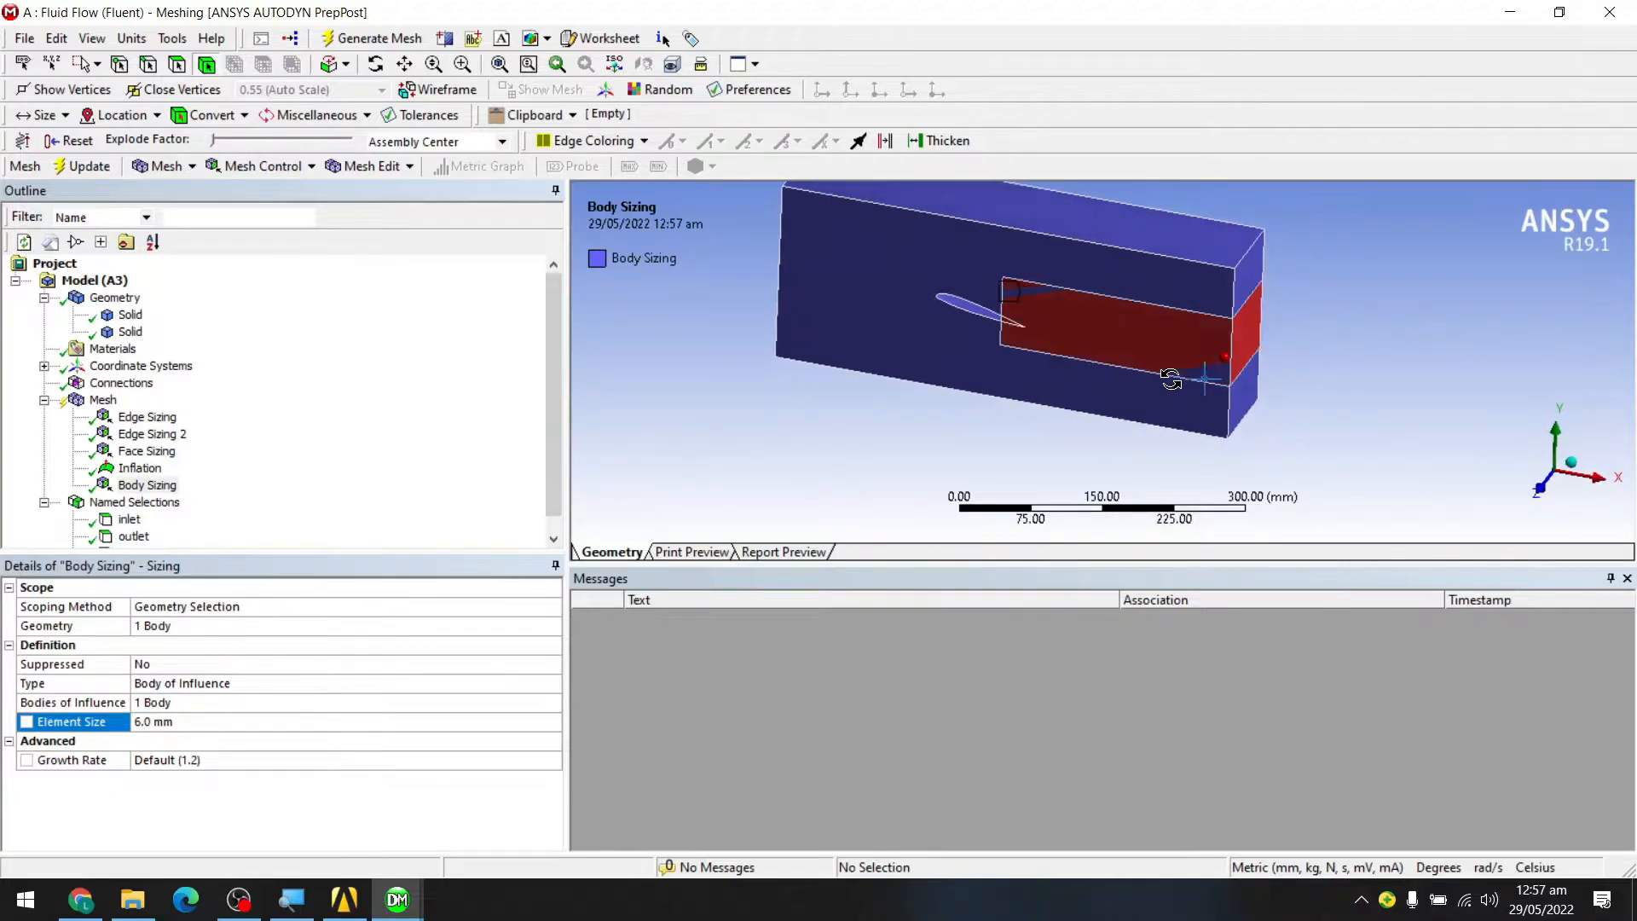
pyautogui.scroll(-2, 1007, 342)
pyautogui.keyDown('ctrl'); pyautogui.moveTo(959, 303); pyautogui.dragTo(986, 407, button='middle'); pyautogui.keyUp('ctrl')
pyautogui.scroll(1, 1039, 380)
pyautogui.moveTo(1067, 374); pyautogui.dragTo(1025, 271, button='middle')
pyautogui.scroll(-3, 1039, 353)
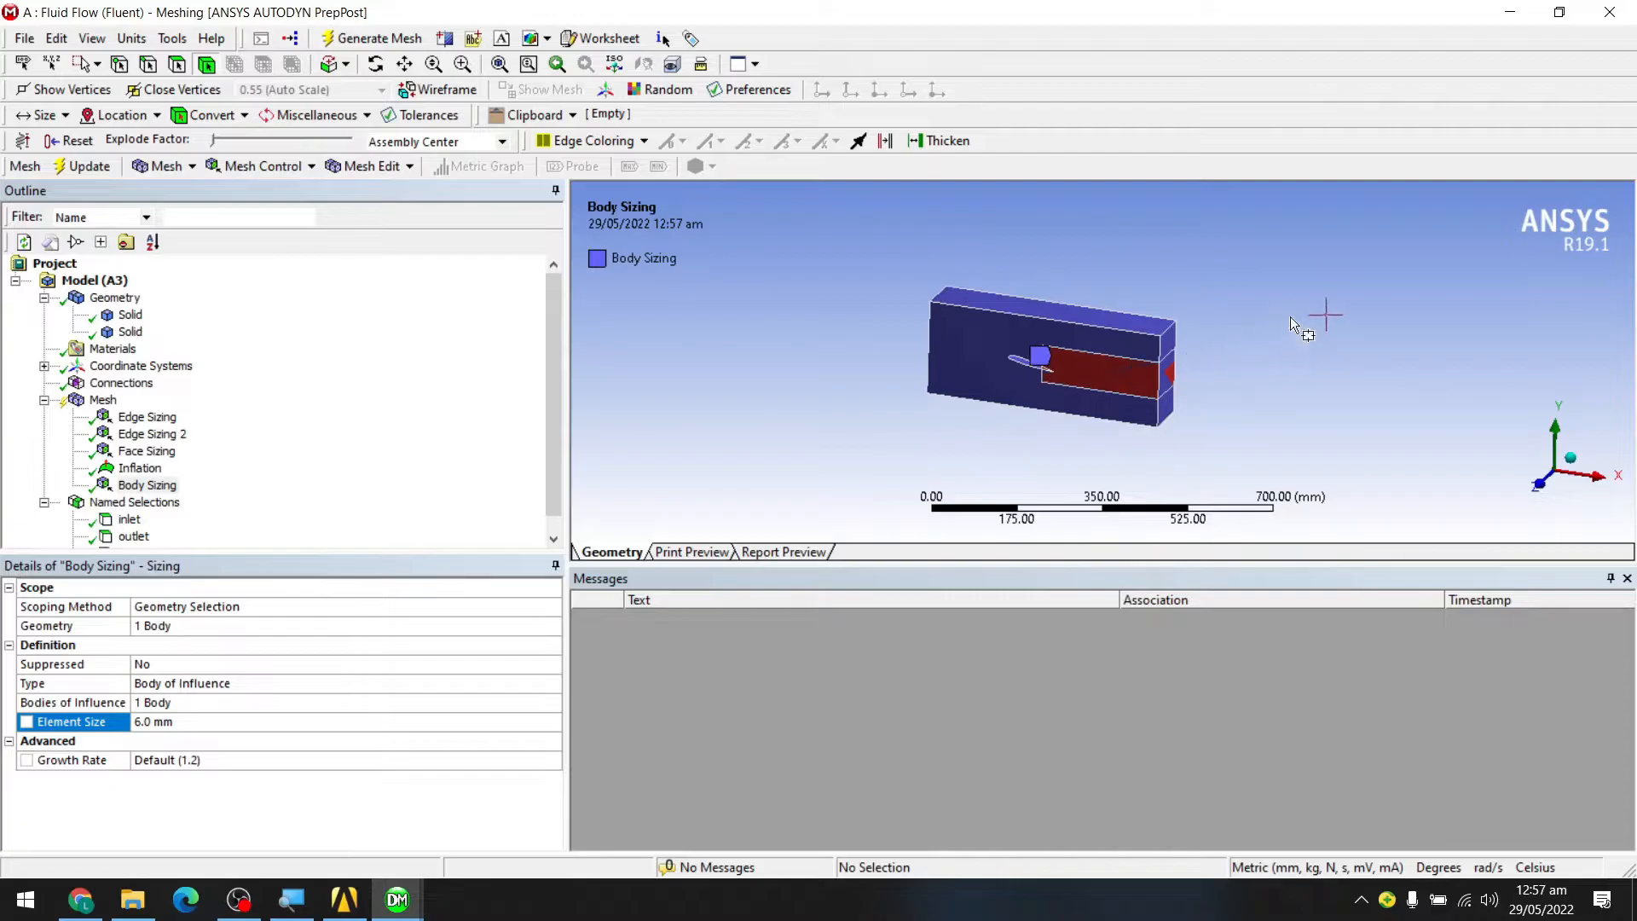
pyautogui.scroll(-1, 279, 367)
pyautogui.scroll(2, 1100, 341)
pyautogui.scroll(3, 1113, 323)
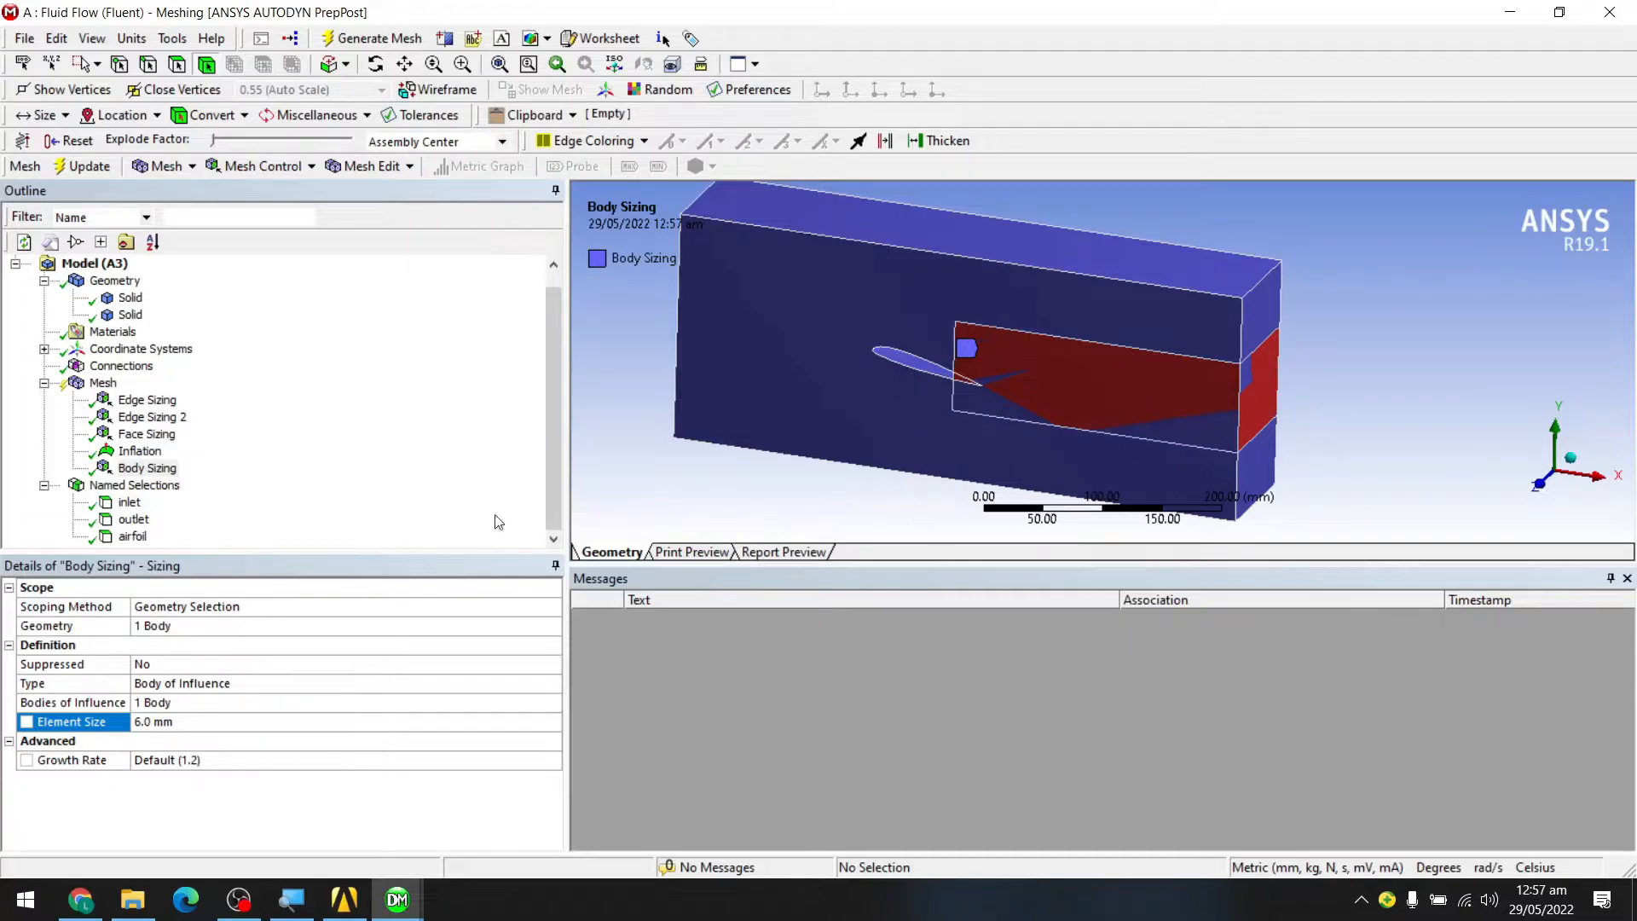
# - Generate the mesh with all defined sizing and inflation controls and display it on the model
pyautogui.click(371, 38)
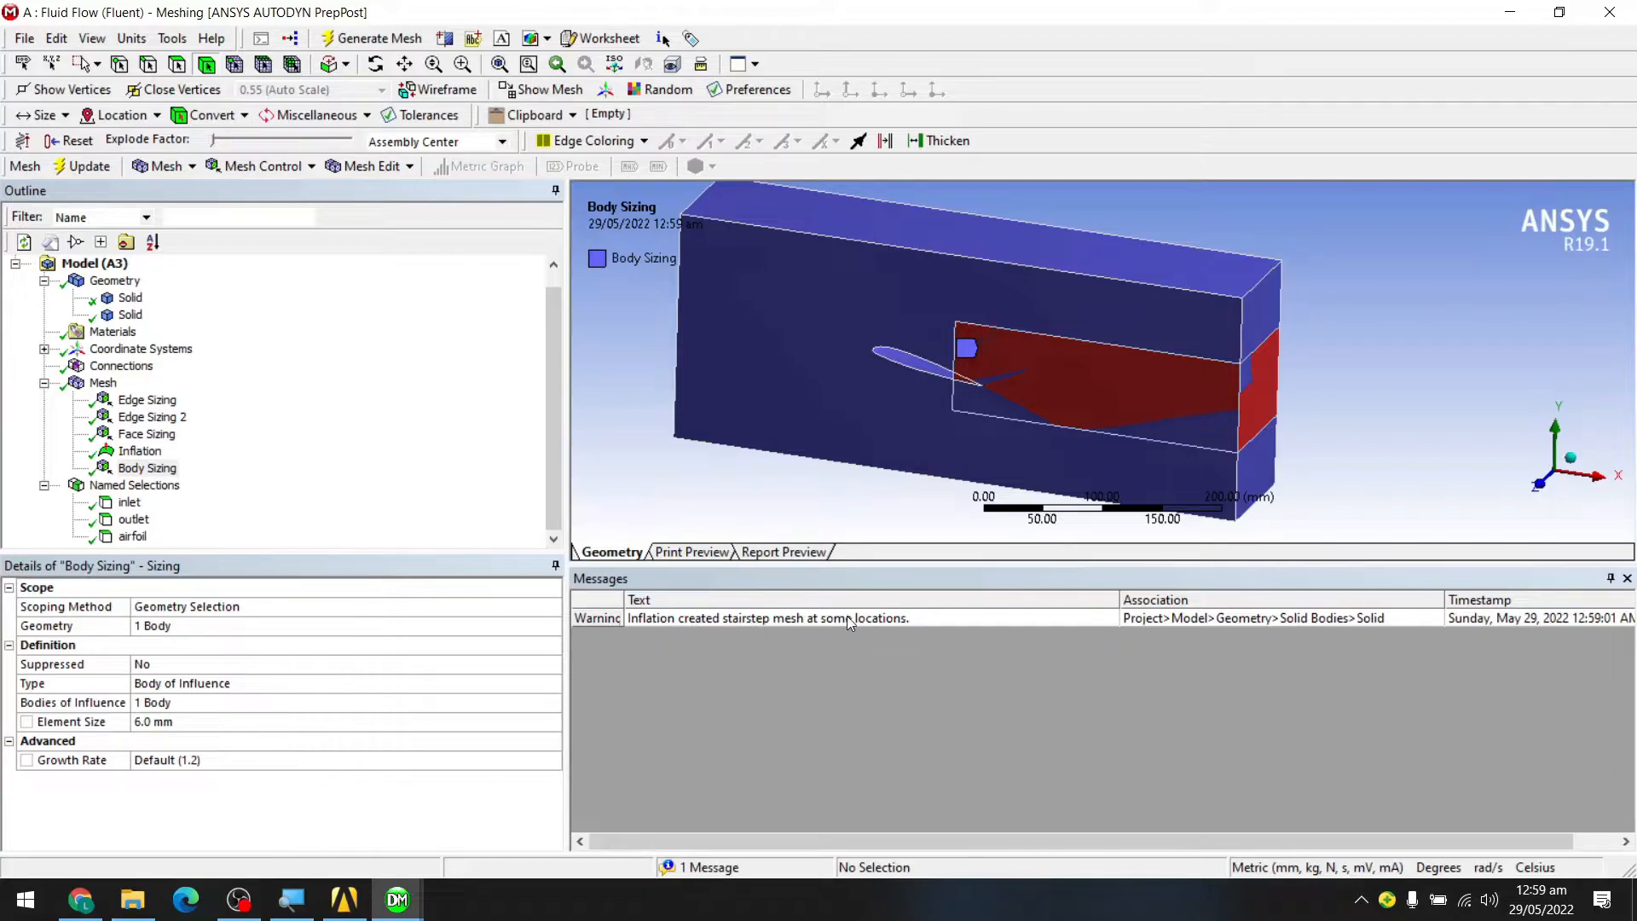
pyautogui.click(103, 383)
pyautogui.scroll(-2, 984, 404)
pyautogui.scroll(3, 984, 404)
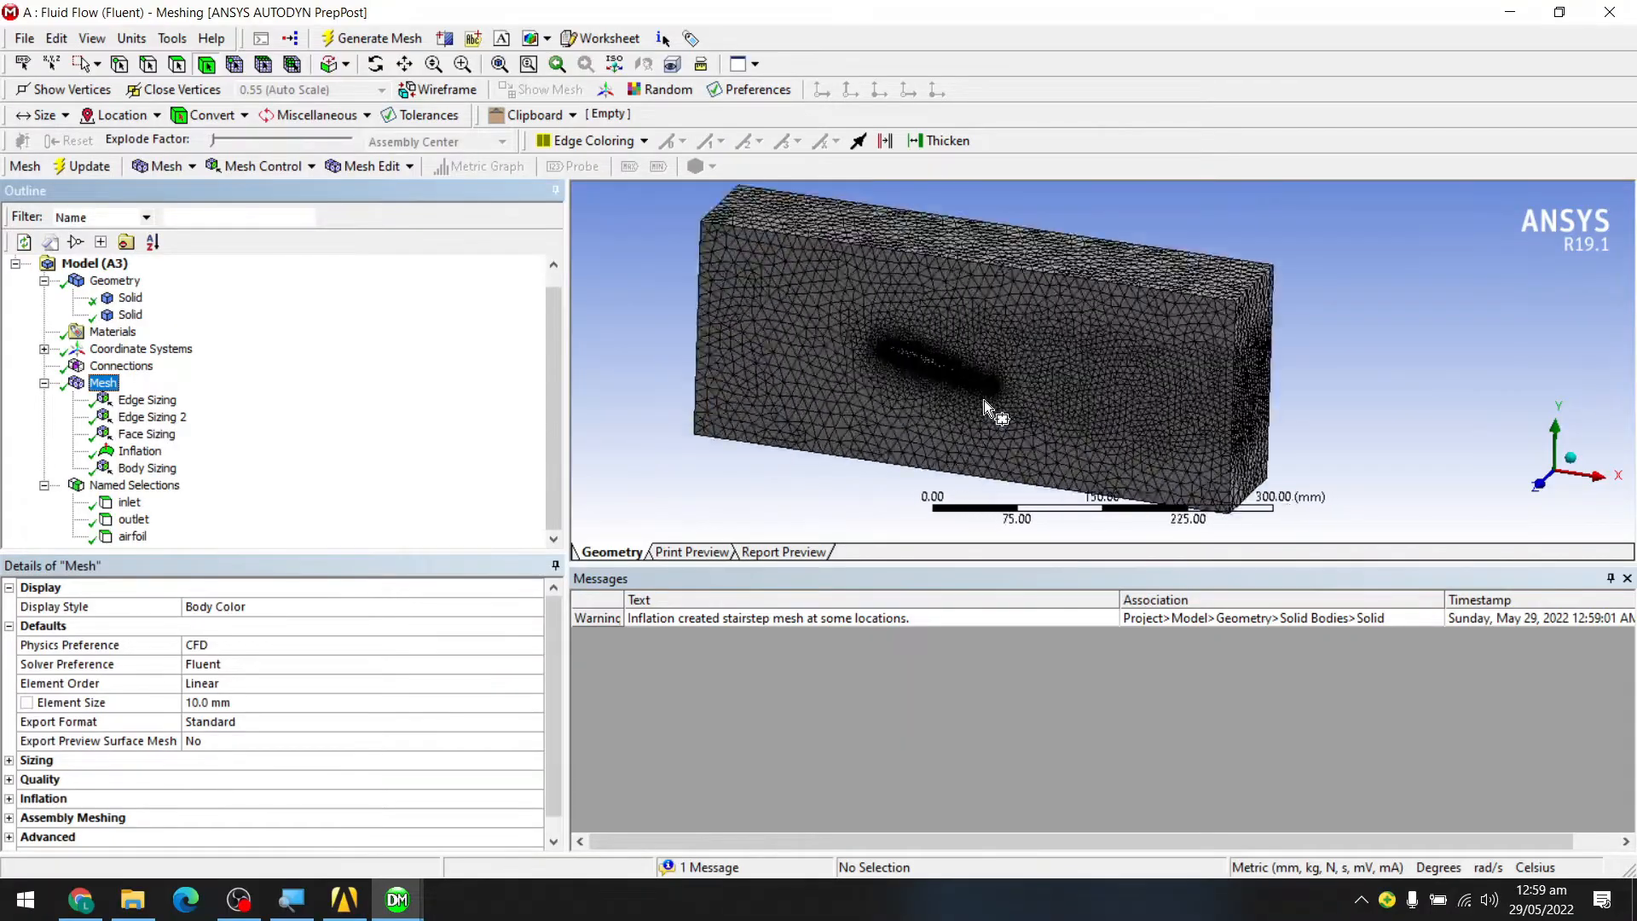
# - Examine the generated mesh across the fluid domain, around the airfoil and in the wake region
pyautogui.moveTo(990, 401); pyautogui.dragTo(973, 344, button='middle')
pyautogui.scroll(-3, 938, 355)
pyautogui.scroll(5, 929, 356)
pyautogui.moveTo(839, 429)
pyautogui.mouseDown(button='middle')
pyautogui.moveTo(888, 442)
pyautogui.moveTo(866, 431)
pyautogui.mouseUp(button='middle')
pyautogui.scroll(3, 695, 441)
pyautogui.scroll(-5, 693, 440)
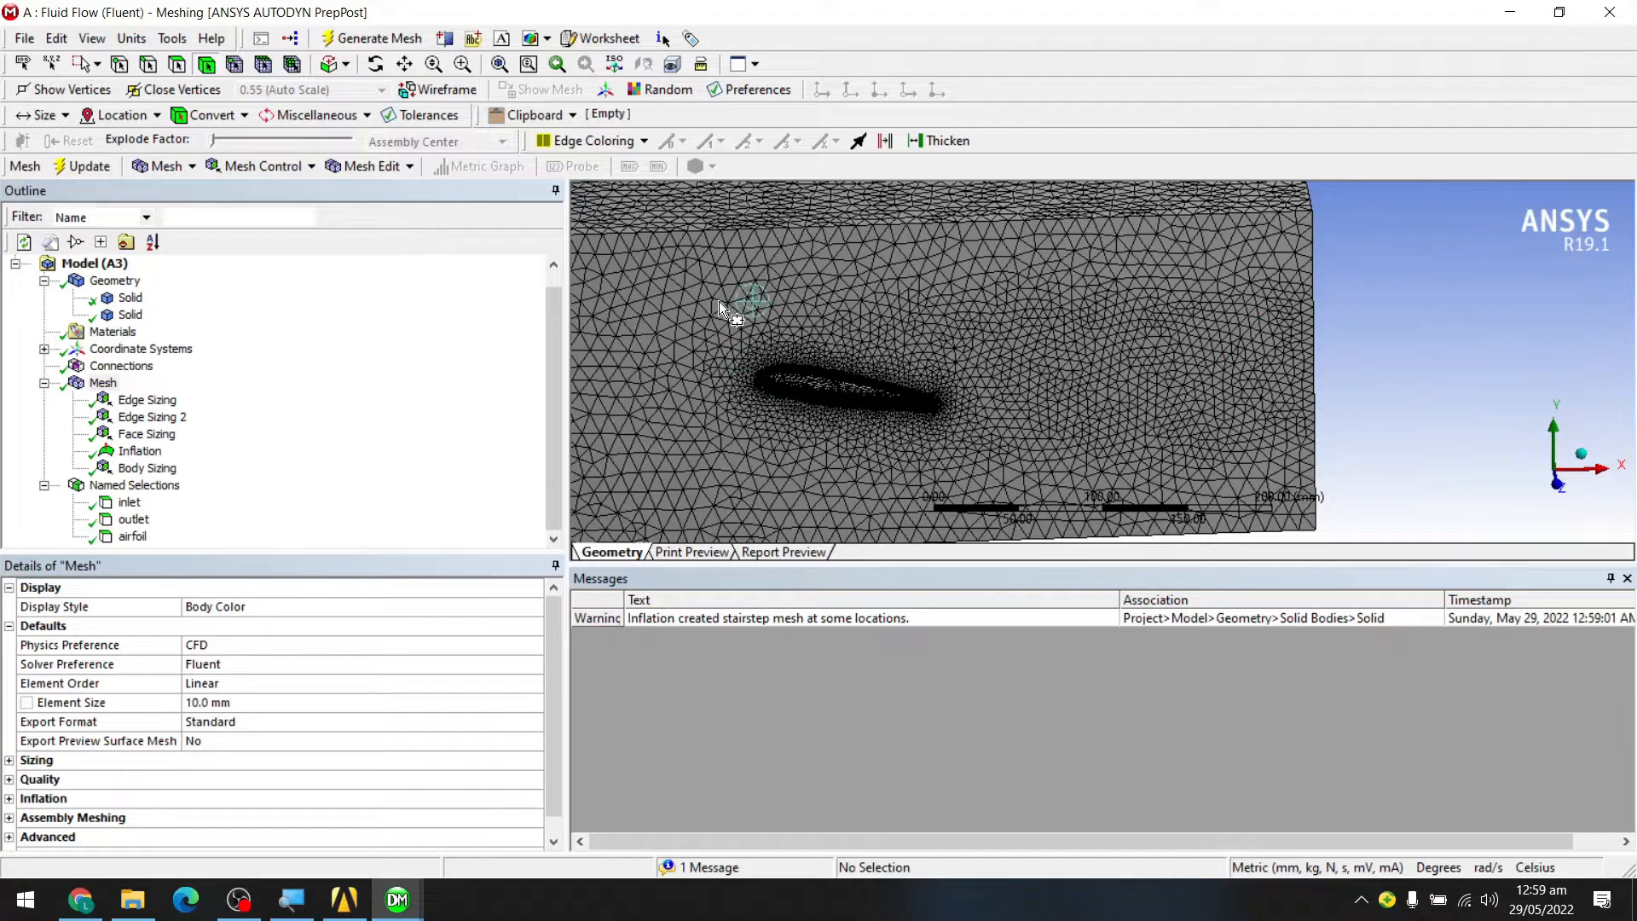
pyautogui.scroll(-2, 673, 292)
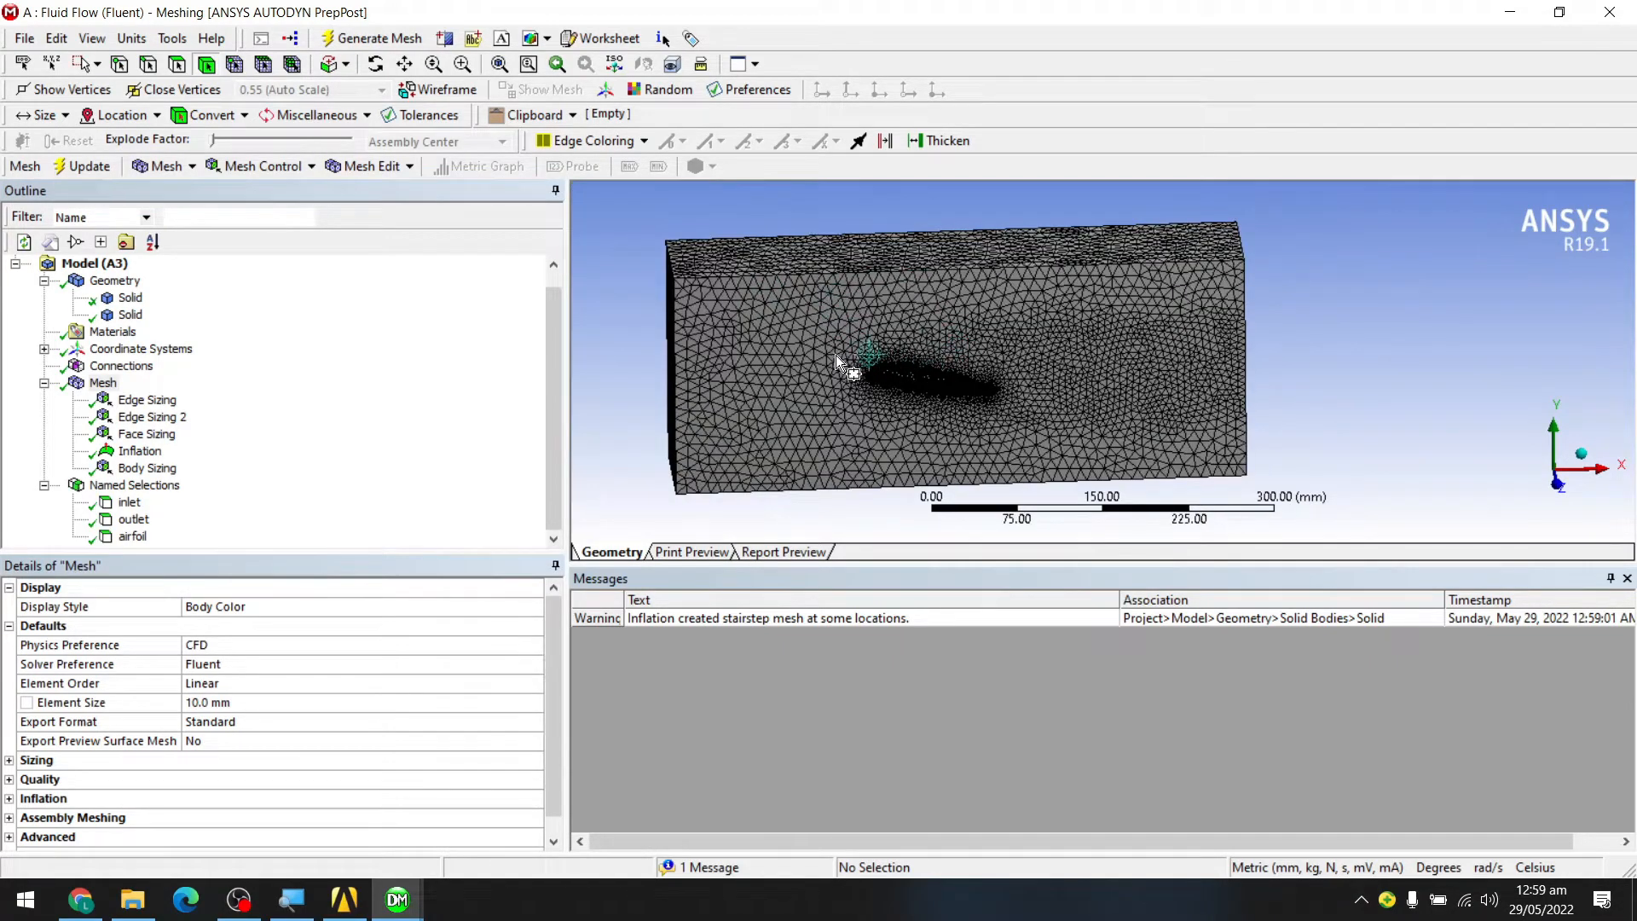
pyautogui.scroll(5, 840, 362)
pyautogui.keyDown('ctrl'); pyautogui.moveTo(836, 405); pyautogui.dragTo(1001, 254, button='middle'); pyautogui.keyUp('ctrl')
pyautogui.scroll(-4, 1066, 282)
pyautogui.moveTo(1242, 341); pyautogui.dragTo(1152, 350, button='middle')
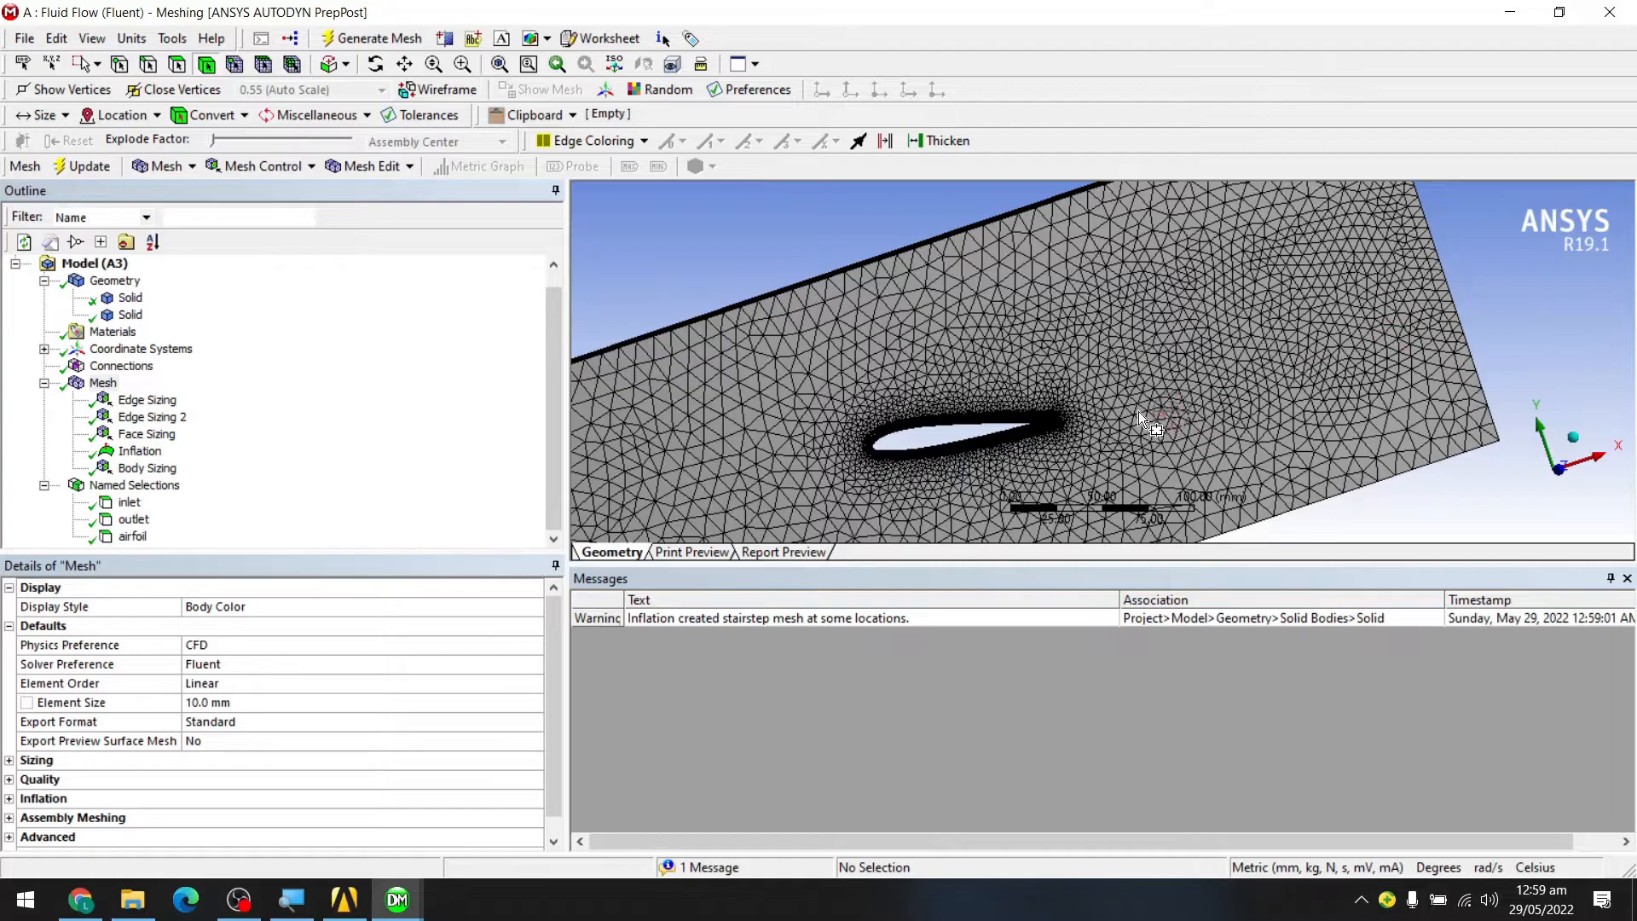
# - Inspect the inflation layers next to the airfoil and their transition to the surrounding elements up close
pyautogui.scroll(-4, 1138, 413)
pyautogui.moveTo(980, 397); pyautogui.dragTo(947, 393, button='middle')
pyautogui.scroll(5, 932, 427)
pyautogui.scroll(3, 902, 361)
pyautogui.scroll(2, 873, 366)
pyautogui.scroll(1, 873, 365)
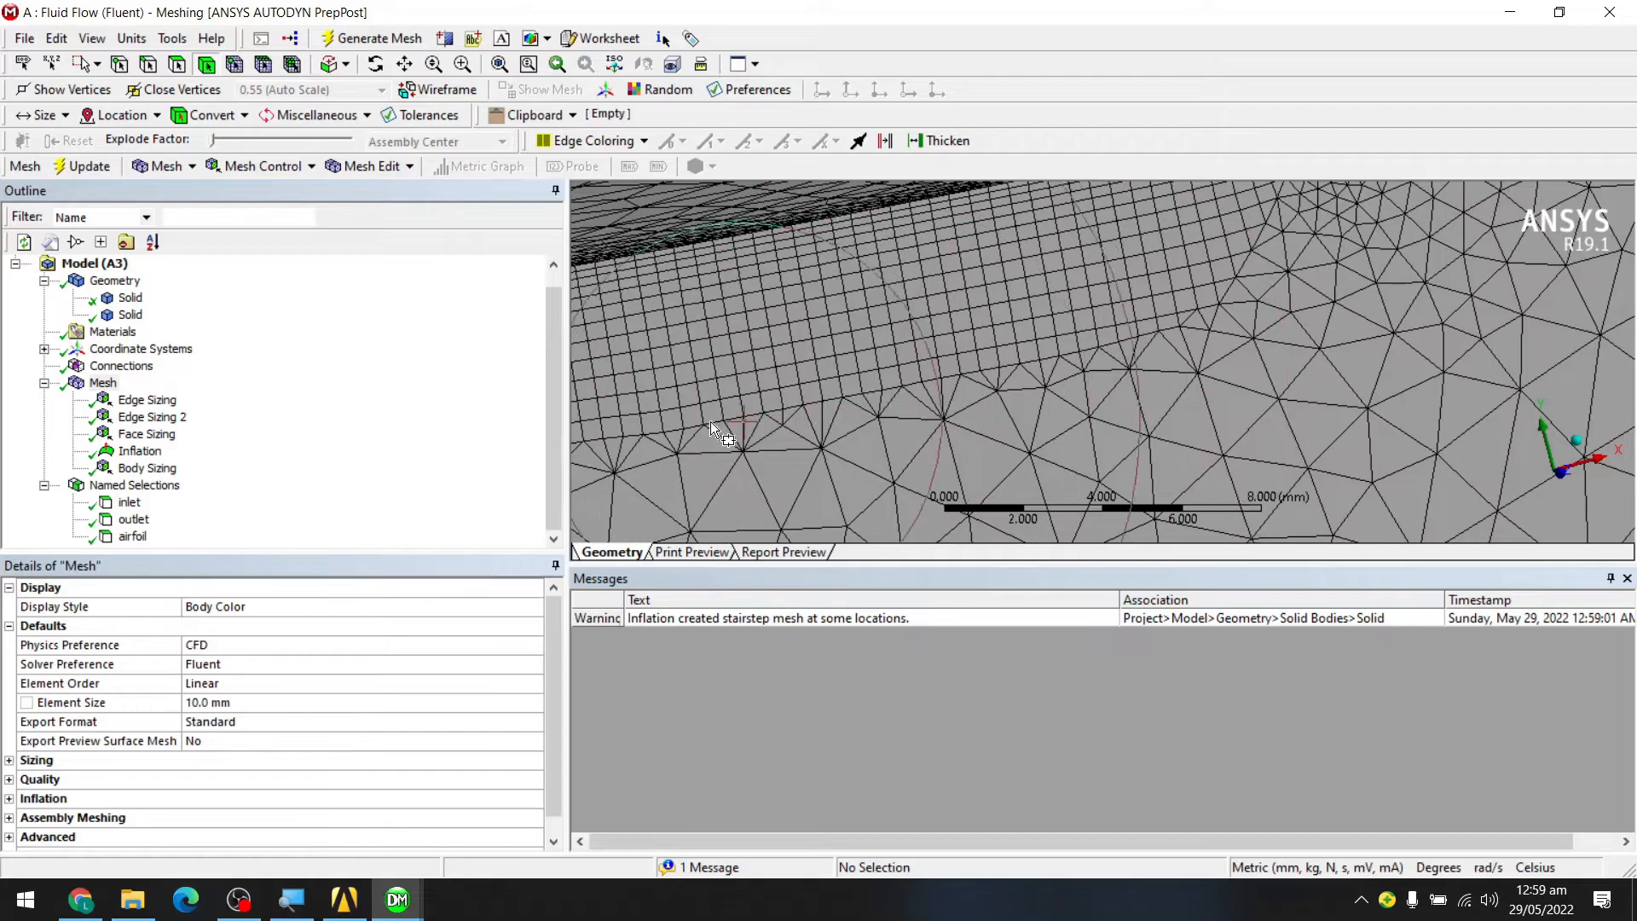
pyautogui.scroll(4, 779, 401)
pyautogui.scroll(-8, 795, 401)
# - Inspect the mesh on the airfoil's surface and the layers wrapping its whole profile
pyautogui.moveTo(680, 336); pyautogui.dragTo(1328, 320, button='middle')
pyautogui.scroll(-4, 1219, 348)
pyautogui.scroll(1, 1217, 347)
pyautogui.moveTo(1203, 360)
pyautogui.mouseDown(button='middle')
pyautogui.moveTo(1188, 347)
pyautogui.moveTo(1173, 364)
pyautogui.mouseUp(button='middle')
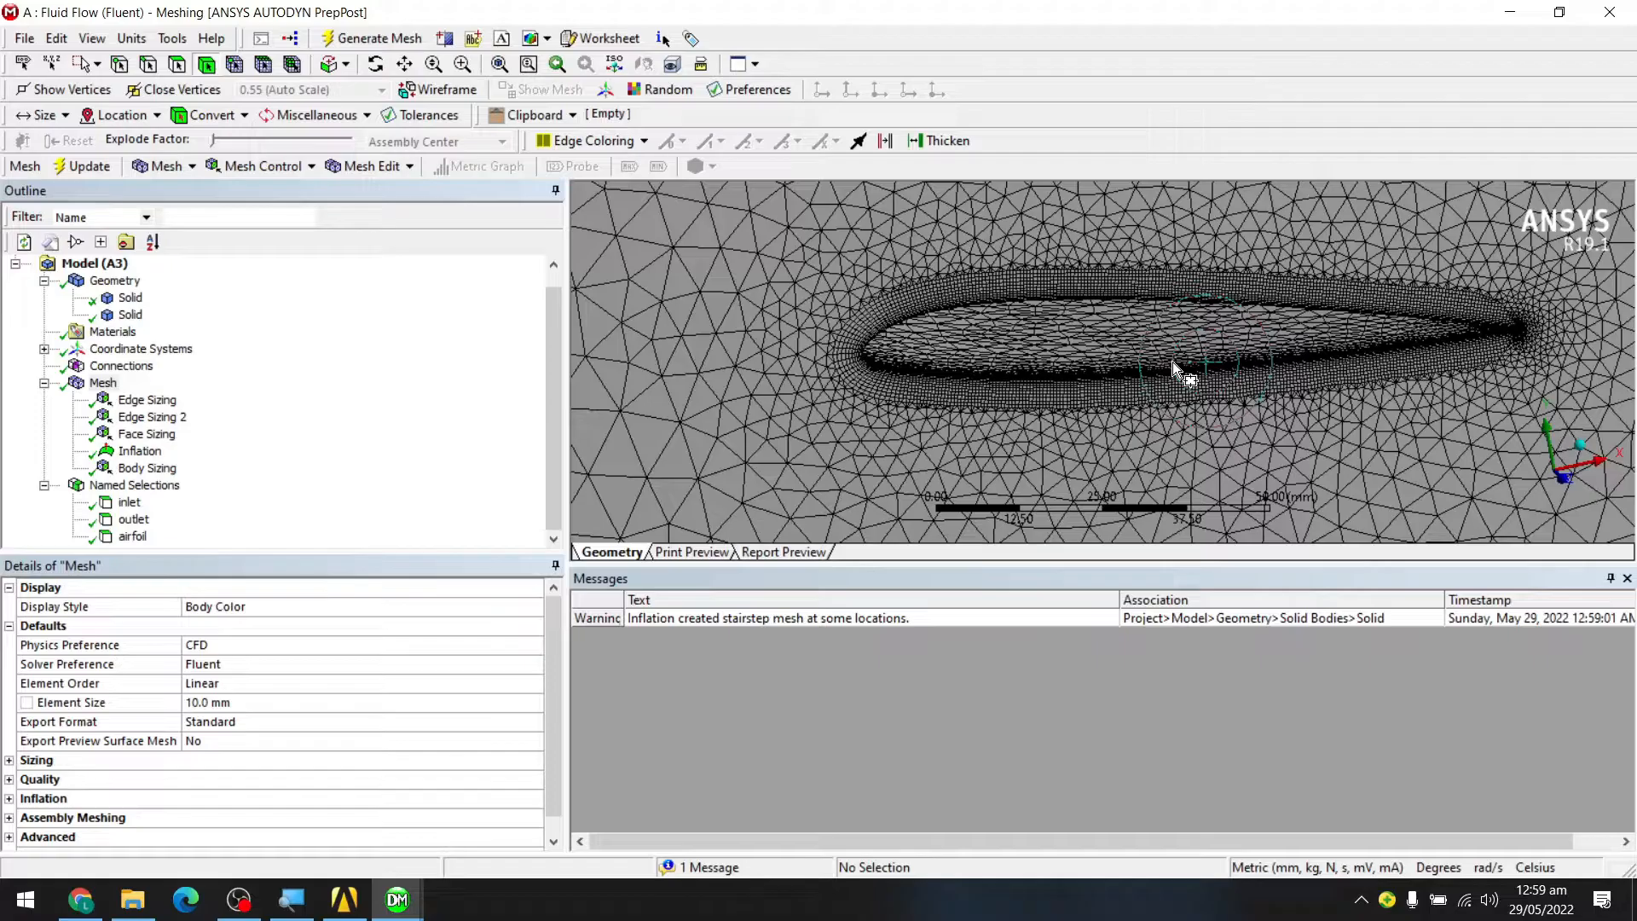
pyautogui.scroll(-2, 1166, 332)
pyautogui.scroll(6, 1177, 339)
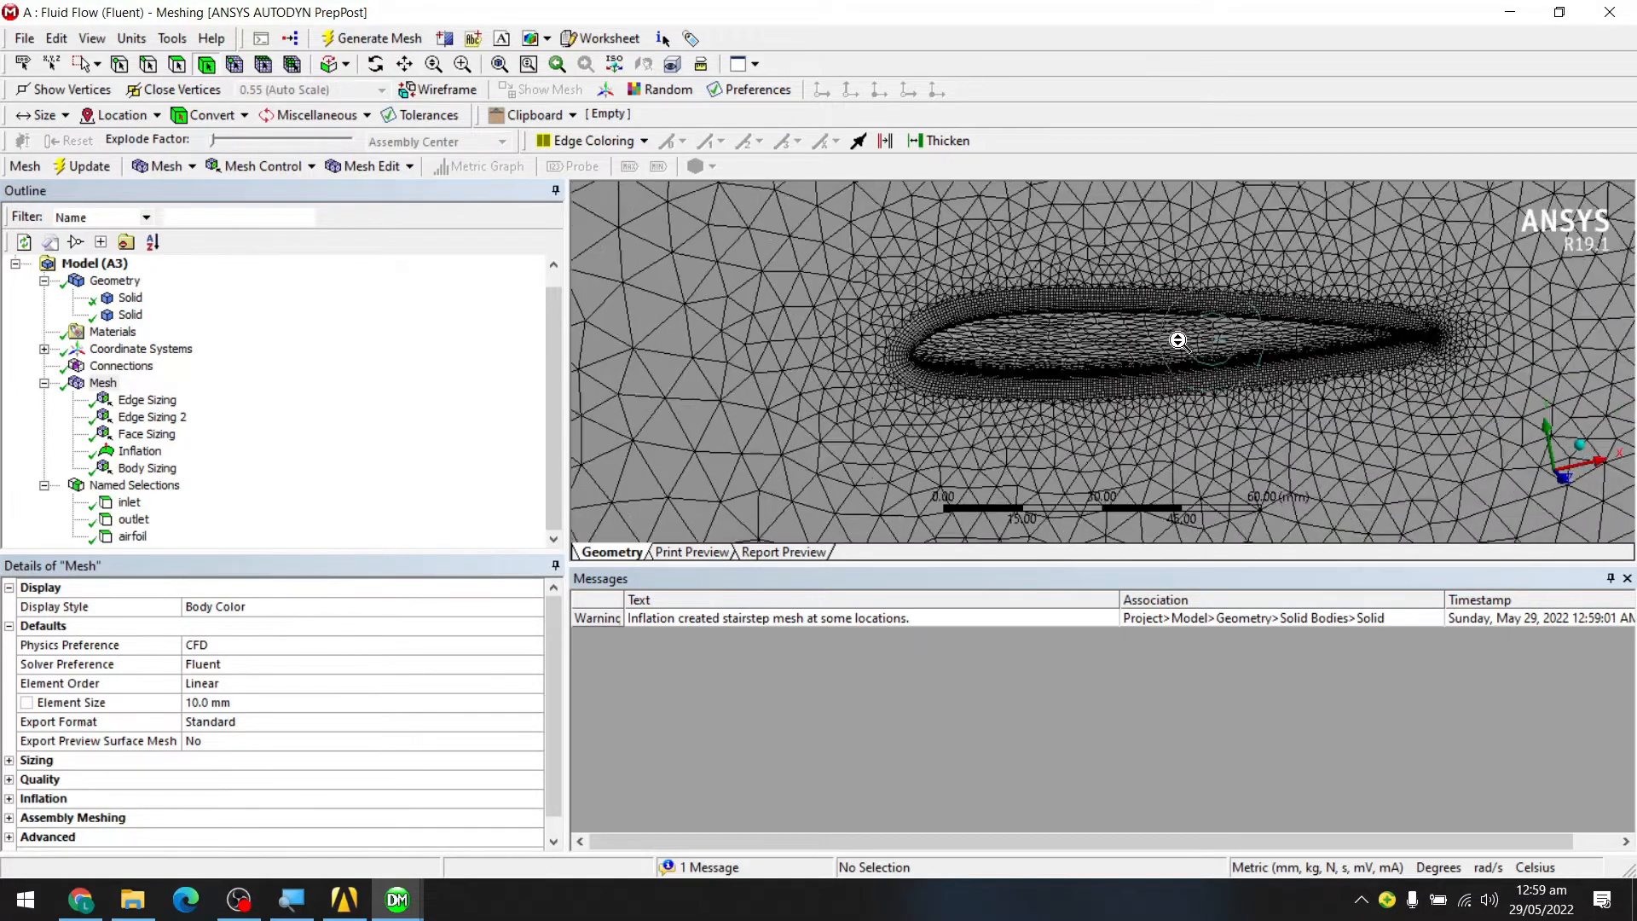
pyautogui.moveTo(1159, 329); pyautogui.dragTo(1083, 324, button='middle')
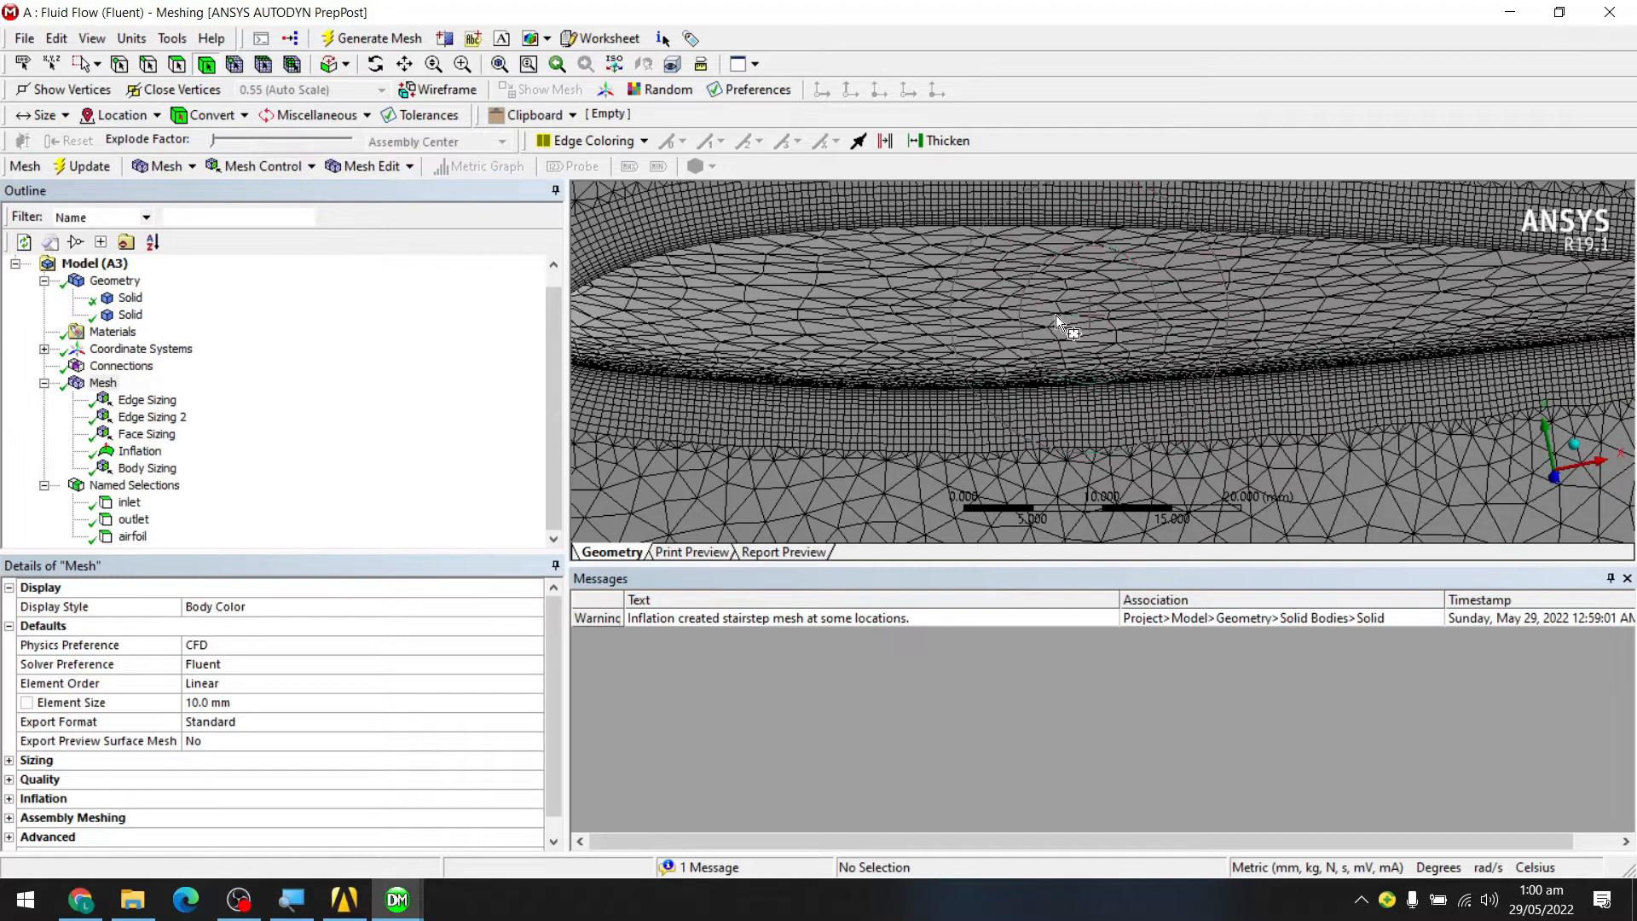
pyautogui.scroll(-4, 990, 309)
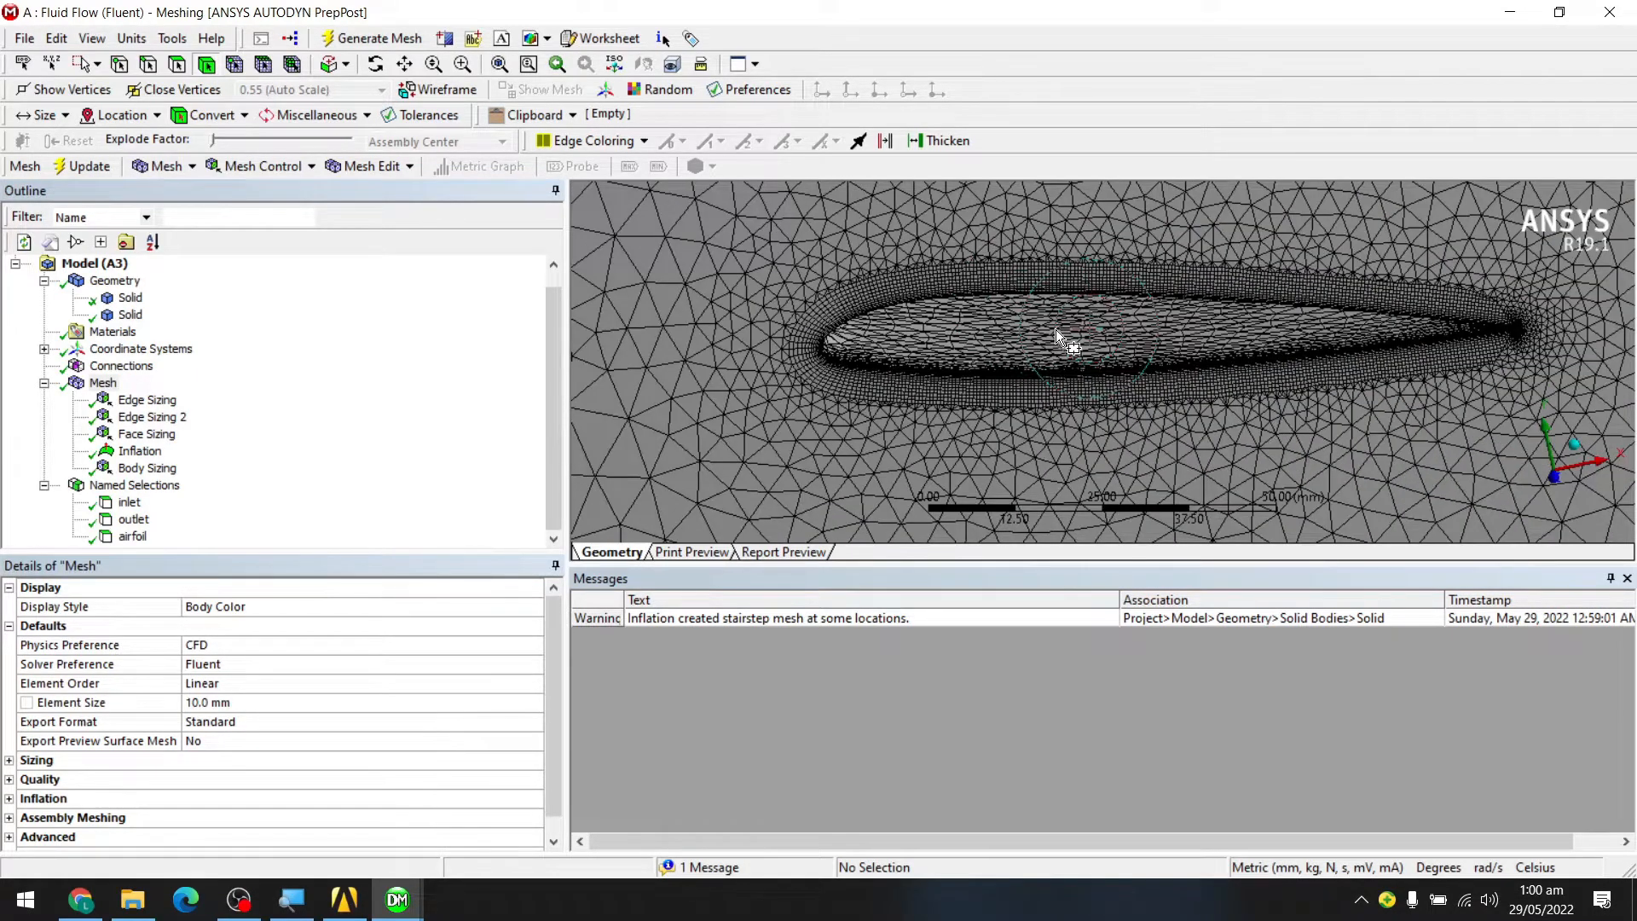
pyautogui.scroll(6, 1055, 329)
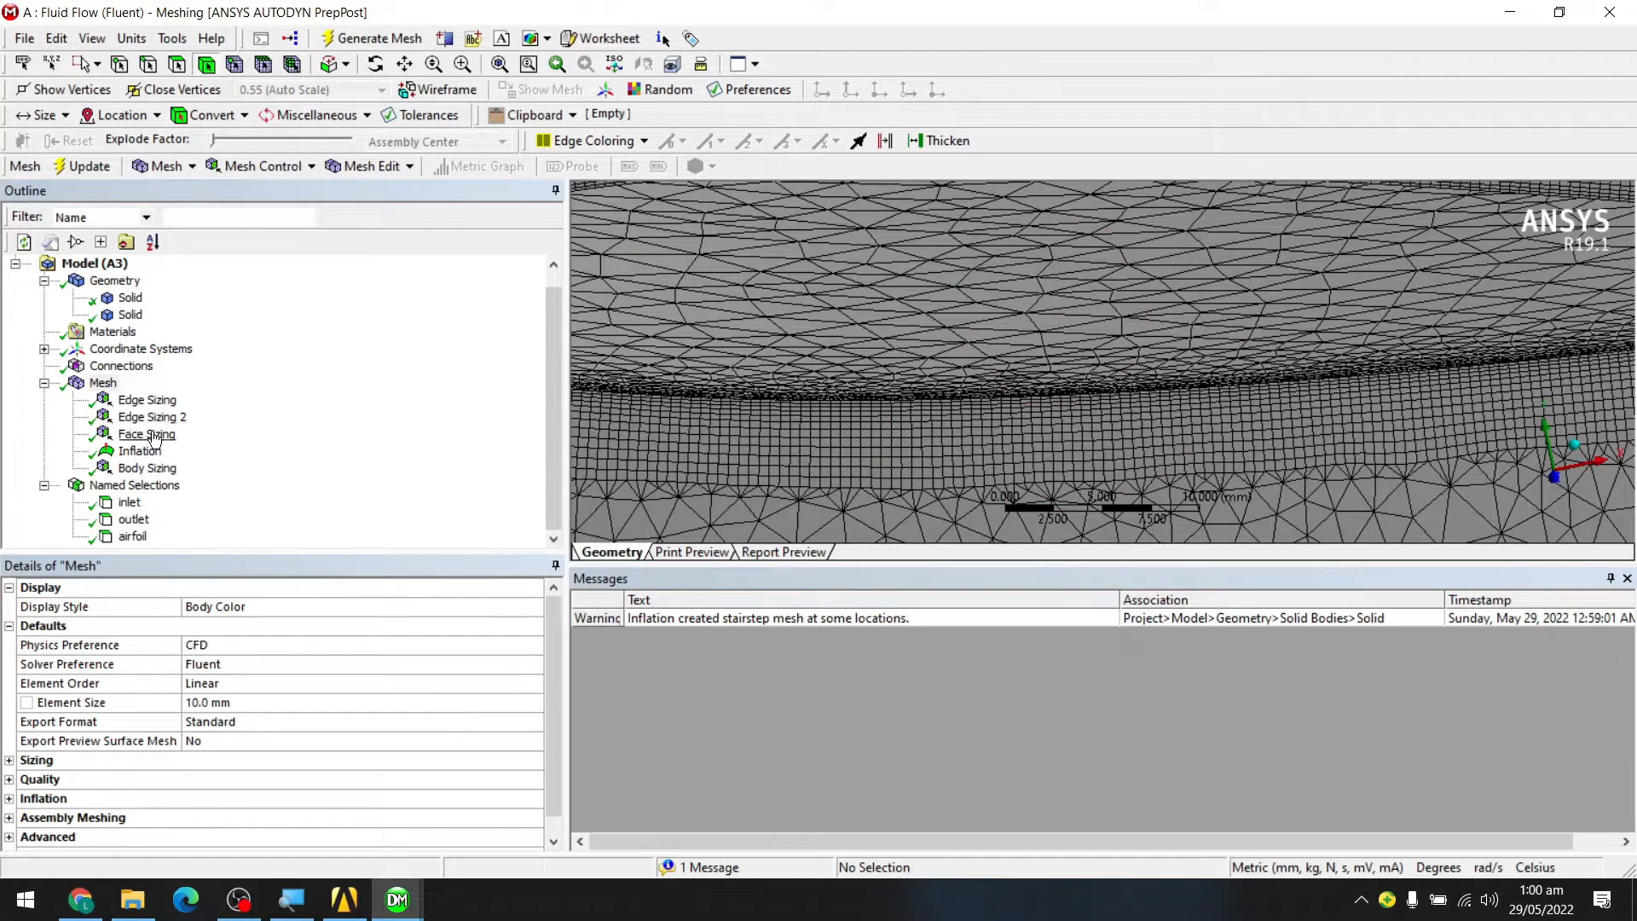
# - Set the mesh metric to Orthogonal Quality in the mesh quality settings and bring up its statistics
pyautogui.scroll(-1, 282, 664)
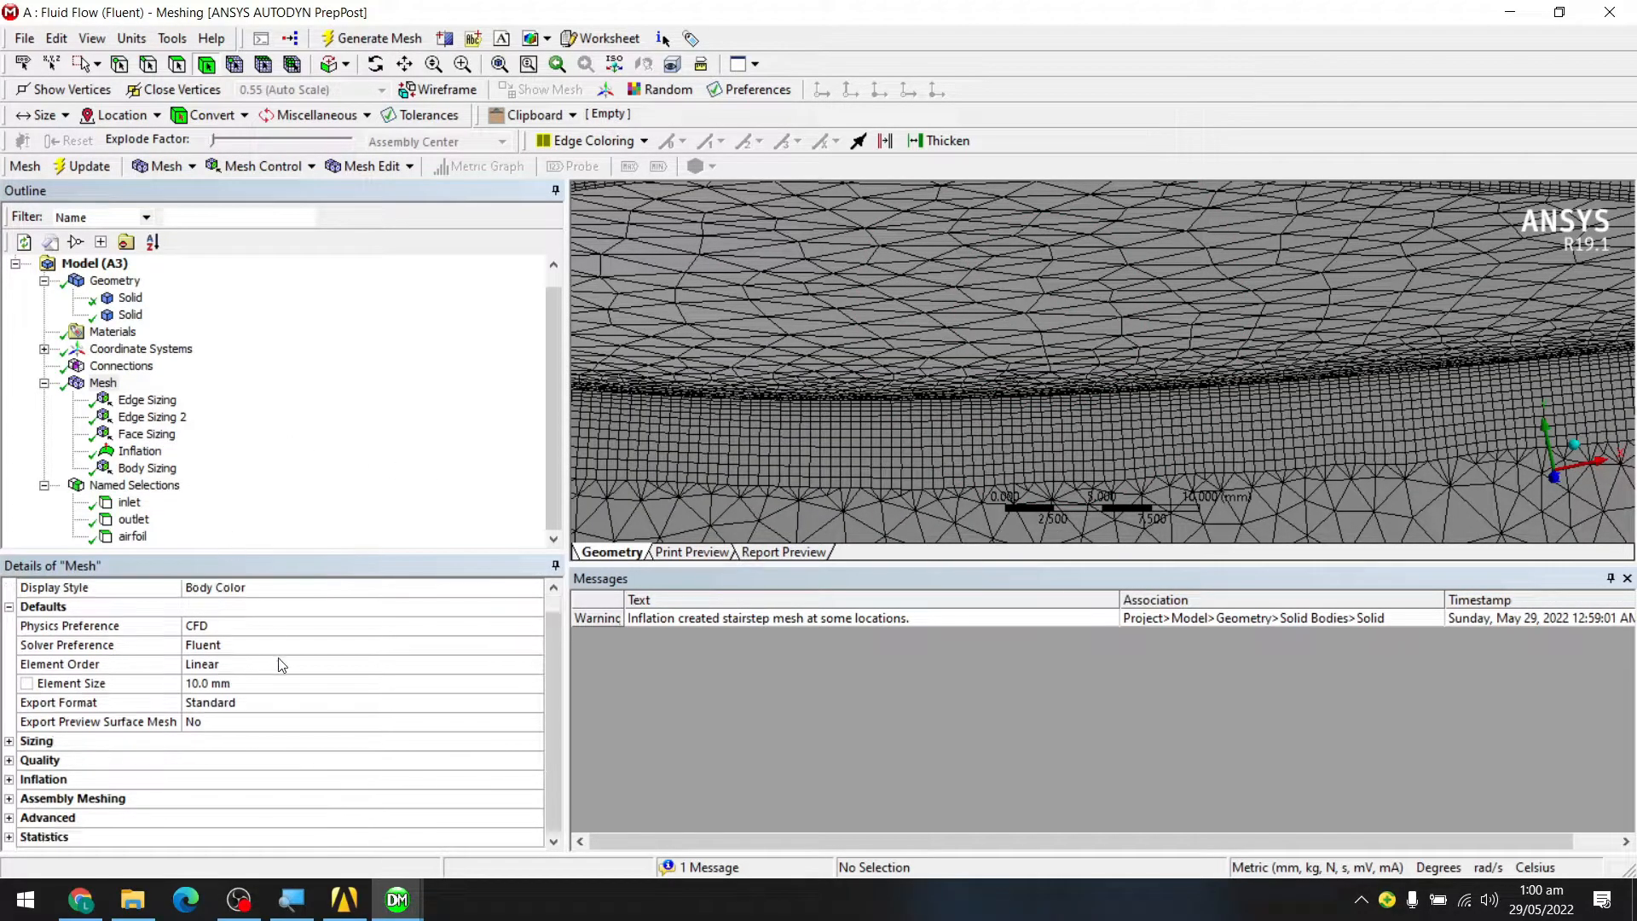
pyautogui.click(11, 759)
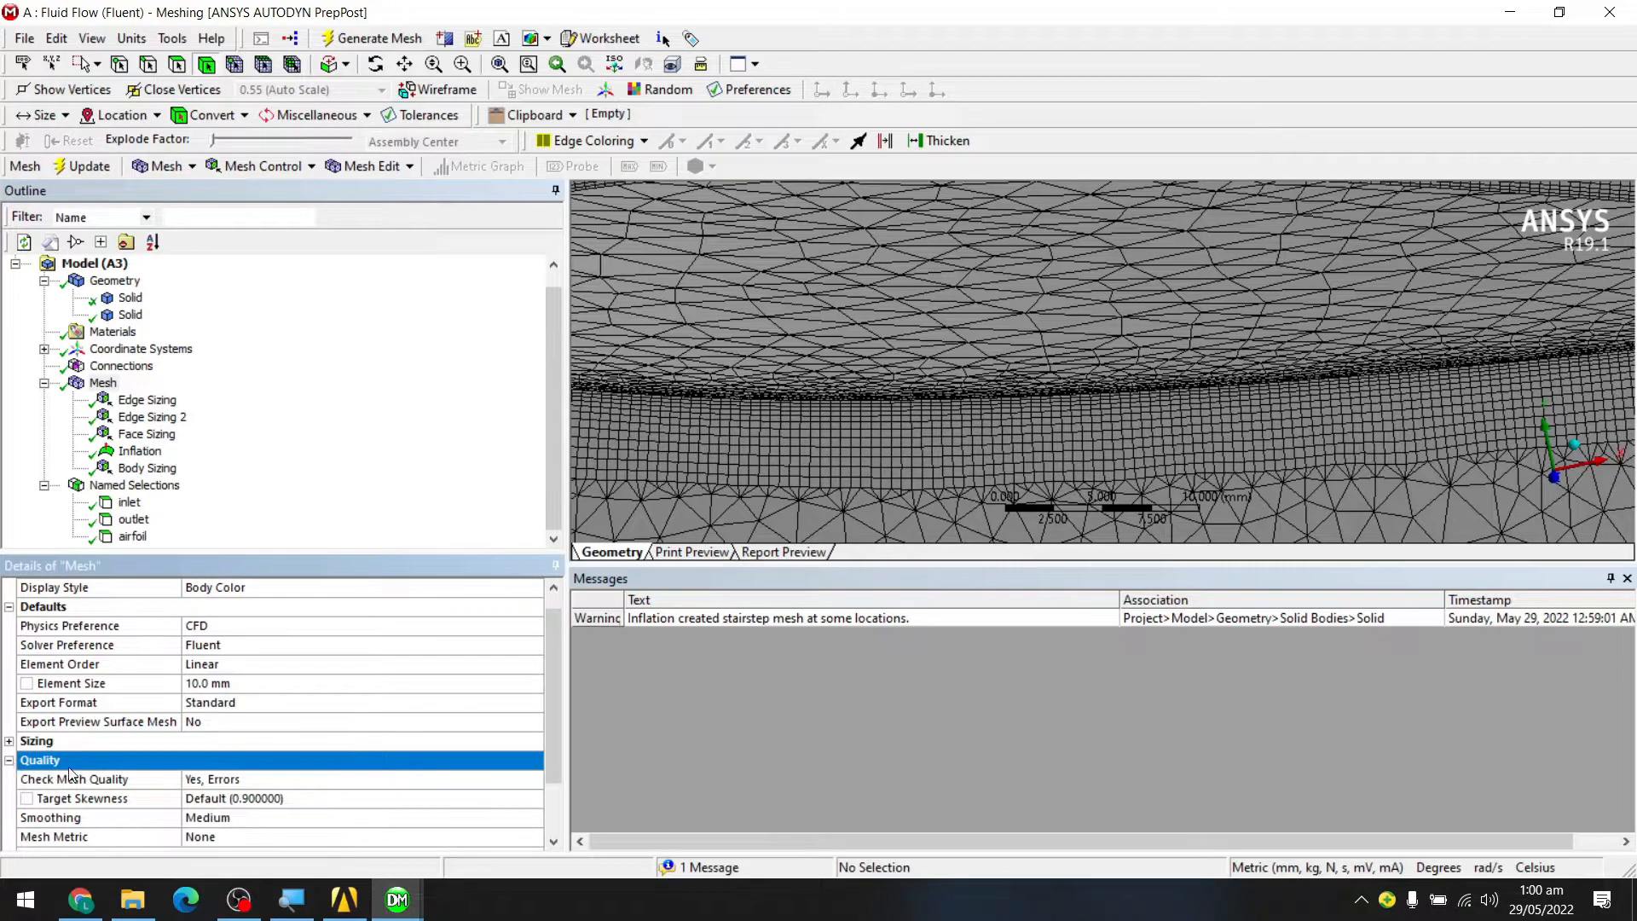
pyautogui.scroll(-2, 172, 738)
pyautogui.click(272, 760)
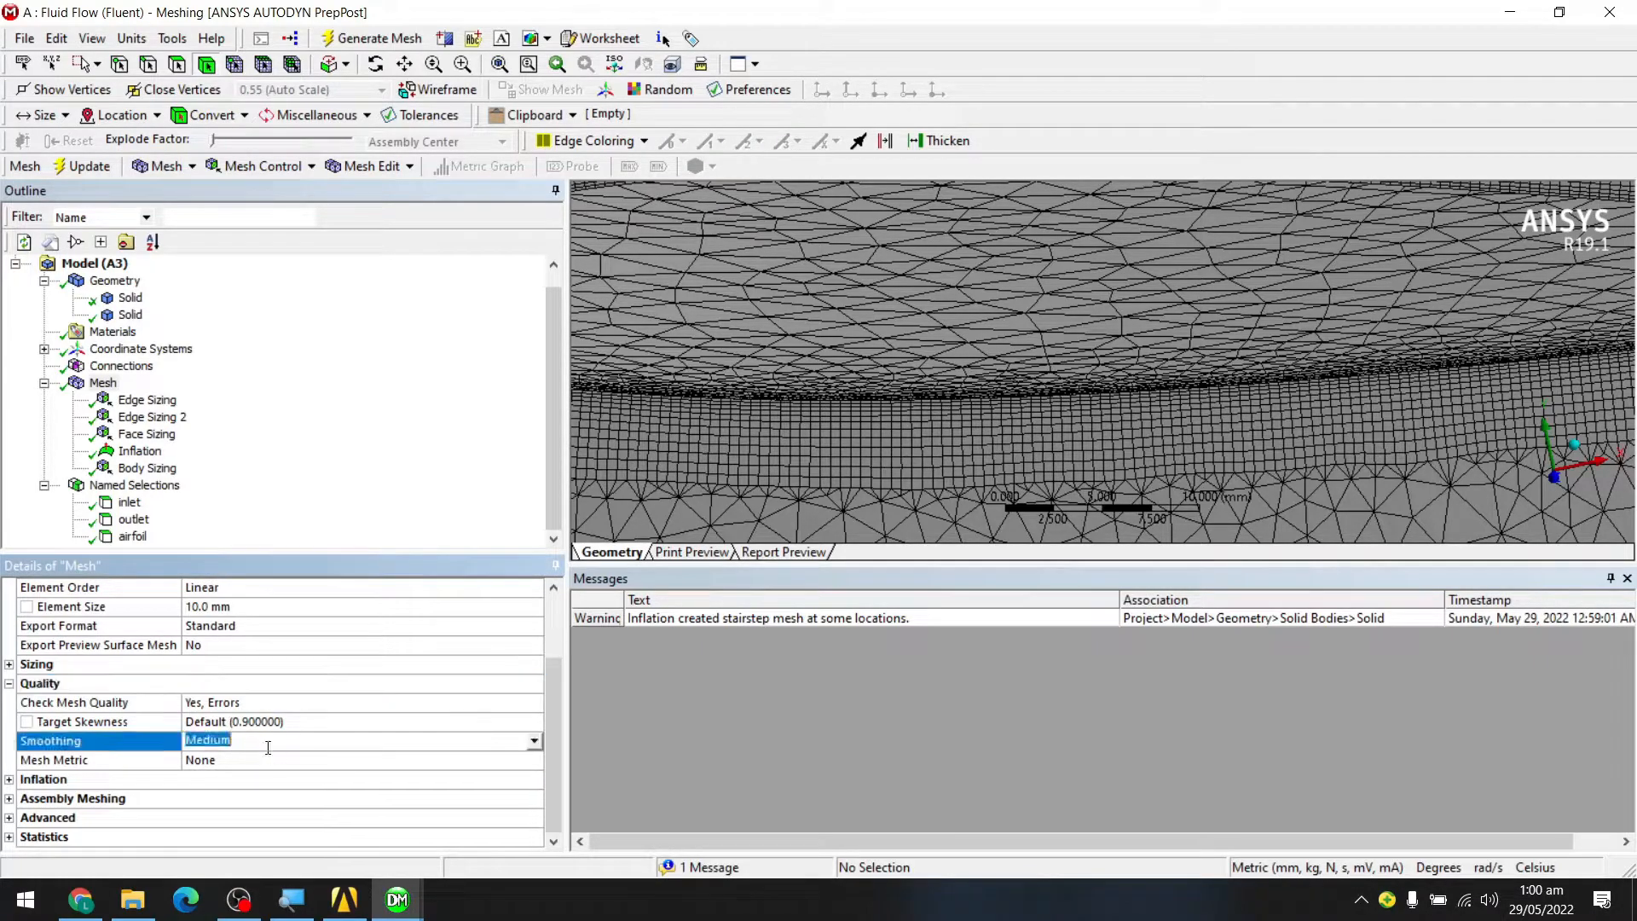
pyautogui.click(534, 760)
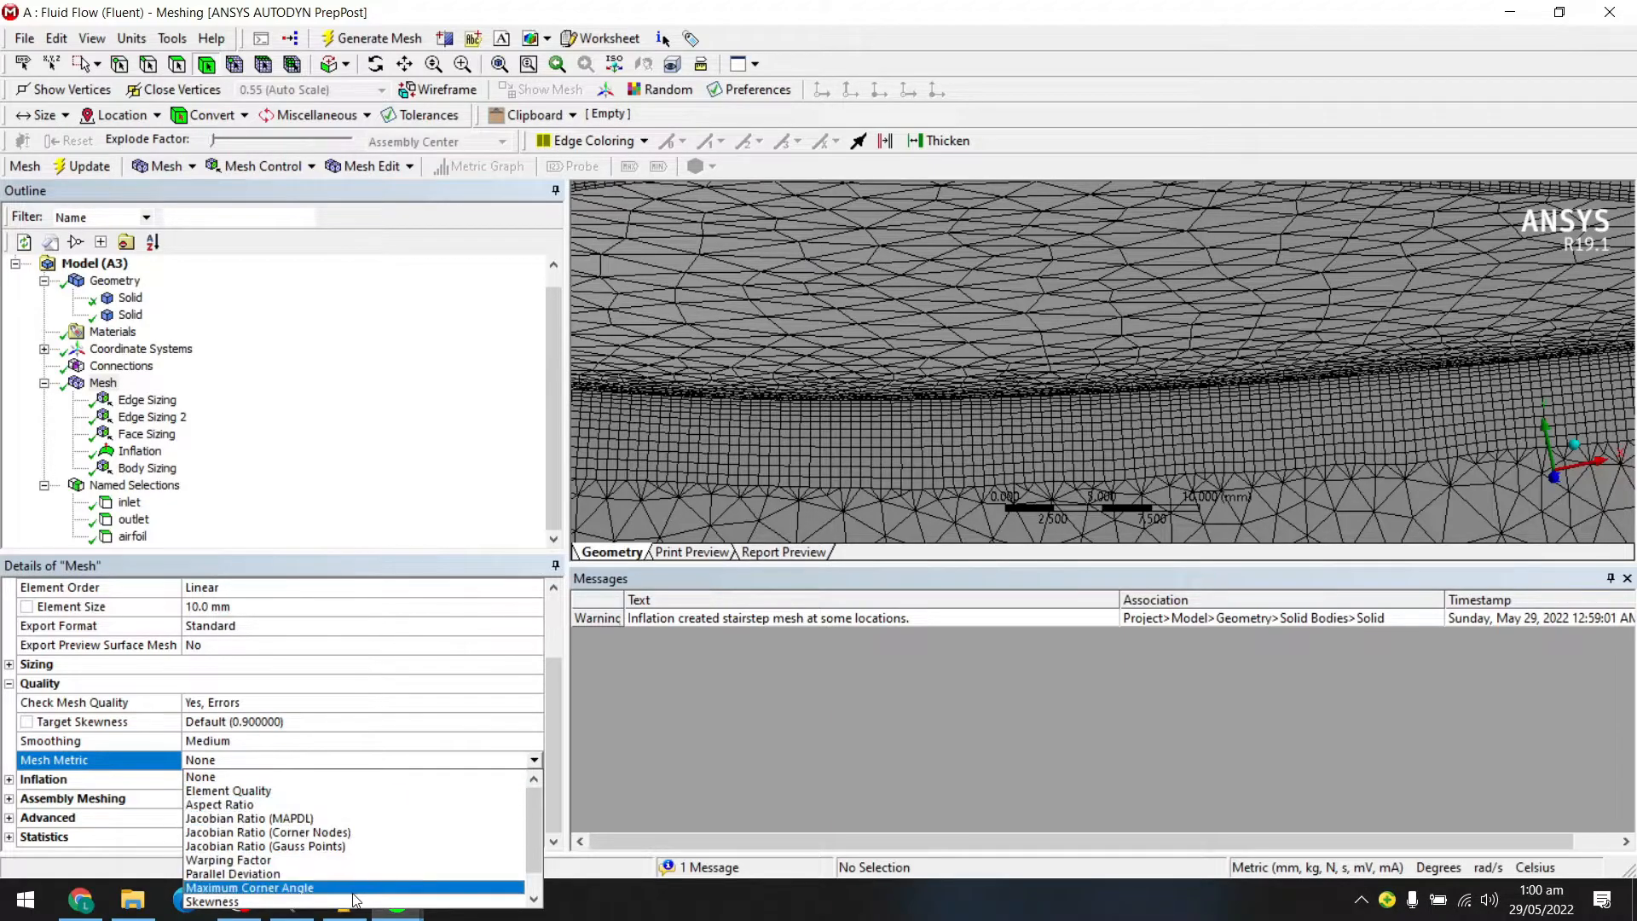
pyautogui.scroll(-2, 243, 829)
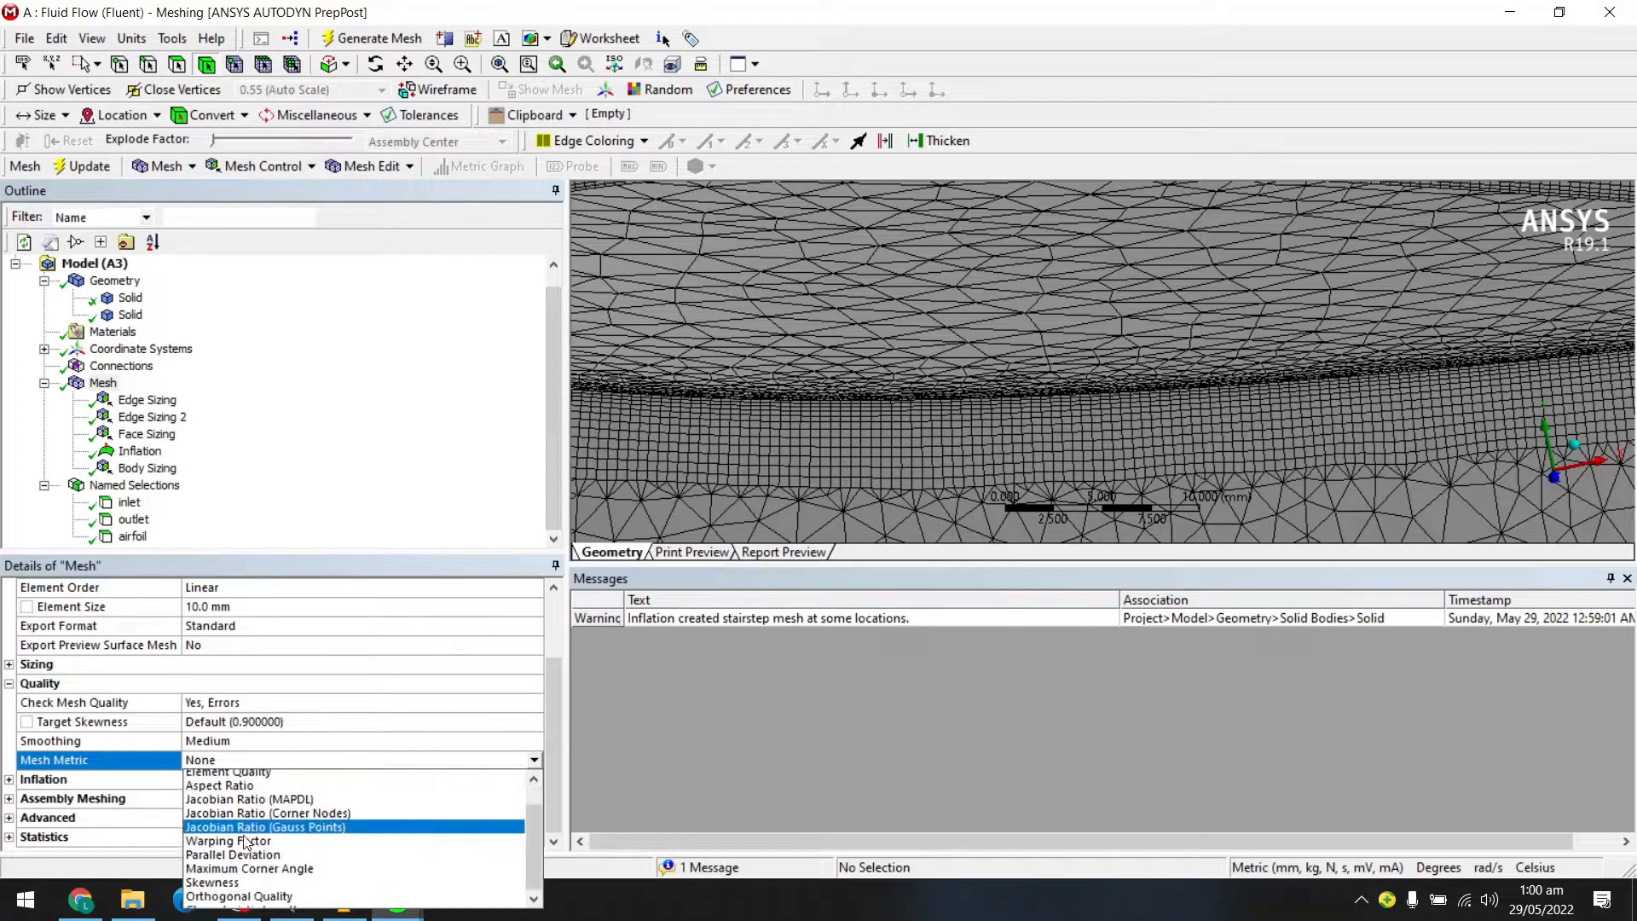
pyautogui.click(281, 889)
pyautogui.scroll(-3, 335, 720)
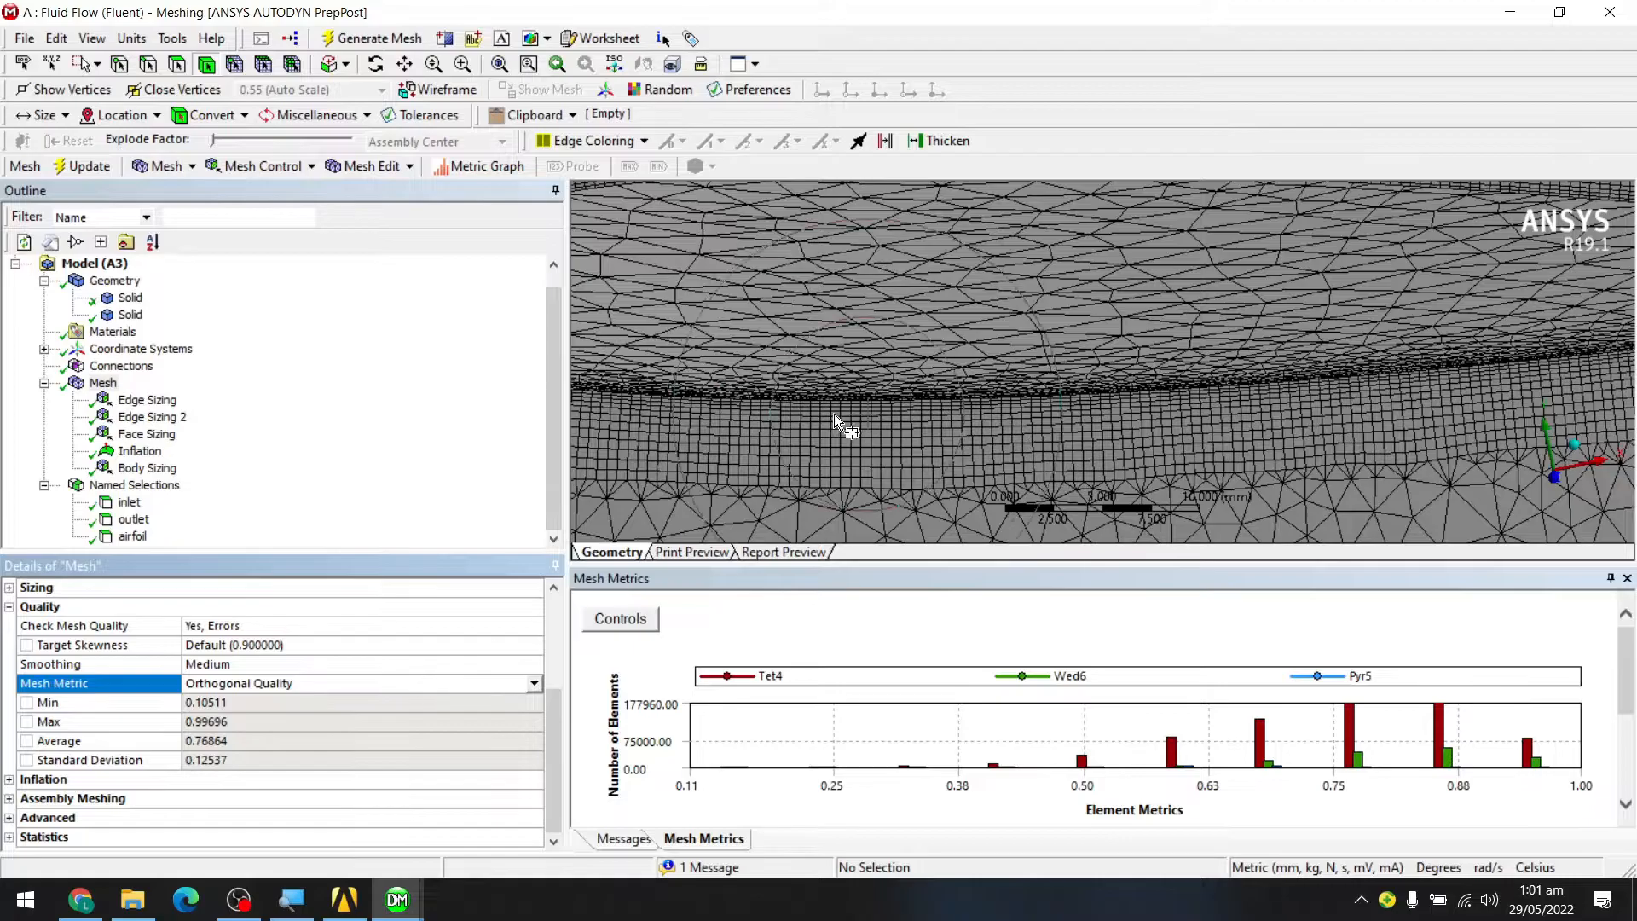
# - Inspect the inflation layers and surrounding elements along the airfoil from its leading edge toward its trailing edge
pyautogui.scroll(-6, 849, 427)
pyautogui.scroll(3, 1010, 375)
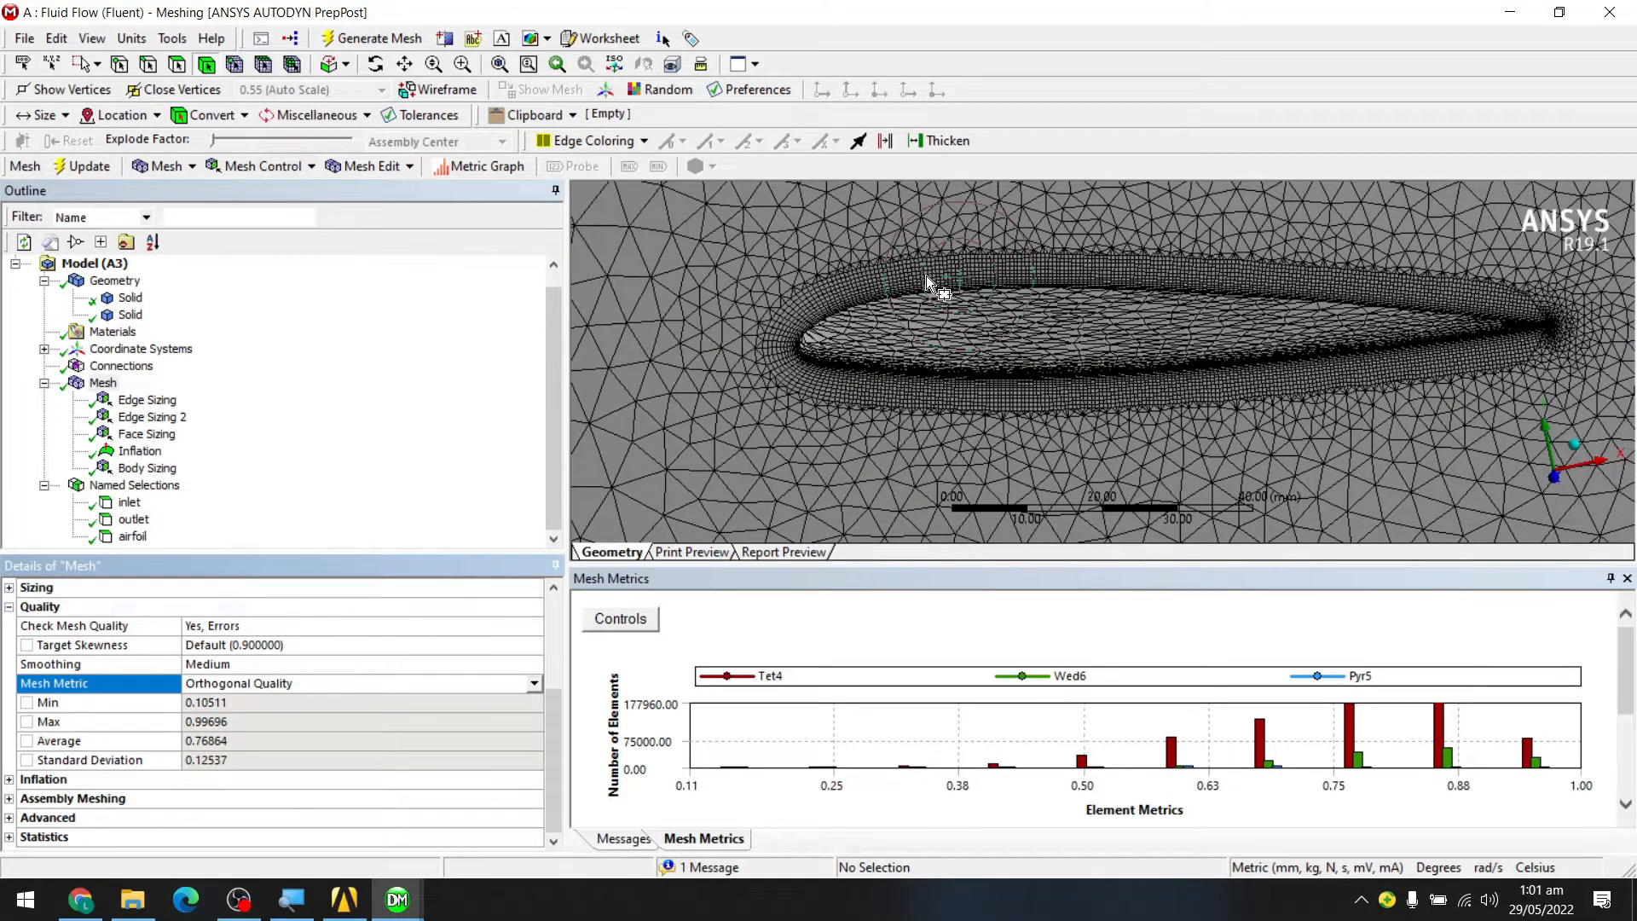
pyautogui.scroll(-2, 1152, 367)
pyautogui.scroll(4, 1506, 334)
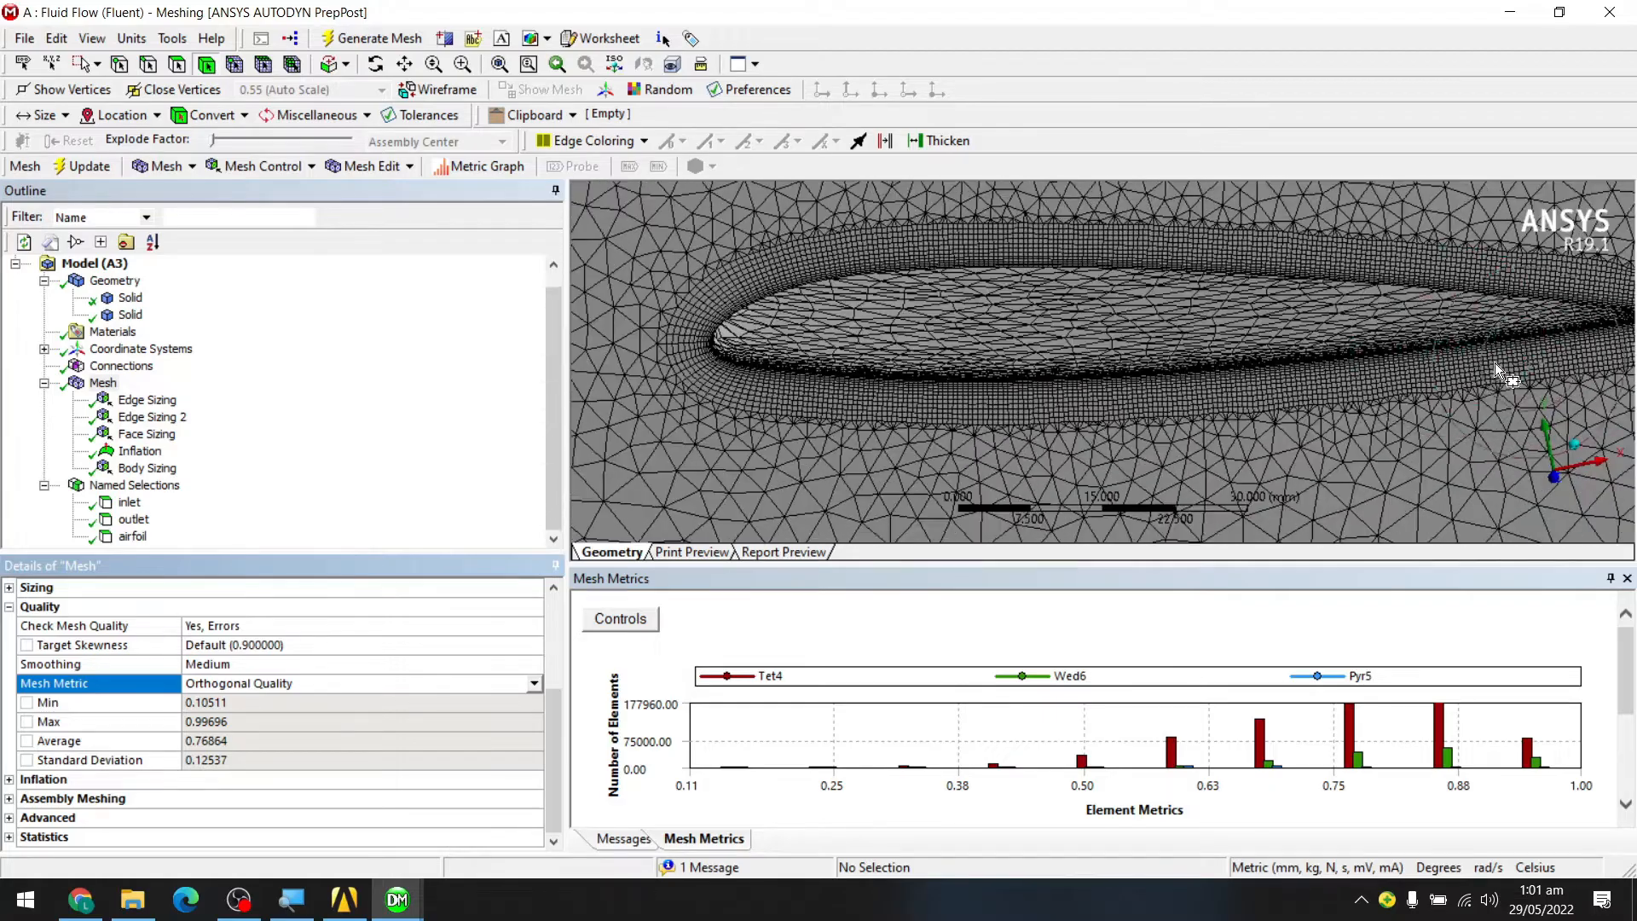
pyautogui.keyDown('ctrl'); pyautogui.moveTo(1519, 382); pyautogui.dragTo(1304, 397, button='middle'); pyautogui.keyUp('ctrl')
pyautogui.scroll(-3, 1304, 319)
pyautogui.scroll(6, 1175, 339)
pyautogui.moveTo(1450, 381); pyautogui.dragTo(1107, 354, button='middle')
pyautogui.scroll(-3, 1110, 333)
pyautogui.scroll(-9, 1107, 328)
# - Examine the airfoil's sharp tip up close from the opposite side, including where the layers end, and the mesh of the whole domain
pyautogui.moveTo(1488, 268); pyautogui.dragTo(1214, 364, button='middle')
pyautogui.scroll(3, 1256, 268)
pyautogui.keyDown('ctrl'); pyautogui.moveTo(1333, 277); pyautogui.dragTo(991, 411, button='middle'); pyautogui.keyUp('ctrl')
pyautogui.scroll(3, 1023, 341)
pyautogui.scroll(6, 1035, 331)
pyautogui.keyDown('ctrl'); pyautogui.moveTo(954, 269); pyautogui.dragTo(1015, 587, button='middle'); pyautogui.keyUp('ctrl')
pyautogui.scroll(-2, 902, 374)
pyautogui.scroll(6, 978, 374)
pyautogui.keyDown('ctrl'); pyautogui.moveTo(979, 373); pyautogui.dragTo(767, 358, button='middle'); pyautogui.keyUp('ctrl')
pyautogui.scroll(3, 886, 388)
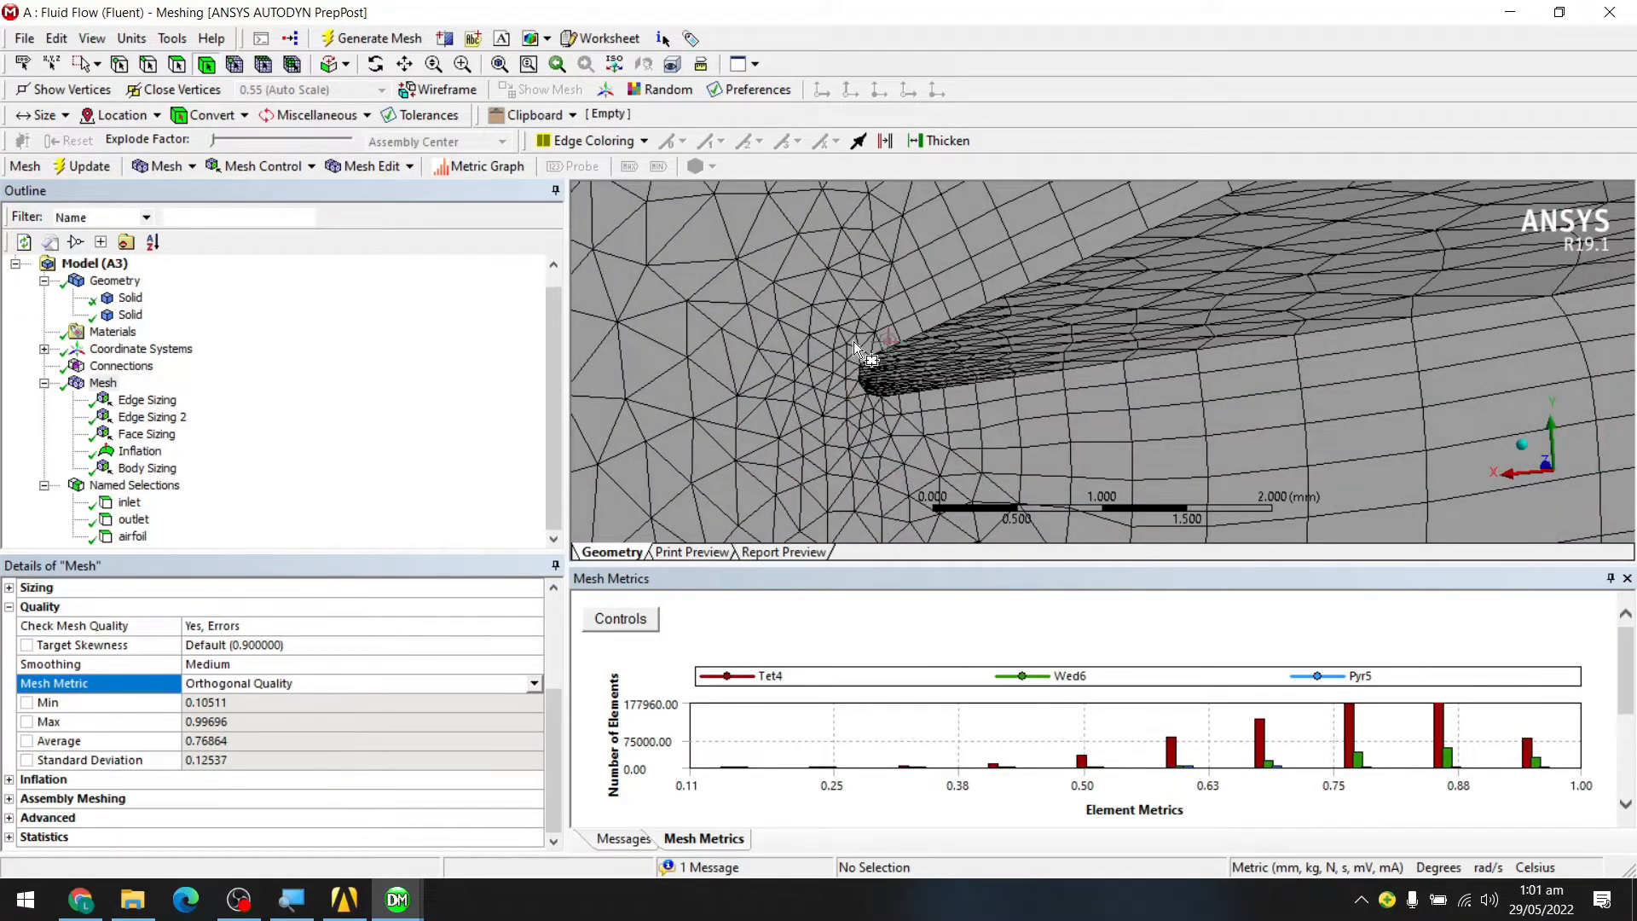
pyautogui.scroll(-4, 919, 356)
pyautogui.scroll(-10, 919, 356)
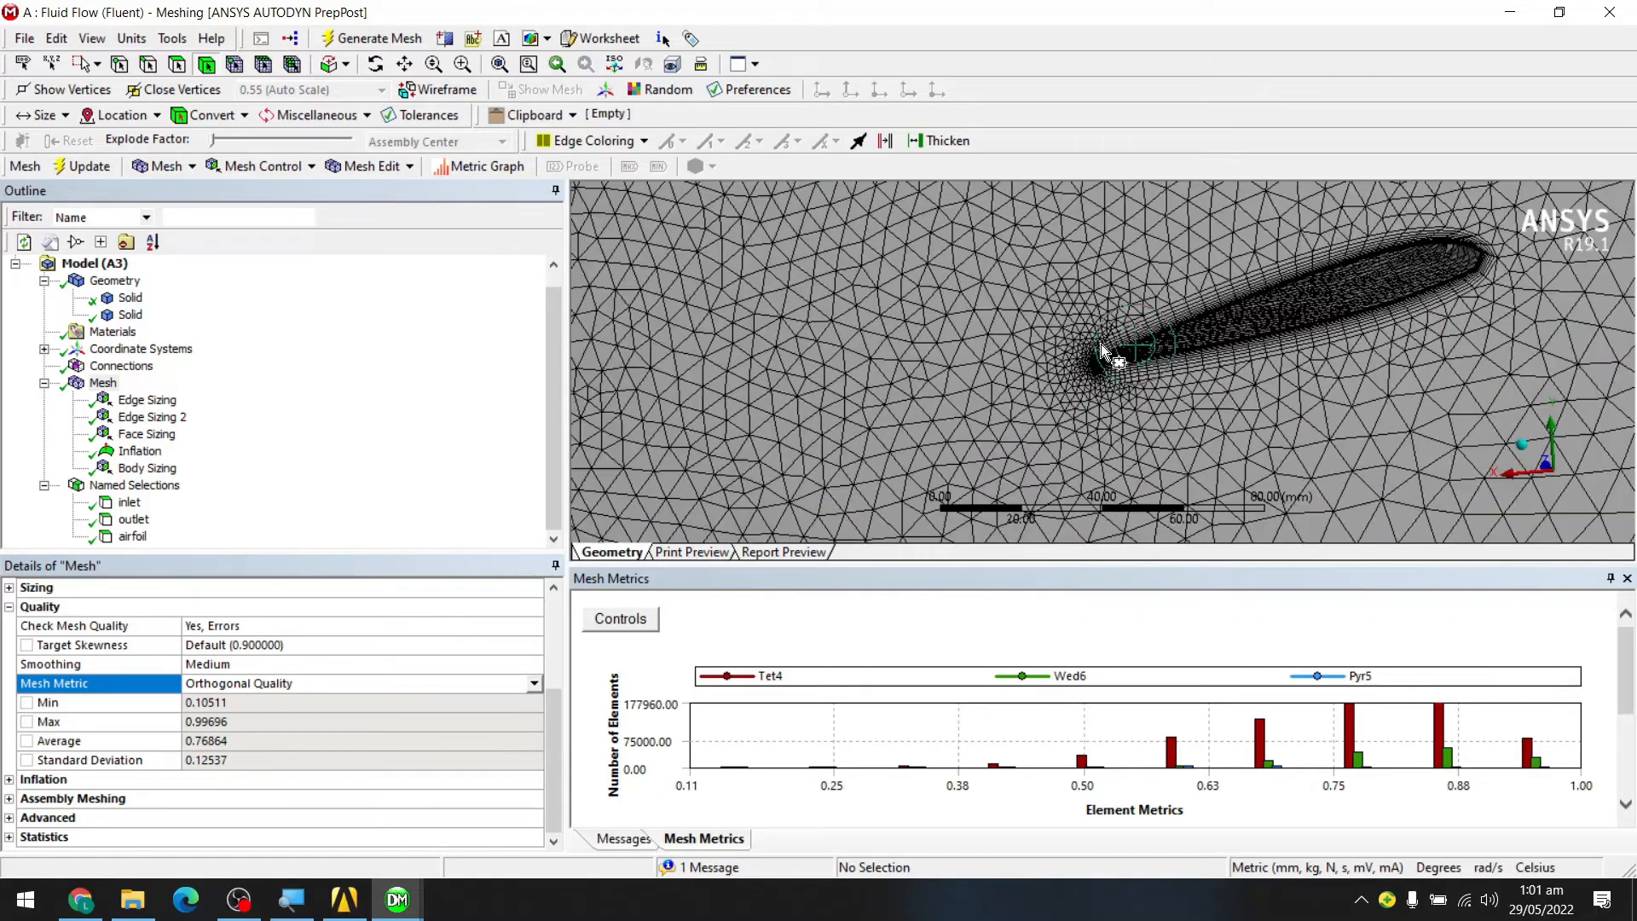
pyautogui.moveTo(1277, 351); pyautogui.dragTo(938, 472, button='middle')
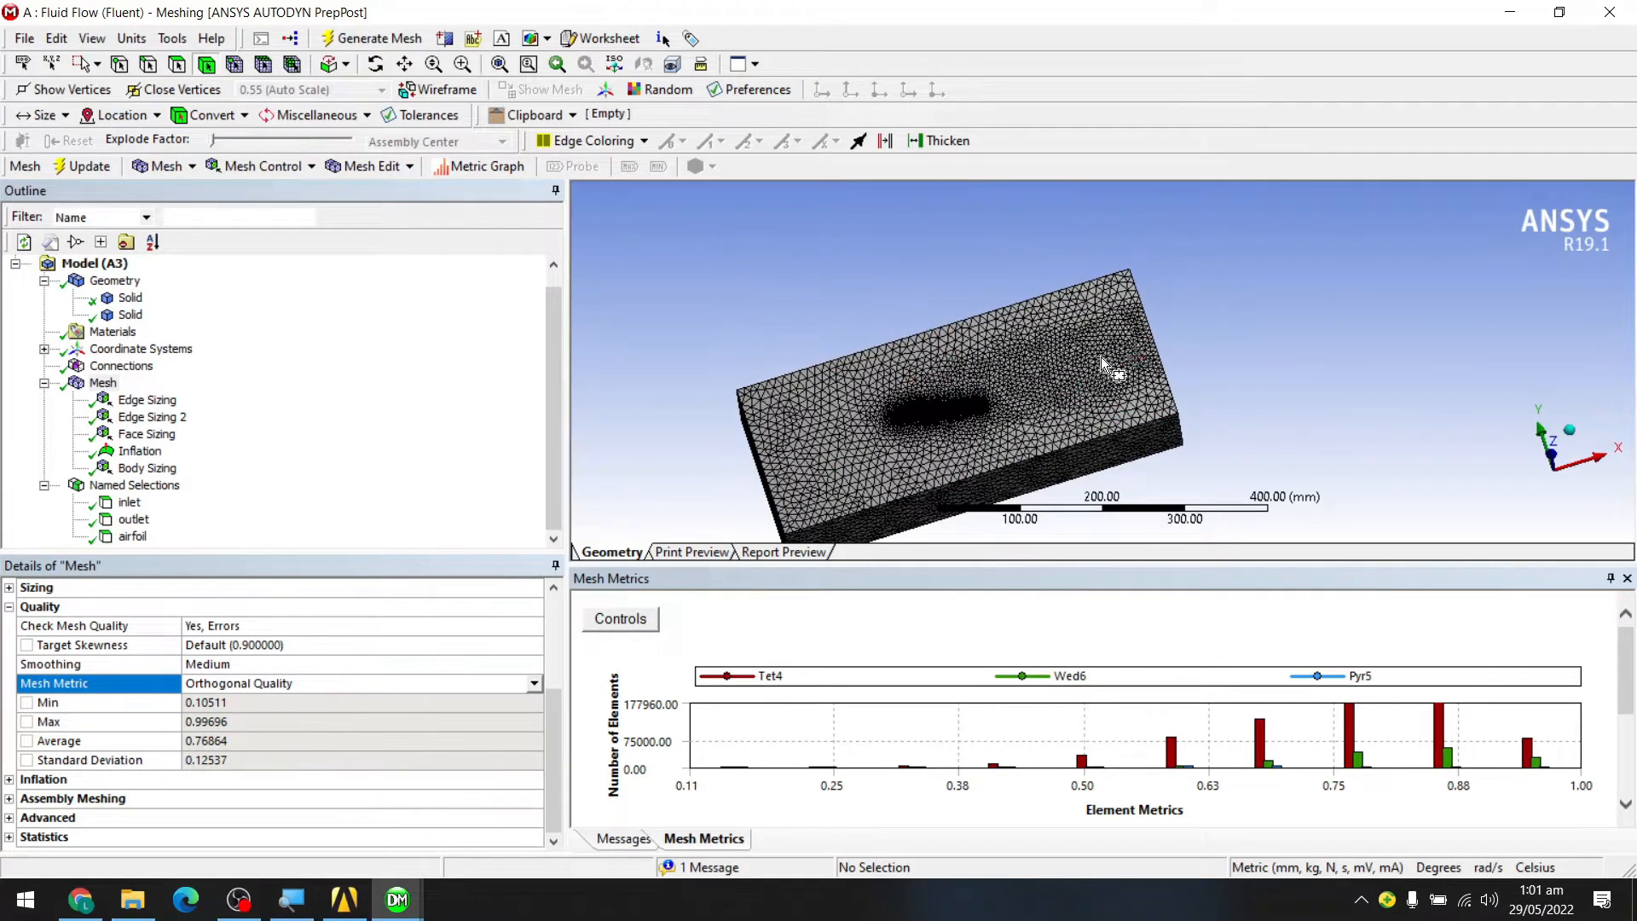
pyautogui.moveTo(1102, 357); pyautogui.dragTo(1125, 399, button='middle')
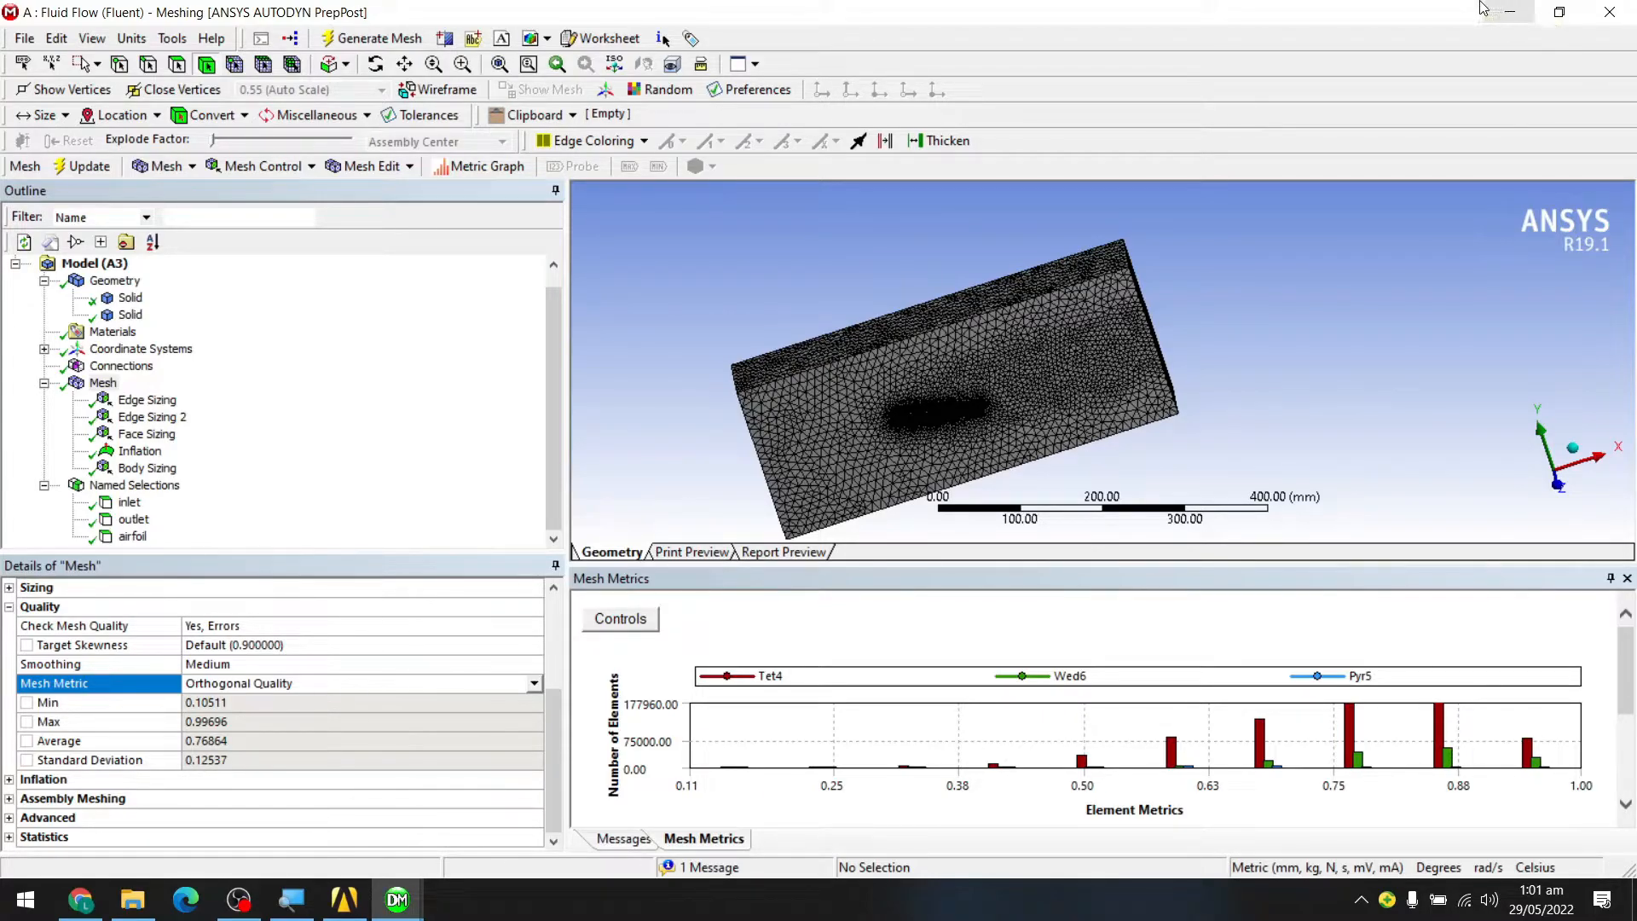
# - Minimize the meshing window, switch to Workbench and update the Mesh cell of the Fluid Flow (Fluent) system
pyautogui.click(1504, 13)
pyautogui.click(342, 897)
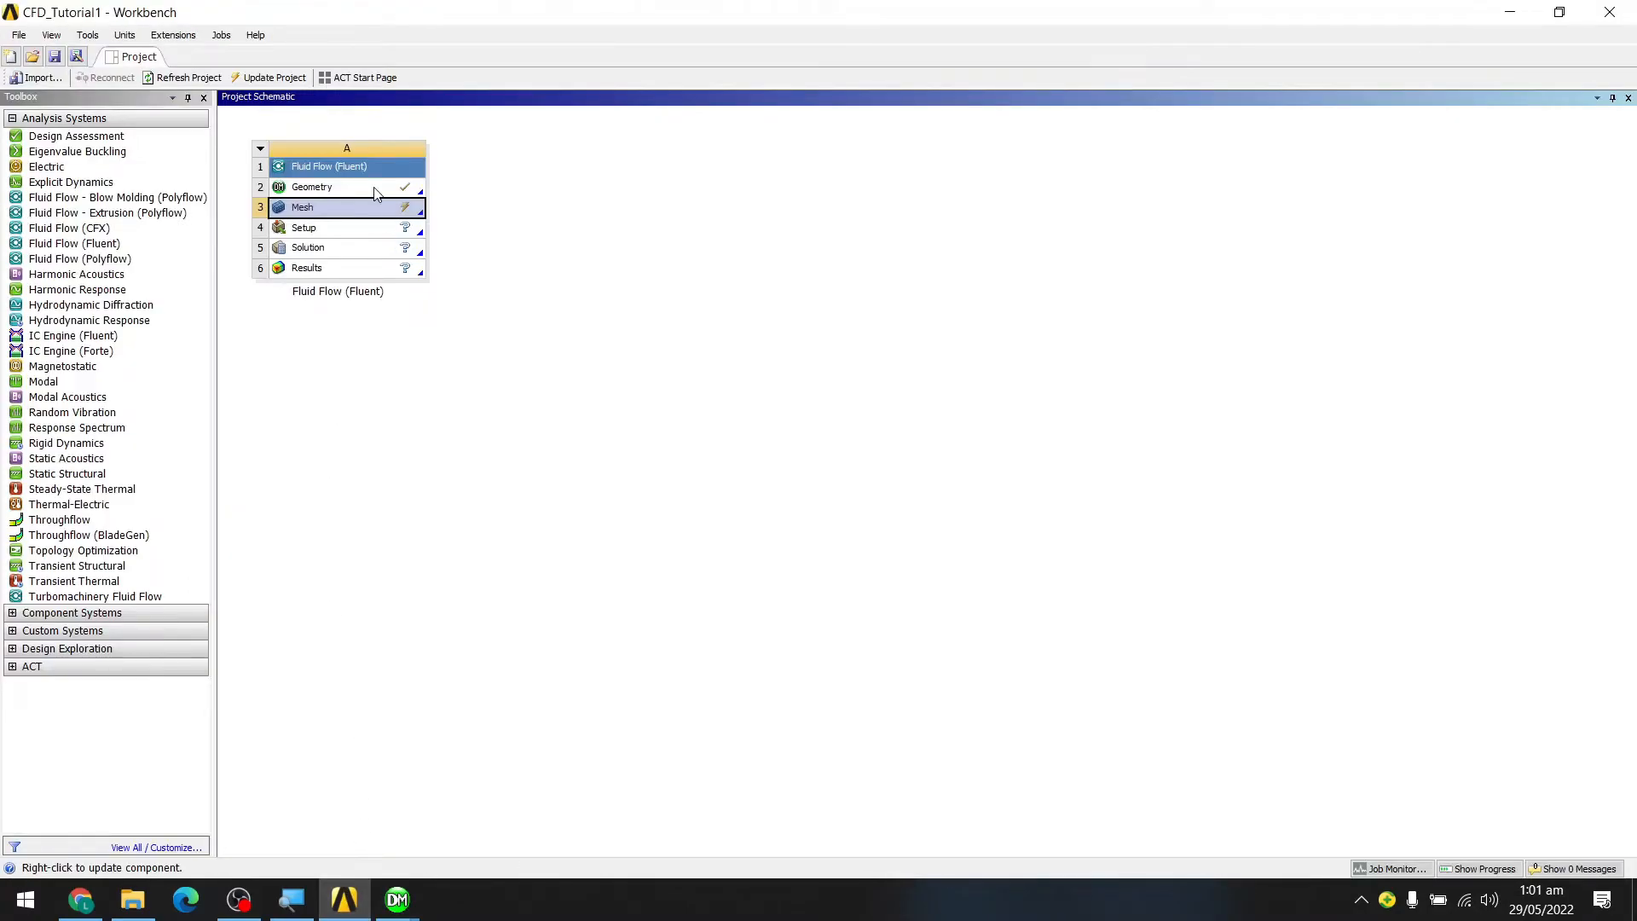
pyautogui.rightClick(358, 209)
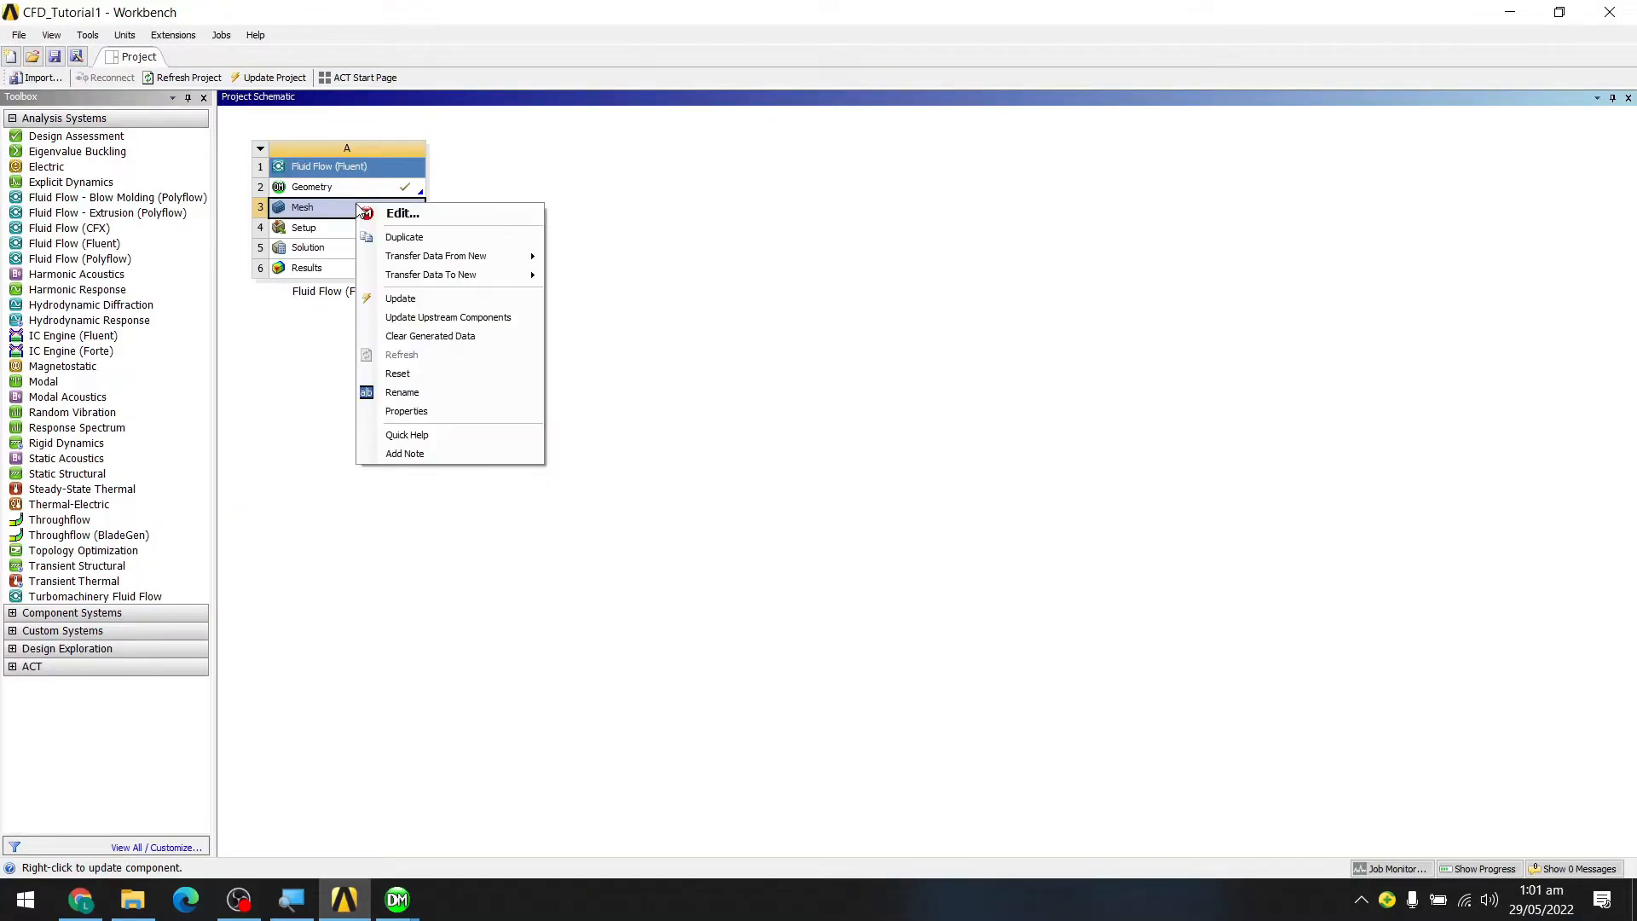
pyautogui.click(401, 298)
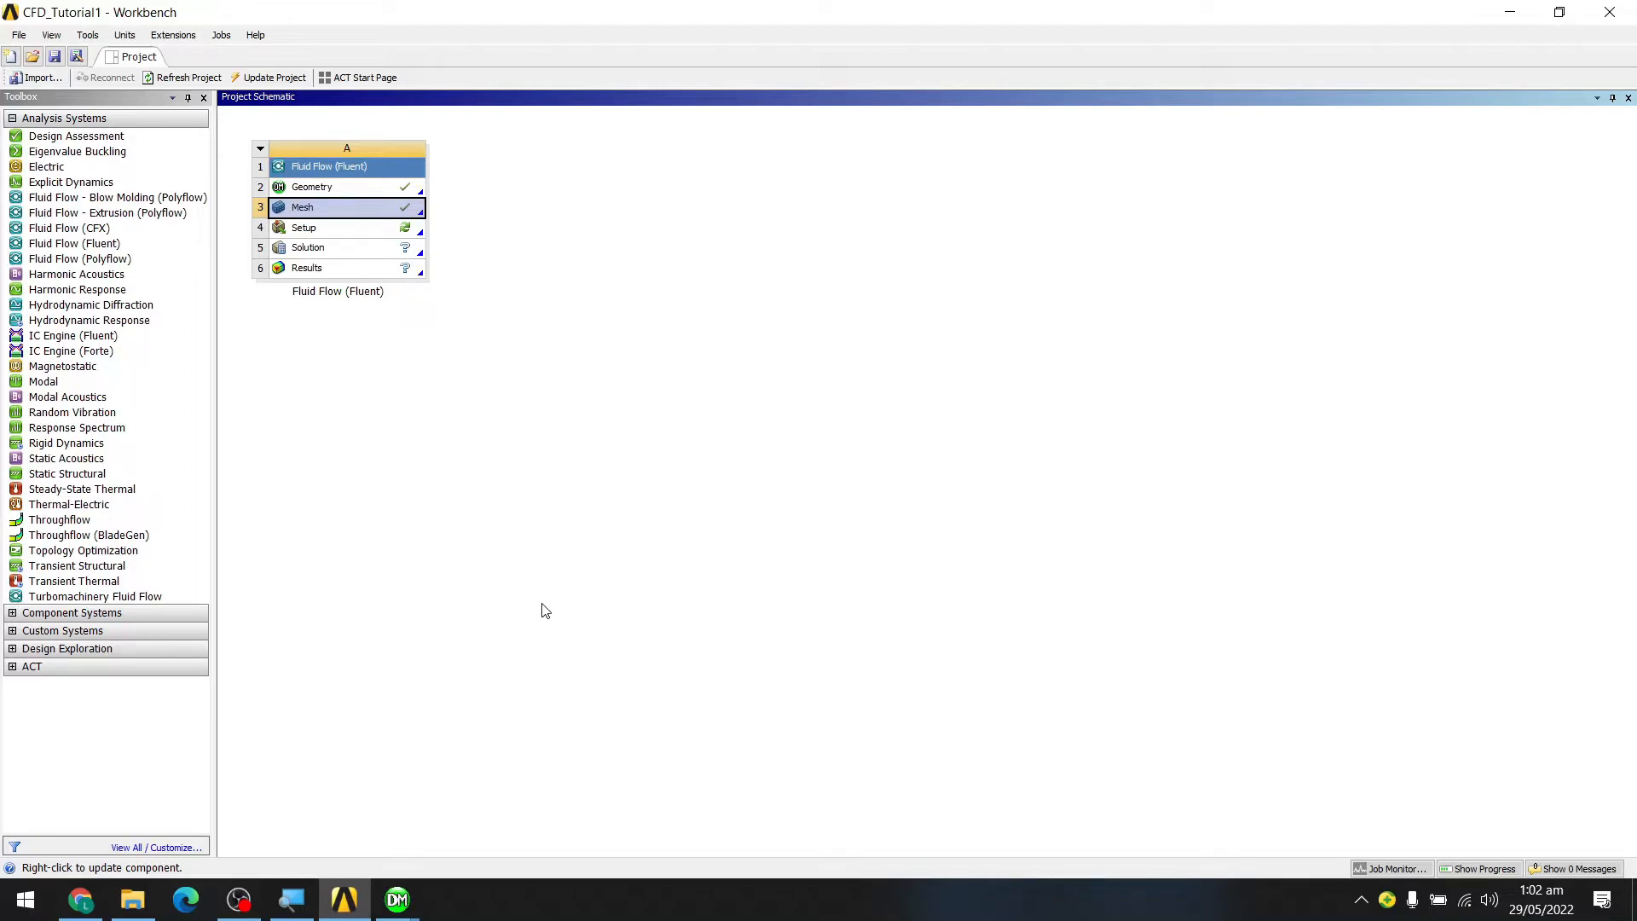
# - Open the Setup cell of the Fluid Flow (Fluent) system for editing
pyautogui.click(362, 228)
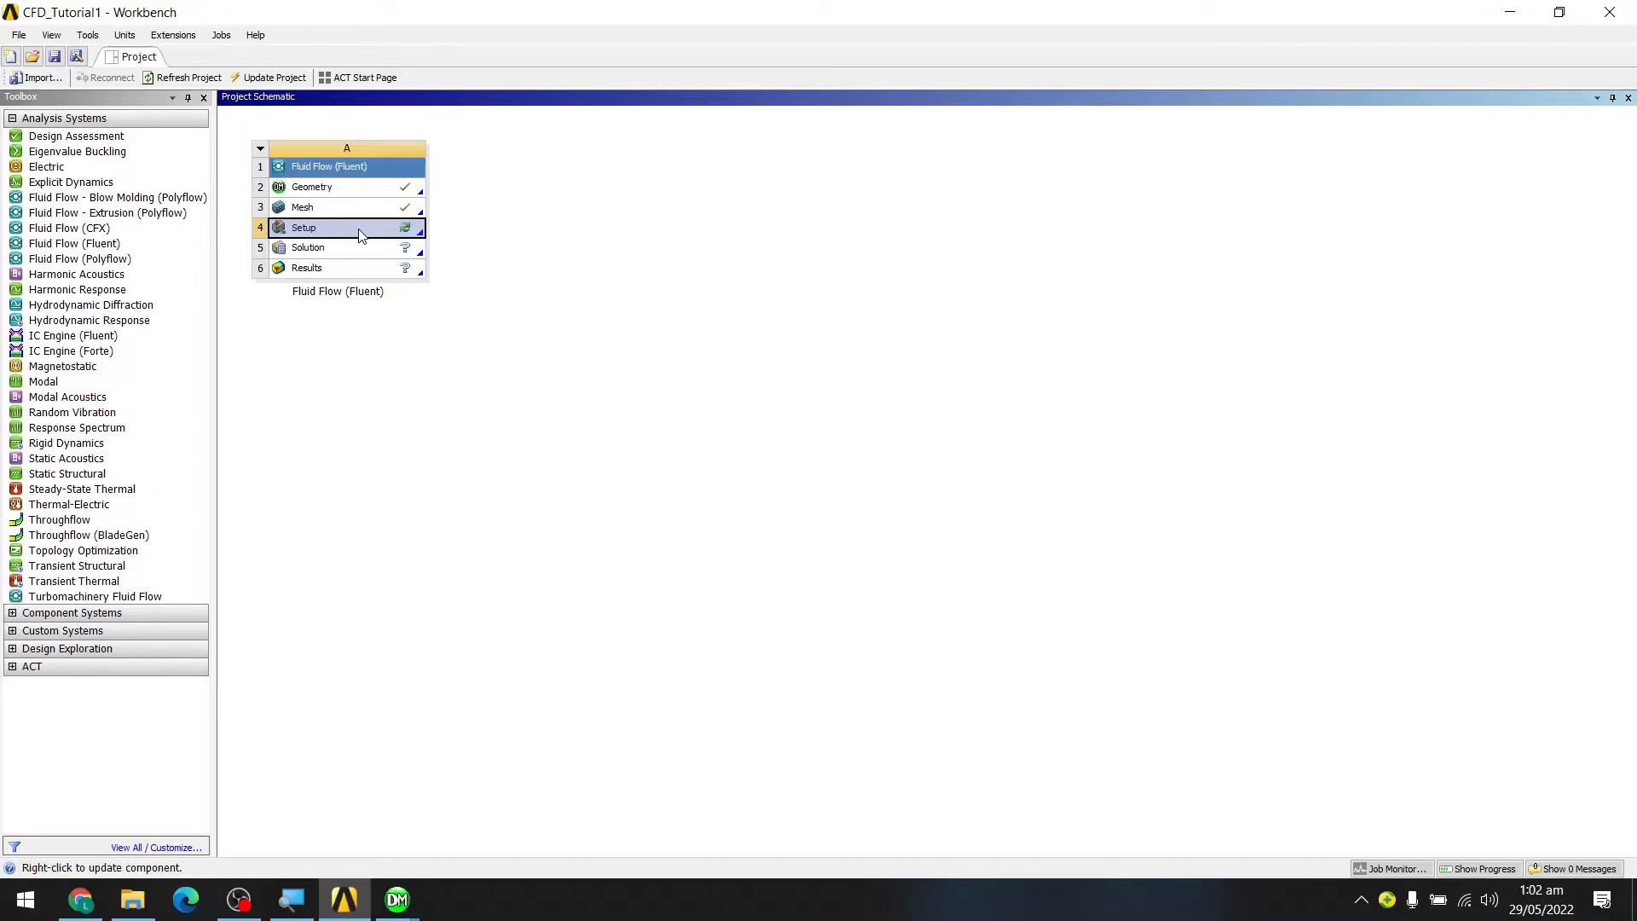
pyautogui.rightClick(360, 230)
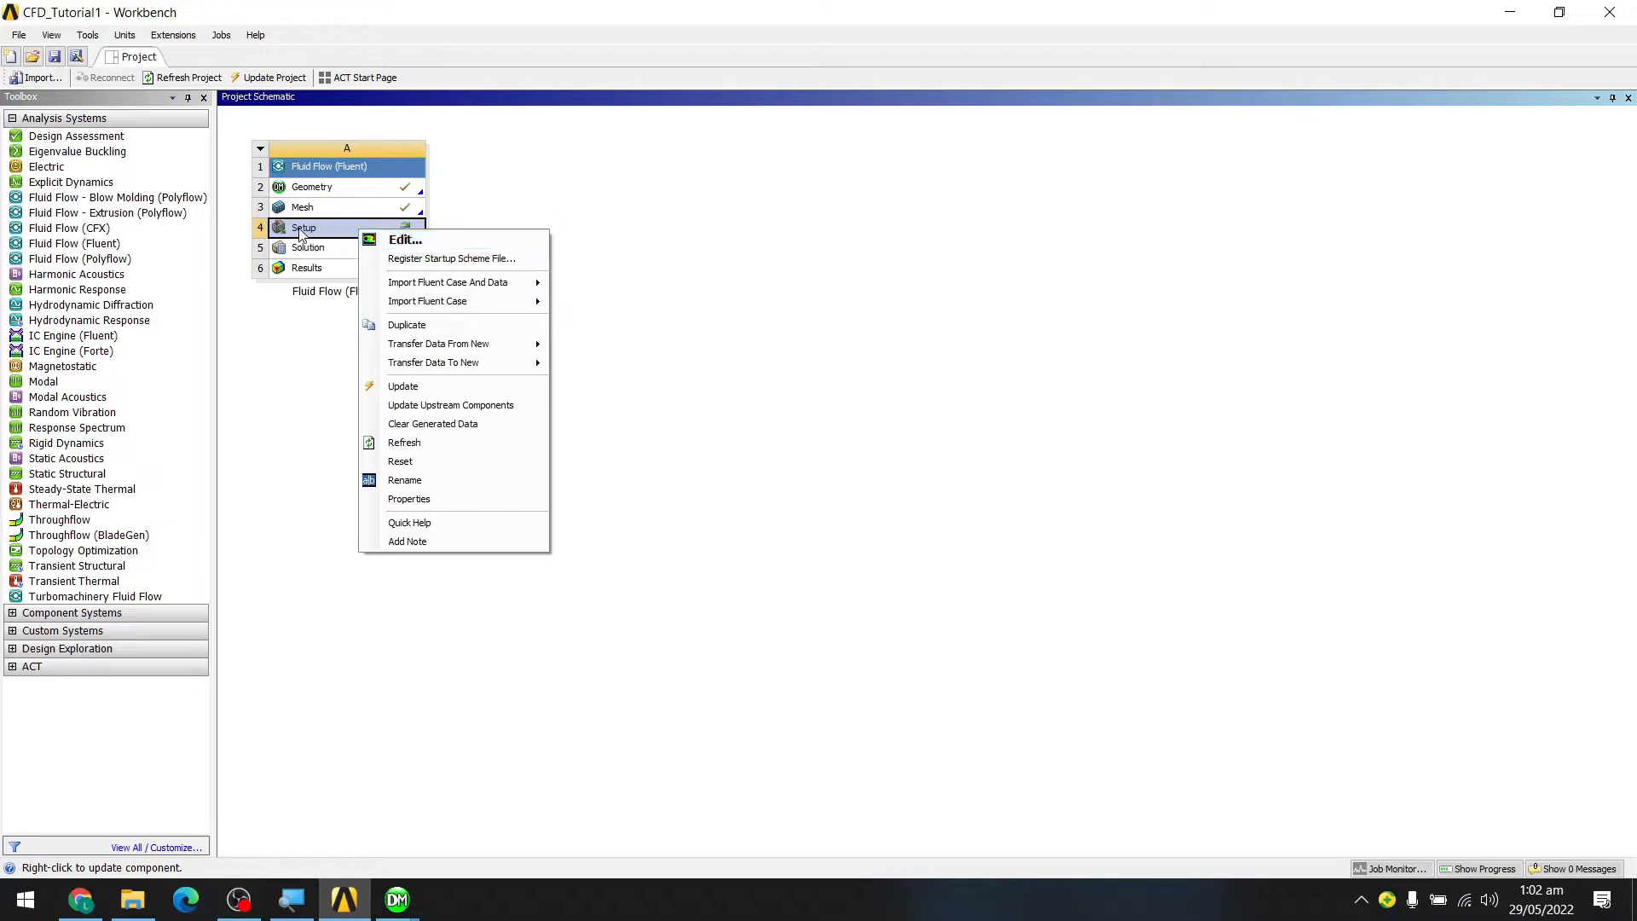
pyautogui.click(401, 240)
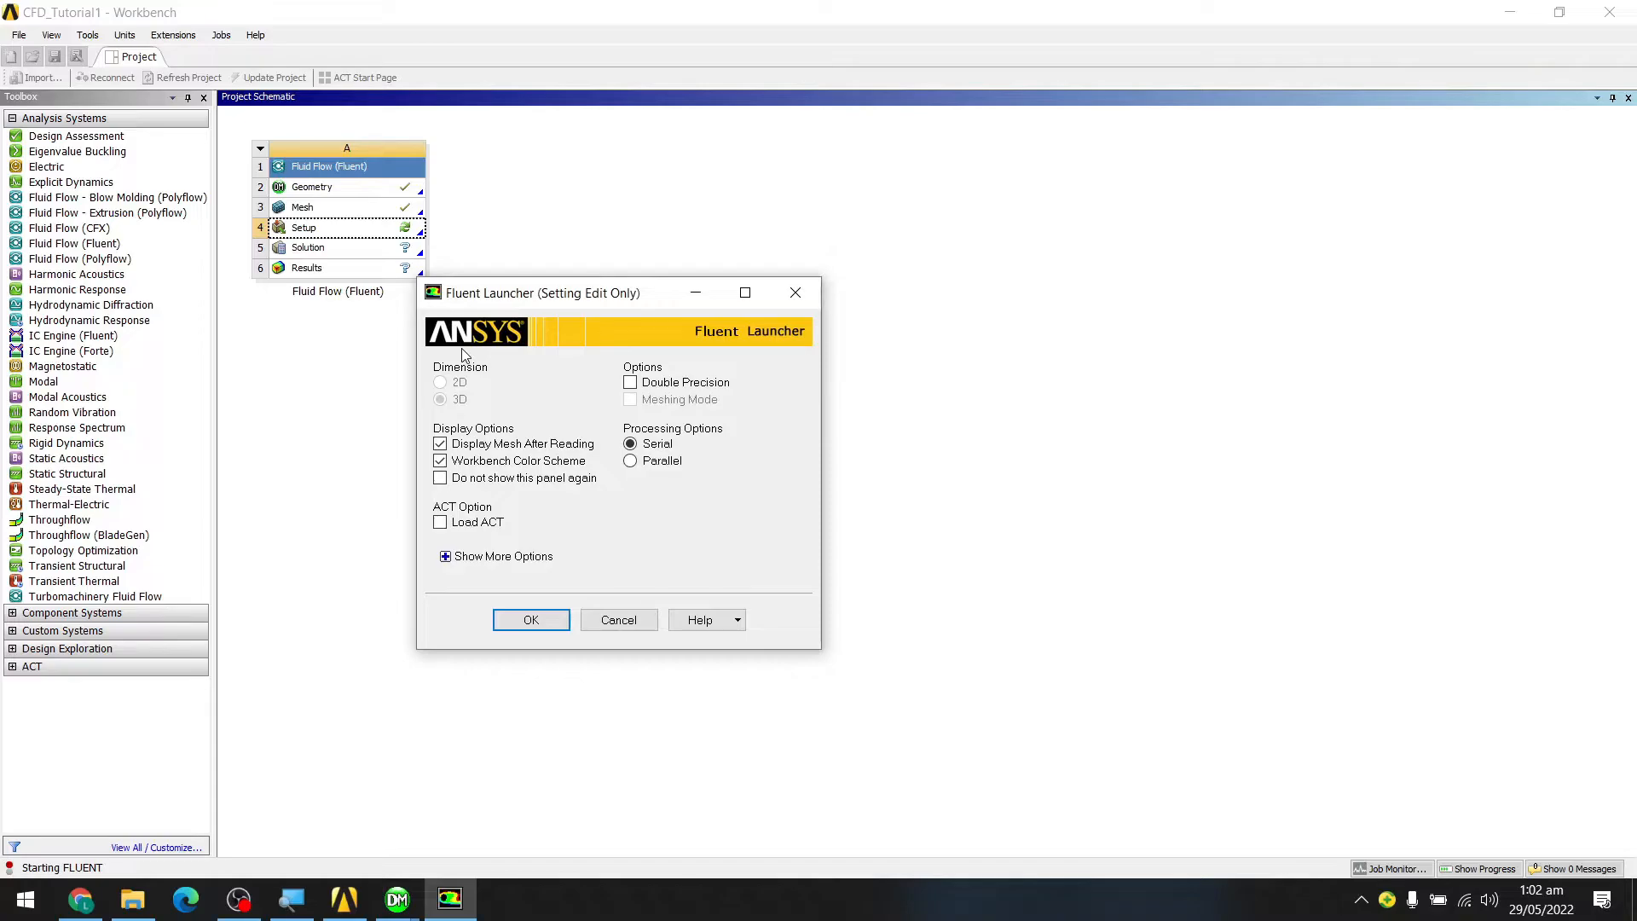
# - Launch Fluent with Double Precision and parallel processing on the local machine using 8 processes
pyautogui.click(630, 382)
pyautogui.click(630, 460)
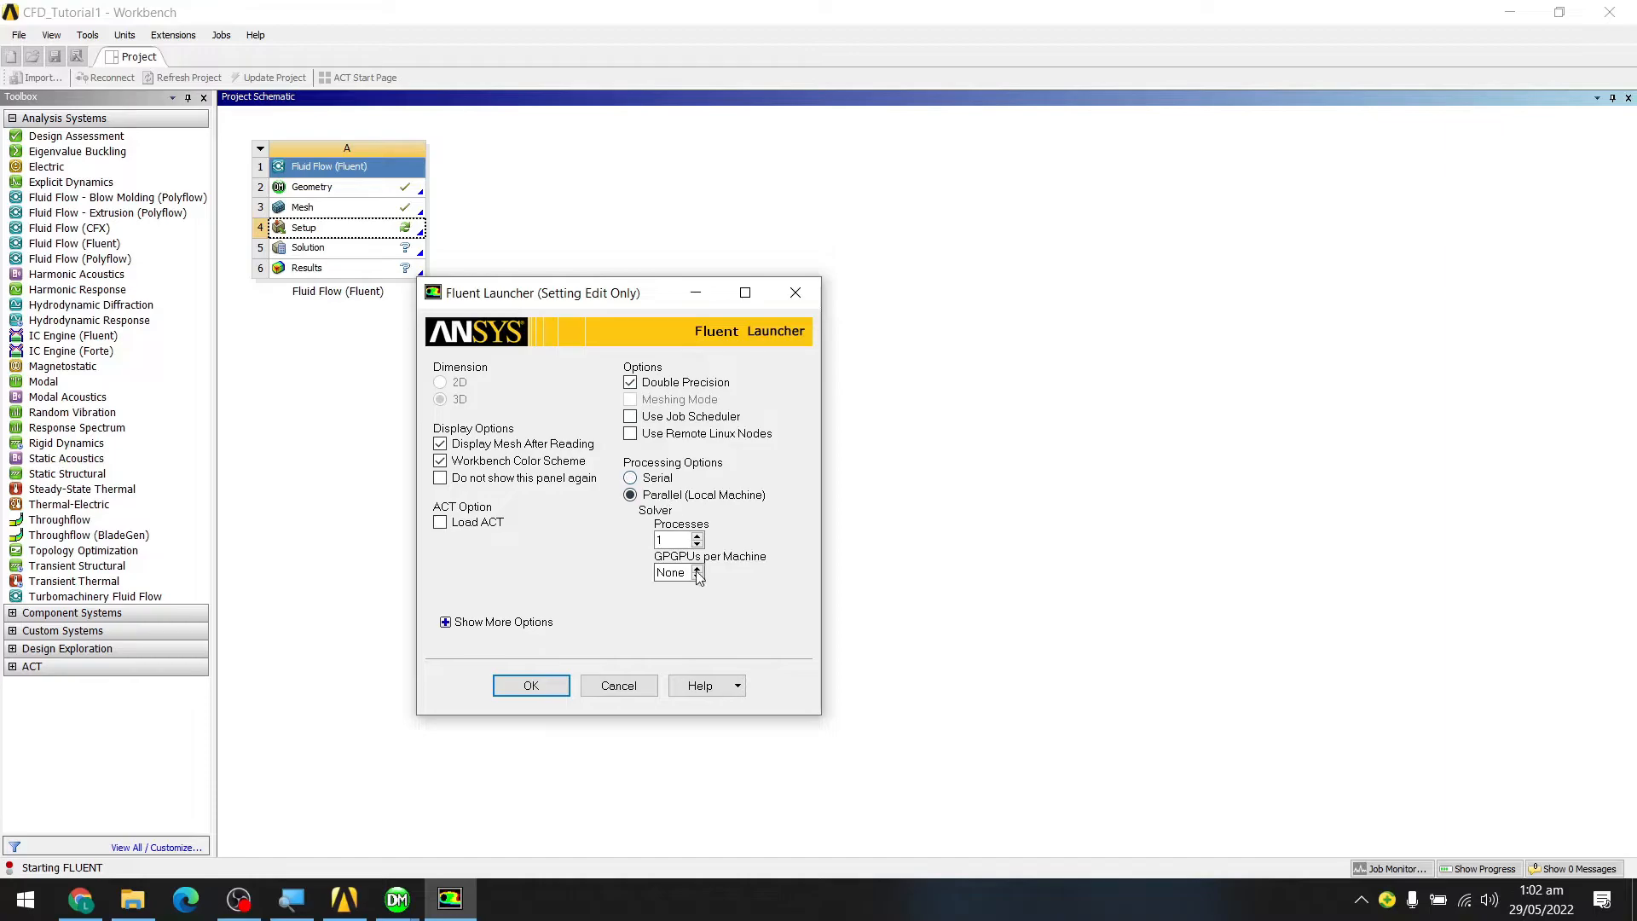
pyautogui.click(697, 535)
pyautogui.click(698, 535)
pyautogui.click(697, 535)
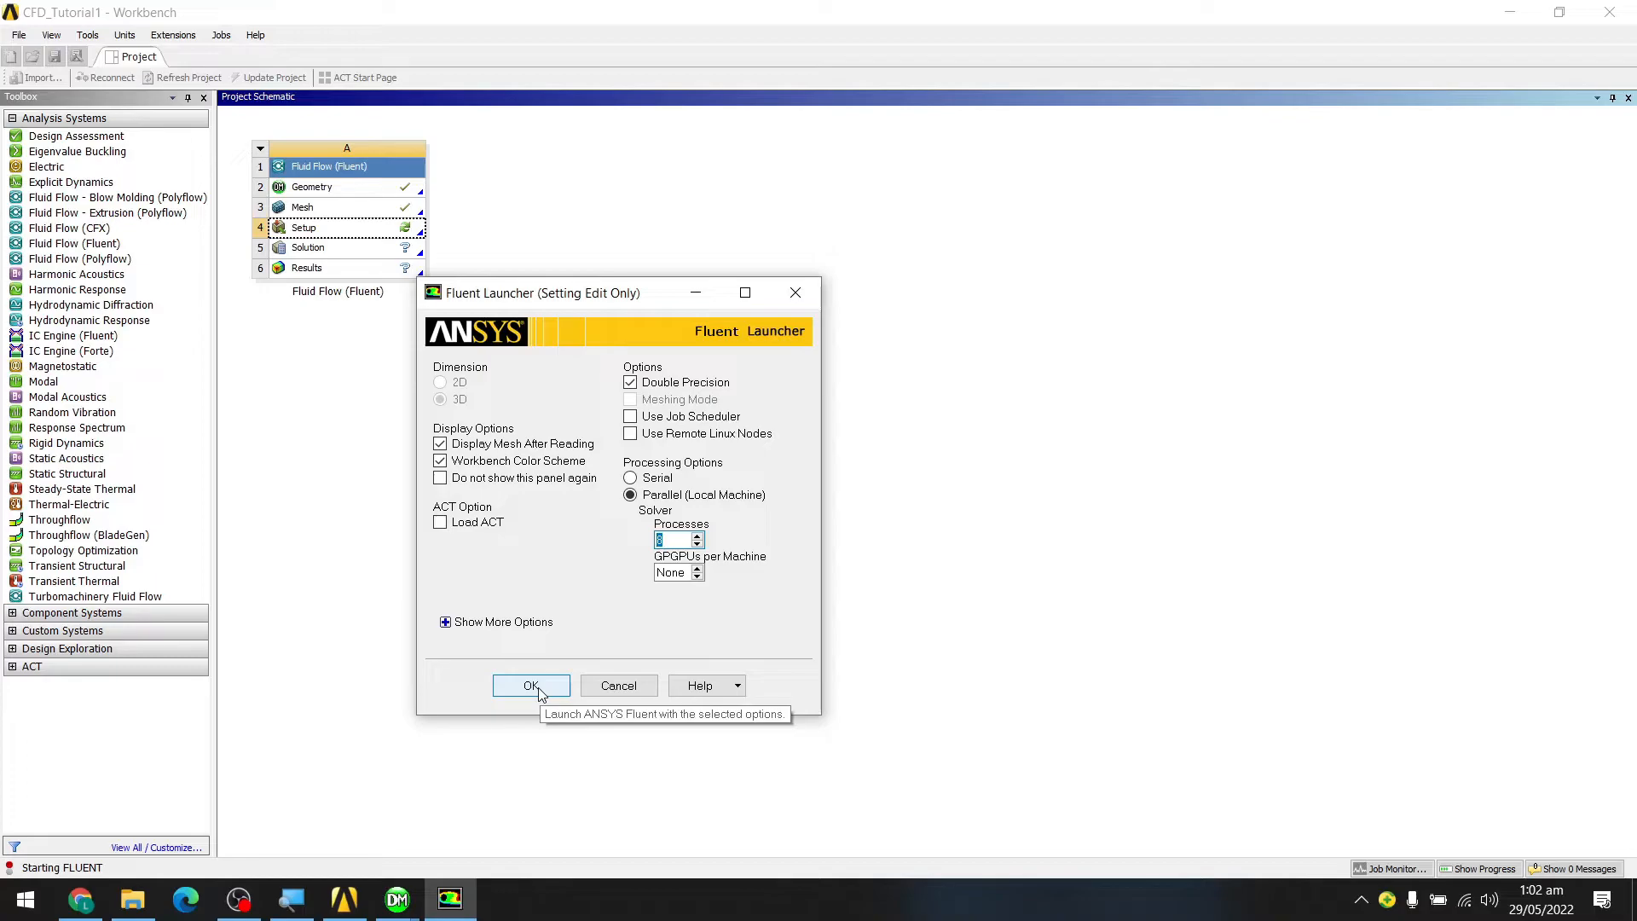
pyautogui.click(631, 478)
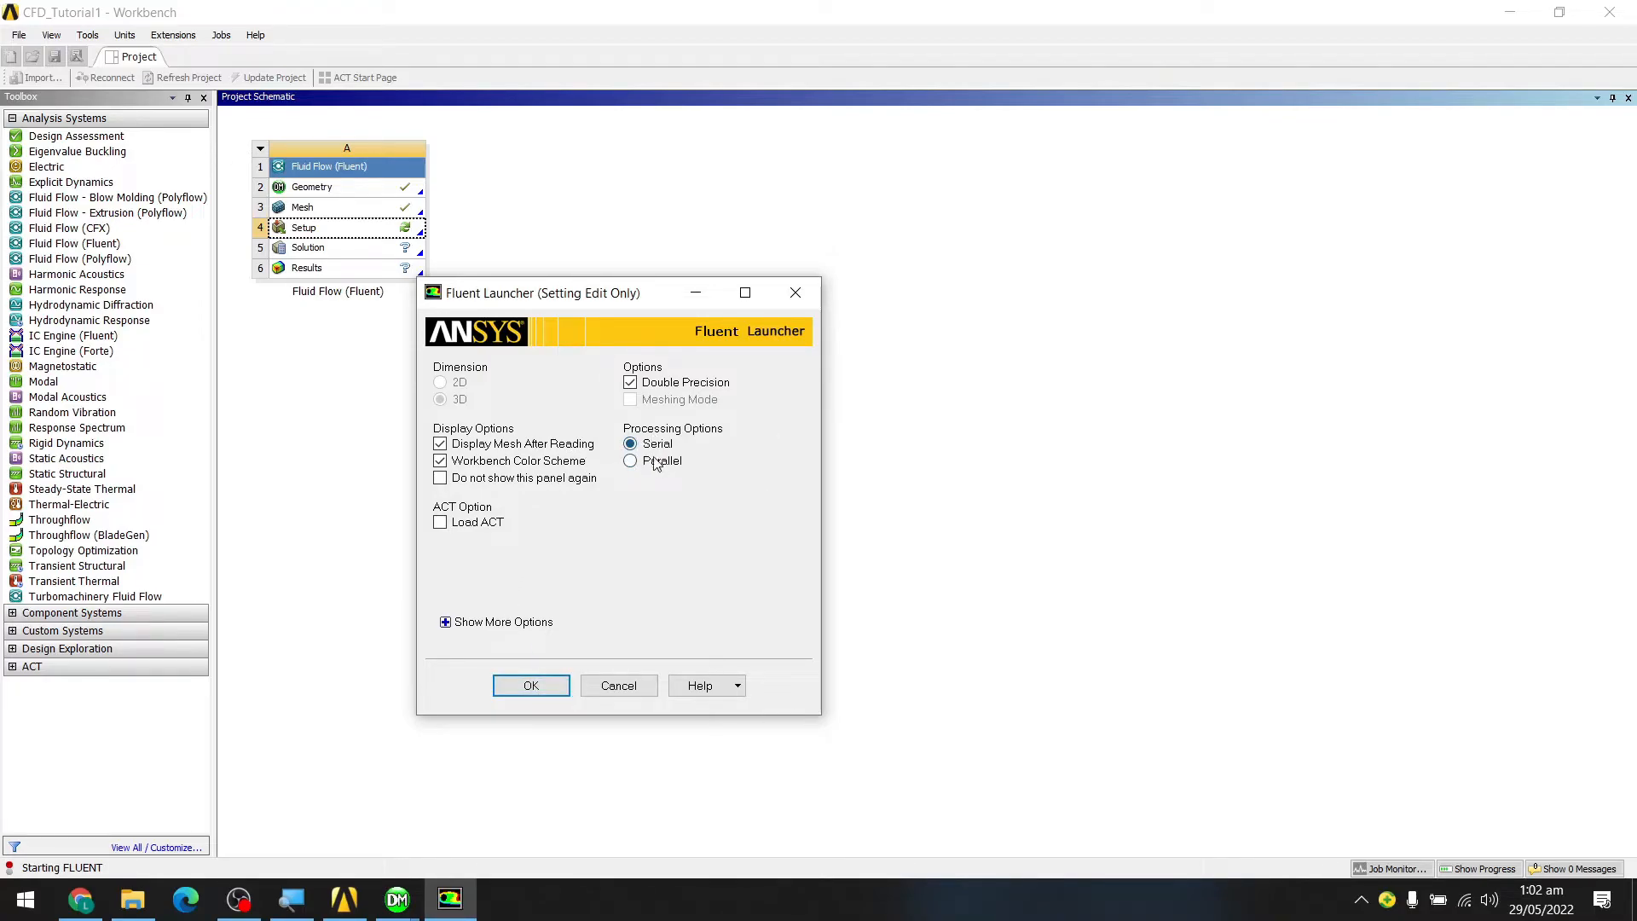
pyautogui.click(631, 462)
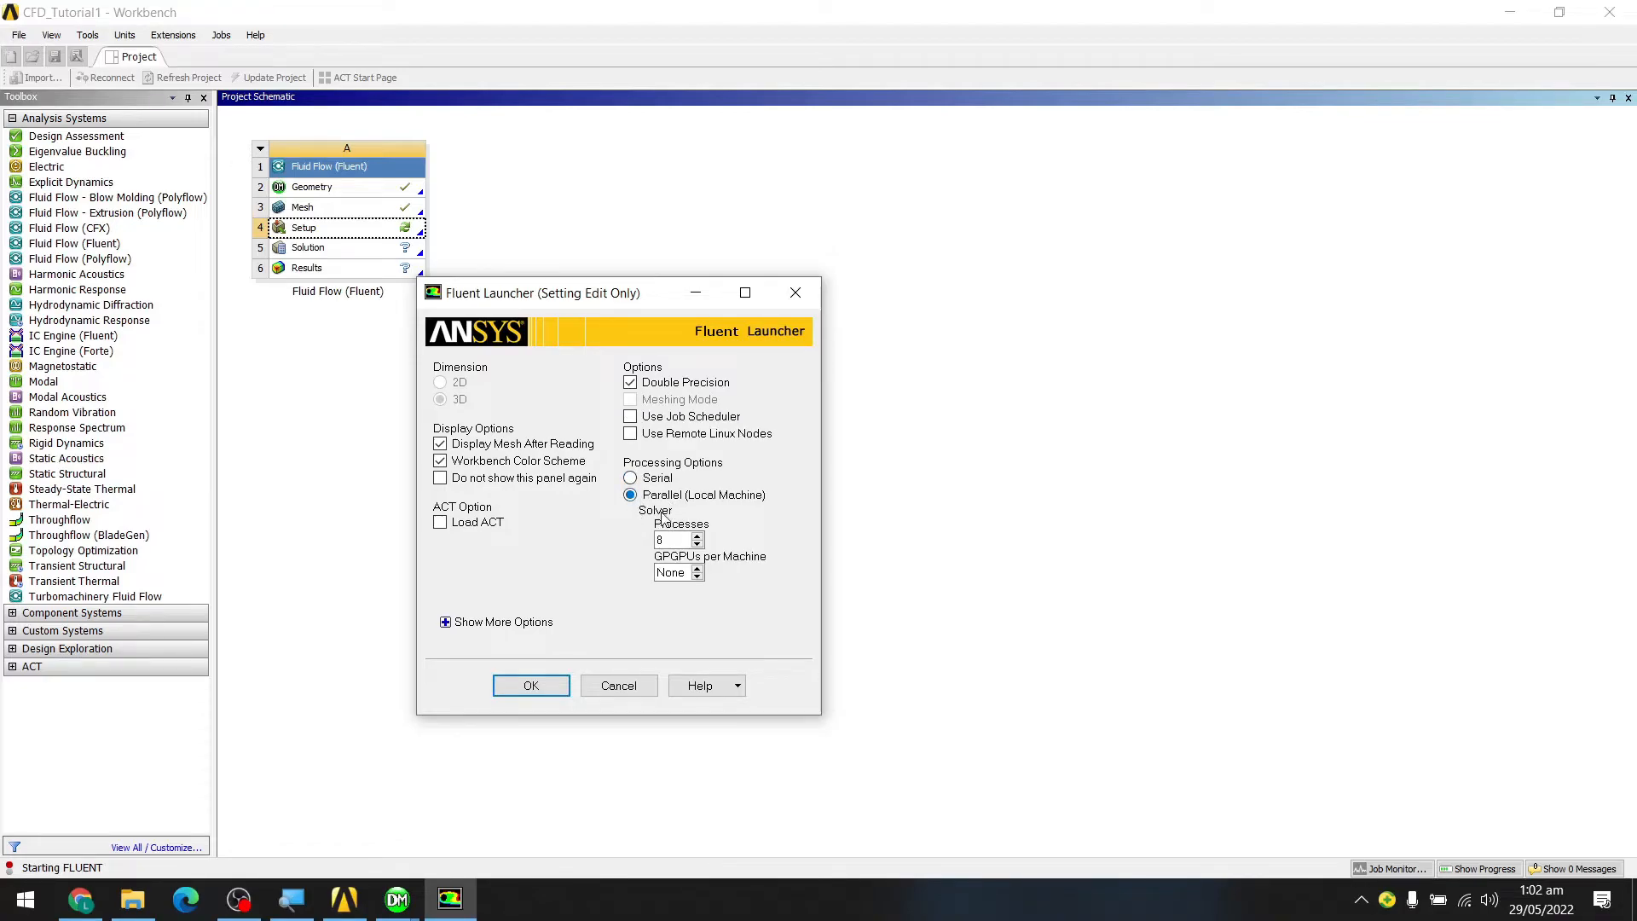
pyautogui.click(530, 686)
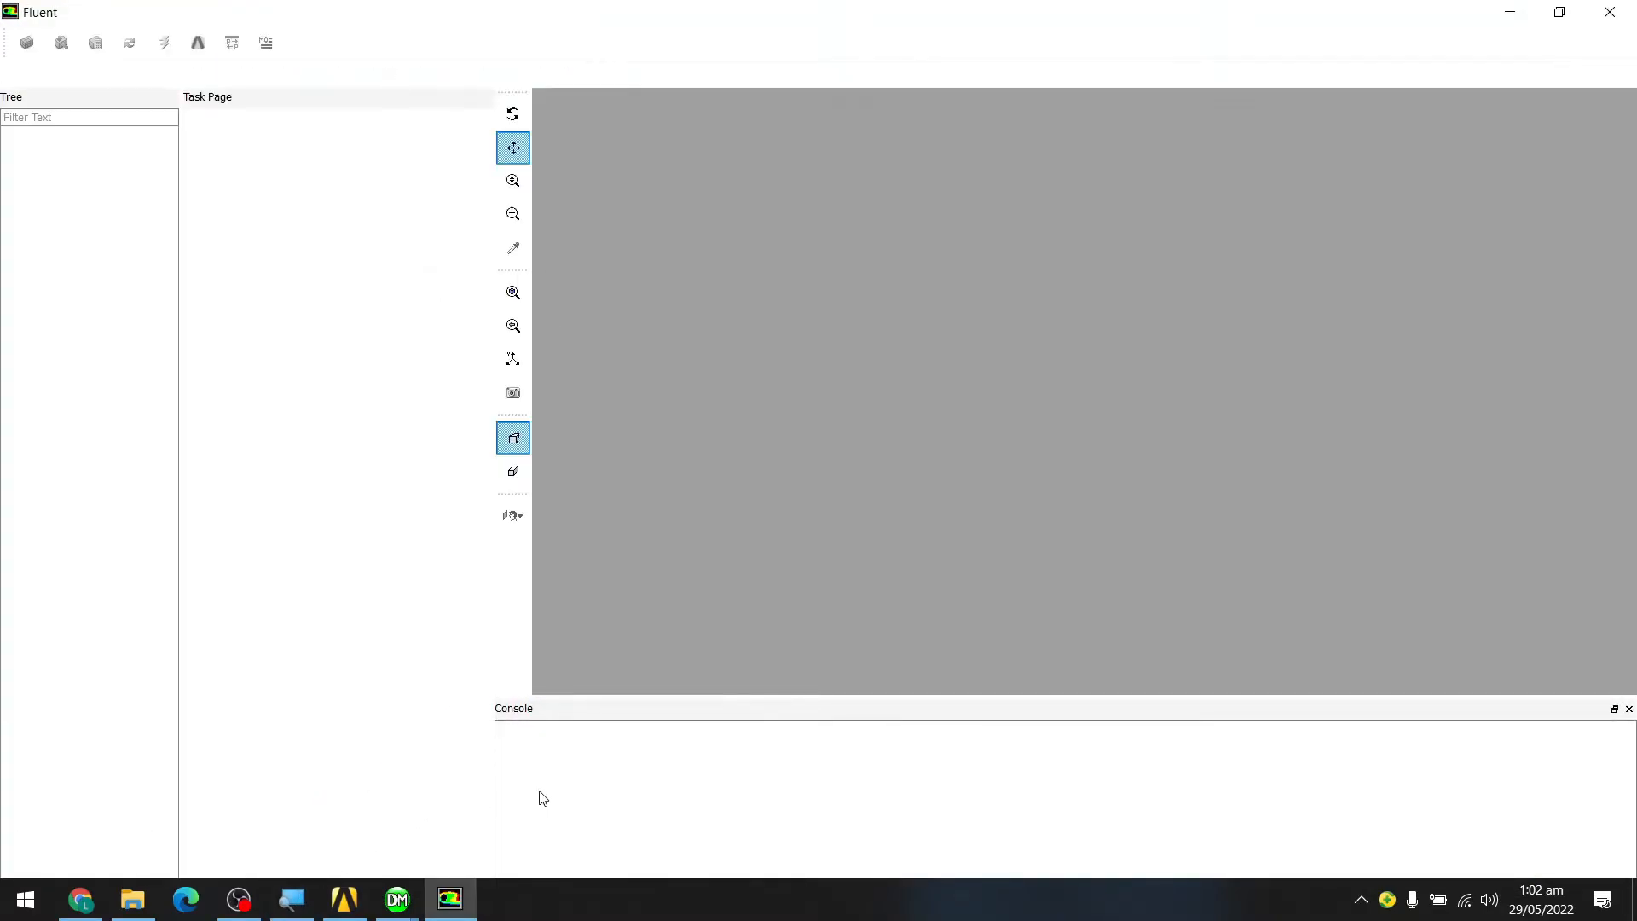
pyautogui.moveTo(239, 899)
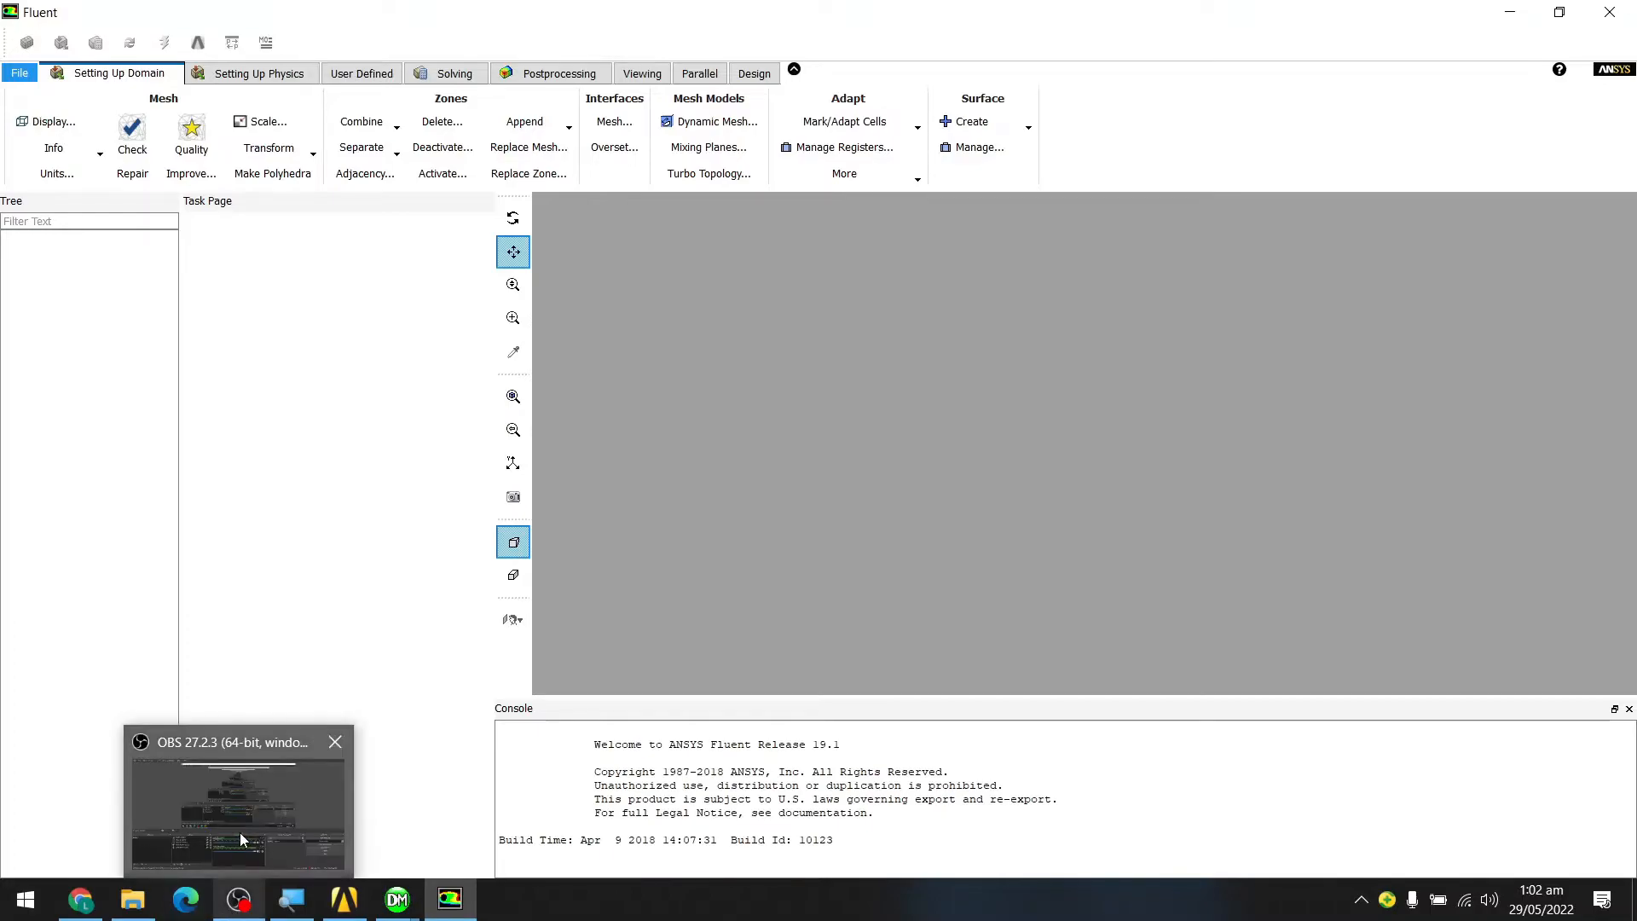
pyautogui.click(239, 832)
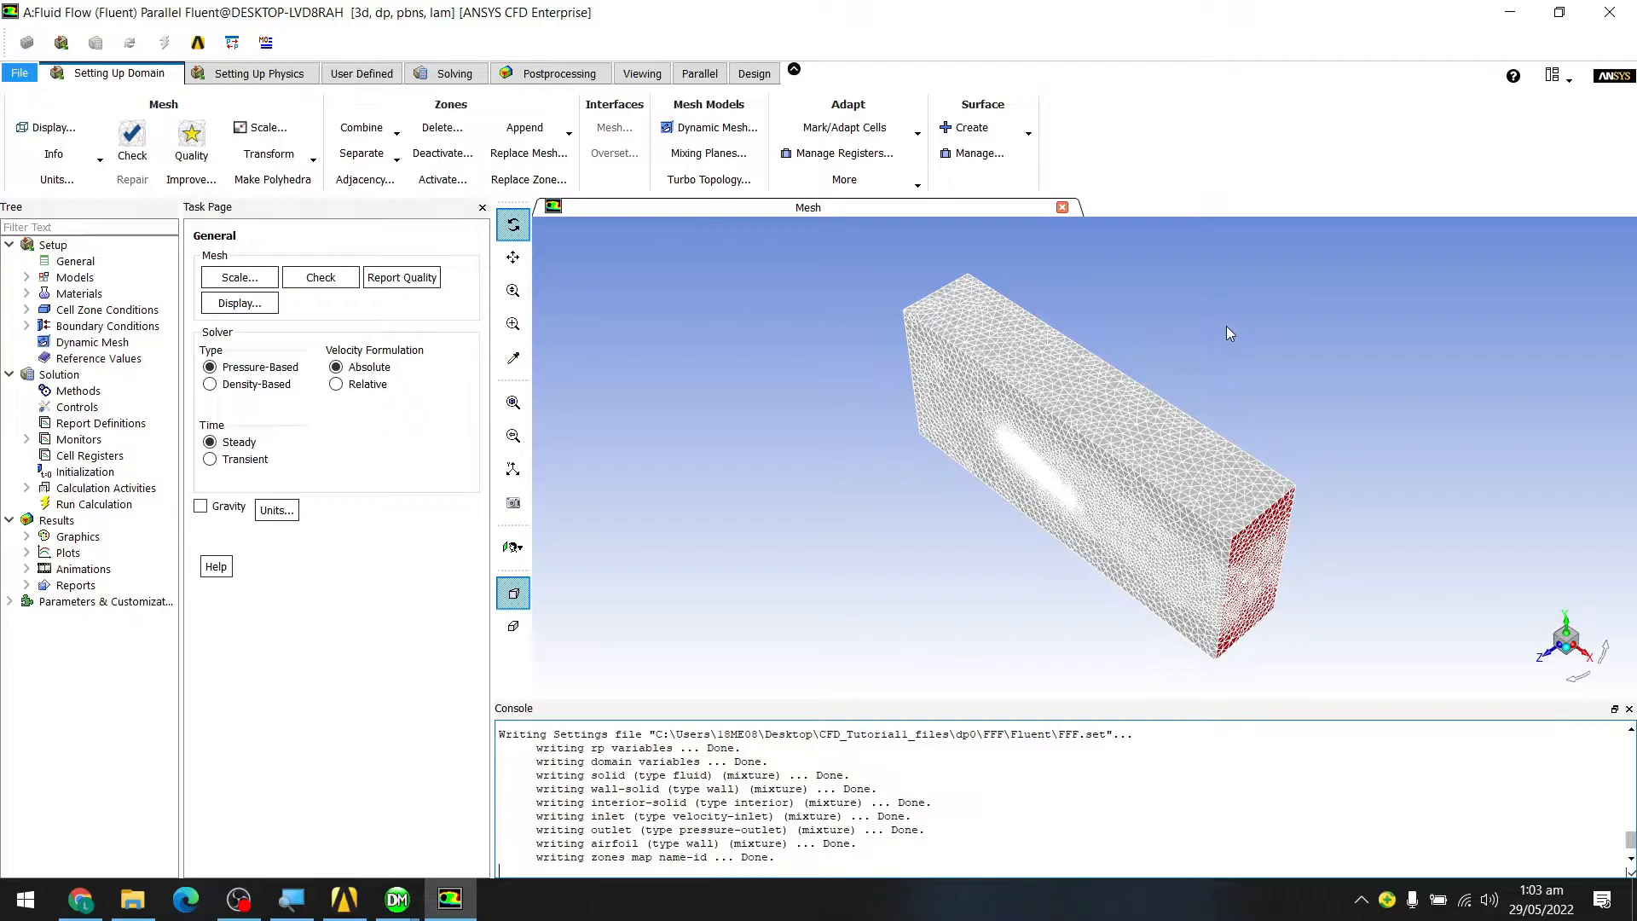
# - View the loaded mesh around the airfoil, run a mesh check and read the reported domain extents
pyautogui.scroll(5, 1103, 487)
pyautogui.scroll(-1, 1107, 493)
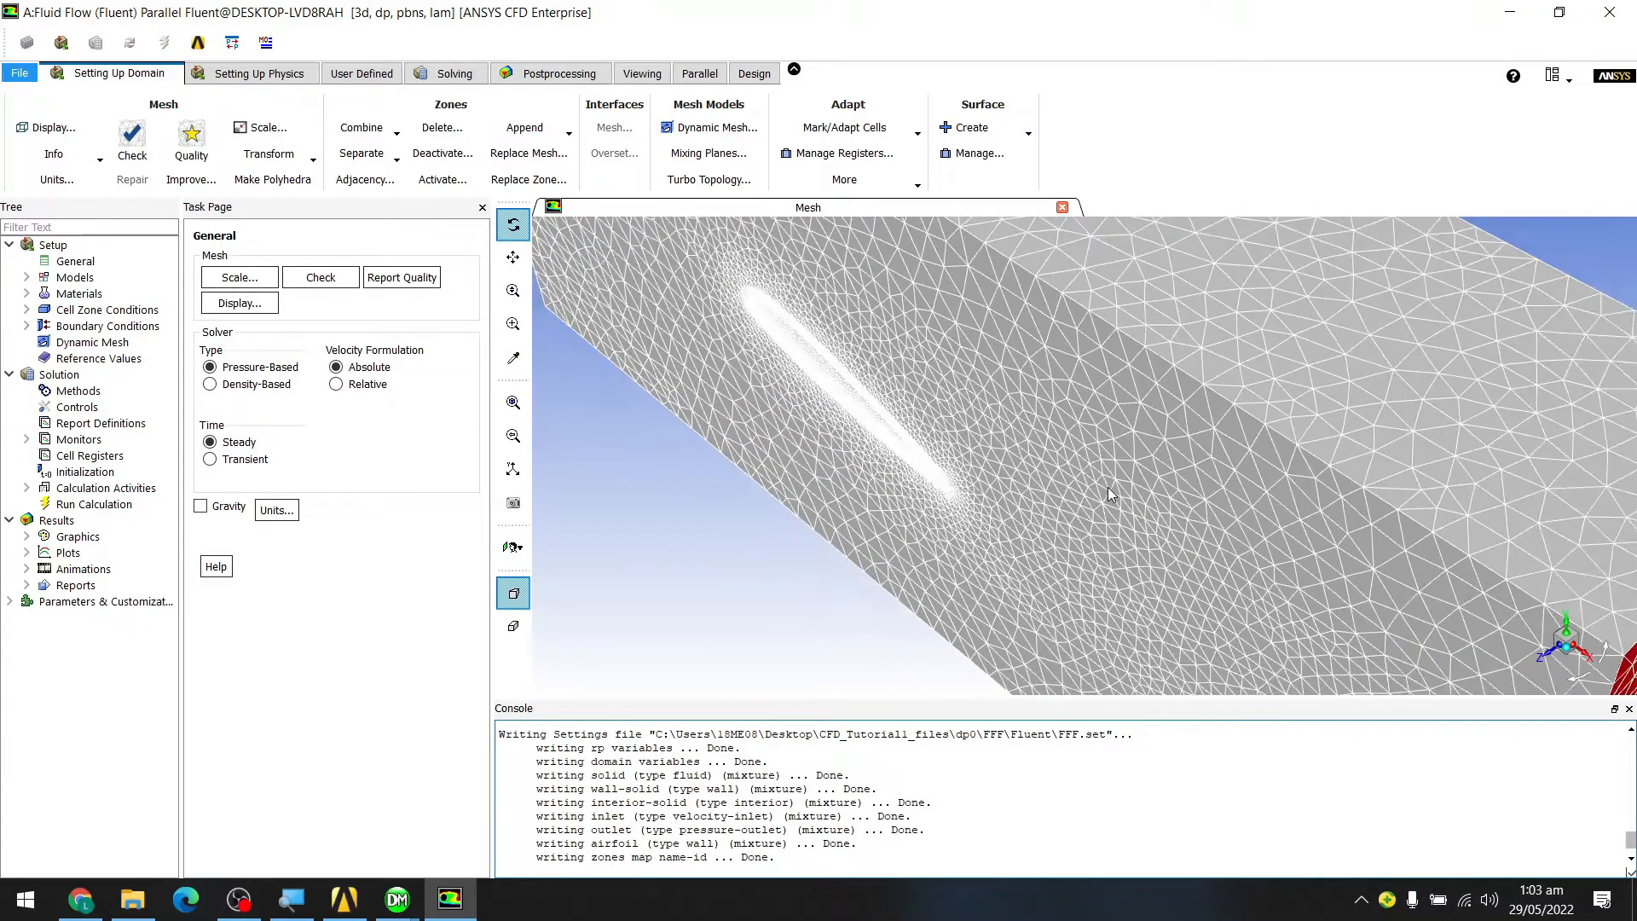
pyautogui.scroll(-5, 1108, 486)
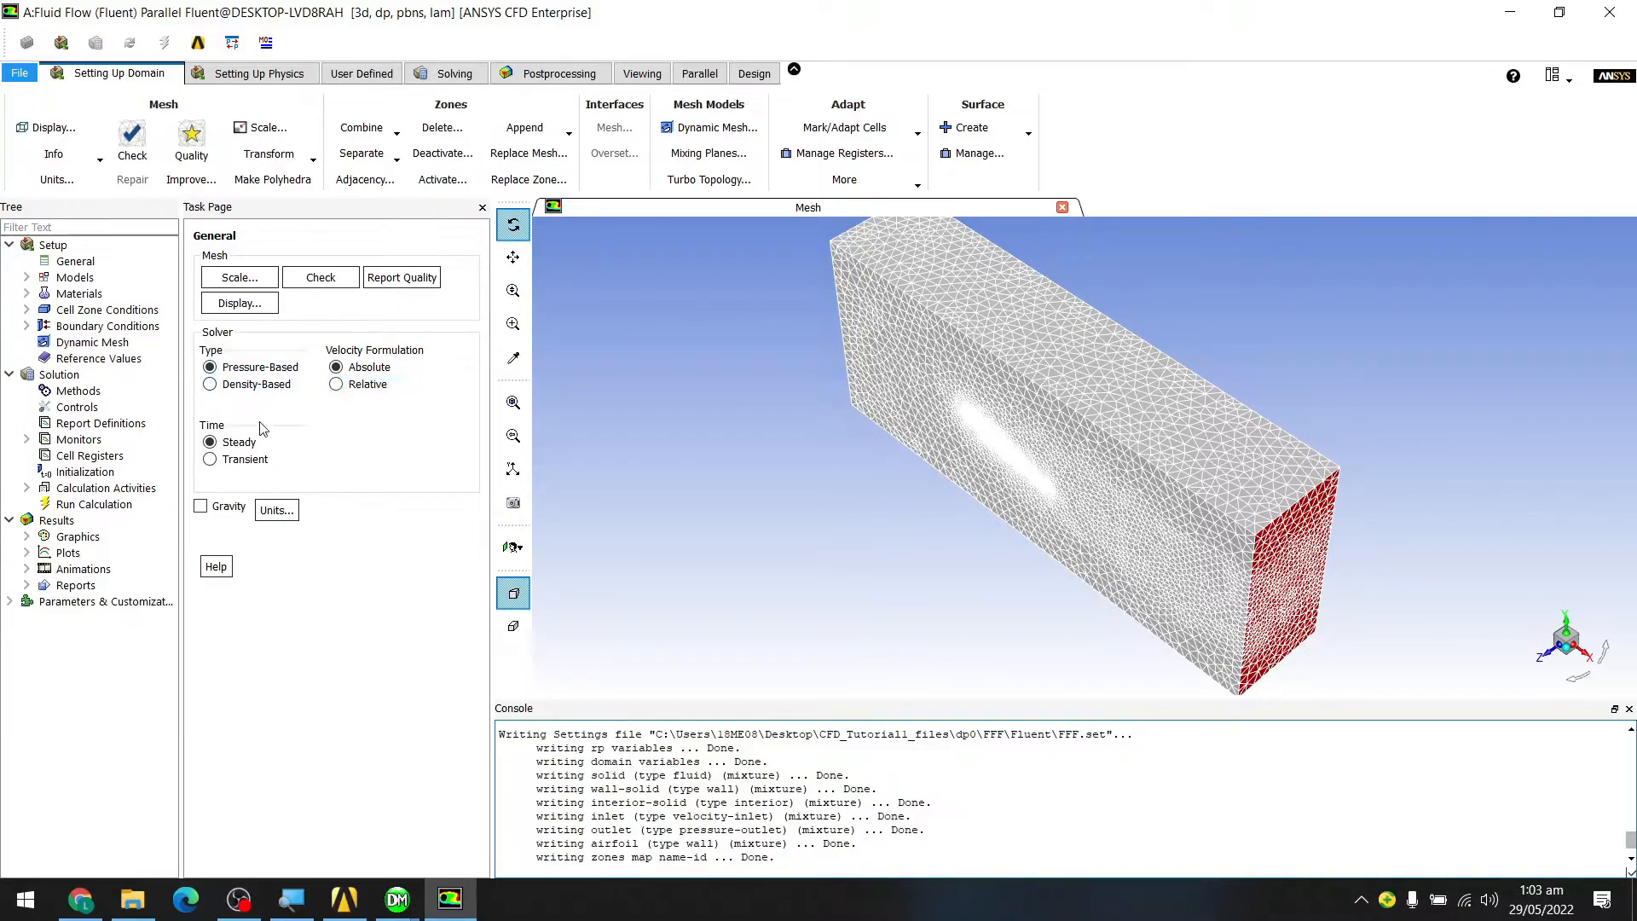
pyautogui.click(317, 277)
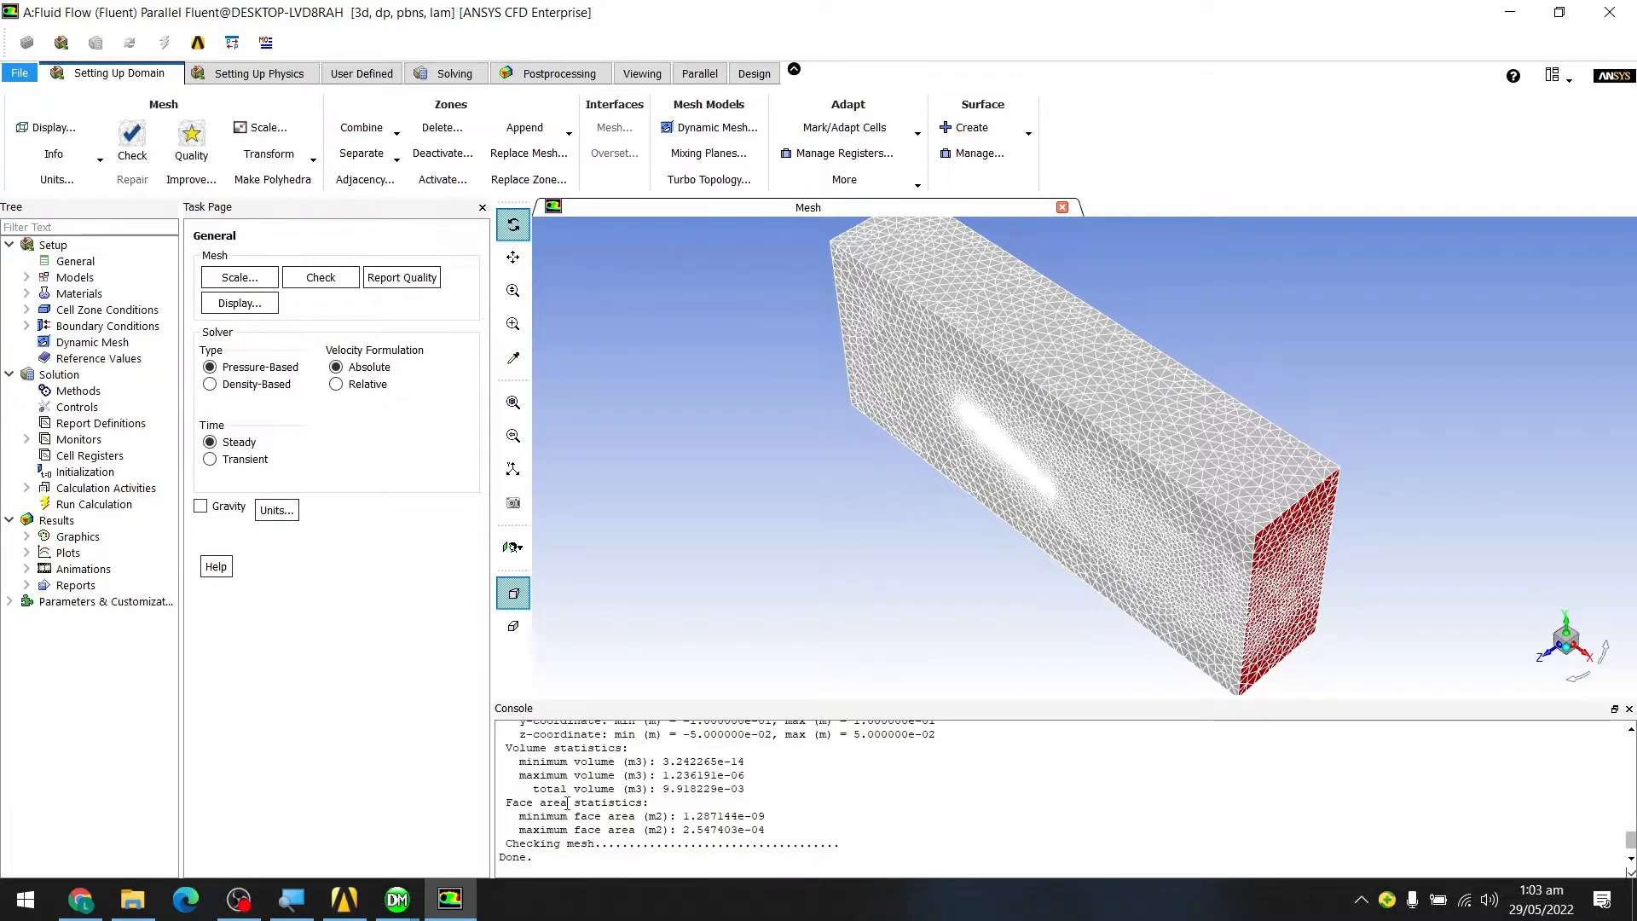
pyautogui.scroll(3, 625, 798)
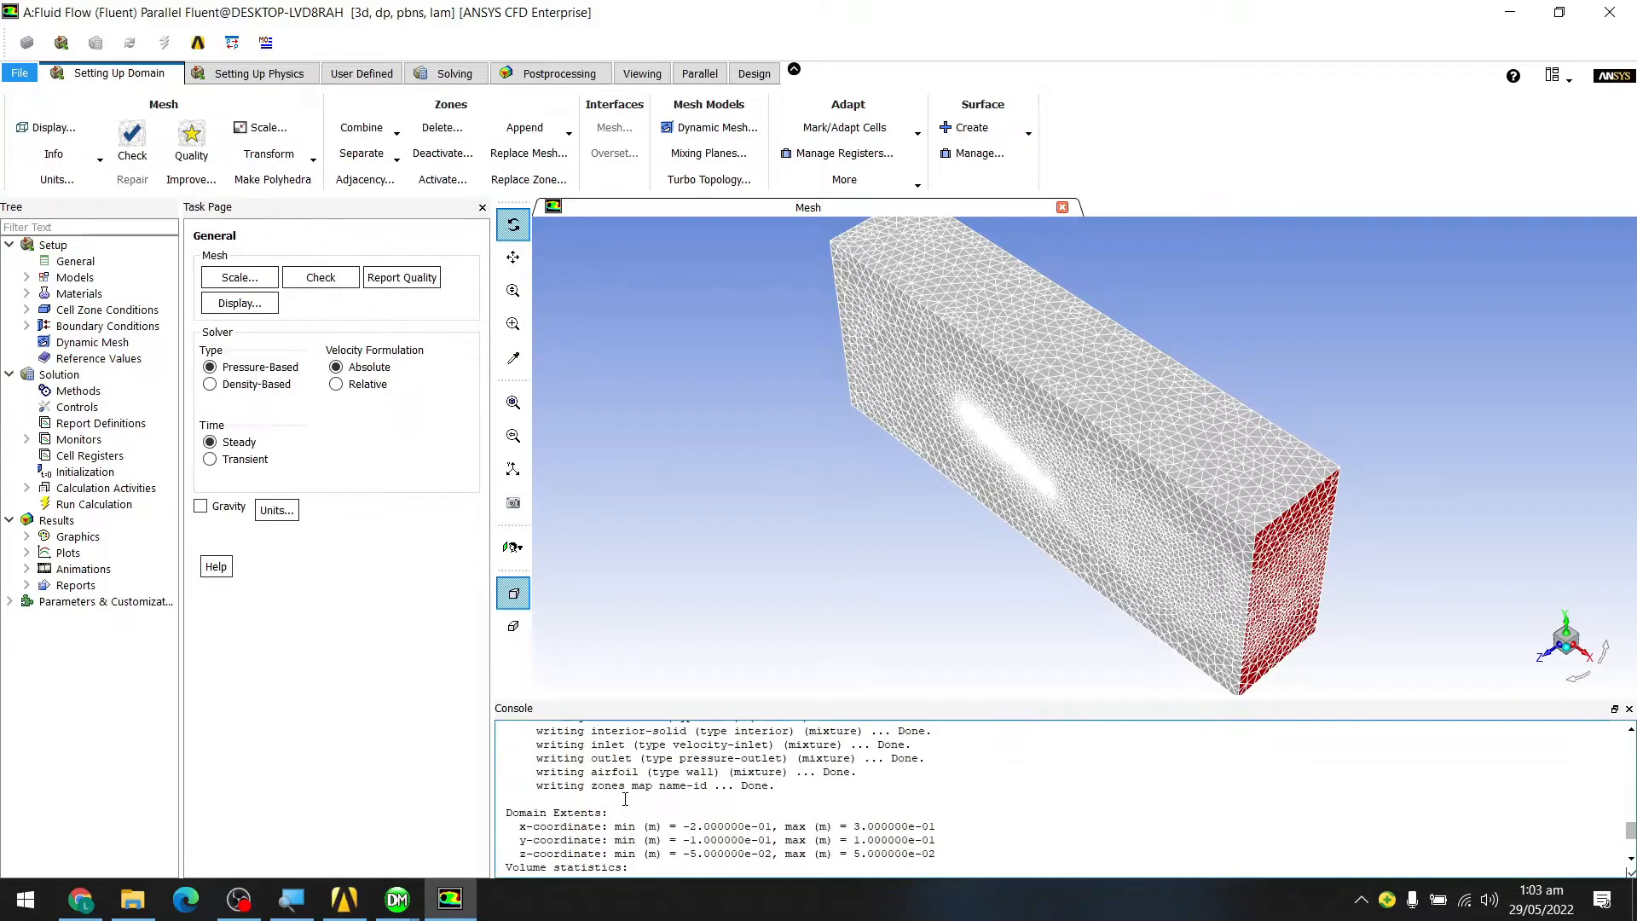
pyautogui.scroll(-3, 616, 806)
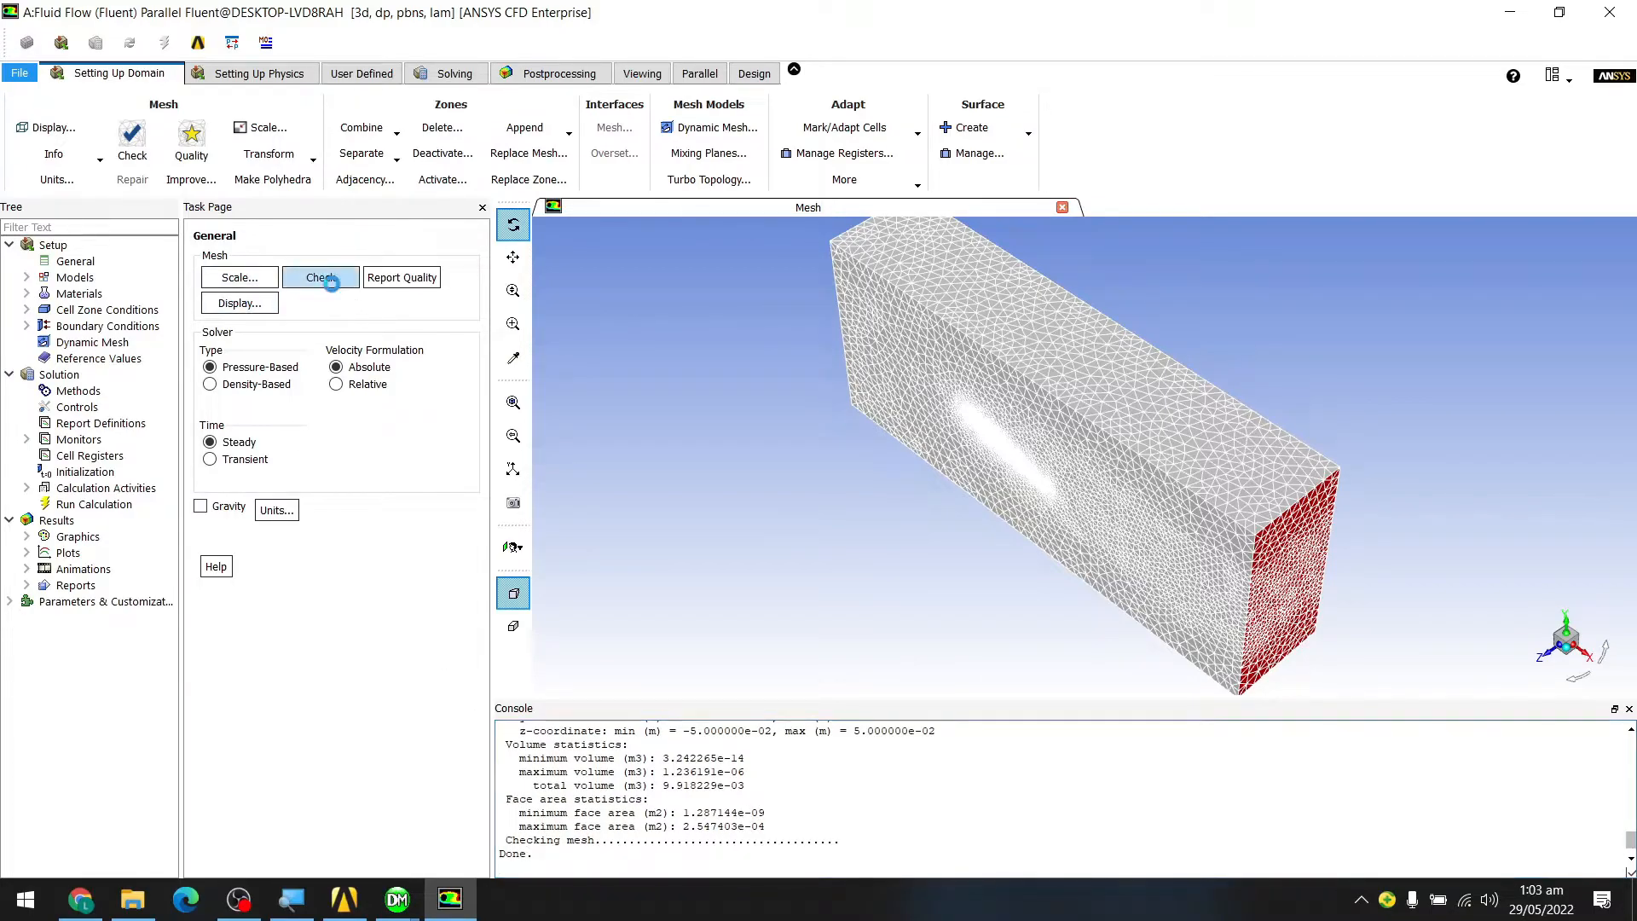
# - Run the mesh check again and review its domain extents, volume statistics and face area statistics
pyautogui.click(323, 278)
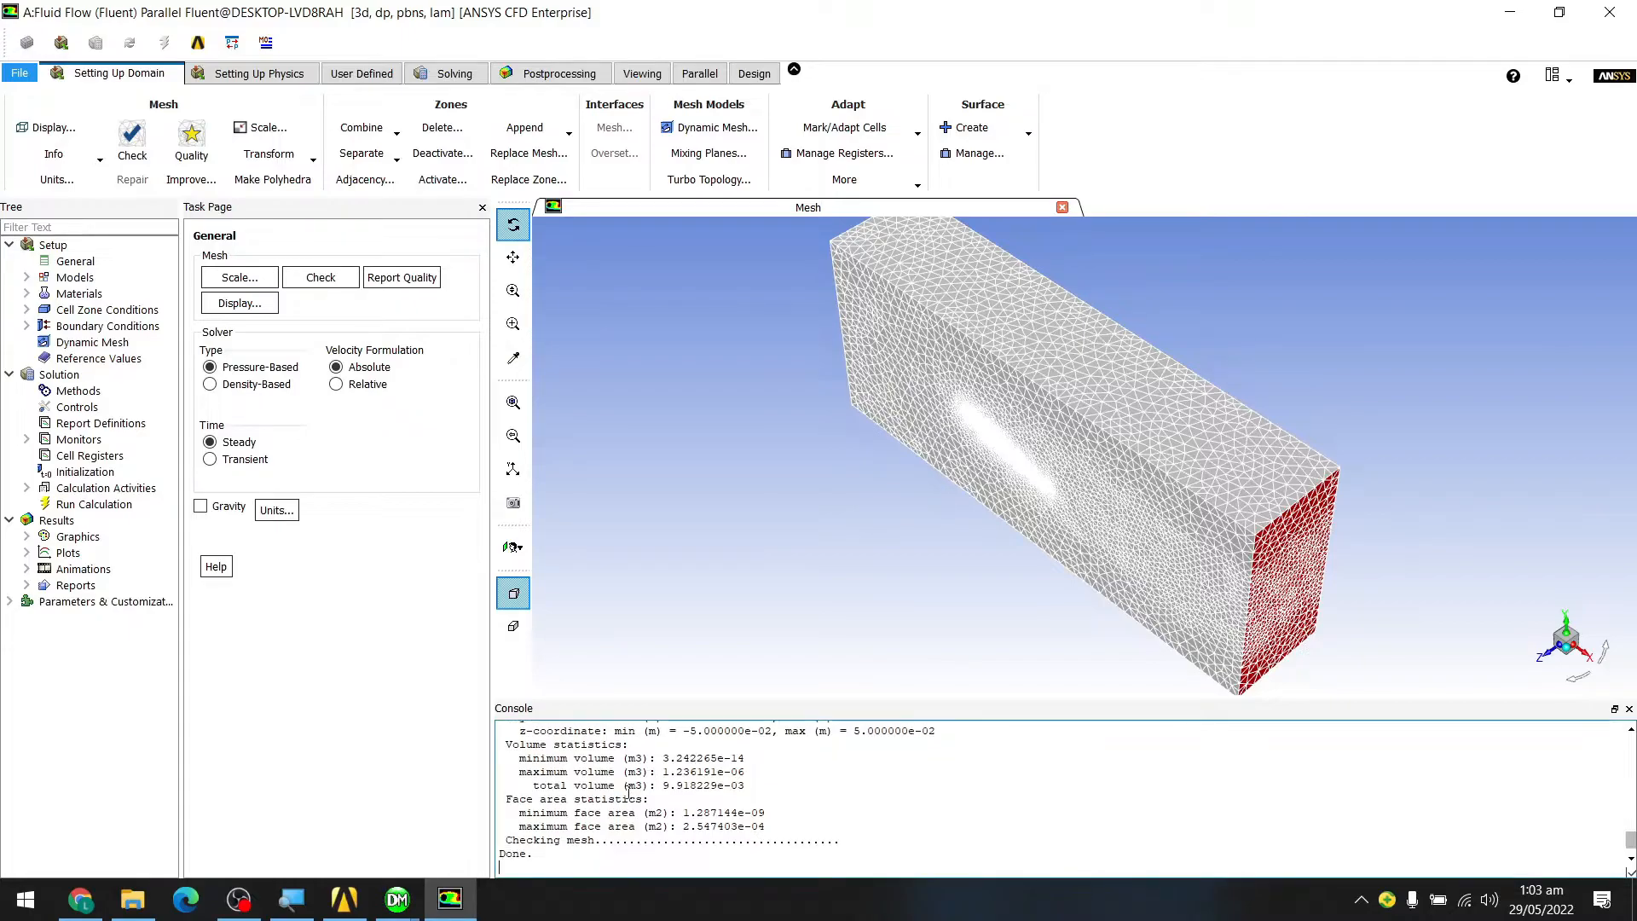
pyautogui.scroll(10, 628, 793)
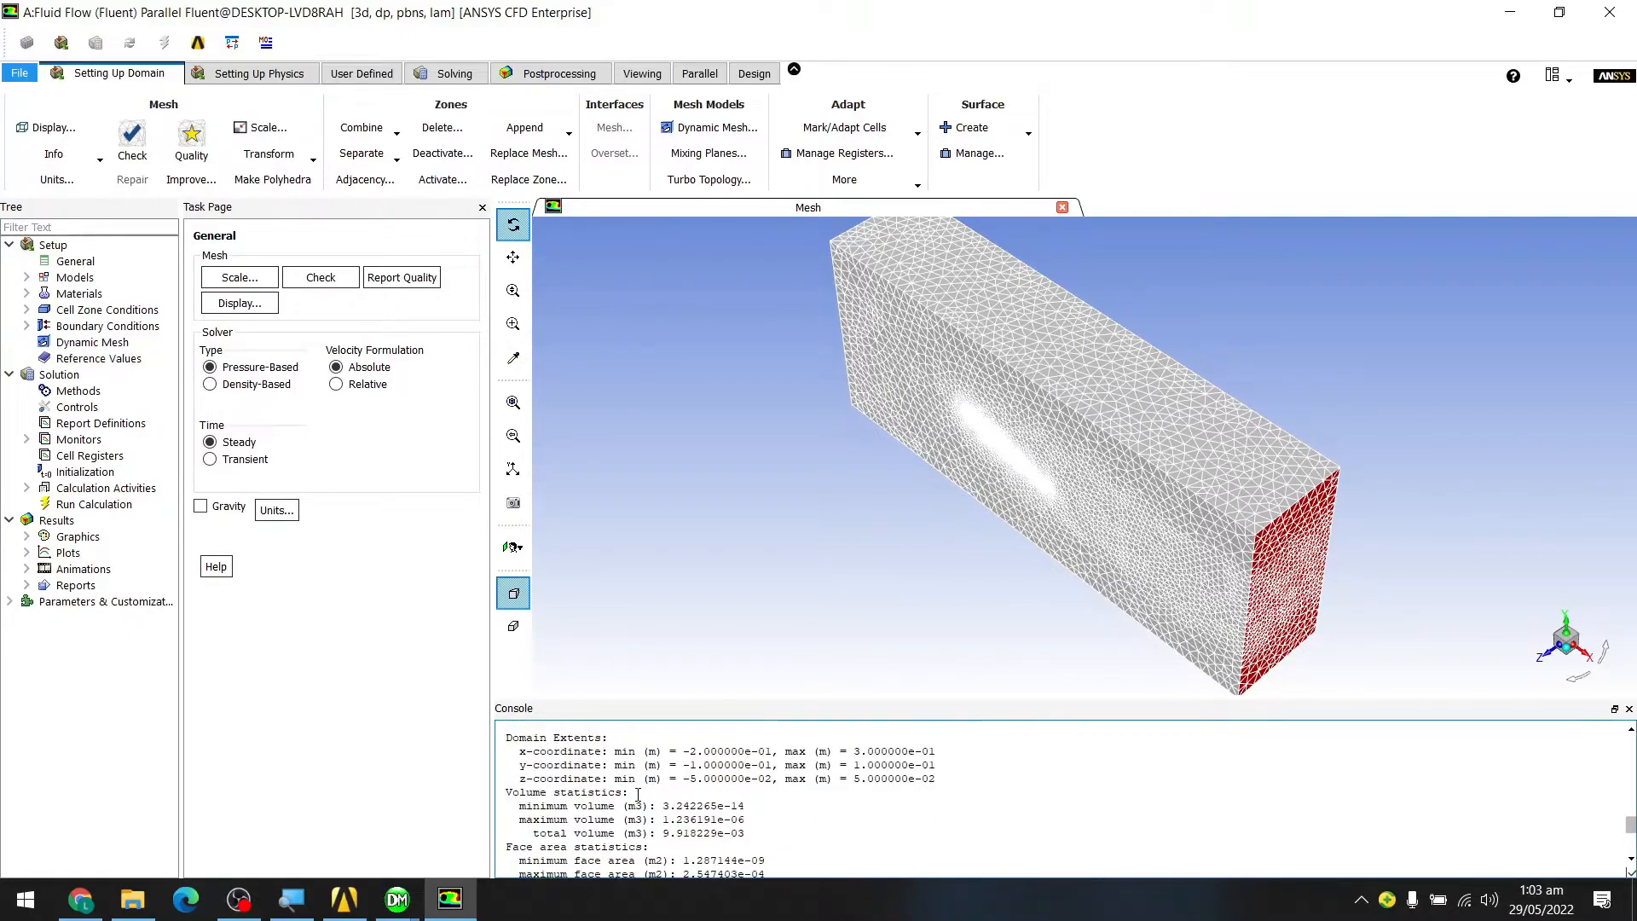
pyautogui.scroll(-7, 638, 795)
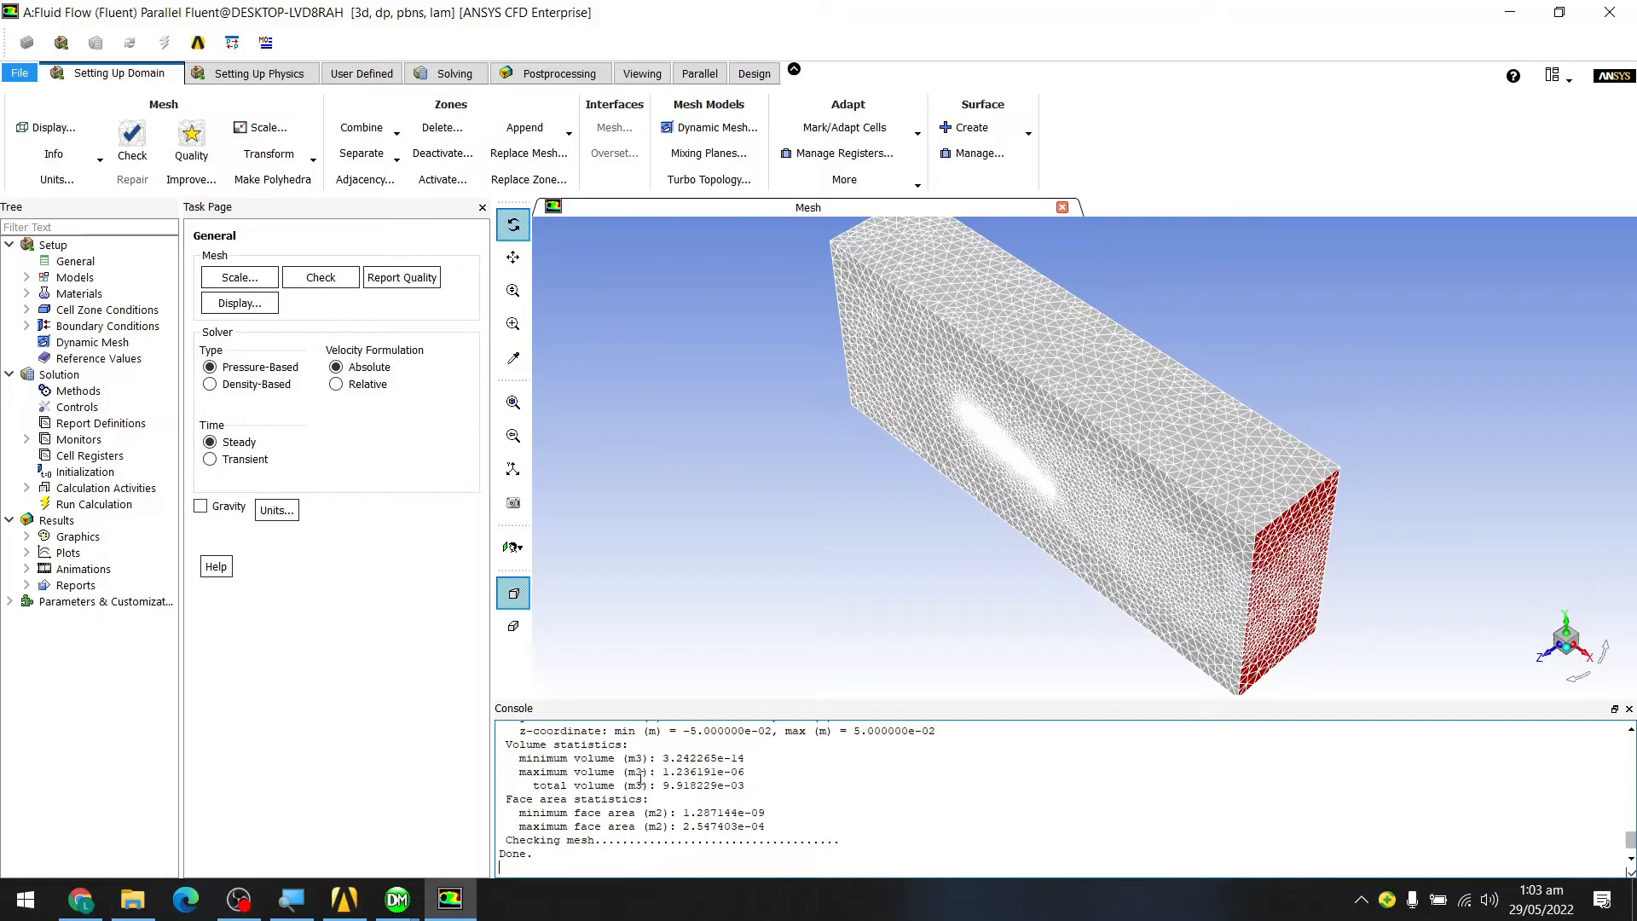
pyautogui.scroll(4, 644, 770)
pyautogui.scroll(-3, 644, 770)
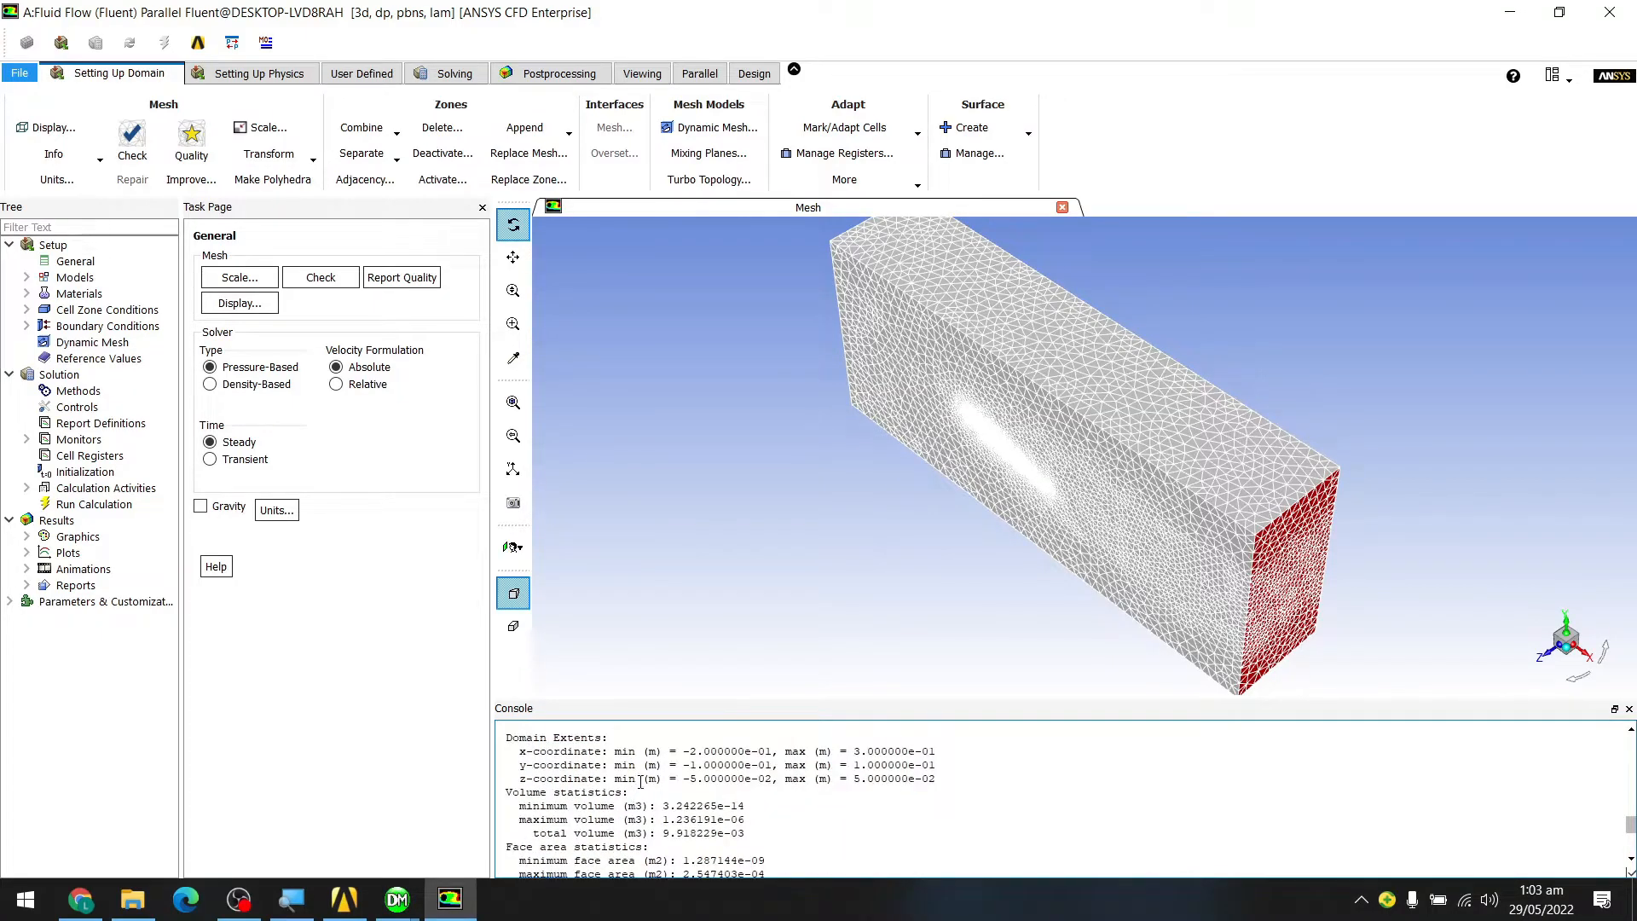
pyautogui.scroll(-2, 633, 783)
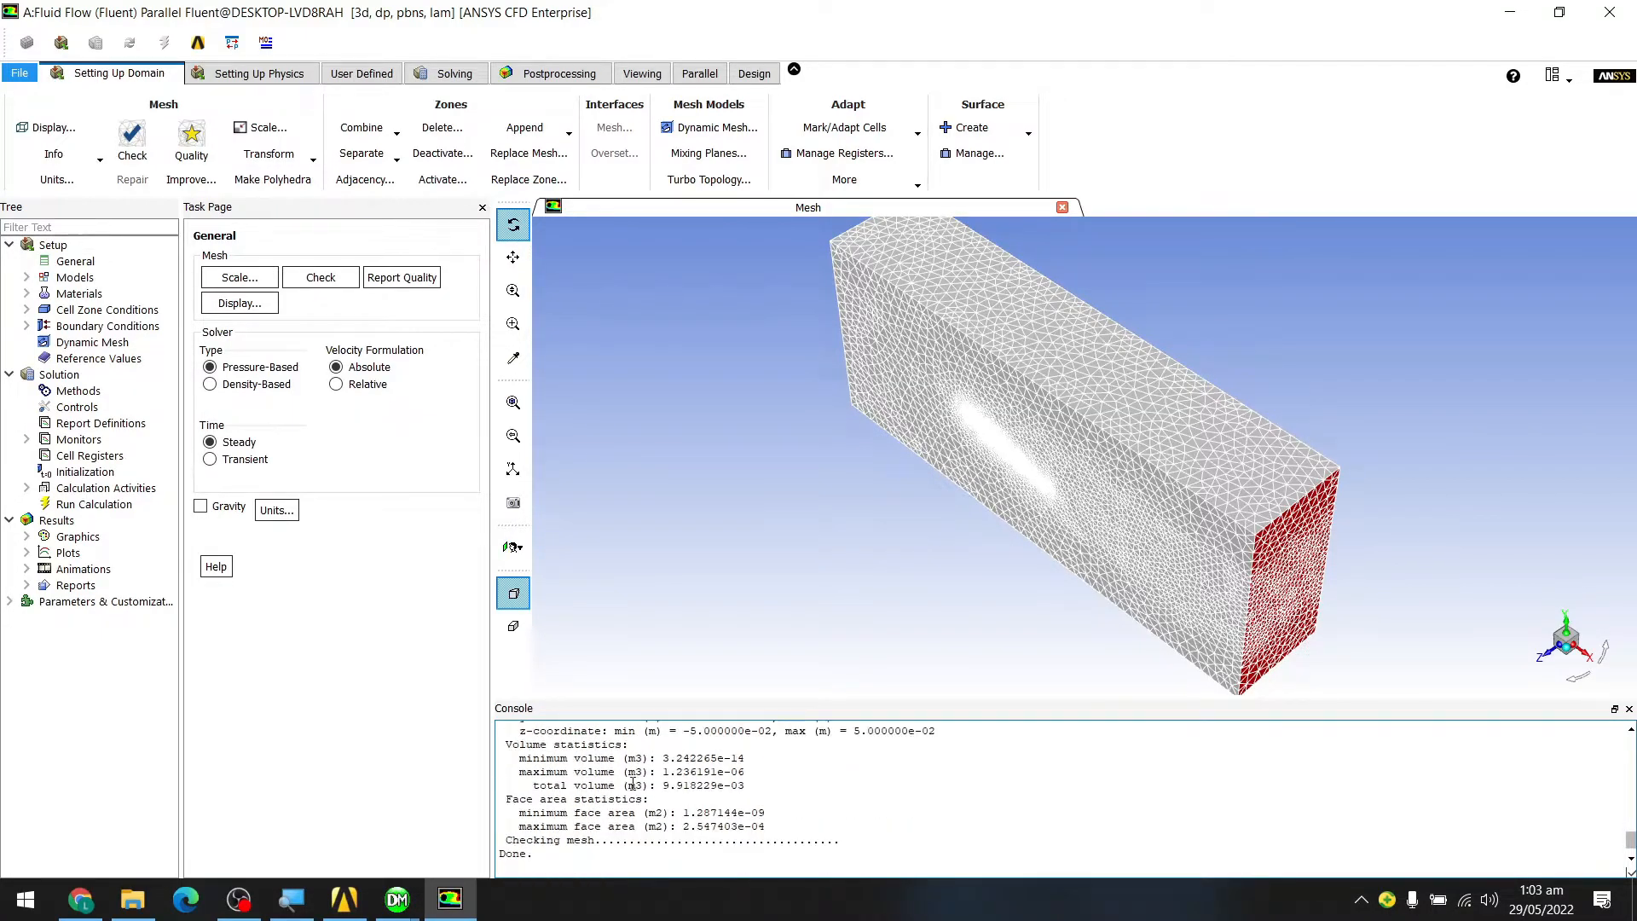
# - Review the mesh check output in the console and report the mesh quality
pyautogui.scroll(-2, 647, 787)
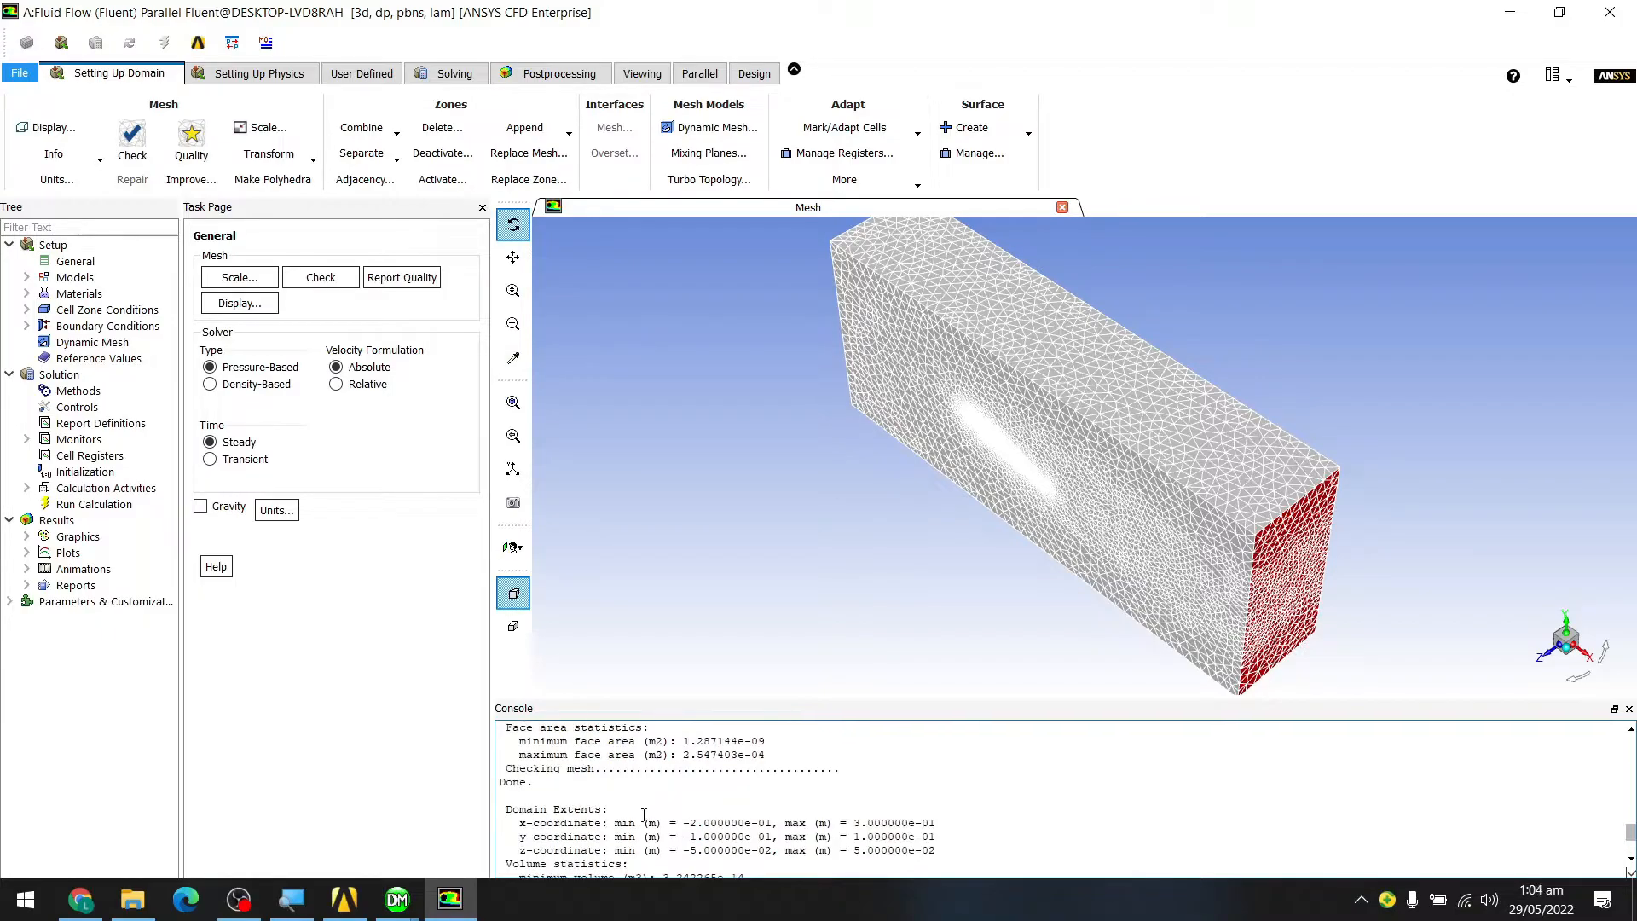
pyautogui.scroll(-5, 644, 798)
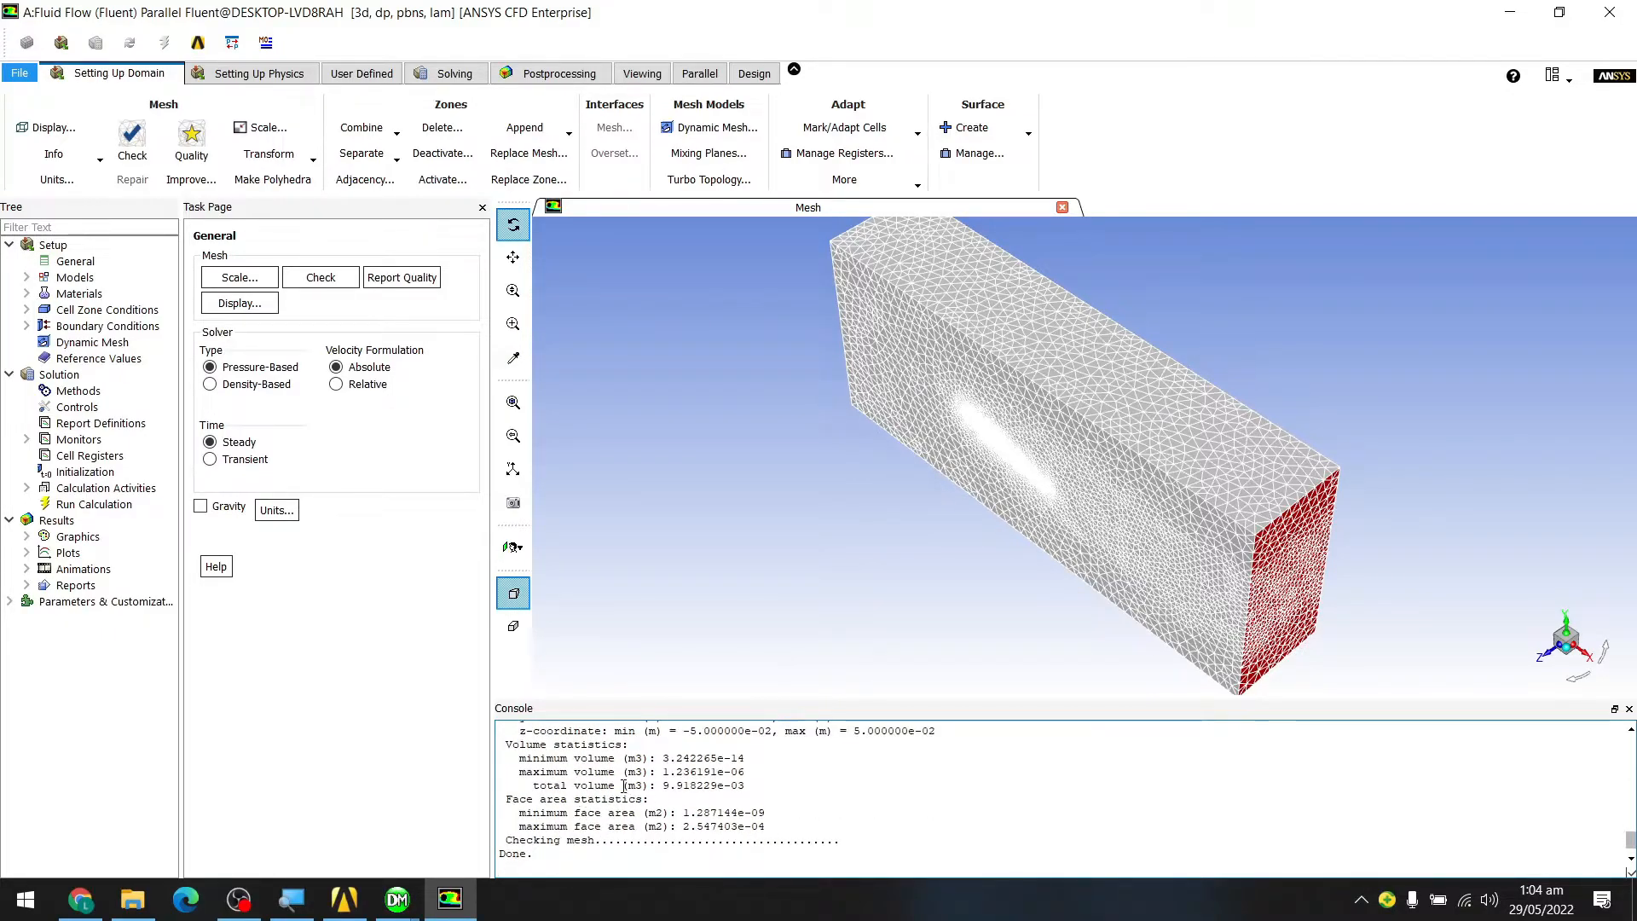
pyautogui.scroll(3, 621, 780)
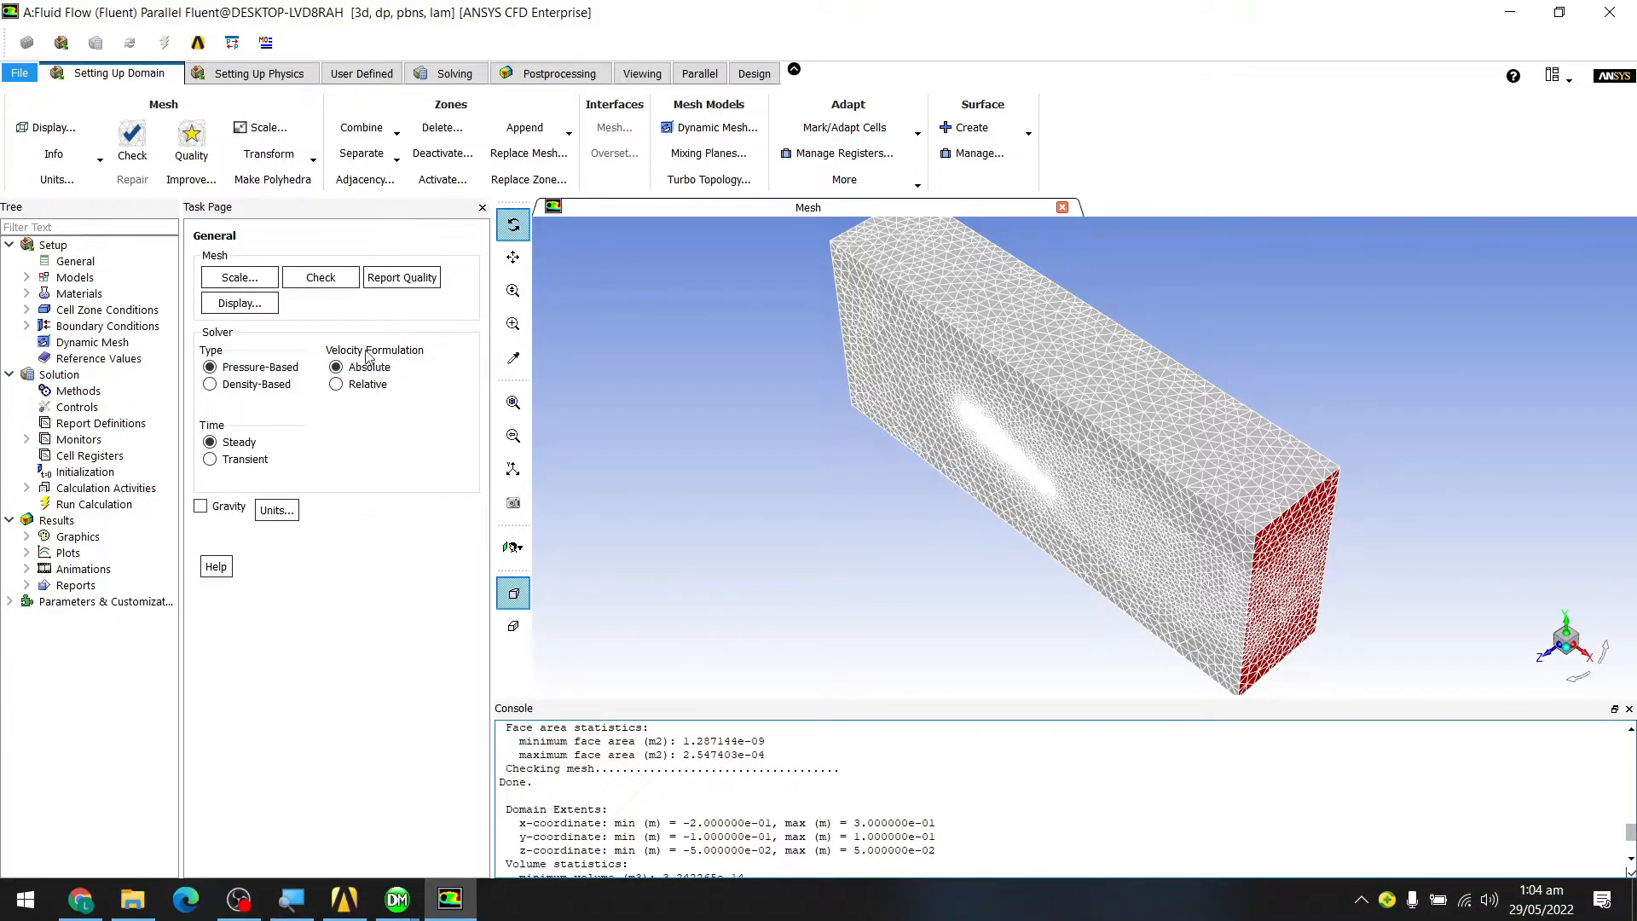
pyautogui.click(426, 280)
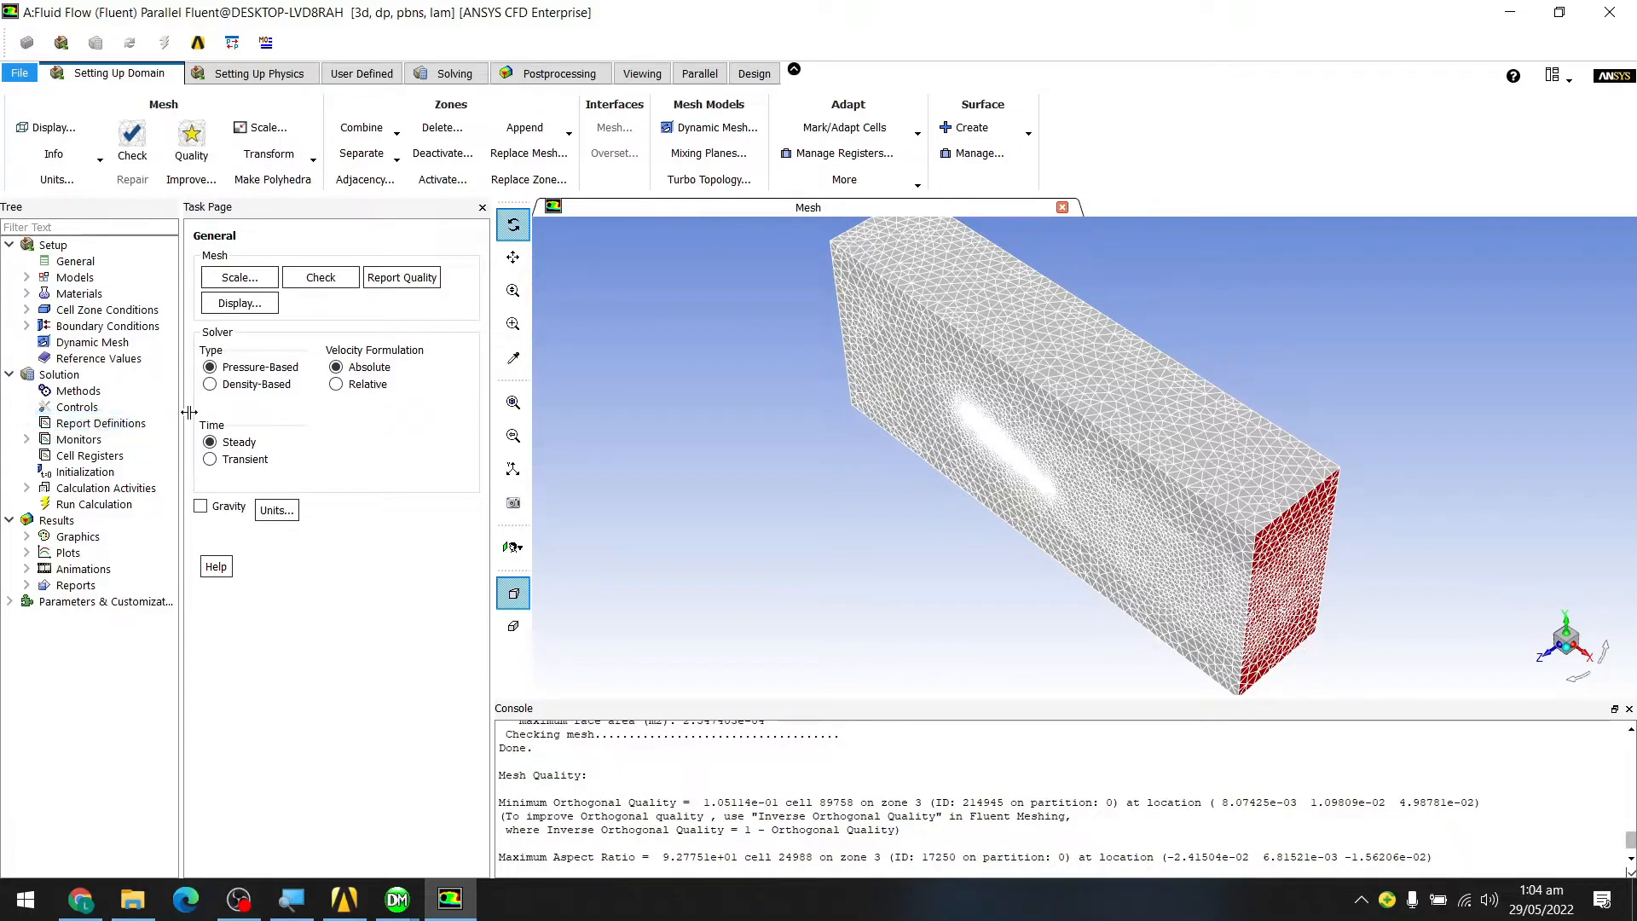
# - Set the viscous model to k-omega (2 eqn) with the SST variant
pyautogui.click(91, 280)
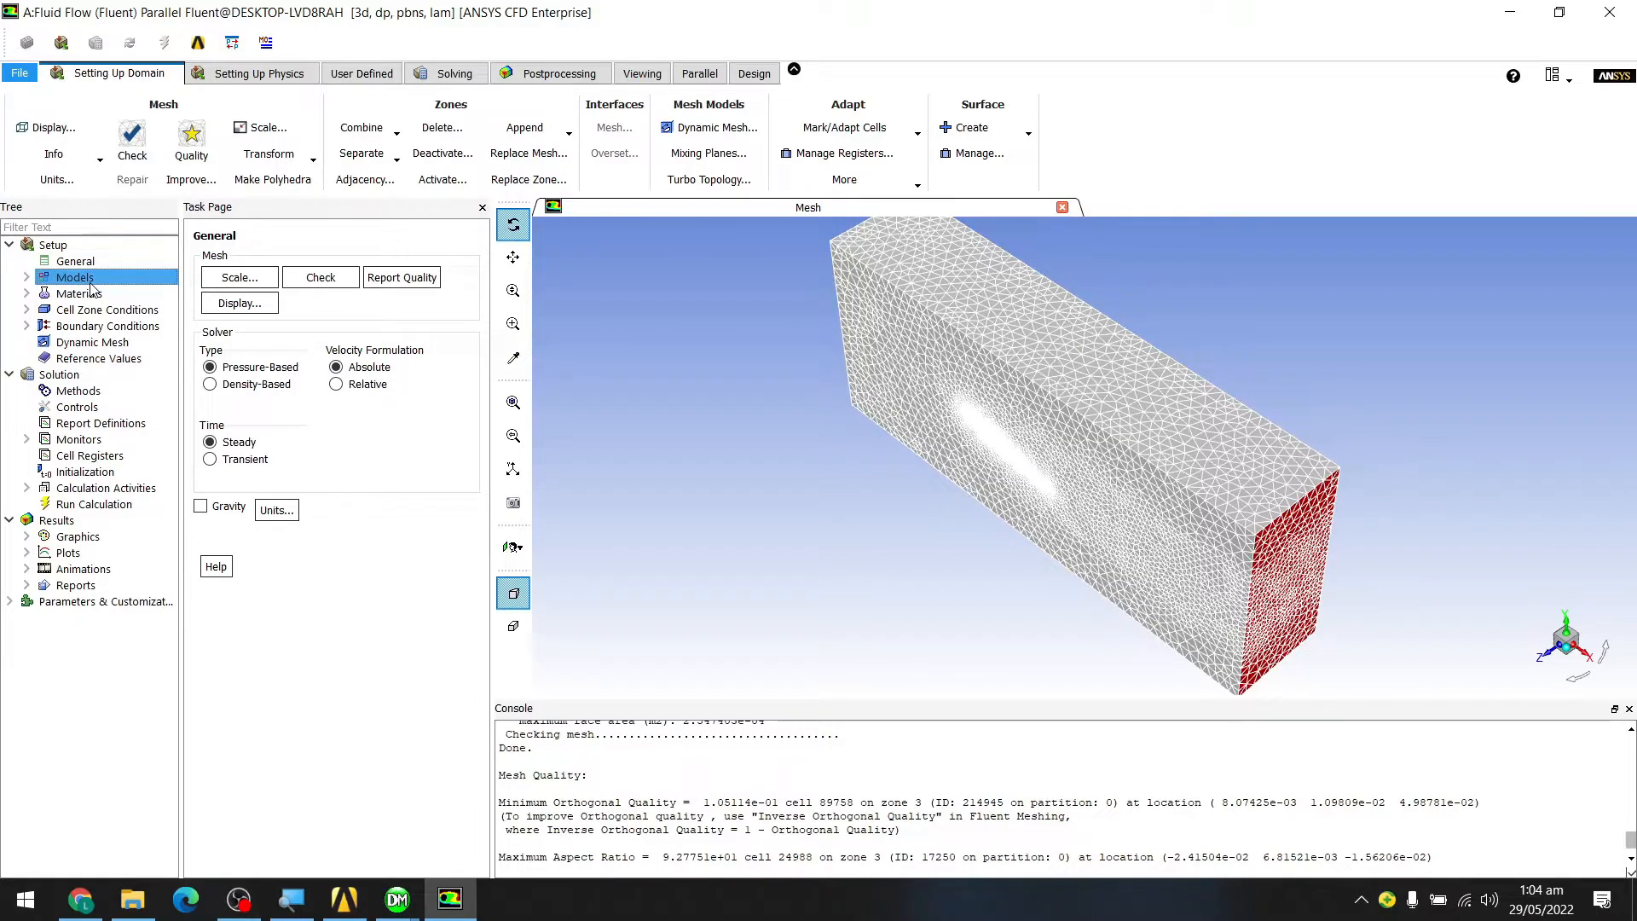
pyautogui.click(83, 264)
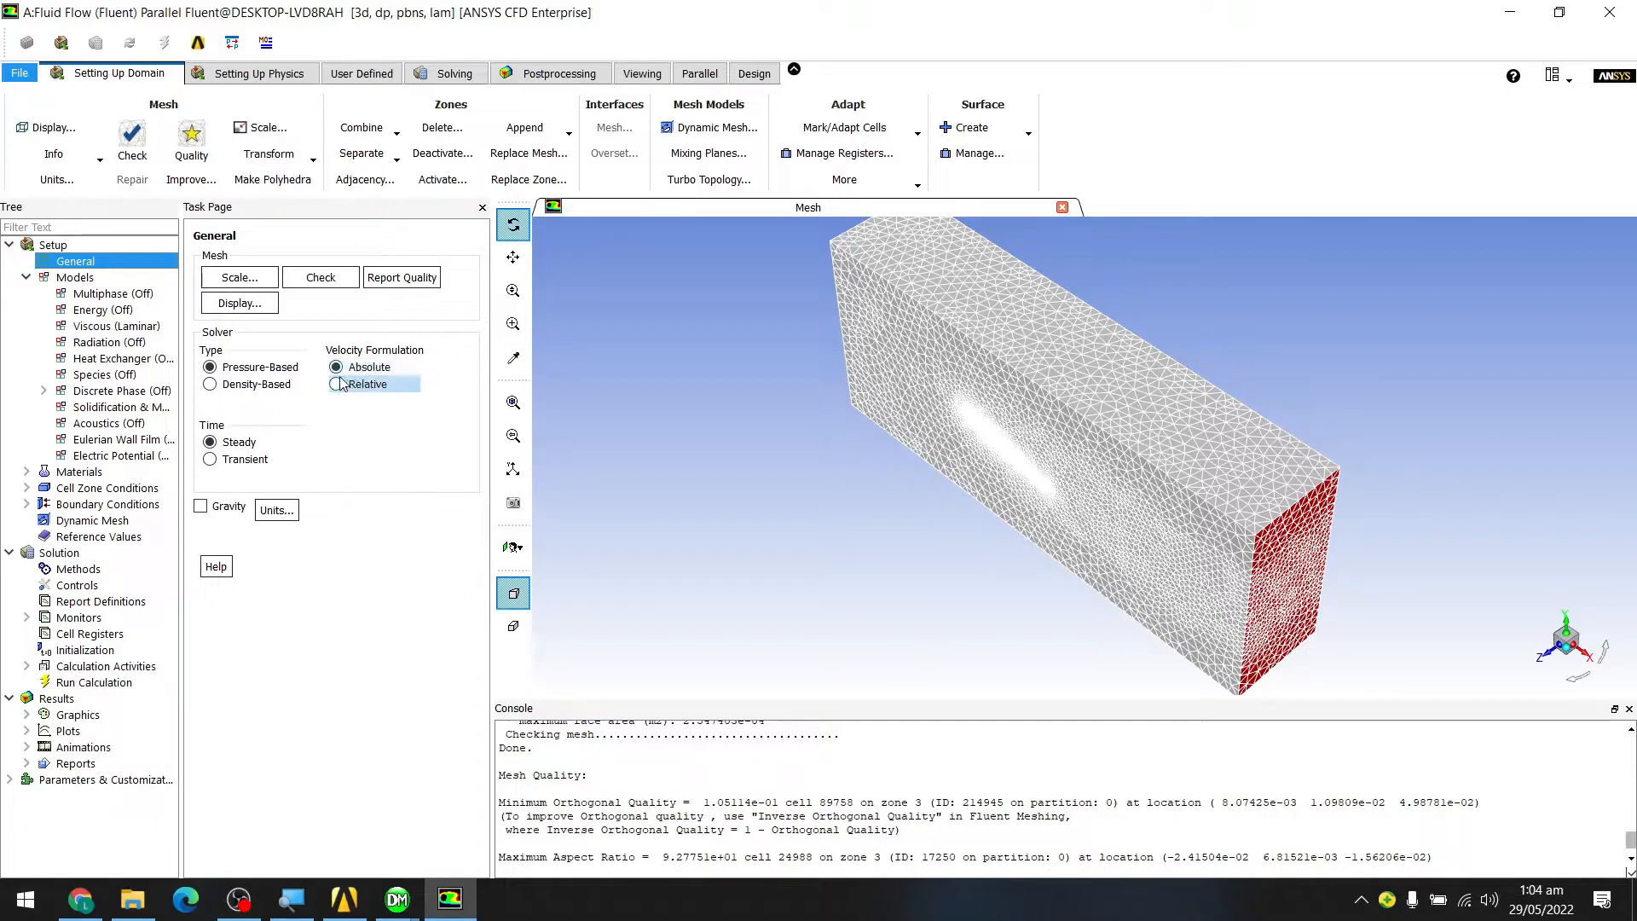
pyautogui.doubleClick(89, 275)
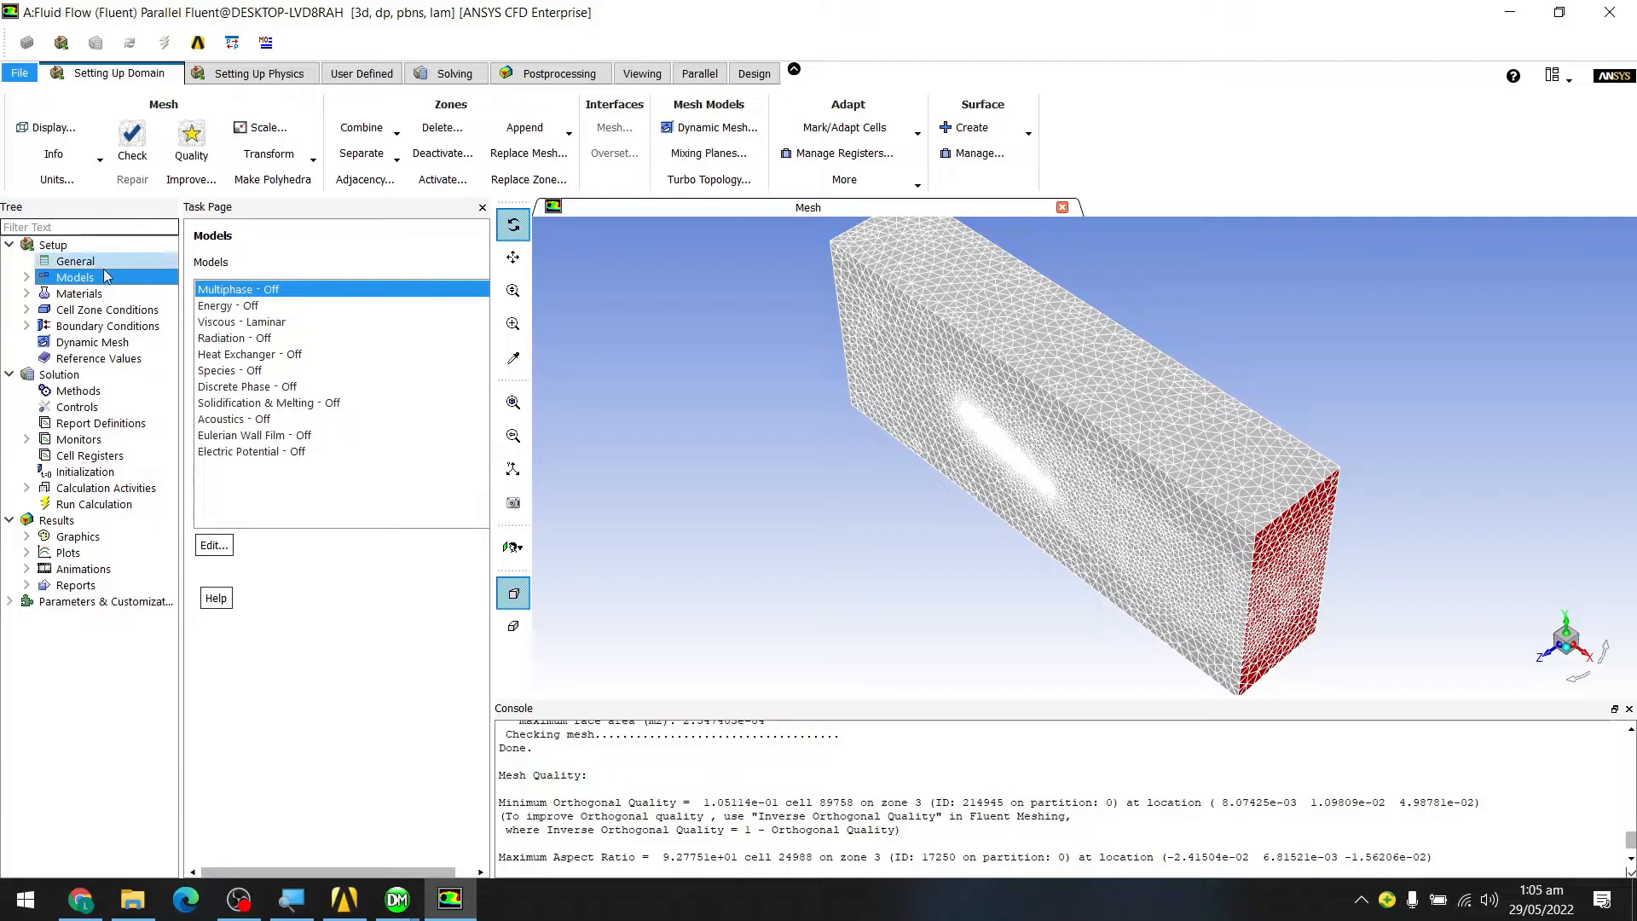
pyautogui.click(240, 307)
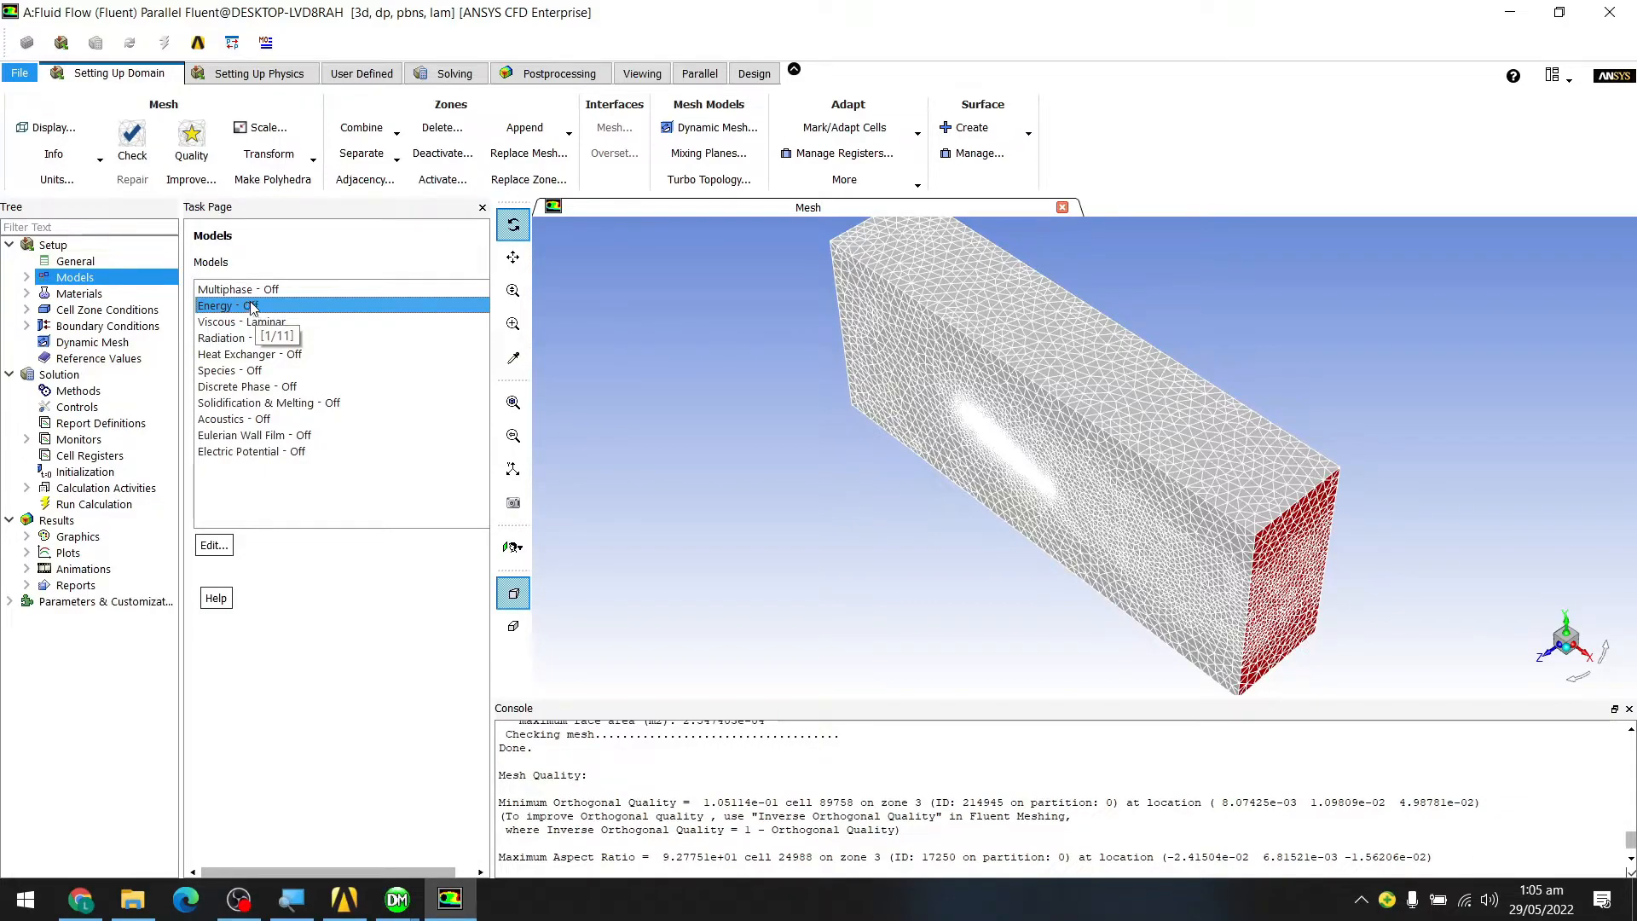
pyautogui.click(223, 322)
pyautogui.doubleClick(227, 321)
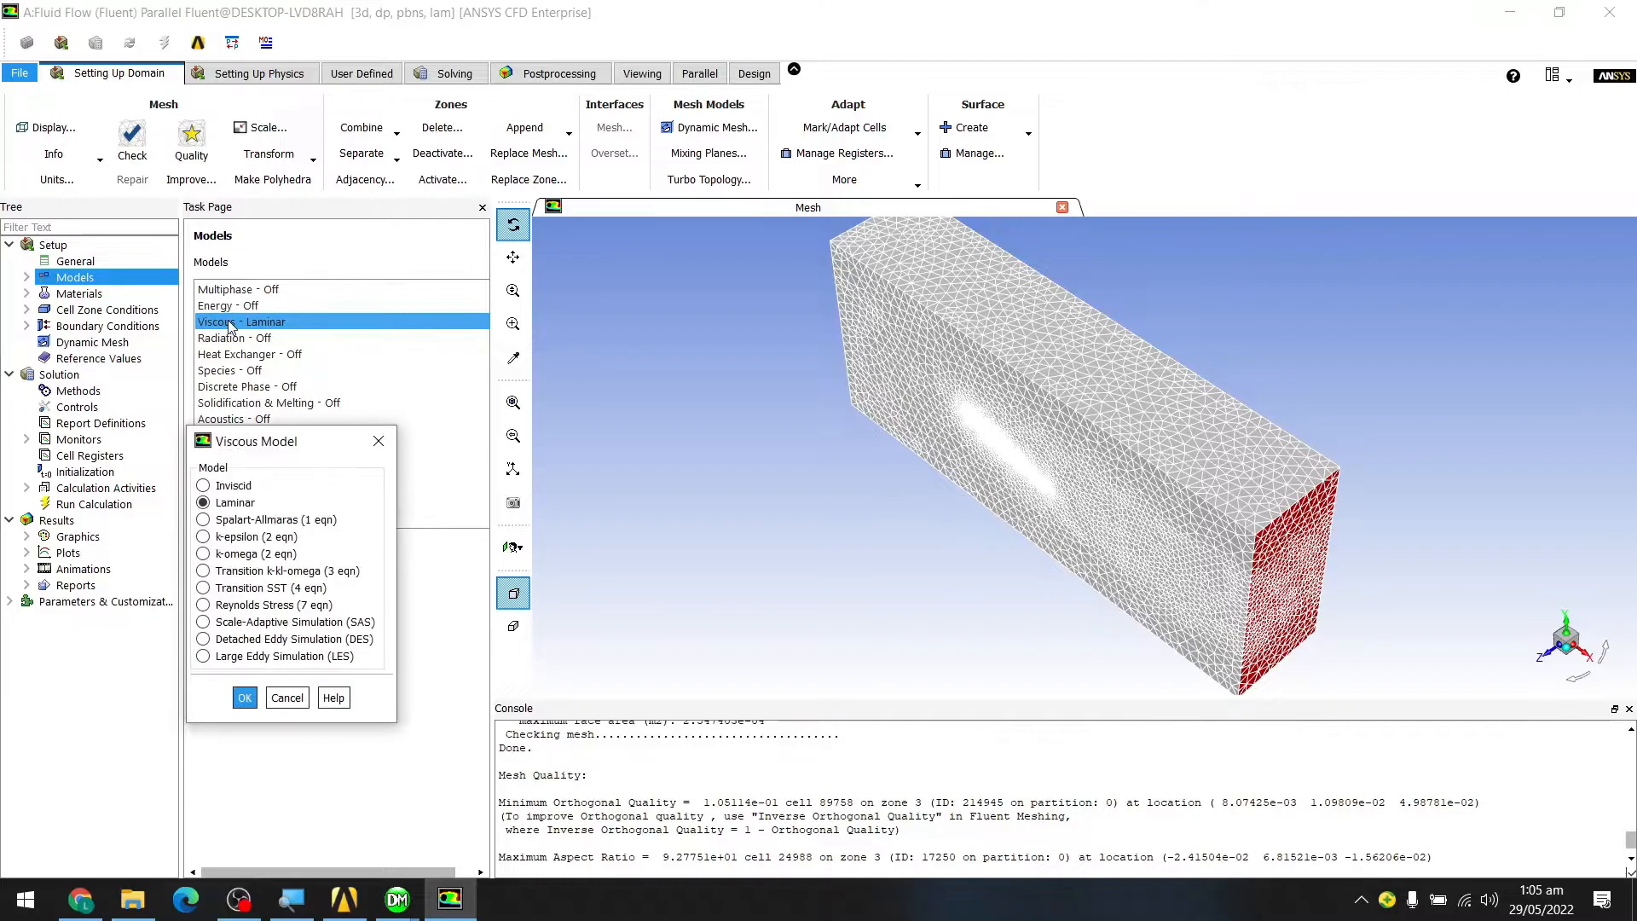
pyautogui.click(238, 554)
pyautogui.moveTo(361, 445); pyautogui.dragTo(457, 238)
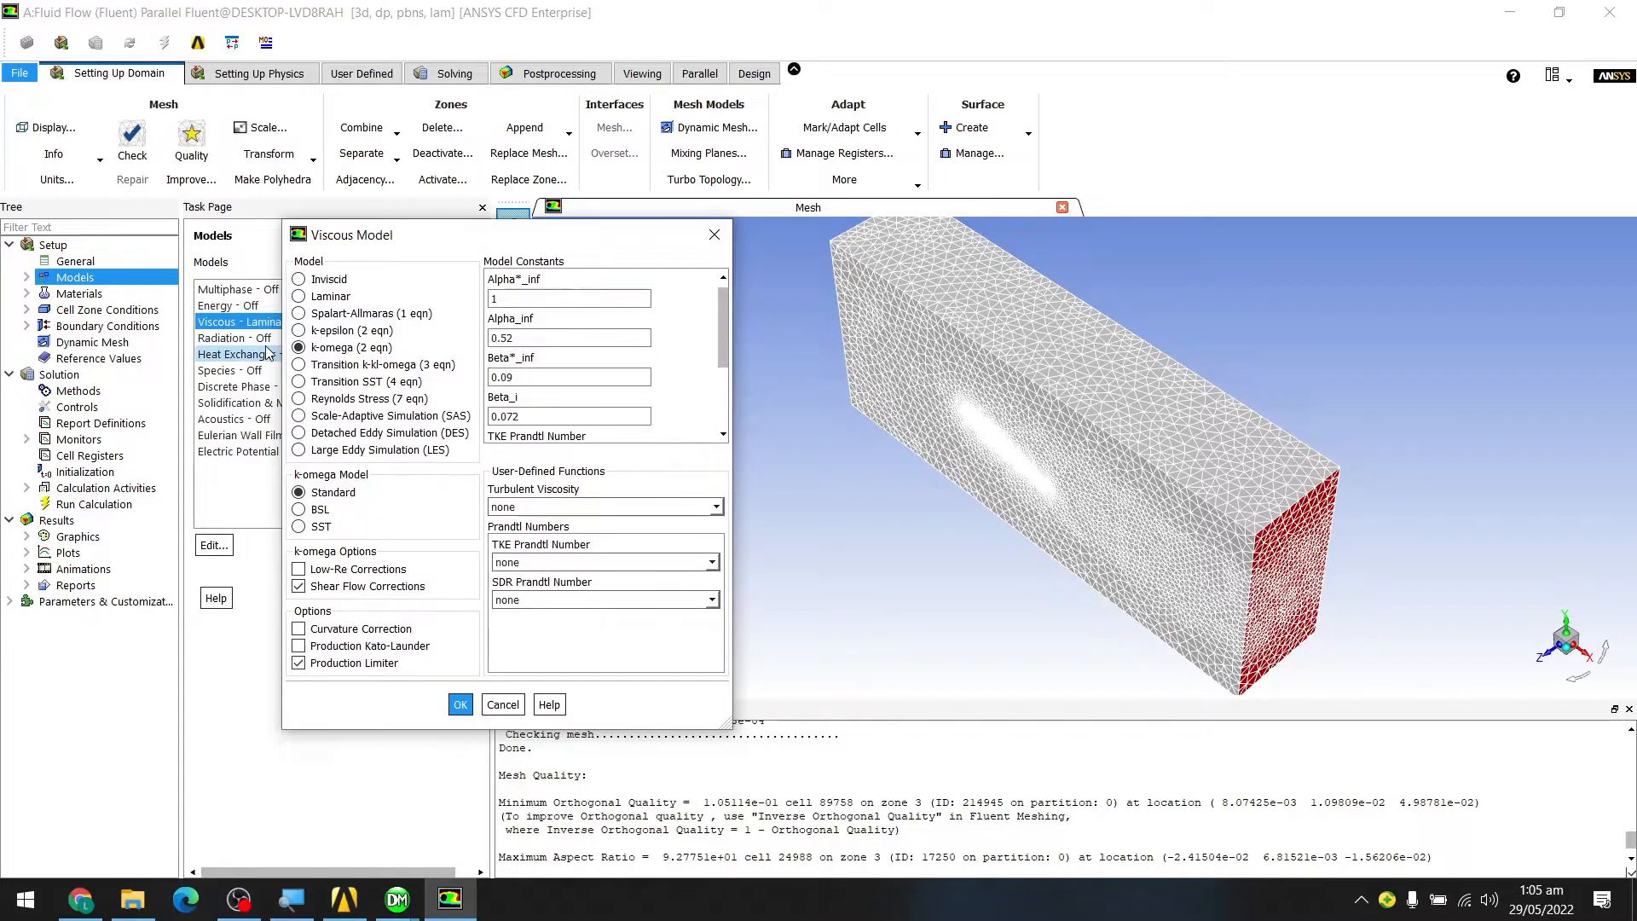
pyautogui.click(300, 526)
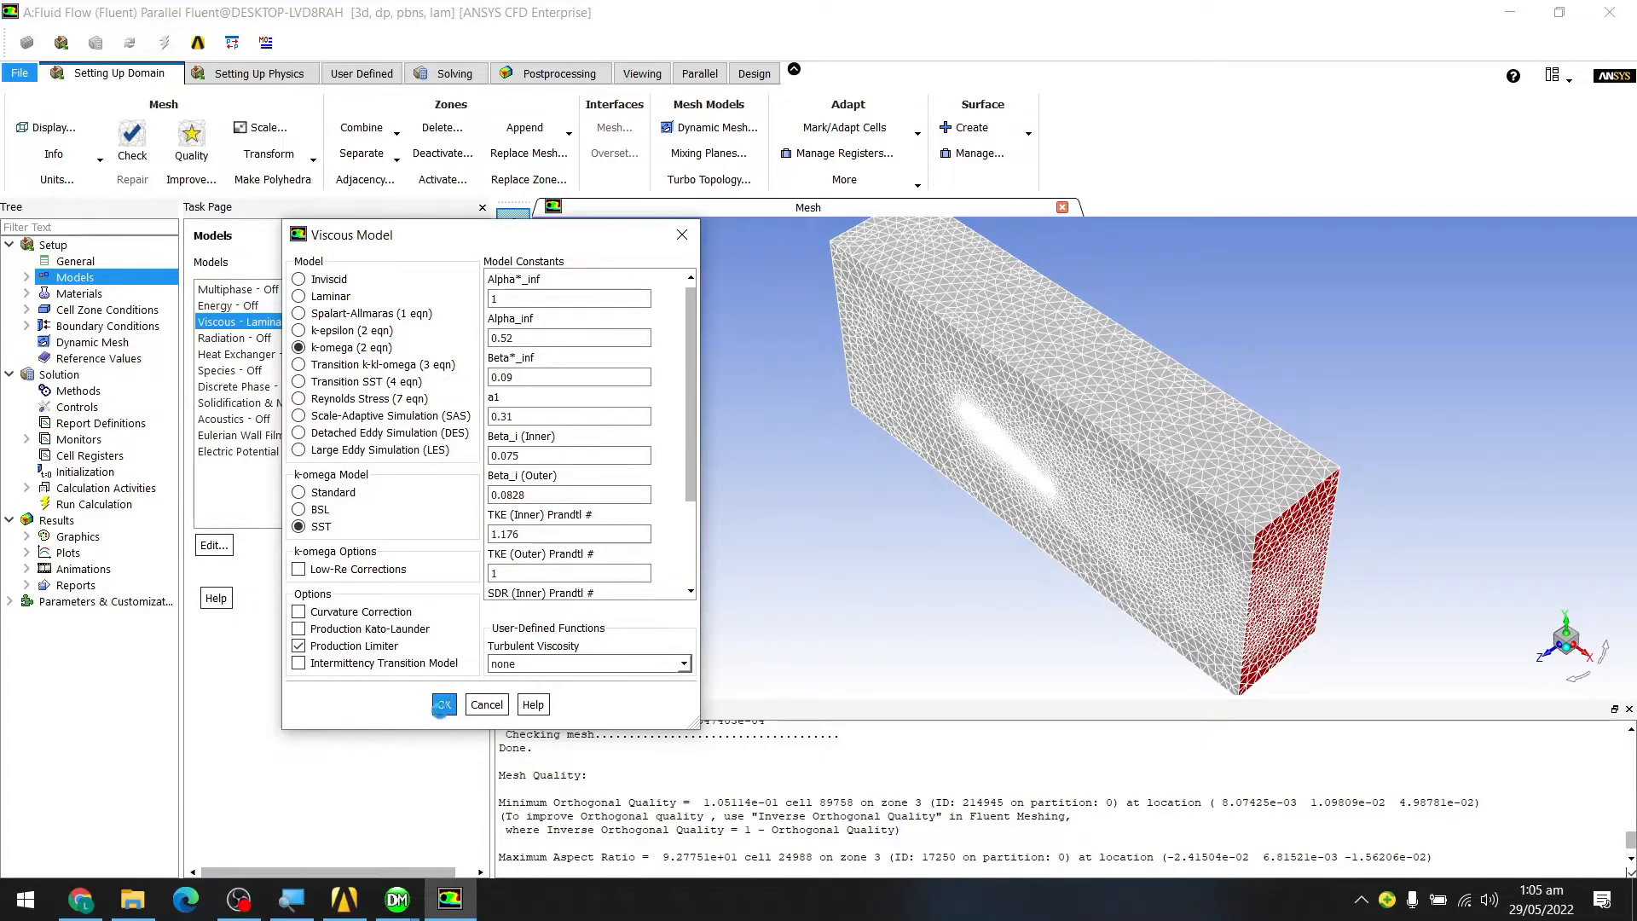
pyautogui.click(443, 705)
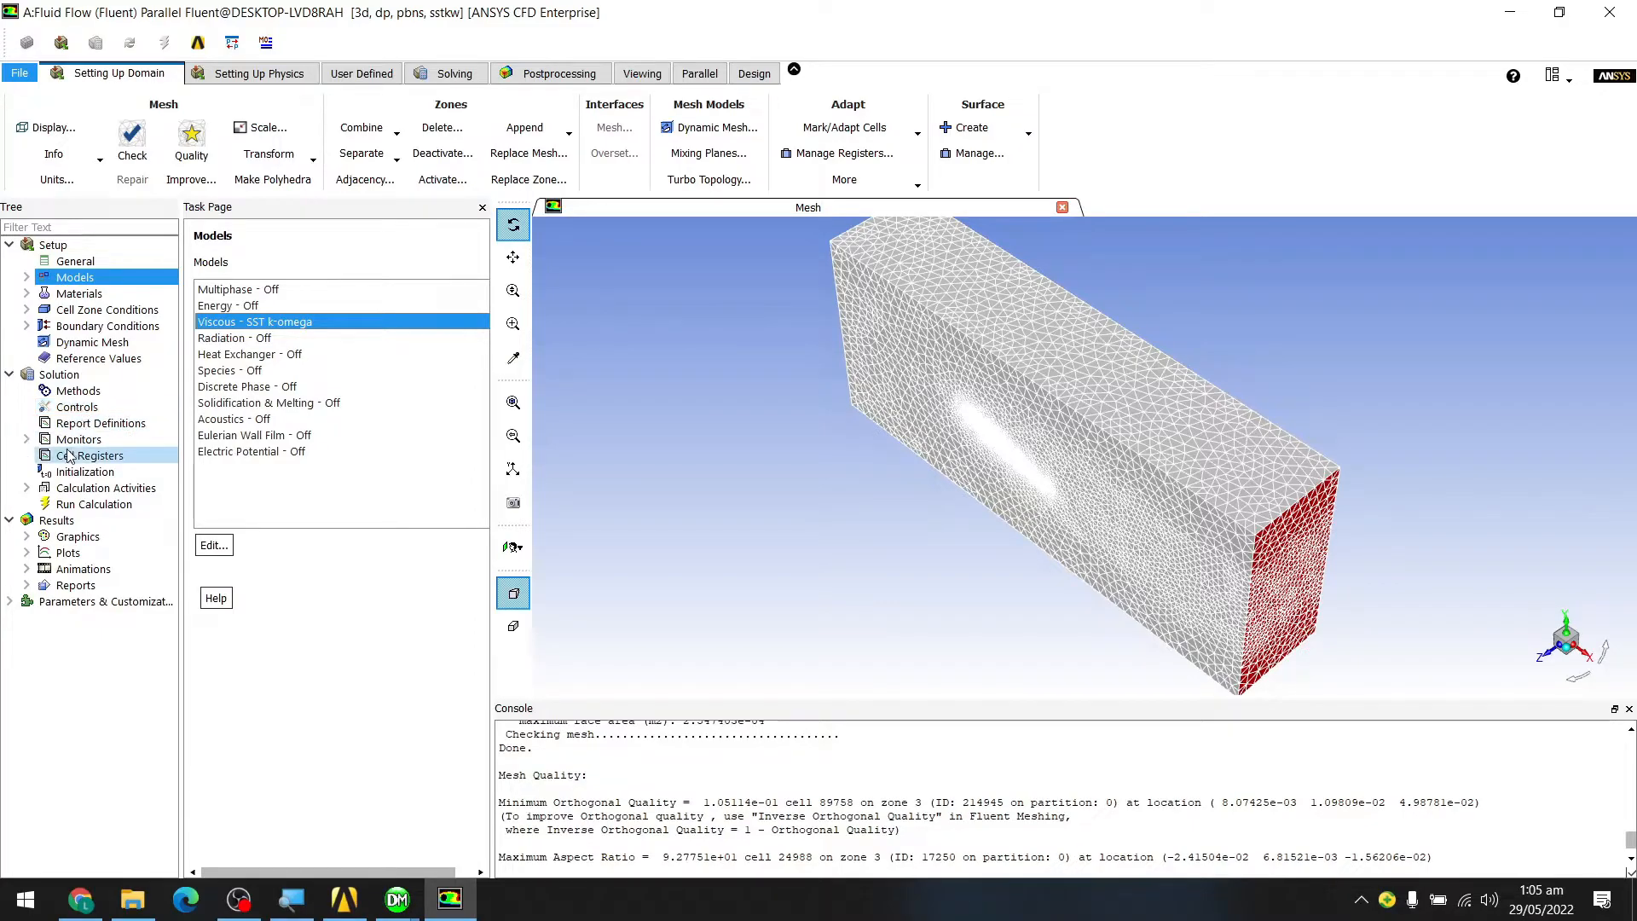
# - Set the velocity magnitude of the inlet boundary condition to 48 m/s
pyautogui.click(85, 394)
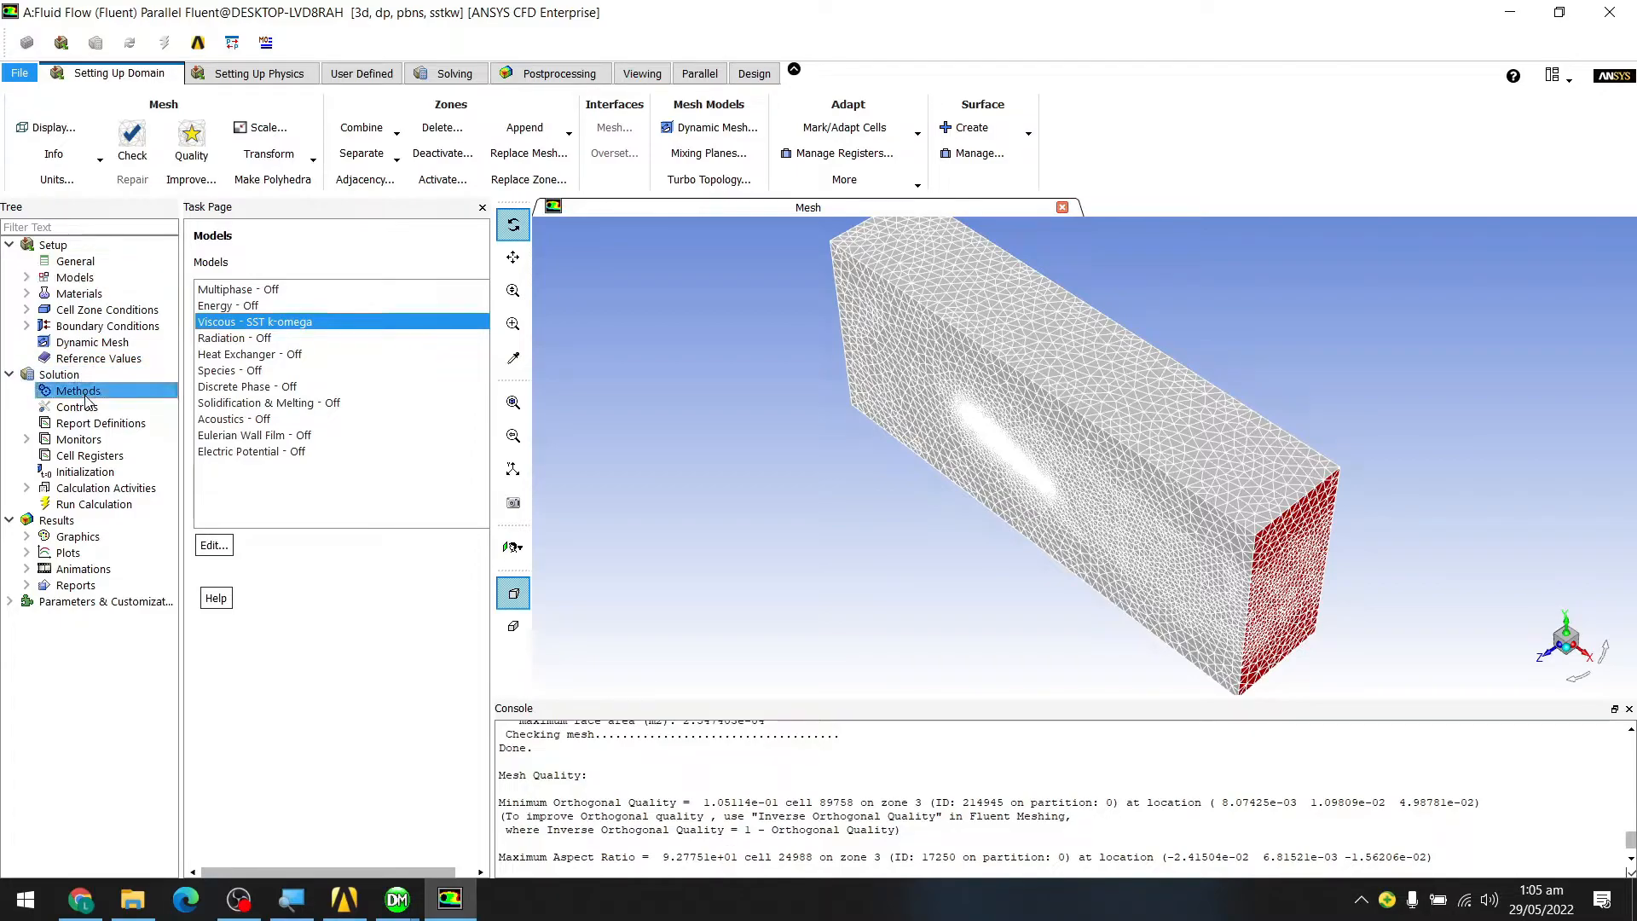
pyautogui.doubleClick(89, 325)
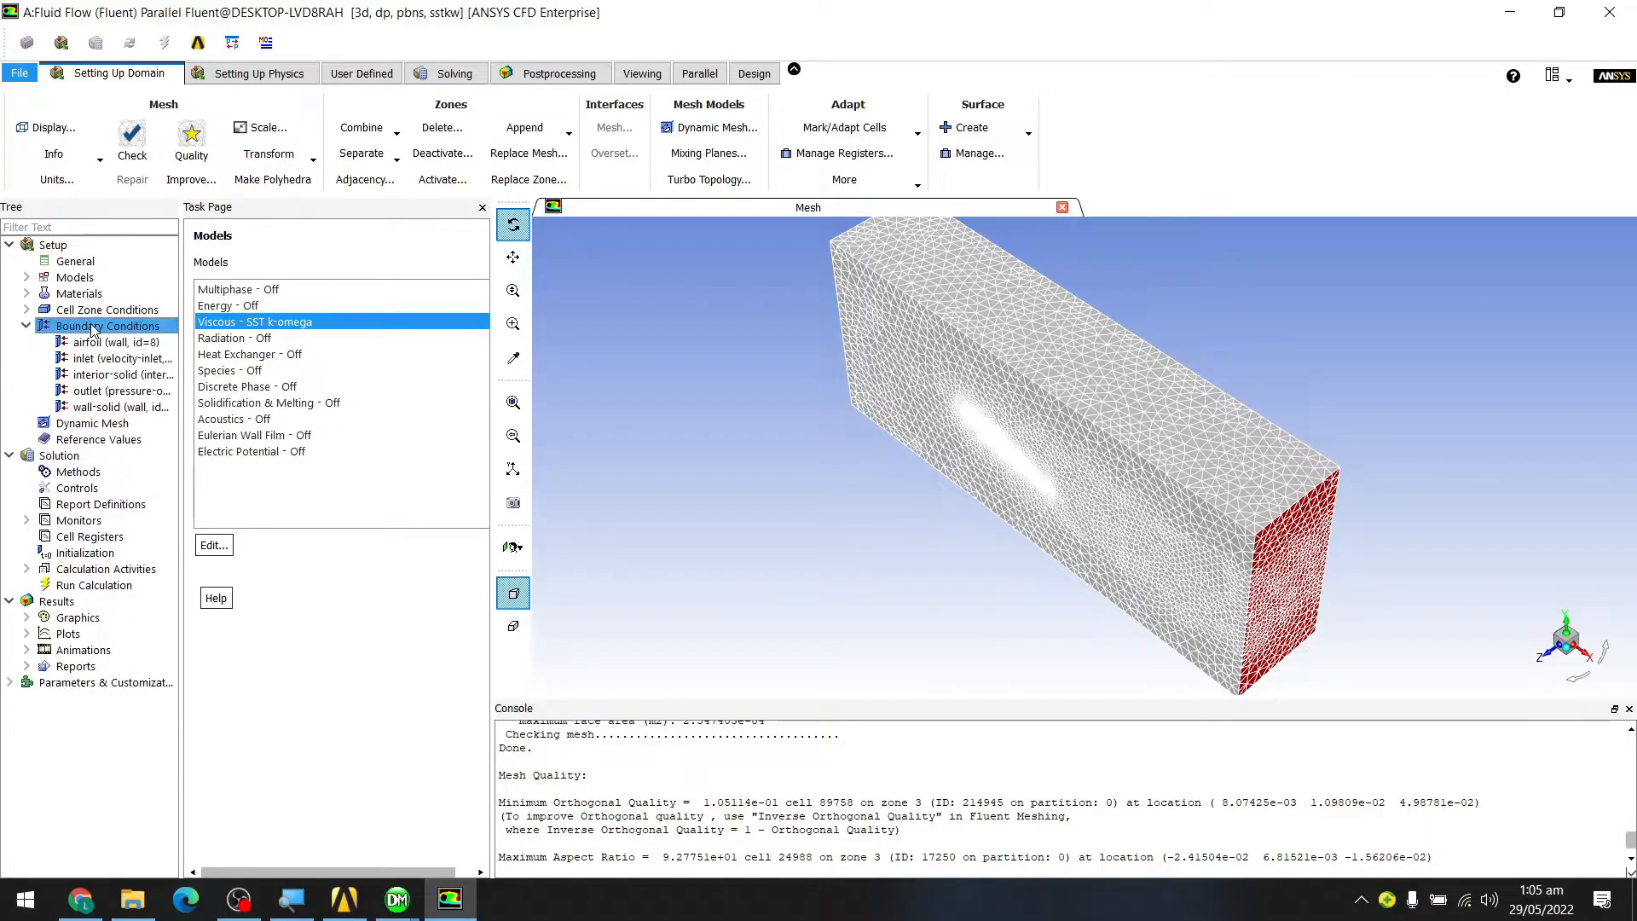
pyautogui.click(214, 305)
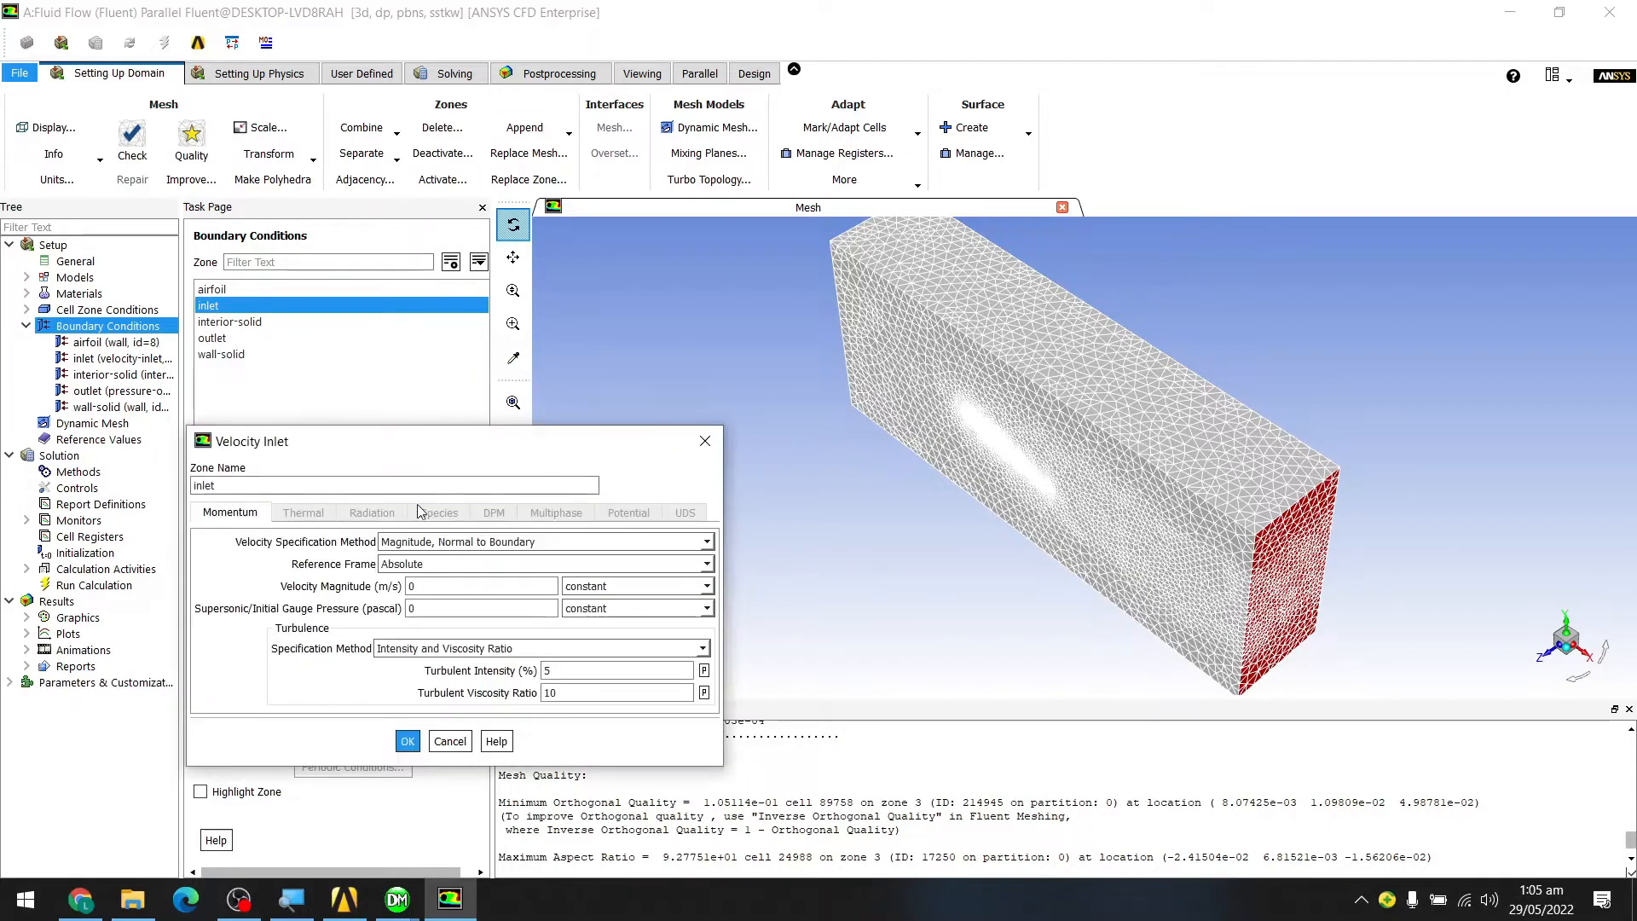
pyautogui.click(441, 585)
pyautogui.moveTo(440, 585); pyautogui.dragTo(410, 593)
pyautogui.click(257, 582)
pyautogui.click(412, 583)
pyautogui.moveTo(422, 585); pyautogui.dragTo(347, 582)
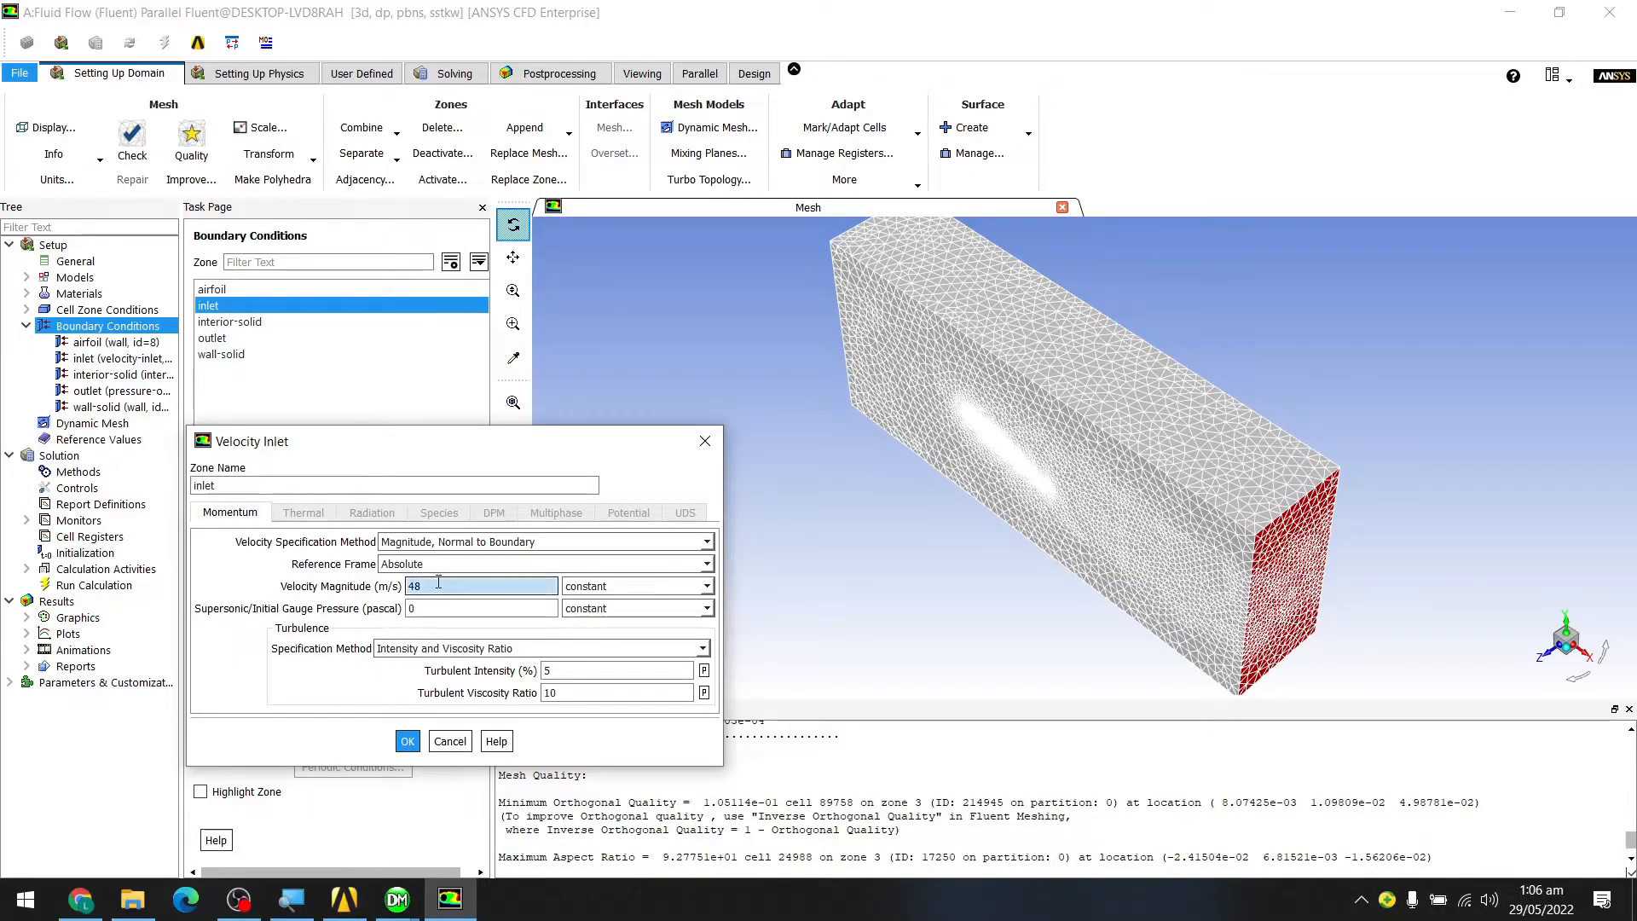
pyautogui.click(205, 597)
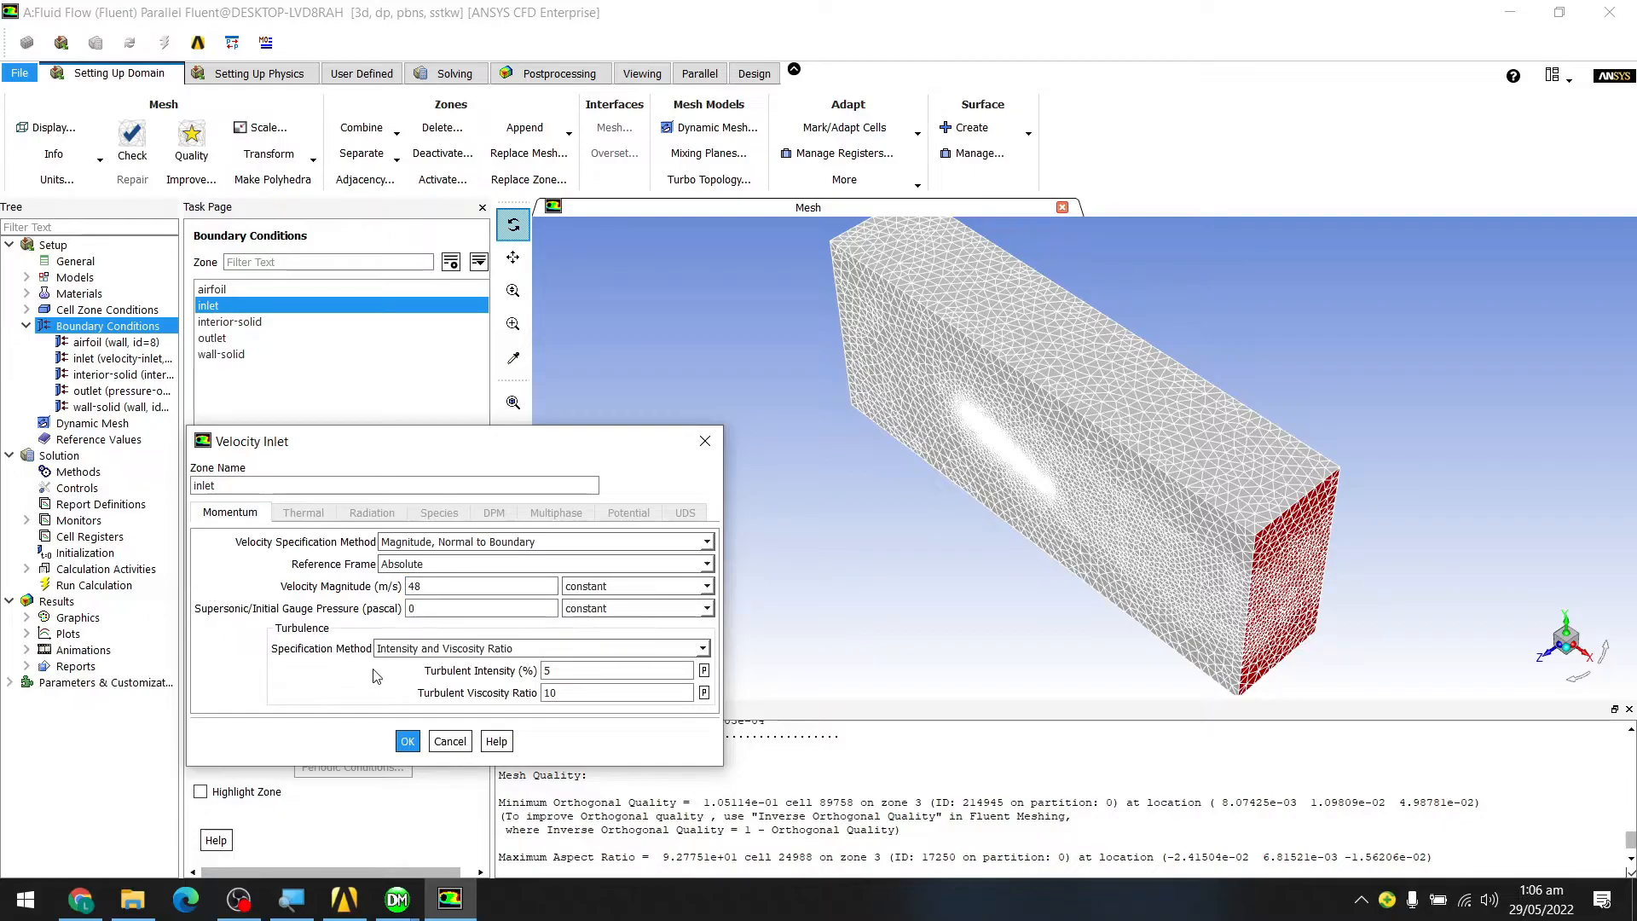
pyautogui.click(408, 741)
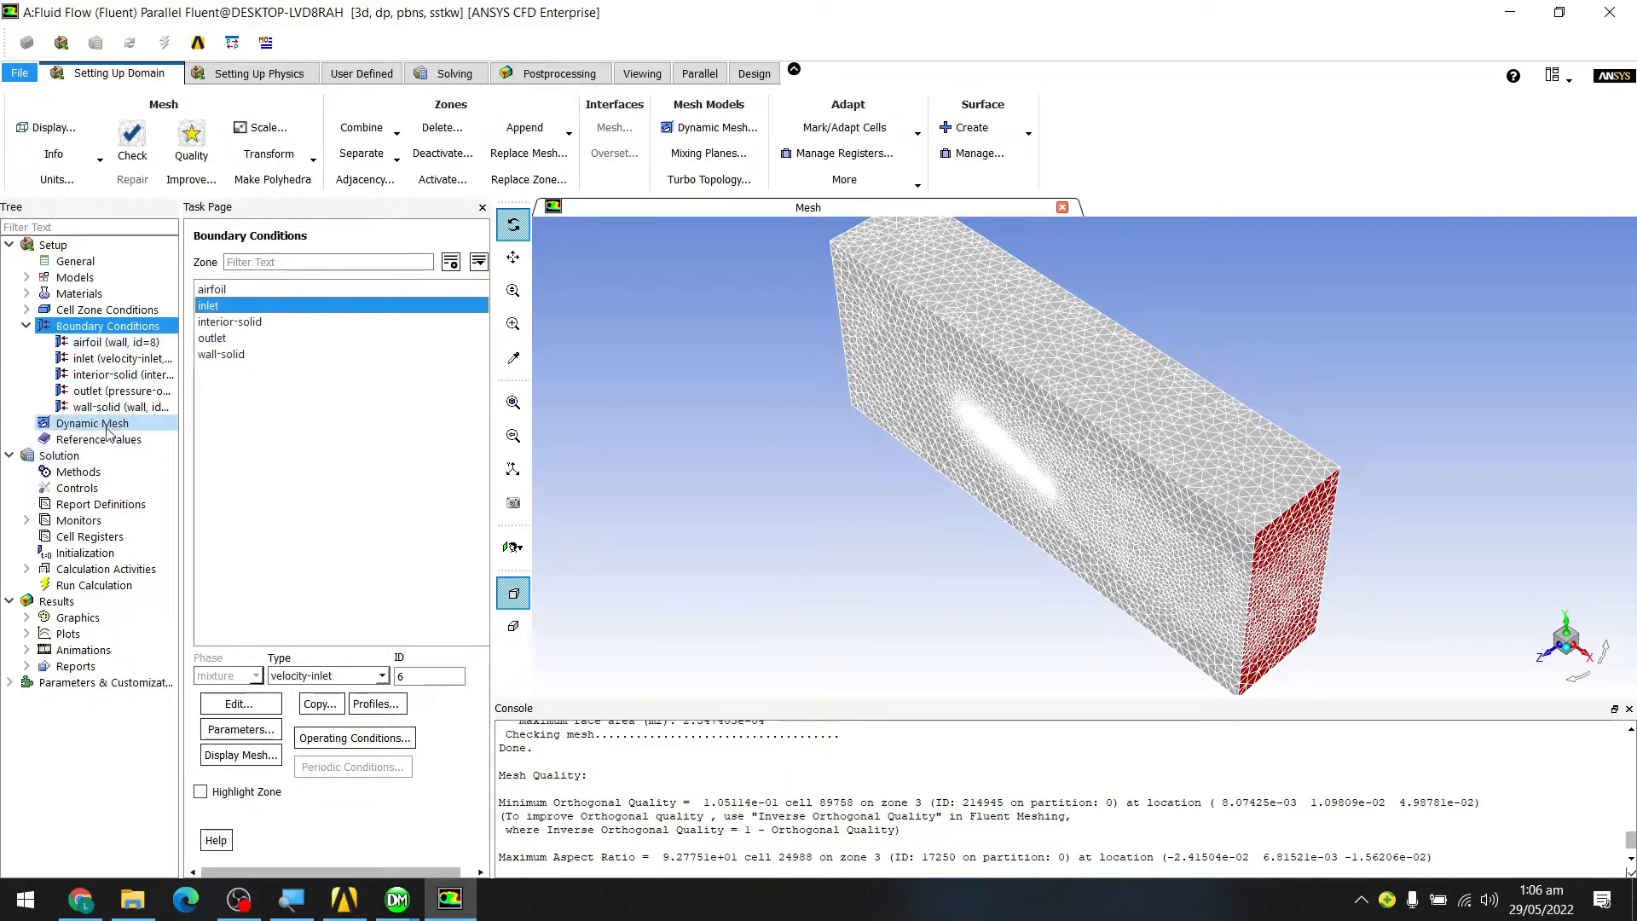
# - Change the pressure-velocity coupling scheme in the solution methods to Coupled
pyautogui.click(96, 472)
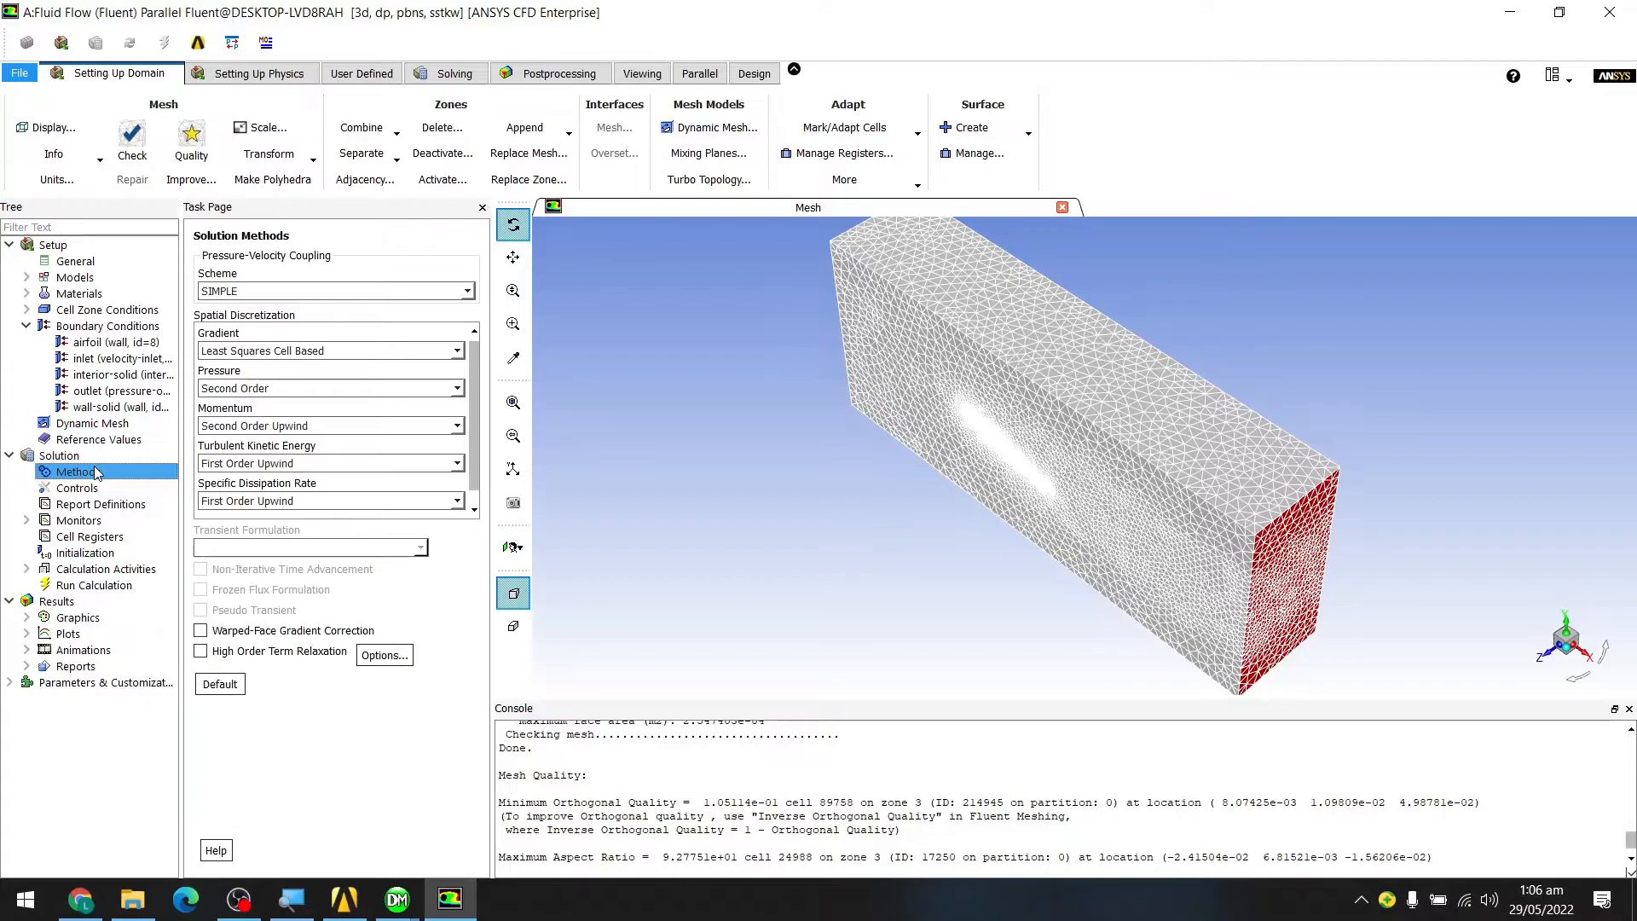
pyautogui.click(465, 292)
pyautogui.click(367, 348)
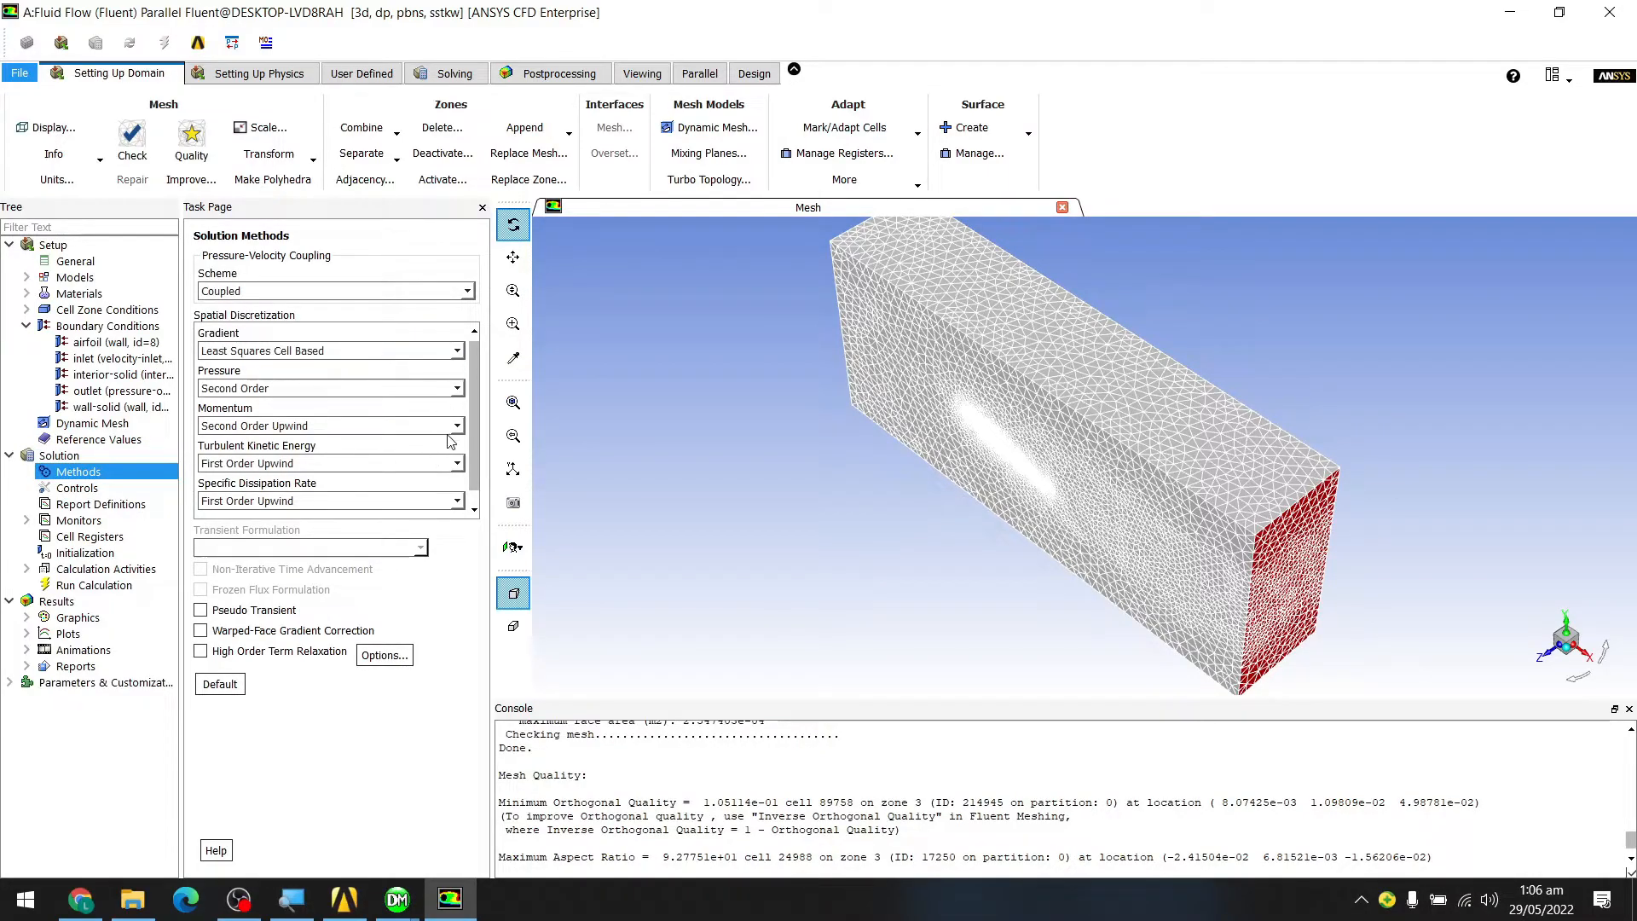
# - Set turbulent kinetic energy and specific dissipation rate to Second Order Upwind and enable Pseudo Transient
pyautogui.click(457, 464)
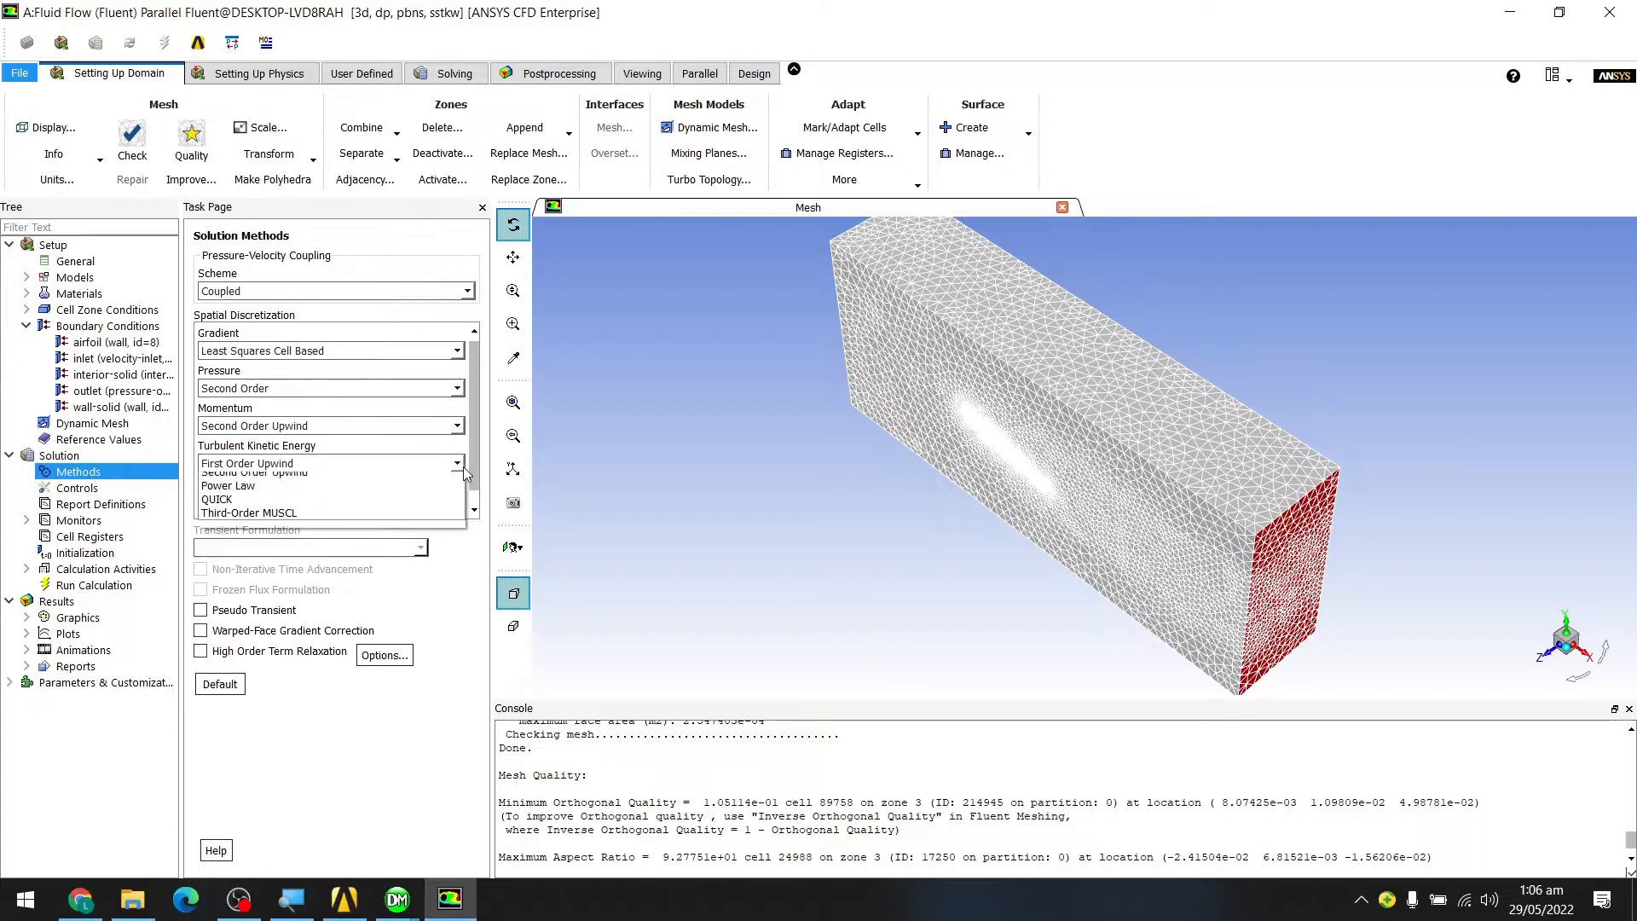
pyautogui.click(416, 492)
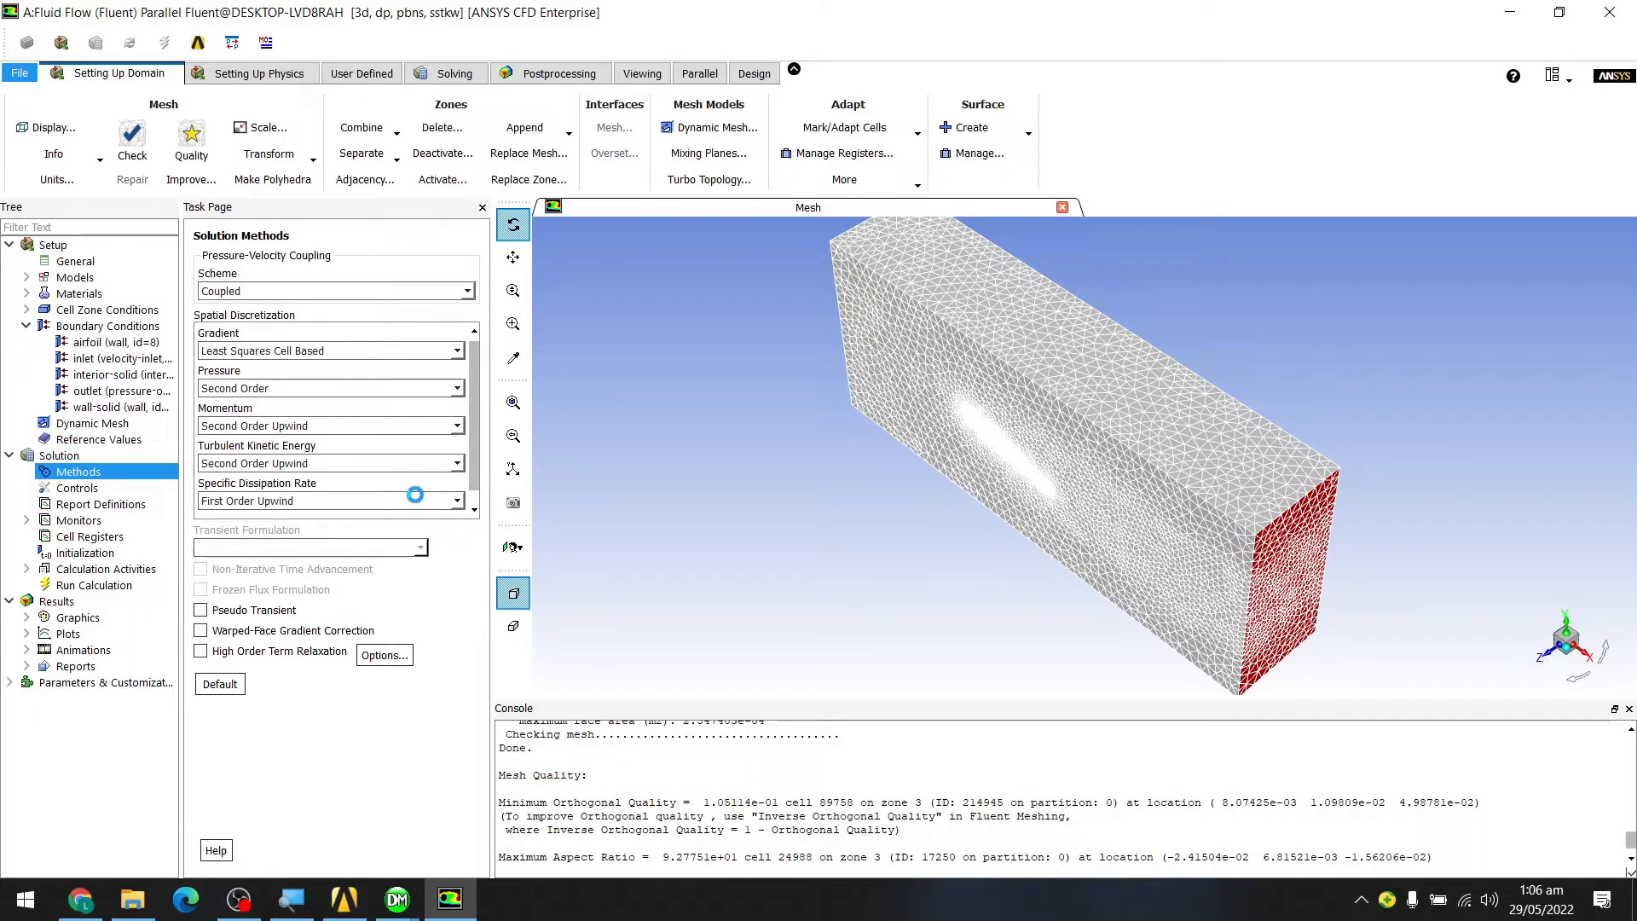
pyautogui.click(462, 500)
pyautogui.click(417, 531)
pyautogui.click(248, 611)
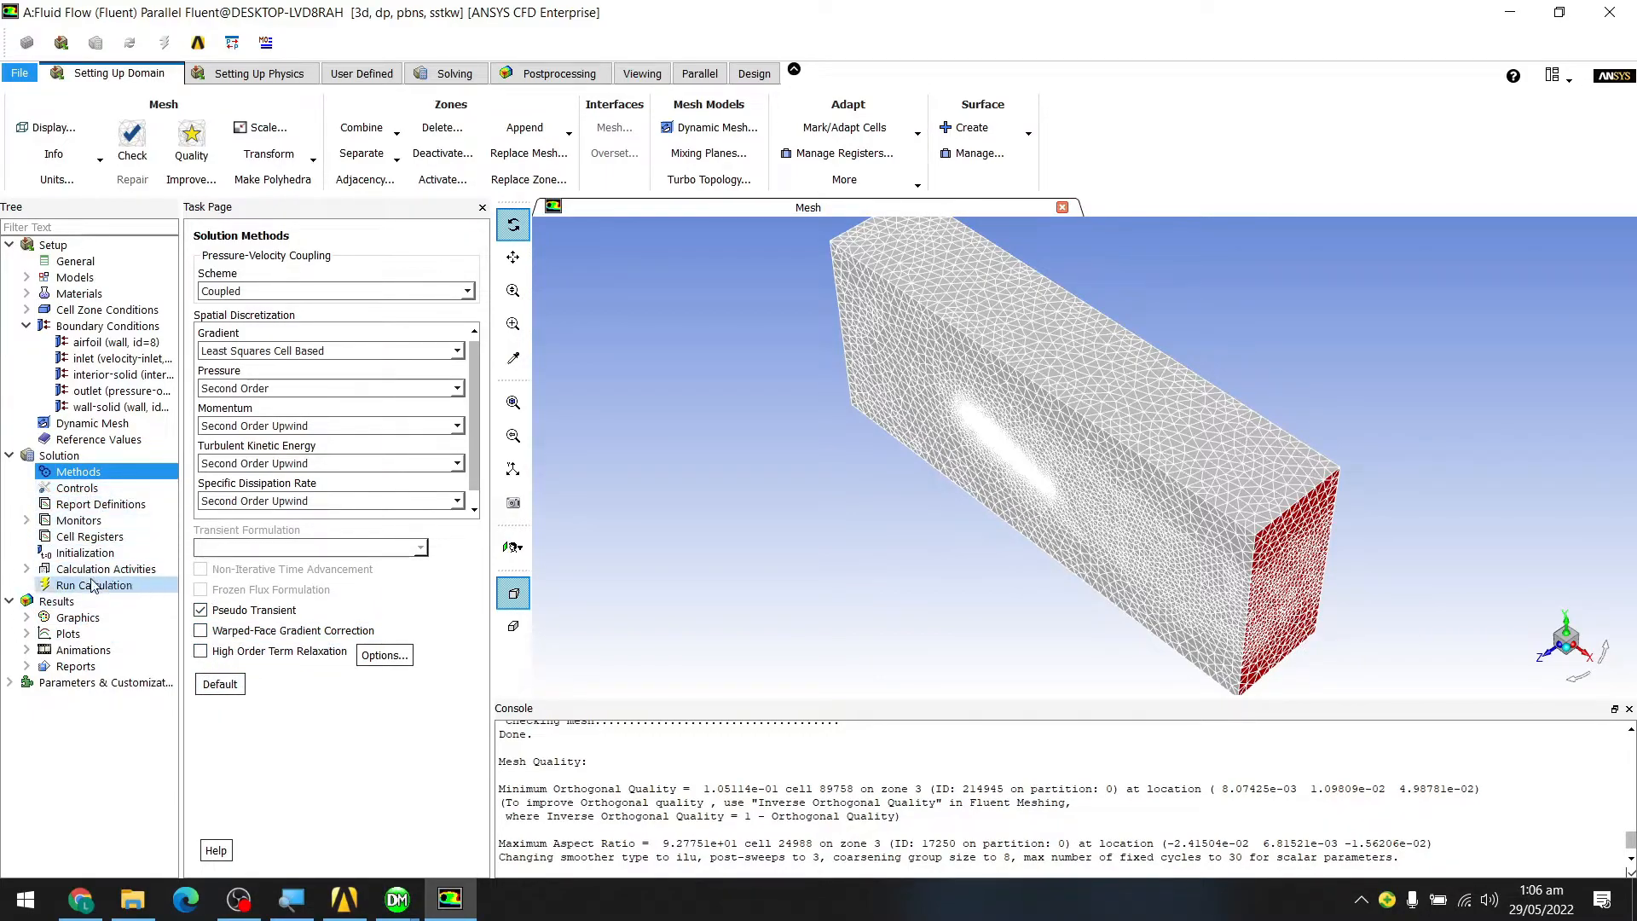
# - Start a new lift report definition with Lift Force as the report output type
pyautogui.click(93, 506)
pyautogui.doubleClick(92, 506)
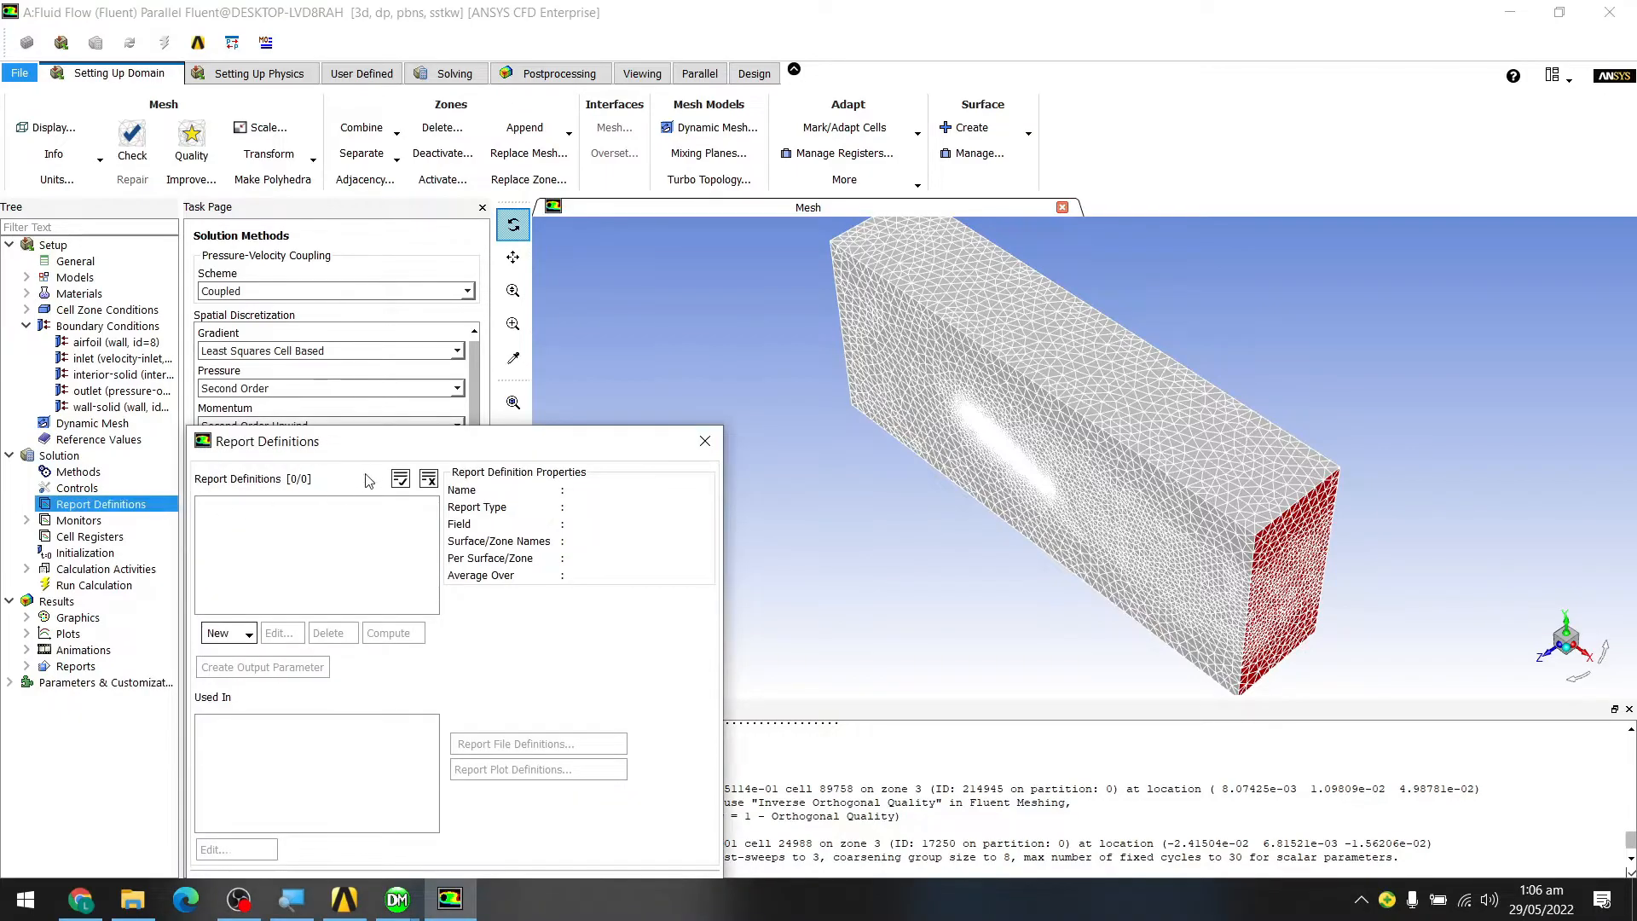
pyautogui.moveTo(406, 440); pyautogui.dragTo(789, 274)
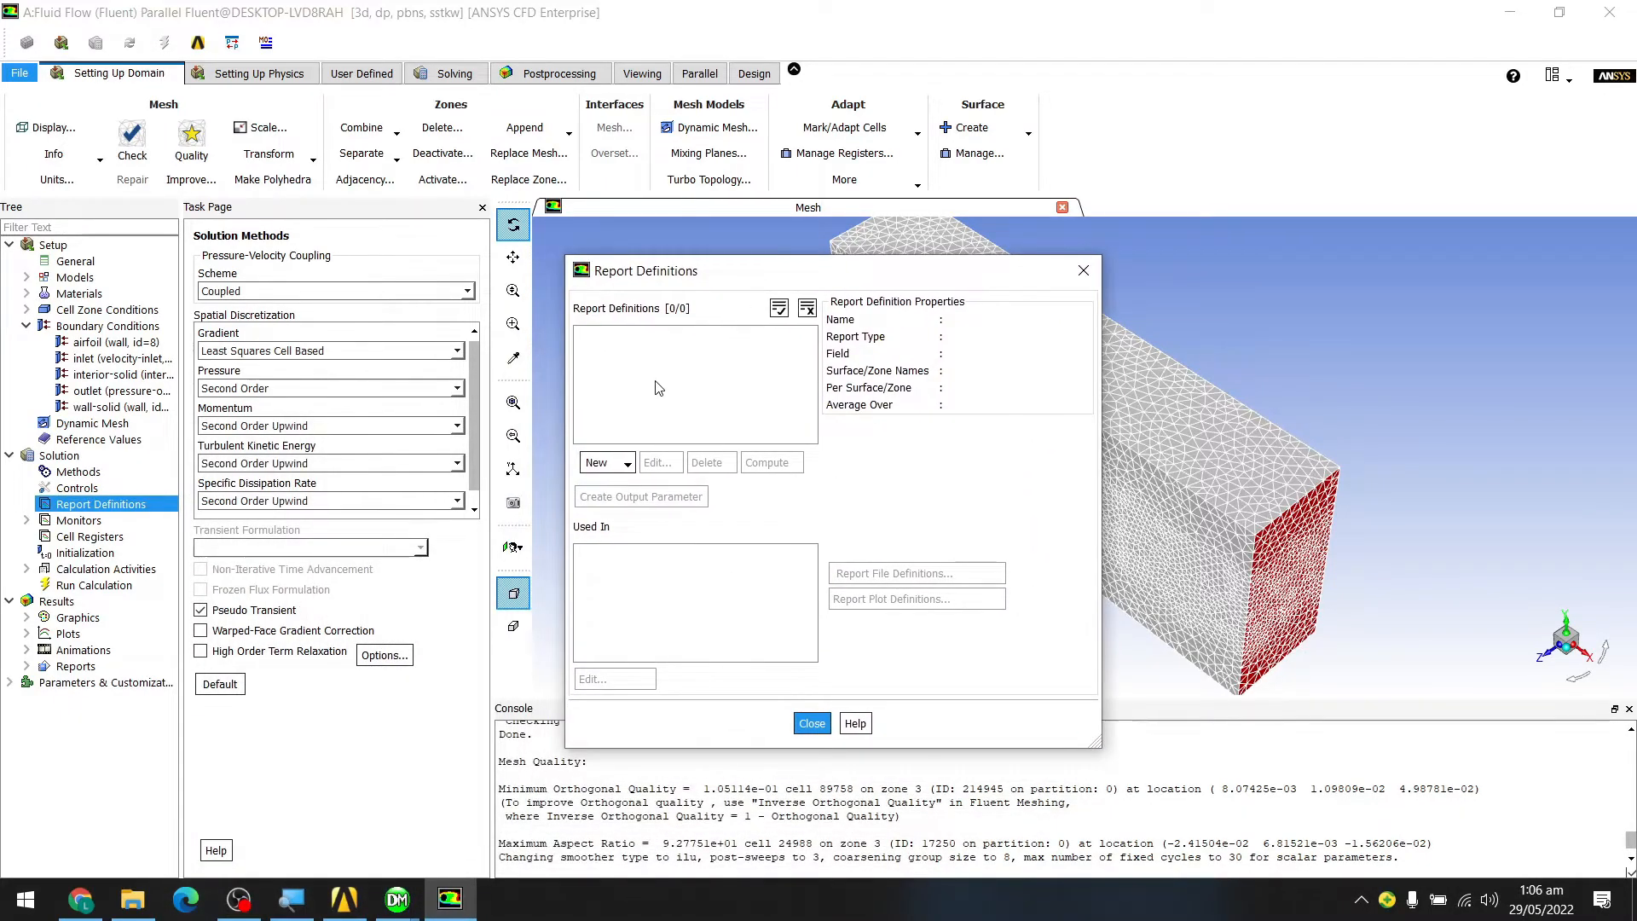
pyautogui.click(627, 460)
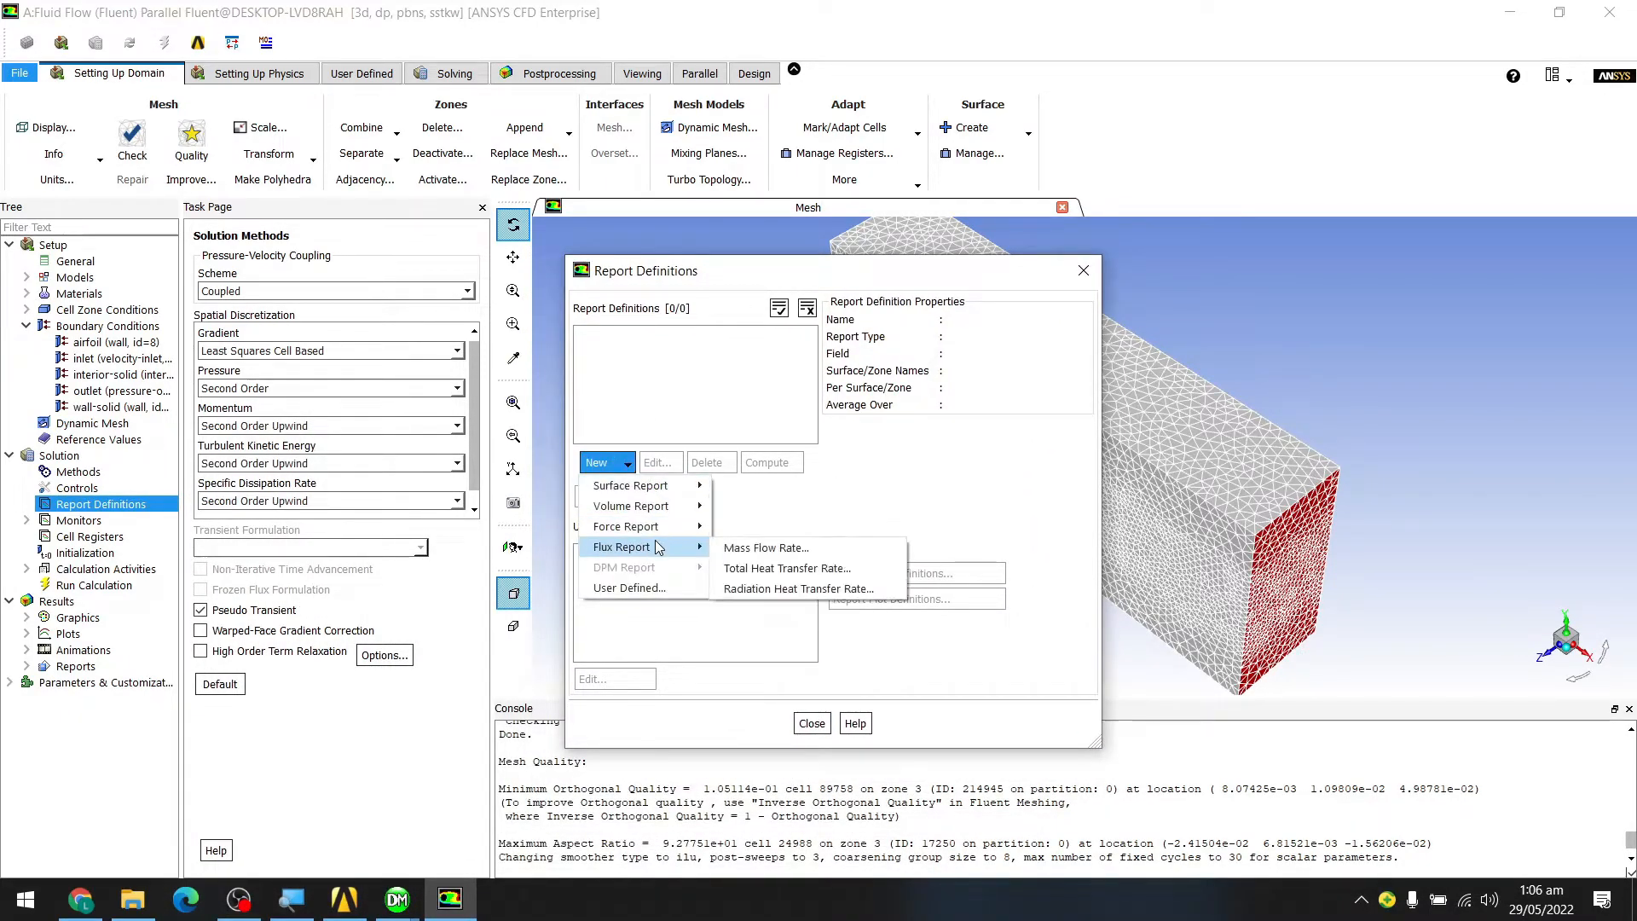
pyautogui.moveTo(669, 528)
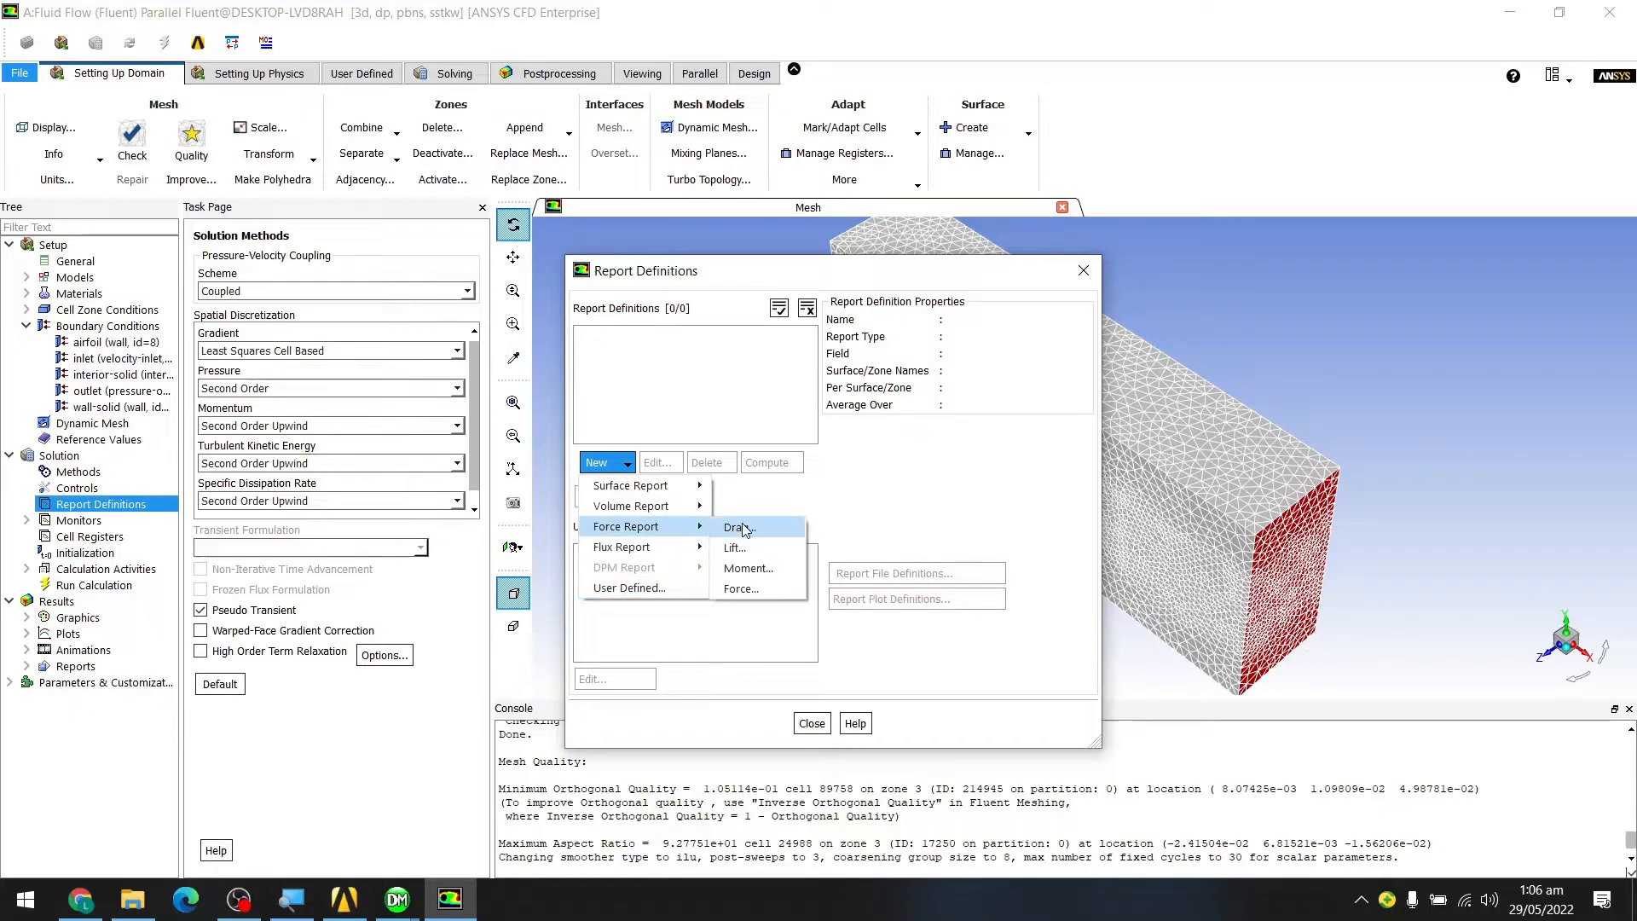
pyautogui.click(742, 550)
pyautogui.moveTo(450, 445); pyautogui.dragTo(674, 208)
pyautogui.click(716, 297)
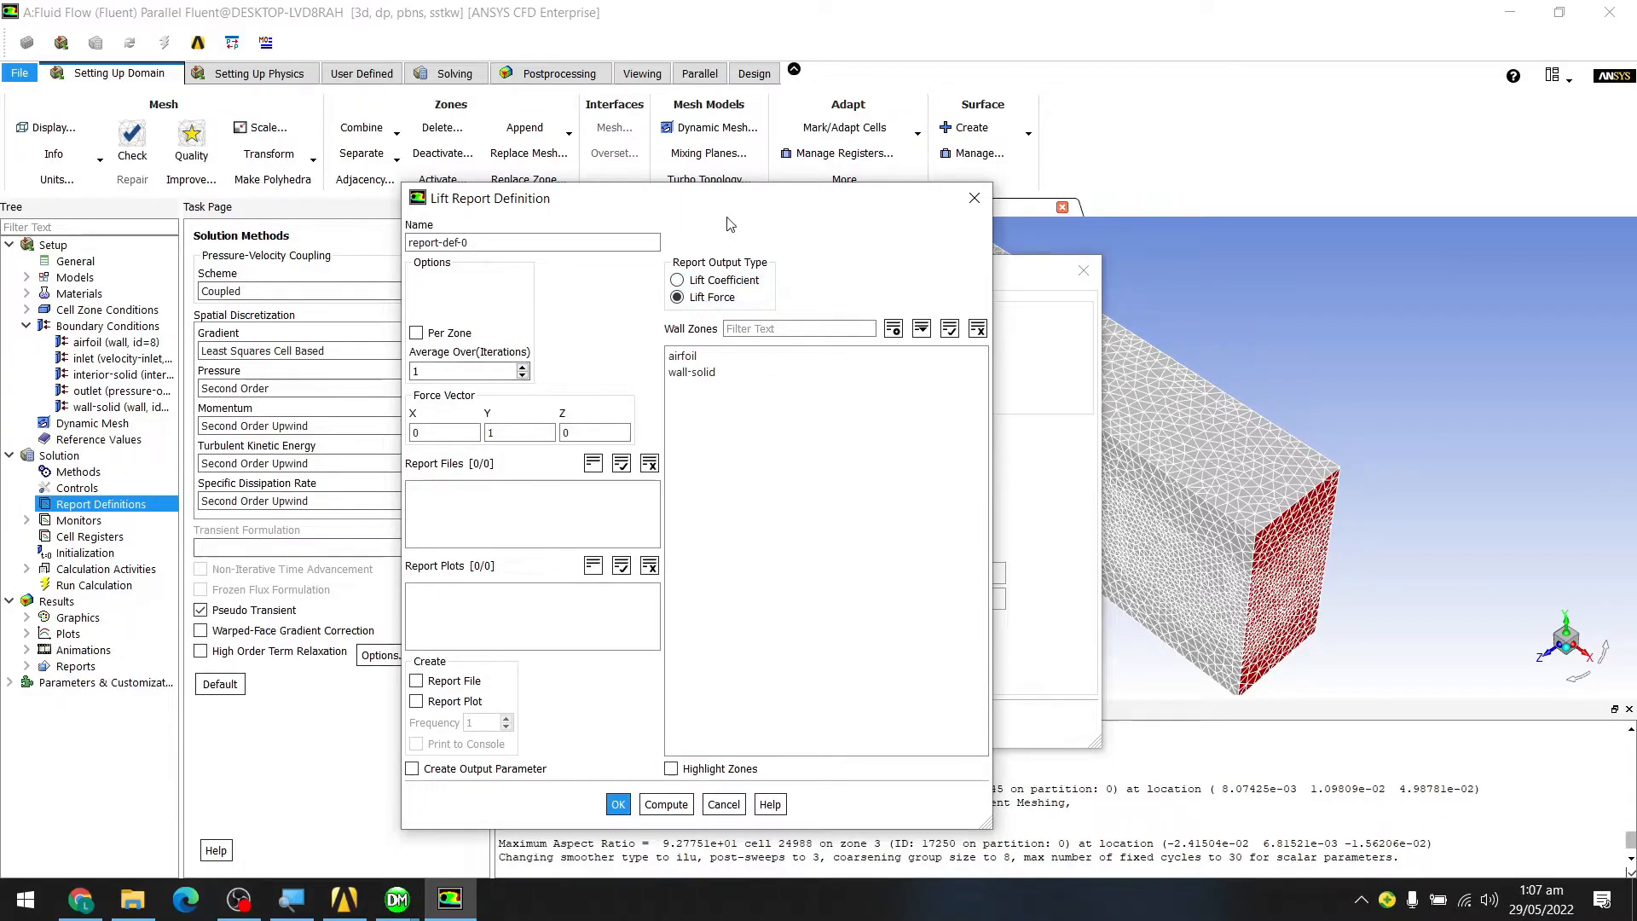
# - Assign the airfoil wall zone to the lift report and create it with a report file and report plot
pyautogui.moveTo(729, 197); pyautogui.dragTo(802, 159)
pyautogui.click(760, 317)
pyautogui.click(761, 317)
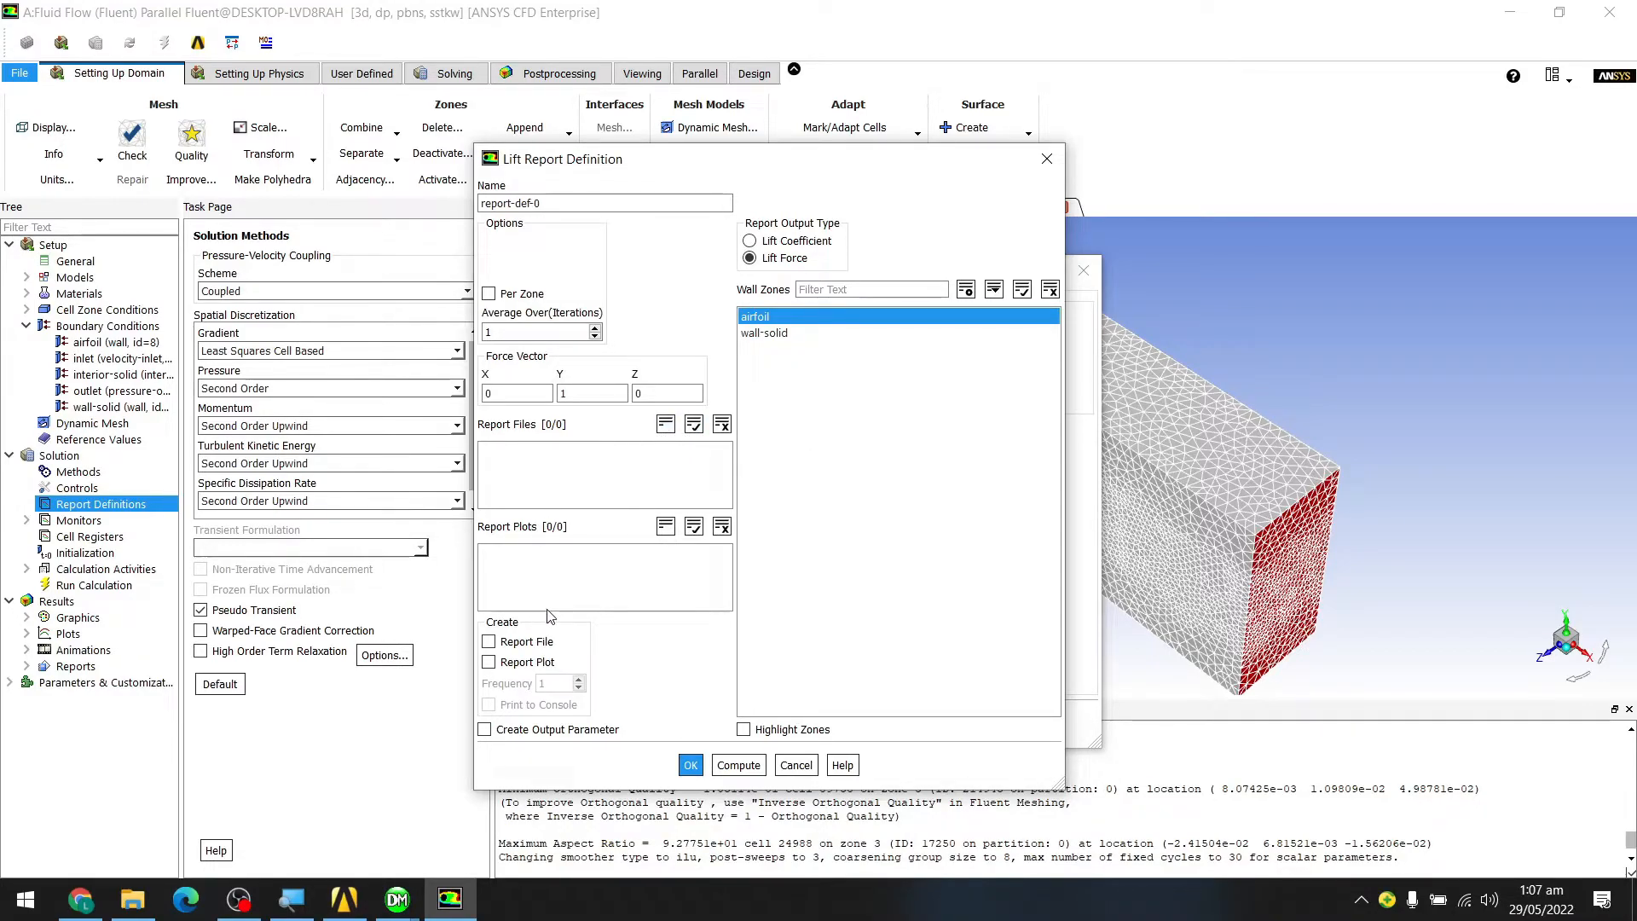
pyautogui.click(491, 642)
pyautogui.click(503, 662)
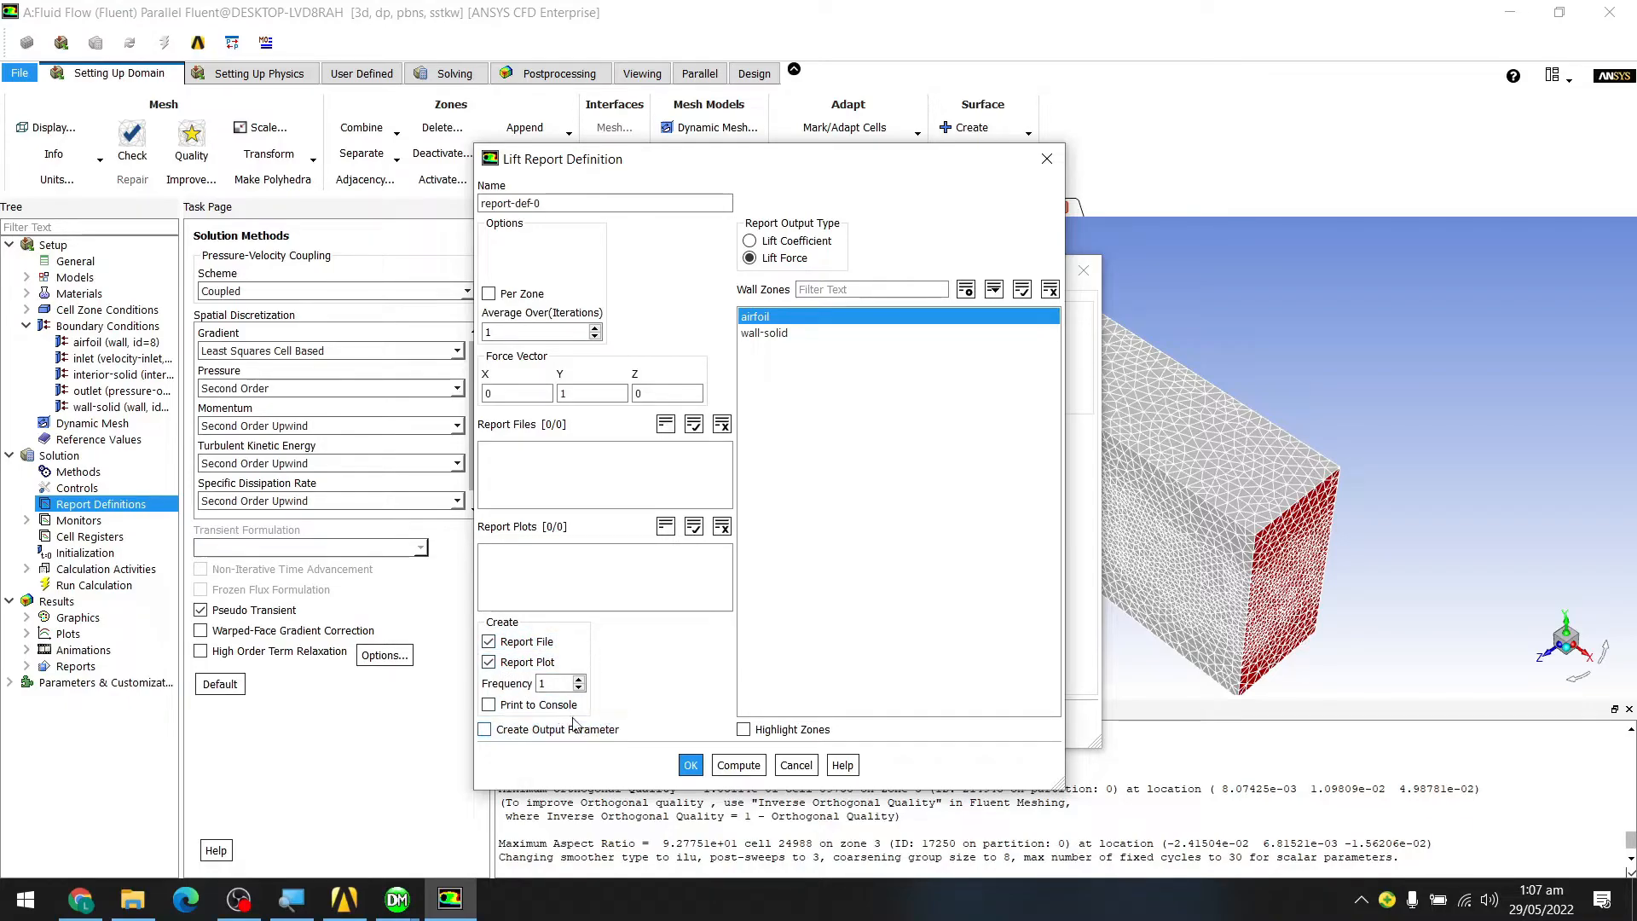
pyautogui.click(679, 765)
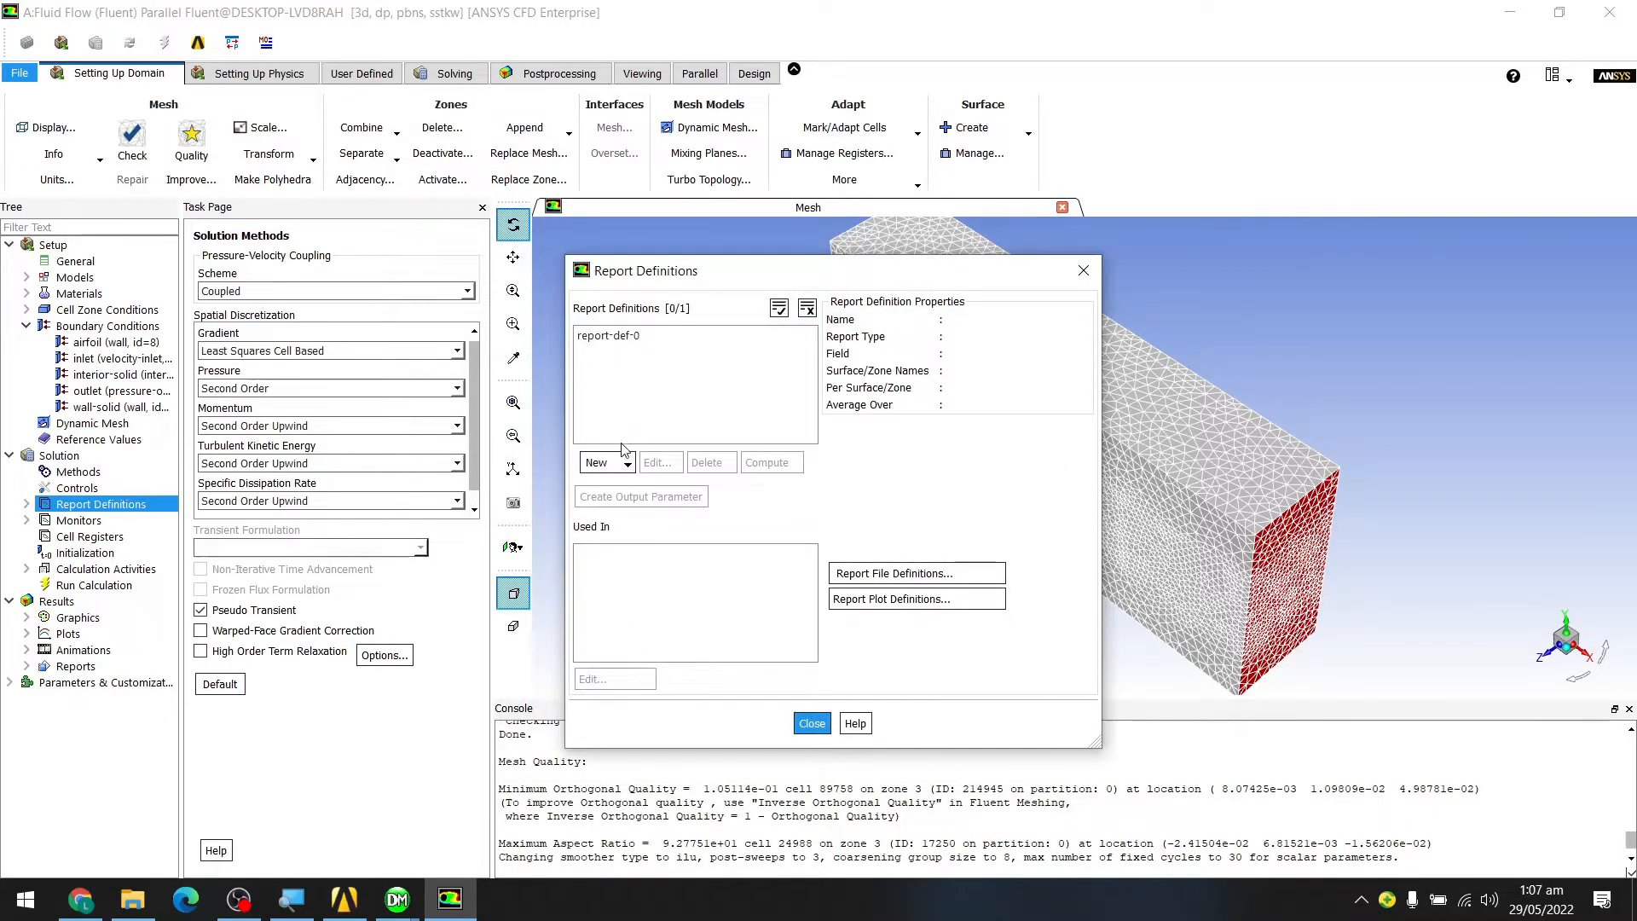
# - Check the properties of the existing report definition and start a new drag force report definition
pyautogui.click(616, 462)
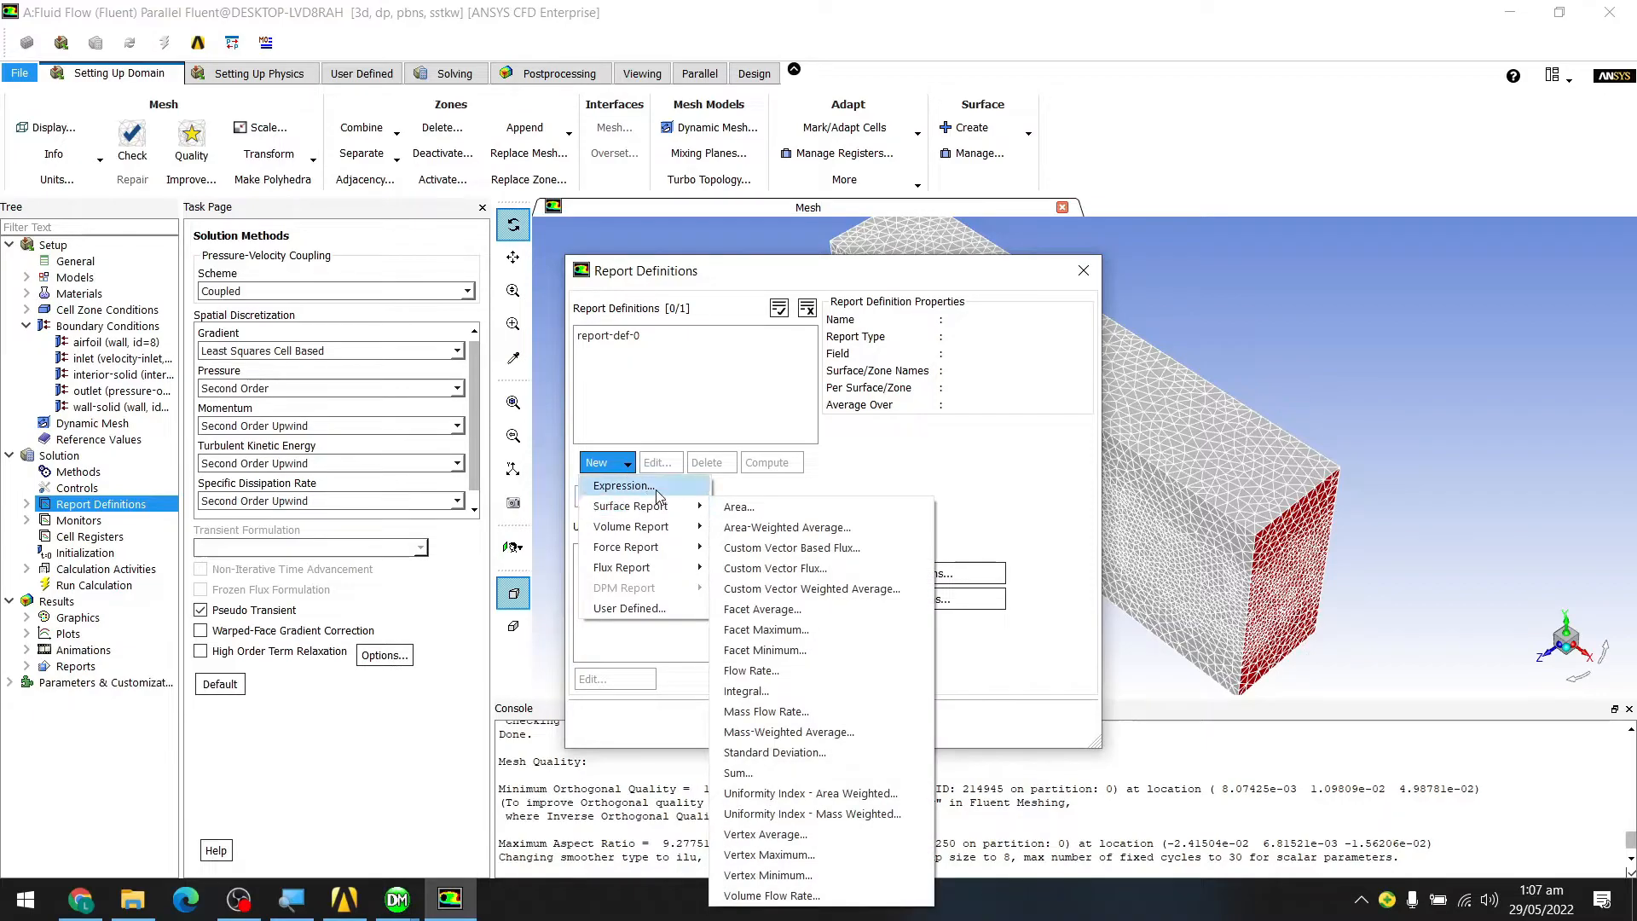
pyautogui.moveTo(665, 547)
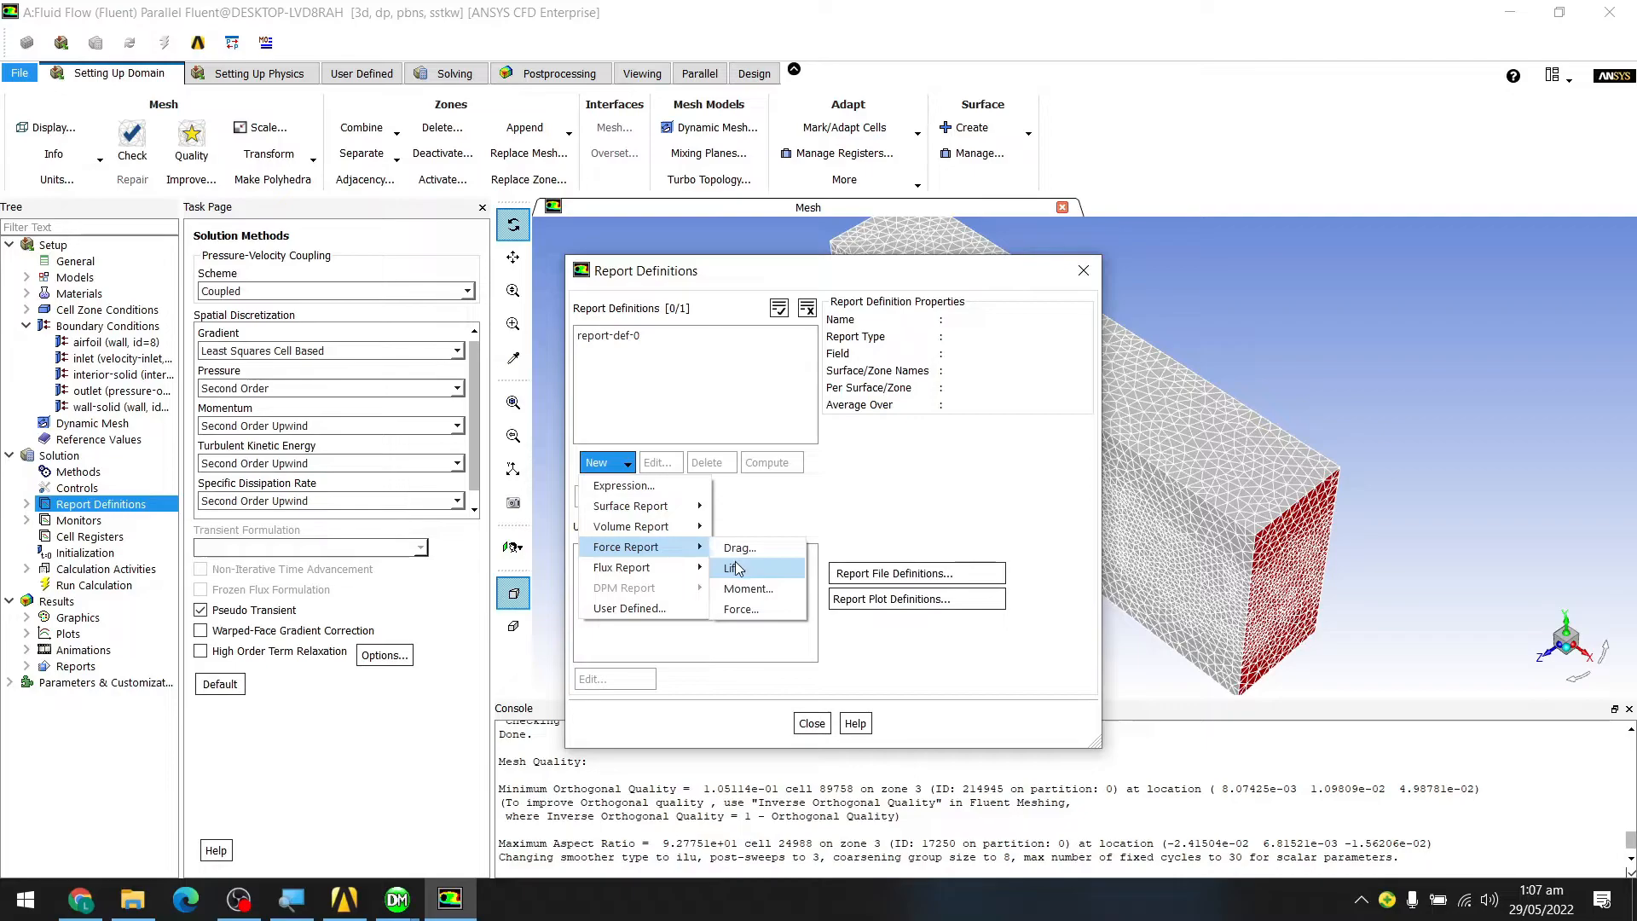
pyautogui.click(635, 344)
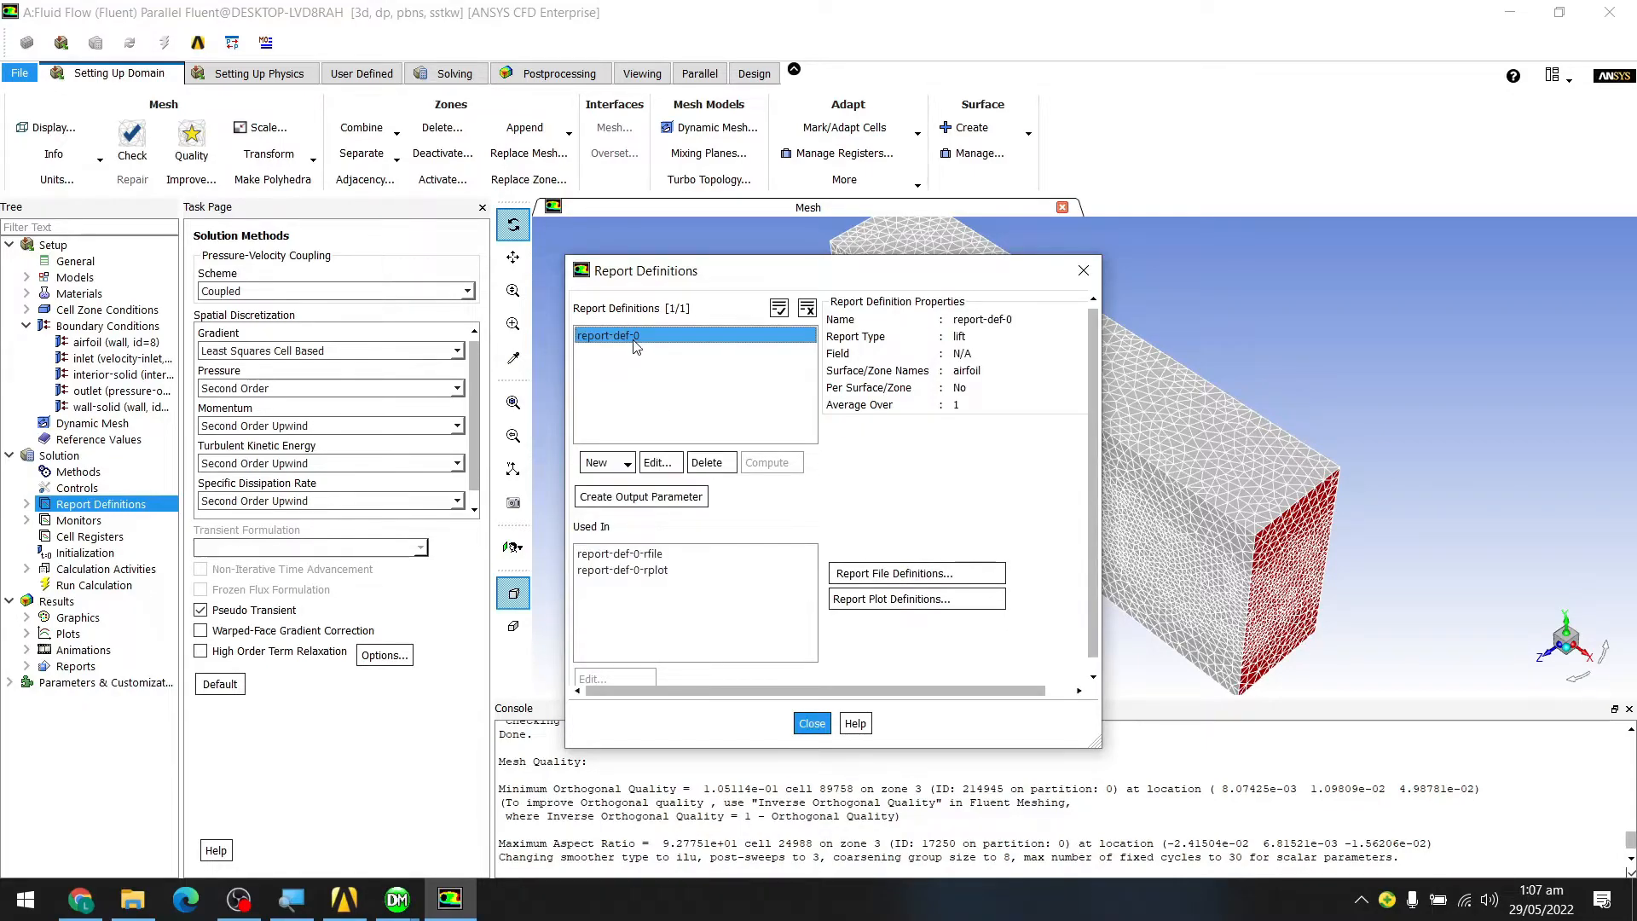
pyautogui.click(622, 462)
pyautogui.moveTo(687, 509)
pyautogui.moveTo(673, 546)
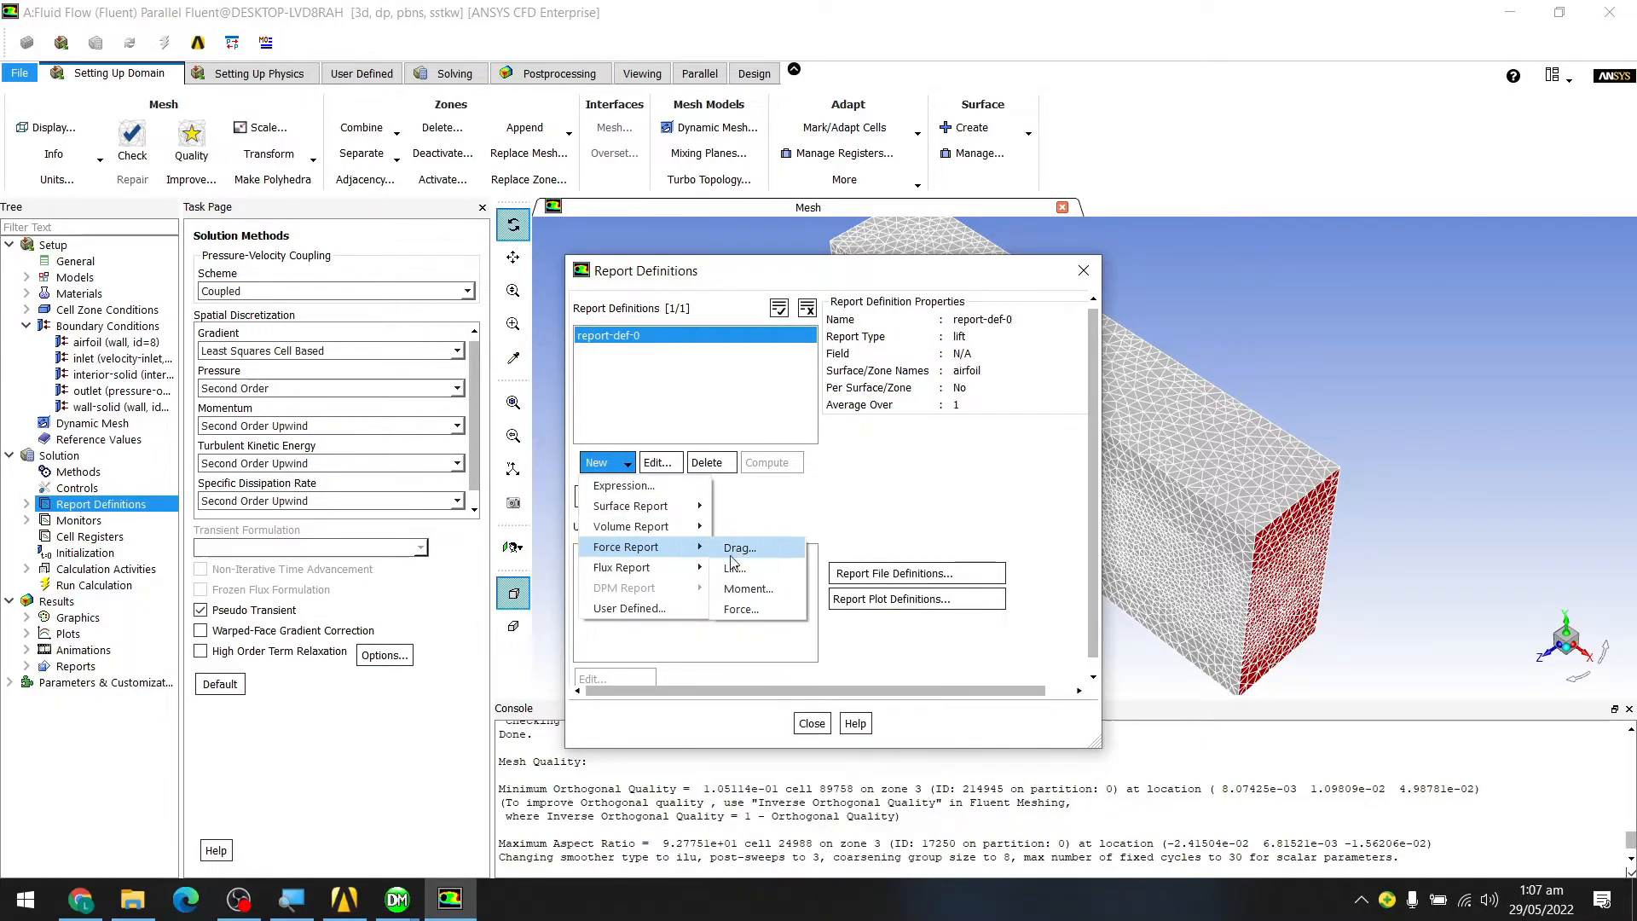
pyautogui.click(741, 548)
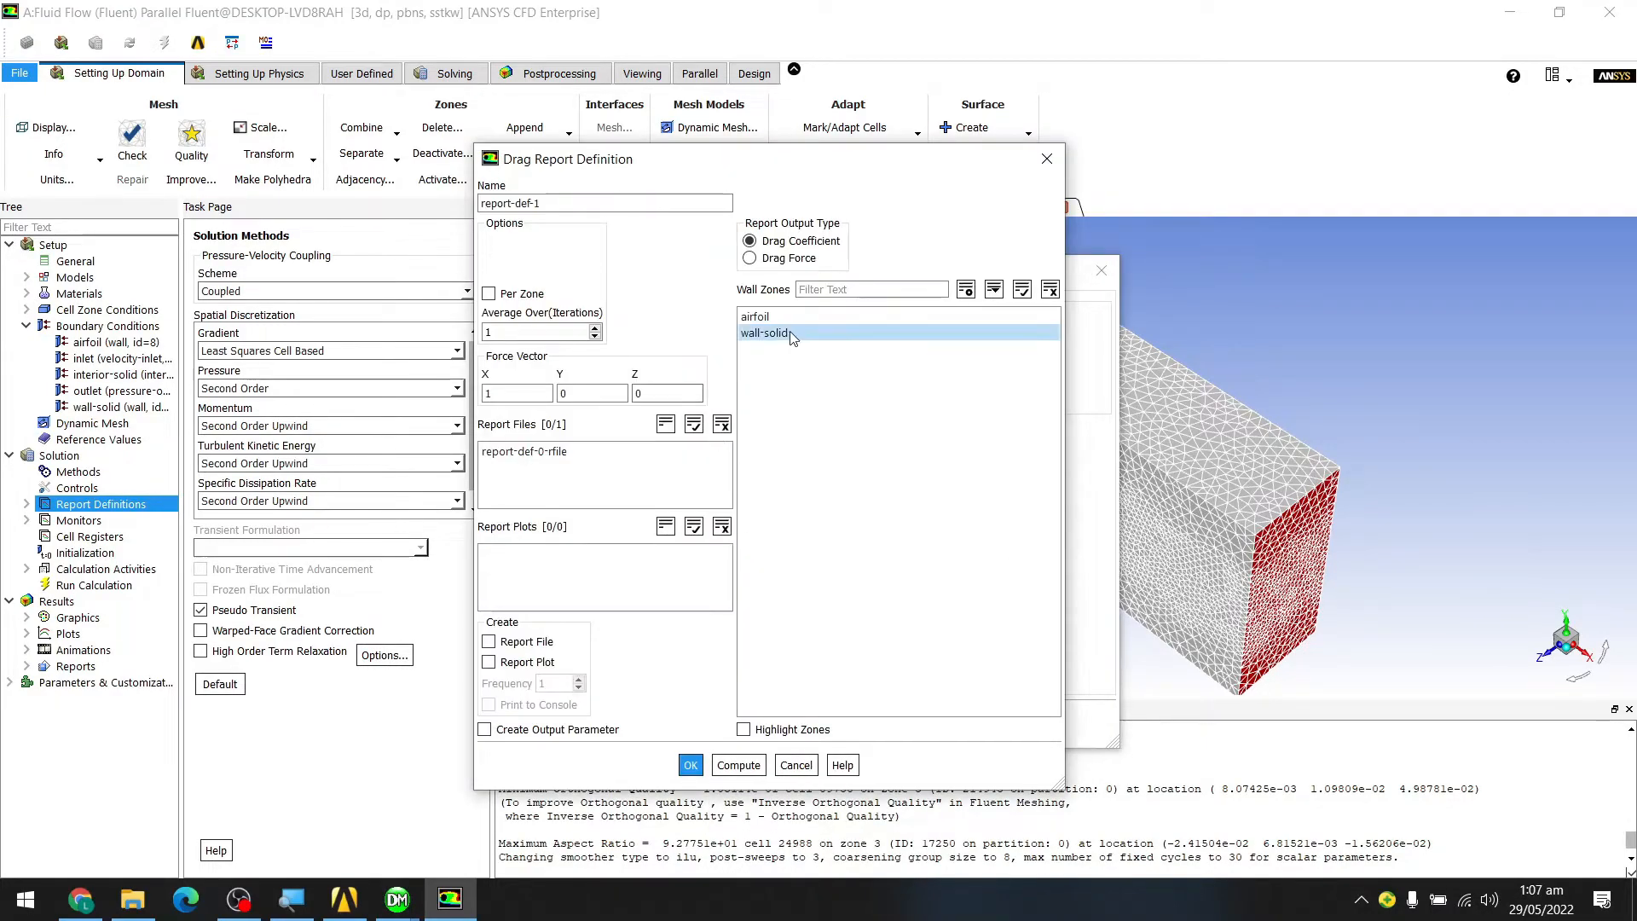
# - Assign the airfoil wall zone to the drag report and create it with a report file and report plot, closing the report definitions
pyautogui.click(755, 316)
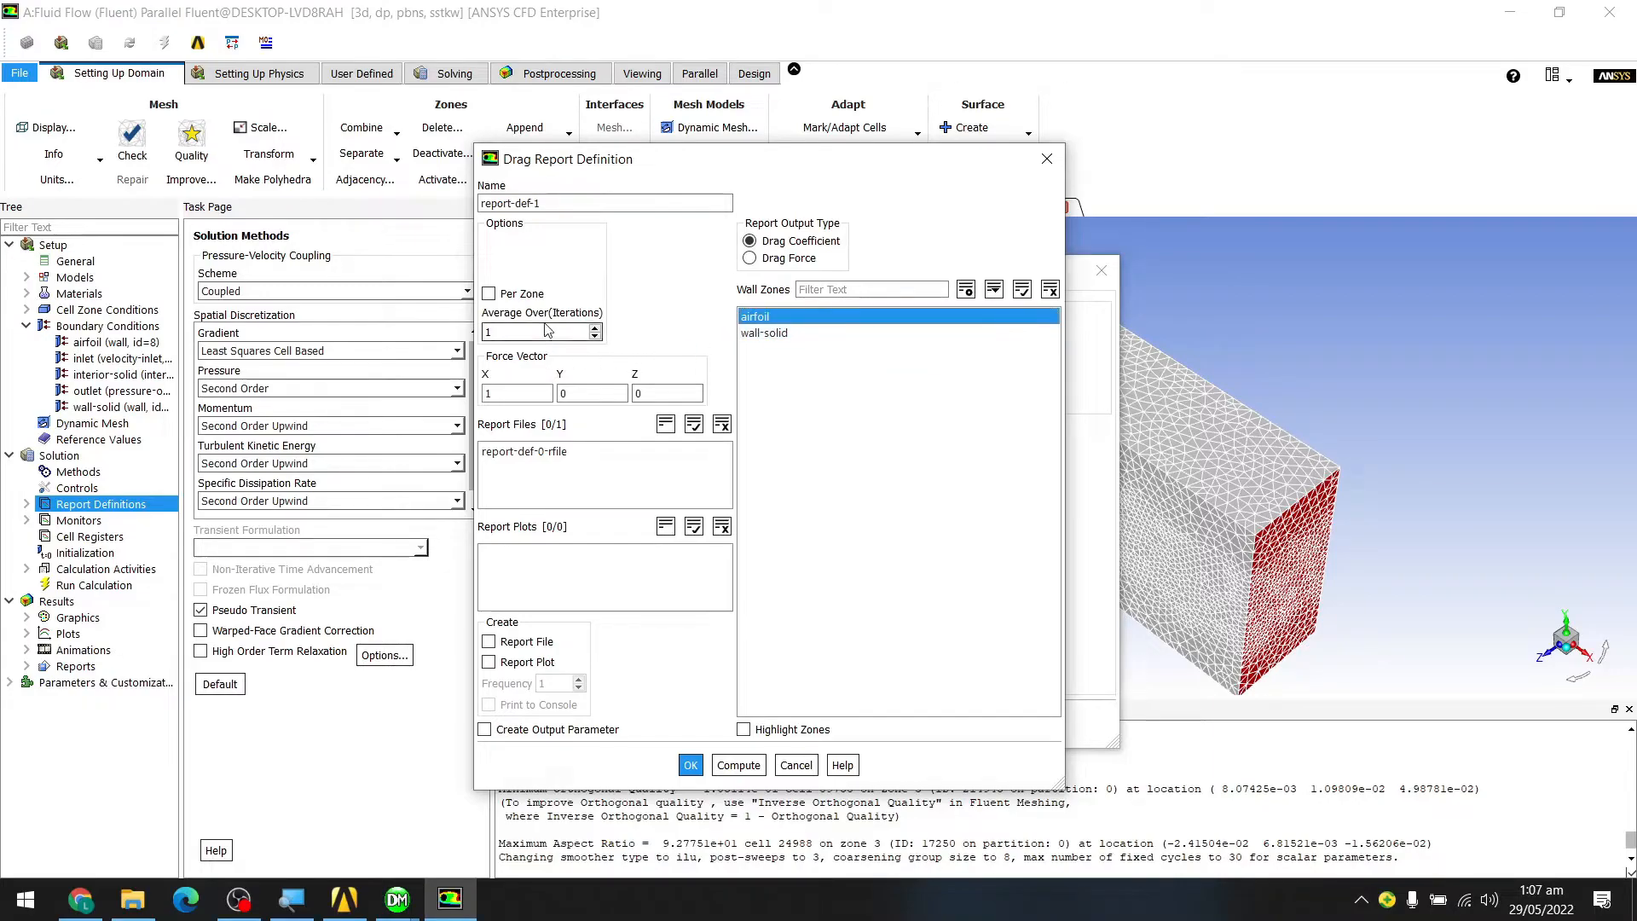
pyautogui.click(511, 645)
pyautogui.click(489, 662)
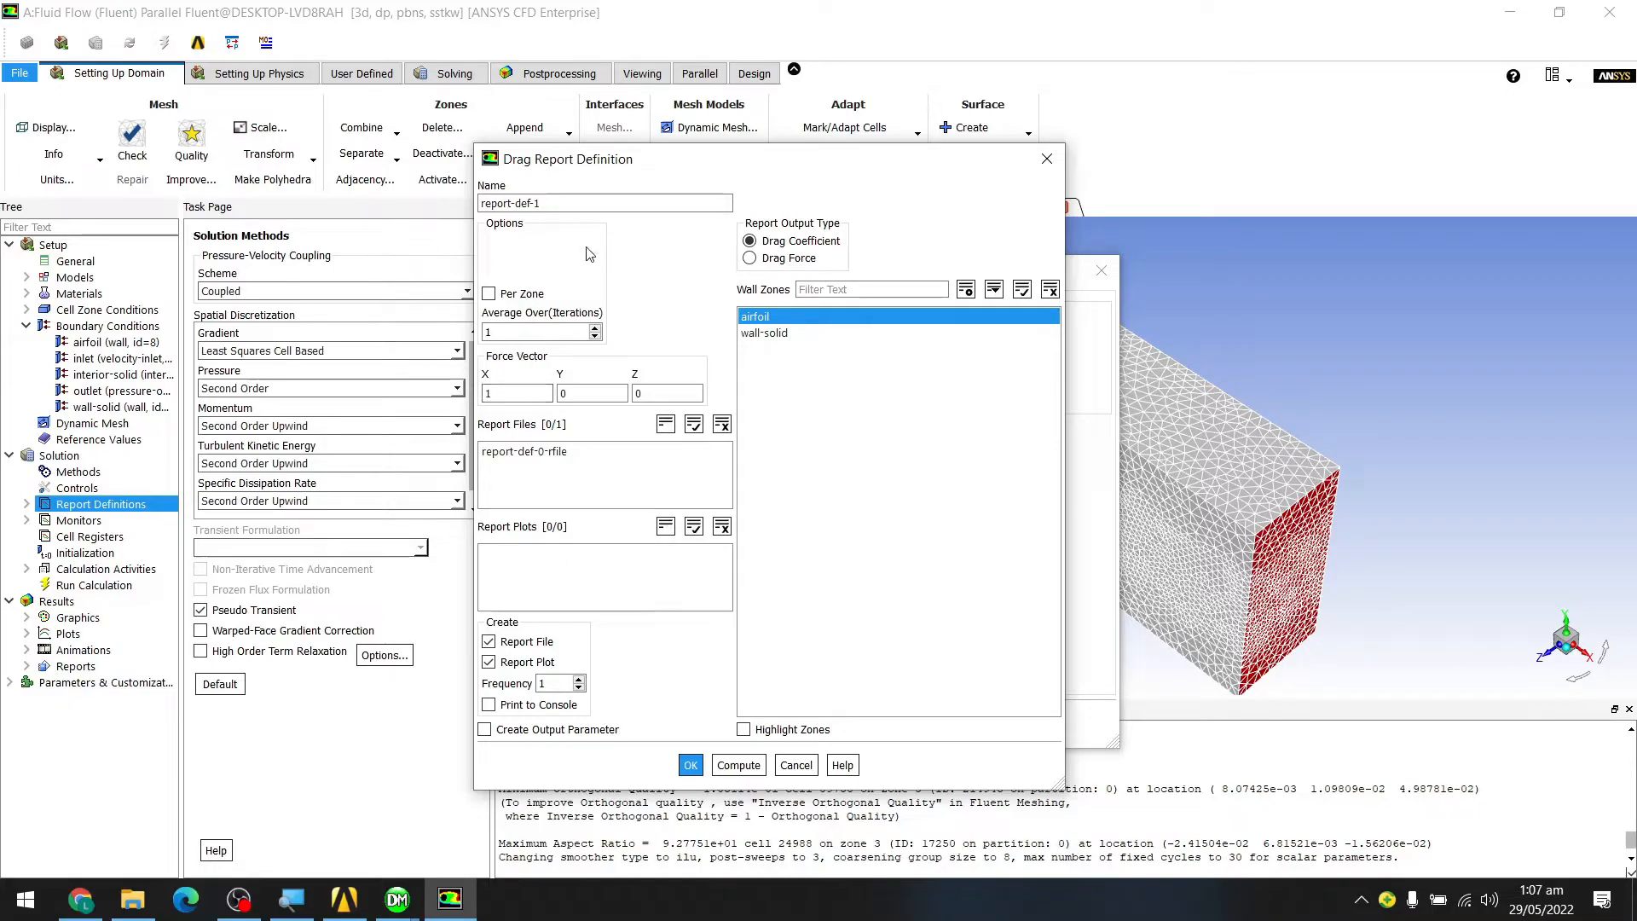
pyautogui.click(690, 766)
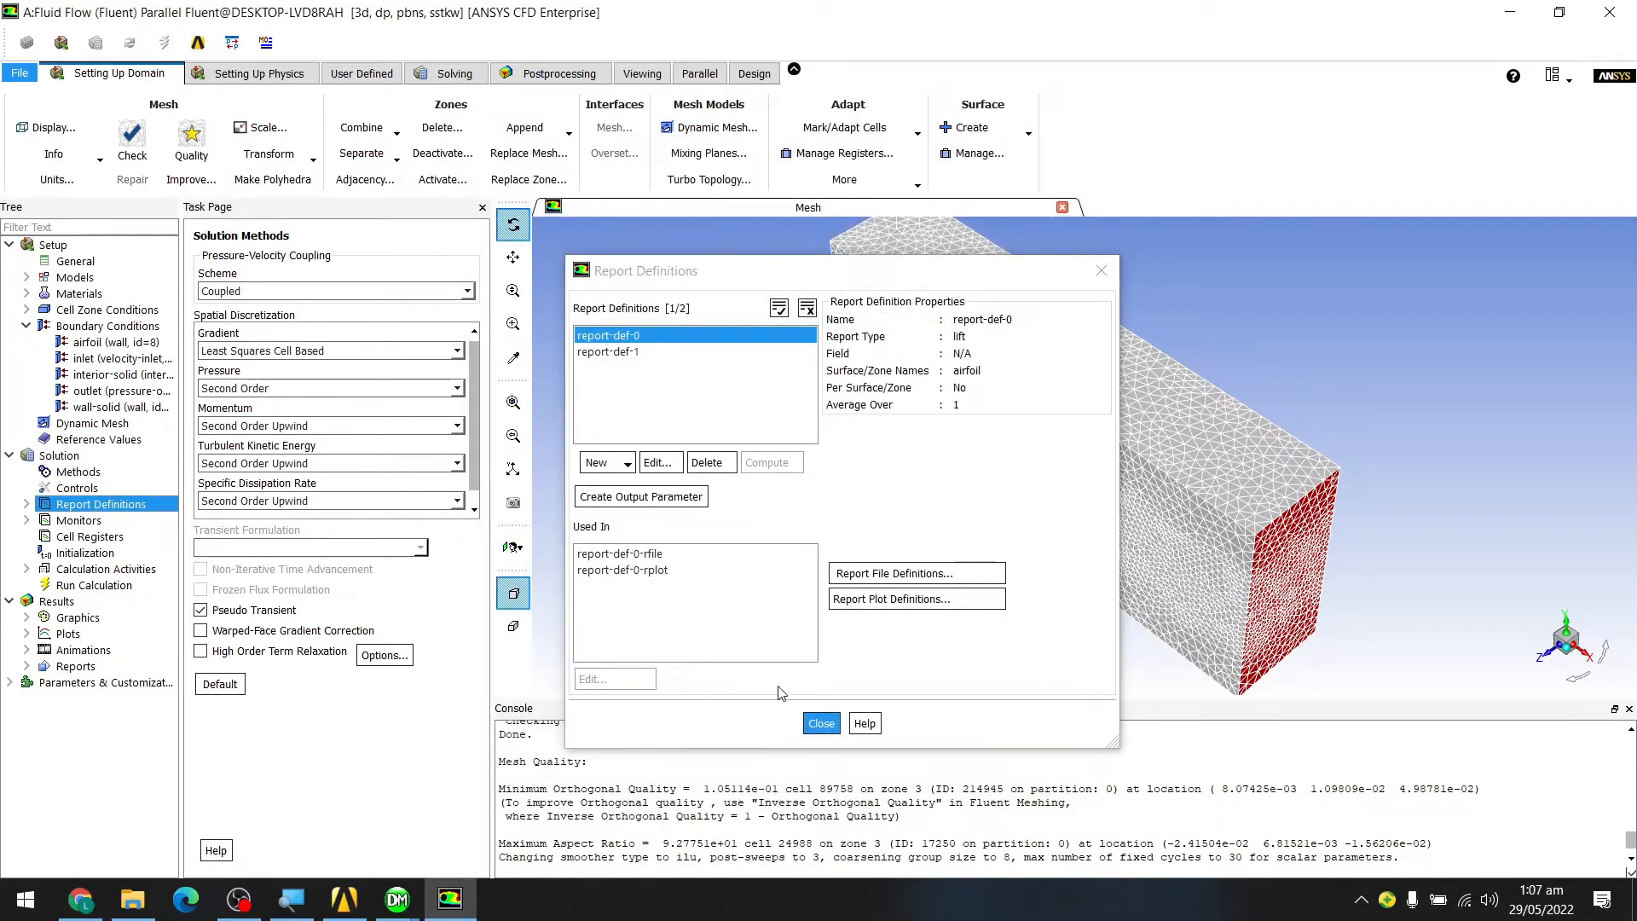
pyautogui.click(819, 722)
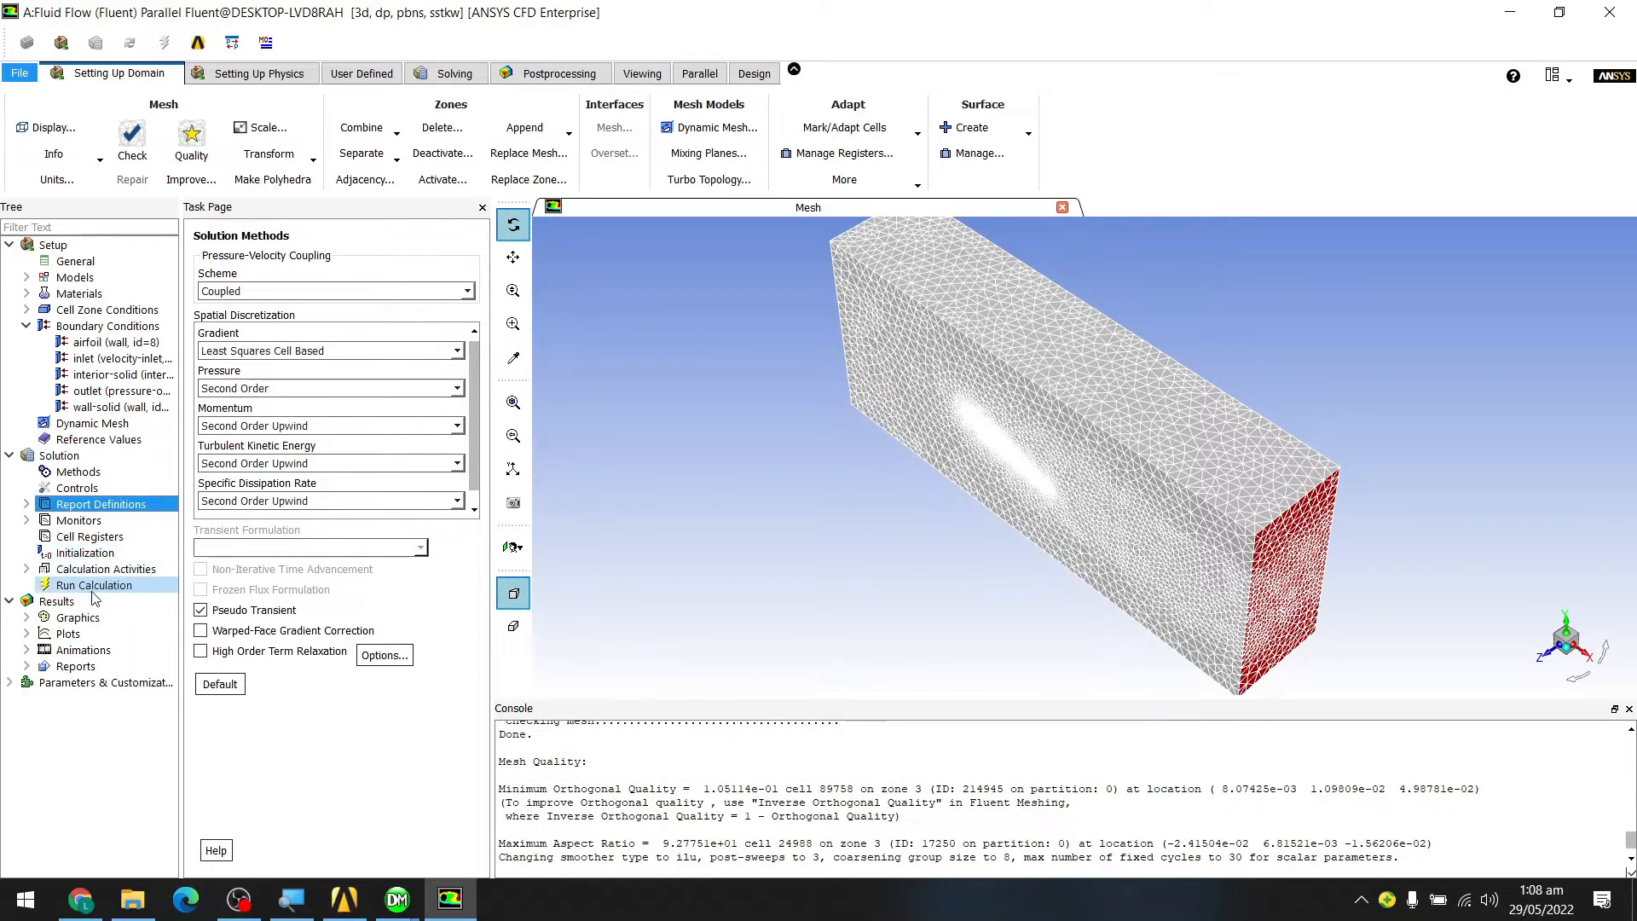
# - Initialize the solution with Standard Initialization, computing the initial values from the inlet
pyautogui.click(85, 552)
pyautogui.click(285, 292)
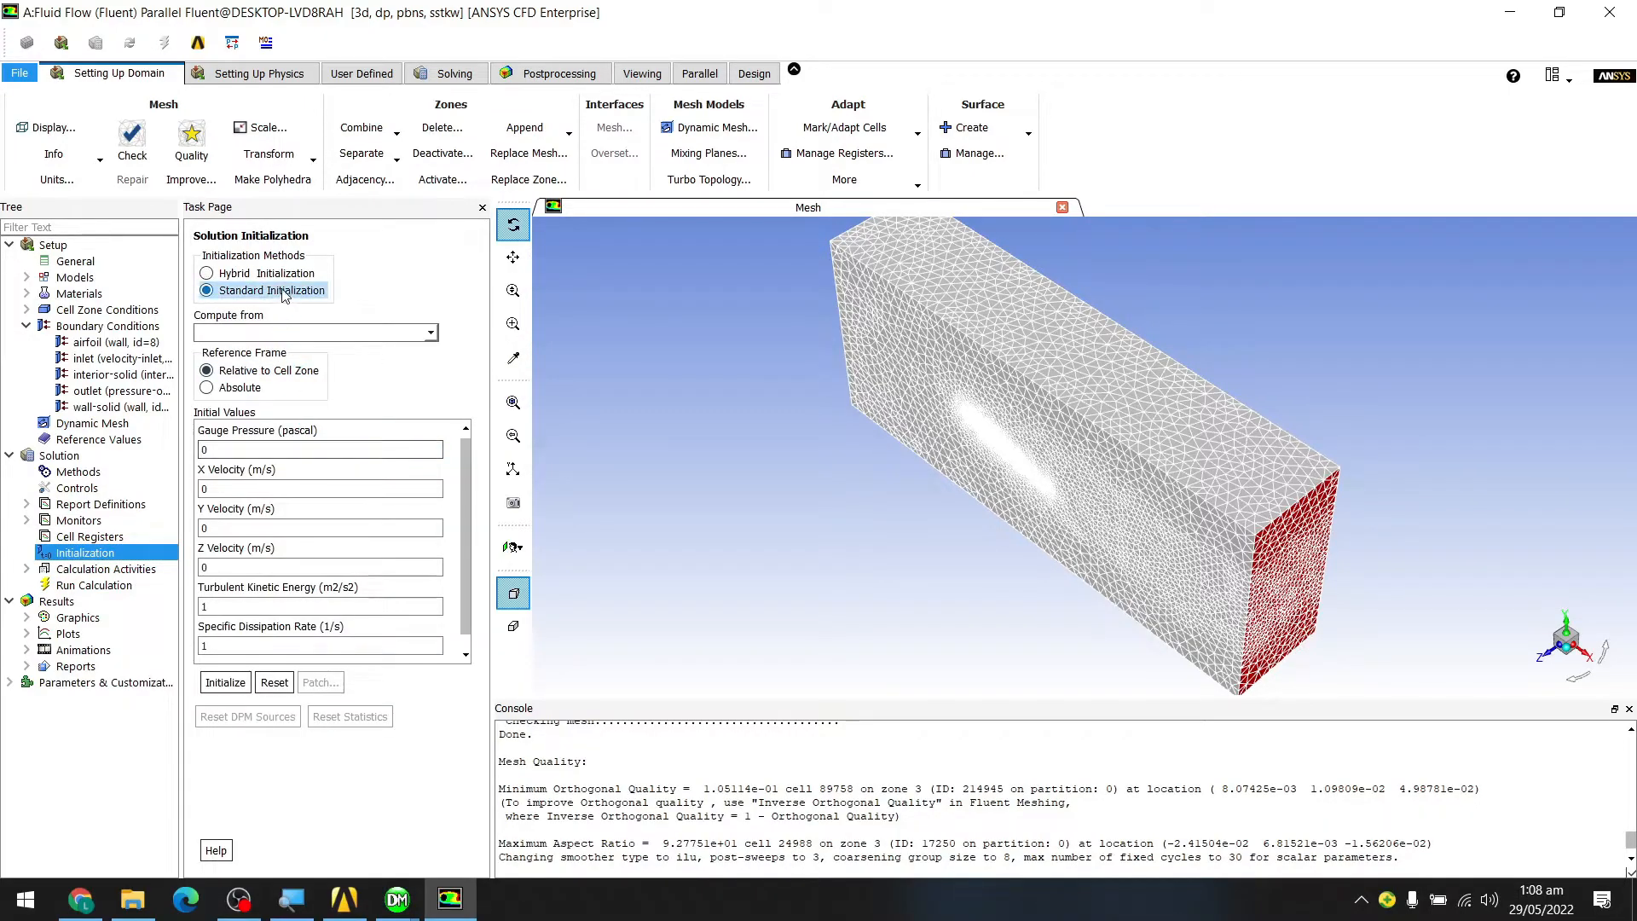
pyautogui.click(275, 274)
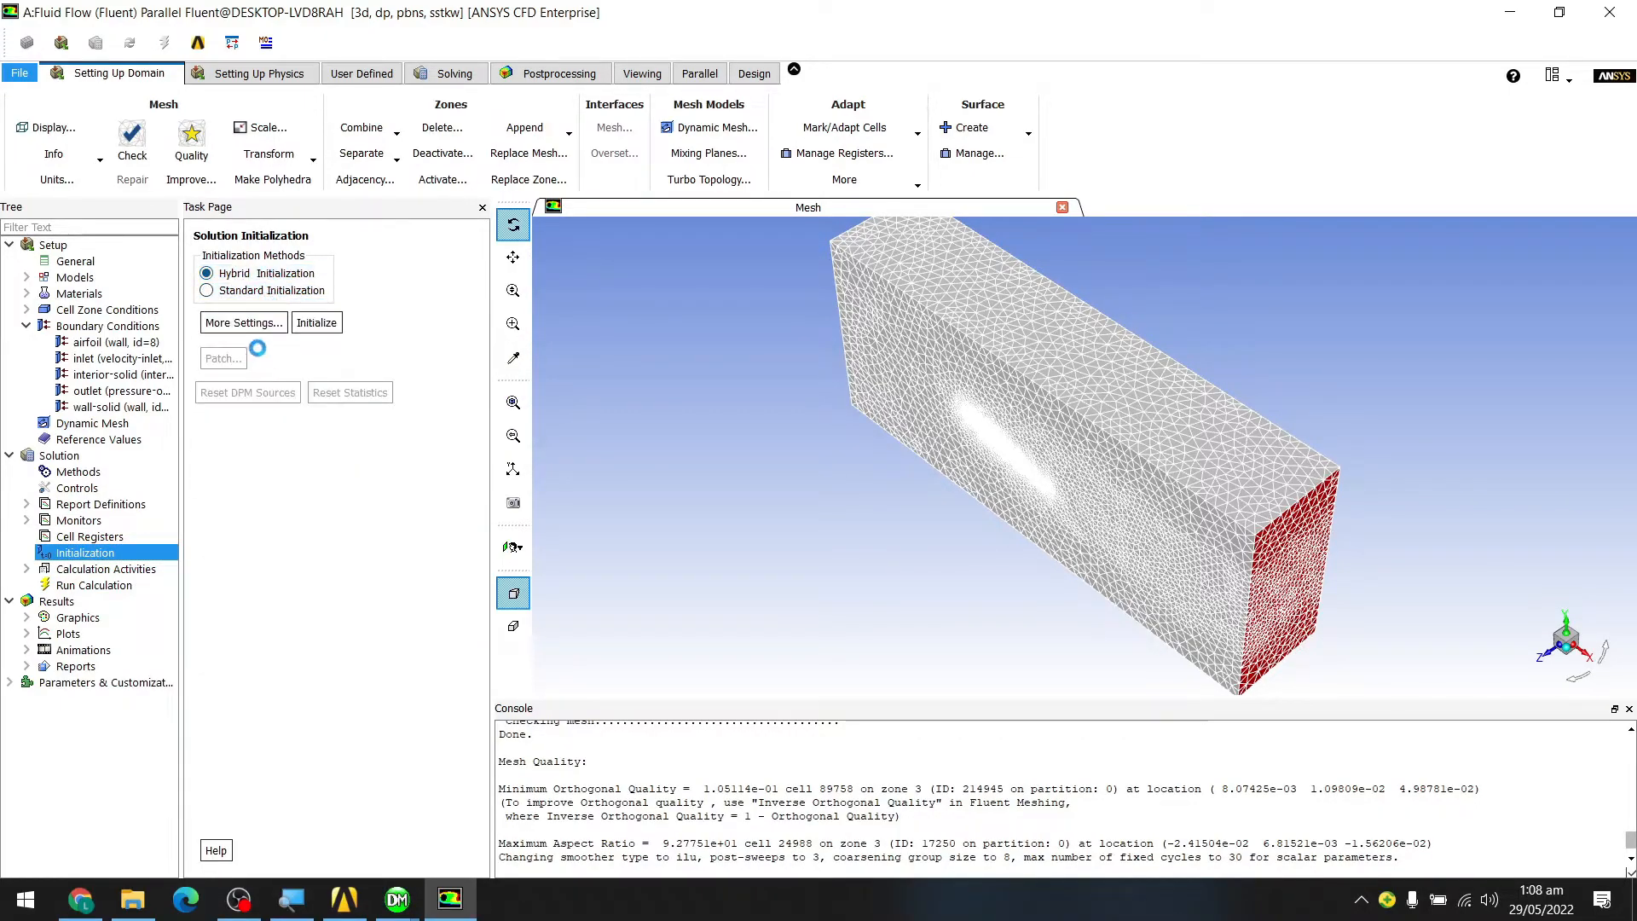
pyautogui.click(254, 293)
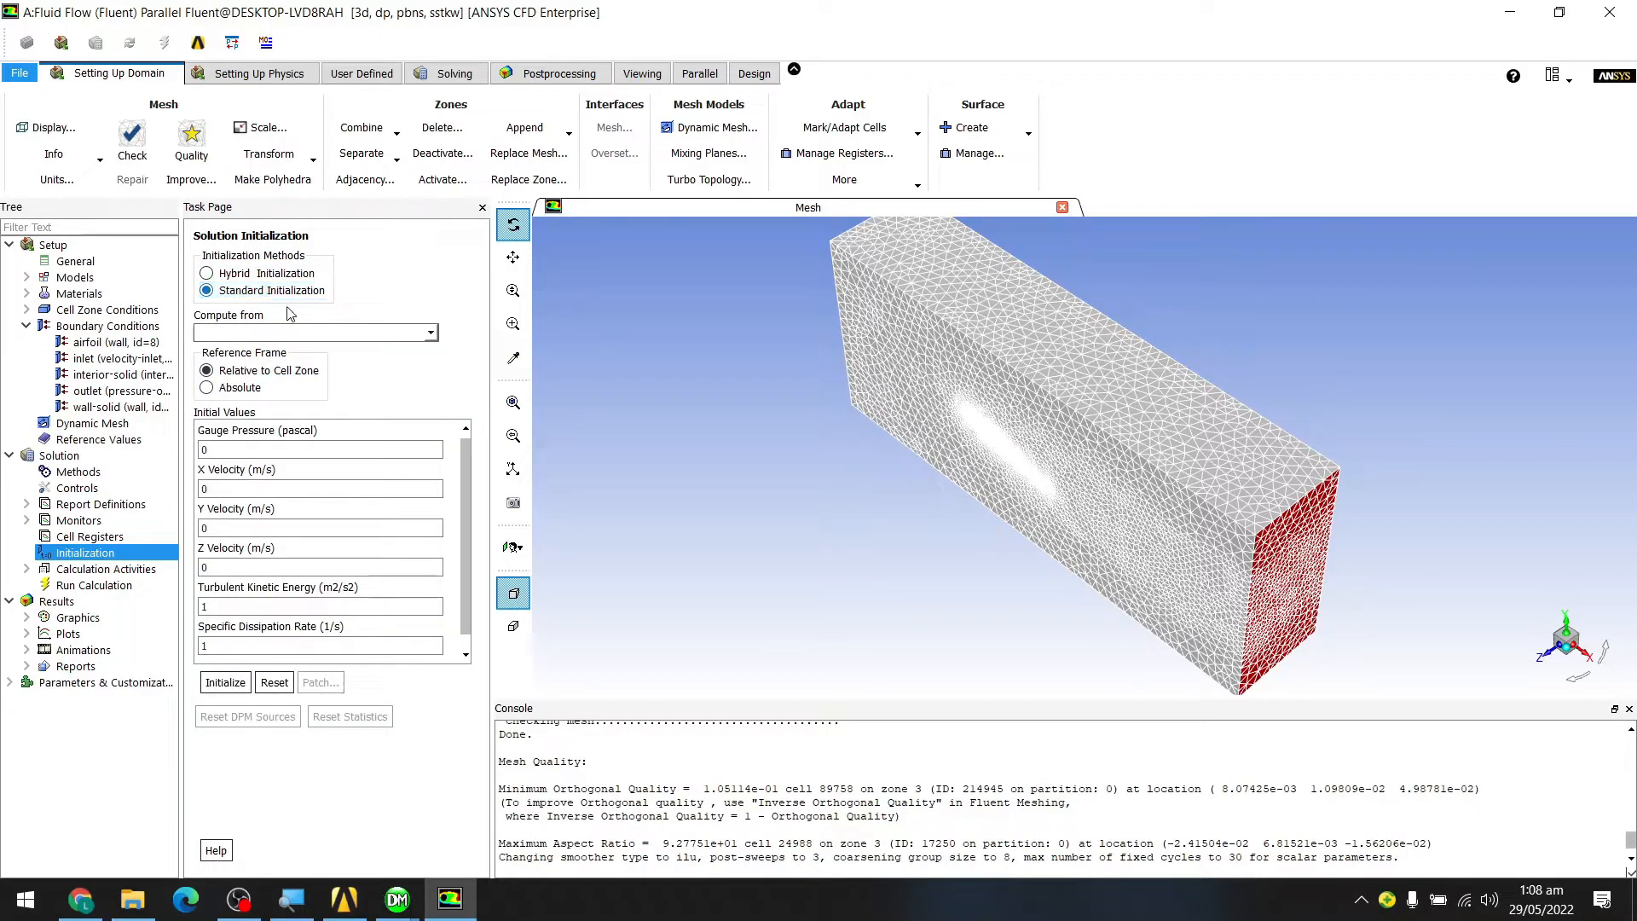
pyautogui.click(432, 332)
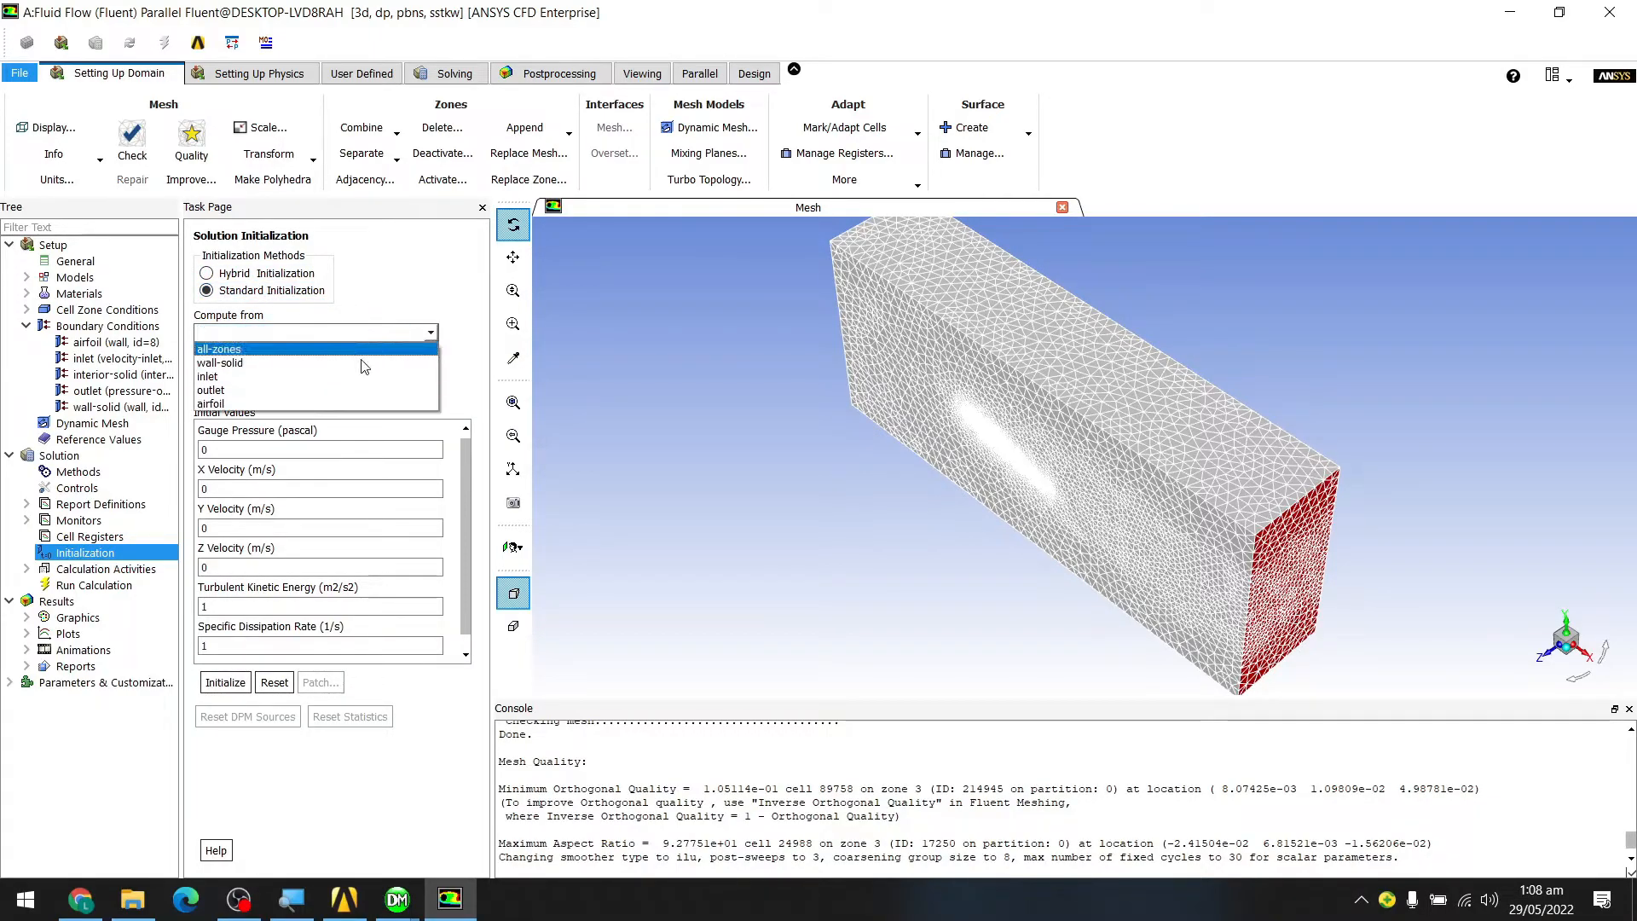
pyautogui.click(321, 376)
pyautogui.click(235, 685)
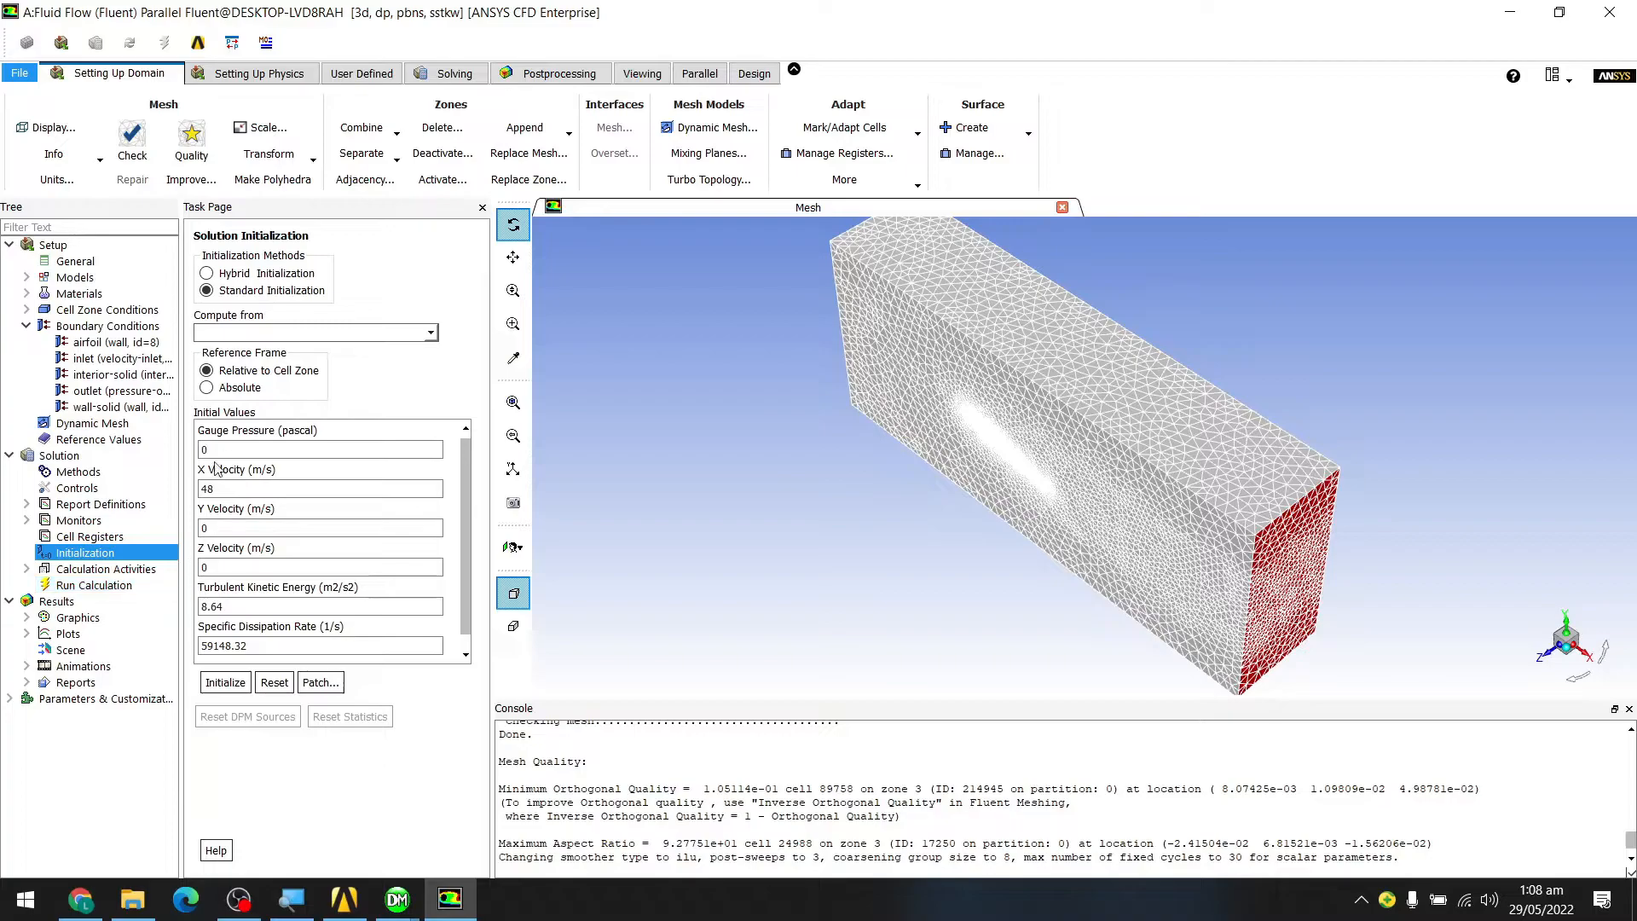
# - Open the run calculation settings
pyautogui.click(94, 586)
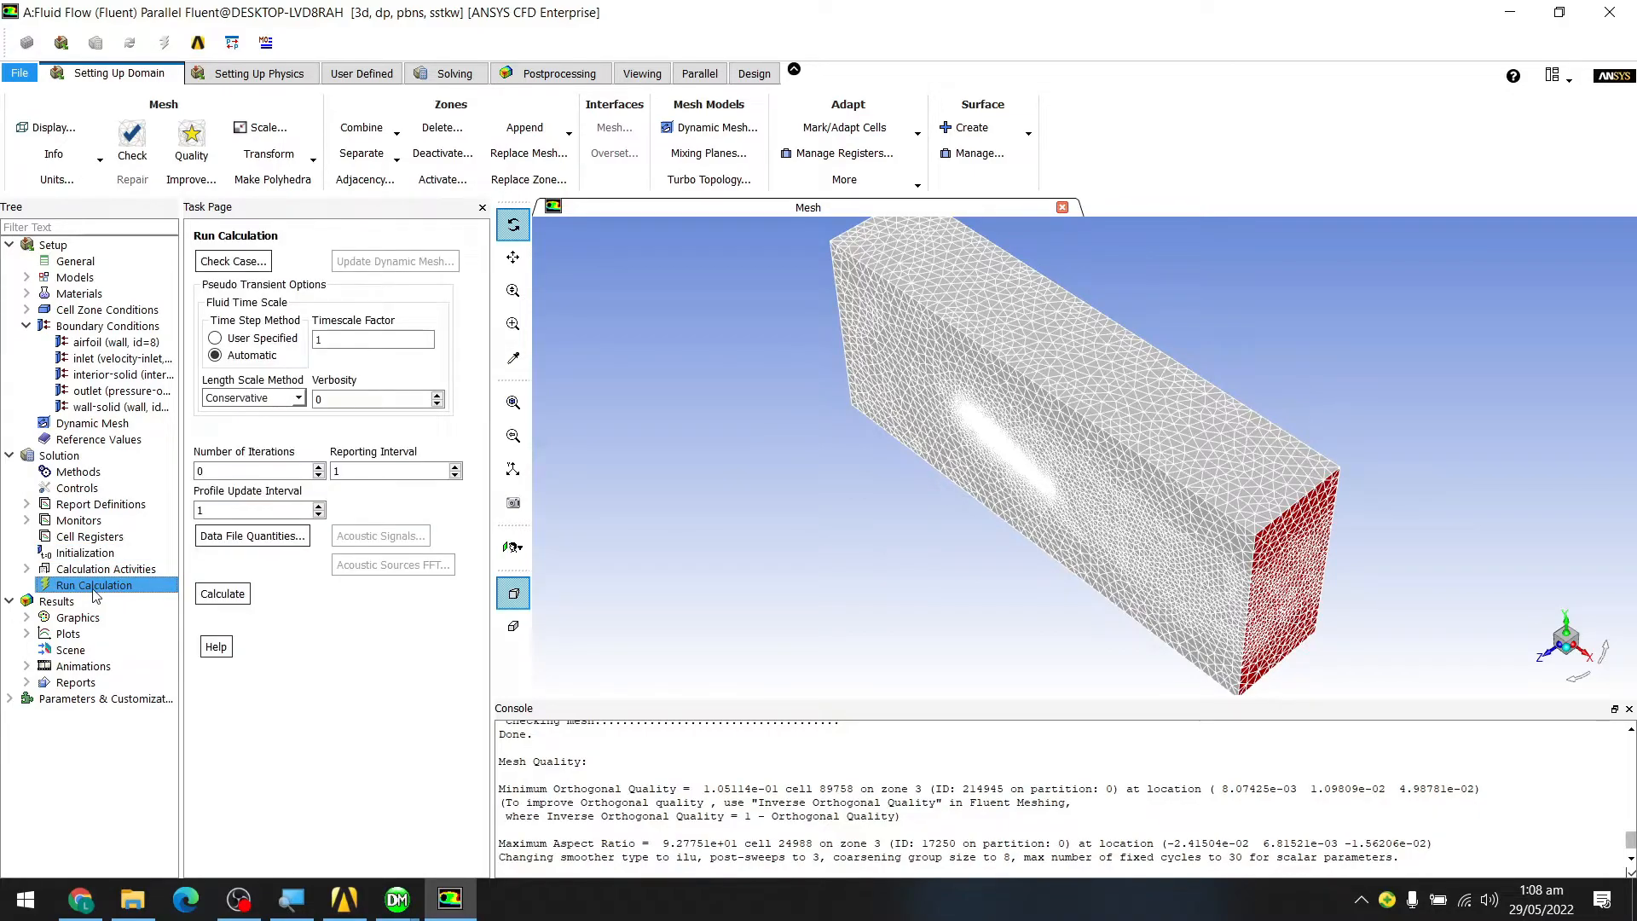